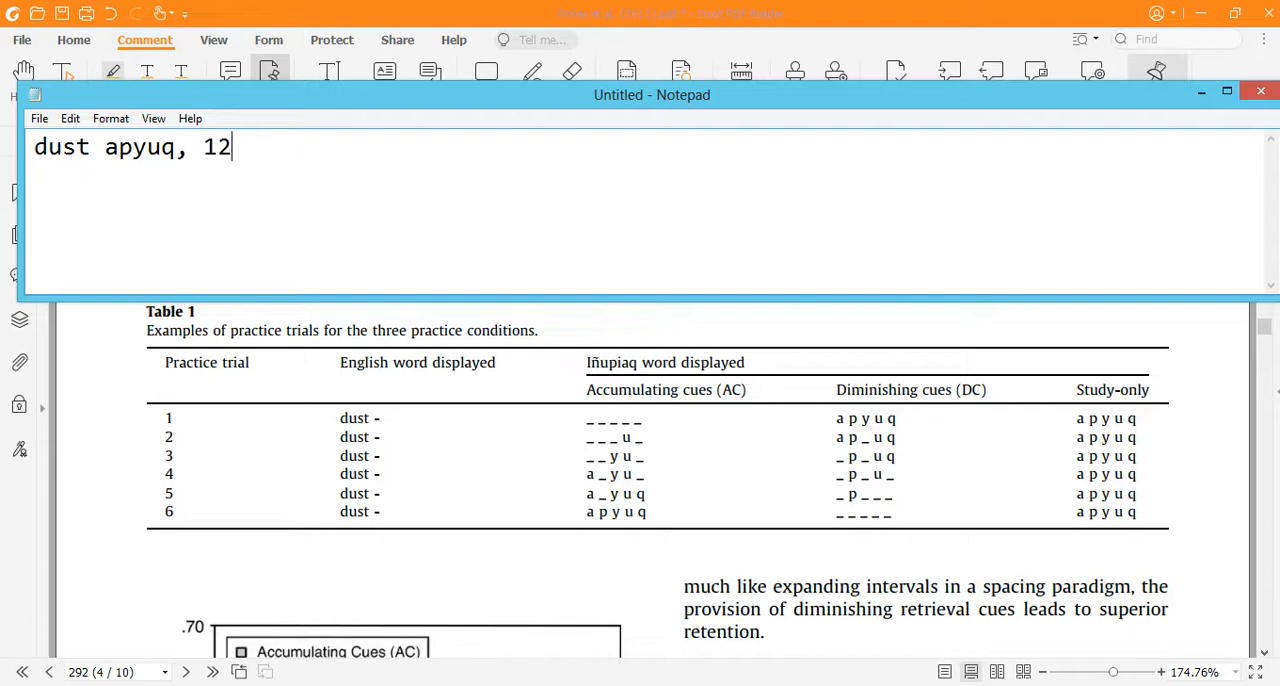
Step: Add the line "4 pares, somente estudo" to the notes, leaving one blank line below the "12 pares" line
left_click_drag(108, 150, 180, 150)
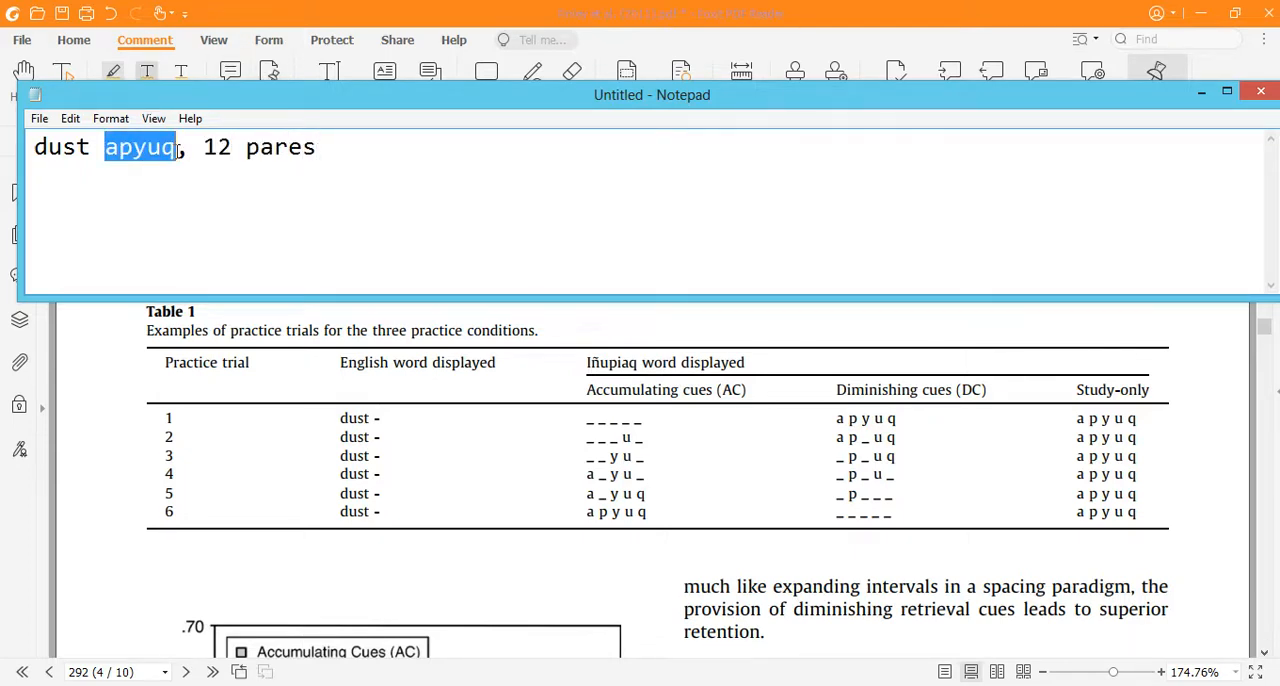
left_click(347, 158)
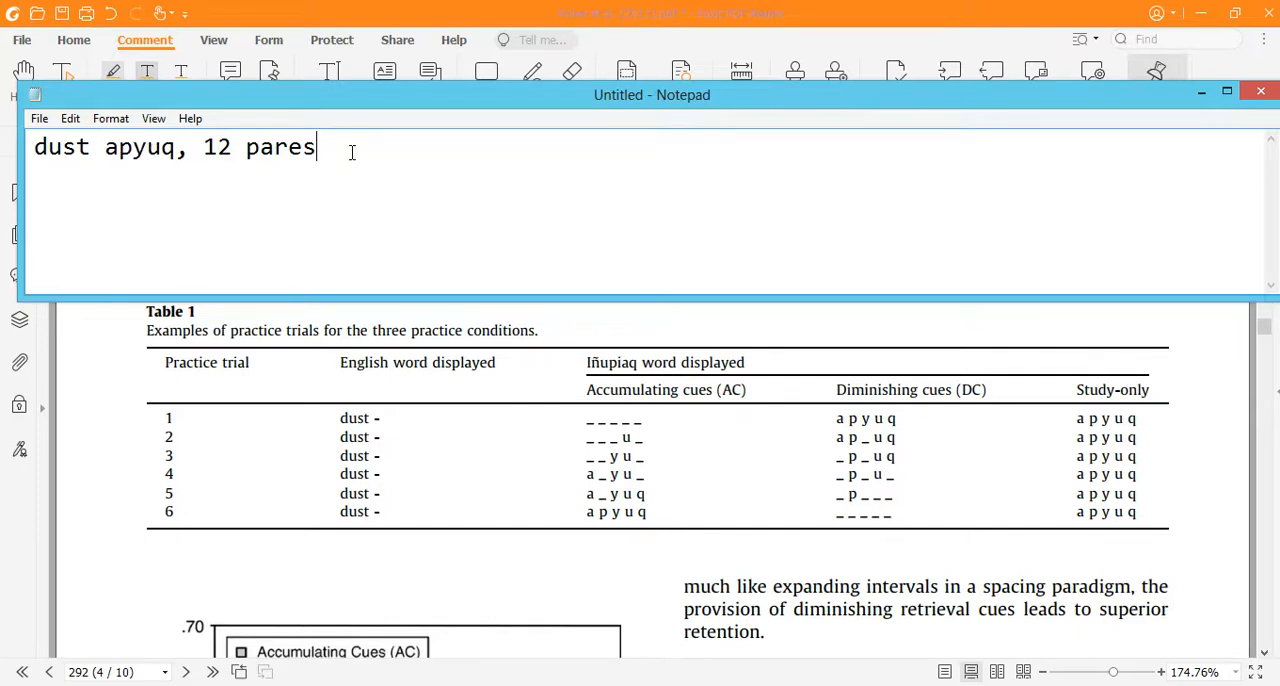
type("4 pares")
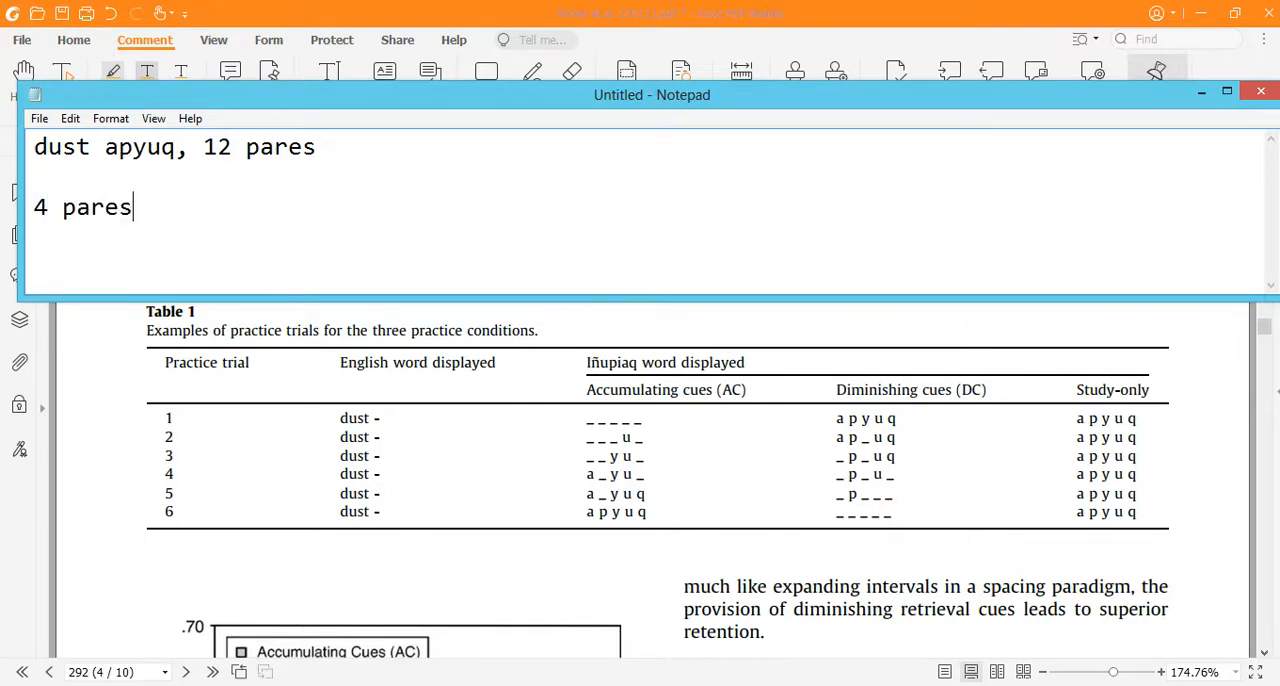
type(", somente estudo")
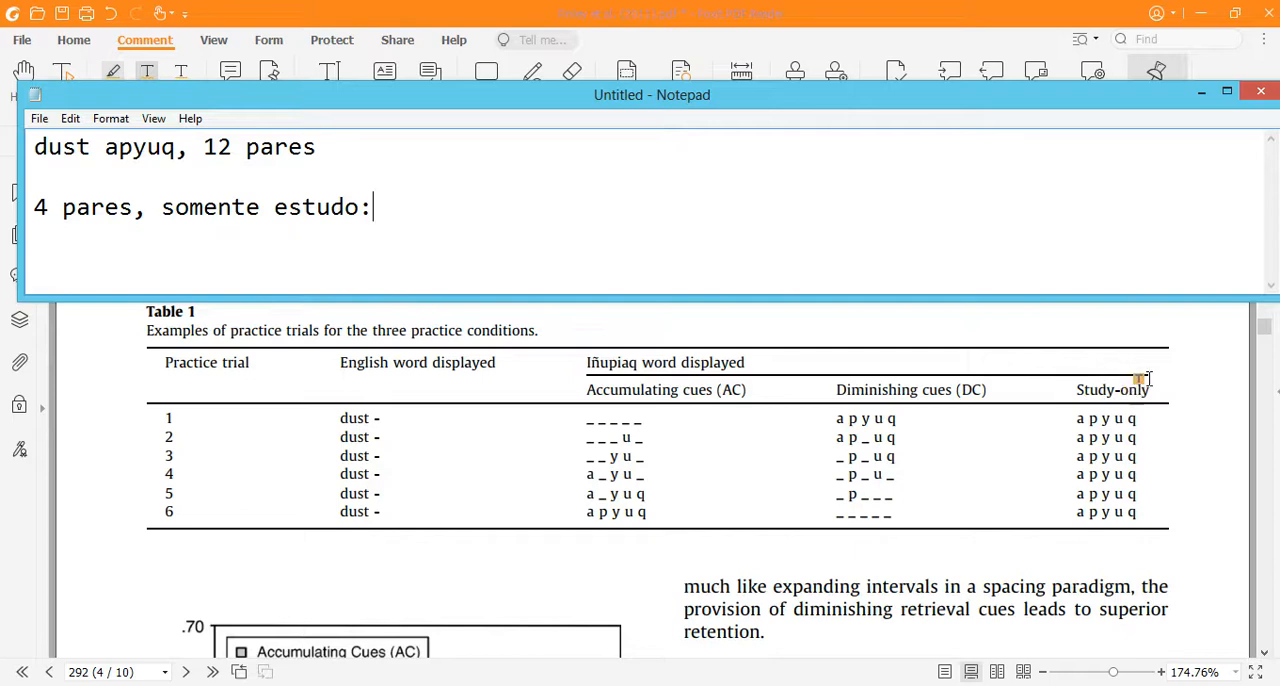
Step: Complete the "somente estudo" line with the example ": dust - a p y u q --- apyuq"
type(": dust ap")
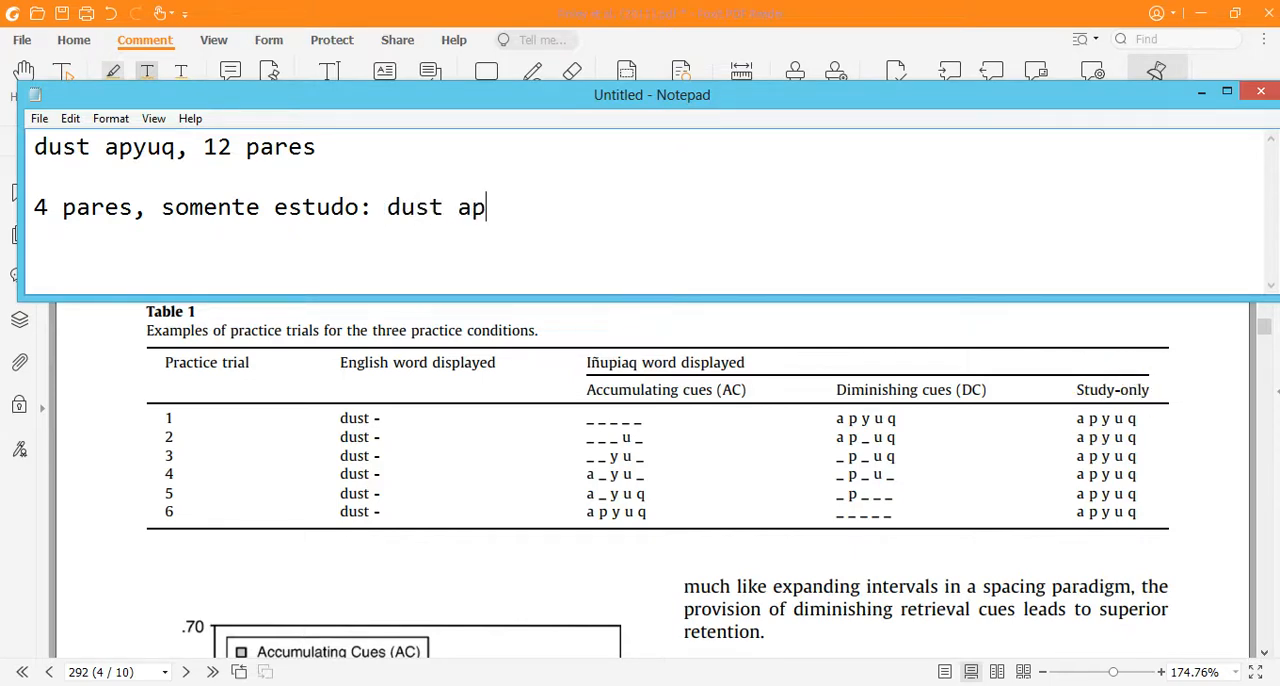
key("BackSpace")
type(" p y u q")
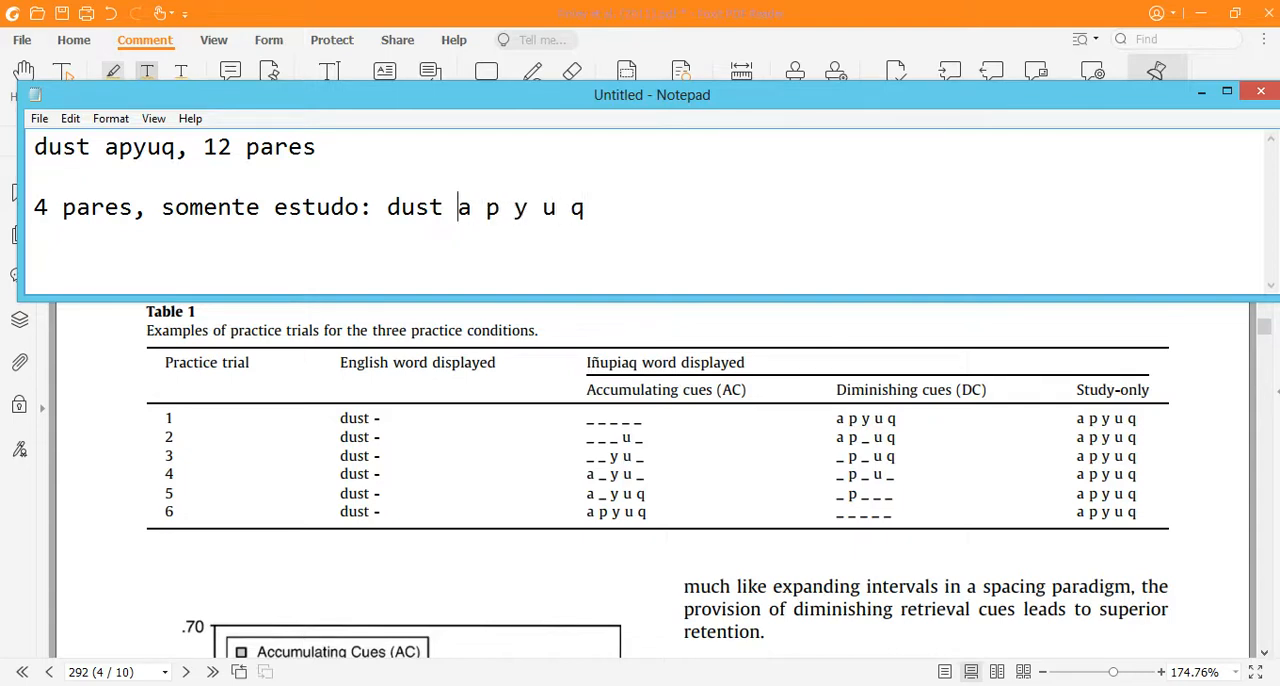
type("-")
key("shift+Right")
key("shift+Right")
key("shift+Right")
key("shift+Right")
key("shift+Right")
key("shift+Right")
key("shift+Right")
key("shift+Right")
key("shift+Right")
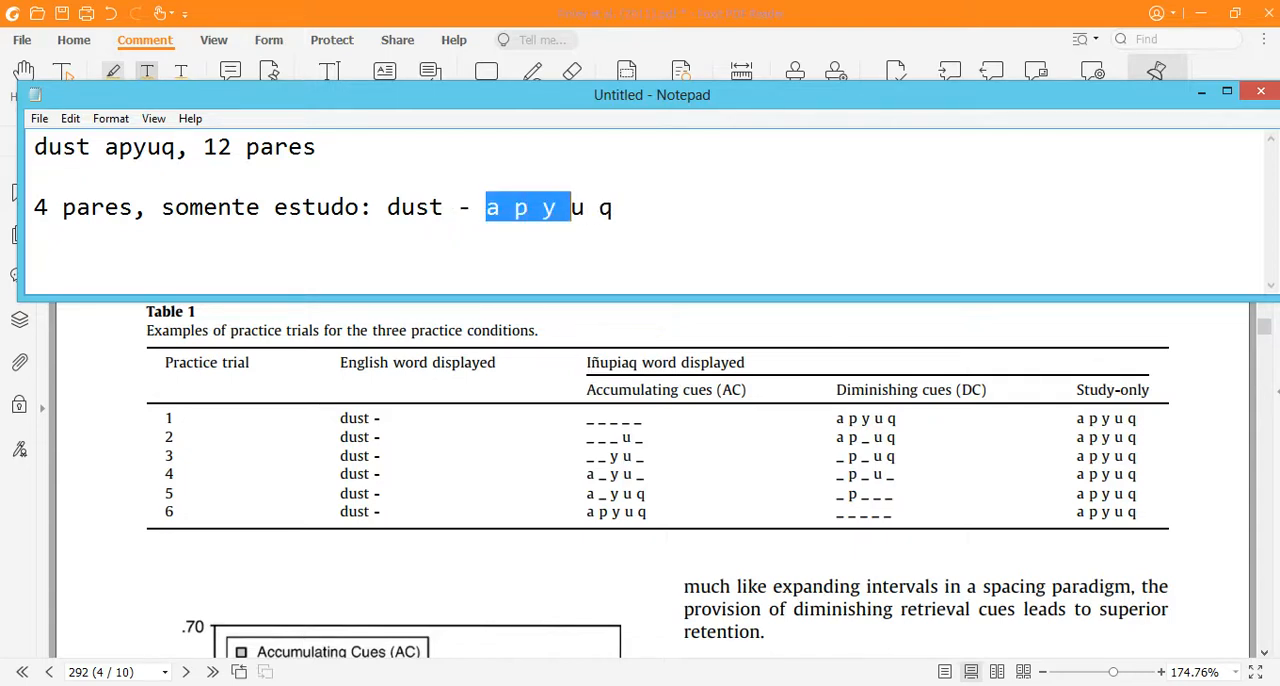
key("Right")
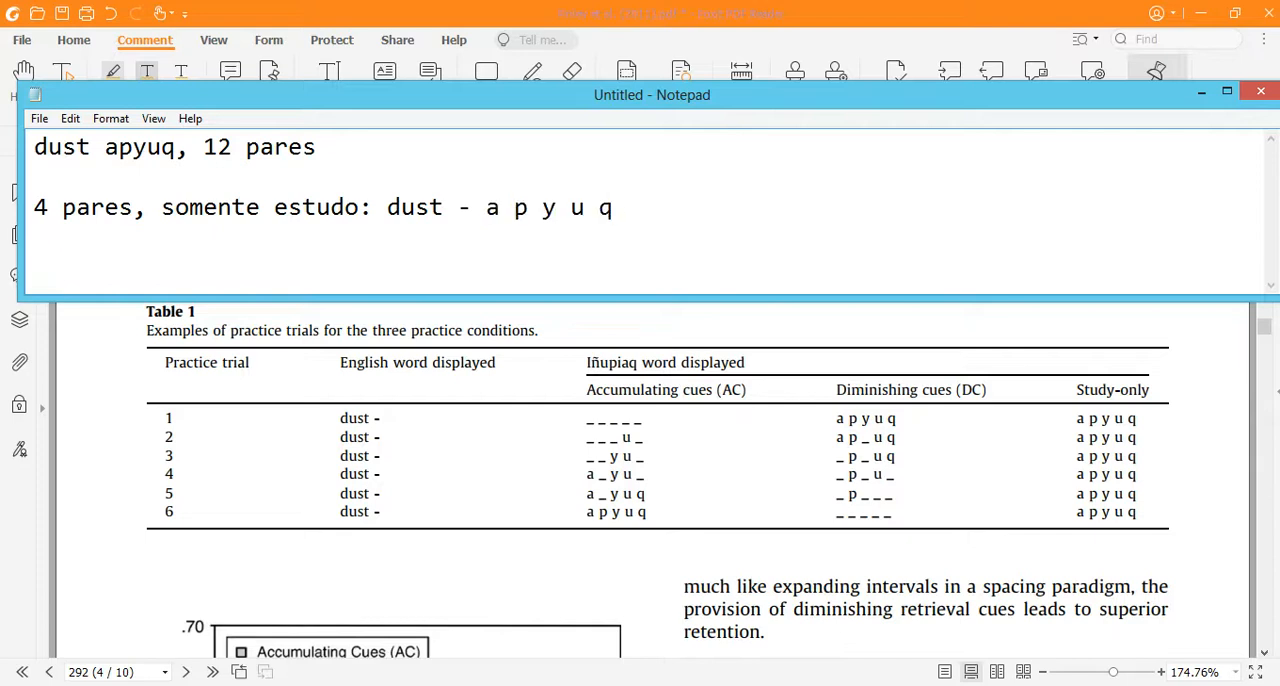
type("--- apyuq")
Step: Below the study-only line, write "4 pares, acumulando: dust - _ _ _ _ _"
left_click_drag(386, 210, 429, 210)
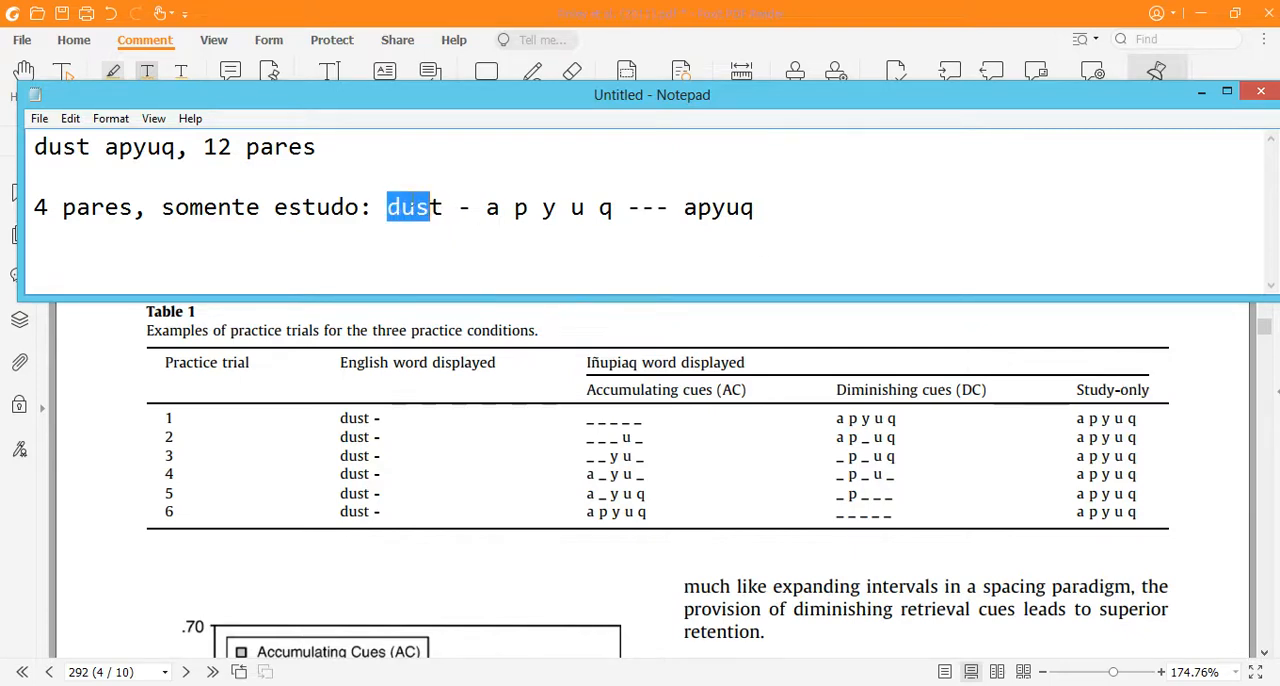
left_click(842, 210)
type("4 pares, ")
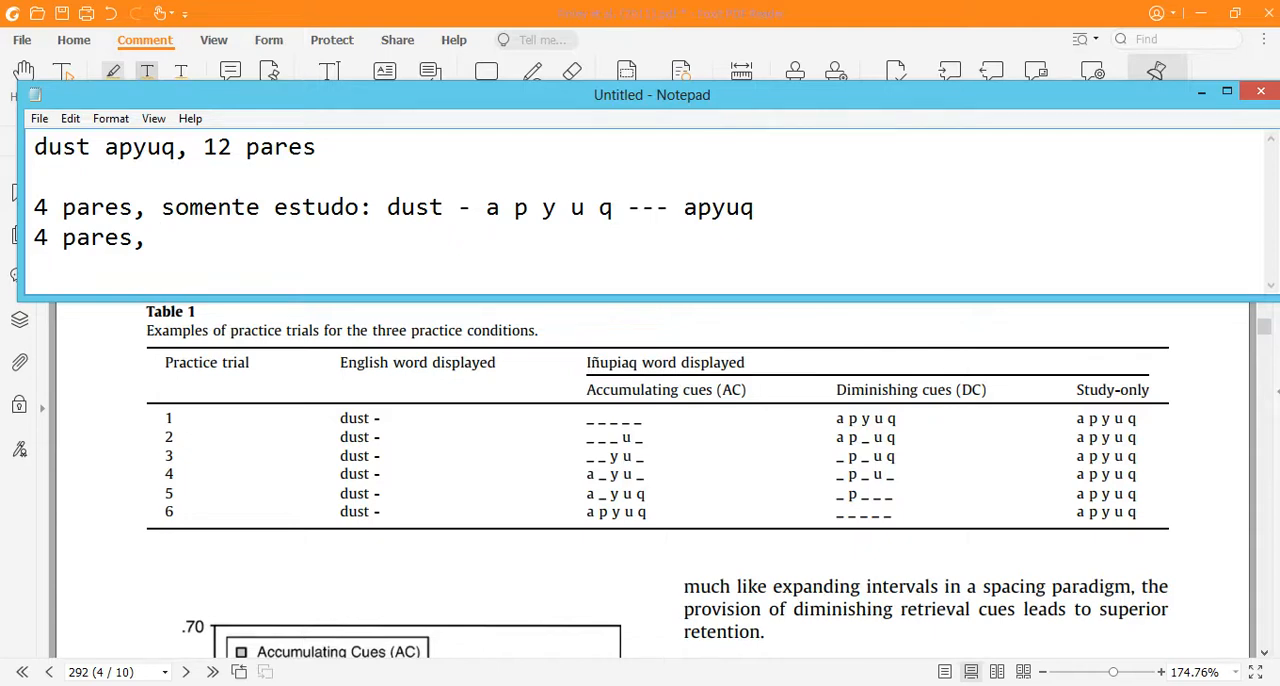
type("acumulando: _ _ _ _")
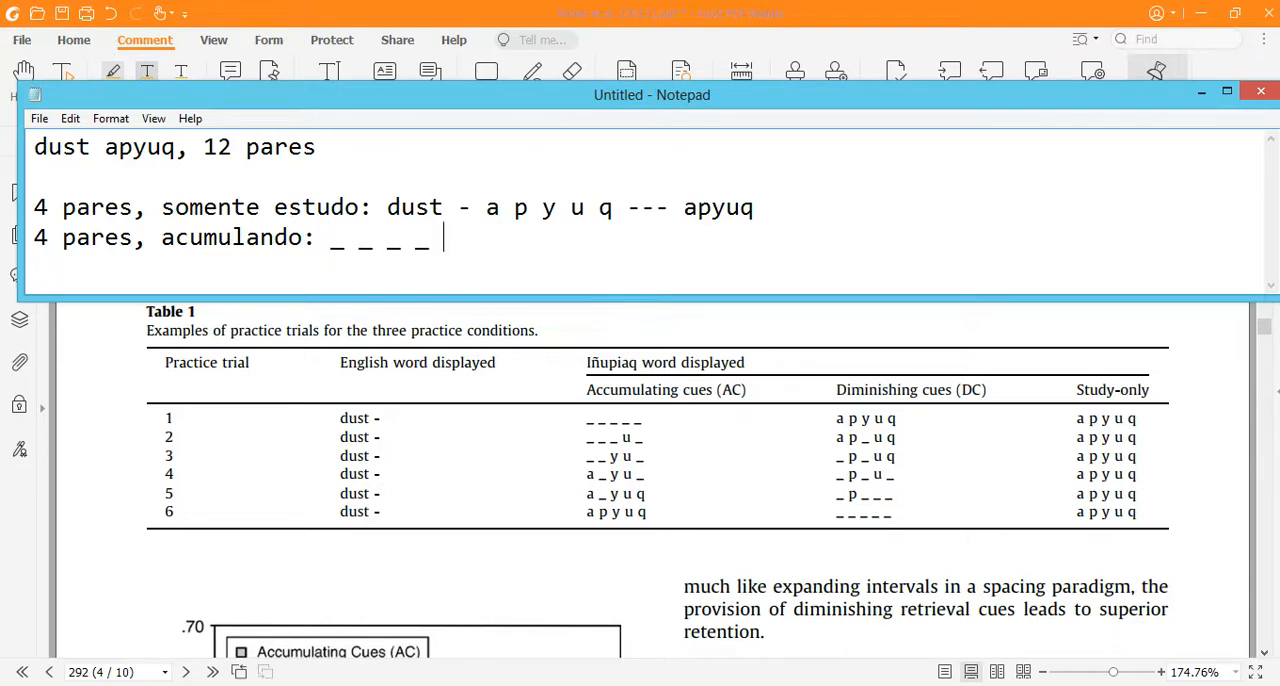
type("dust -")
key("shift+Right")
key("shift+Right")
key("shift+Right")
key("shift+Right")
key("shift+Right")
key("shift+Right")
key("shift+Right")
key("shift+Right")
key("shift+Right")
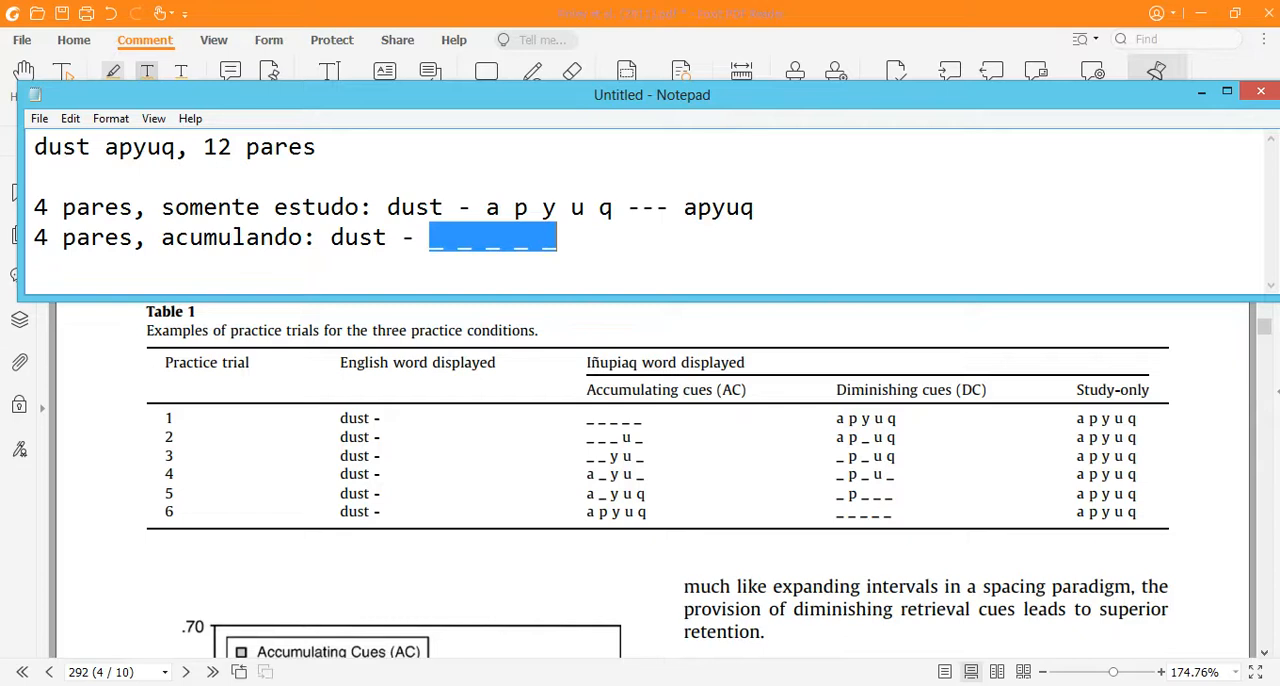
key("Right")
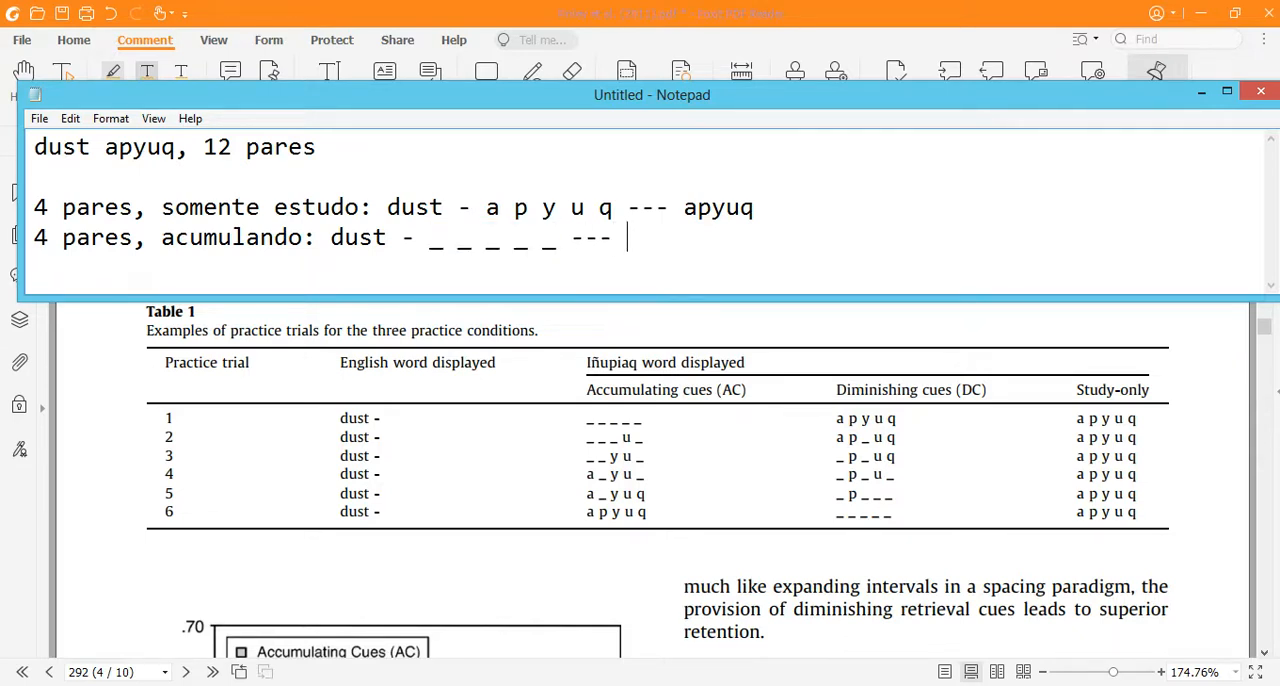
Step: Finish the "acumulando" line with the answer "apyuq" after the three dashes
type("apyuq")
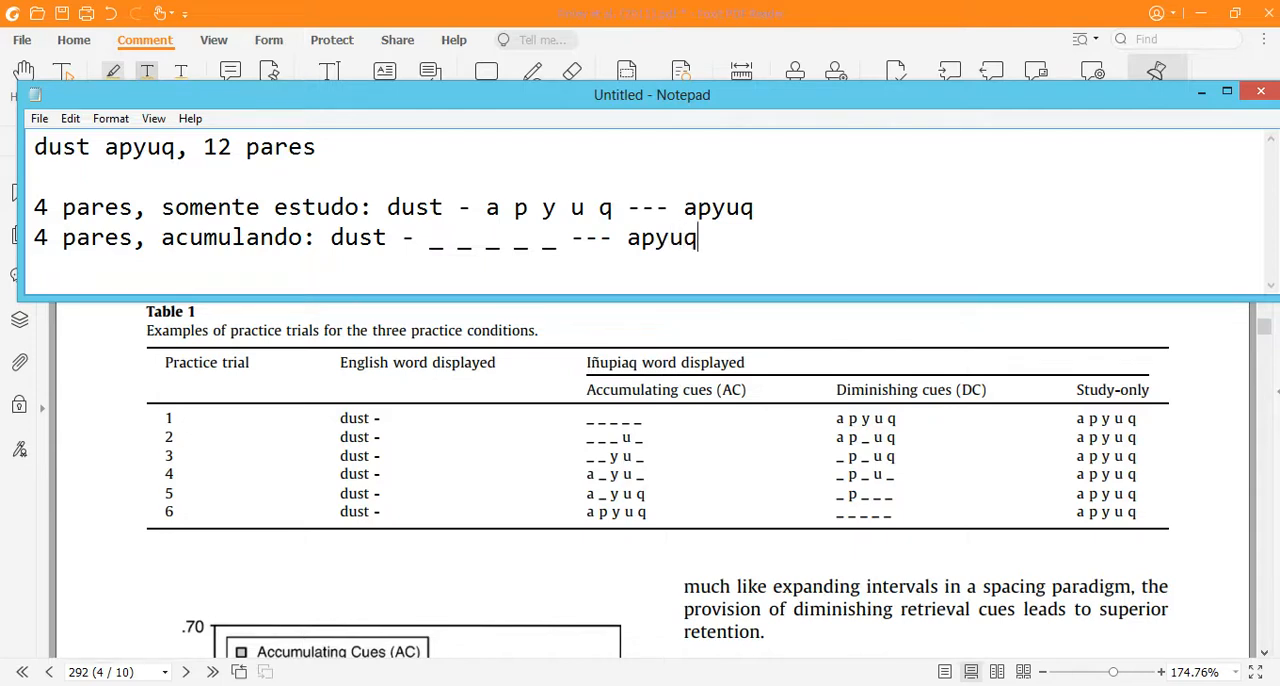
key("shift+Left")
key("shift+Left")
key("shift+Left")
key("shift+Left")
key("shift+Left")
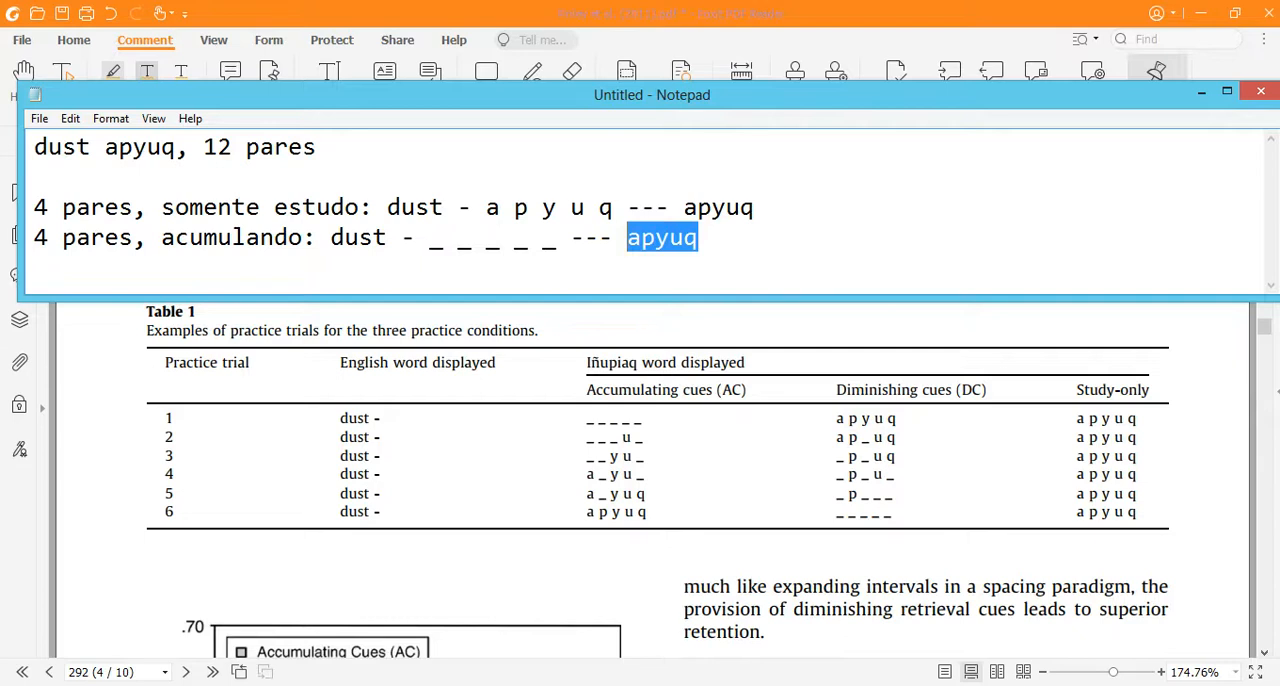
left_click(641, 237)
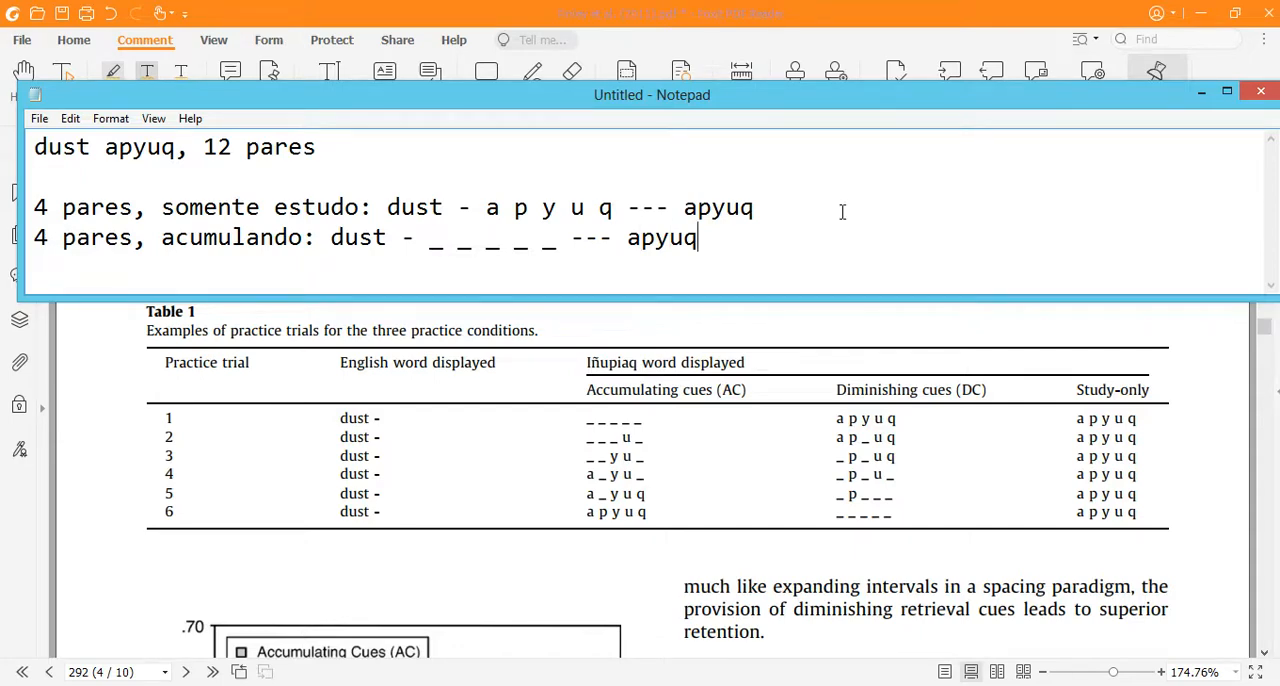
Step: Switch to the PDF article in Foxit PDF Reader and examine the Accumulating and Diminishing cues columns of Table 1 up close
left_click(765, 455)
scroll(615, 449, "up", 3)
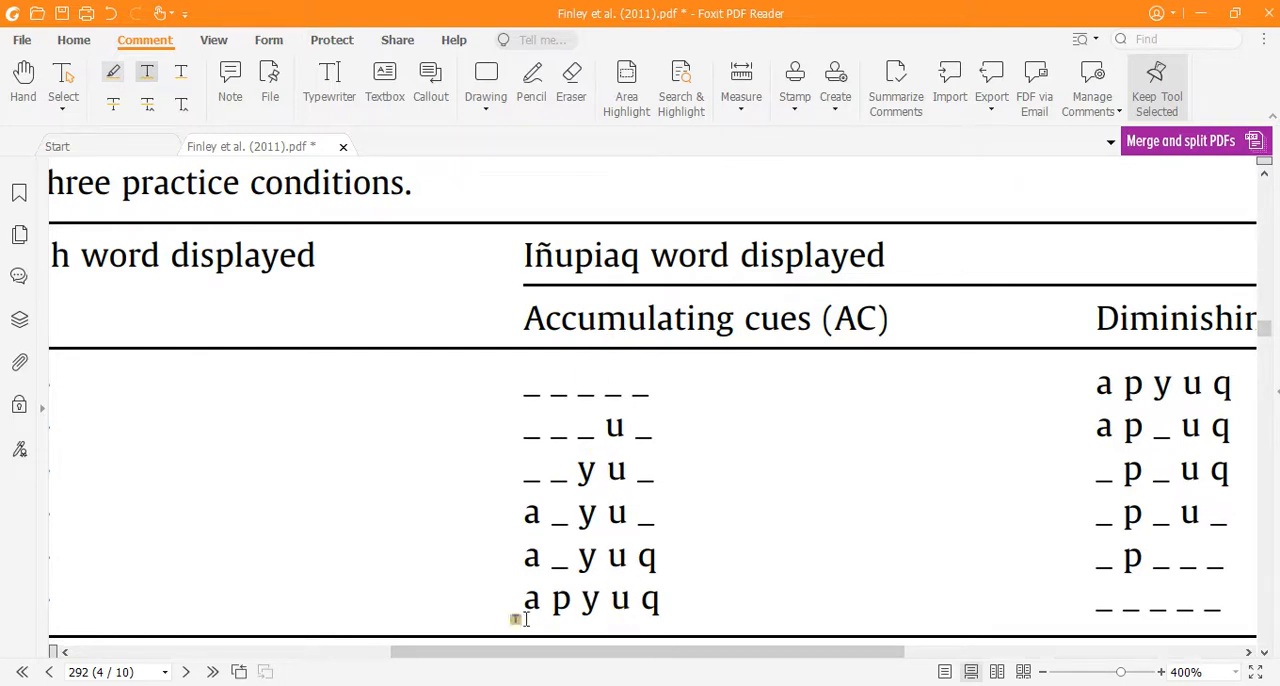
left_click_drag(512, 651, 694, 655)
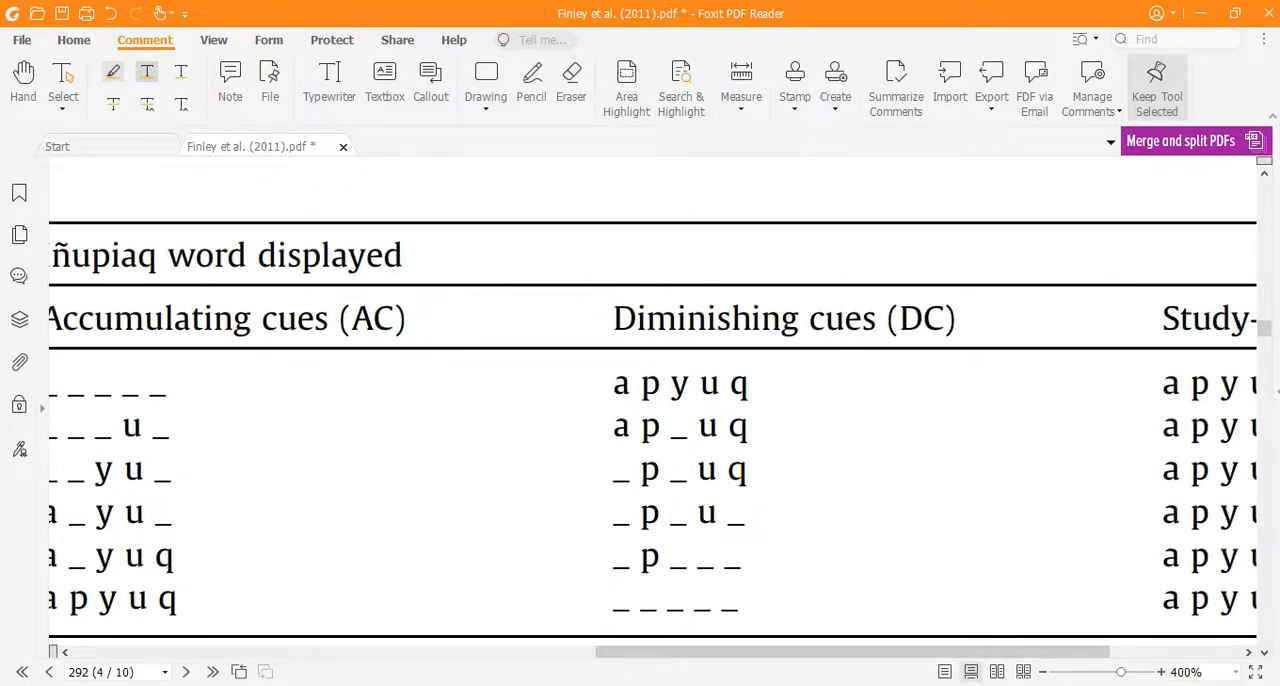
Step: Switch back to Notepad and add the line "4 pares, diminuindo: dust - a p y u q --- apyuq"
key("alt+Tab")
double_click(313, 261)
left_click(868, 256)
type("4 pares, diminuin")
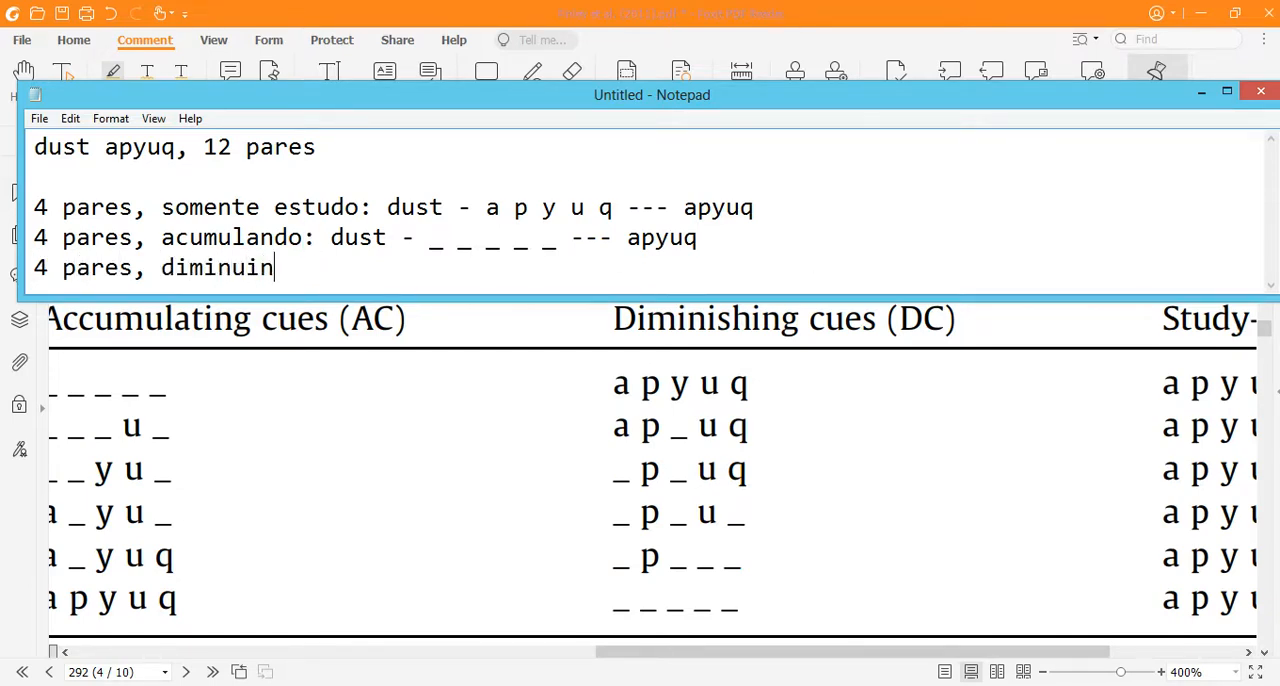
type("do: dust - a p y")
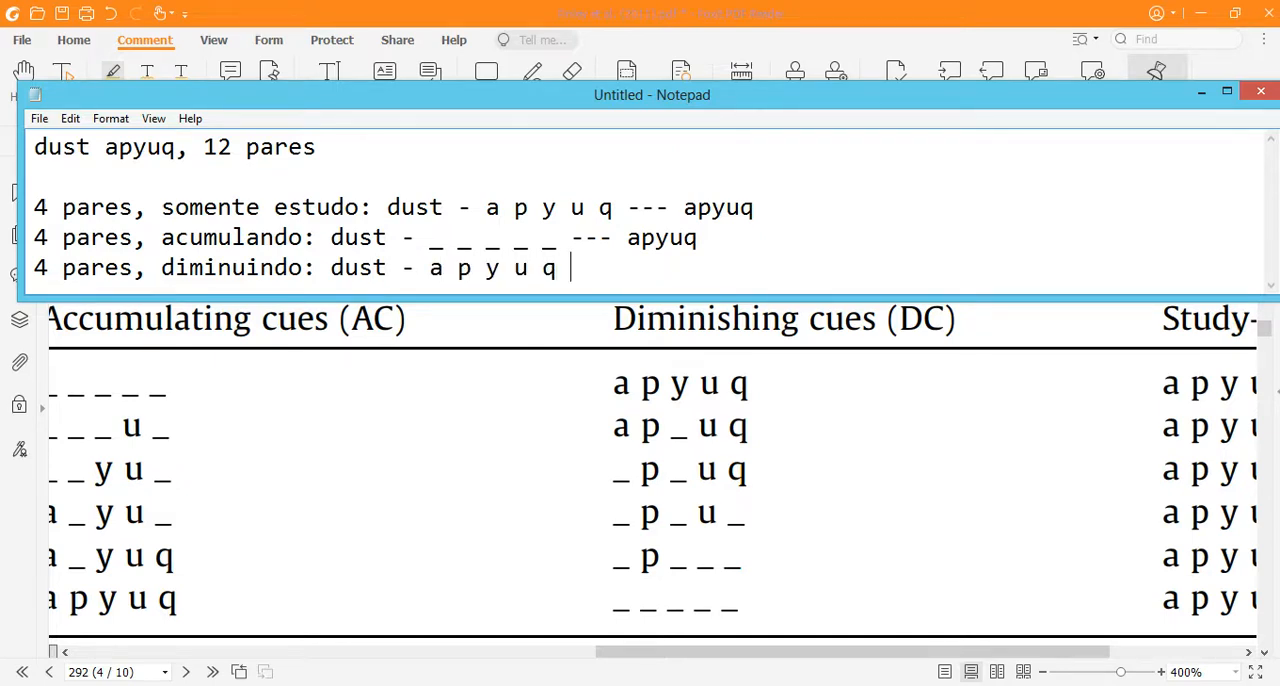
type("uq")
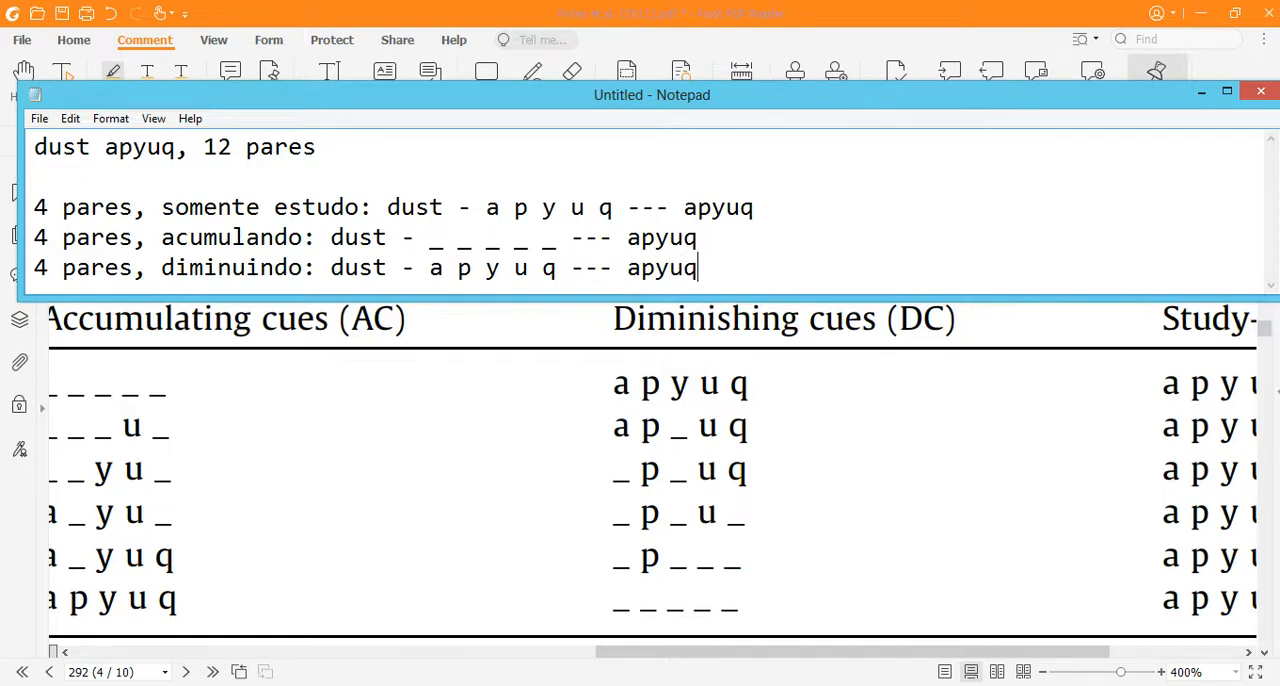
Step: Switch to the PDF and examine the practice trials for the diminishing, accumulating and study-only conditions in Table 1
left_click(655, 418)
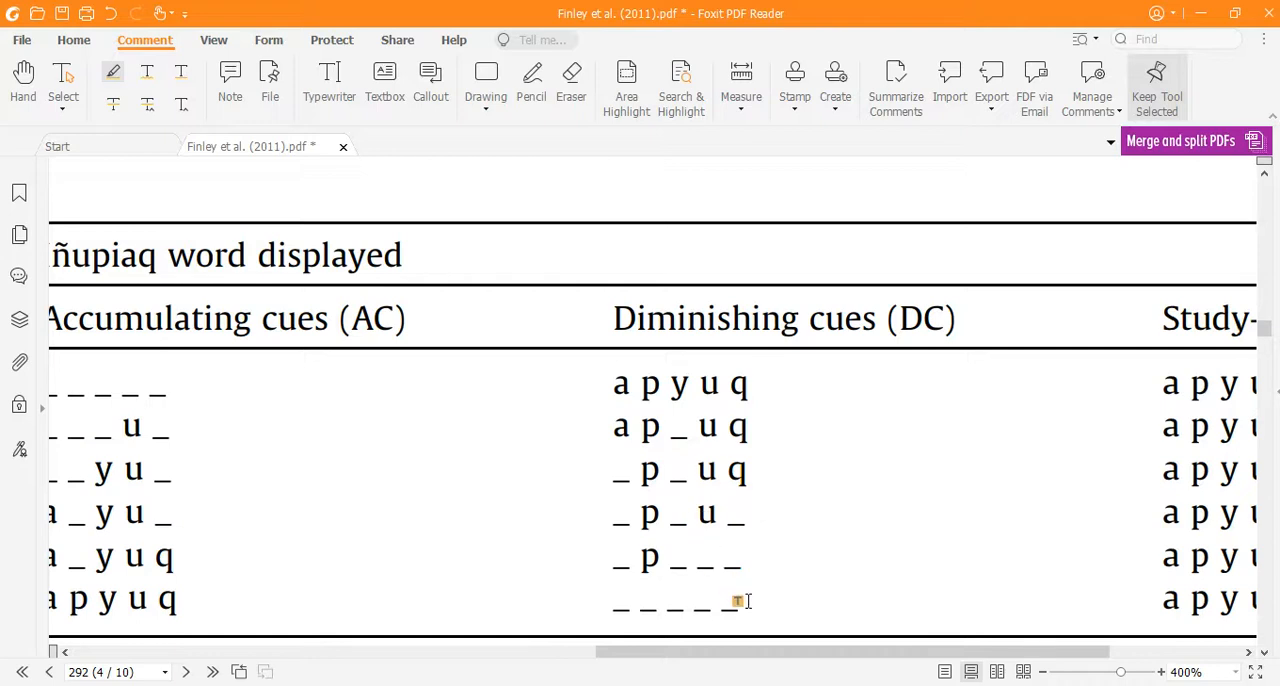
left_click_drag(742, 652, 683, 651)
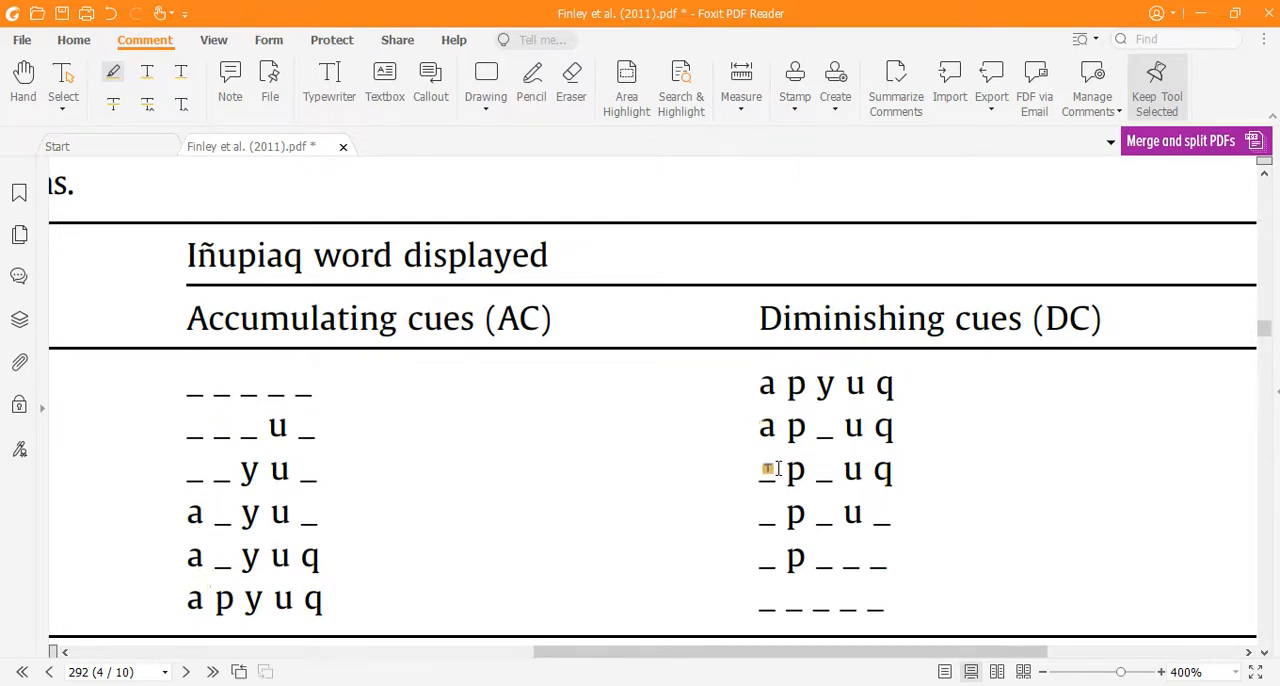
left_click_drag(831, 660, 1030, 655)
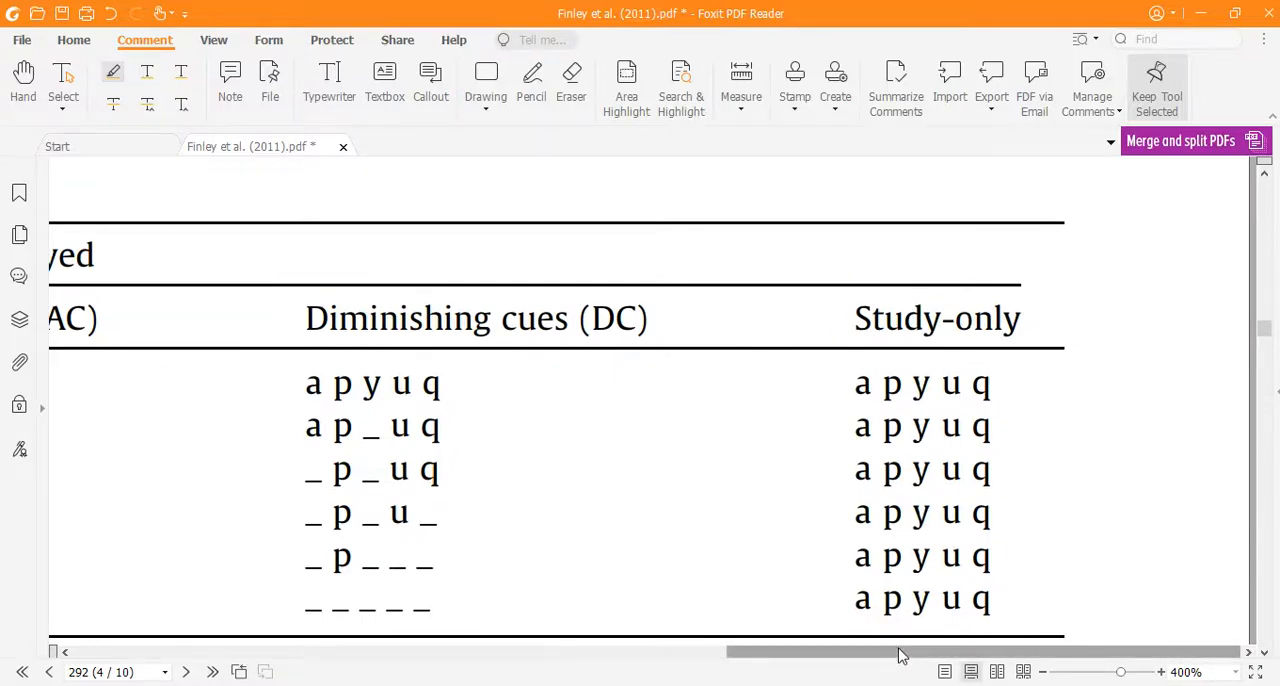
left_click_drag(899, 655, 678, 538)
scroll(678, 538, "down", 3)
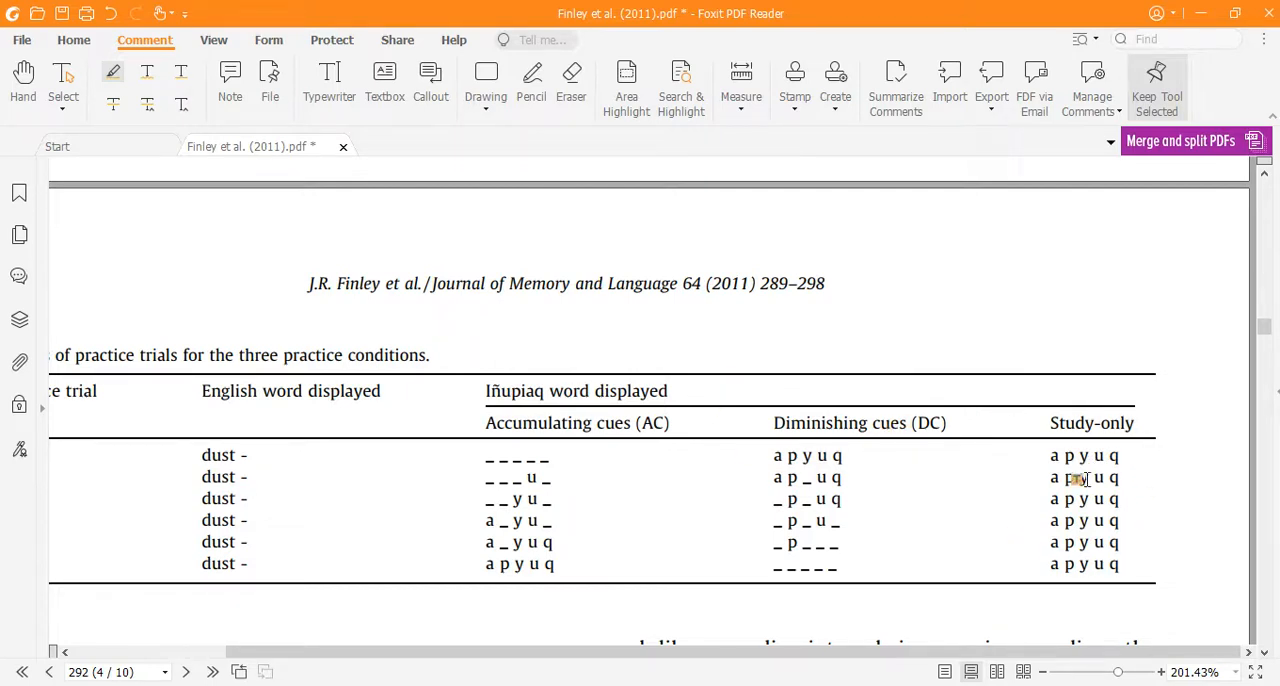
left_click_drag(830, 644, 678, 645)
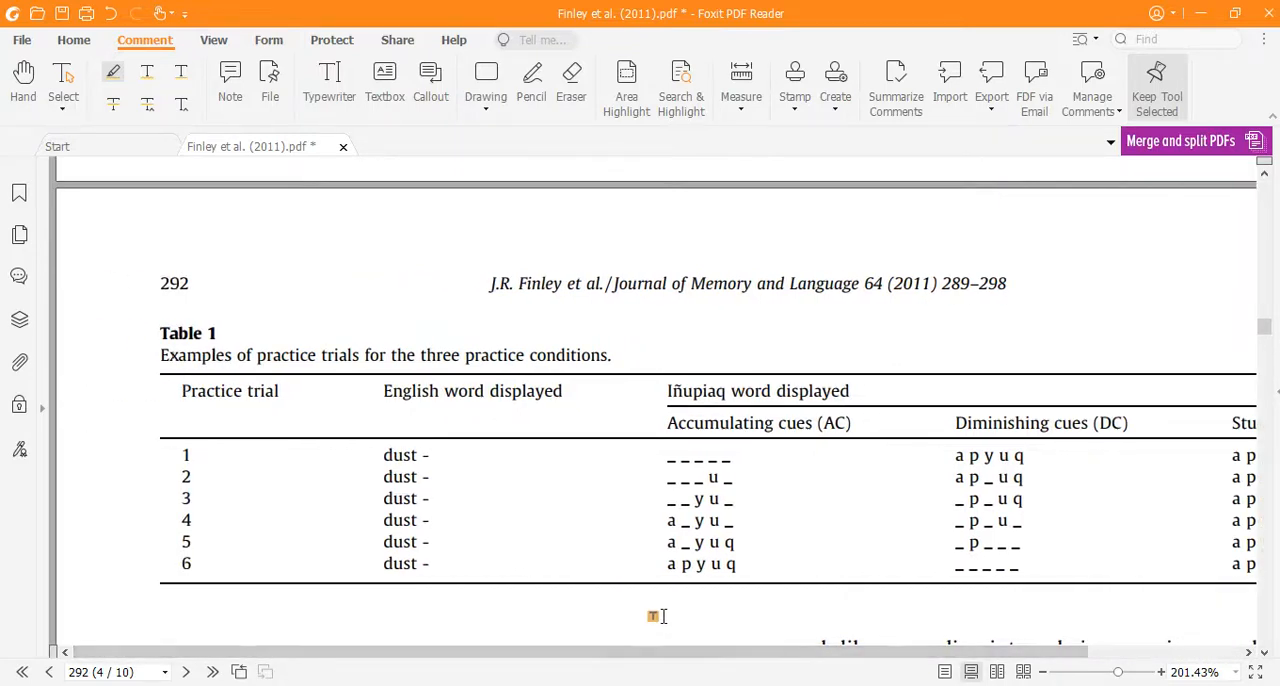
scroll(662, 580, "down", 1)
scroll(662, 580, "down", 1)
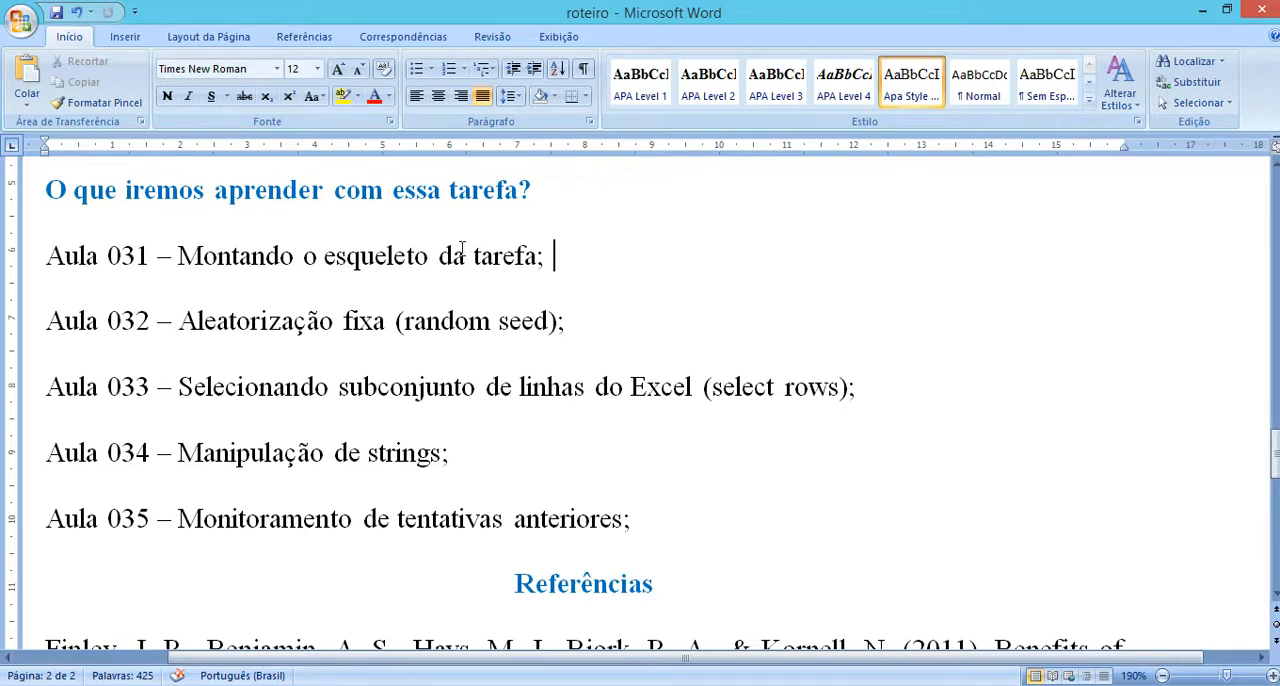
Step: In the roteiro document in Word, replace "o esqueleto" with "o fluxo" in the Aula 031 item
left_click_drag(436, 260, 303, 258)
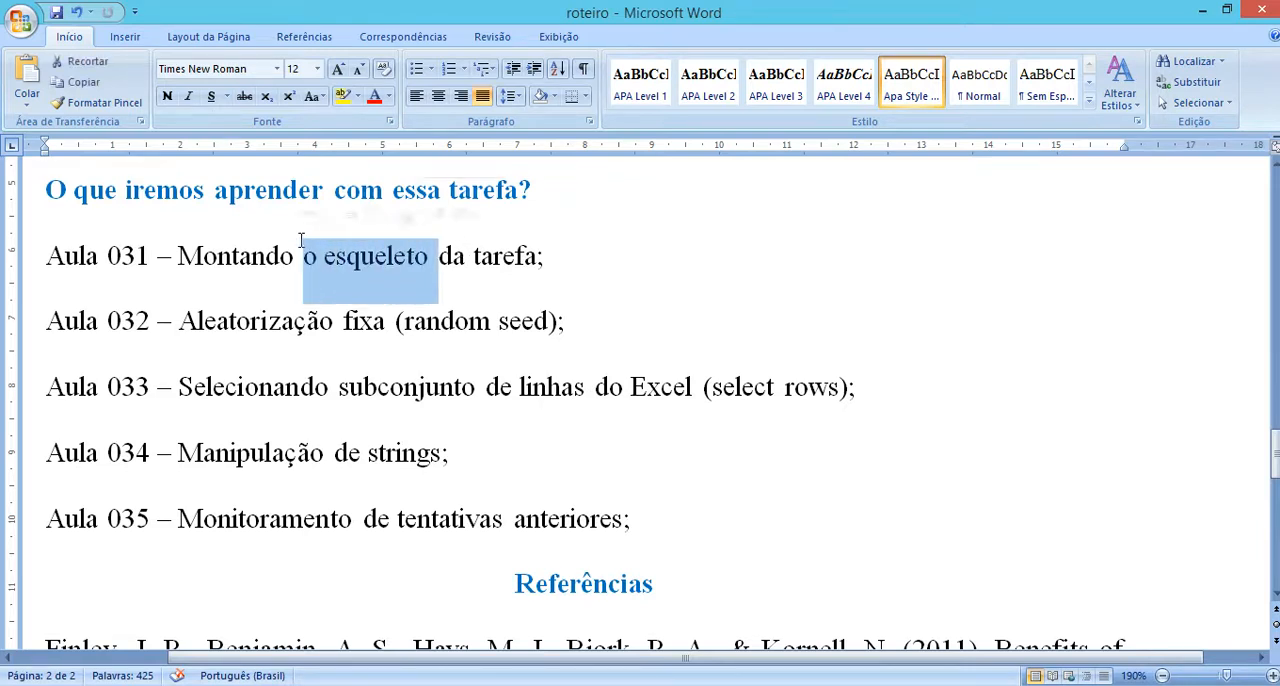
type("o fluxo")
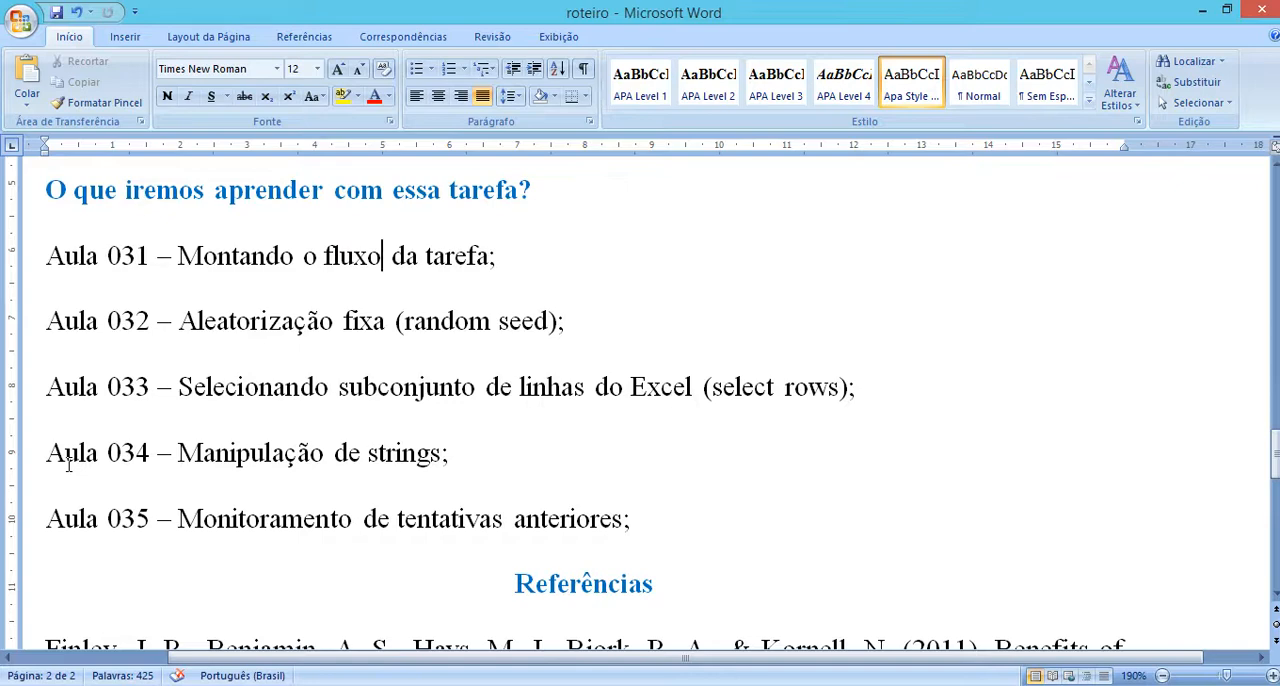
Step: Switch to the PDF and highlight the "u" of trial 2 and the "u" and "y" of trial 3 under Accumulating cues
left_click(320, 685)
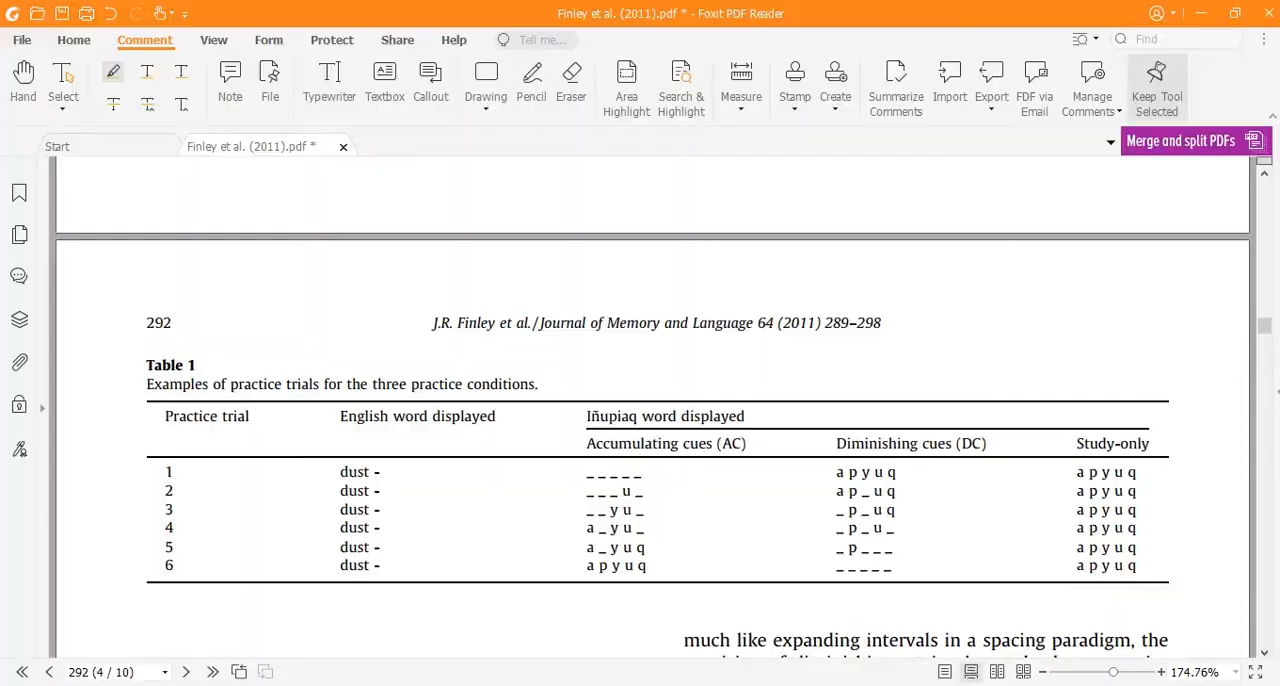
key("alt+Tab")
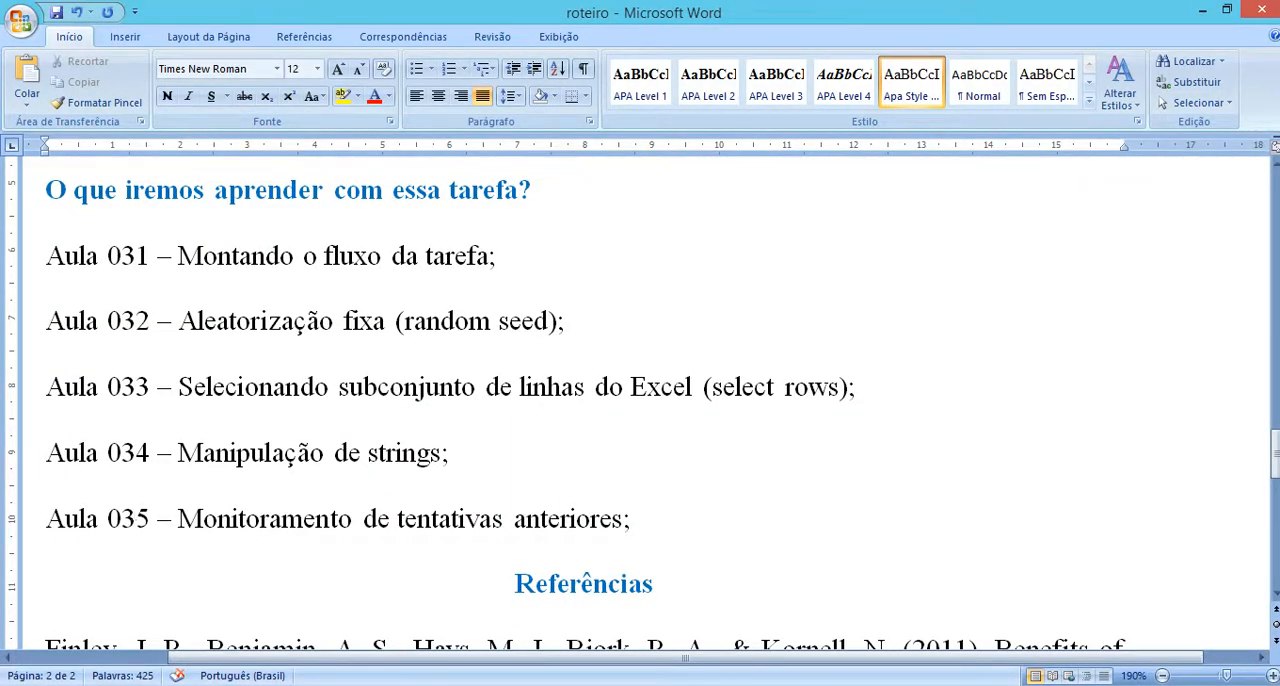
key("alt+Tab")
scroll(660, 528, "up", 3)
scroll(655, 527, "up", 3)
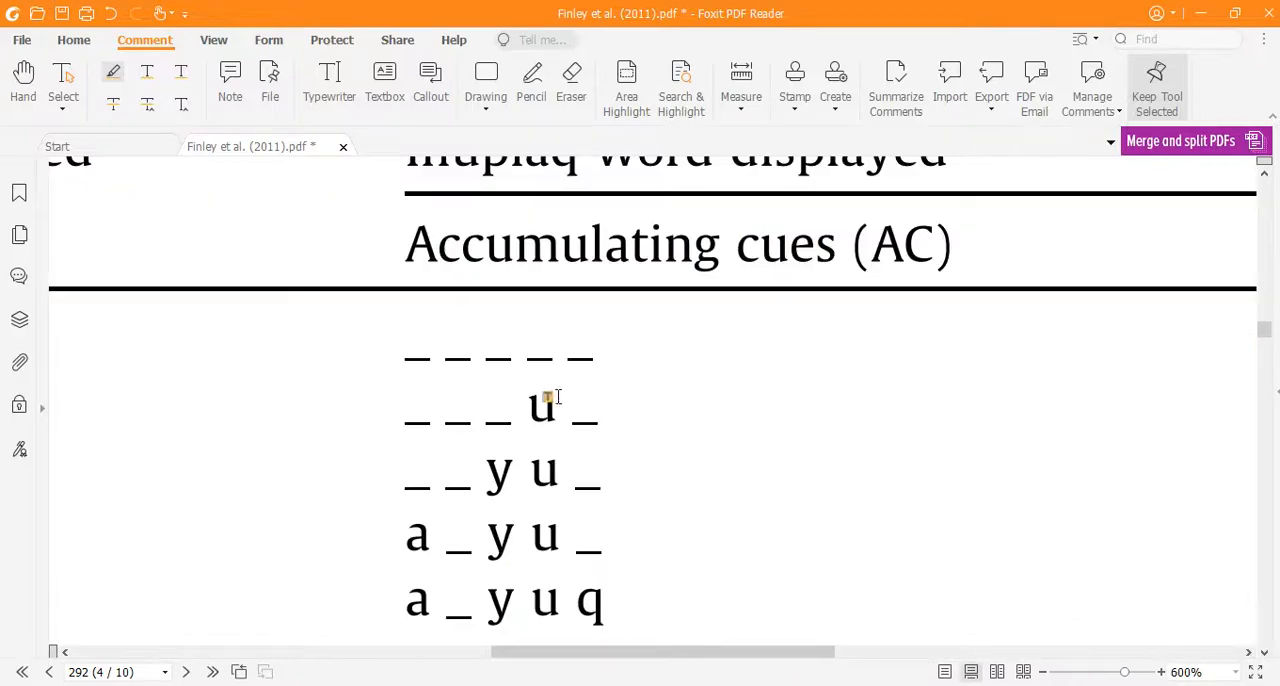
left_click_drag(521, 396, 554, 405)
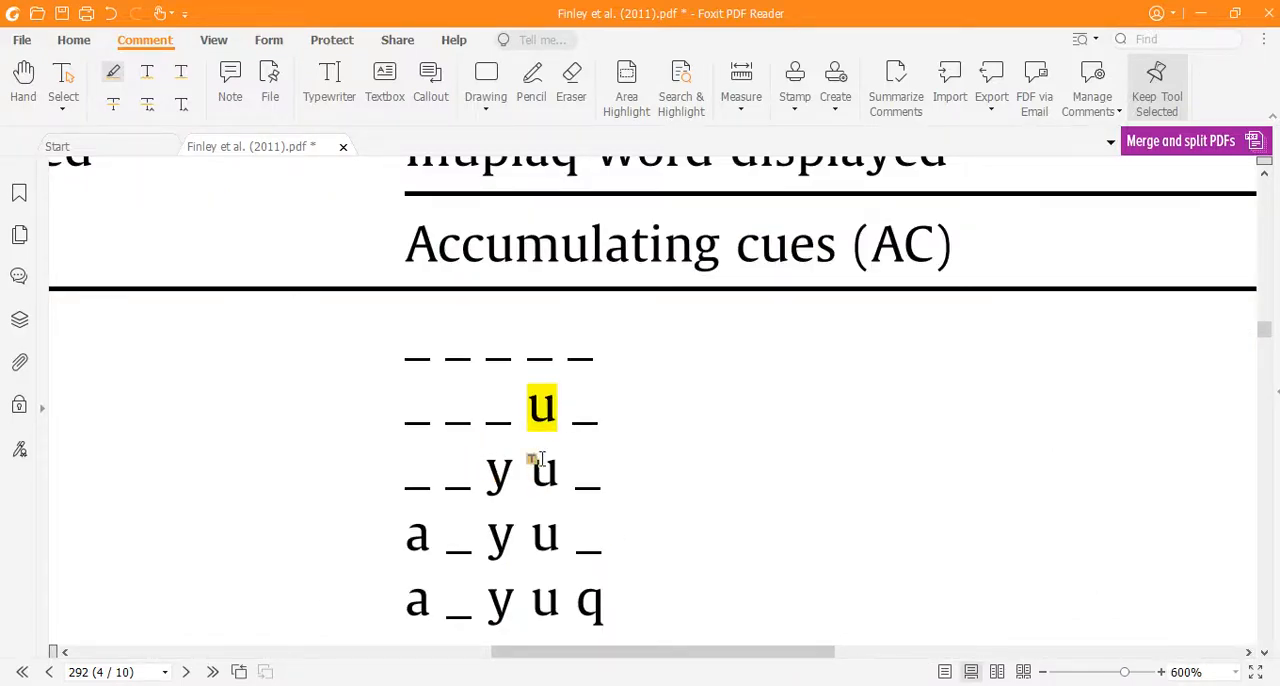
left_click_drag(524, 470, 545, 474)
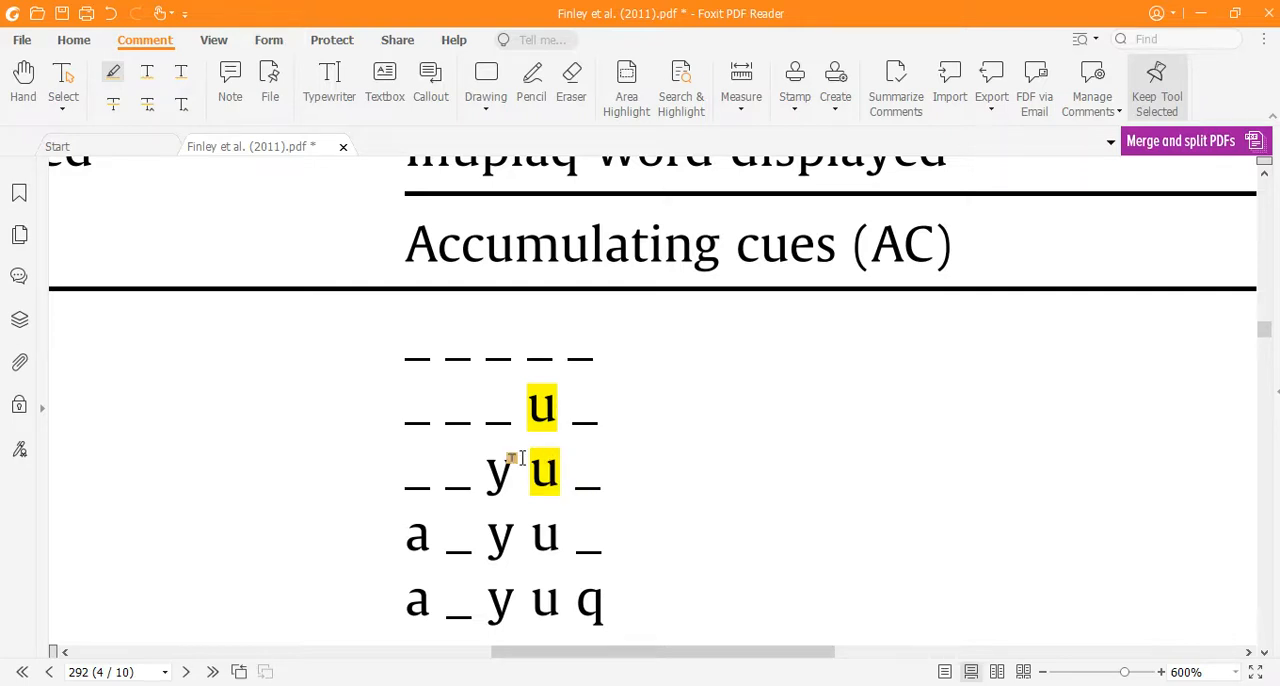
left_click_drag(471, 486, 501, 483)
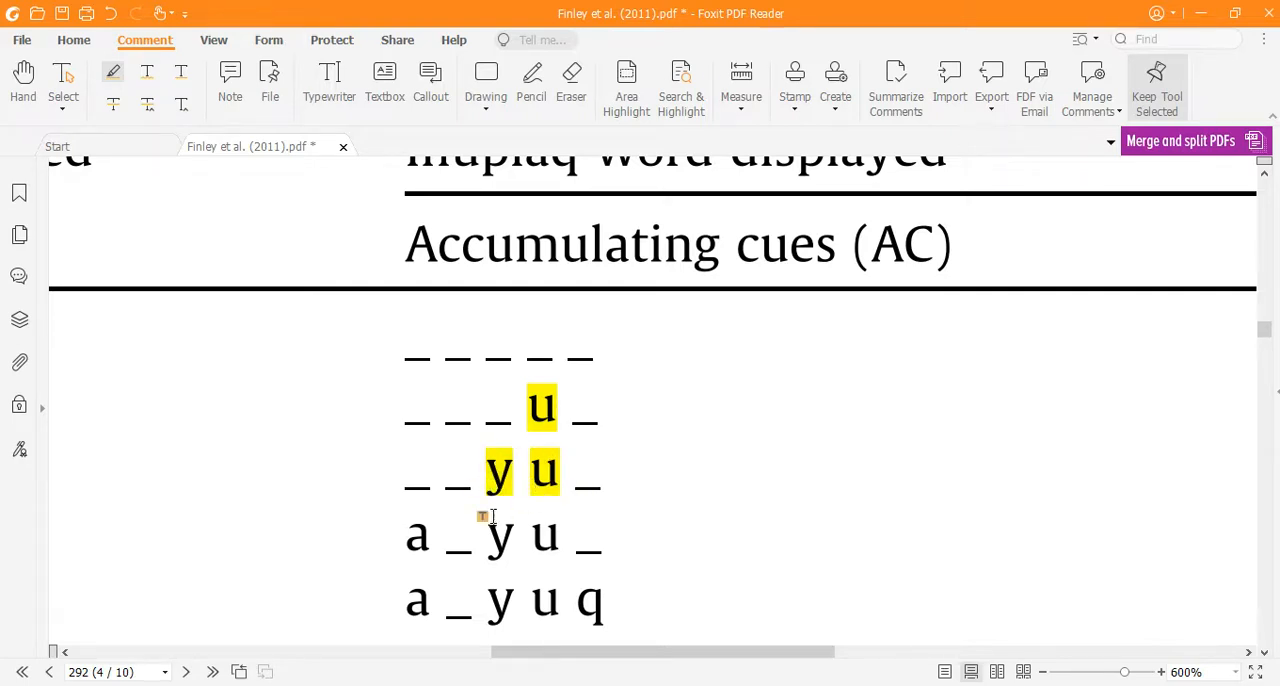
Step: Highlight the "y", "u" and "a" of trial 4 under Accumulating cues, and undo all the letter highlights in that column
left_click_drag(485, 534, 560, 538)
left_click_drag(434, 536, 385, 531)
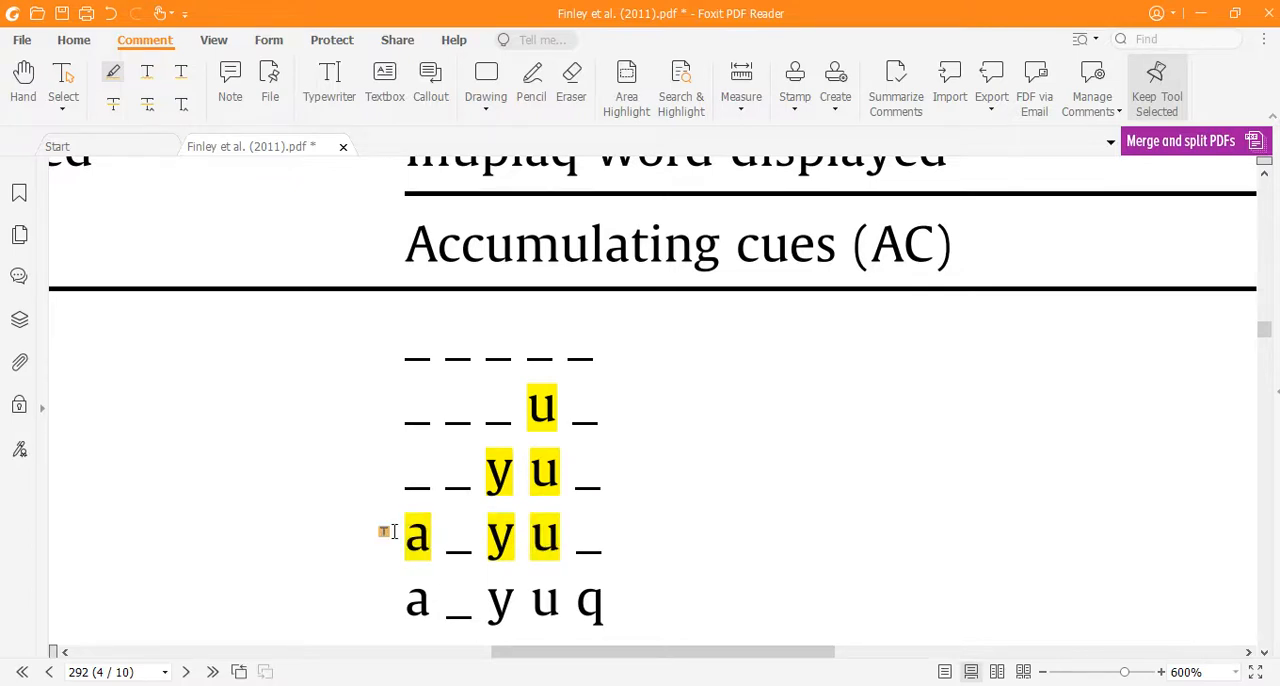
key("ctrl+z")
key("ctrl+z")
key("ctrl+z")
key("ctrl+z")
key("ctrl+z")
key("ctrl+z")
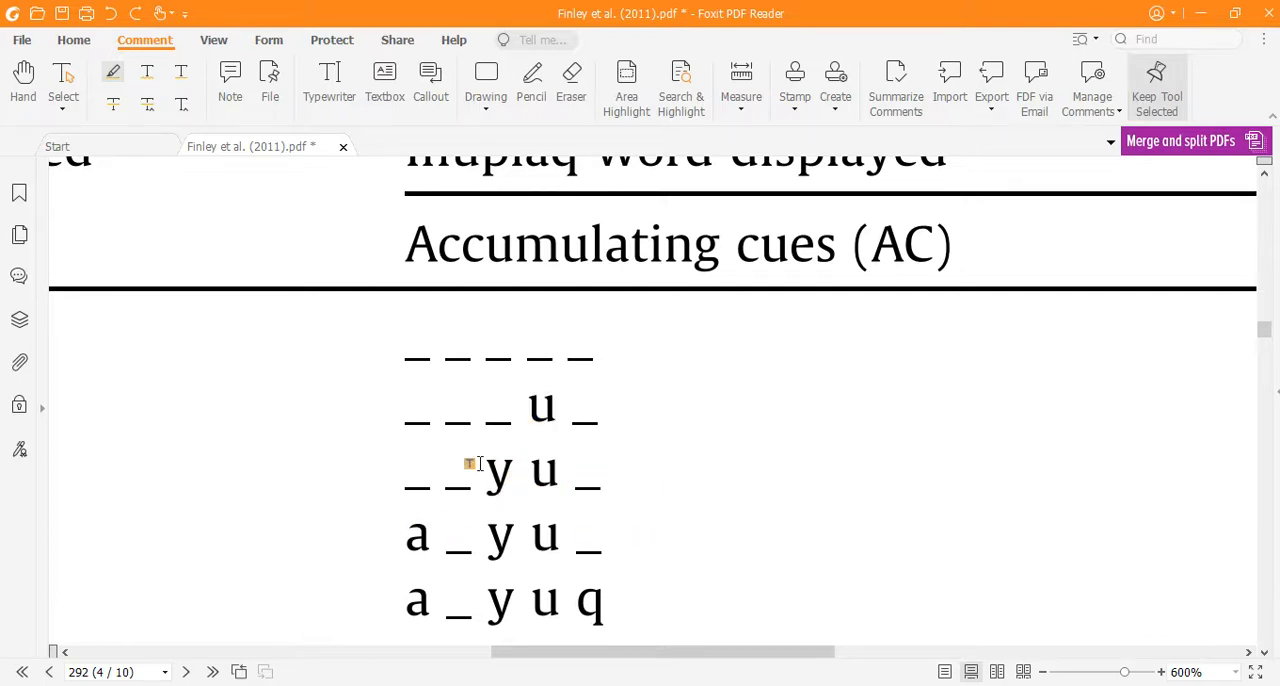
Step: View the whole of Table 1, and switch to the roteiro document in Word to review the Aula 031 to 035 lessons
scroll(583, 445, "down", 5)
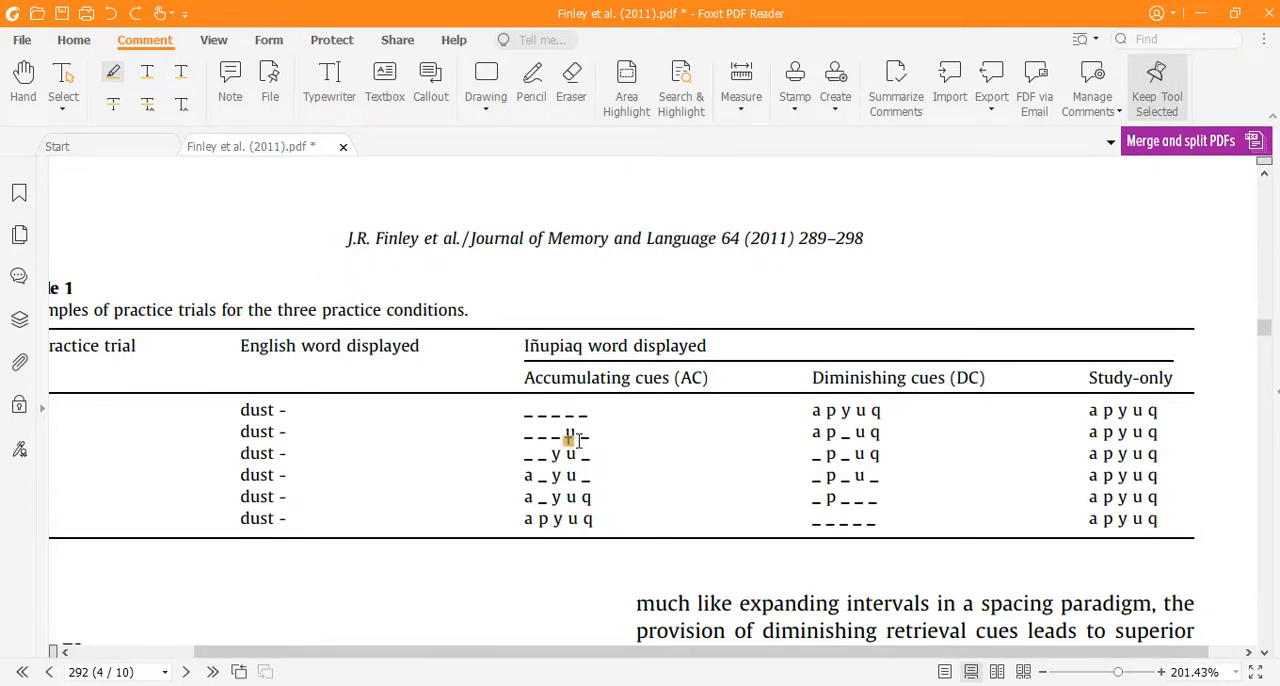
left_click(320, 685)
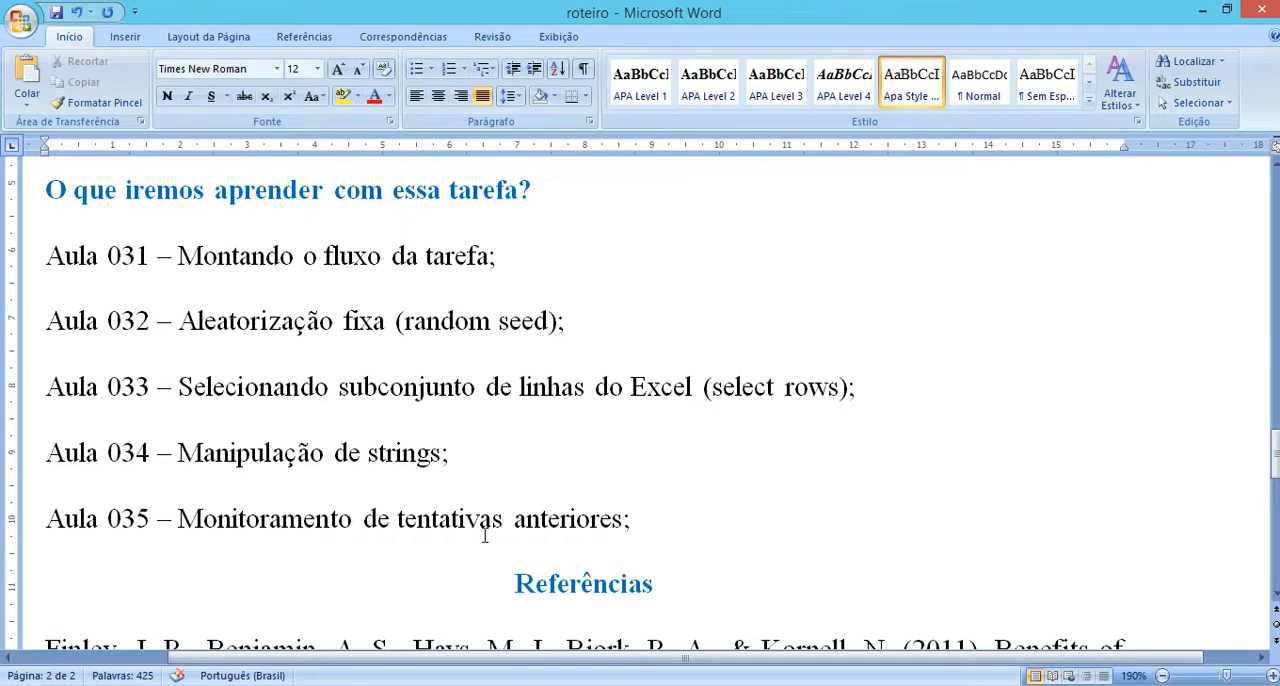
Step: Return to the PDF and read the Participants and Materials paragraphs of Experiment 1 on page 291
left_click(337, 684)
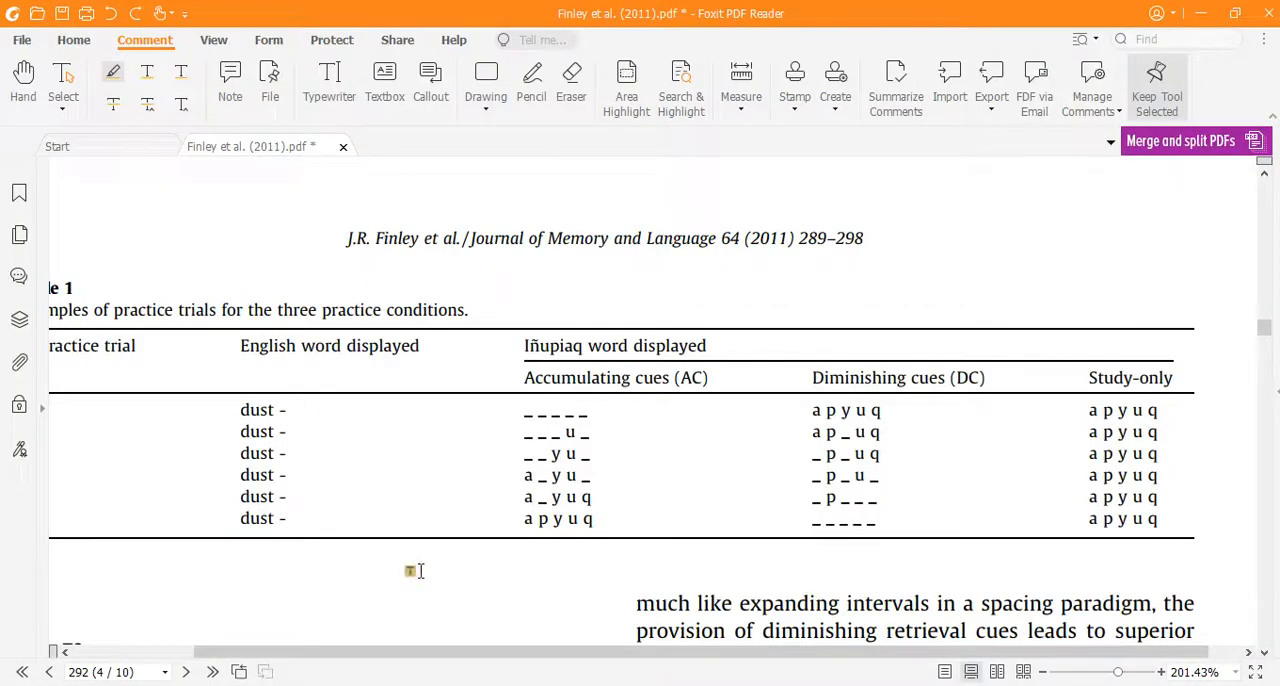
scroll(682, 423, "up", 5)
scroll(660, 428, "down", 3, "ctrl")
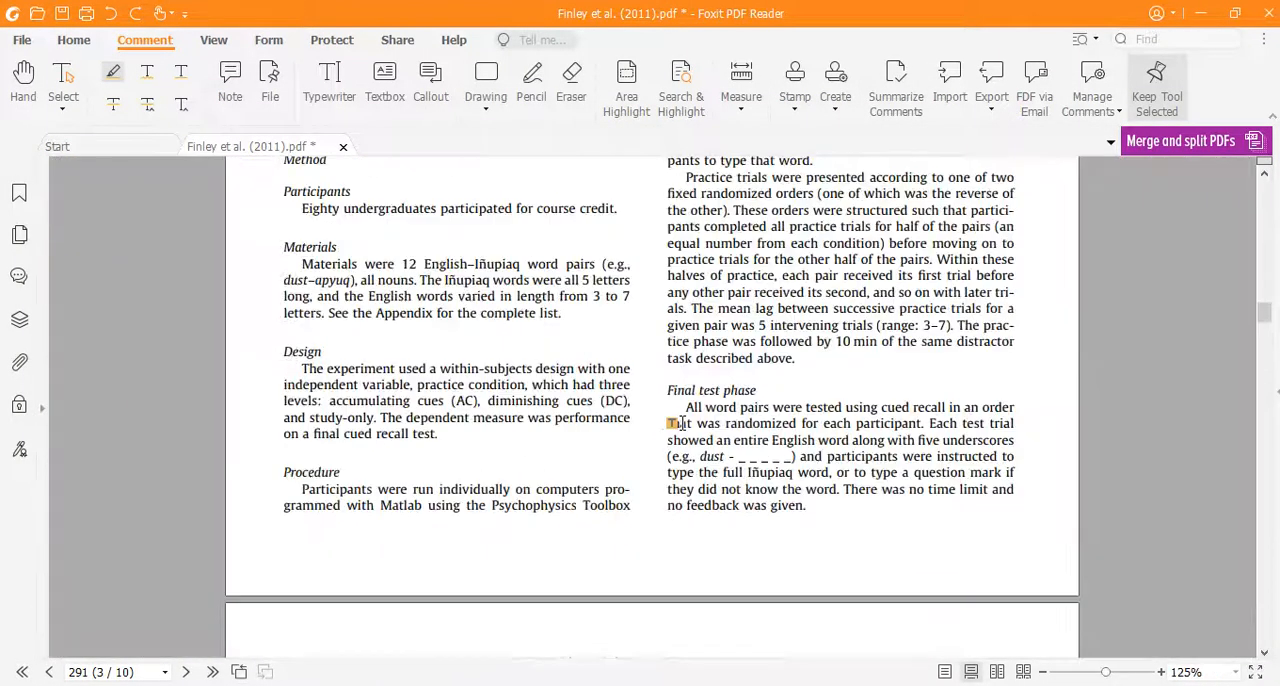
scroll(248, 292, "up", 2)
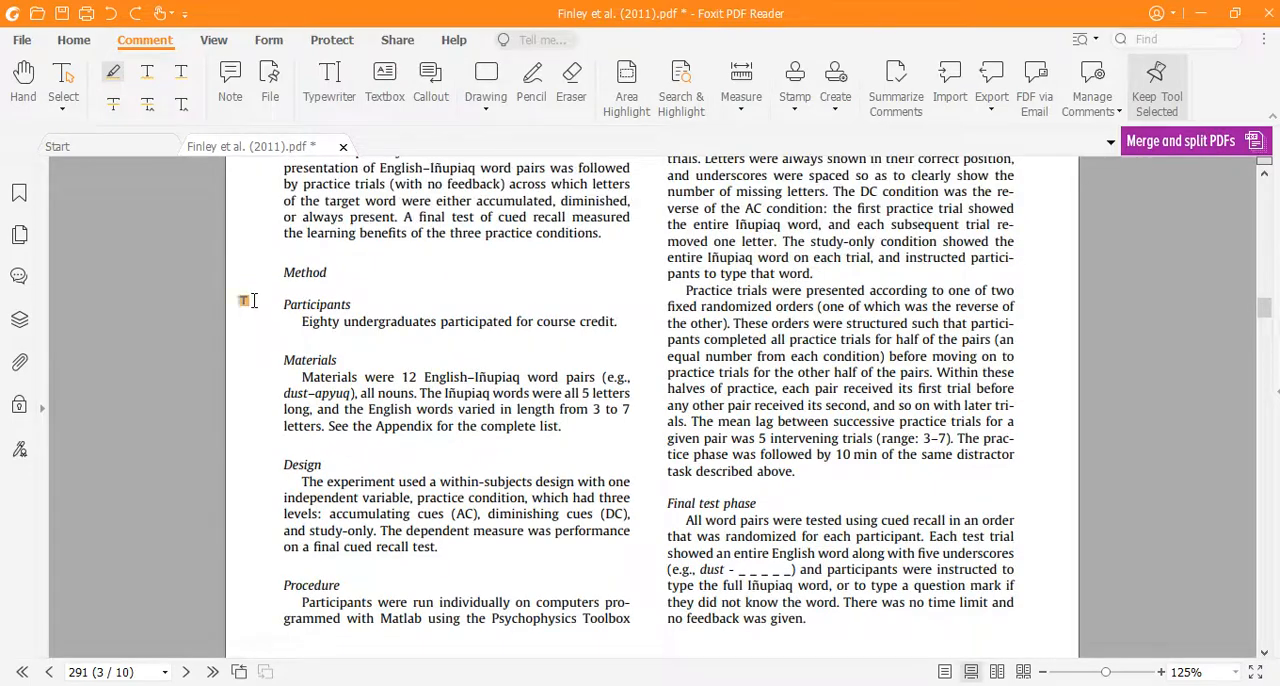
scroll(255, 383, "up", 3, "ctrl")
scroll(257, 380, "up", 3, "ctrl")
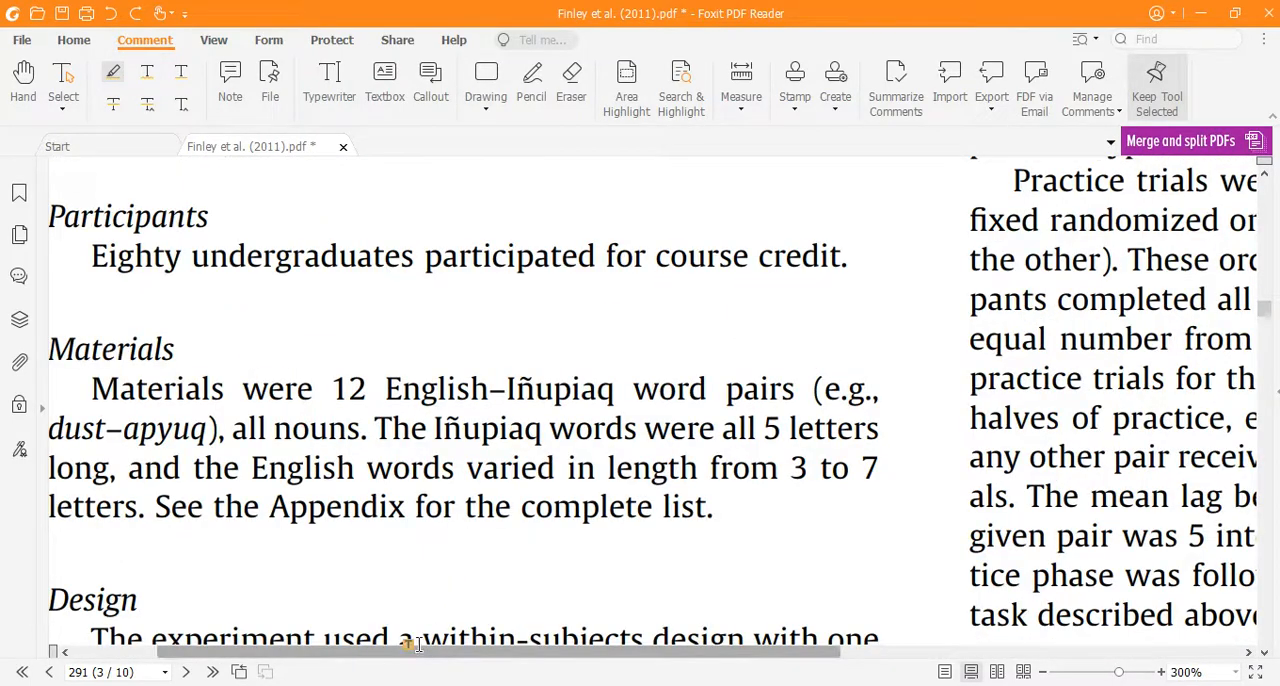
left_click_drag(418, 645, 365, 654)
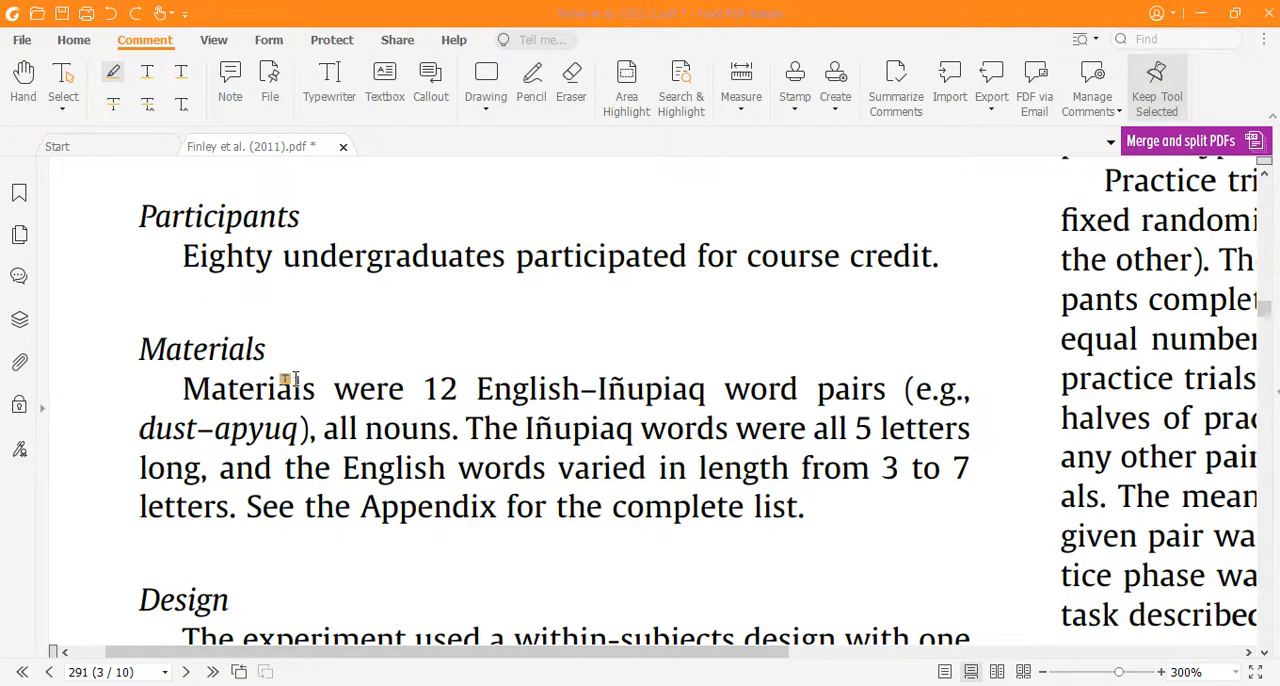
left_click(181, 386)
Step: Go to the Appendix on page 297 and examine the table of English and Iñupiaq word pairs
left_click_drag(1265, 313, 1263, 634)
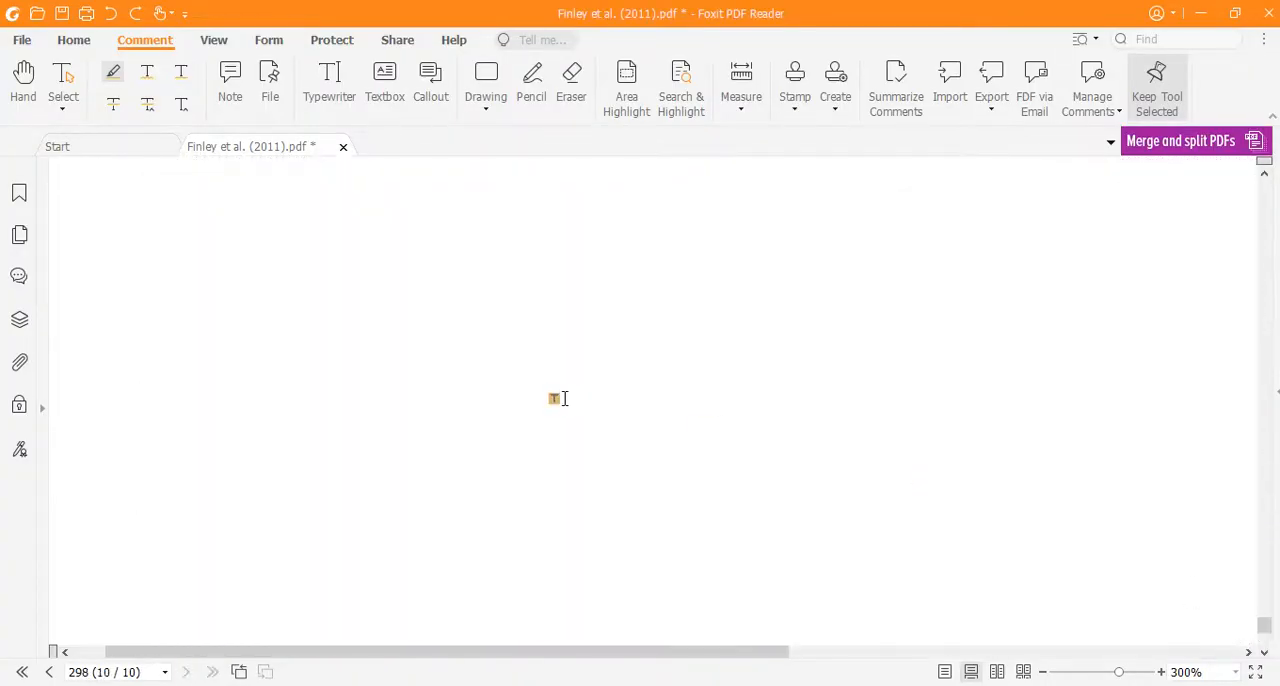
scroll(155, 415, "up", 20)
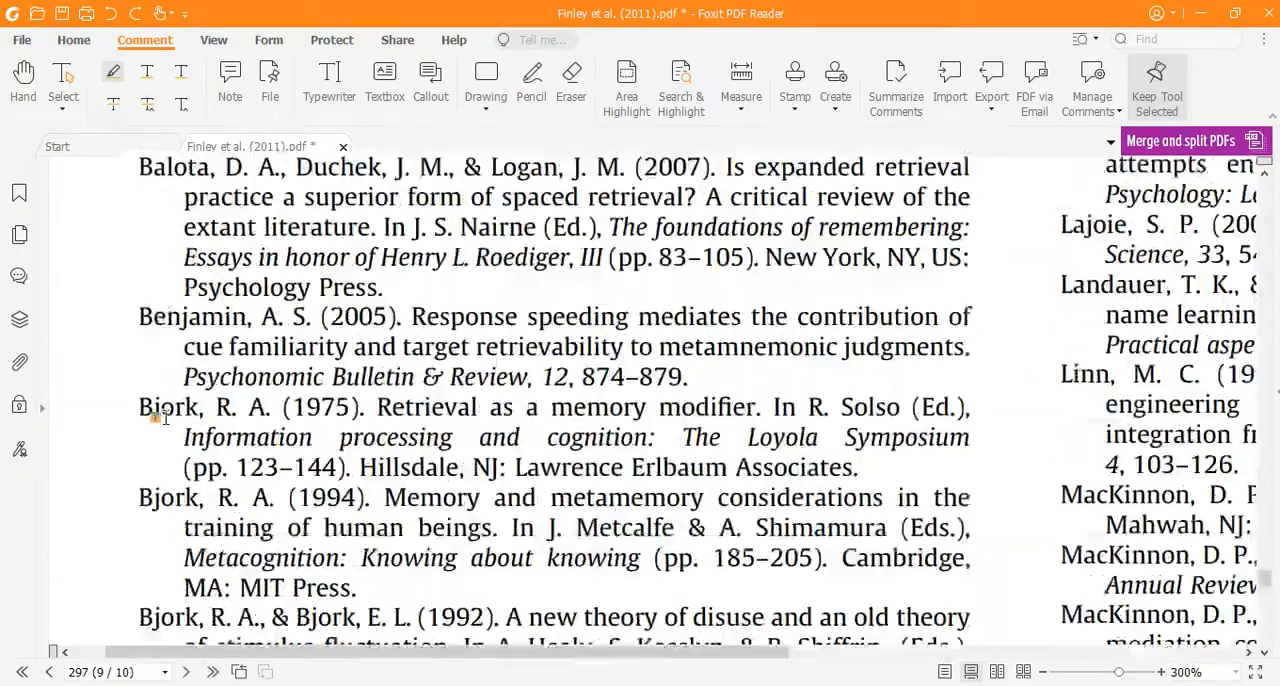
scroll(158, 416, "up", 10)
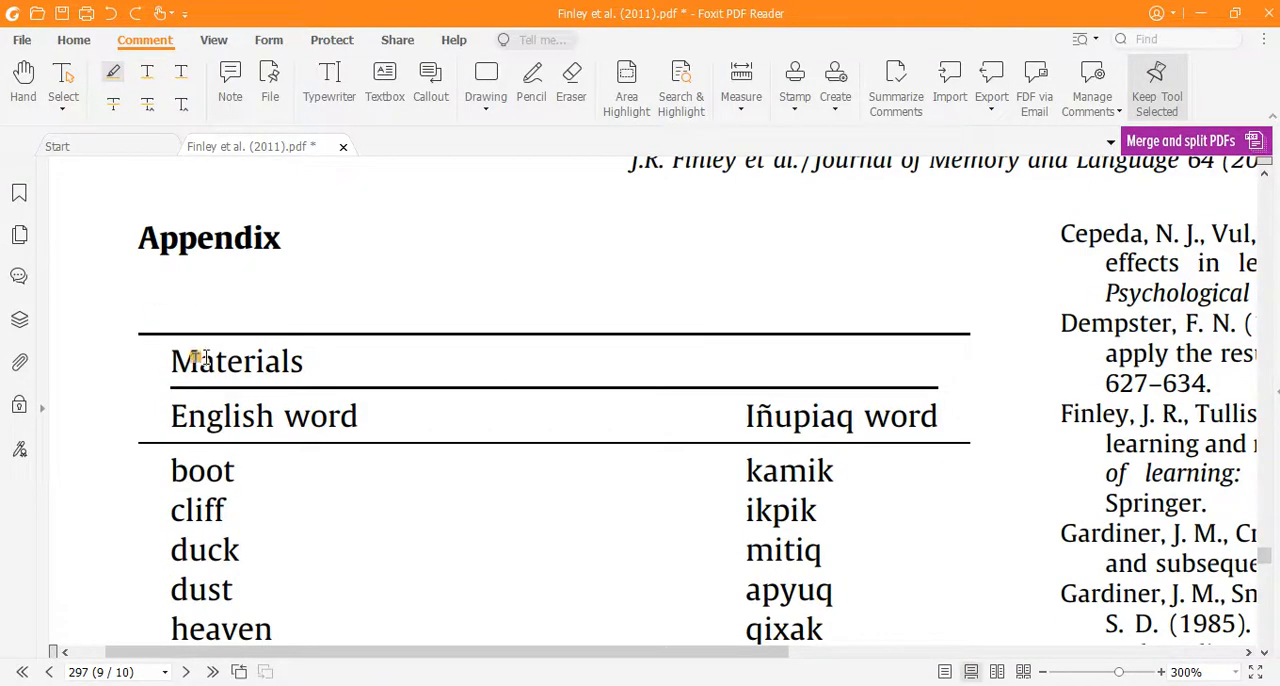
scroll(223, 434, "down", 4)
scroll(186, 417, "down", 6)
scroll(190, 412, "up", 6)
scroll(185, 413, "up", 3)
scroll(171, 430, "down", 4)
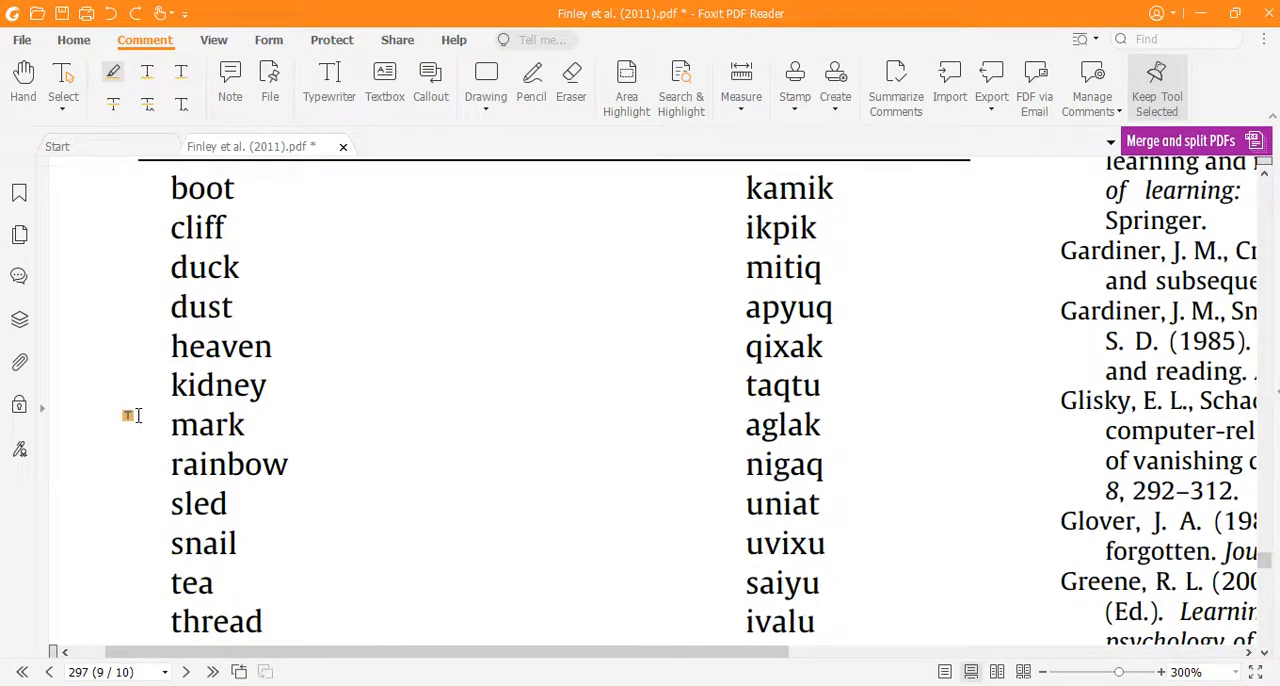
scroll(397, 421, "up", 2)
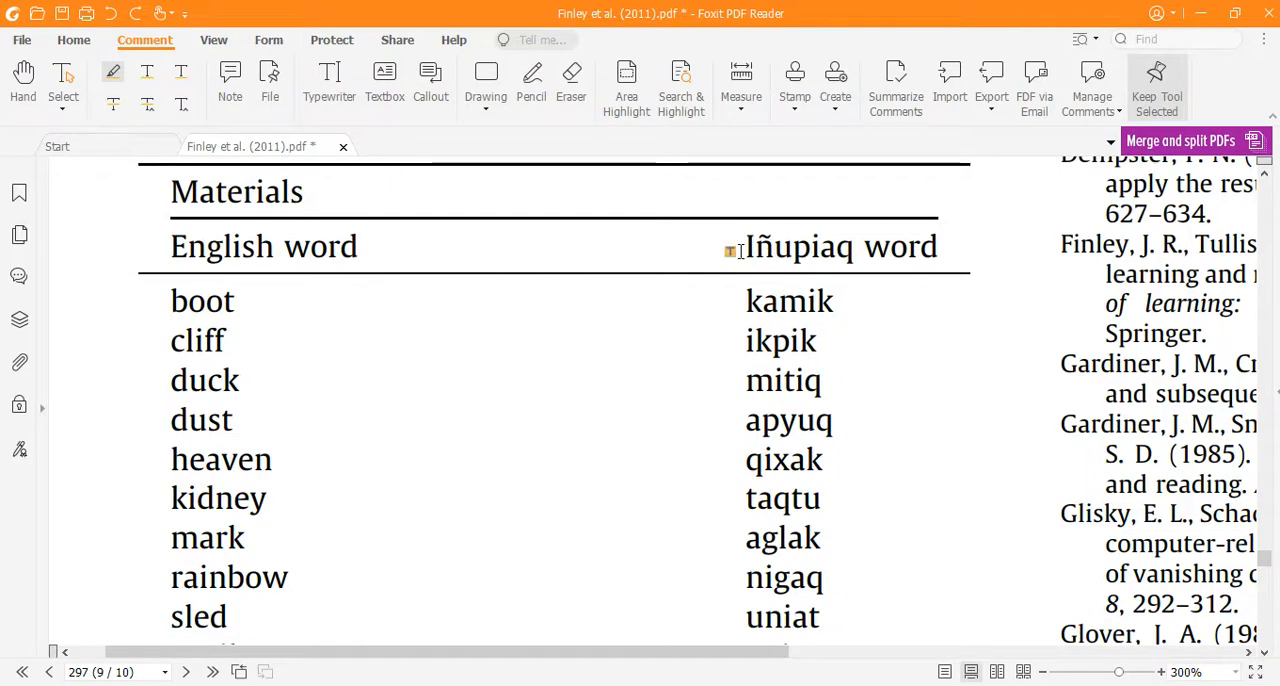
scroll(745, 320, "down", 1)
scroll(771, 371, "down", 5)
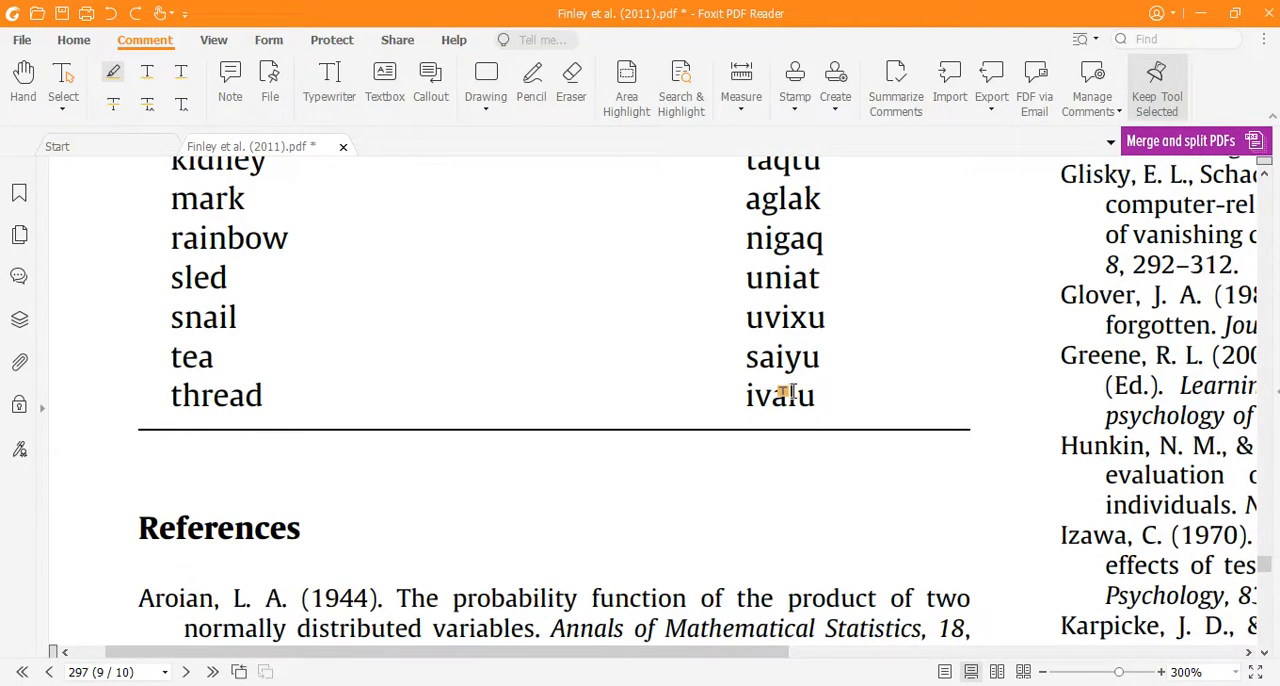
Step: Go back to page 291 and review the Experiment 1 introduction and the Method section
left_click_drag(1250, 565, 1260, 312)
scroll(749, 480, "down", 3)
scroll(549, 417, "up", 3)
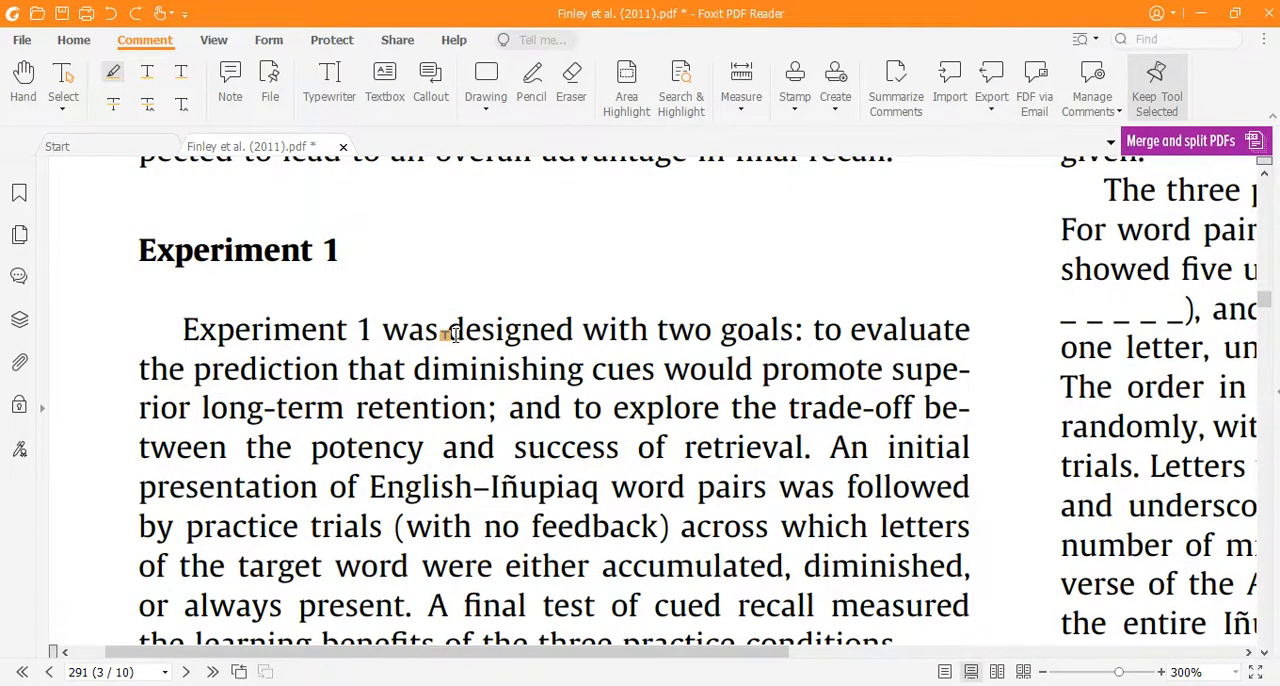
scroll(409, 346, "down", 7)
scroll(410, 375, "down", 1)
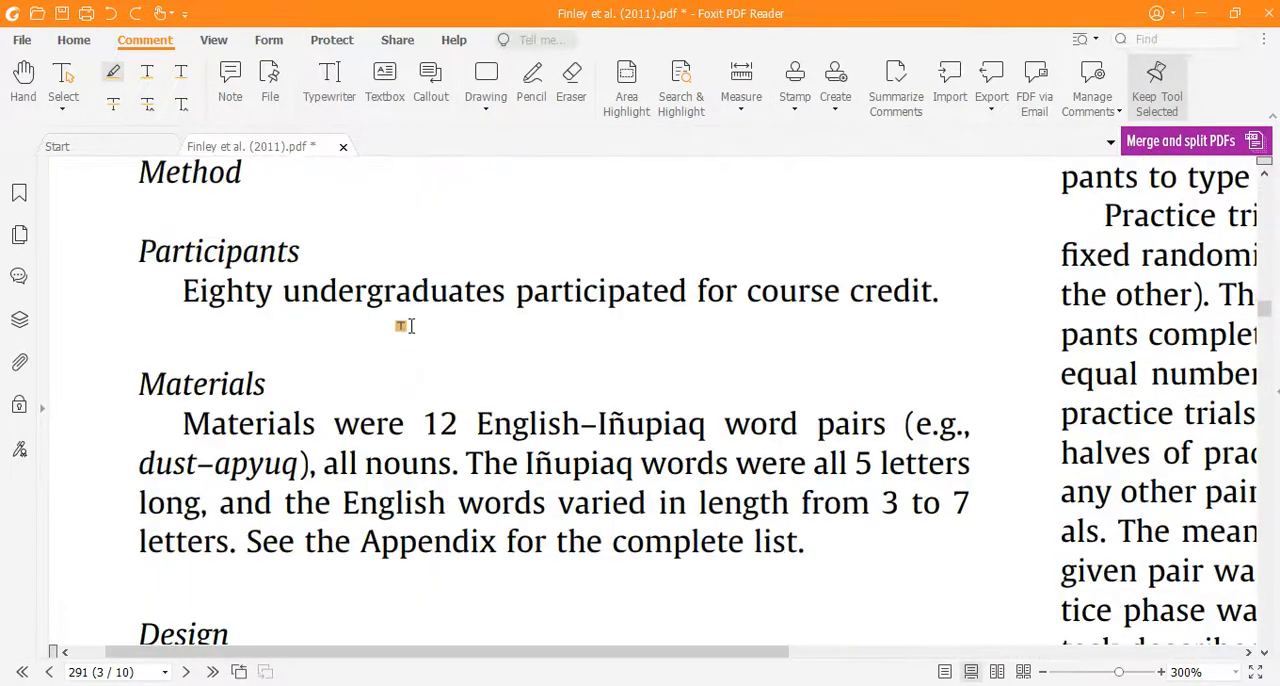
Step: Switch to the word_pairs workbook in Excel and select the English column's range A1:A13 to review it
left_click(388, 685)
left_click(329, 483)
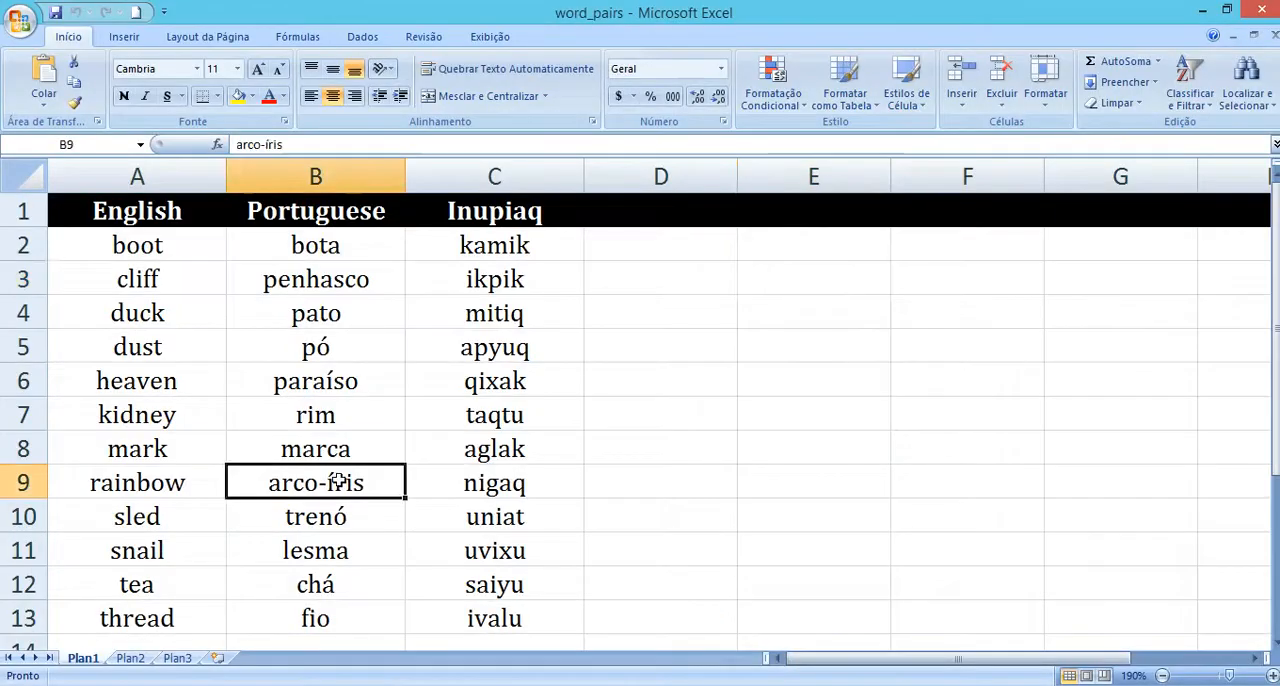
left_click_drag(177, 211, 152, 618)
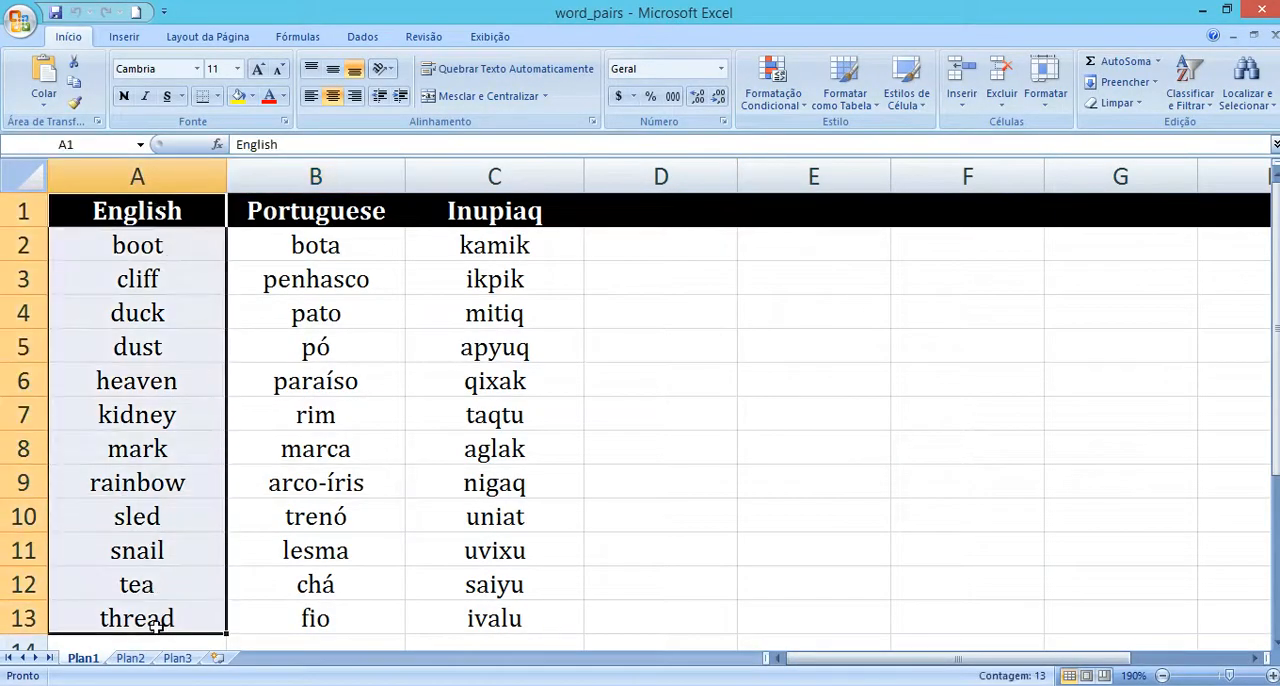
left_click(150, 380)
Step: Select the Portuguese words in B2:B13 and review individual translations such as "pó", "arco-íris" and "fio"
left_click_drag(251, 243, 316, 604)
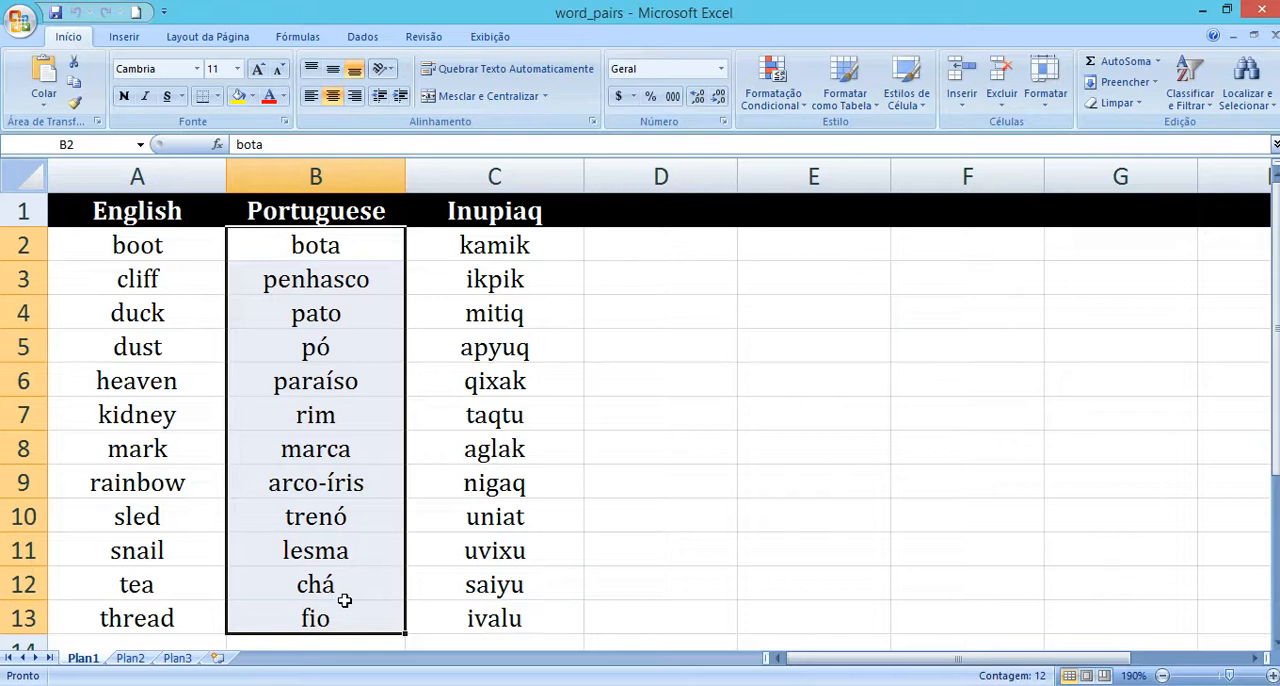
left_click(302, 357)
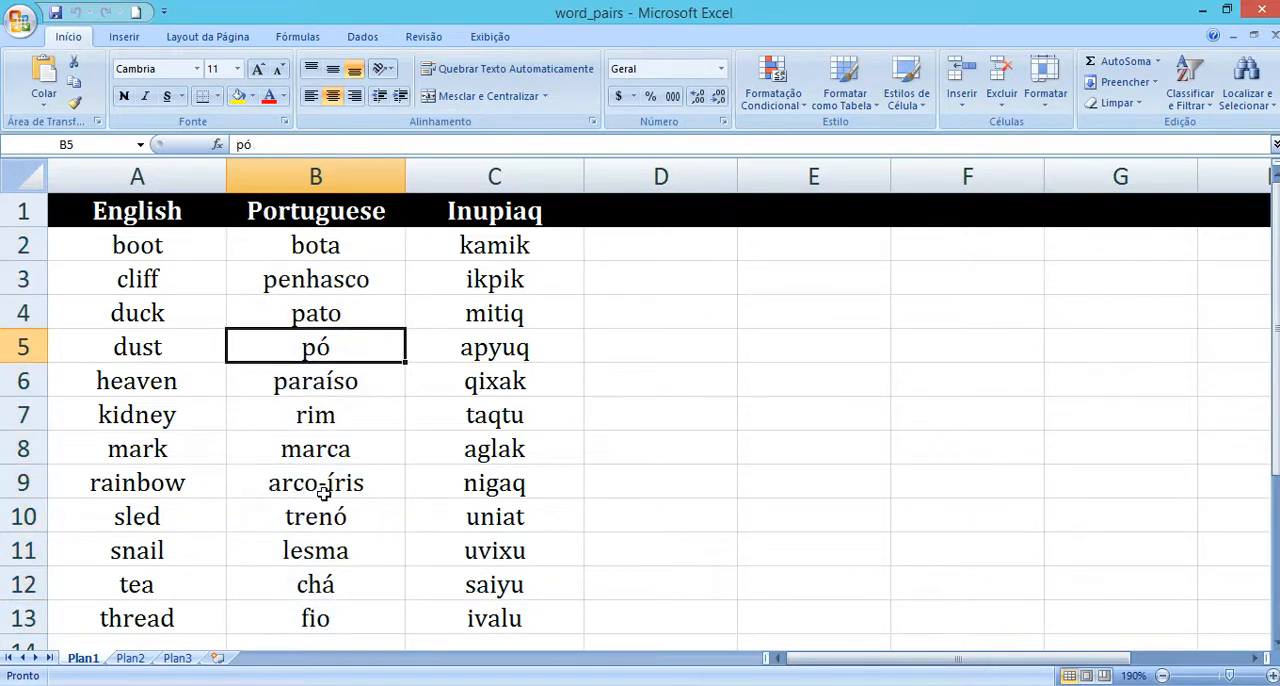
left_click(370, 487)
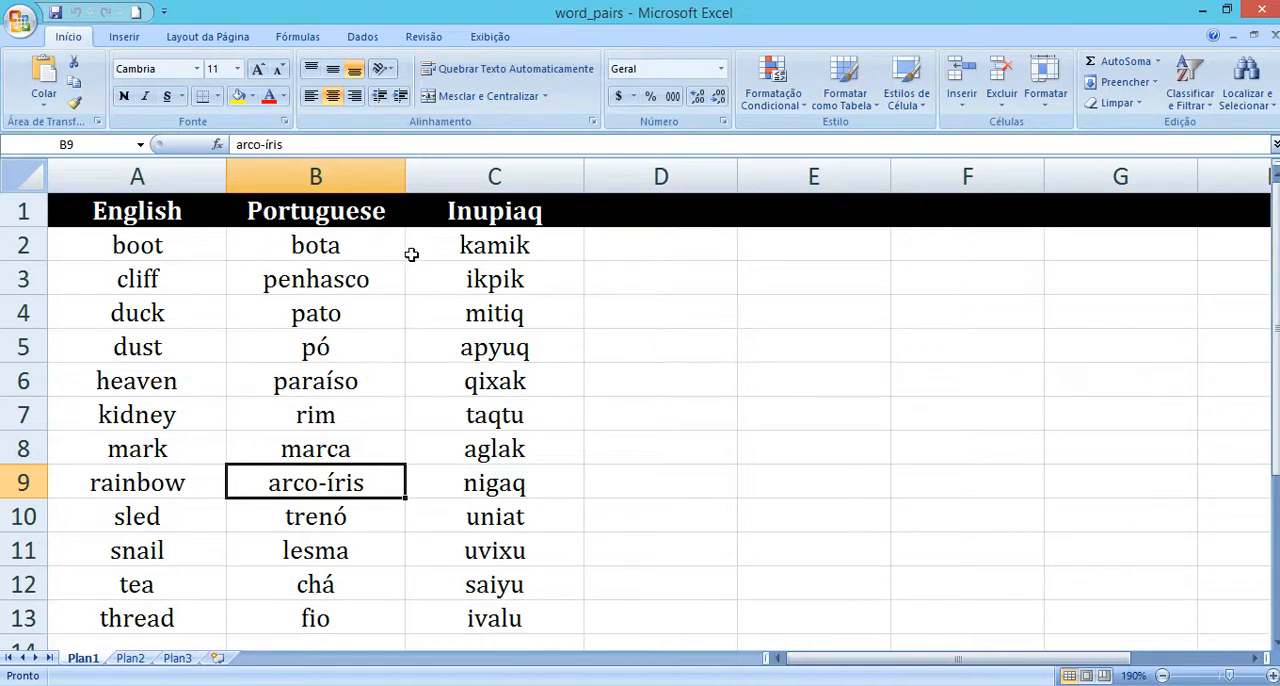
left_click_drag(290, 246, 338, 658)
left_click(341, 604)
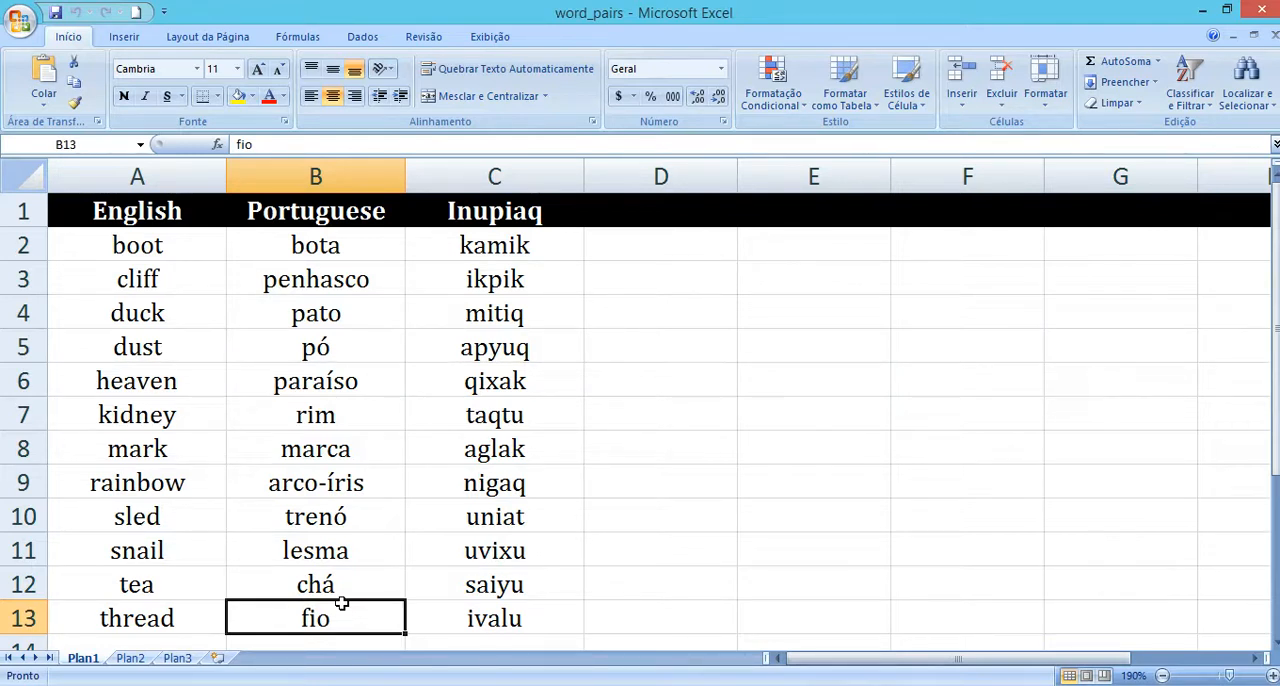
Step: Compare the English words in column A with the Inupiaq words, selecting C2:C13
left_click(131, 186)
left_click(207, 252)
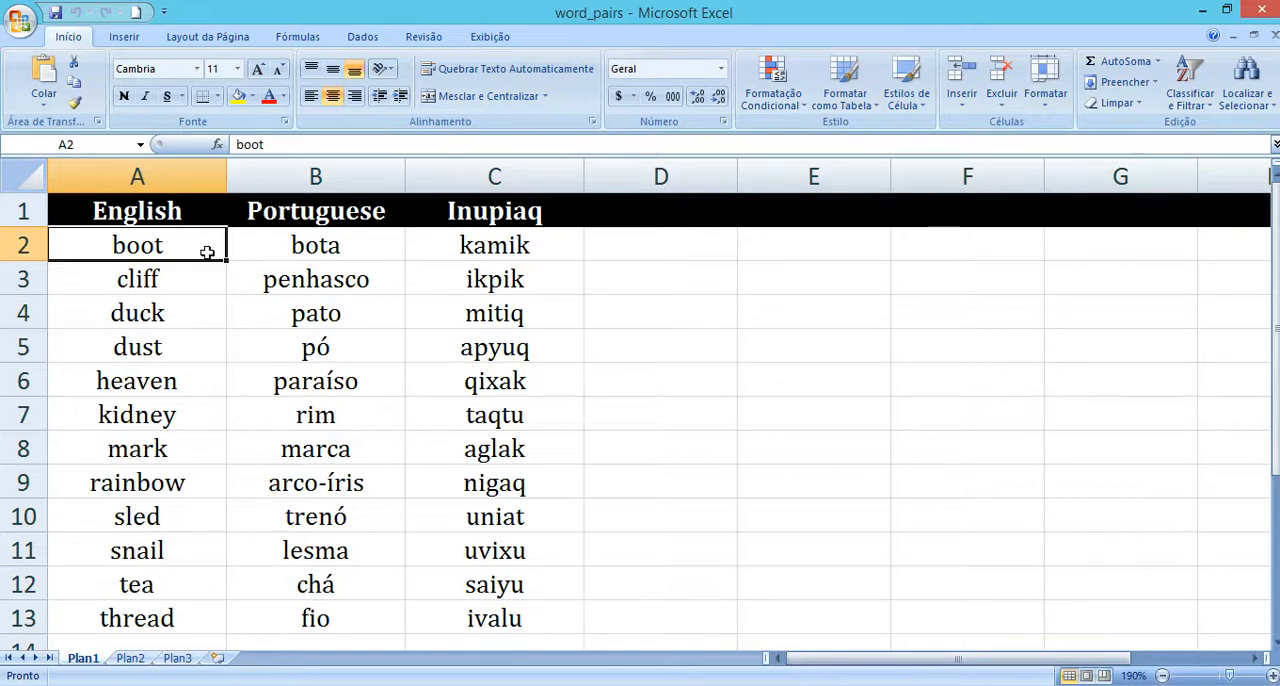
left_click_drag(474, 245, 520, 617)
Step: Switch to the "Aula 031 – Montando o fluxo da tarefa" folder and select the word_pairs file, then clear the selection
left_click(362, 483)
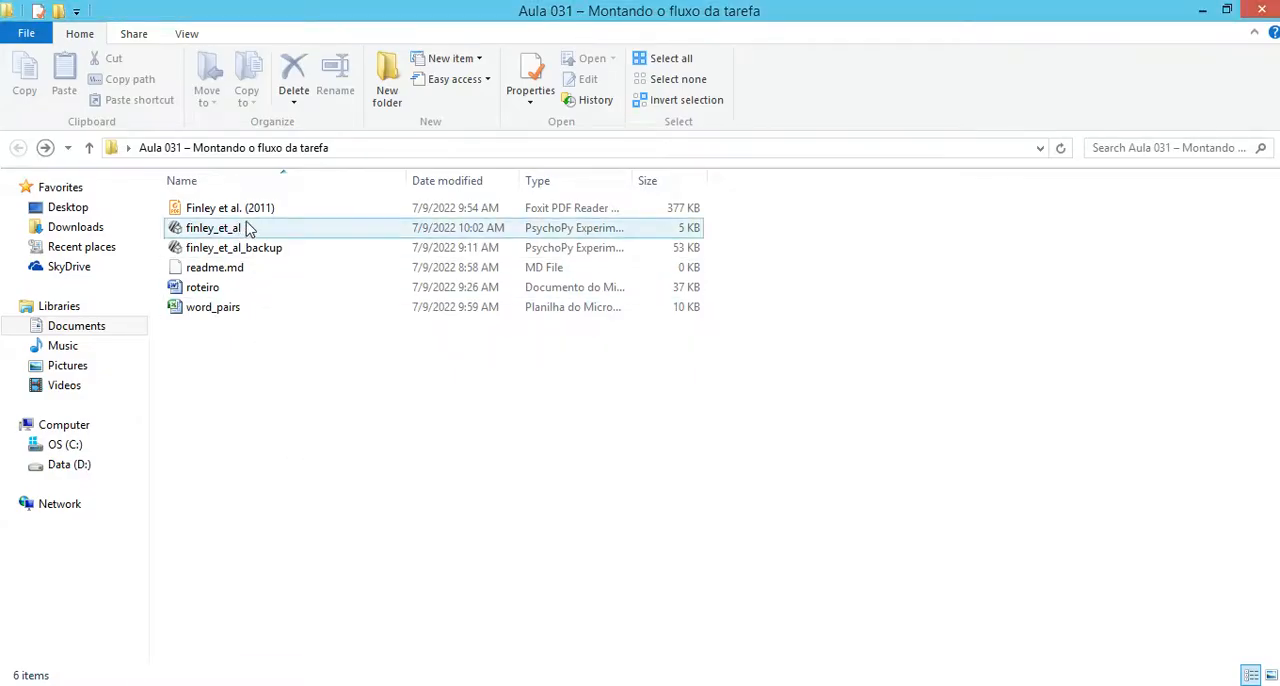
left_click(214, 312)
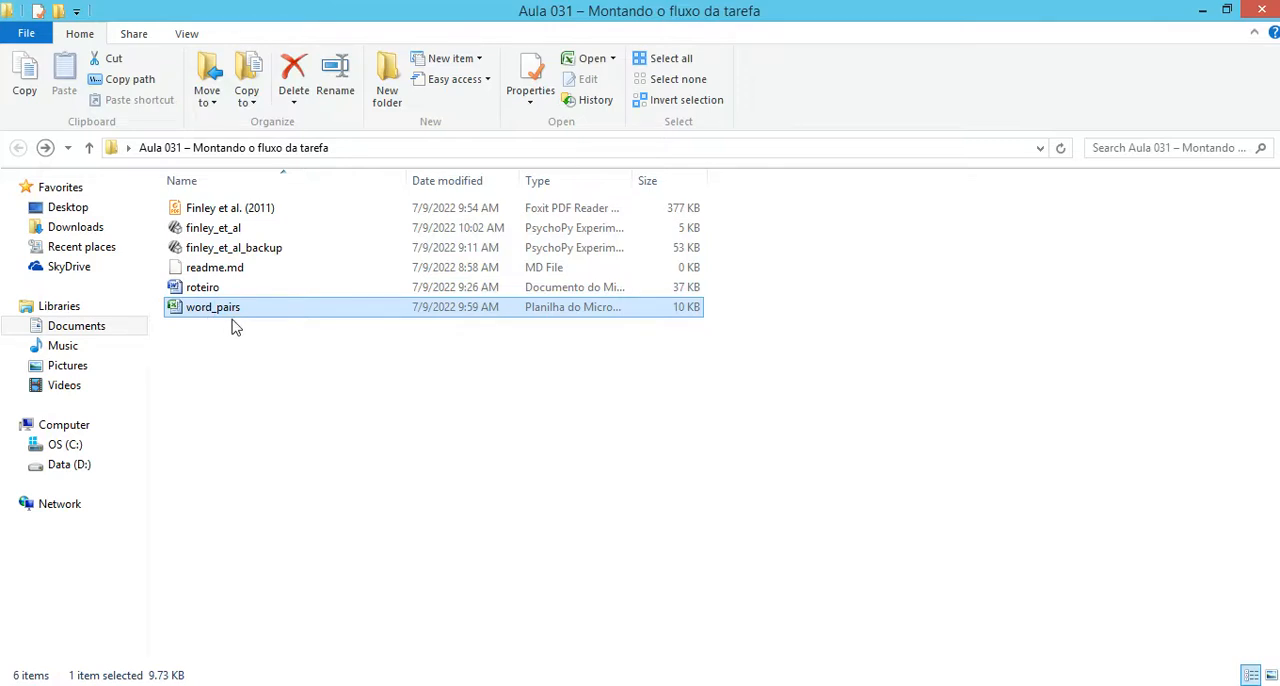
left_click(376, 525)
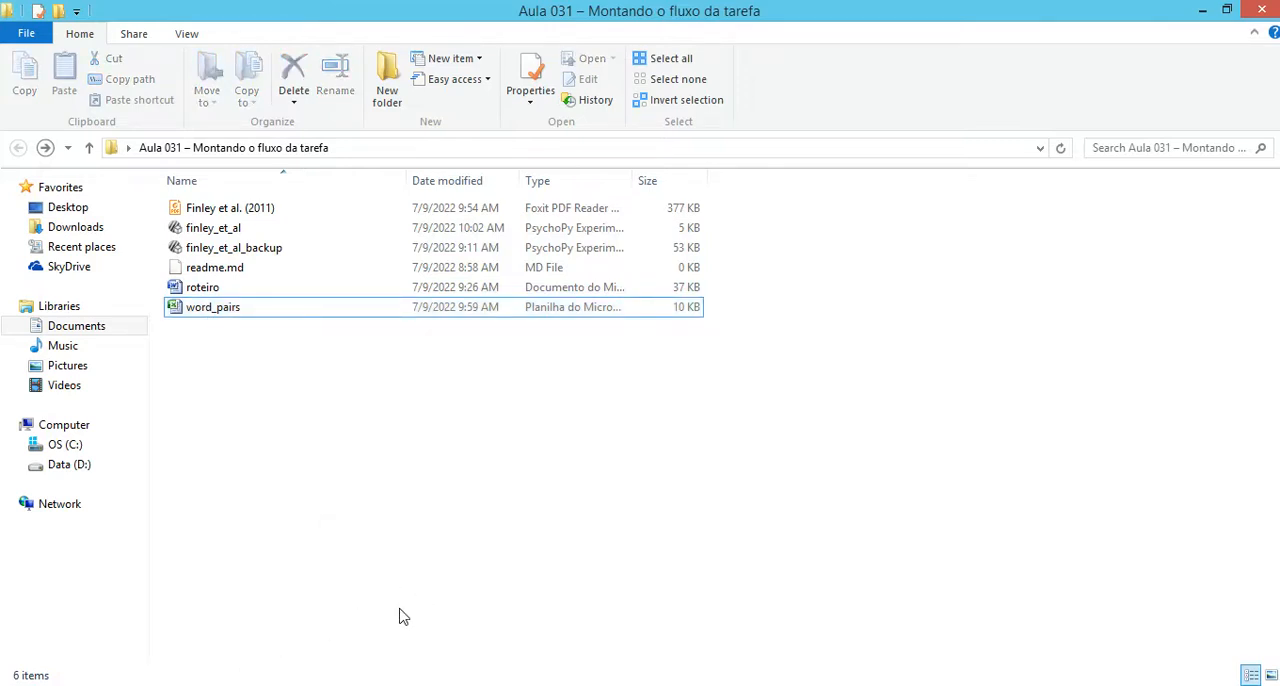
Step: Switch to the PDF and highlight "practice condition" and "accumulating cues (AC), diminishing cues (DC), and study-only." in the Design paragraph
key("alt+Tab")
scroll(343, 466, "down", 3)
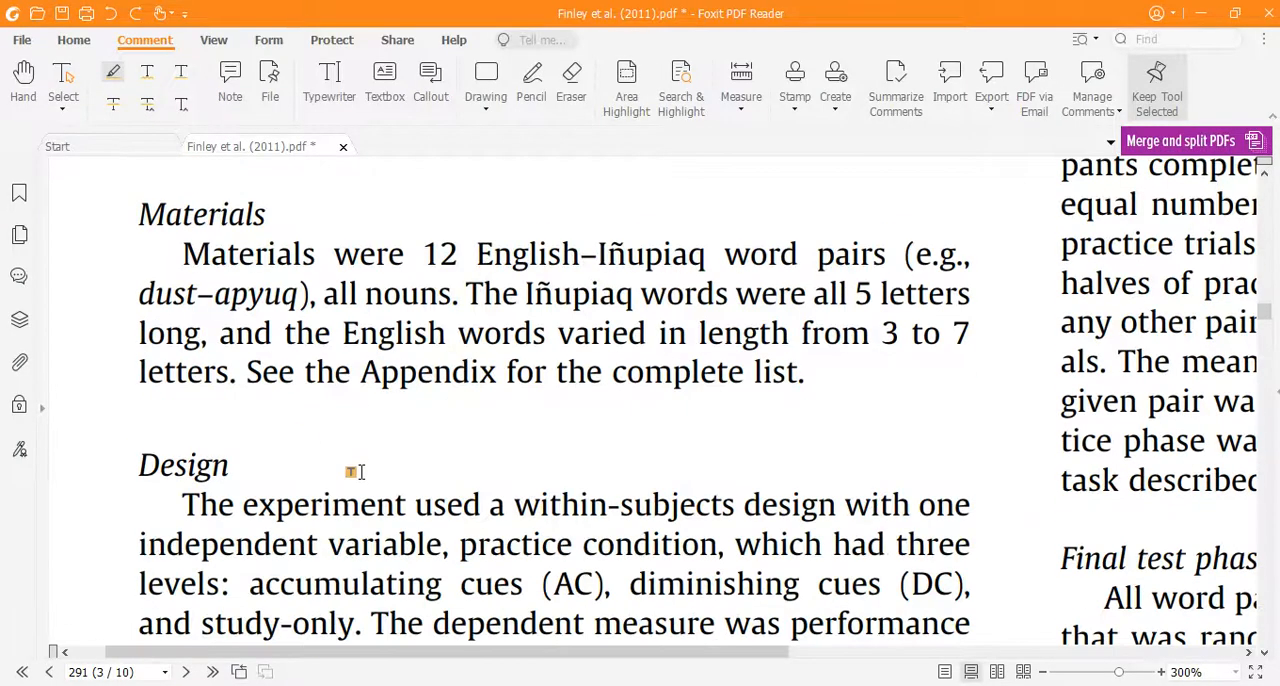
scroll(270, 437, "down", 1)
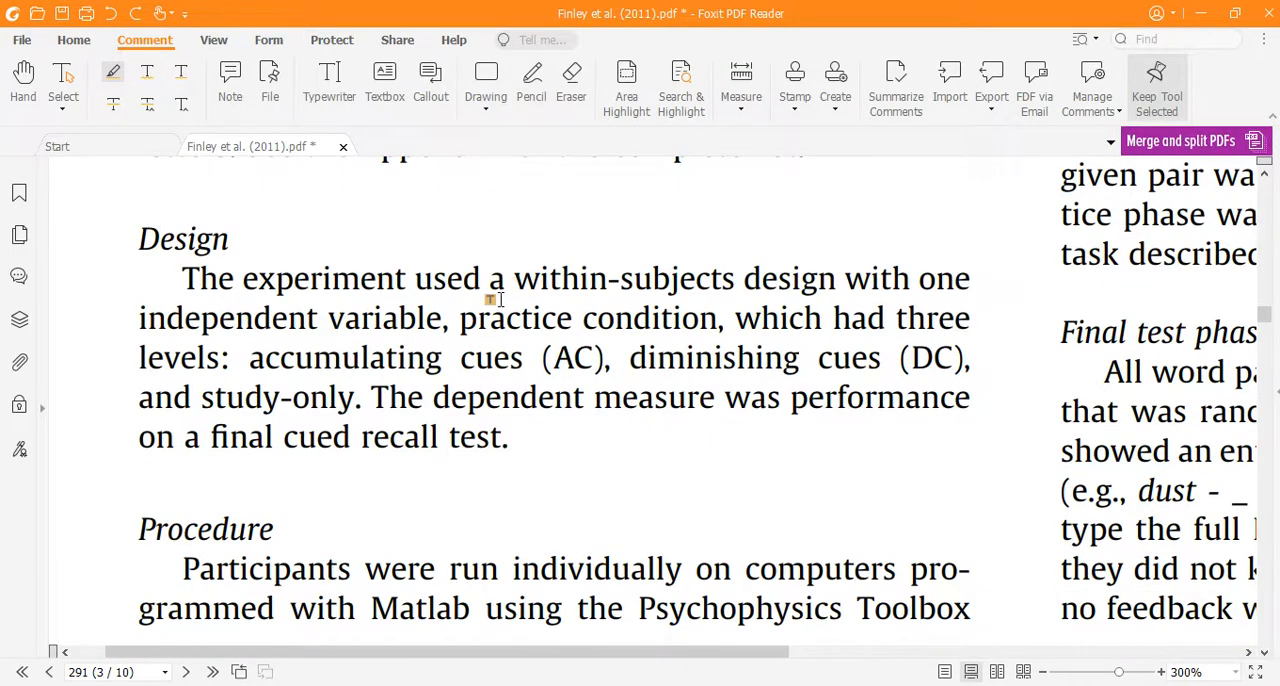
left_click_drag(462, 320, 718, 327)
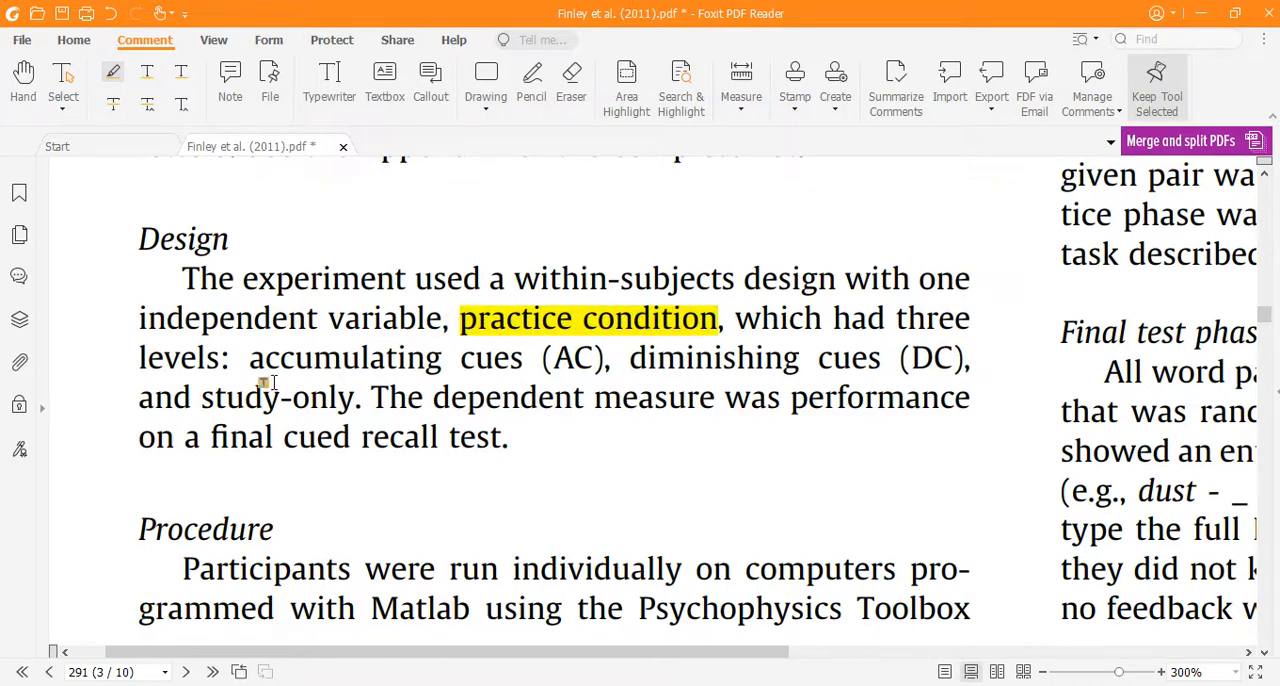
left_click_drag(248, 358, 362, 398)
Step: Read the Procedure section on page 291, including its continuation above the Initial presentation phase heading
scroll(700, 485, "down", 10)
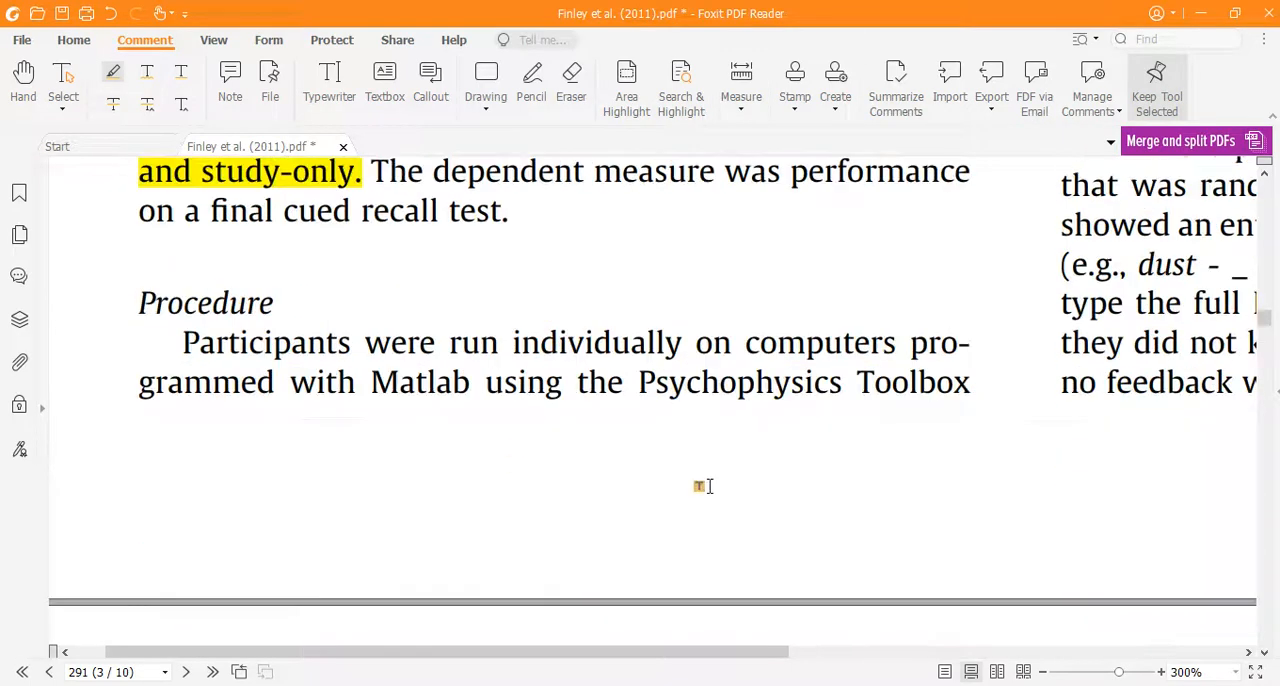
left_click_drag(683, 658, 557, 560)
scroll(435, 441, "up", 1)
scroll(435, 441, "up", 8)
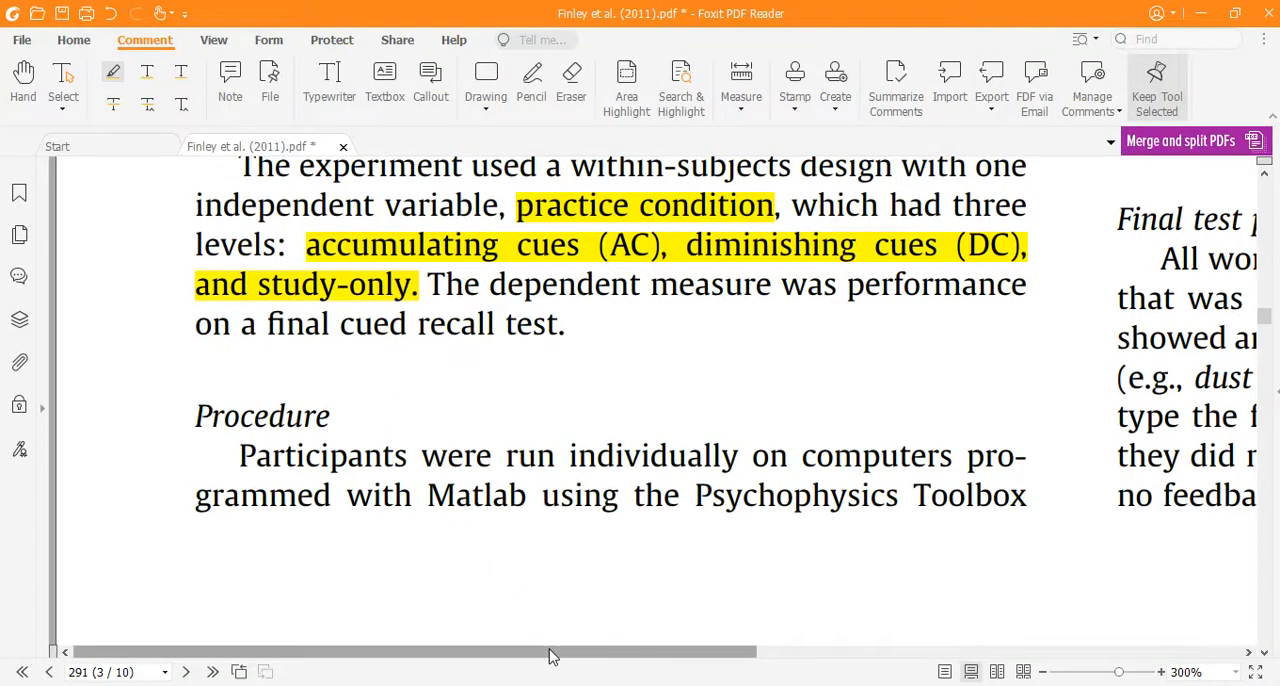
left_click_drag(551, 654, 1043, 654)
scroll(709, 363, "up", 5)
scroll(709, 360, "up", 10)
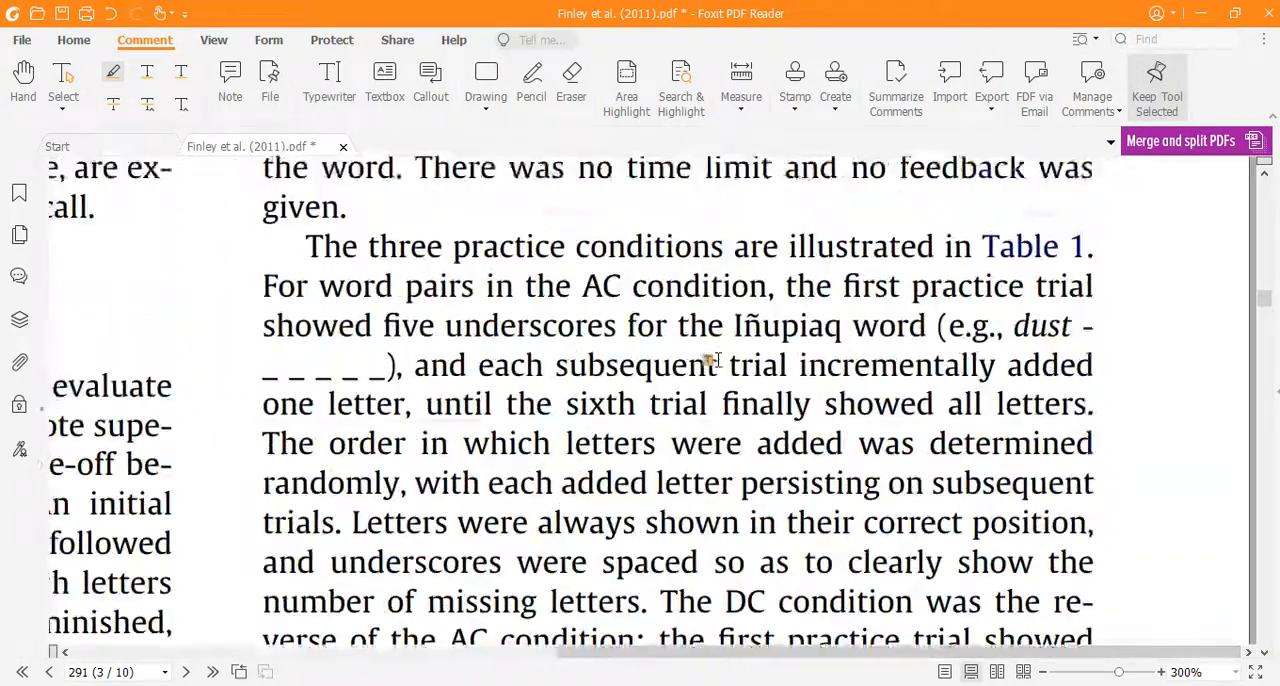
scroll(709, 360, "up", 1)
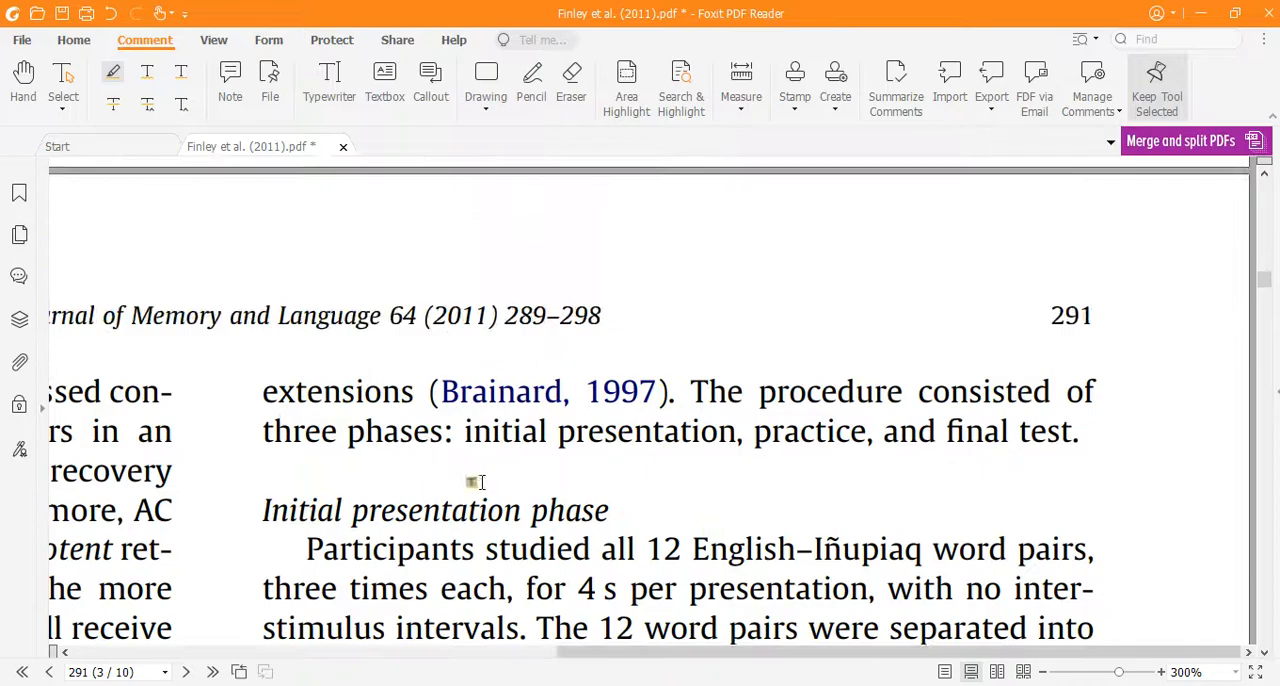
Step: Switch to the roteiro in Word and review its materials line and the "fase de apresentação inicial" item
left_click(275, 684)
scroll(271, 458, "up", 15)
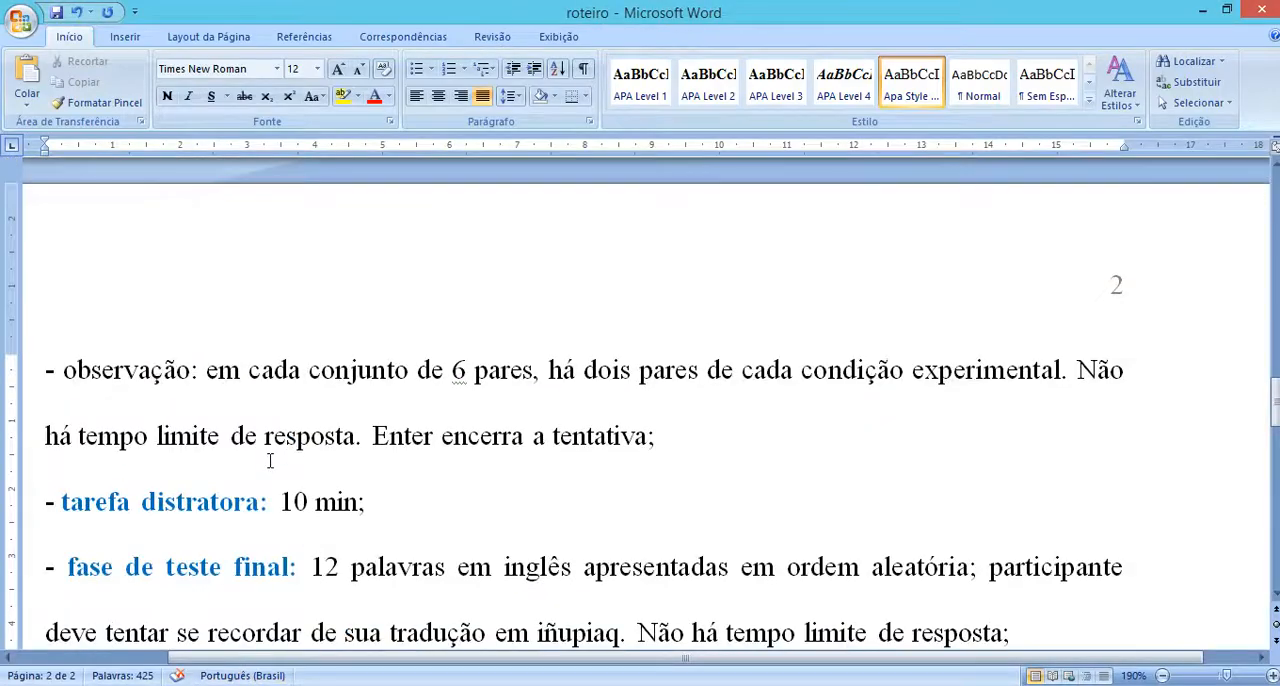
scroll(270, 461, "up", 4)
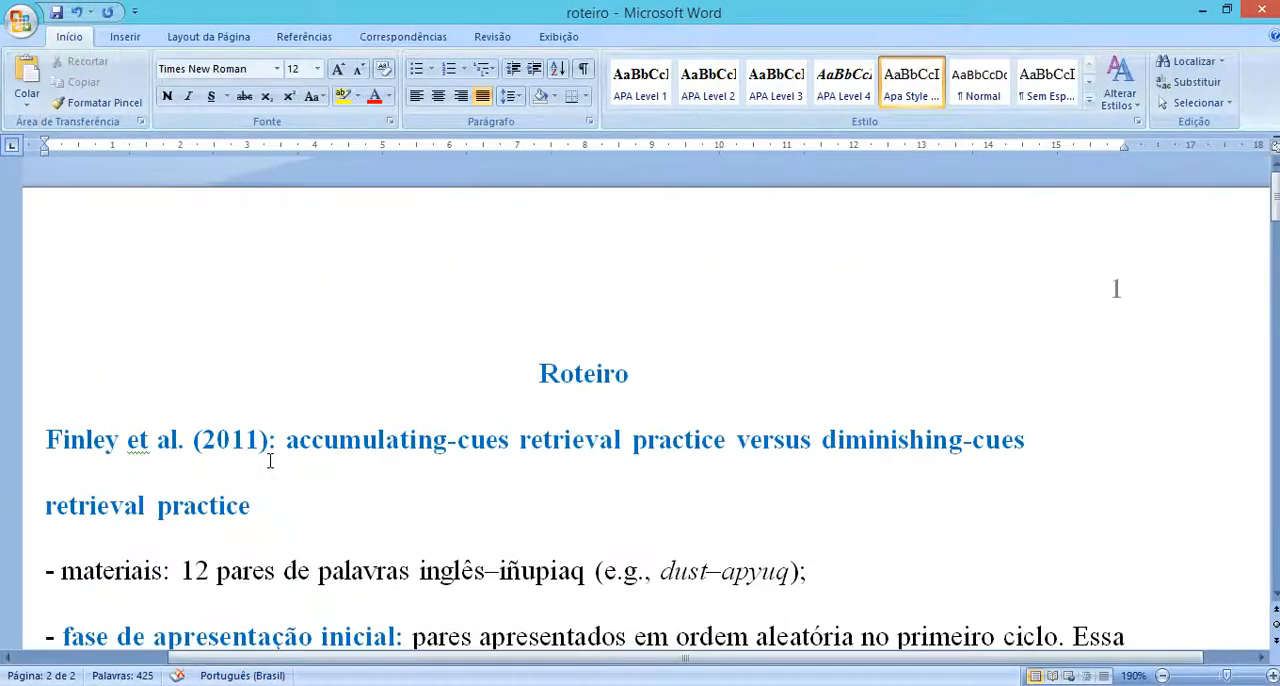
scroll(270, 461, "down", 3)
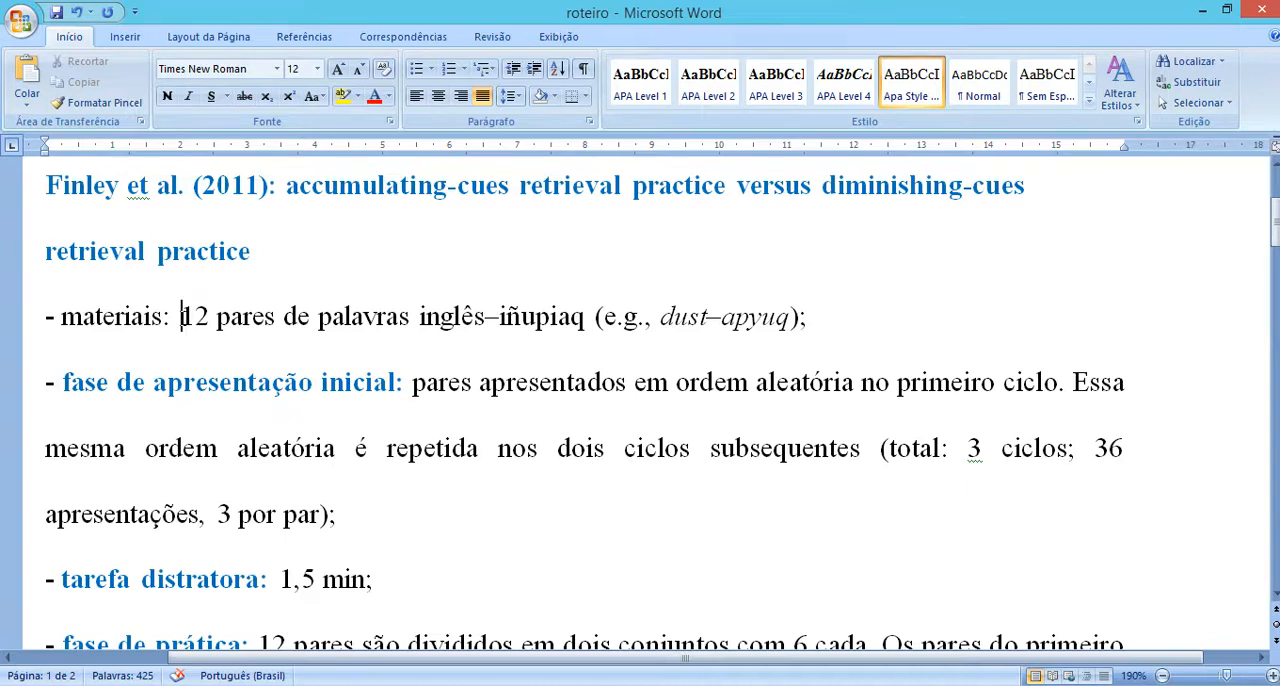
left_click_drag(181, 316, 604, 318)
left_click(487, 316)
left_click_drag(487, 316, 425, 330)
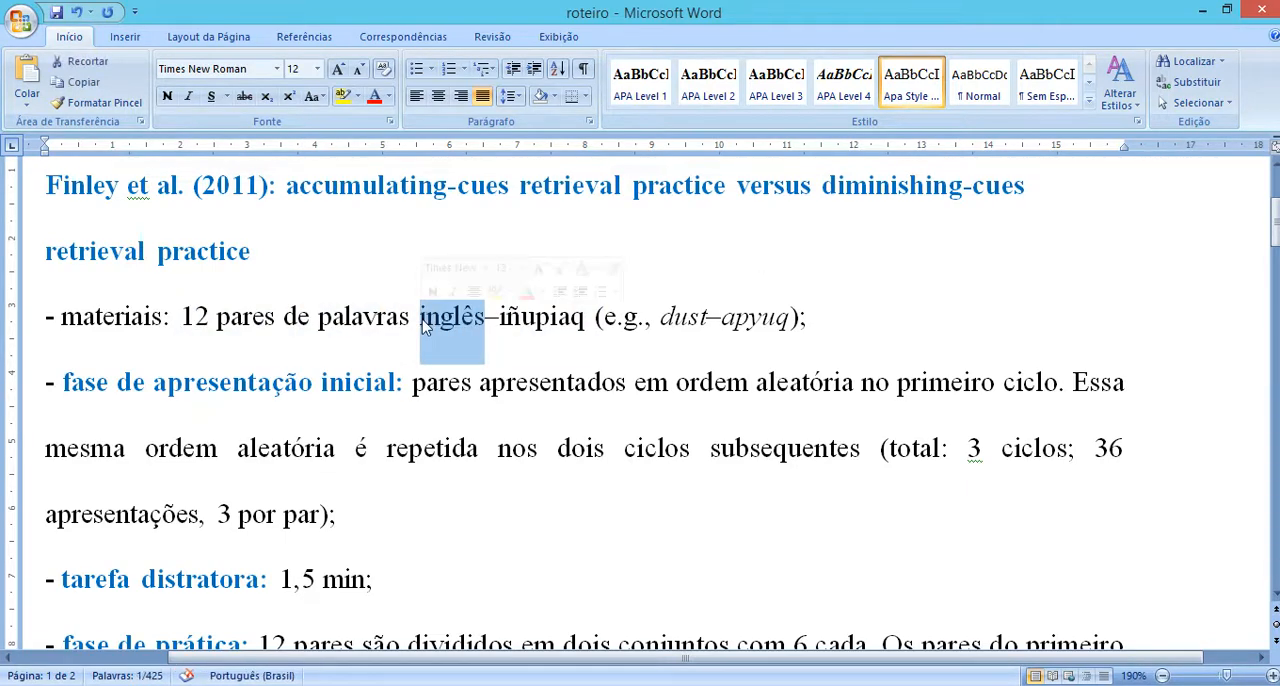
left_click(177, 348)
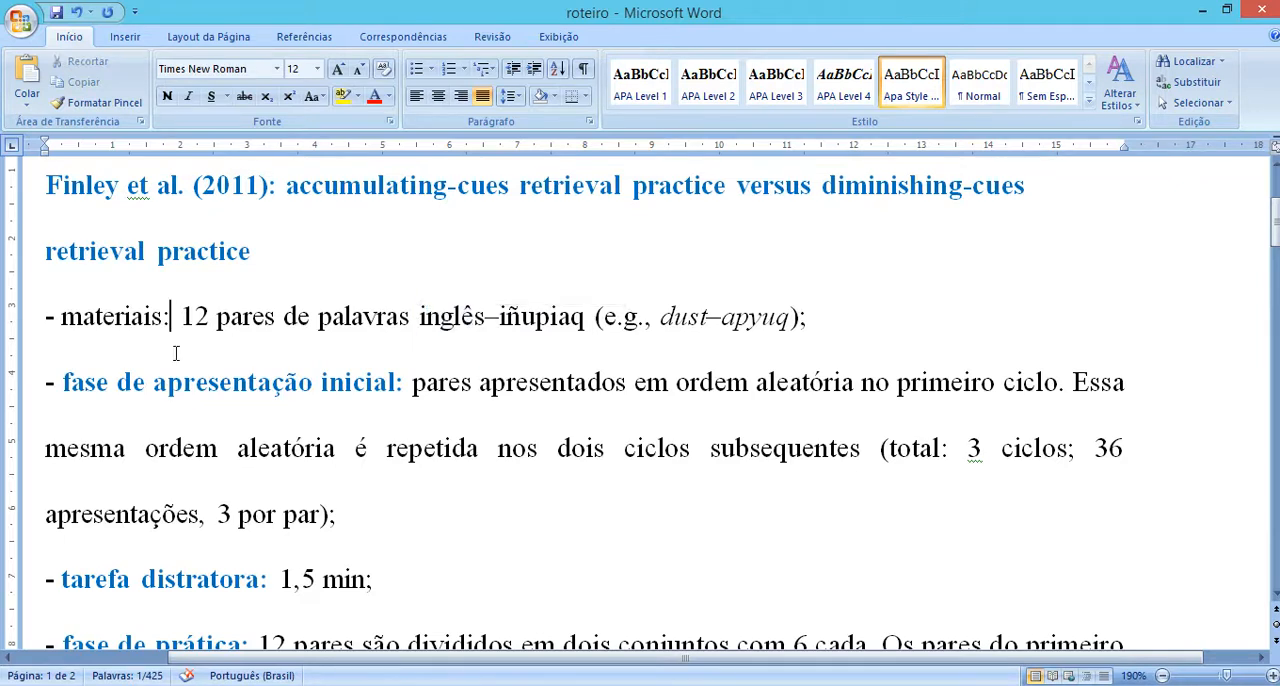
left_click_drag(65, 382, 393, 395)
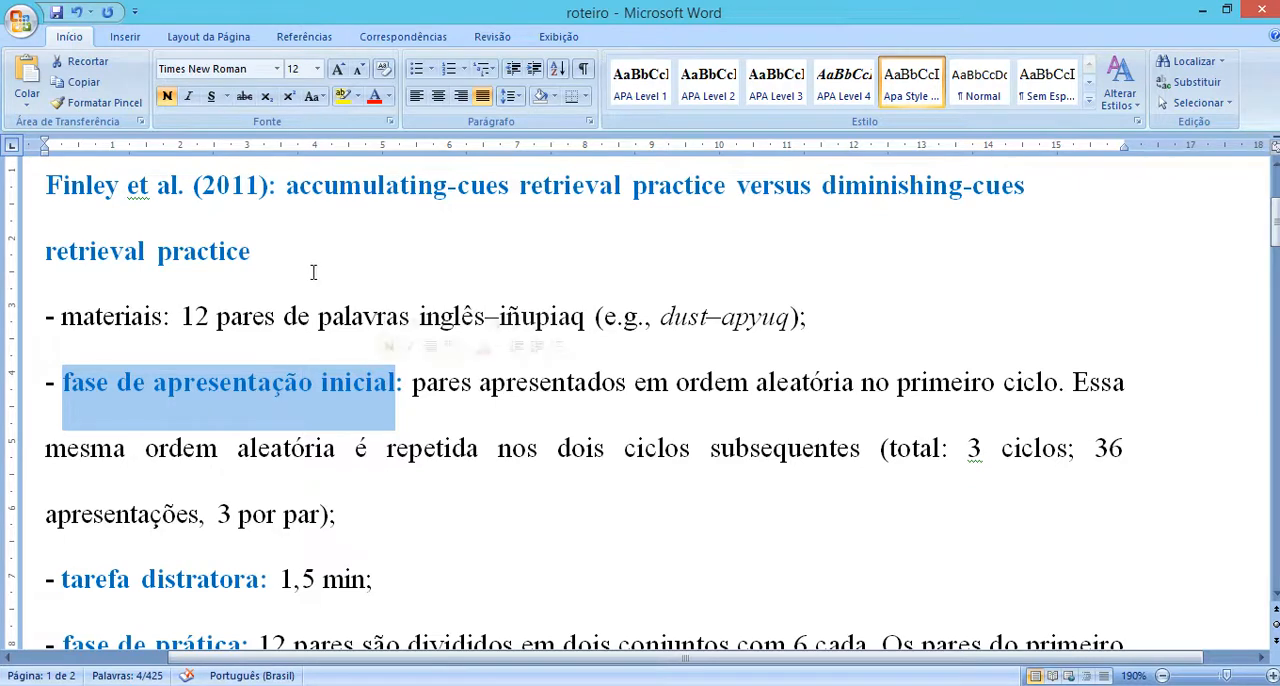
left_click(507, 445)
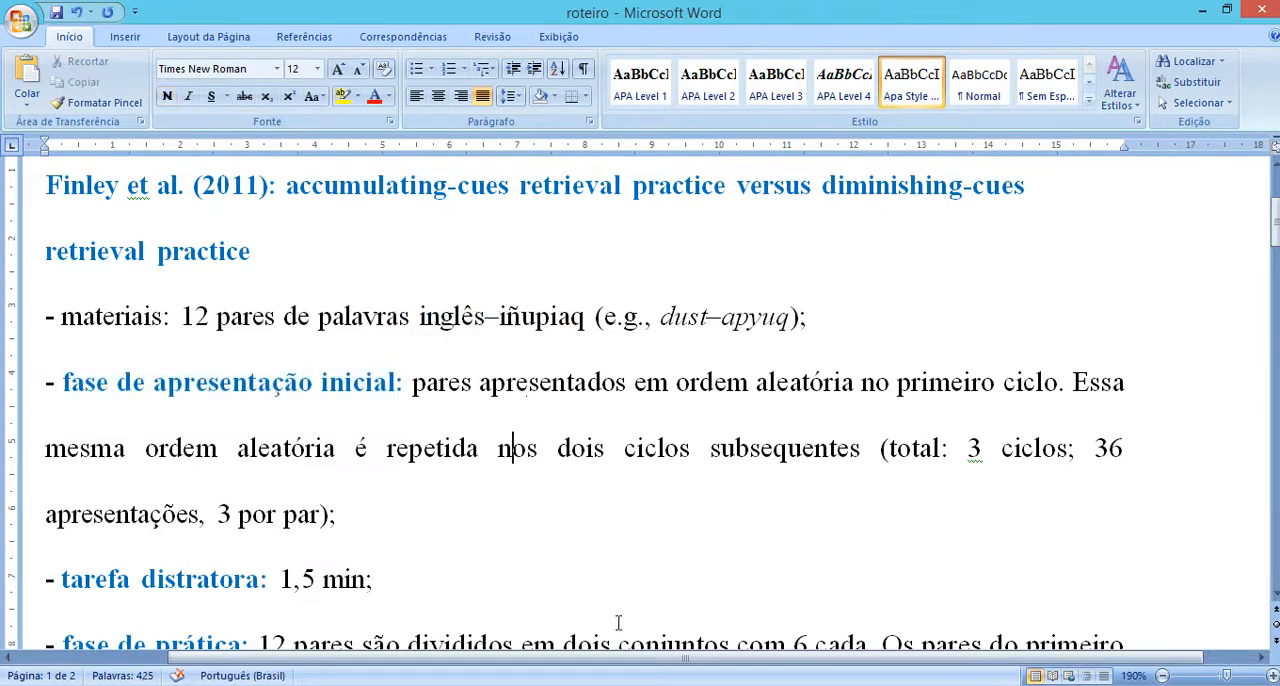
Step: Switch to the PsychoPy Builder and rename the trial routine to instructions
mouse_move(567, 684)
left_click(678, 636)
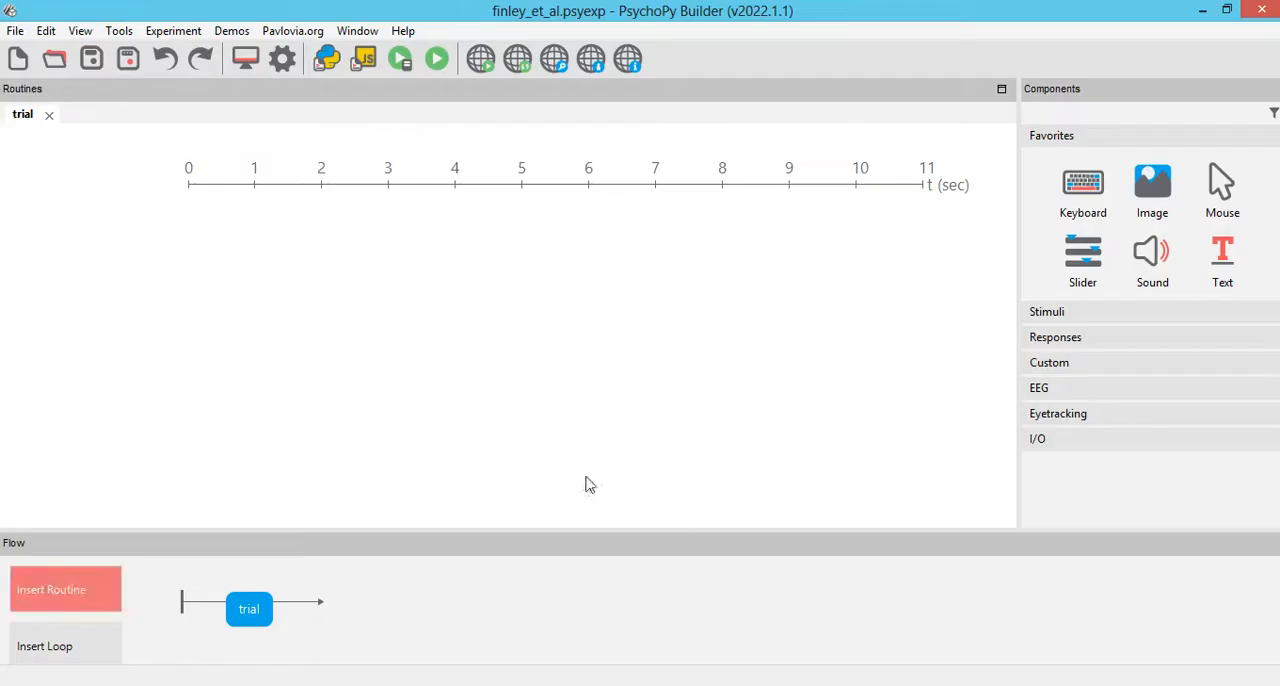
right_click(258, 610)
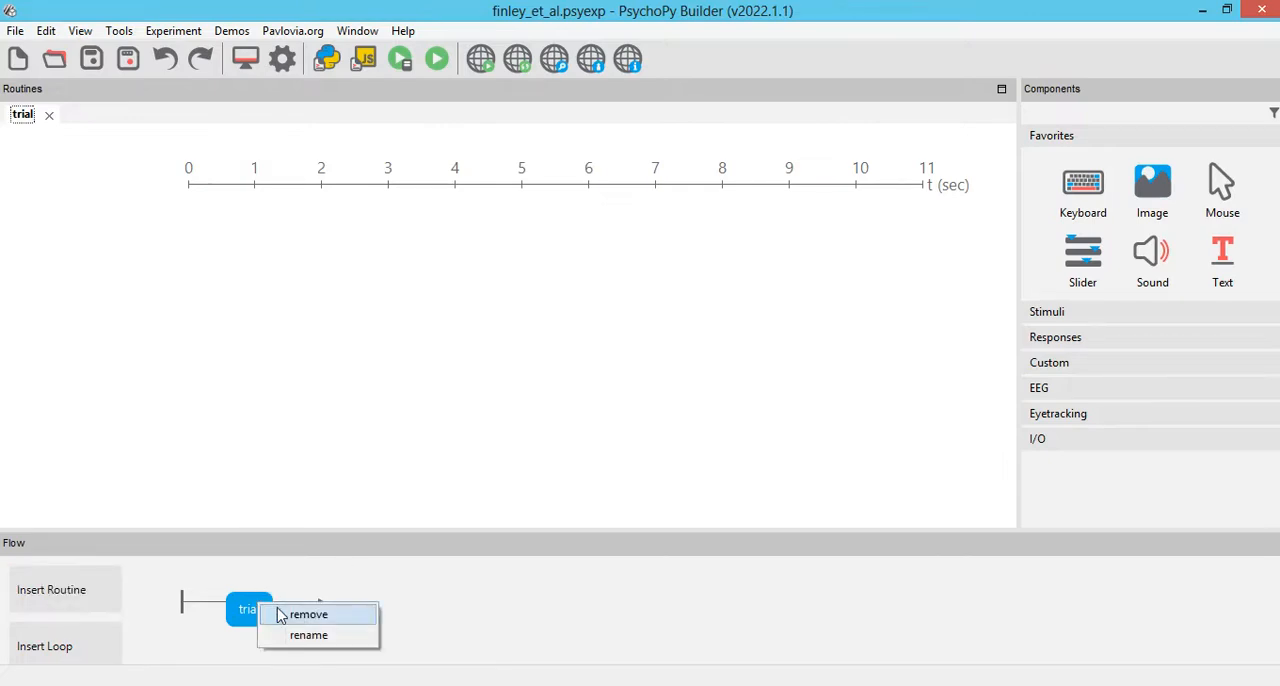
left_click(300, 634)
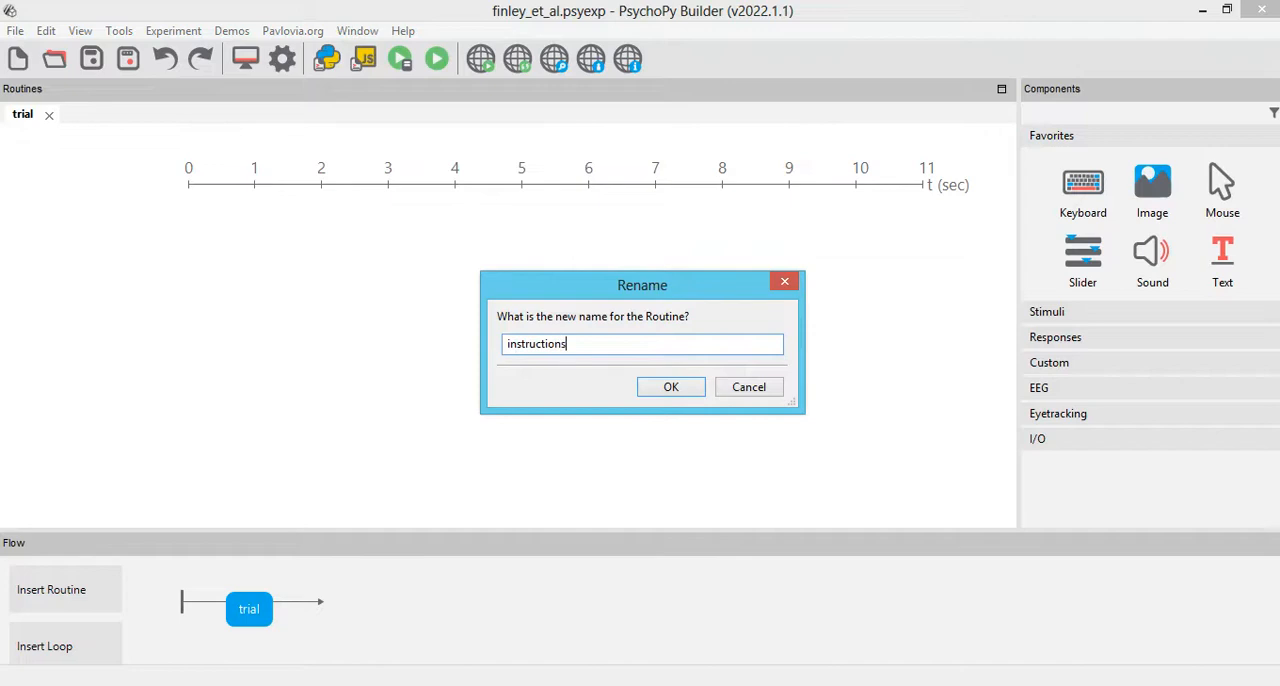
left_click(668, 387)
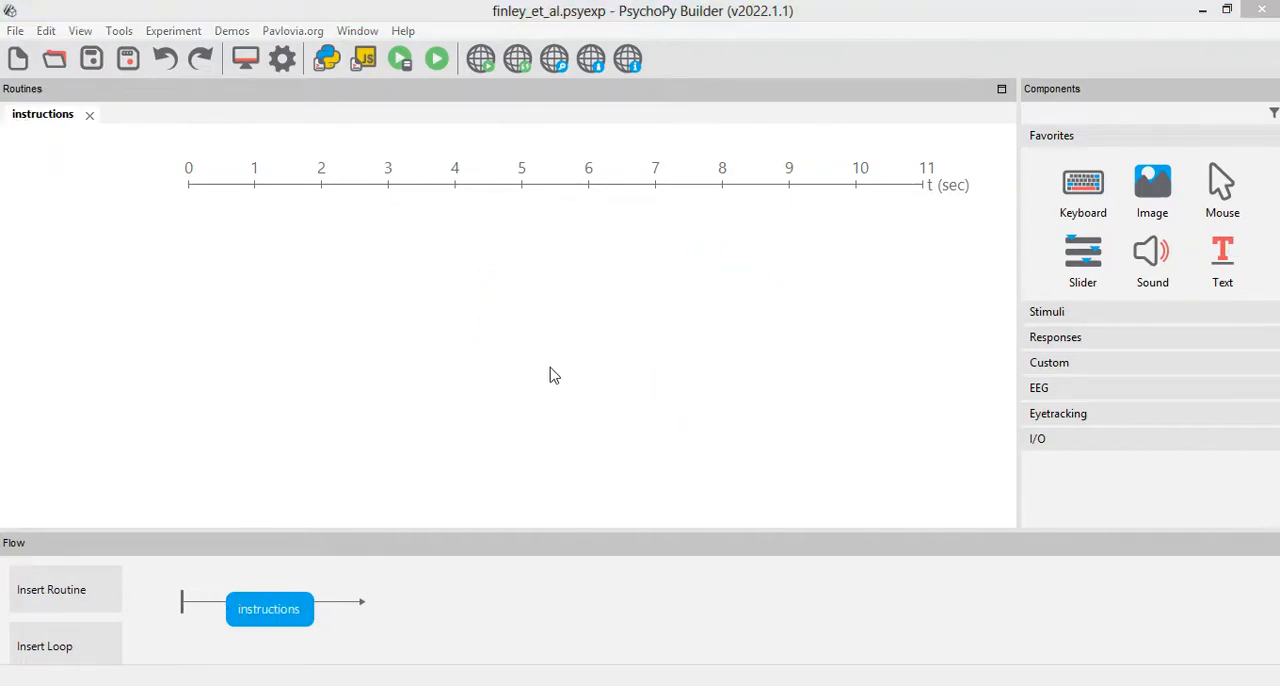
Step: Add a text component to the instructions routine reading "Pressione [BARRA DE ESPAÇO] para iniciar a tarefa." over three lines
left_click_drag(494, 346, 1, 98)
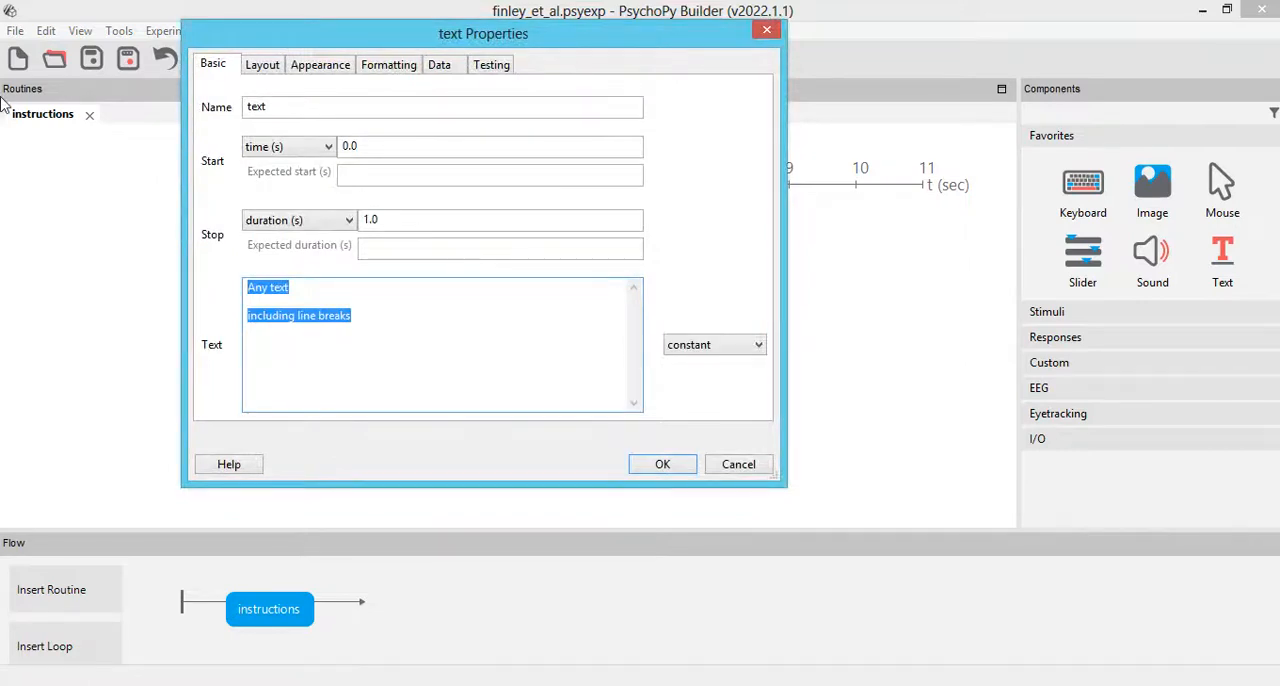
type("Pressione ")
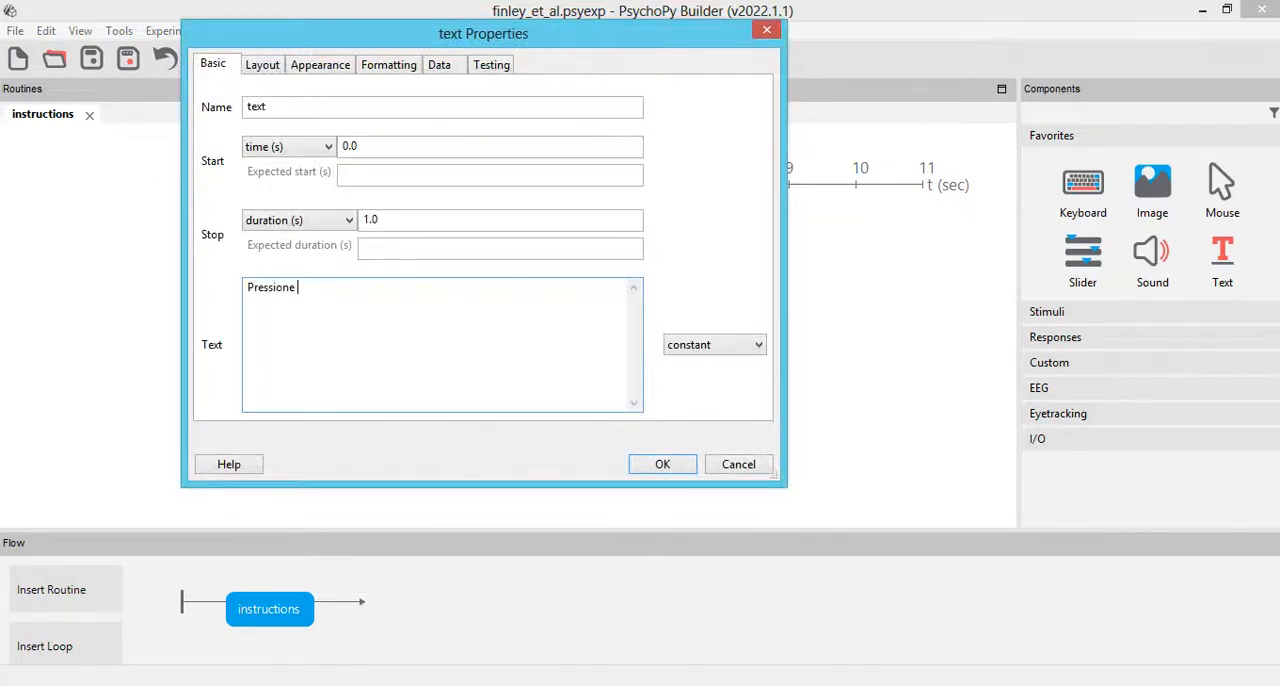
type("[BARRA DE ESPAÇO")
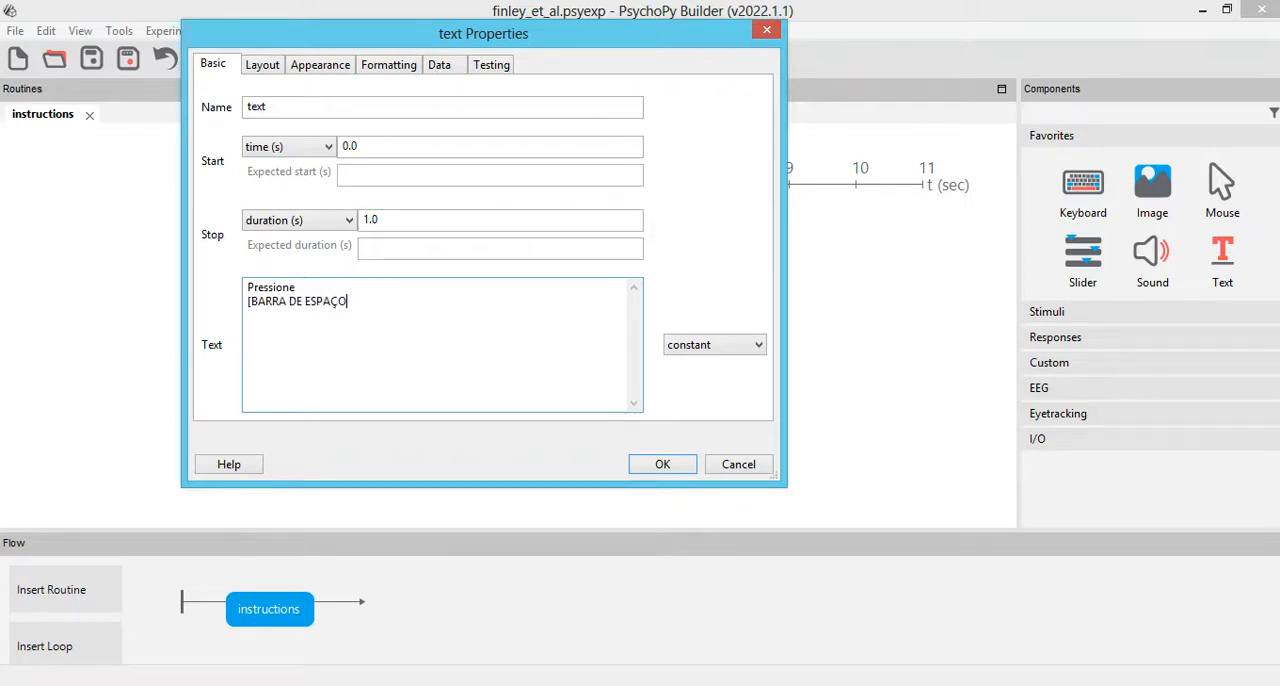
type("] para iniciar a tarefa")
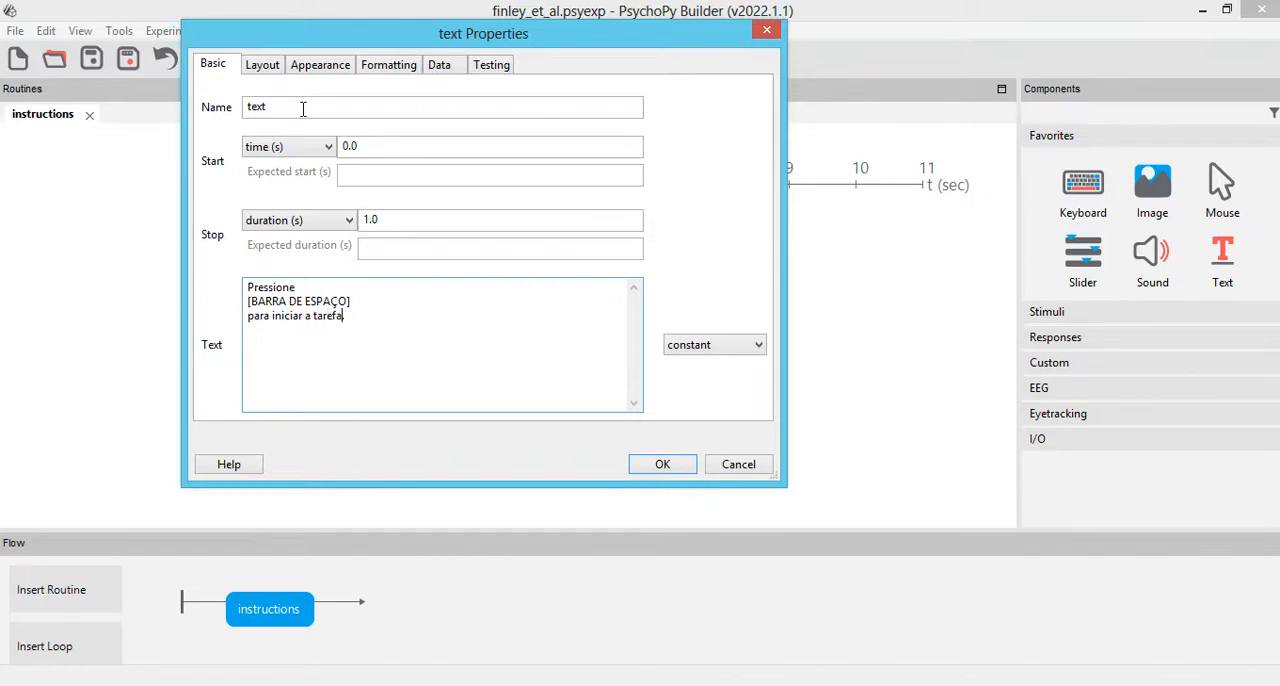
type(".")
Step: Clear the text component's stop duration and name the component instr_msg
double_click(414, 211)
key("BackSpace")
double_click(352, 106)
type("instr_msg")
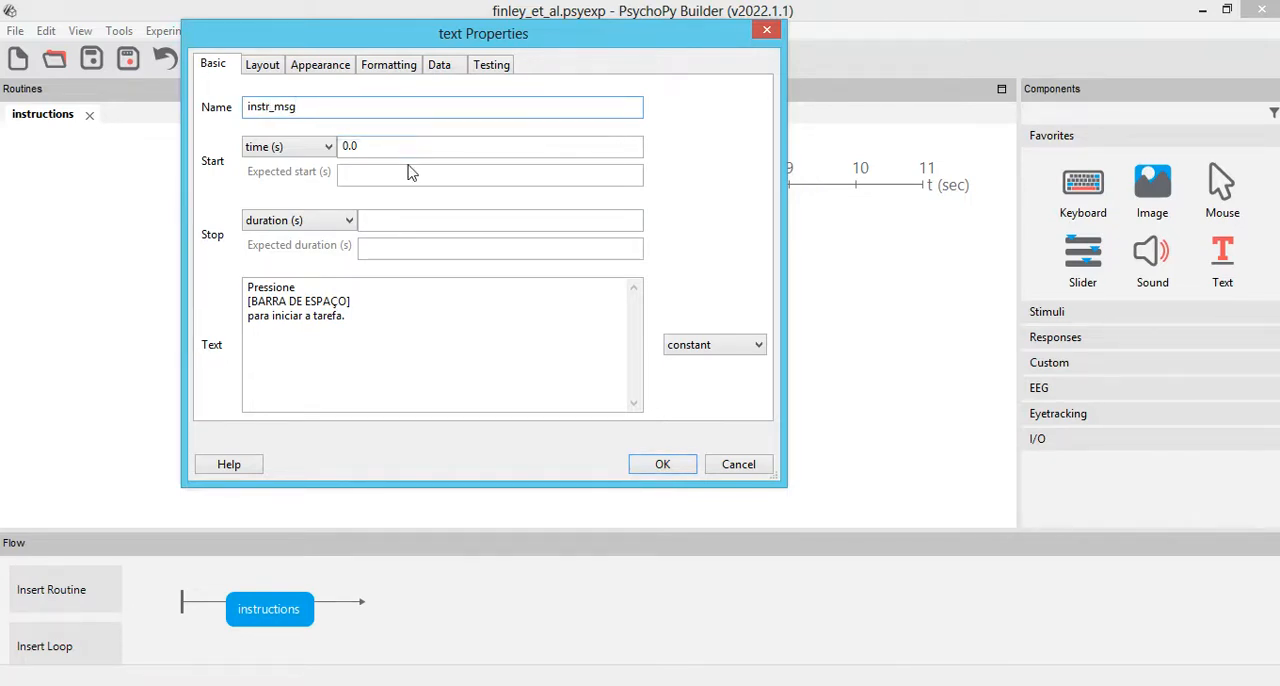
Step: Set the instruction message's spatial units to norm and its wrap width to 1.8
left_click(261, 66)
left_click(352, 142)
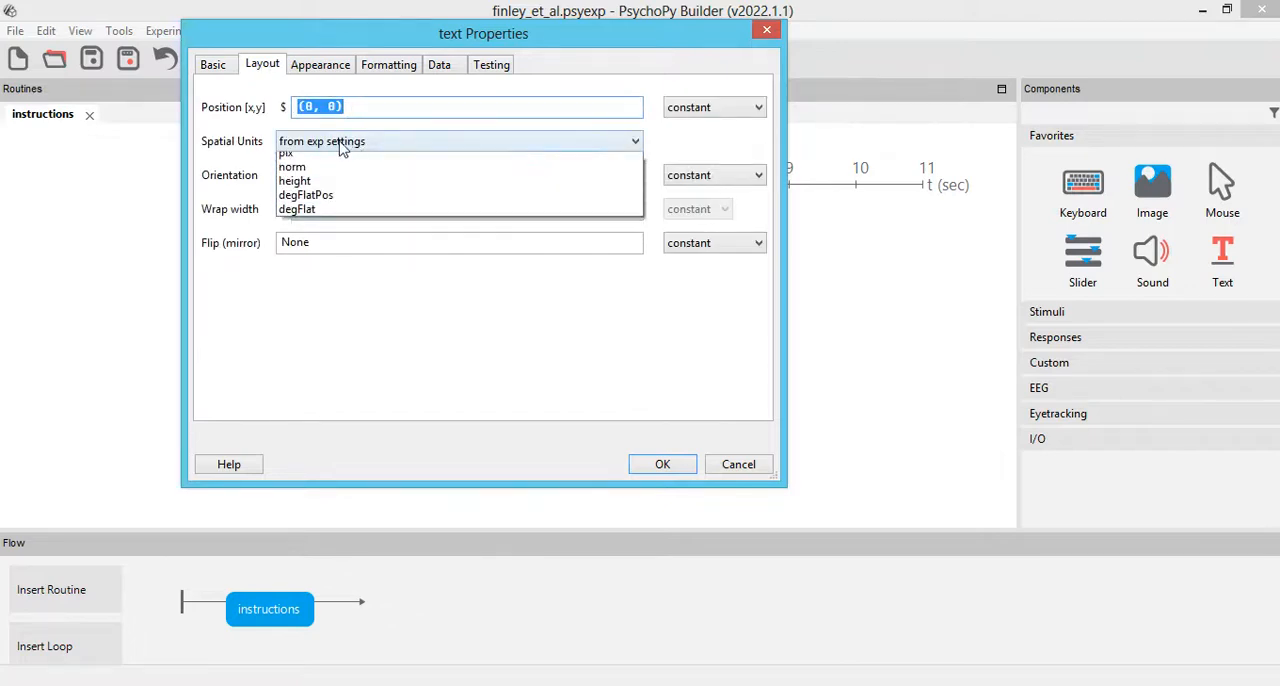
left_click(329, 210)
left_click(330, 214)
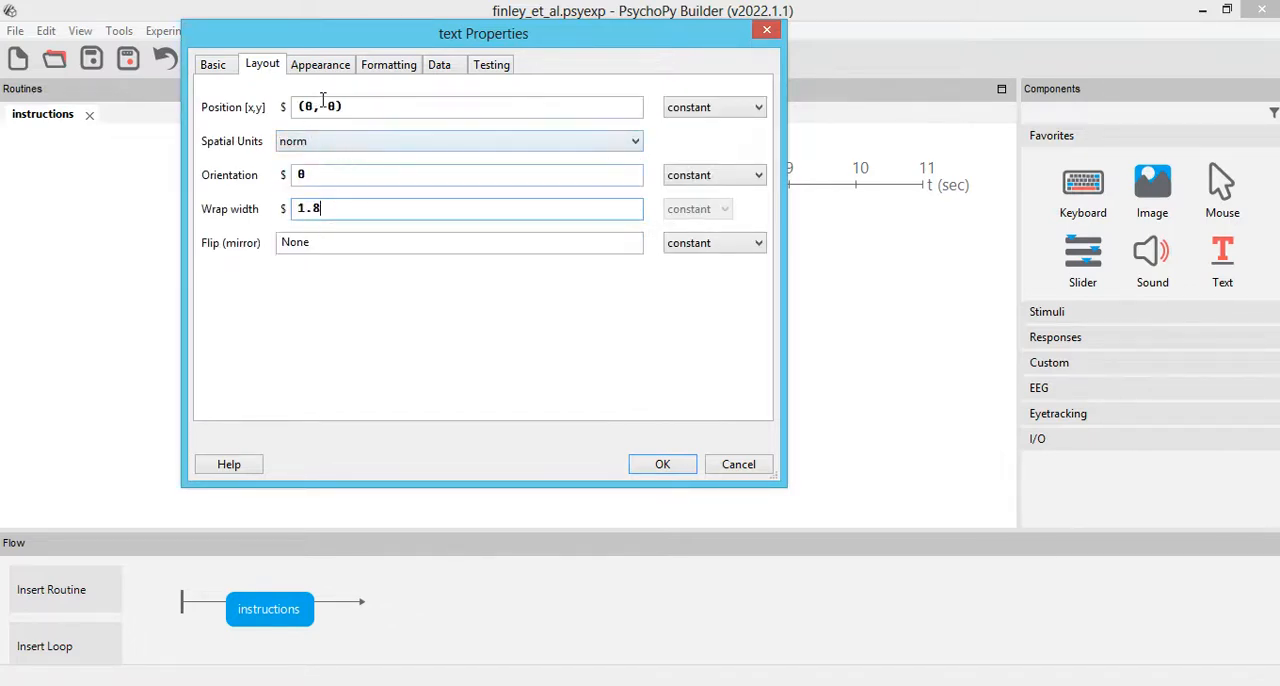
Step: Set the message's font to Times New Roman, change its letter height, and accept the text component's properties
left_click(327, 70)
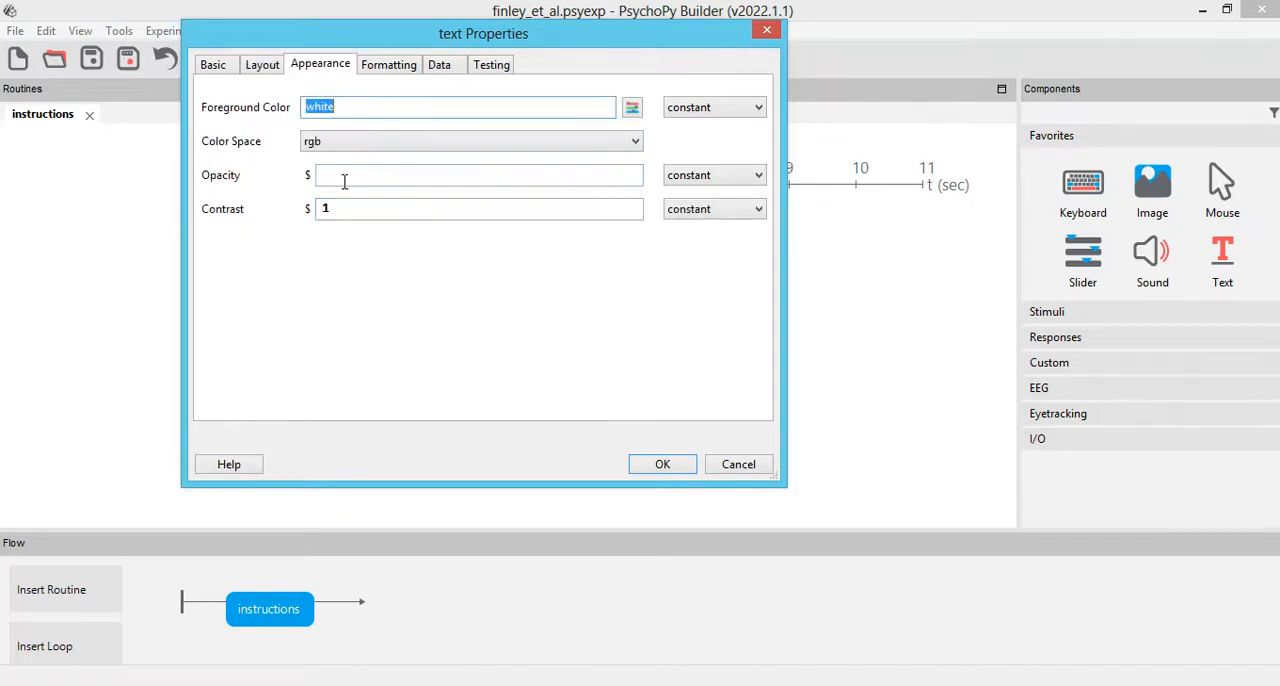
left_click(387, 74)
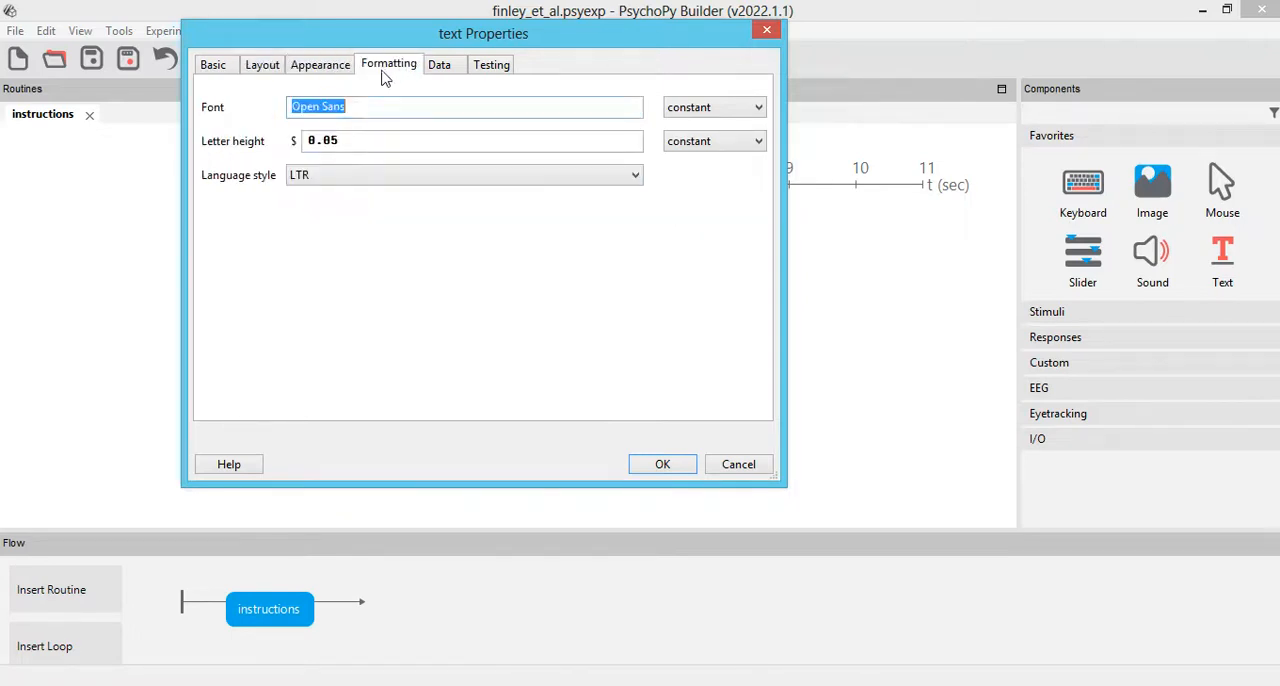
type("Times New Roman")
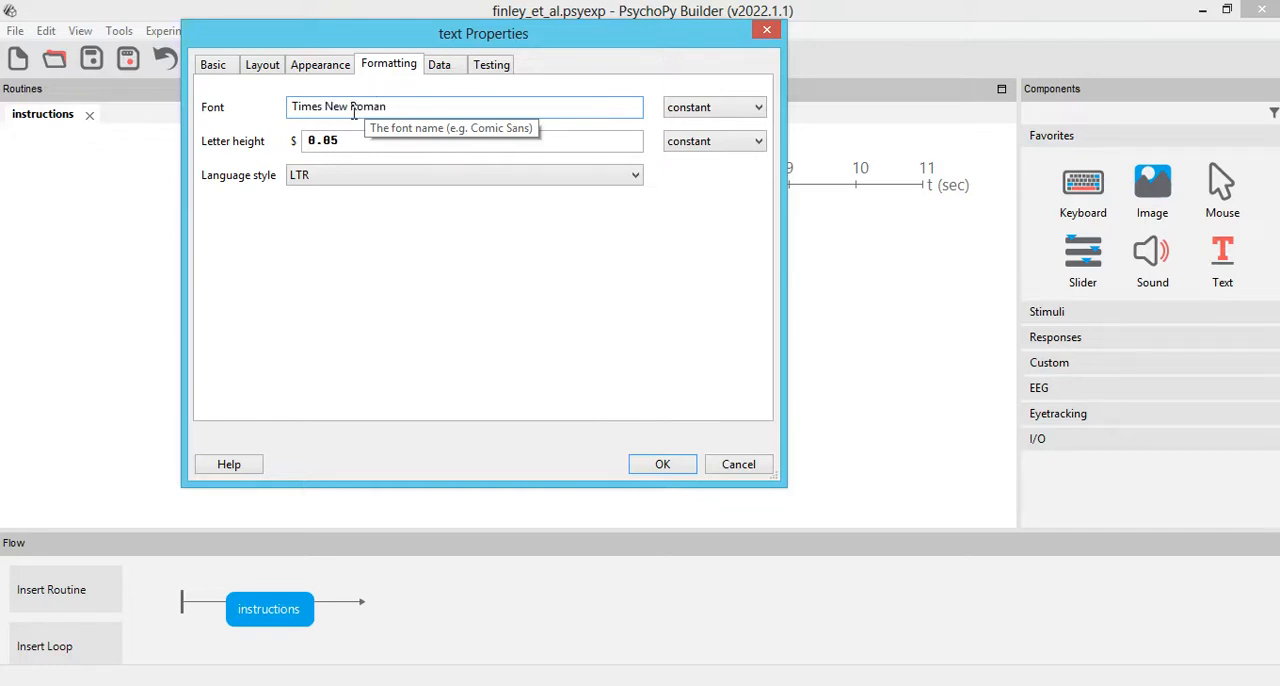
left_click(374, 139)
type("1")
left_click(335, 66)
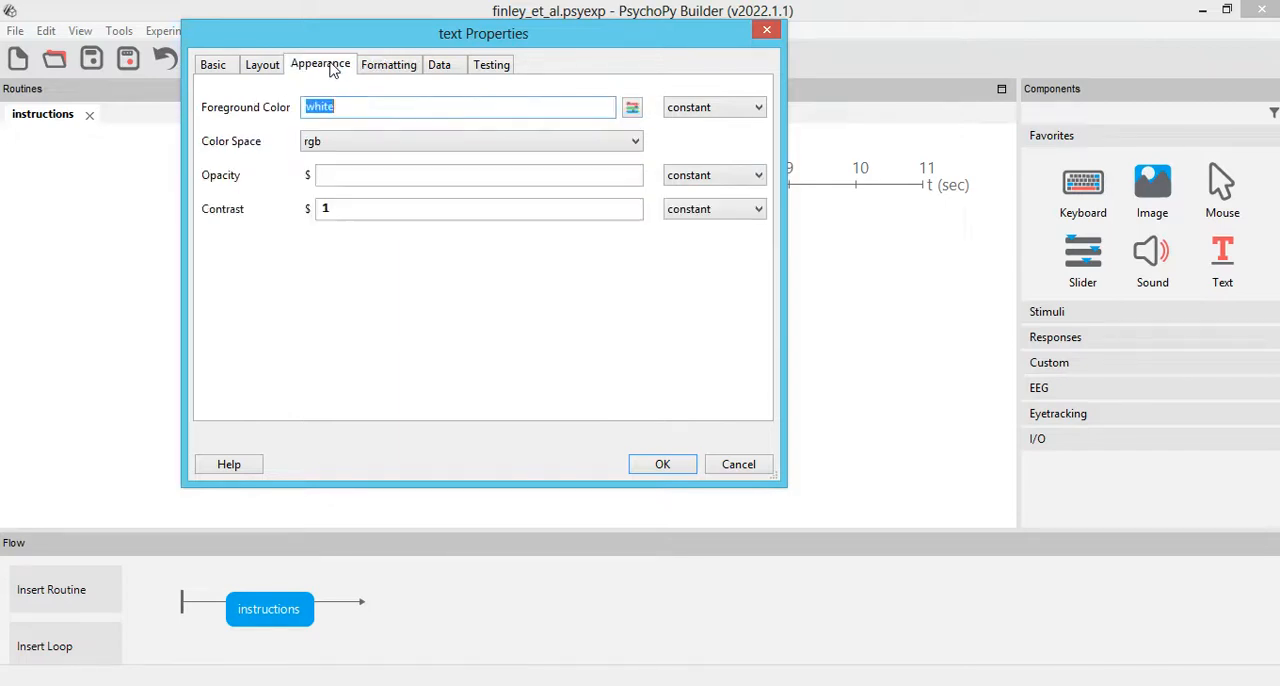
left_click(265, 68)
left_click(216, 68)
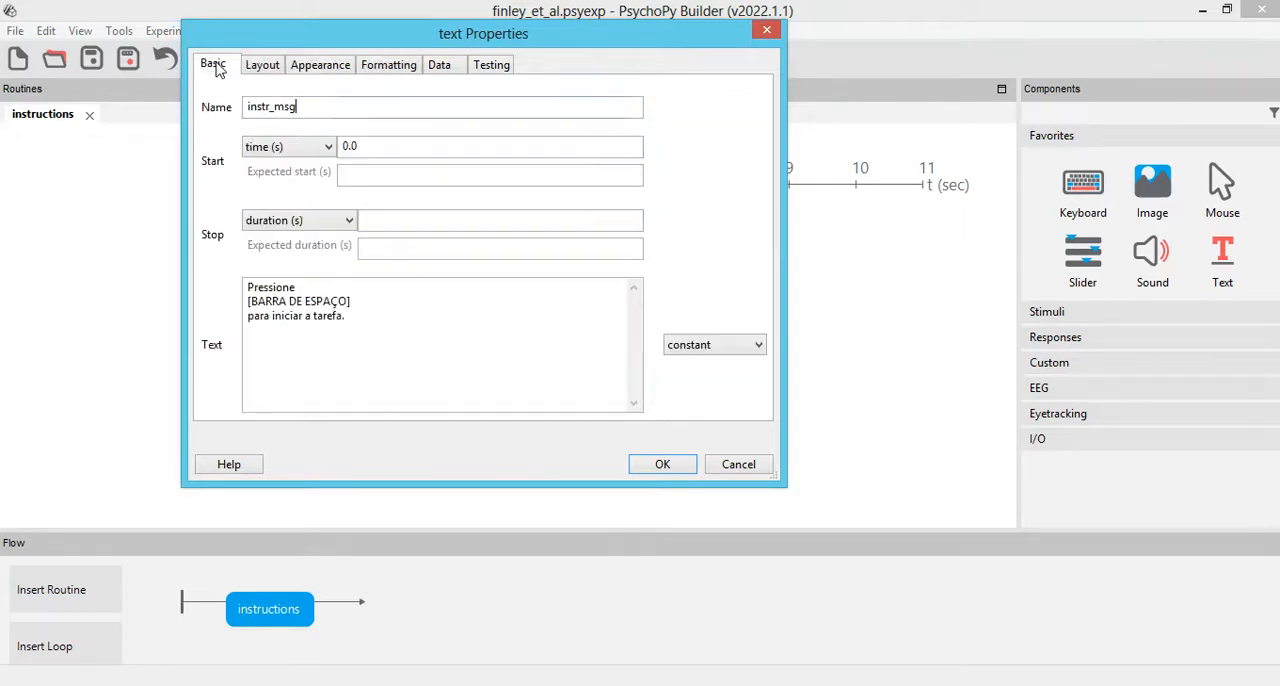
left_click(662, 466)
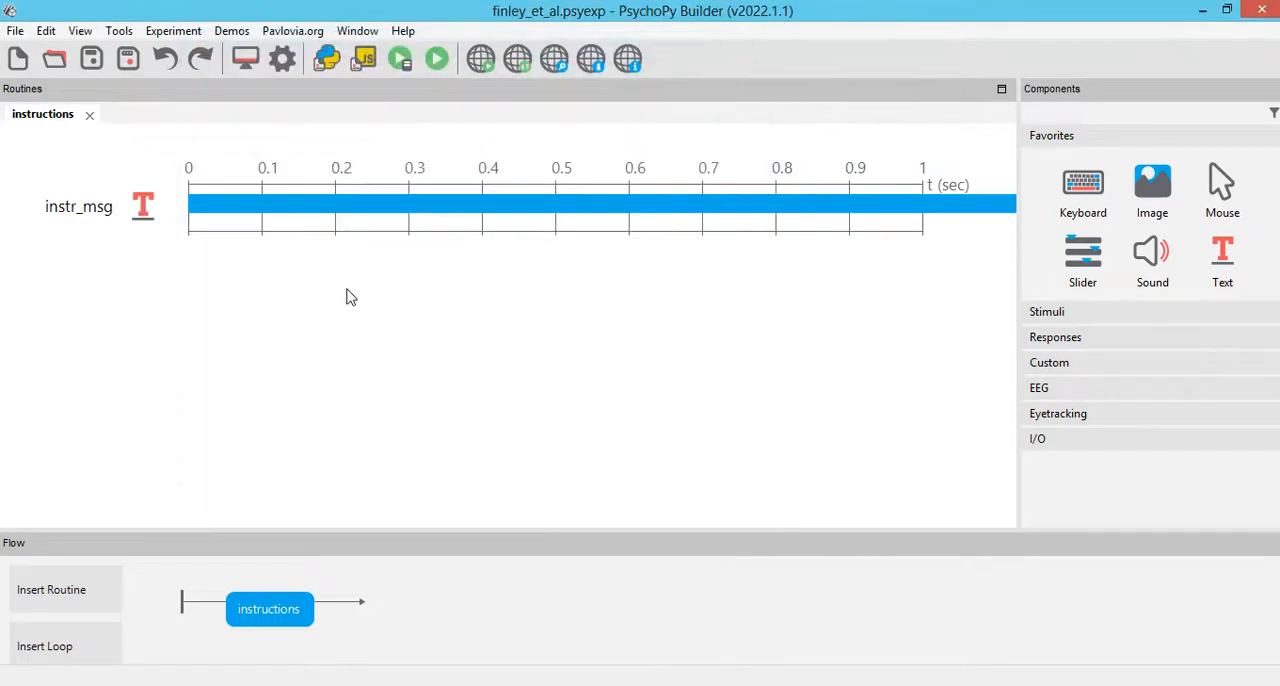
Step: Add a keyboard component named instr_resp to the instructions routine, allowing only the 'space' key
left_click(1065, 207)
left_click_drag(510, 321, 3, 280)
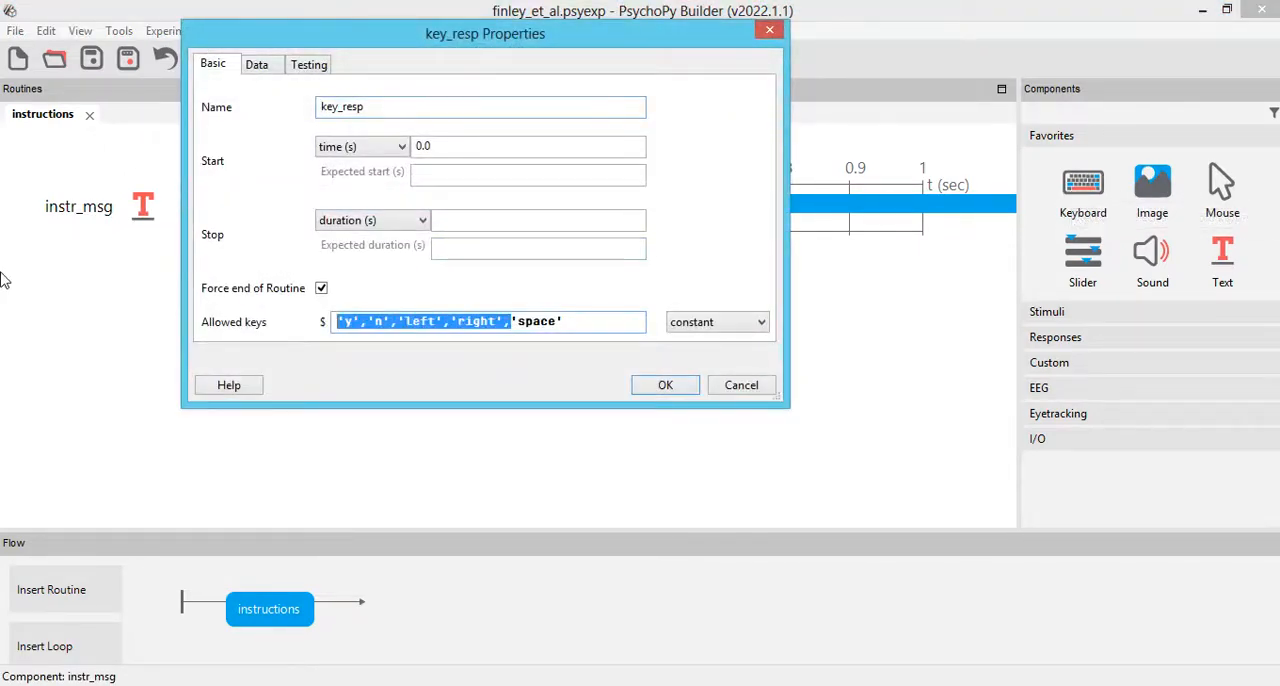
key("BackSpace")
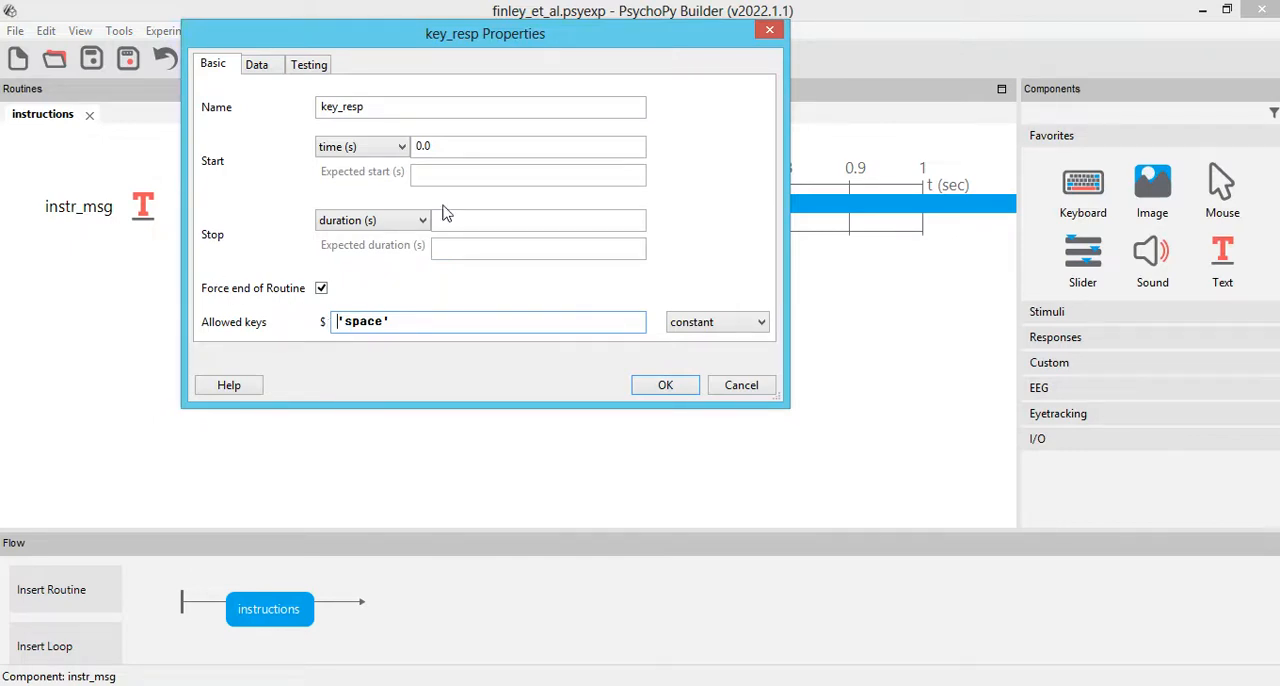
left_click_drag(394, 110, 4, 120)
type("instr_")
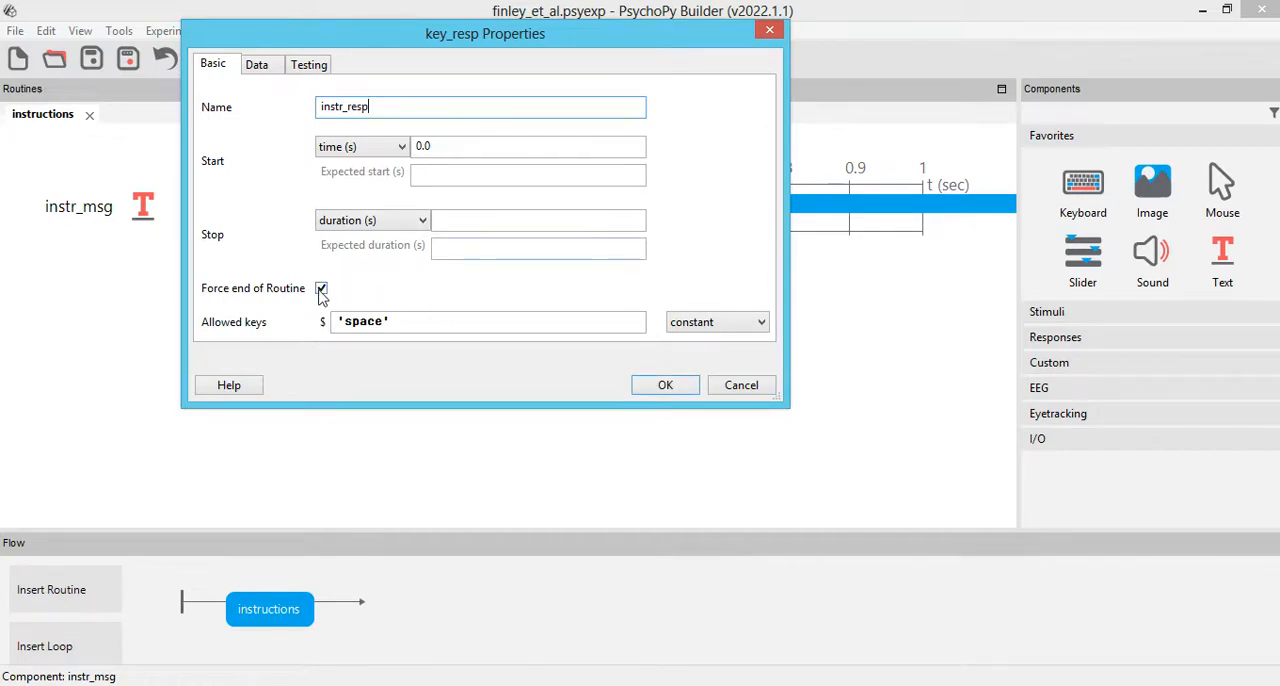
left_click(664, 387)
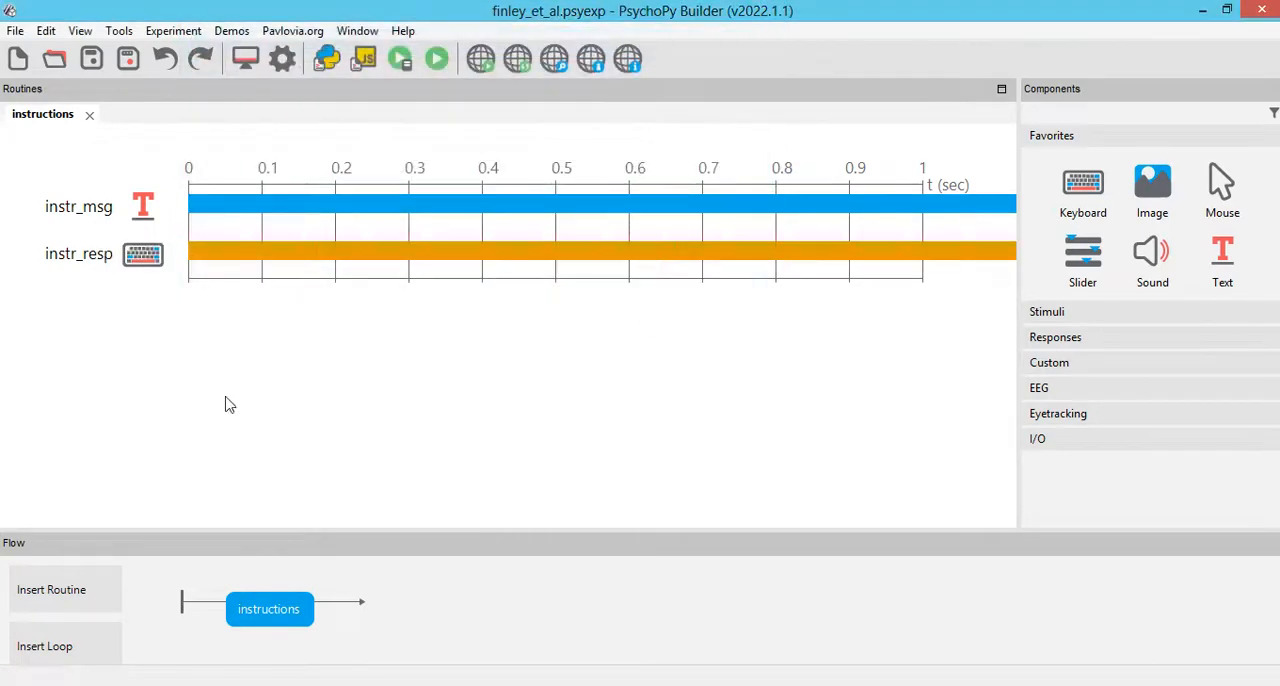
Step: Switch to the roteiro and check the "fase de apresentação inicial" item, selecting "fase de apresentação"
left_click(291, 625)
left_click(232, 685)
left_click_drag(72, 386, 312, 388)
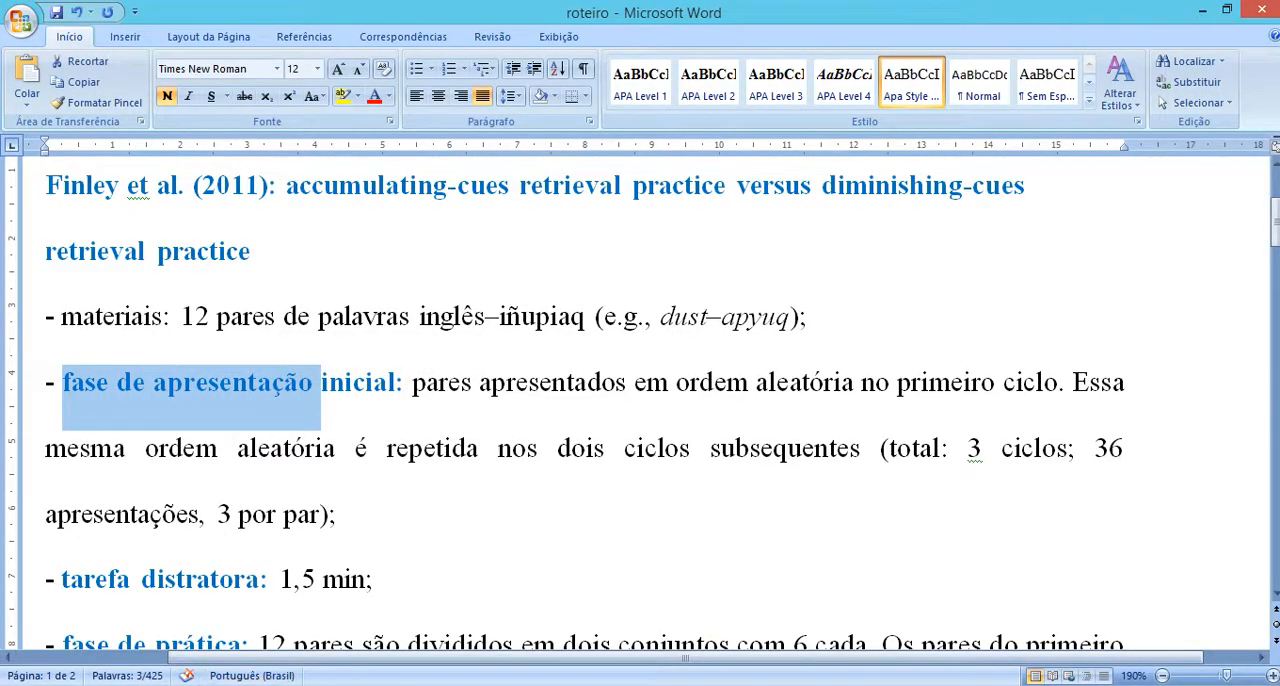
left_click(300, 685)
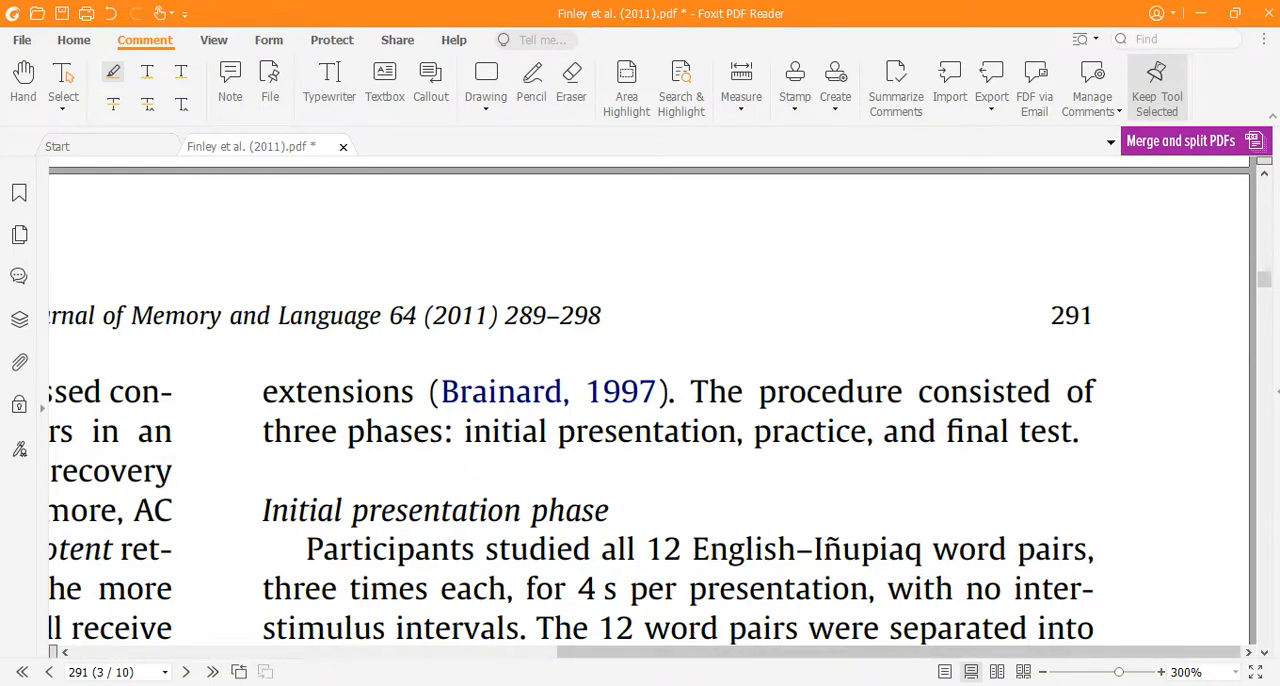
left_click(350, 685)
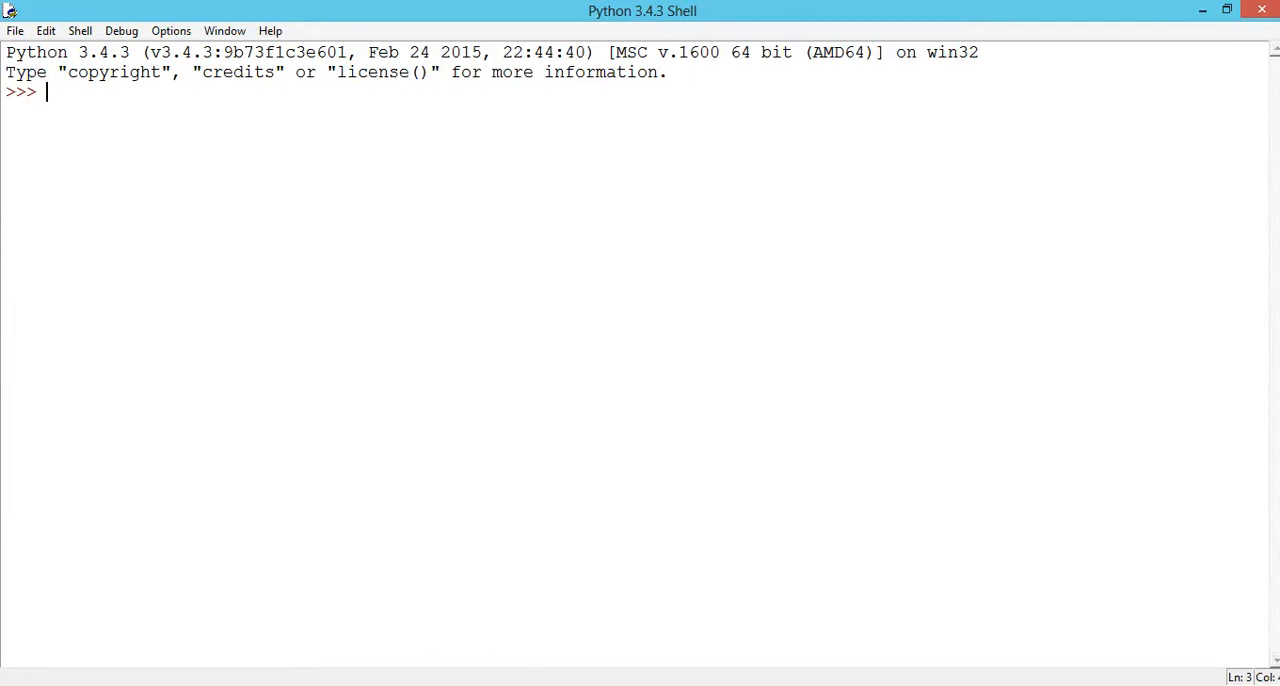
Step: Return to the PsychoPy Builder and create a new routine named initial_presentation from the Basic:blank template
mouse_move(545, 683)
left_click(740, 620)
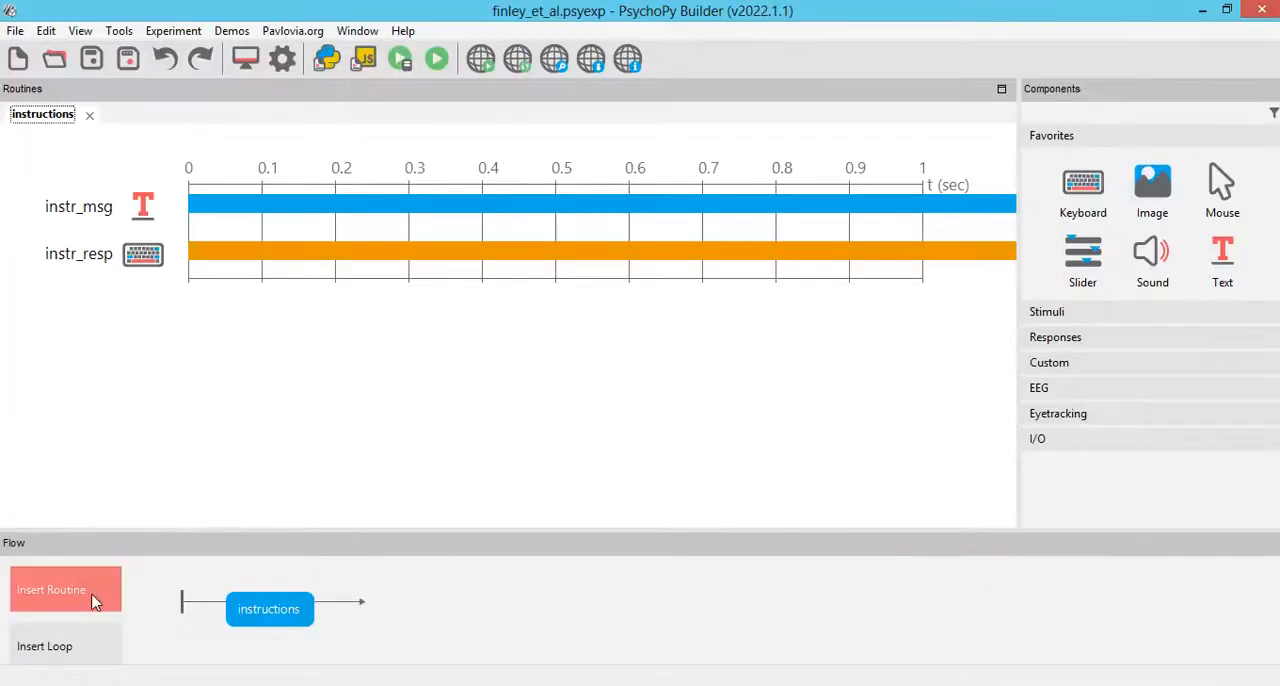
left_click(93, 601)
left_click(77, 621)
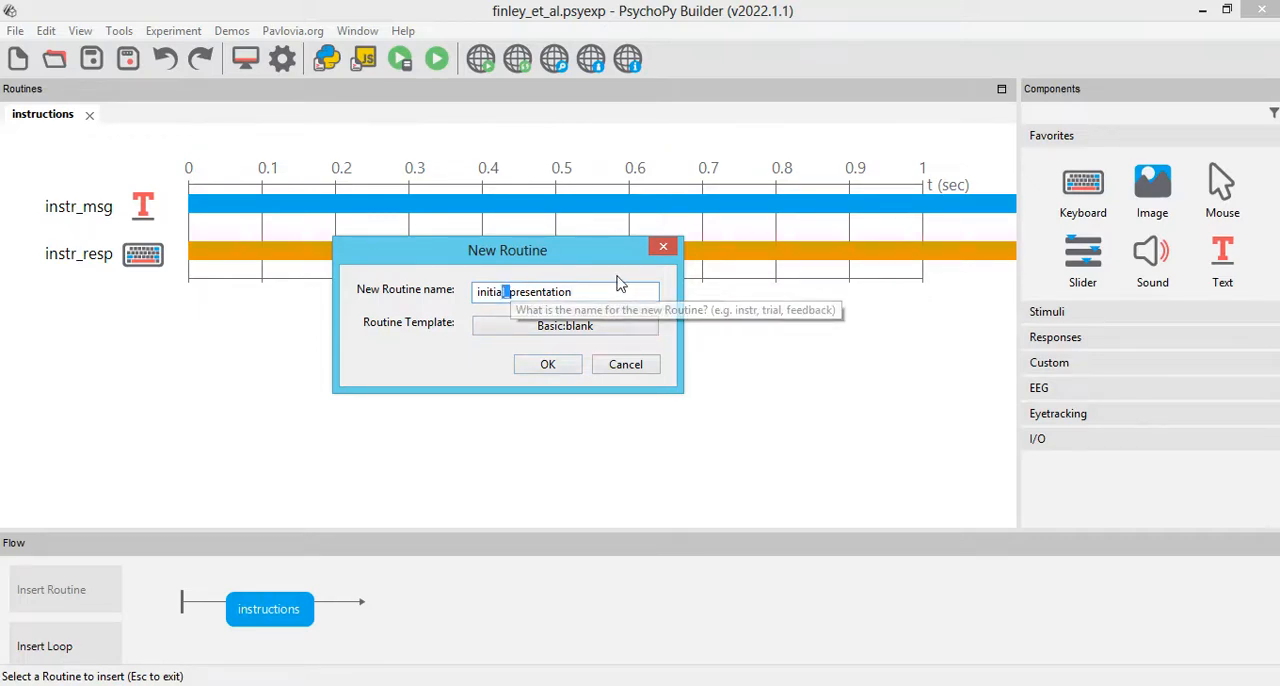
double_click(511, 293)
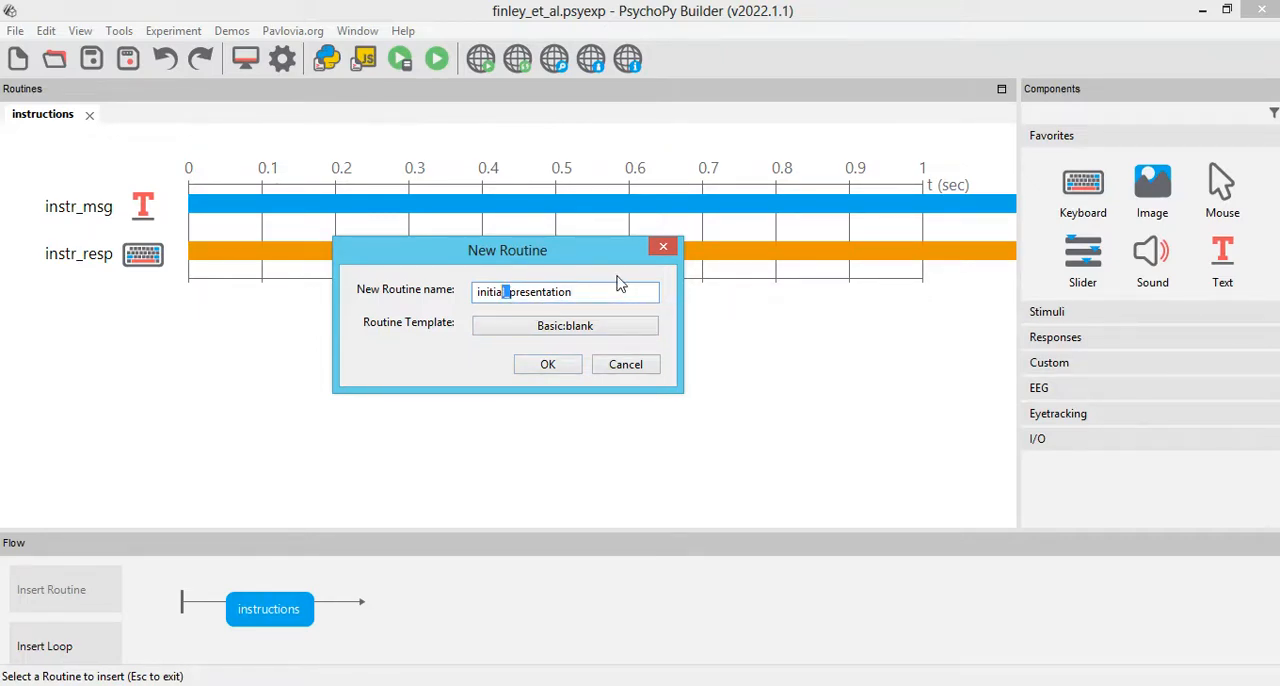
left_click(546, 364)
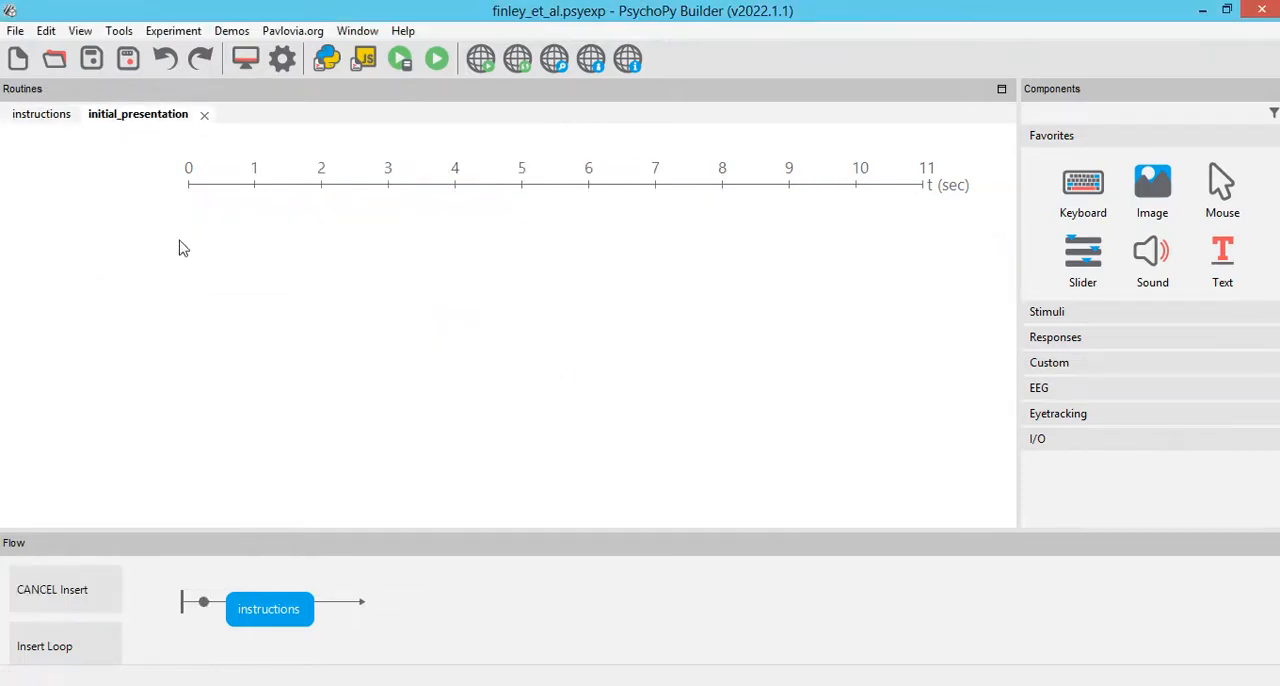
Step: Insert the initial_presentation routine after instructions in the flow and add a text component named cue_study to it
left_click(340, 604)
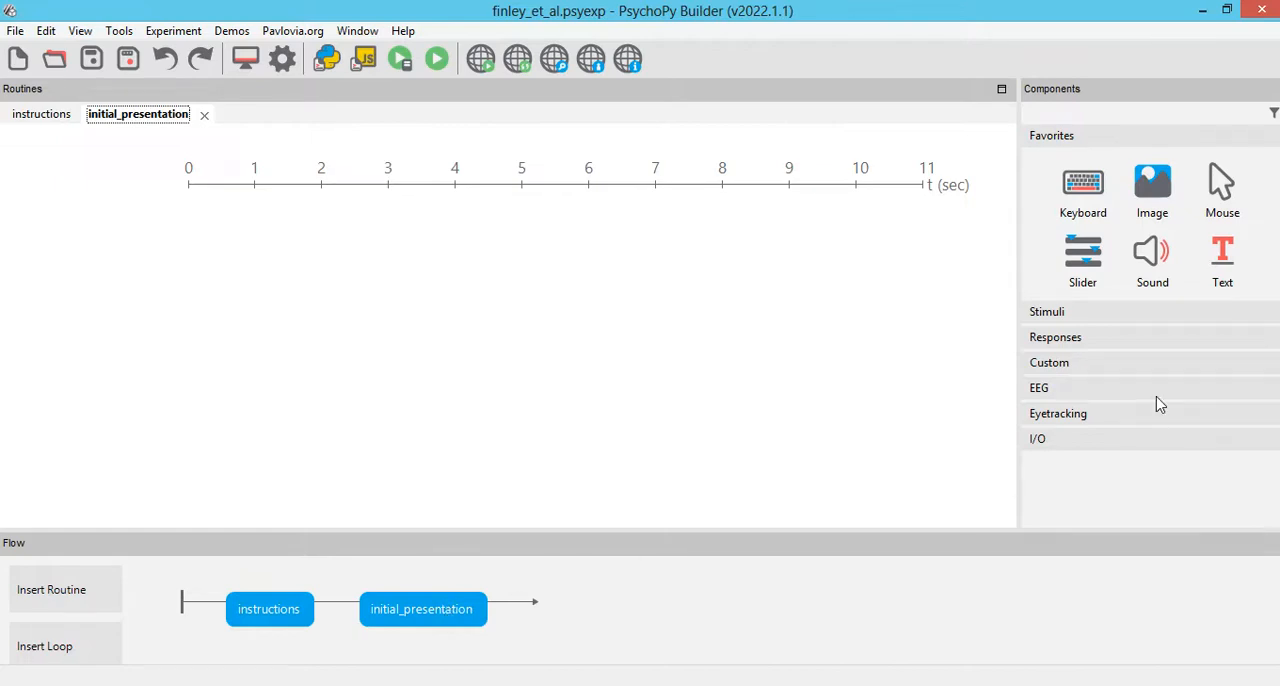
left_click(1222, 258)
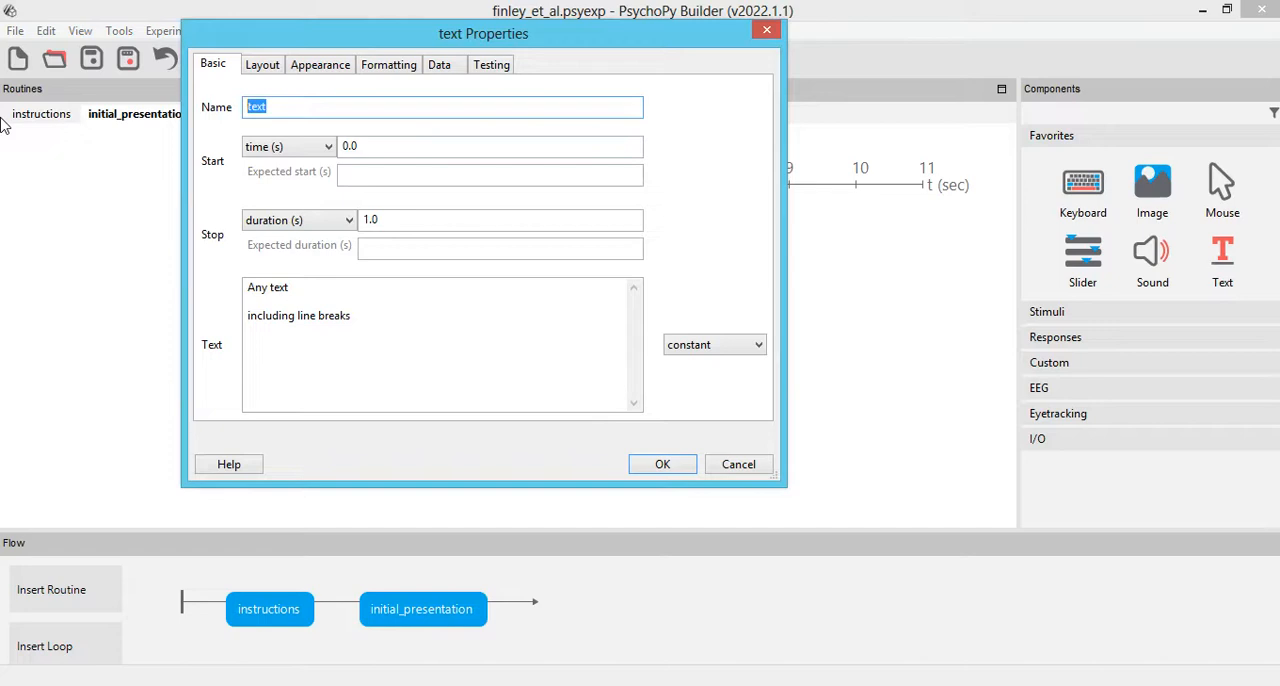
type("cue_study")
Step: Switch to the Finley et al. (2011) article in Foxit PDF Reader and highlight "4 s per presentation," under Initial presentation phase
left_click(270, 685)
left_click(290, 685)
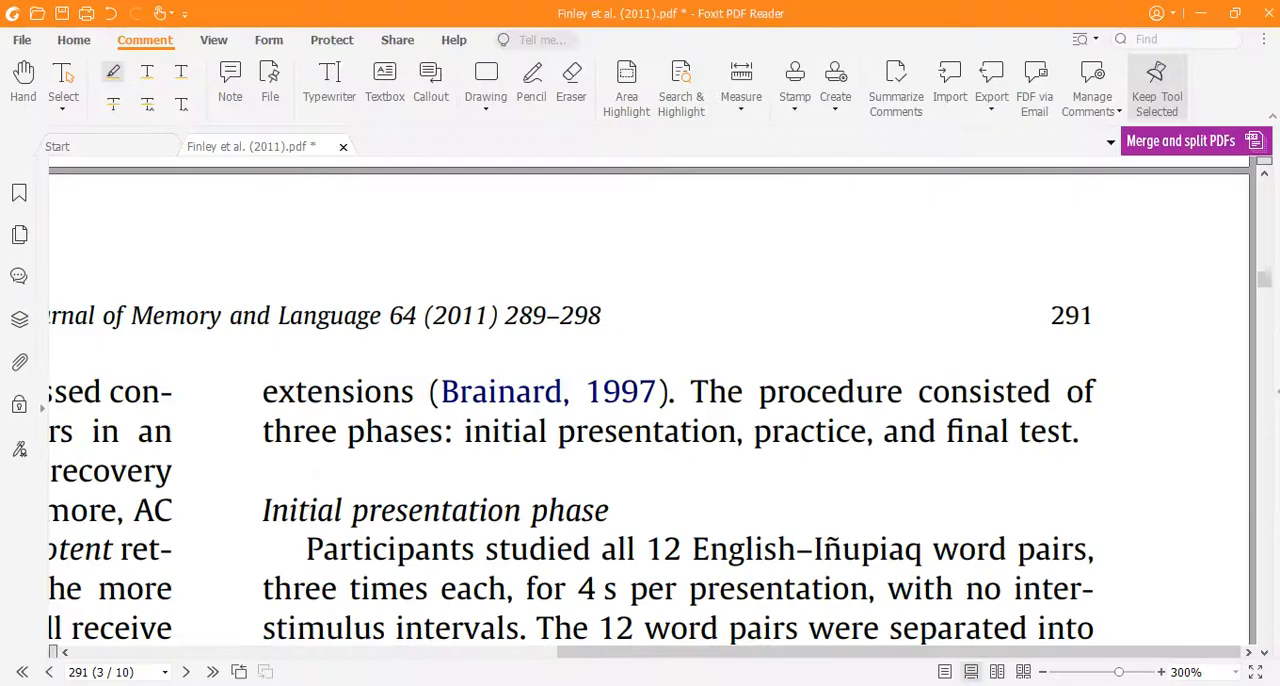
left_click(270, 685)
left_click(218, 516)
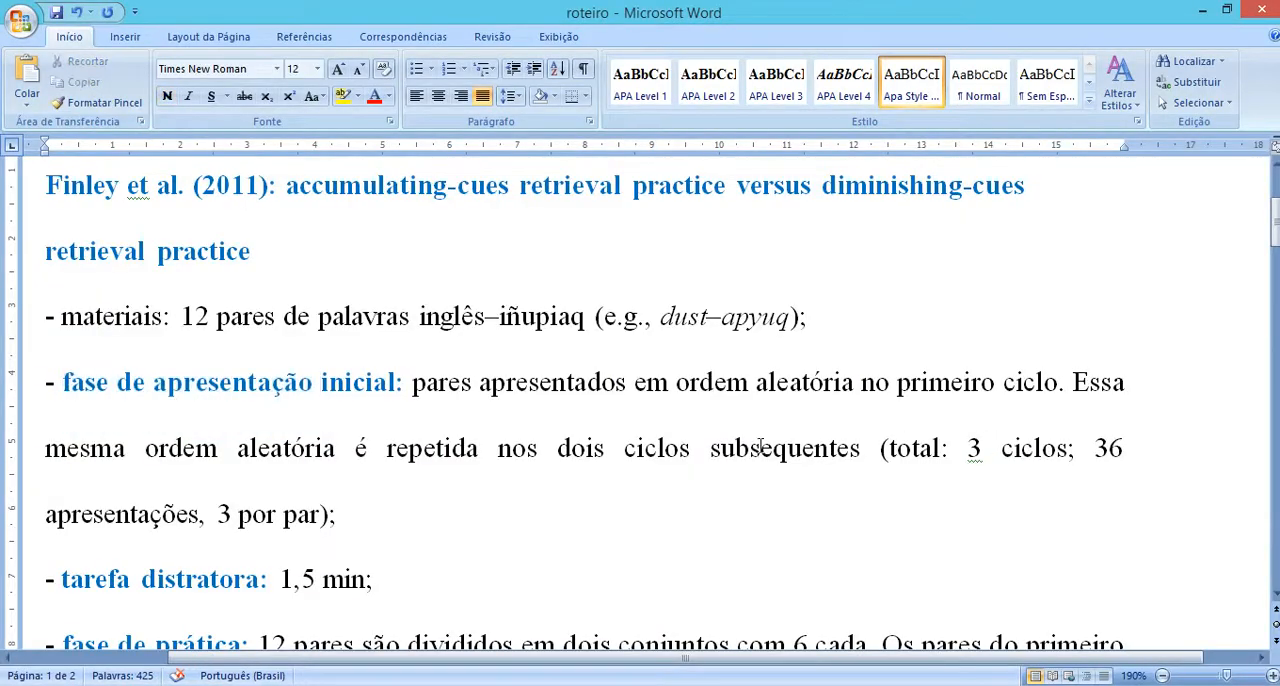
left_click(290, 685)
scroll(608, 377, "down", 3)
left_click_drag(578, 303, 876, 303)
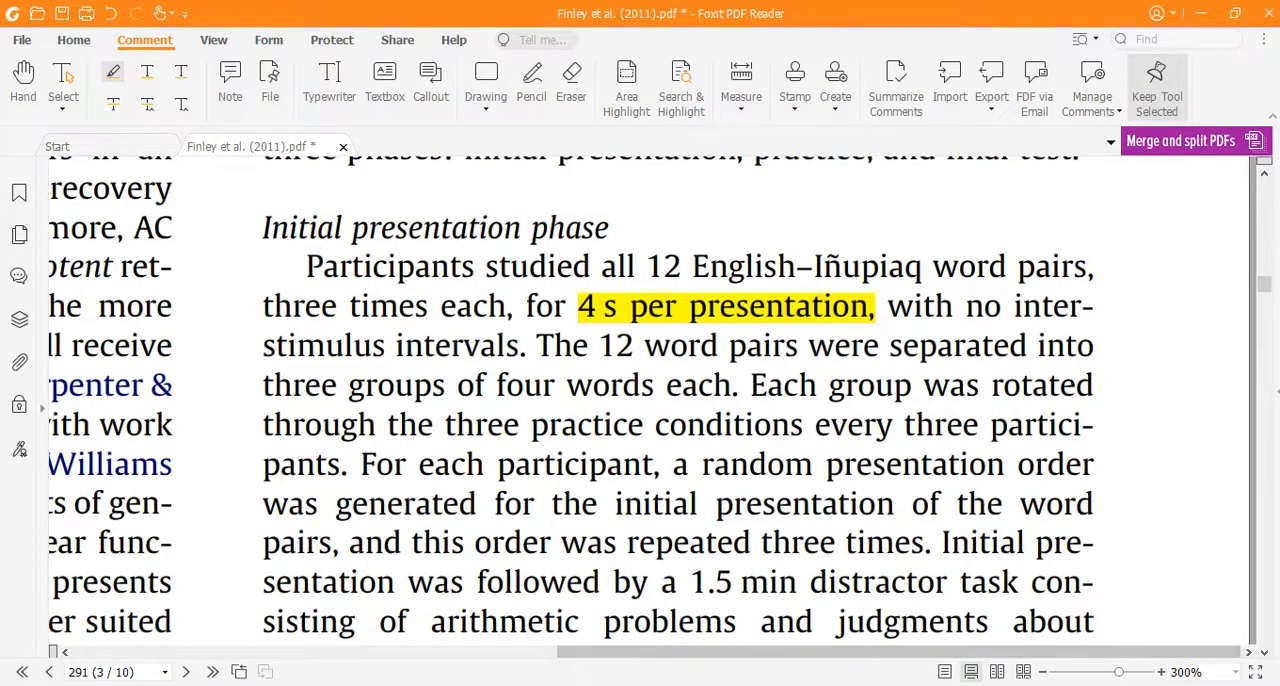
Step: Return to the PsychoPy text properties and set cue_study's duration to 4 s and its text to $Portuguese, updated with set every repeat
mouse_move(680, 620)
left_click(620, 650)
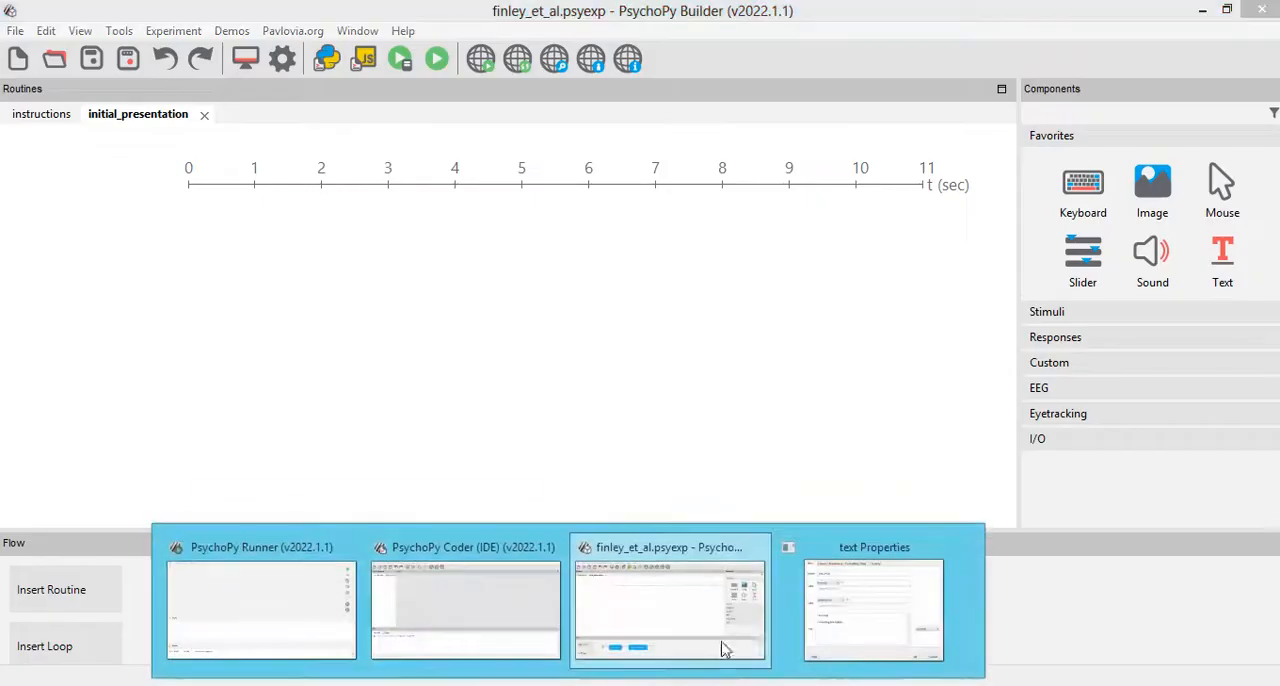
left_click(703, 655)
double_click(389, 218)
type("4")
key("Tab")
type("$")
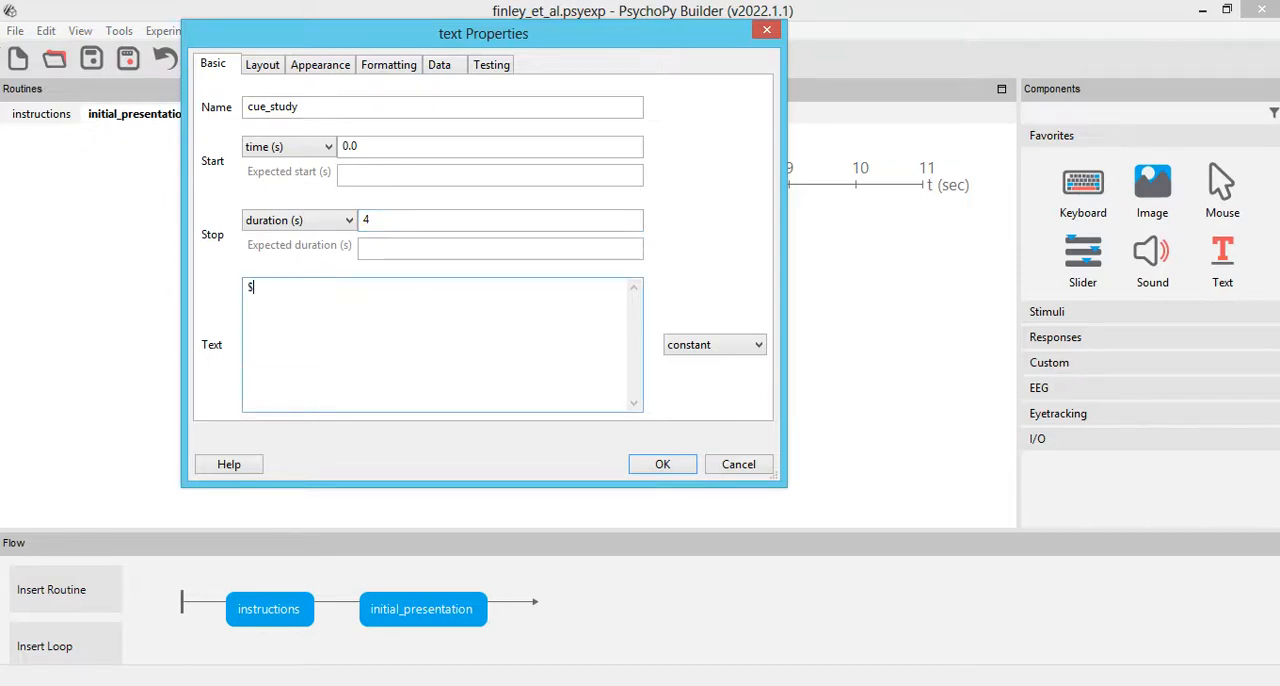
type("Portuguese")
left_click(690, 348)
left_click(718, 378)
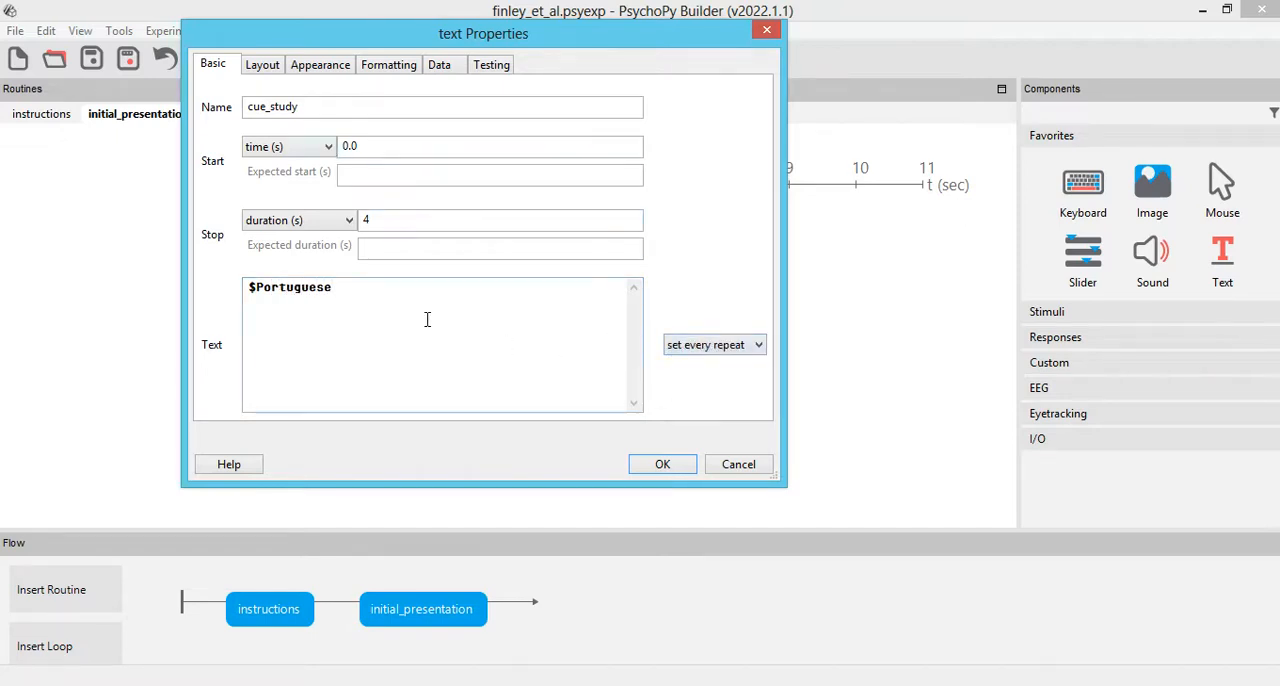
Step: Set cue_study's position to (0, 0.3), its spatial units to norm and its wrap width to 1.8
left_click(262, 64)
left_click(330, 110)
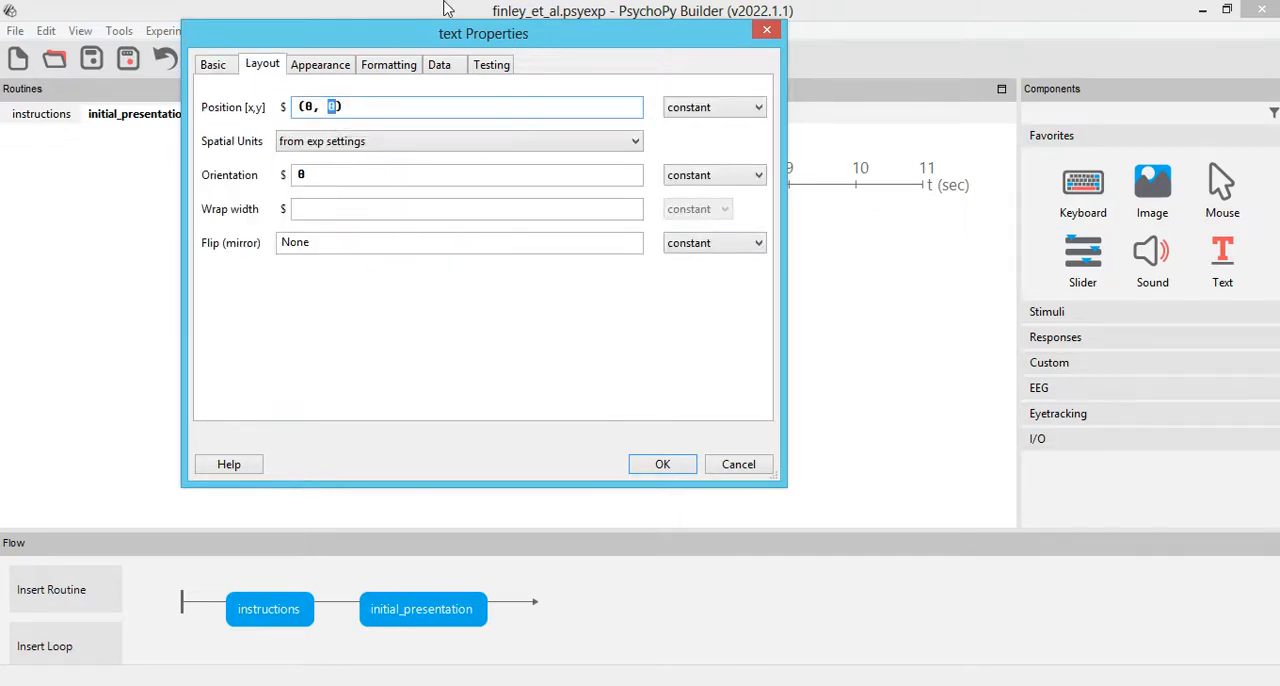
type(".3")
left_click(395, 141)
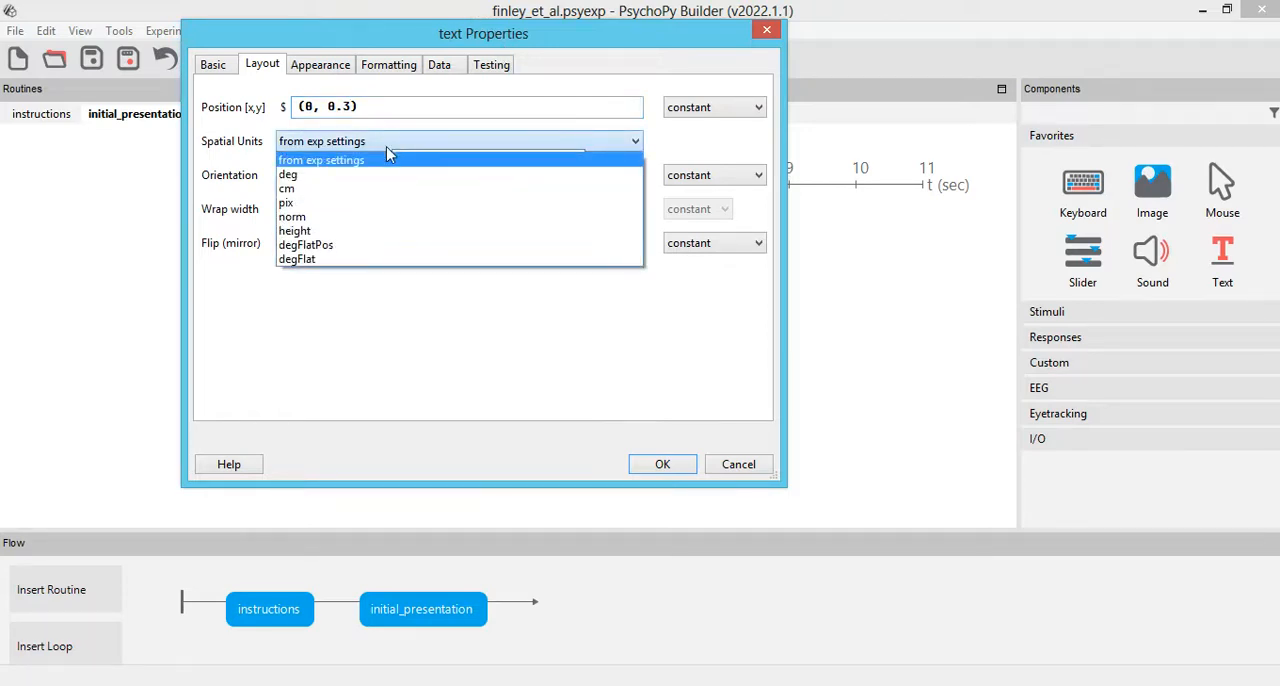
left_click(316, 216)
left_click(332, 209)
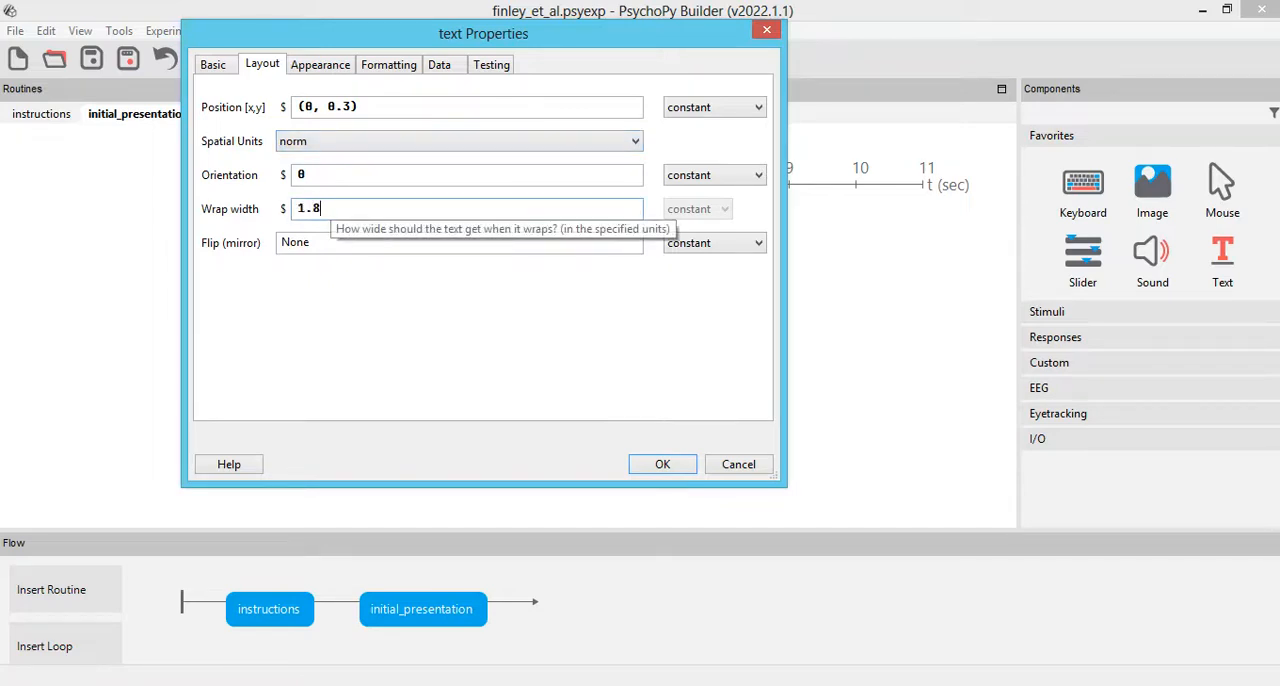
Step: Set cue_study's font to Times New Roman and its letter height to 0.3, and accept the component's properties
left_click(310, 66)
left_click(389, 64)
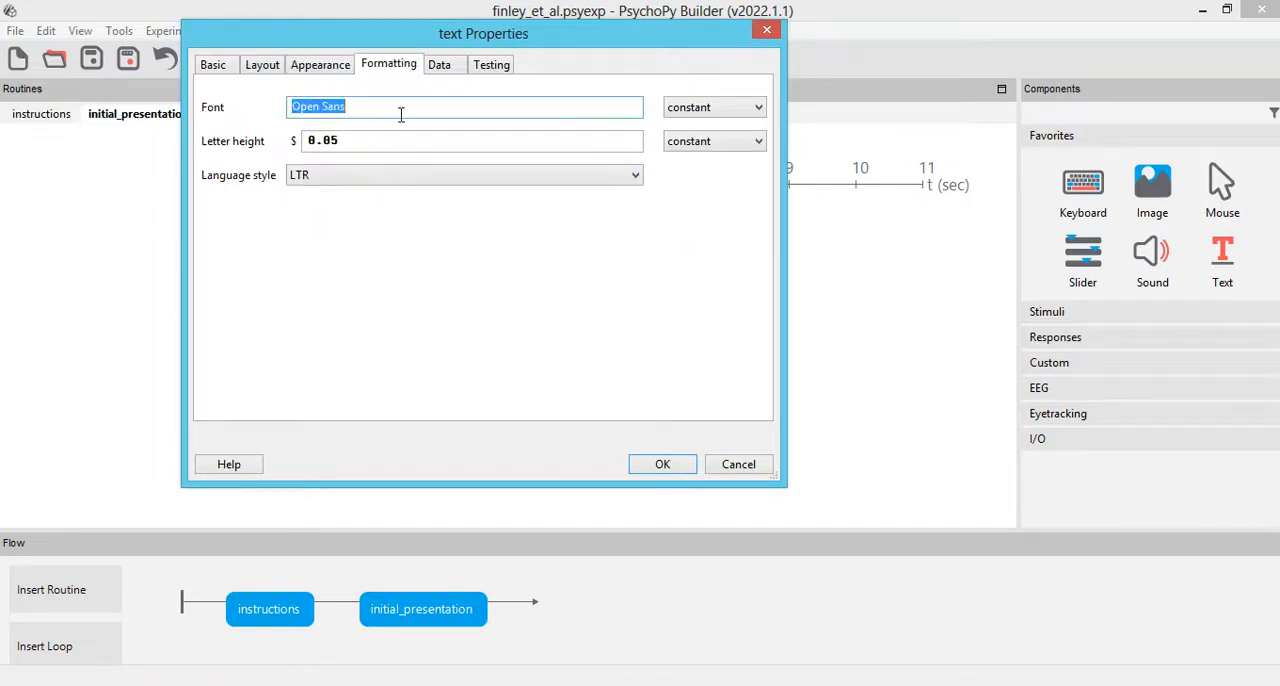
type("Times New Roman")
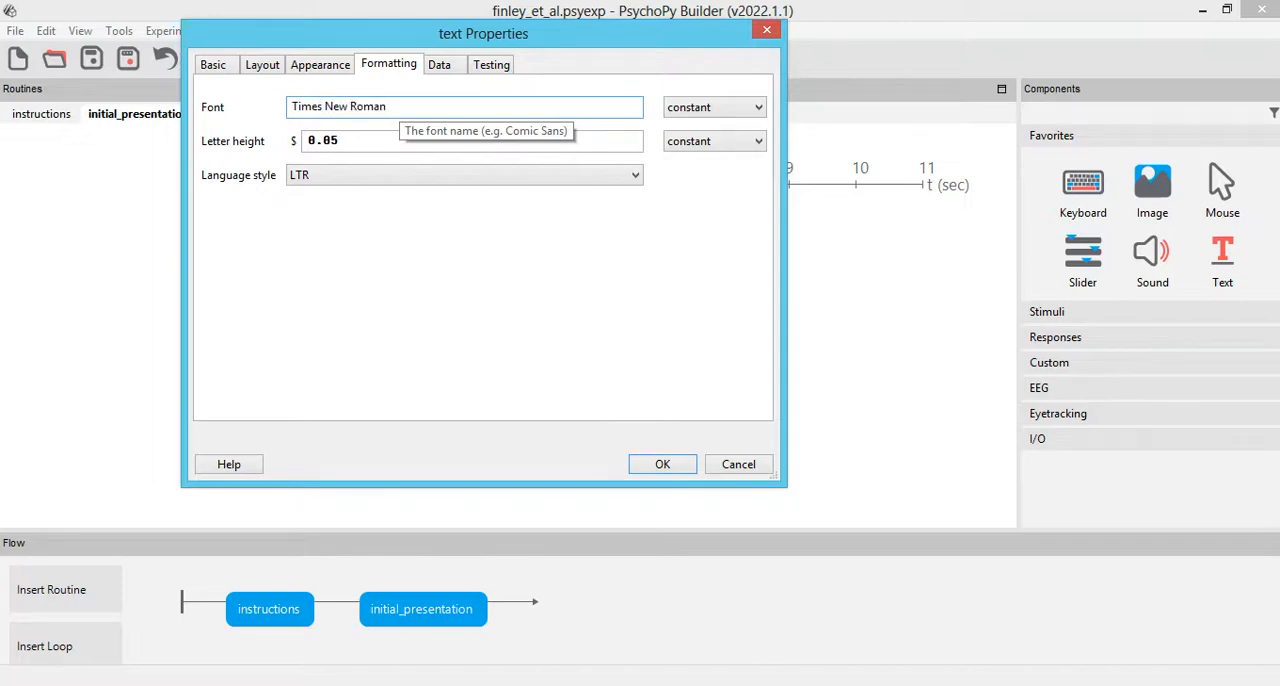
left_click(380, 148)
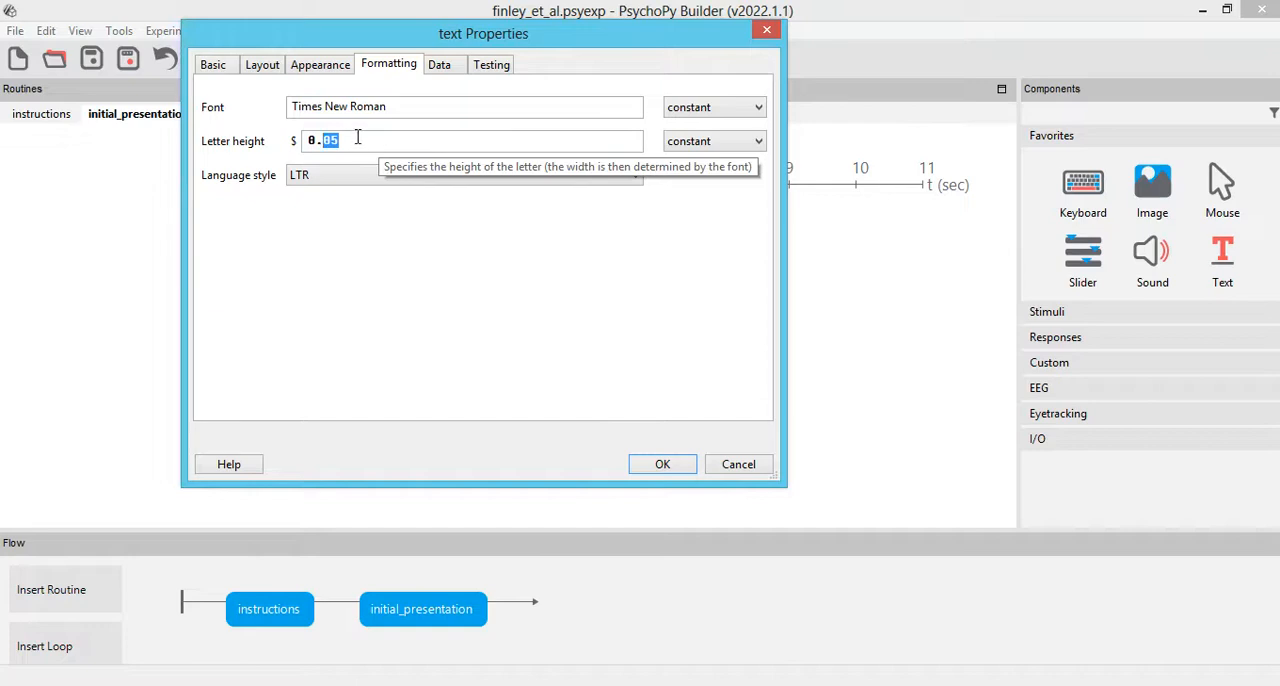
type("3")
left_click(263, 65)
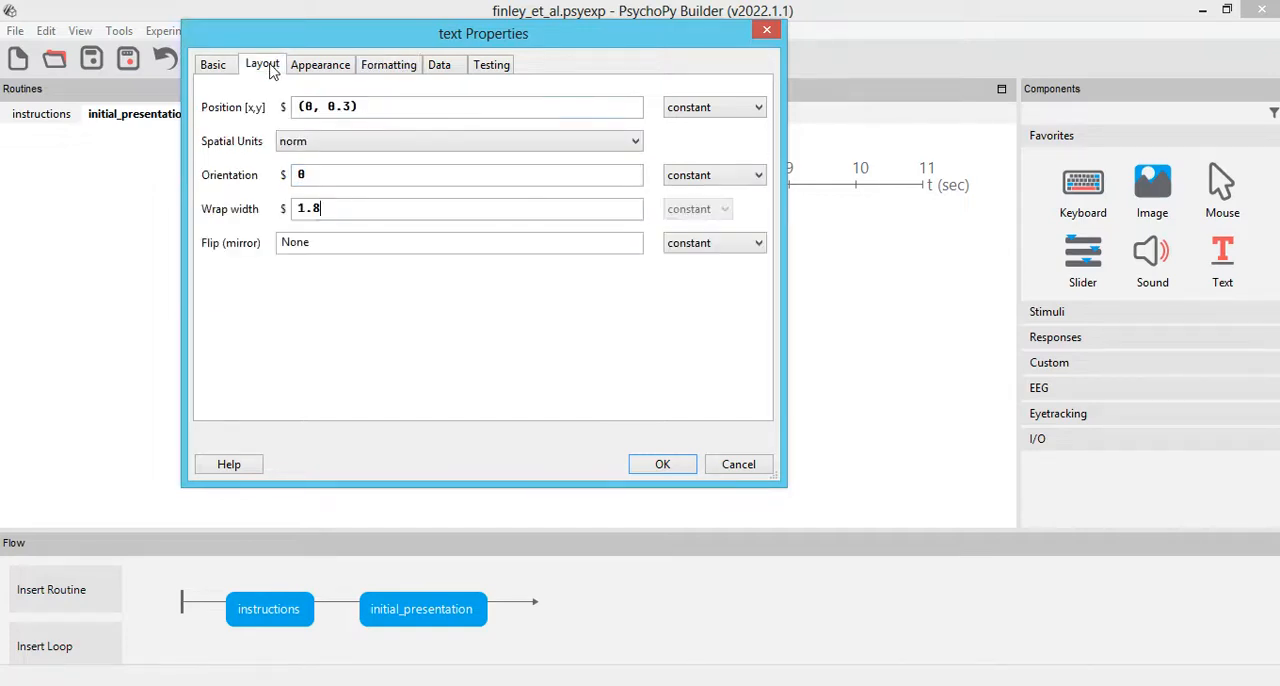
left_click(213, 63)
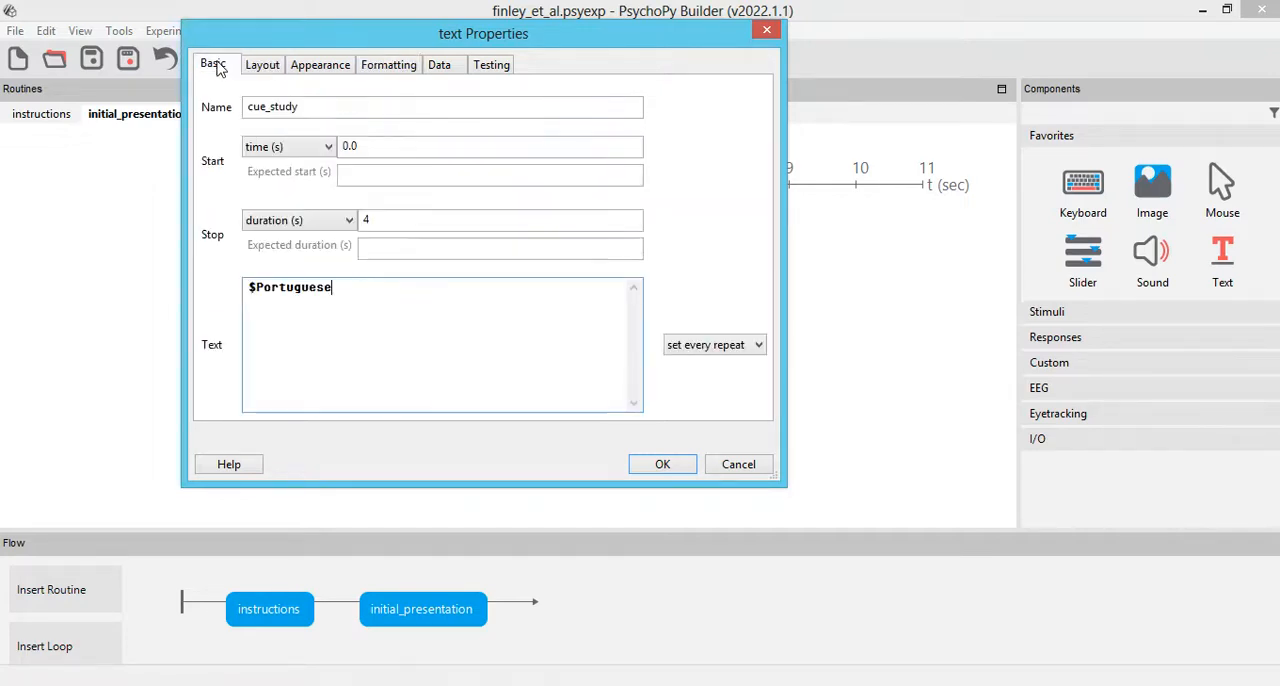
left_click(660, 466)
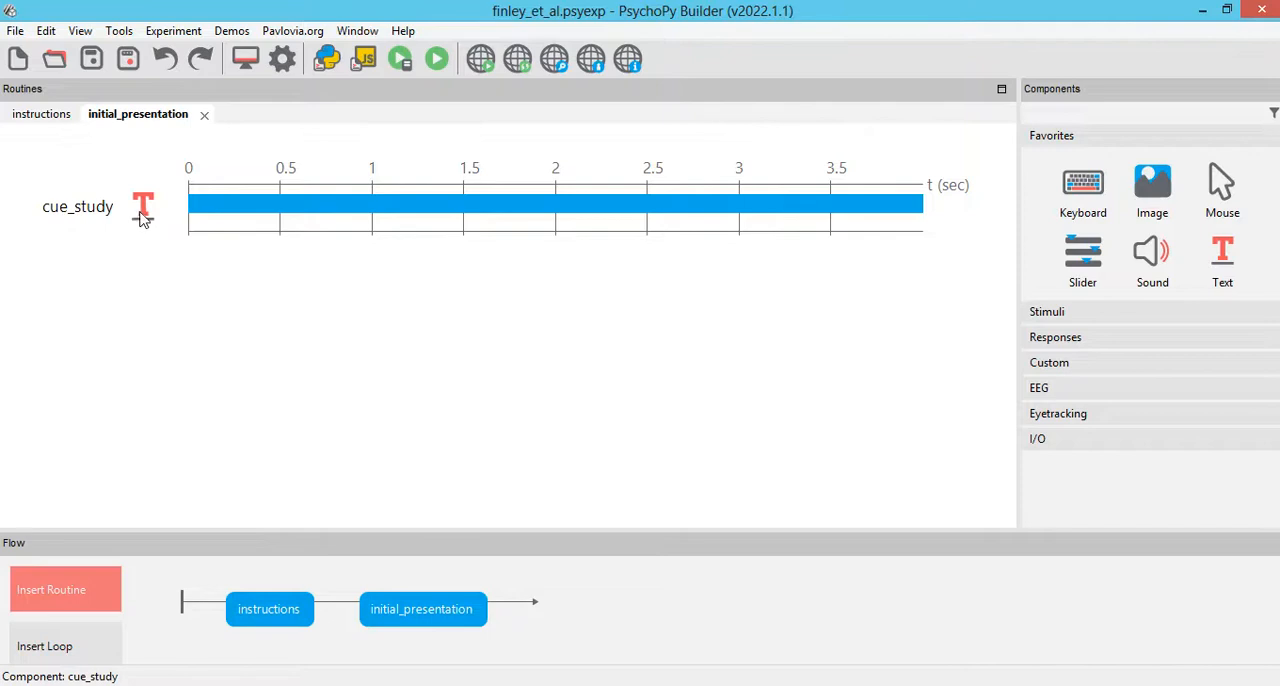
Step: Duplicate the cue_study component as target_study in the same routine and move the copy below cue_study
left_click(143, 212)
key("Escape")
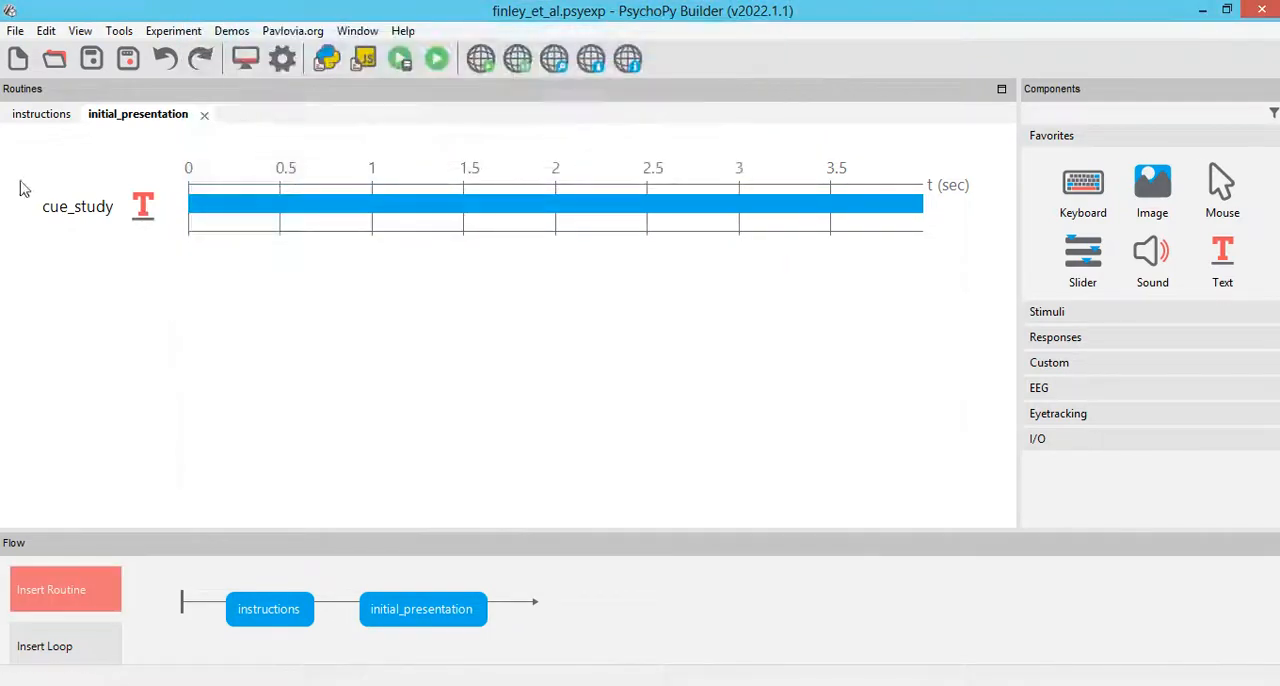
right_click(108, 222)
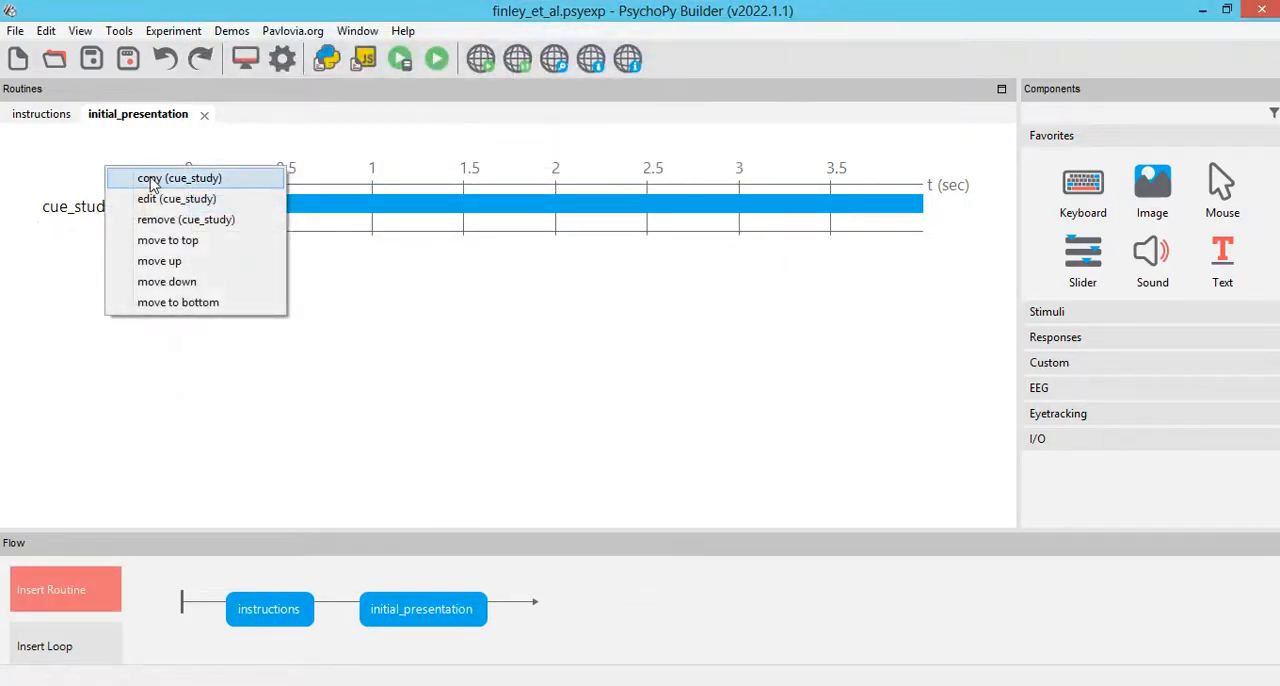
left_click(151, 180)
left_click(173, 31)
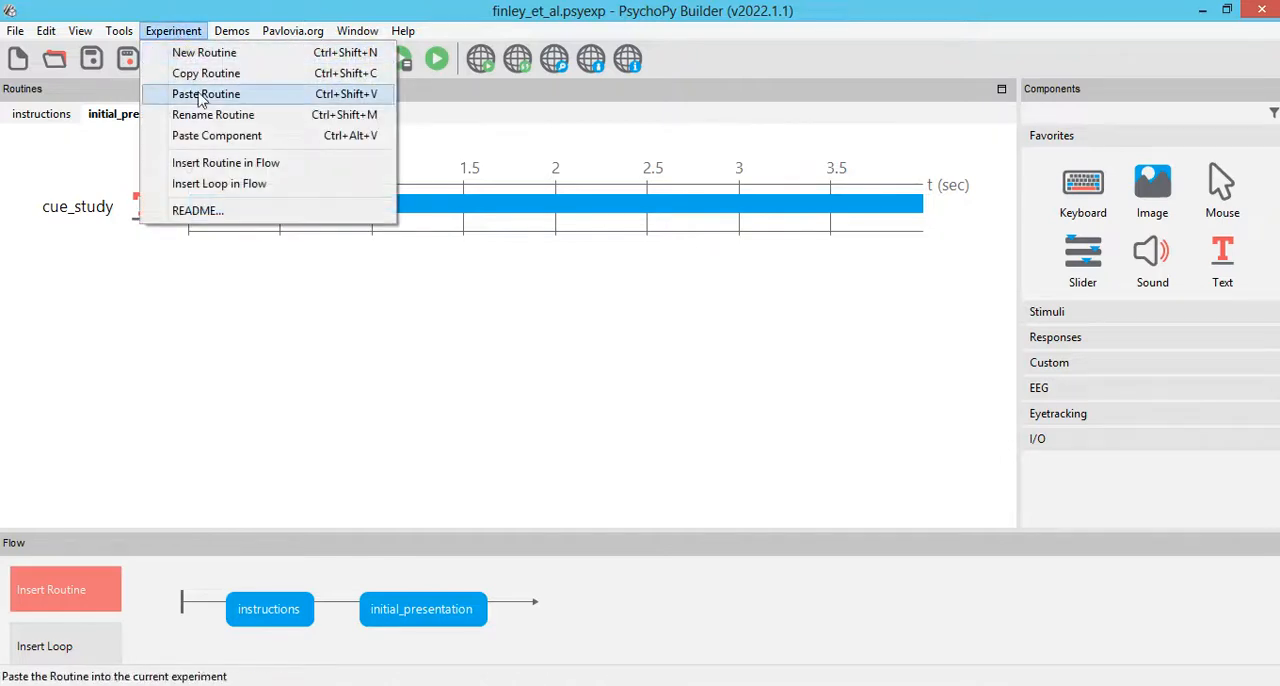
left_click(214, 136)
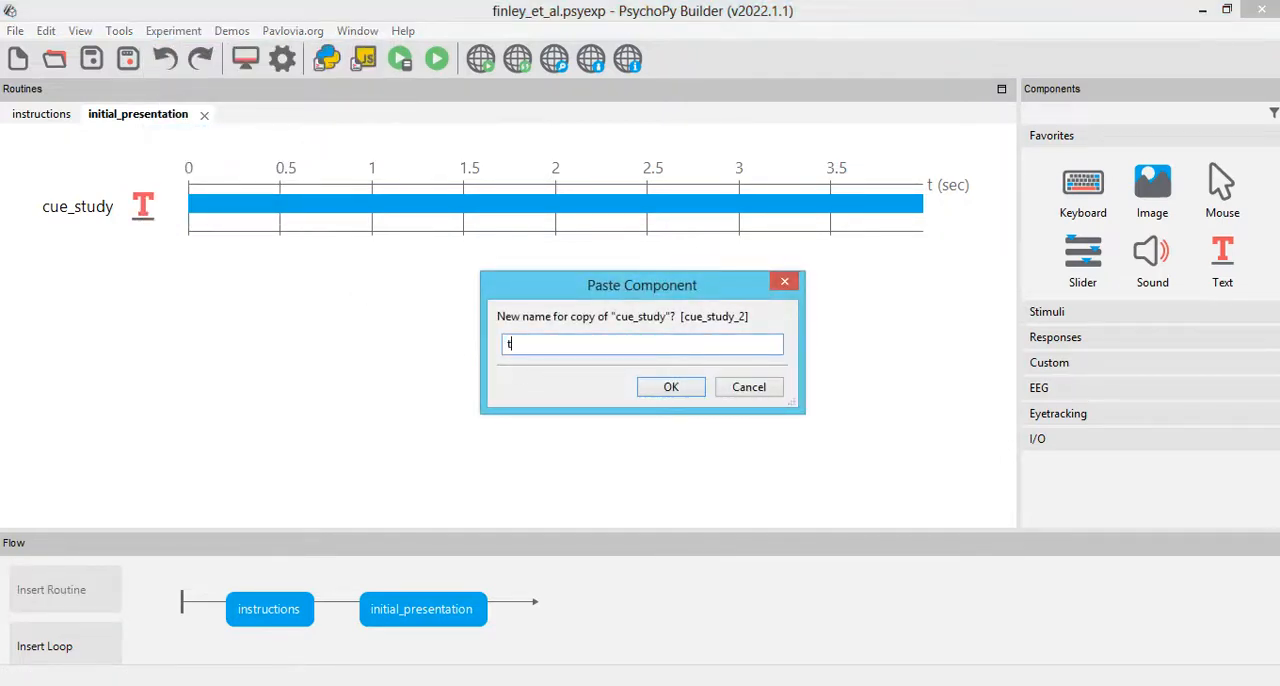
type("target_study")
left_click(690, 390)
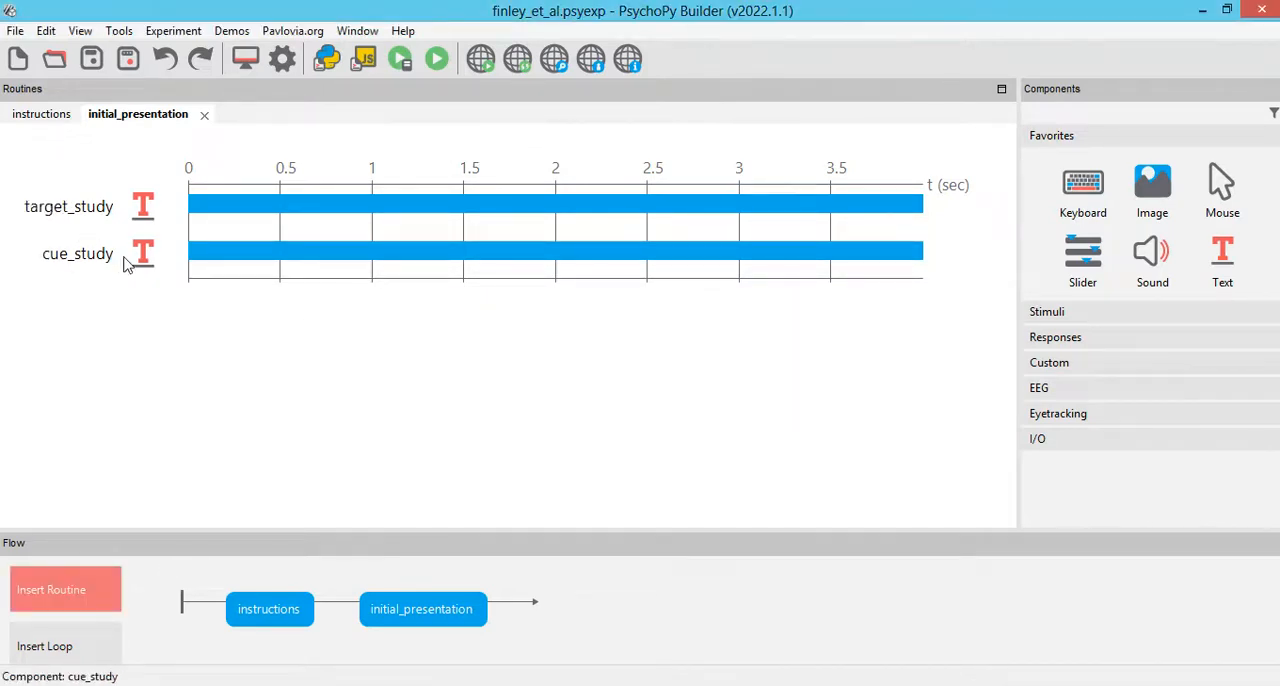
right_click(138, 214)
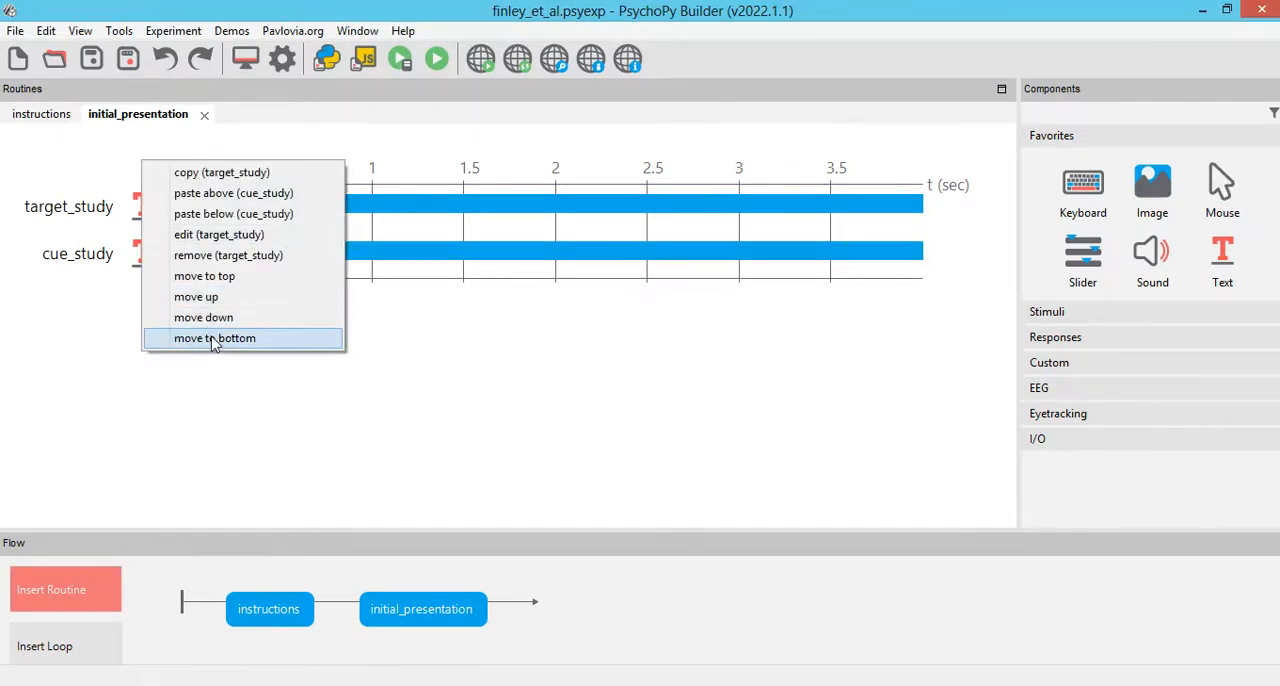
left_click(150, 318)
Step: Set target_study's text to $Inupiaq and check the name against the column header in the word_pairs spreadsheet in Excel
left_click(130, 256)
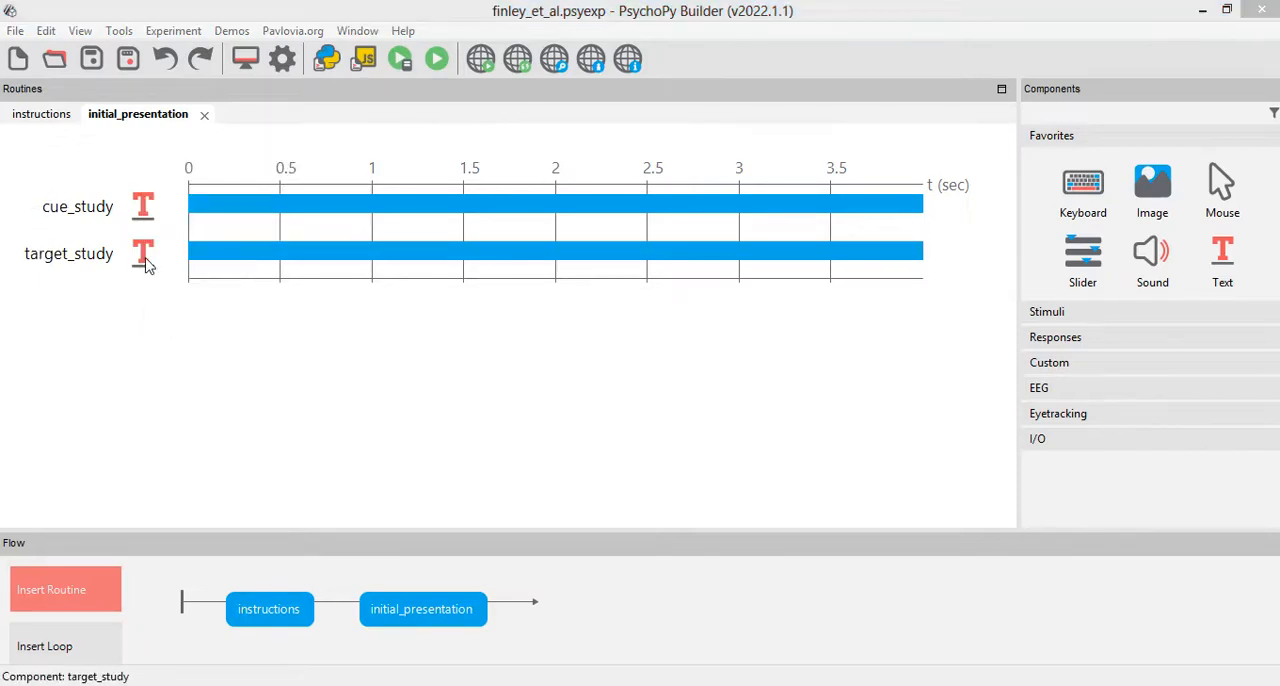
left_click_drag(333, 287, 263, 287)
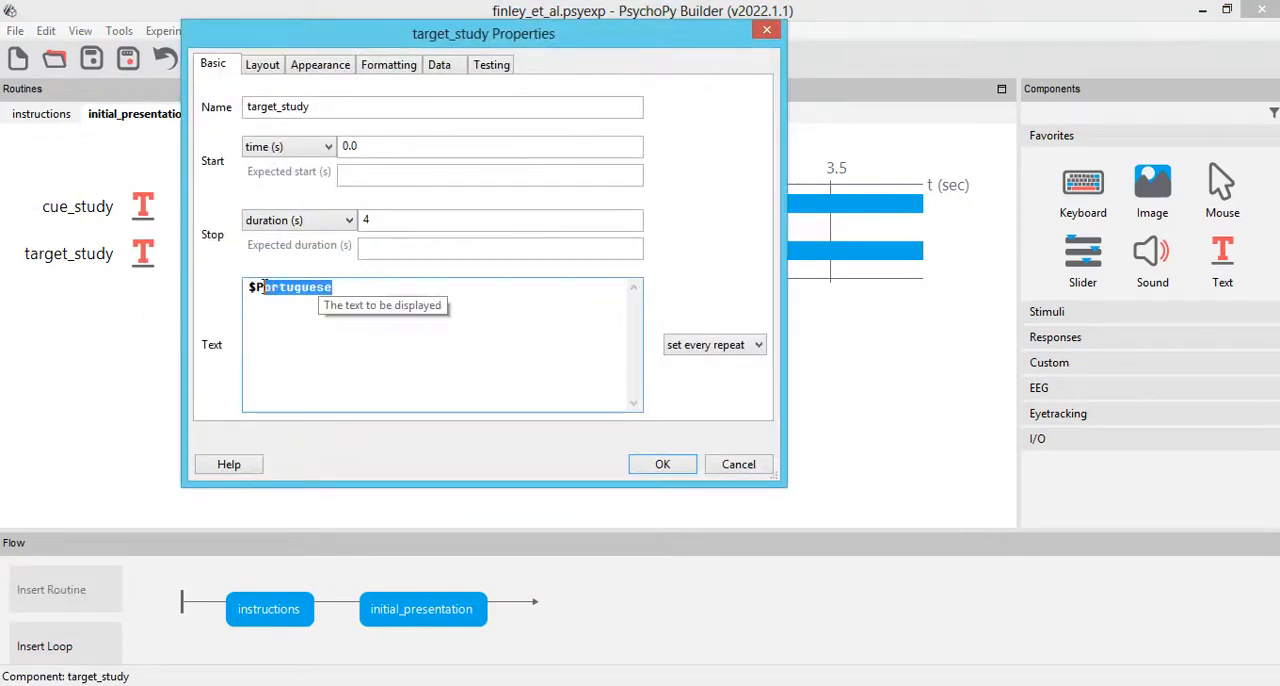
type("Inupiaq")
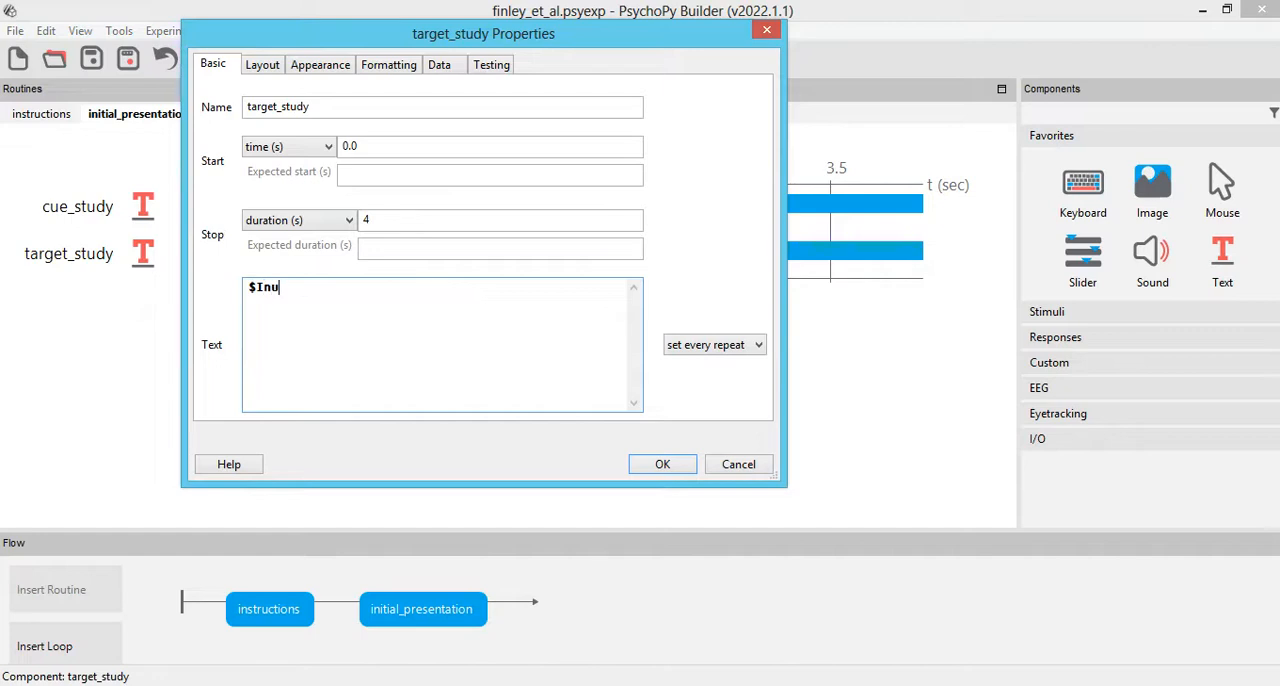
left_click(432, 685)
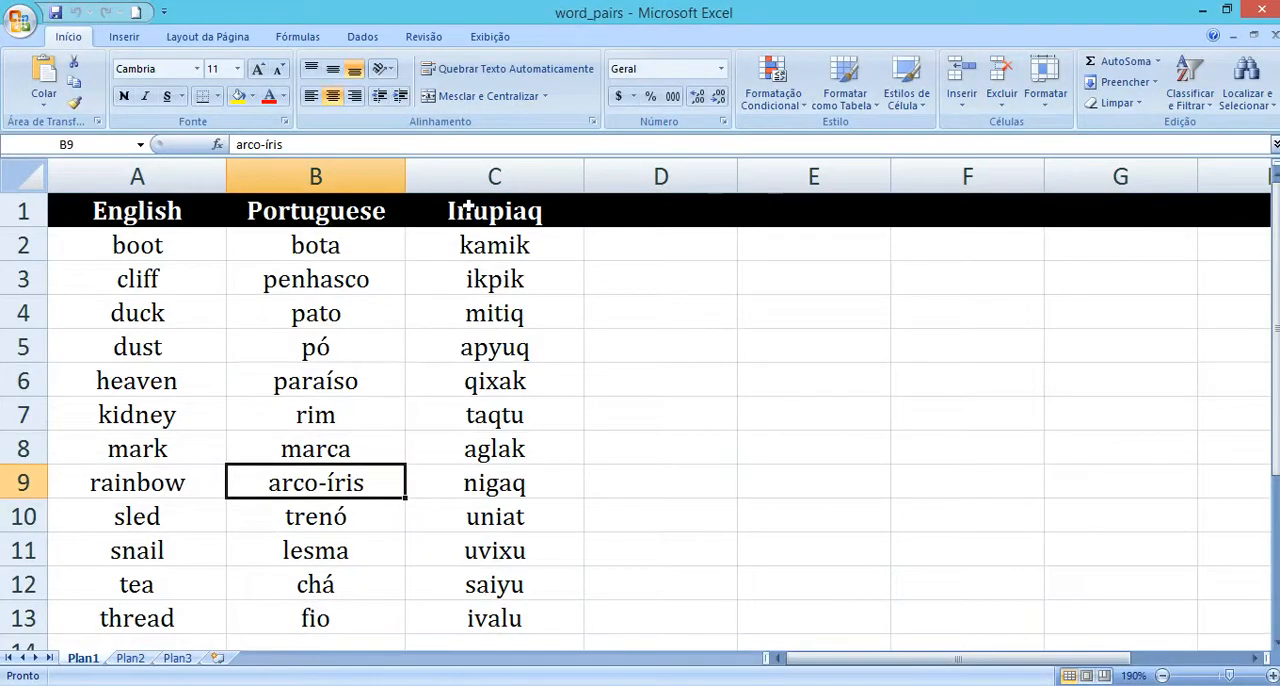
left_click(447, 685)
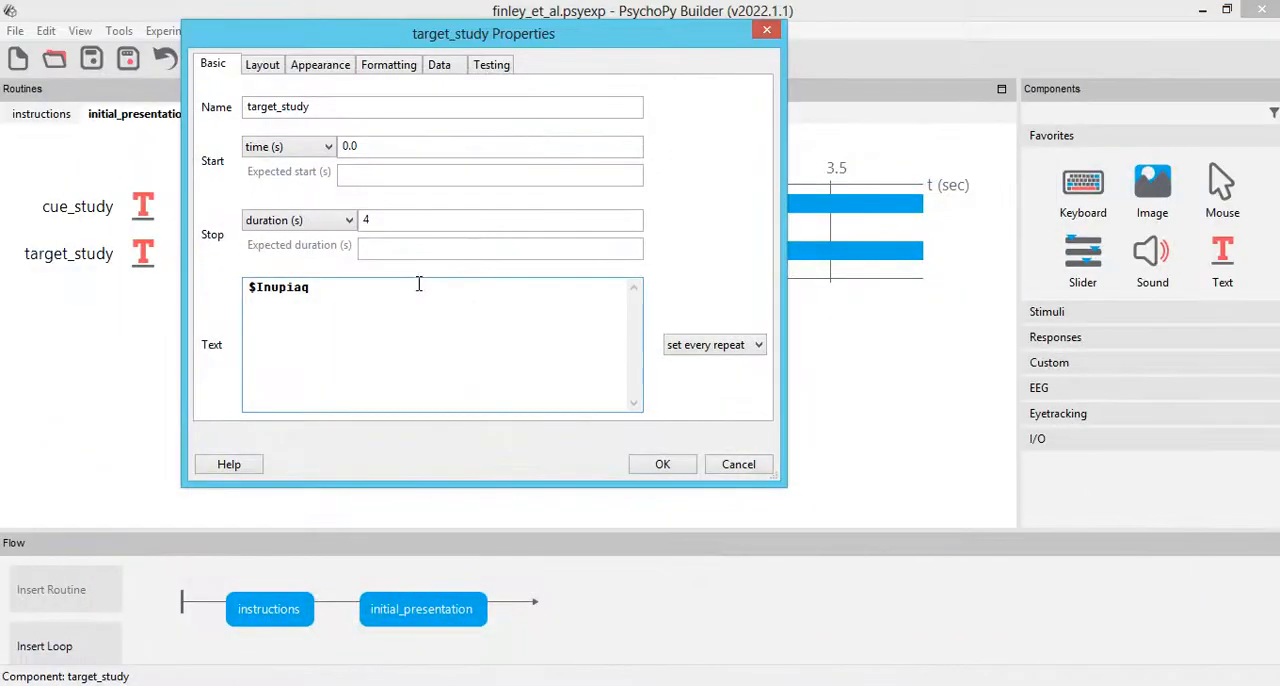
Step: Set target_study's position to (0, -0.3) and accept the component's properties
left_click(264, 68)
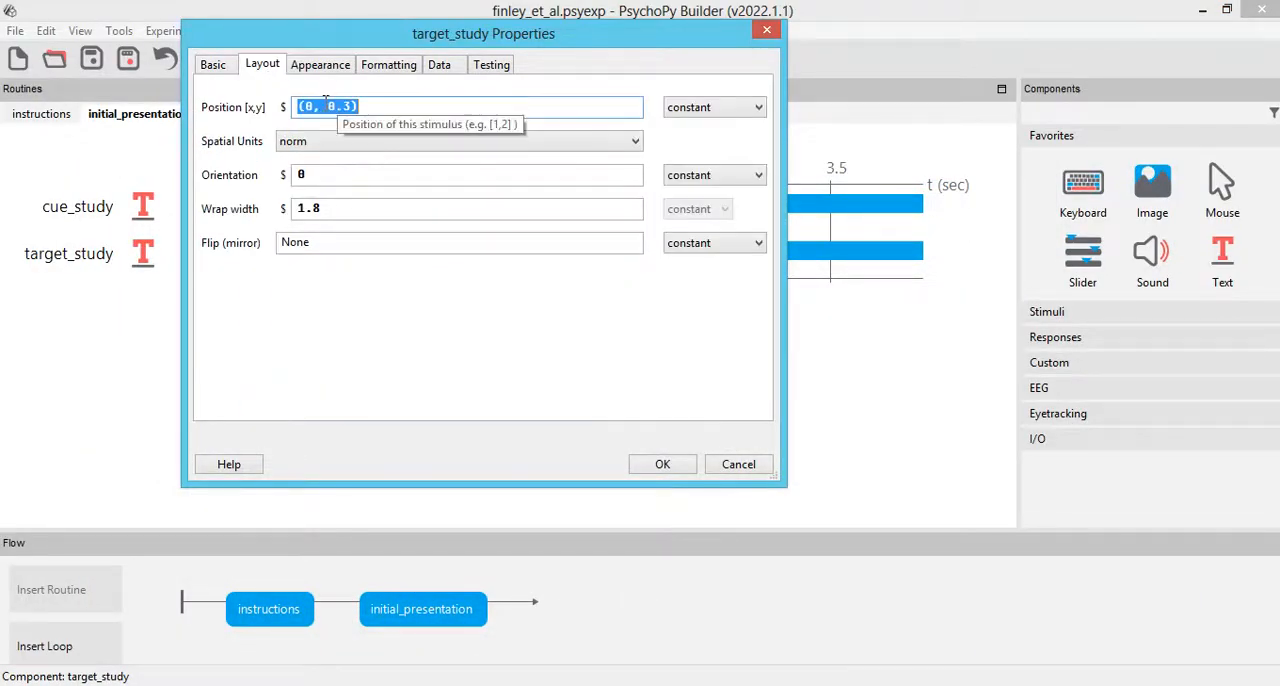
left_click(329, 105)
type("-")
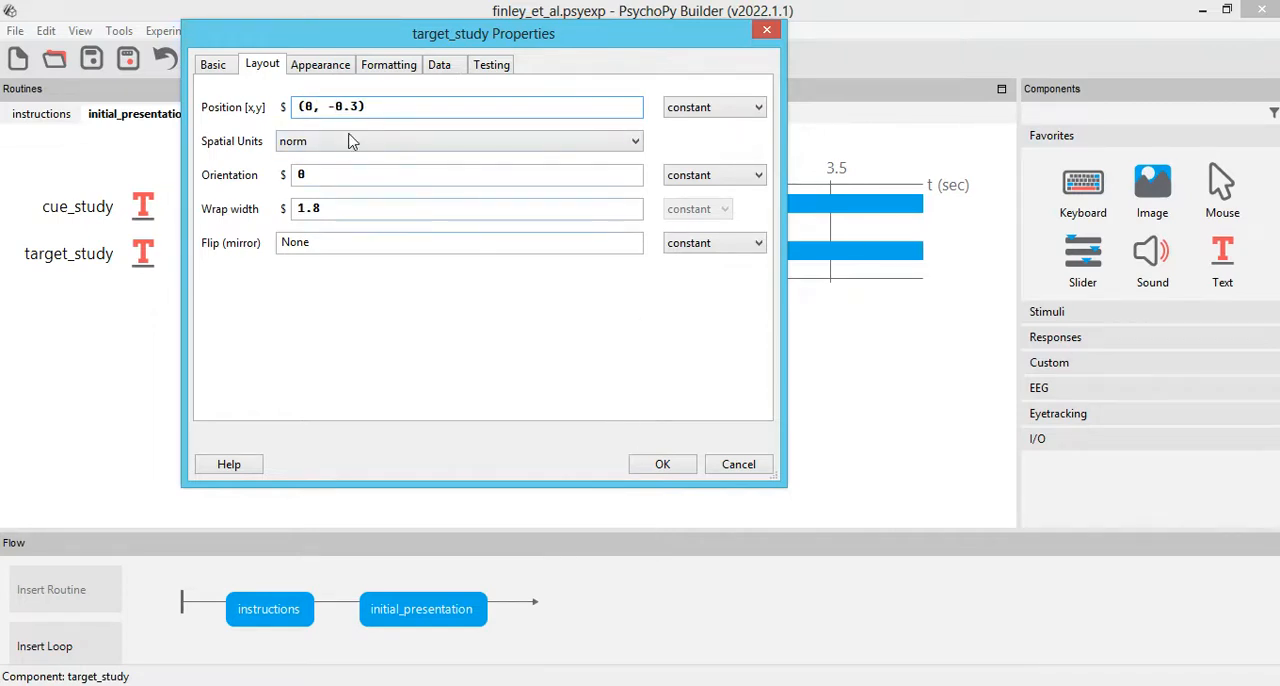
left_click(662, 466)
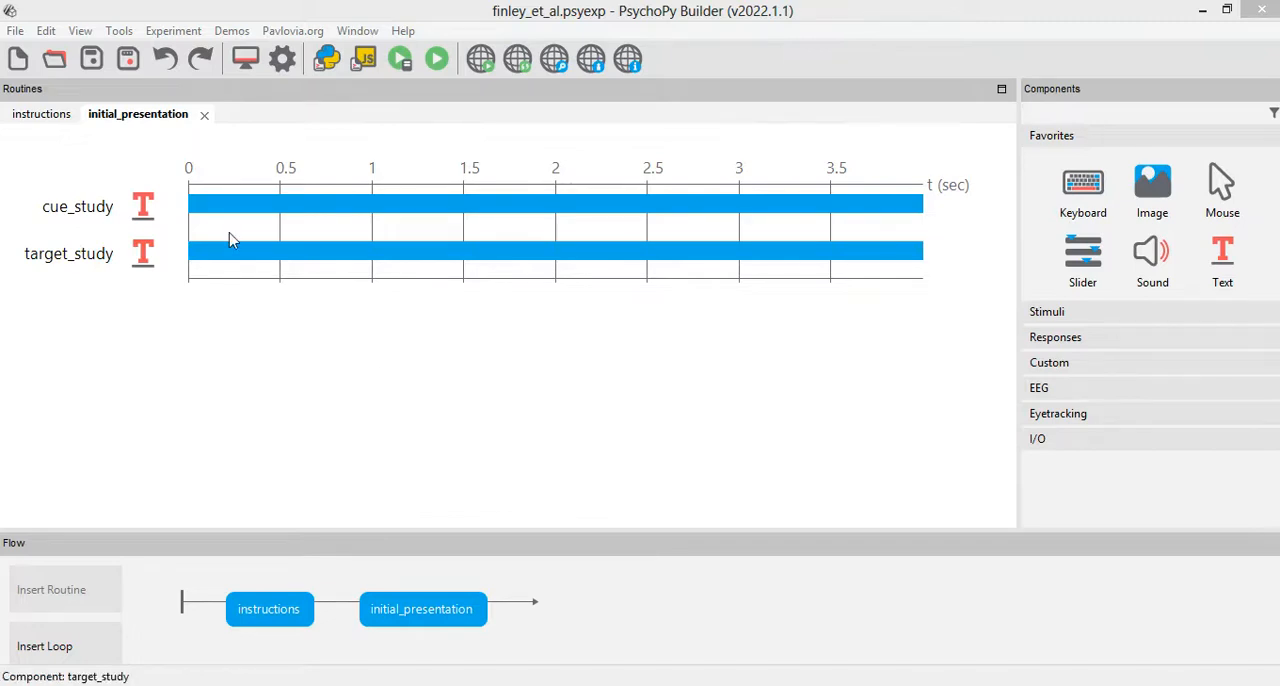
Step: Review the text variable in cue_study's properties
double_click(160, 212)
left_click_drag(334, 288, 242, 288)
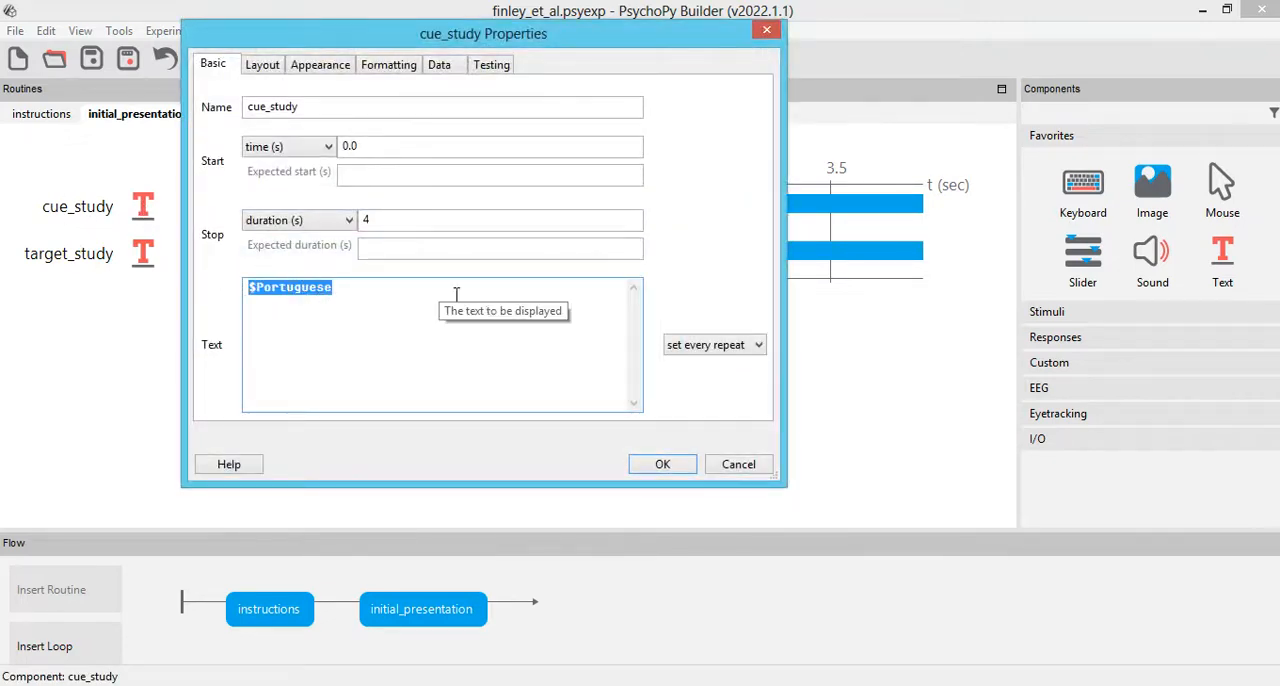
left_click(661, 465)
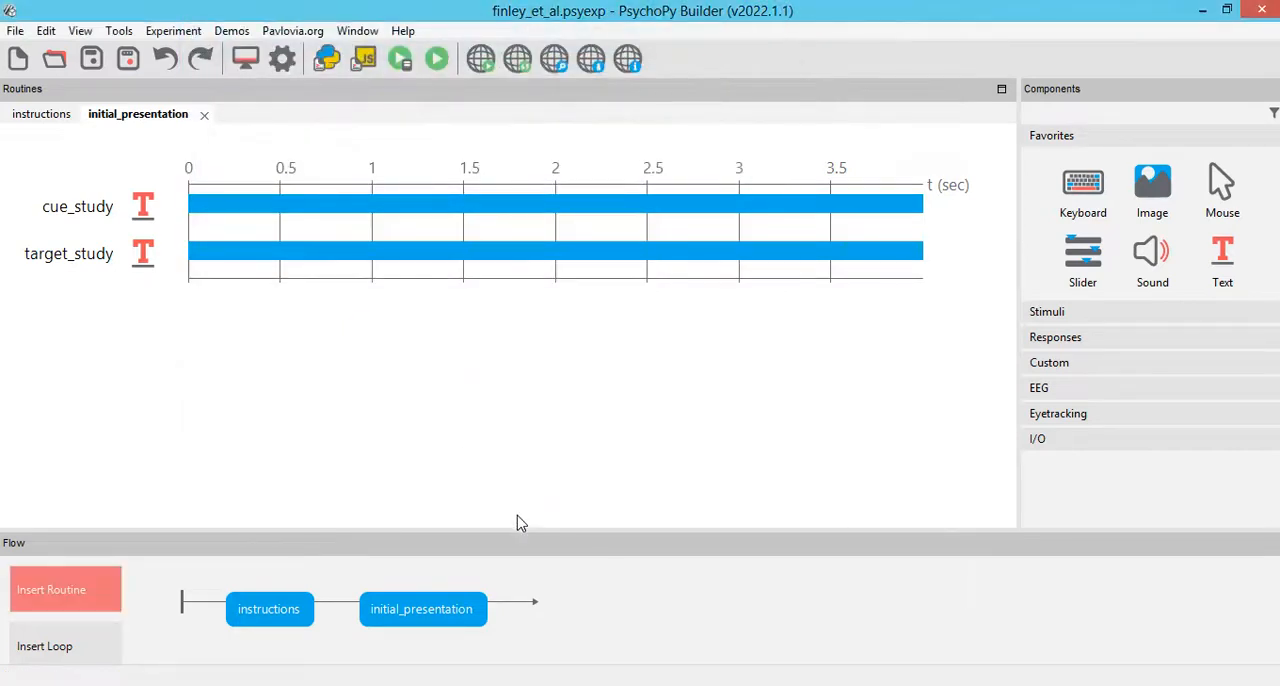
Step: Insert a loop around the initial_presentation routine with nReps 1 and name it initial_presentation_trials
left_click(100, 644)
left_click(337, 601)
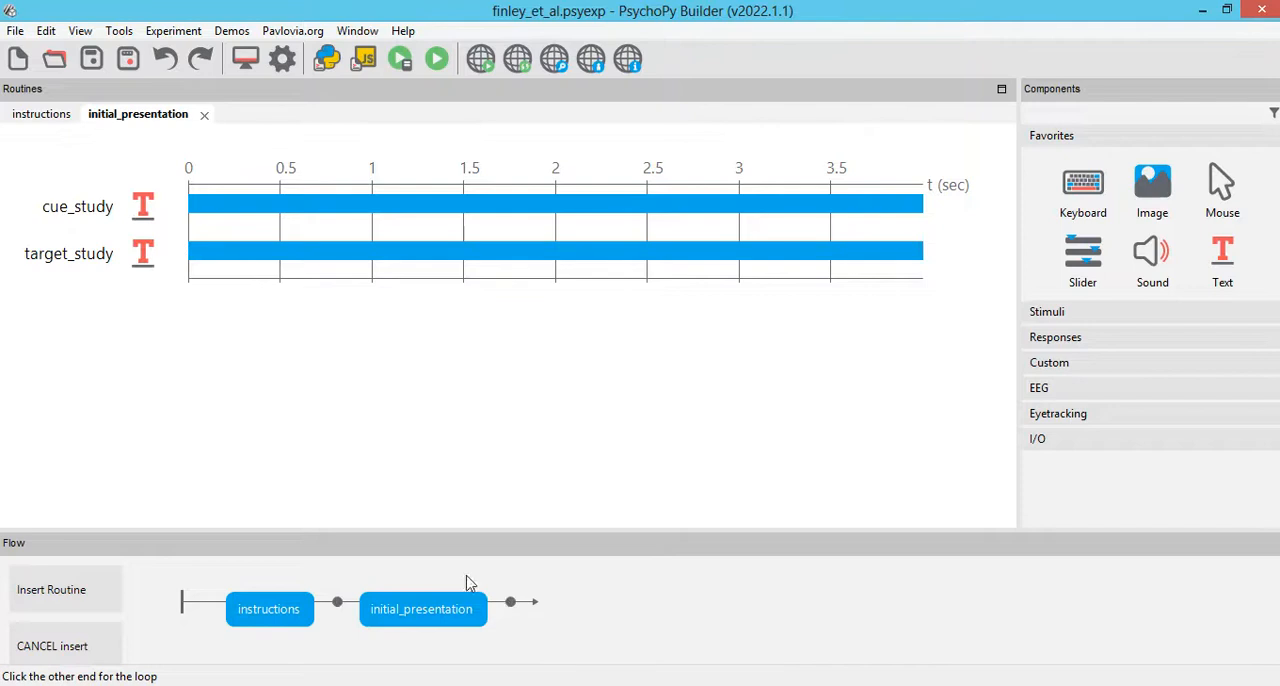
left_click(471, 580)
double_click(300, 193)
type("1")
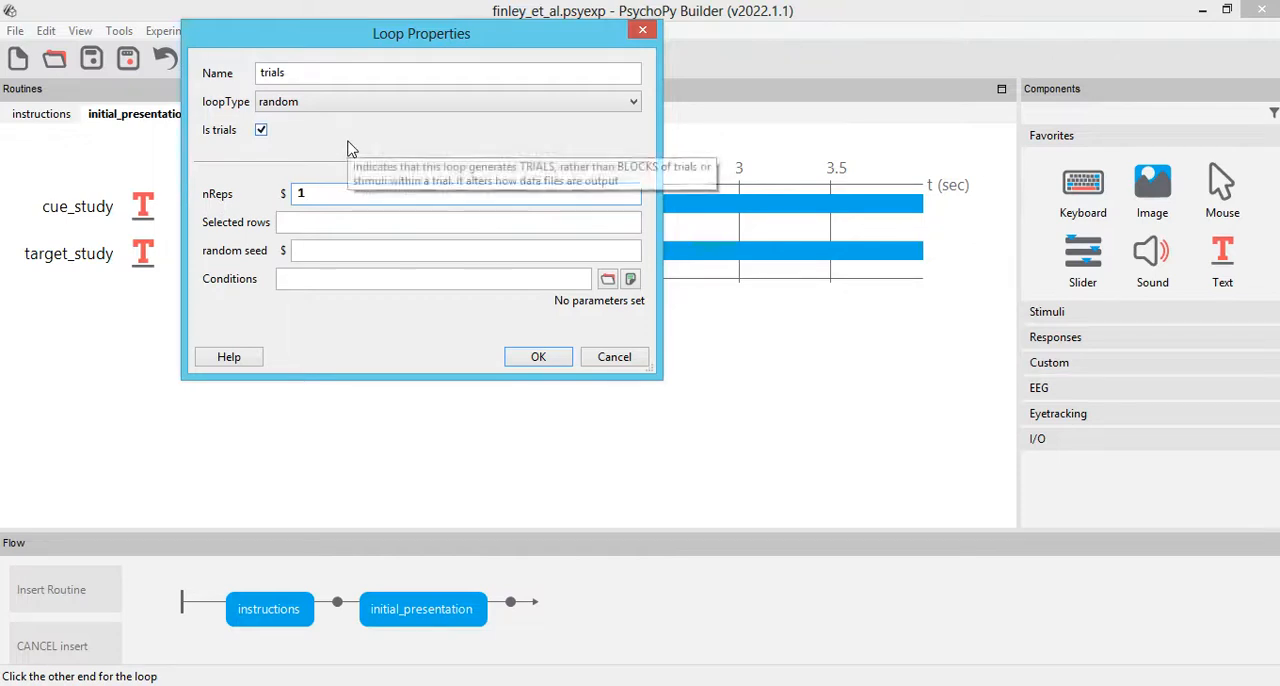
double_click(296, 72)
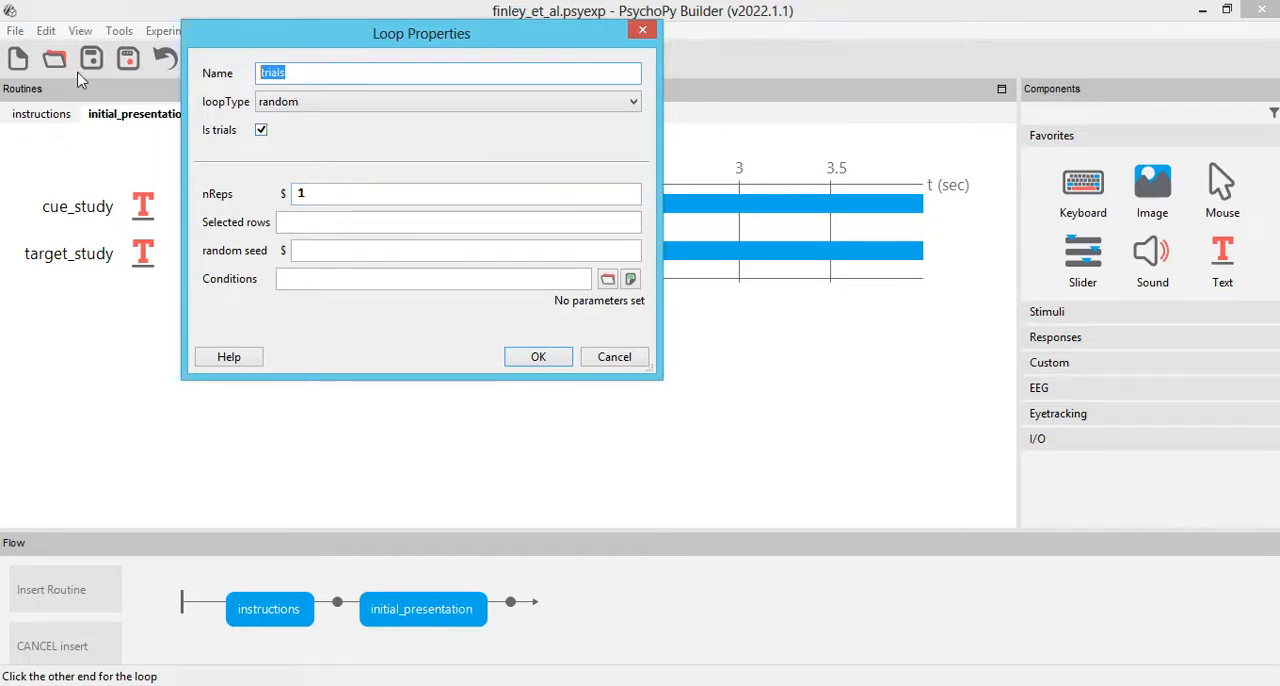
key("Right")
type("initial_presentation_")
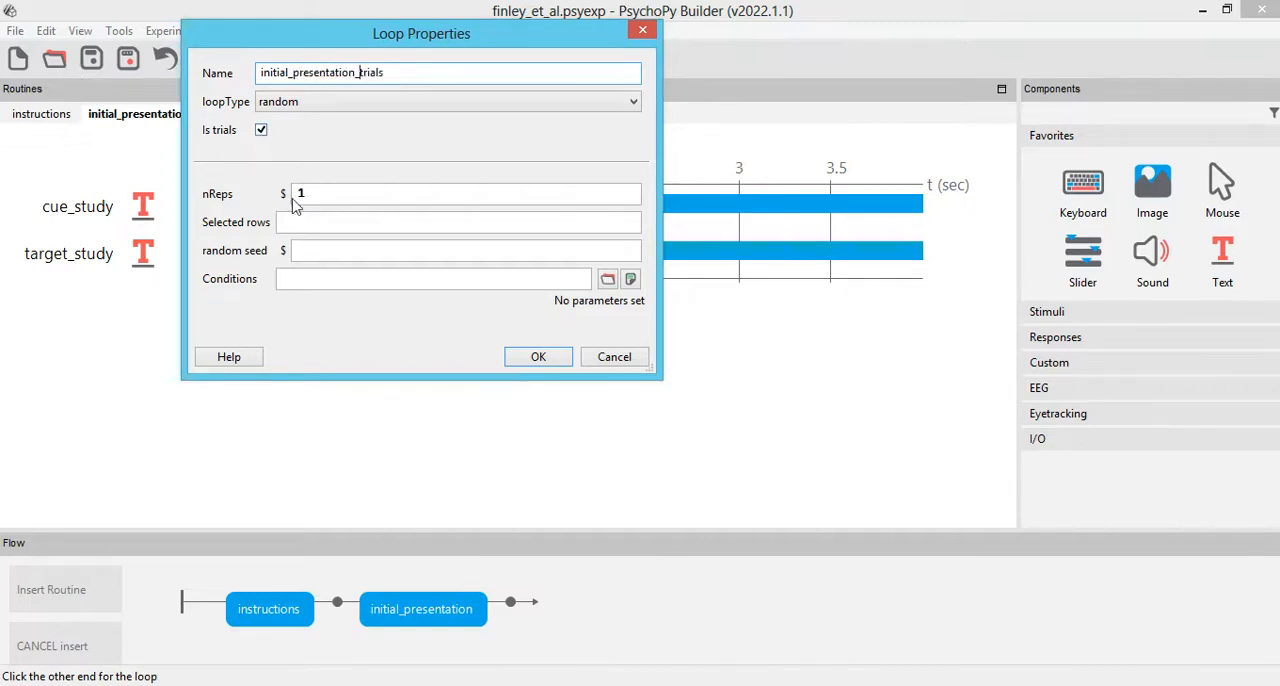
Step: Load word_pairs.xlsx as the loop's conditions file and accept the loop properties
left_click(607, 279)
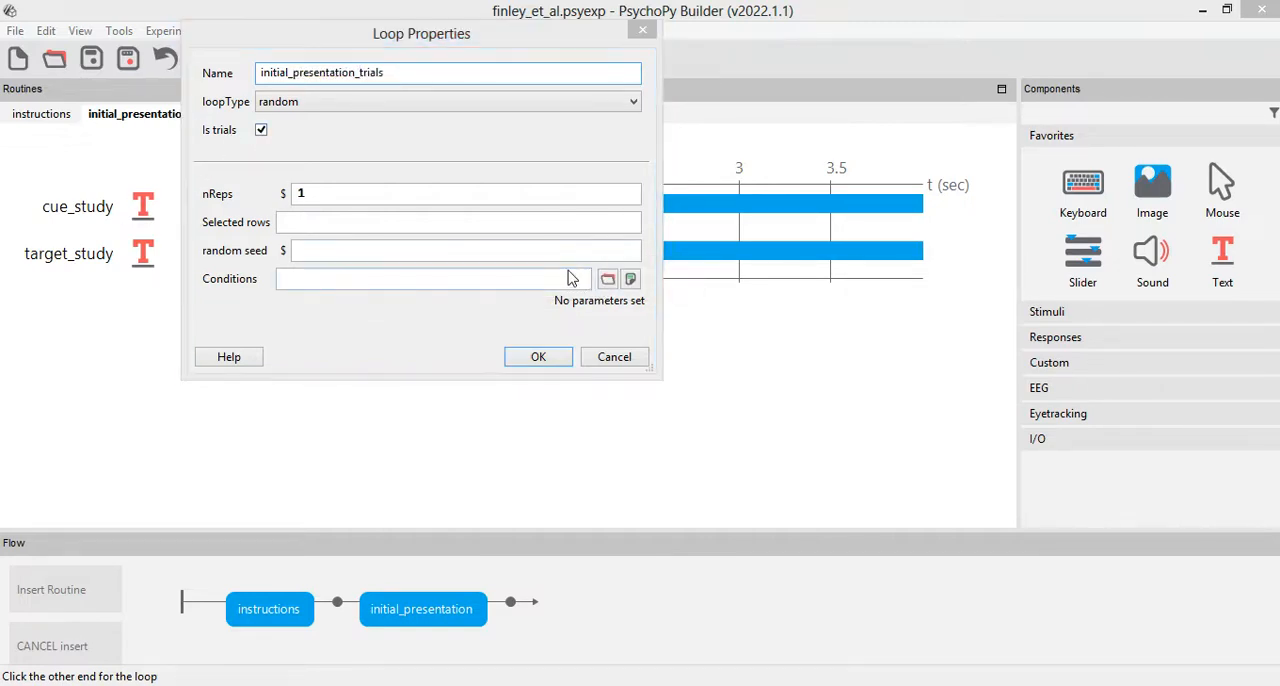
double_click(463, 283)
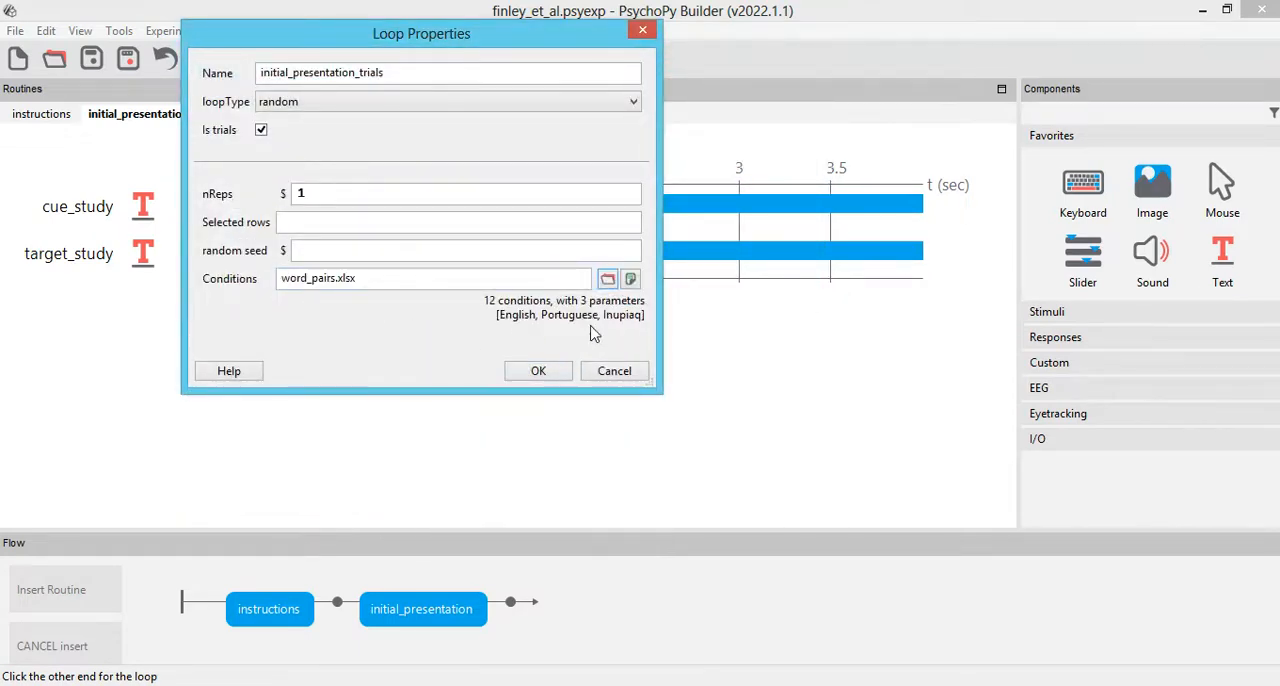
left_click(543, 372)
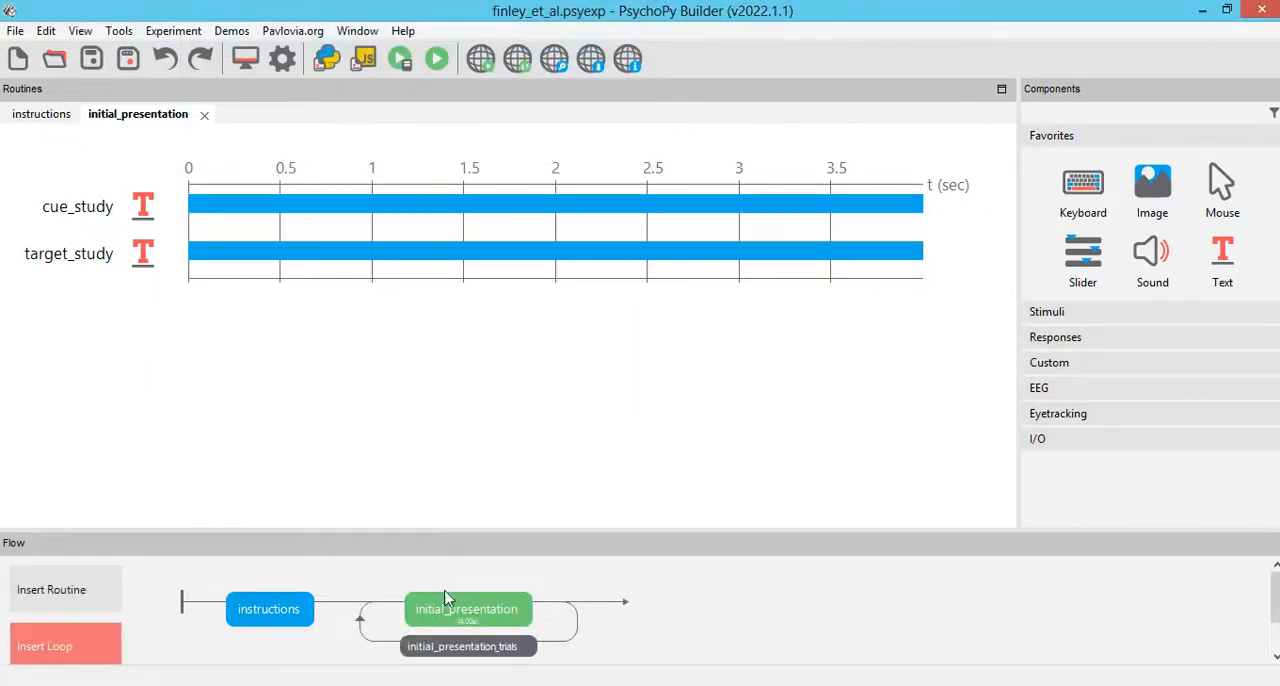
Step: Set nReps of the initial_presentation_trials loop to 3
left_click(459, 652)
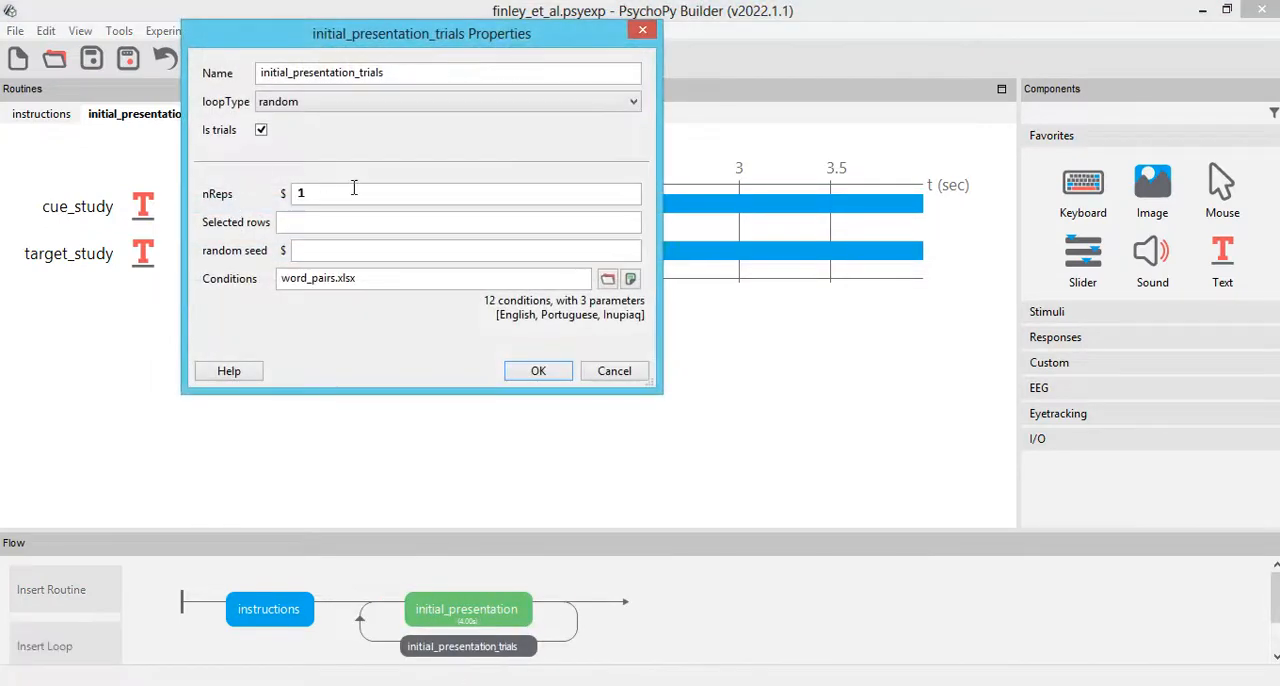
type("3")
key("Return")
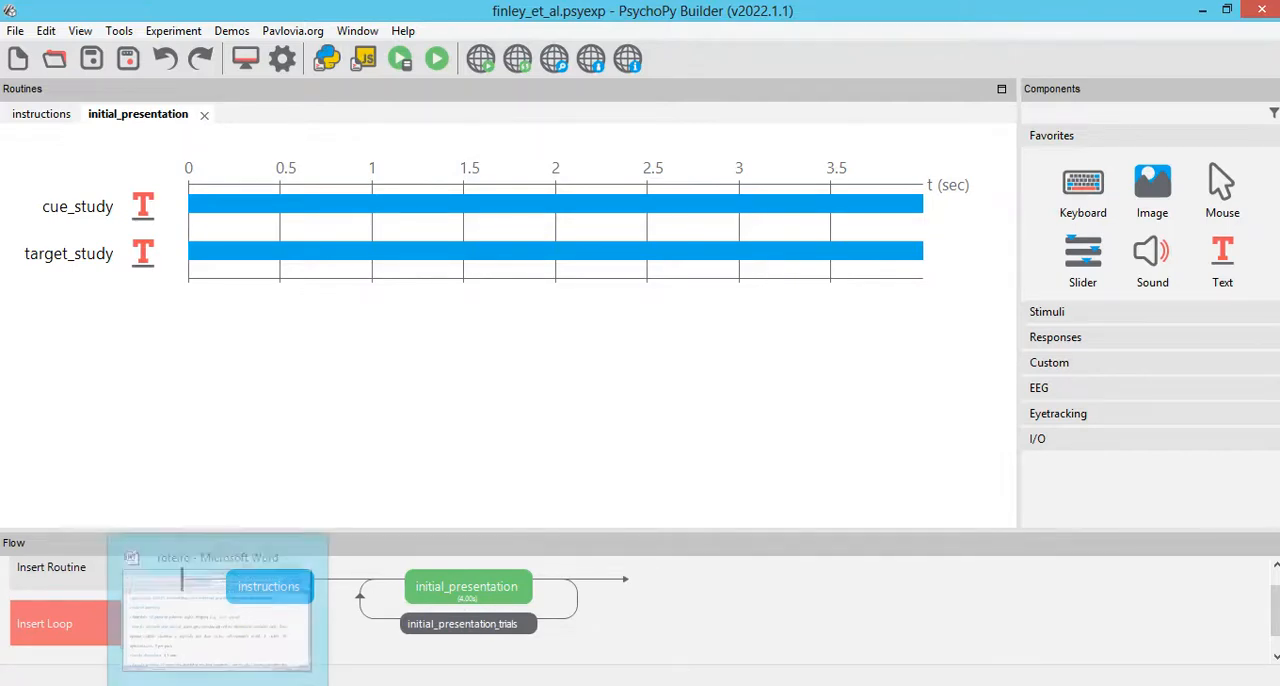
Step: Switch to the Finley et al. (2011) PDF in Foxit and highlight the passage describing the 1.5 min distractor task
left_click(214, 685)
mouse_move(286, 685)
left_click(275, 600)
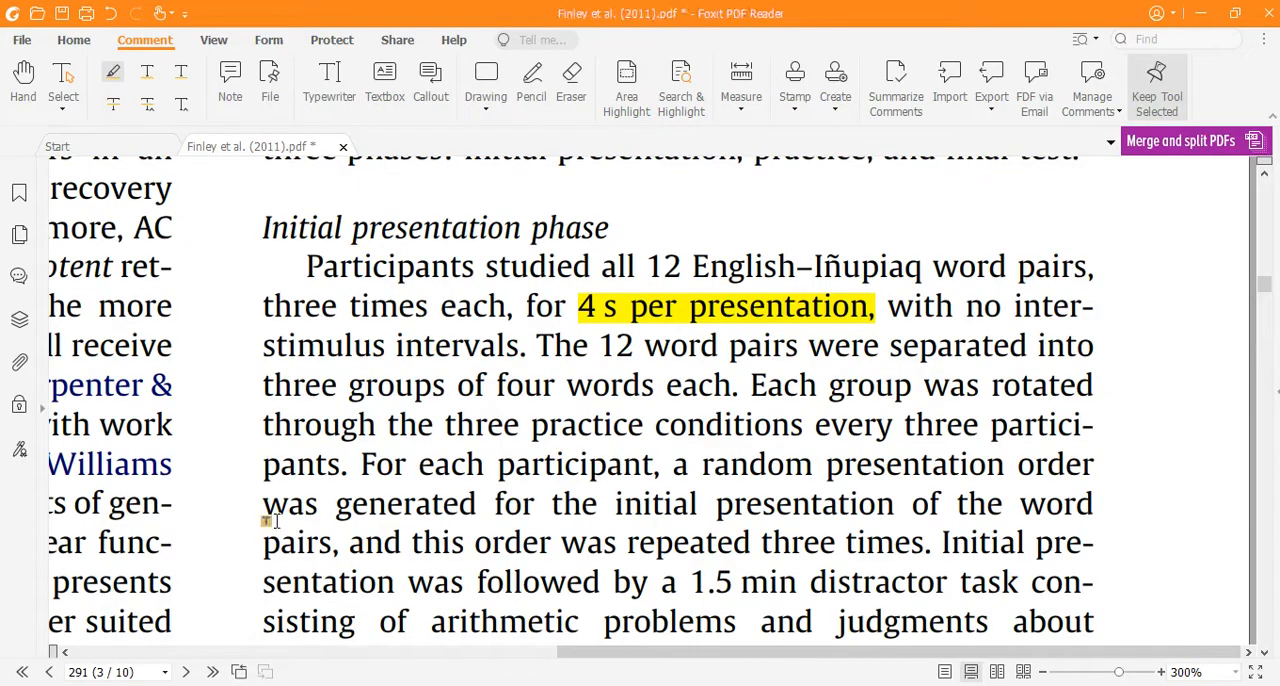
scroll(420, 480, "down", 2)
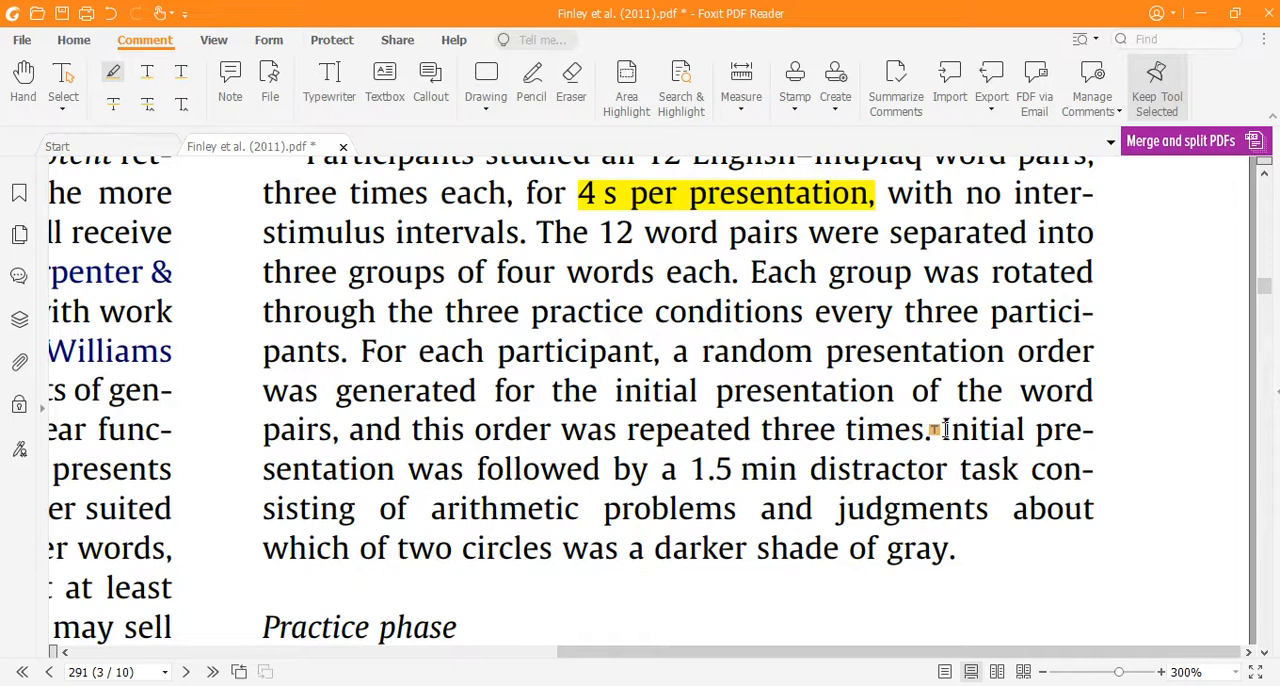
mouse_move(677, 469)
left_mouse_down()
mouse_move(903, 457)
mouse_move(651, 466)
mouse_move(710, 510)
mouse_move(834, 508)
mouse_move(986, 551)
mouse_move(961, 553)
left_mouse_up()
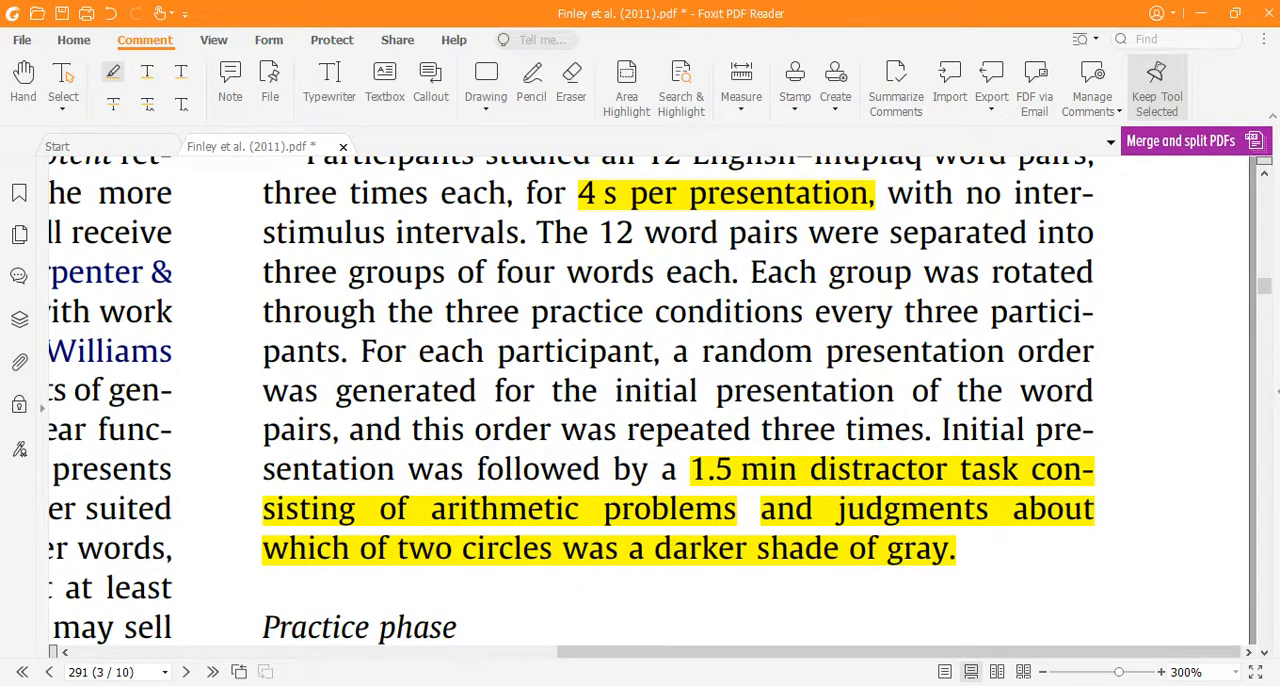
Step: Switch back to PsychoPy Builder and insert a new blank routine named distractor after the initial_presentation_trials loop
left_click(755, 600)
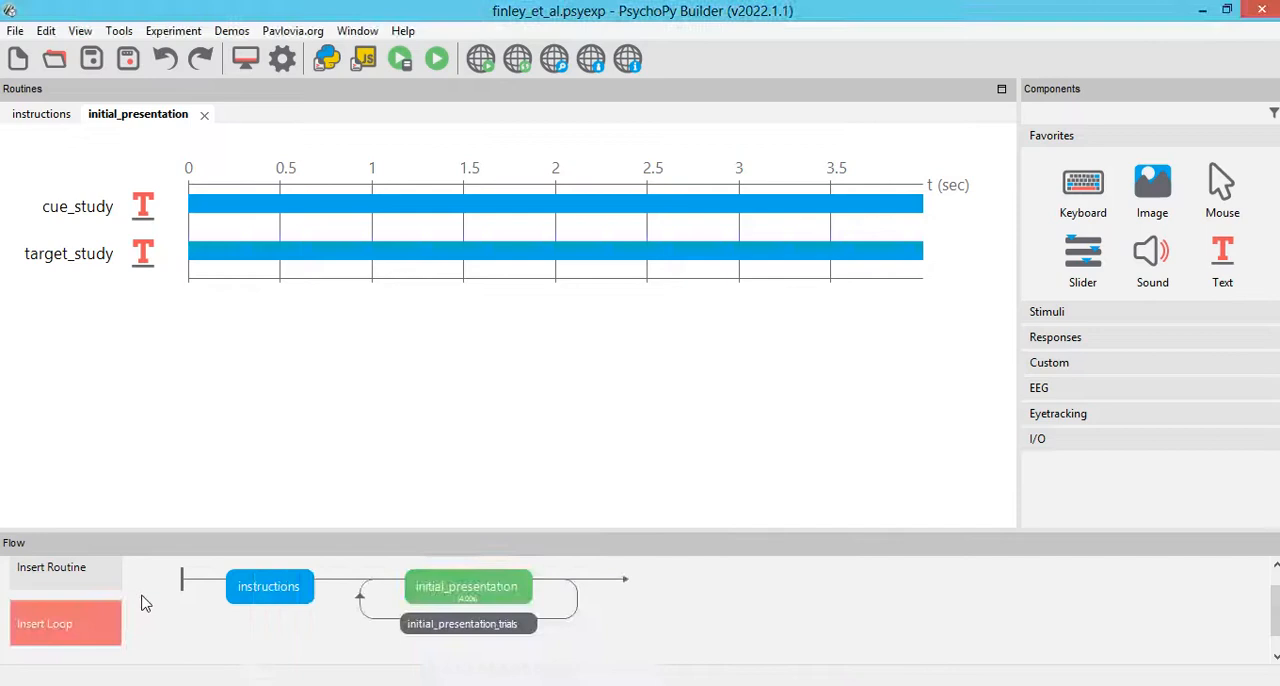
left_click(94, 571)
left_click(97, 629)
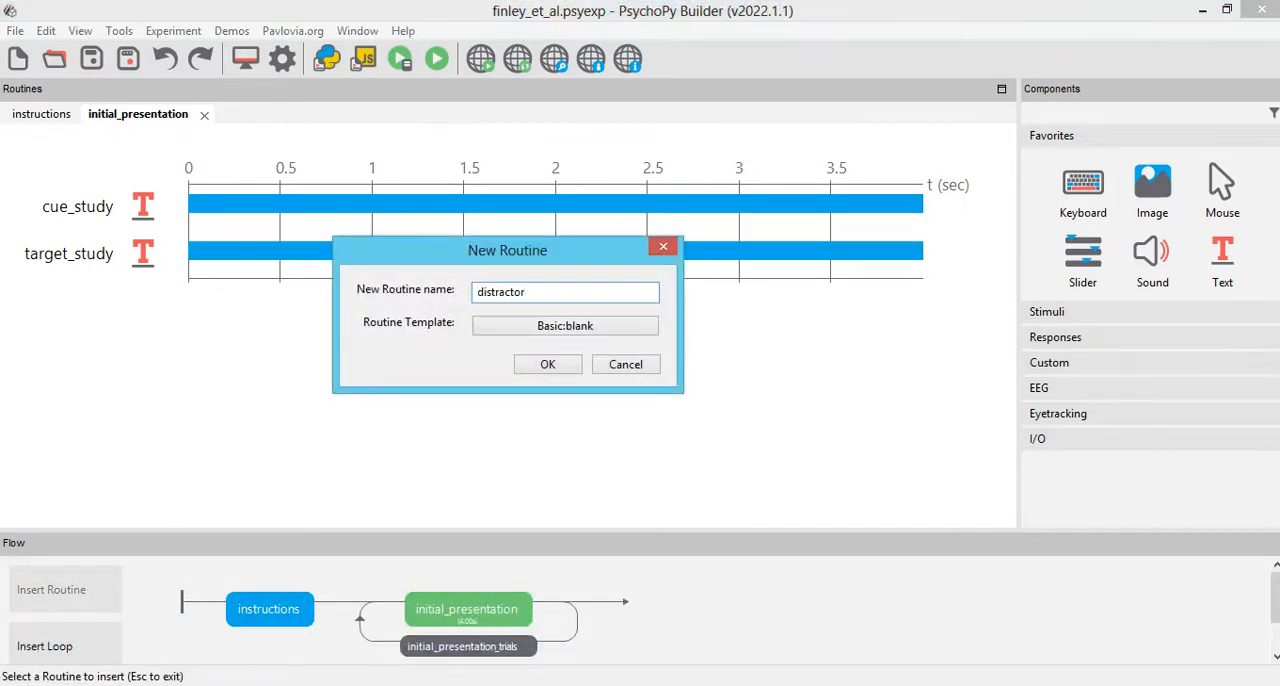
left_click(548, 366)
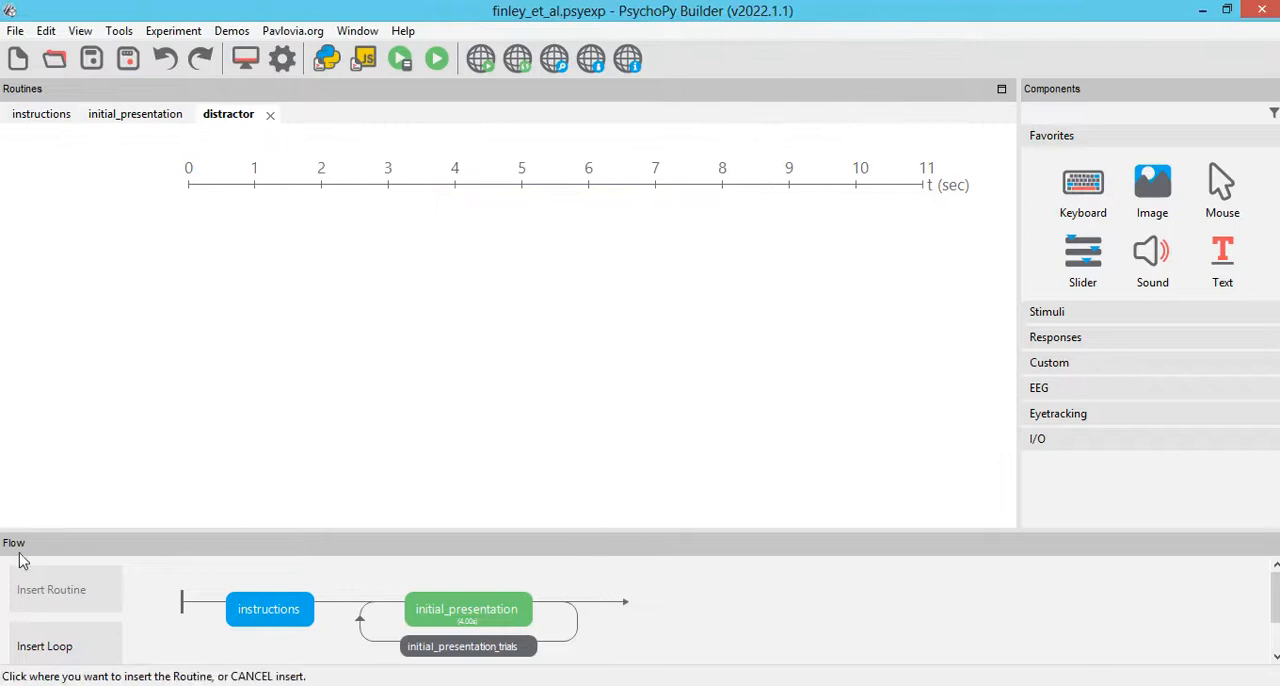
left_click(608, 612)
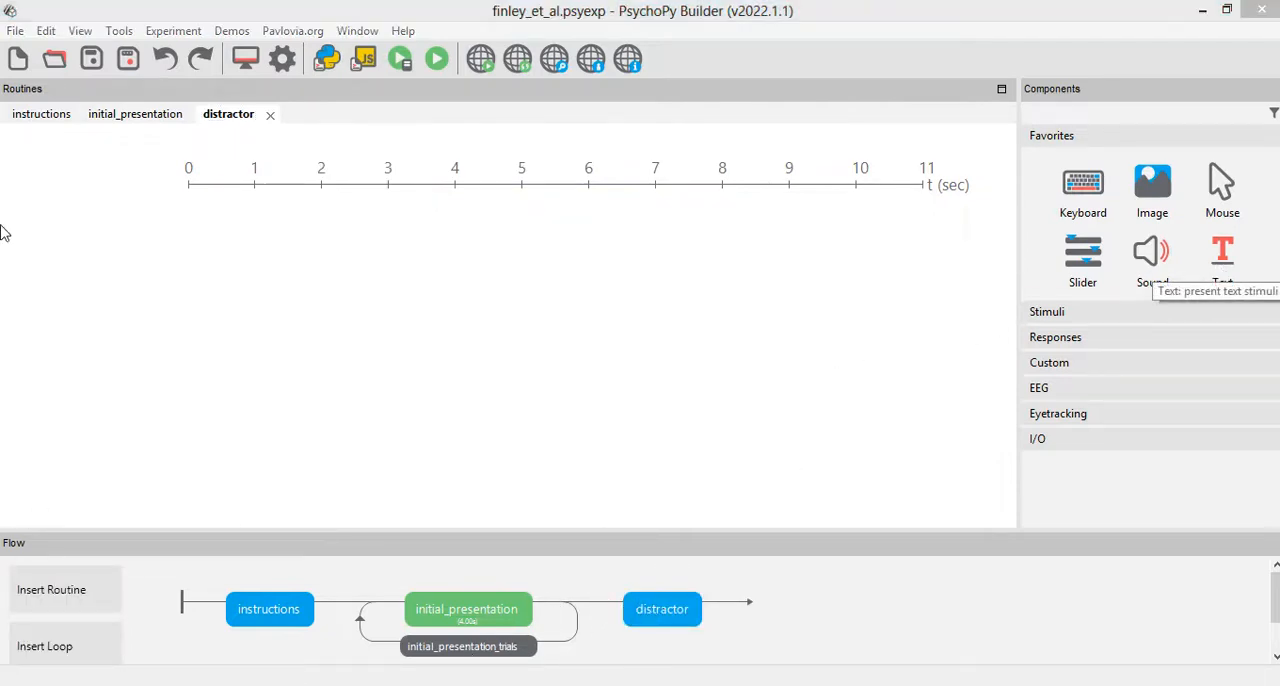
Step: Add a text component named distractor_msg with text $timer set every frame and an empty stop duration
type("distractor_msg")
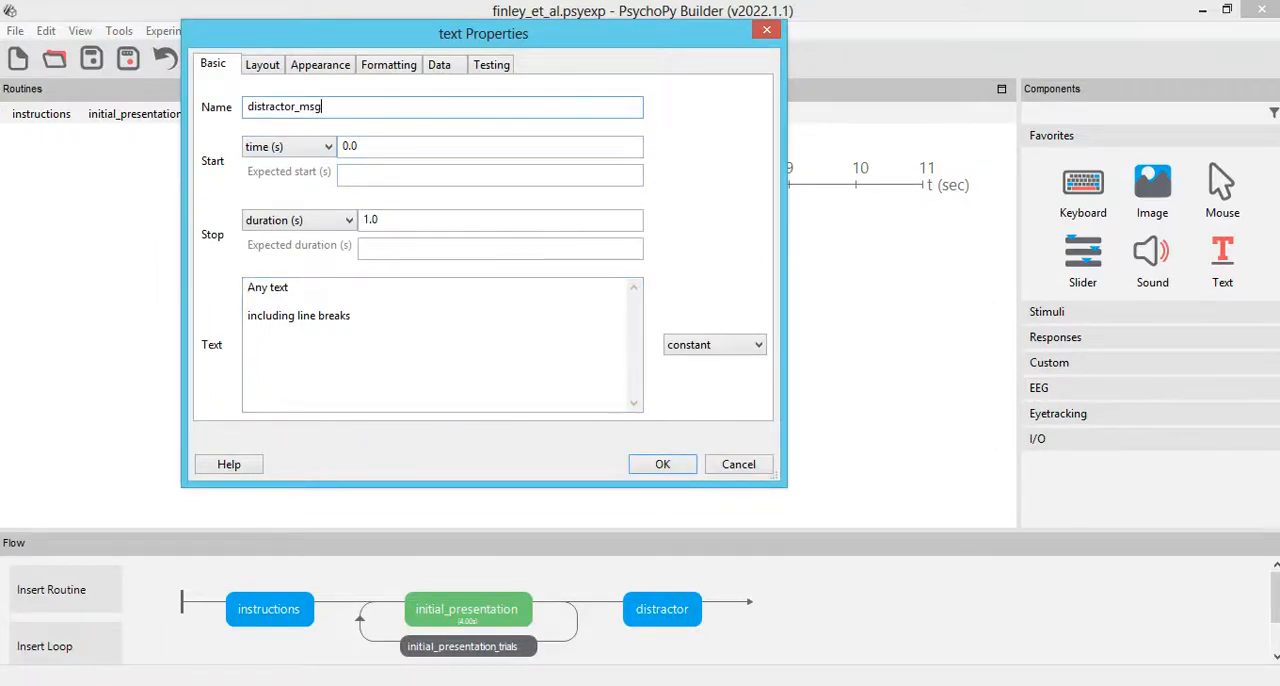
key("Tab")
type("$timer")
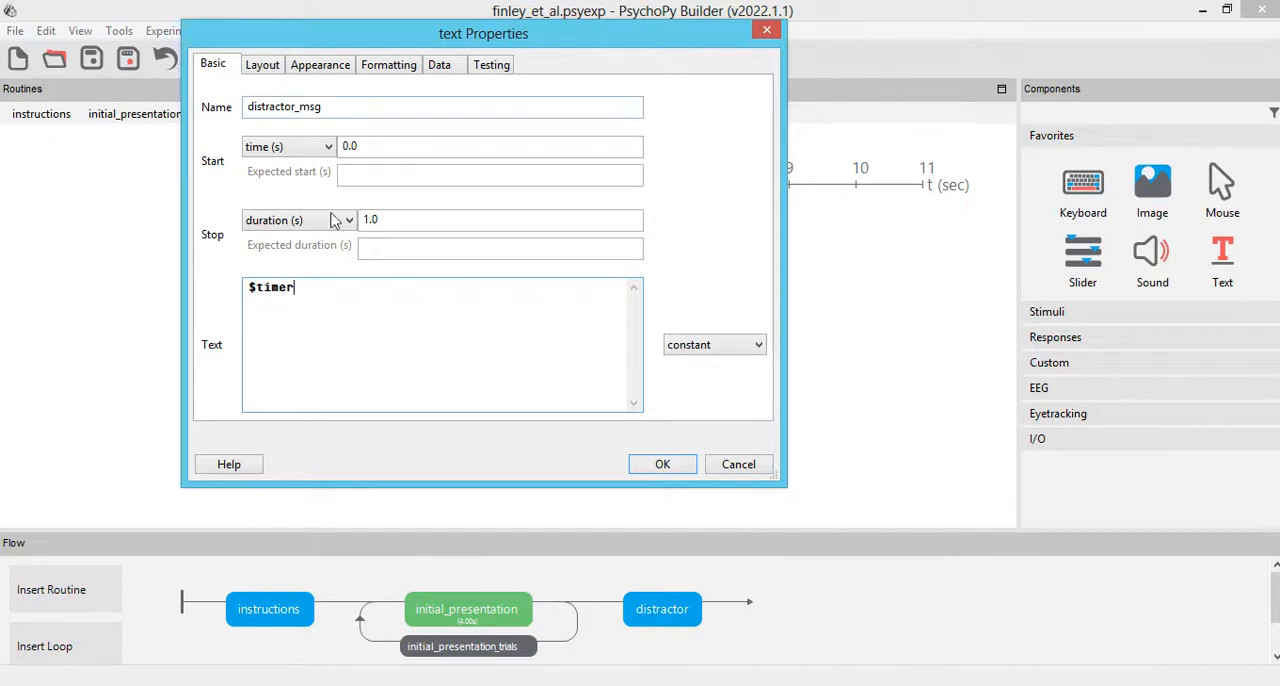
double_click(443, 217)
key("BackSpace")
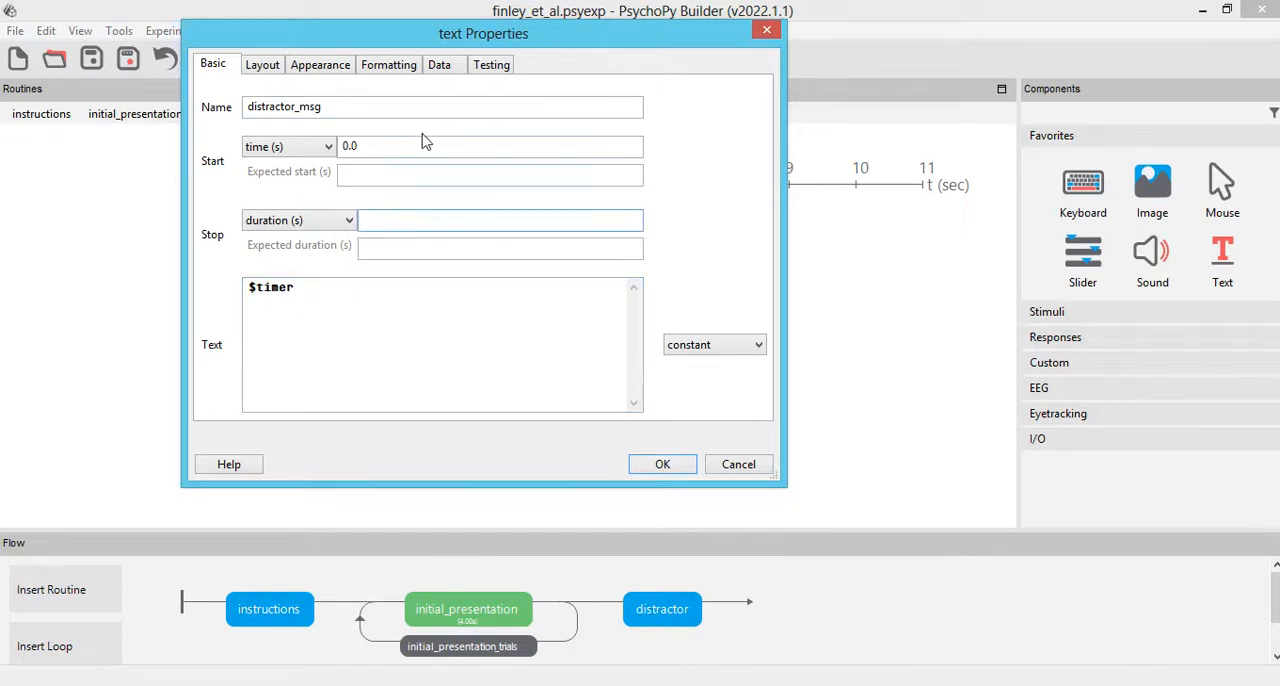
left_click(710, 345)
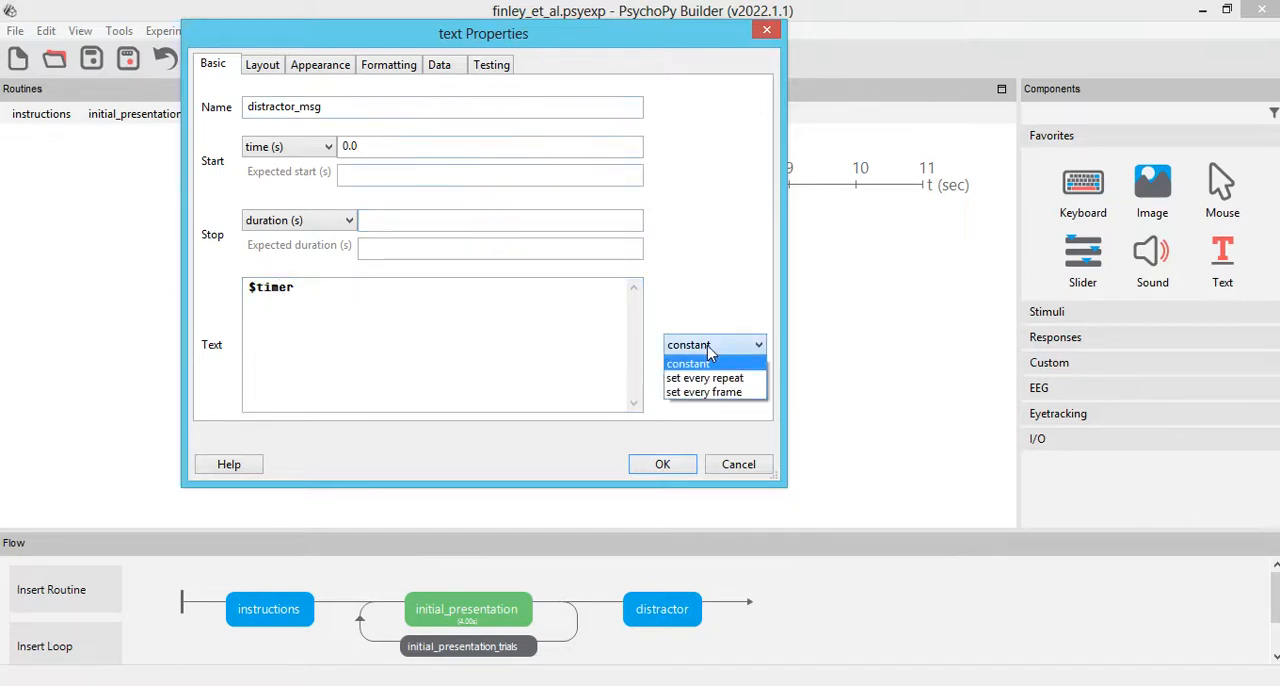
left_click(726, 392)
Step: Set distractor_msg's spatial units to norm and its wrap width to 1.8
left_click(262, 65)
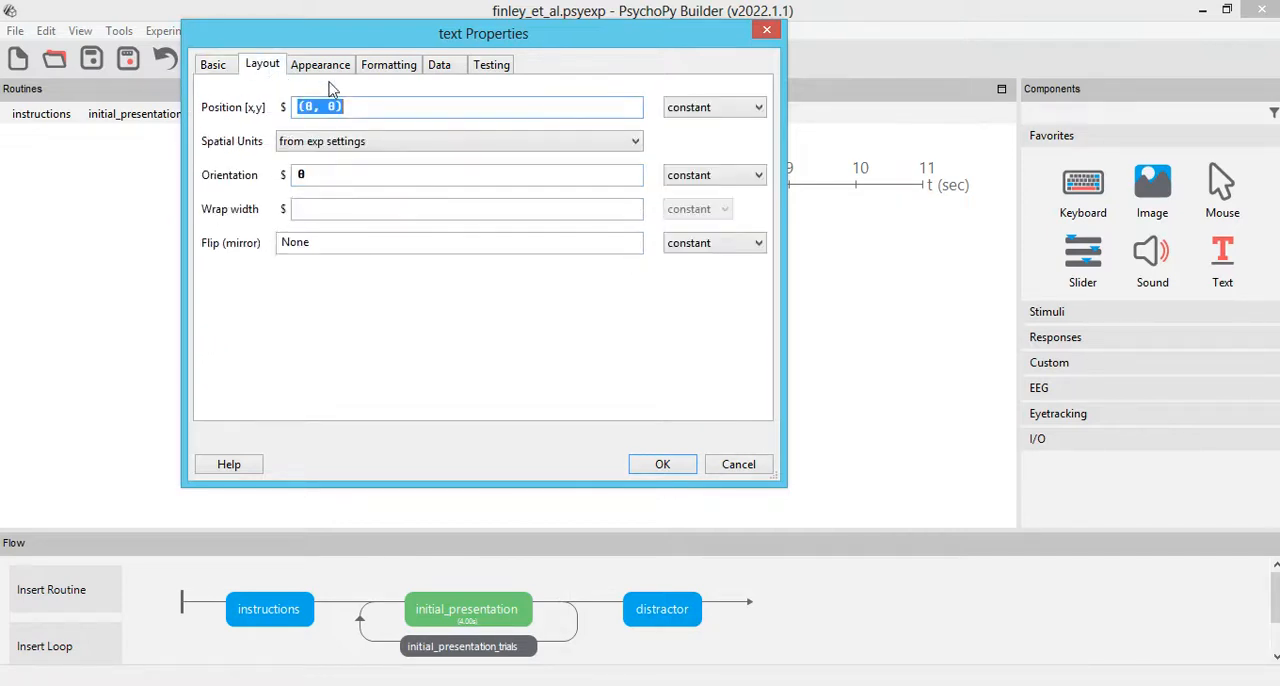
left_click(345, 146)
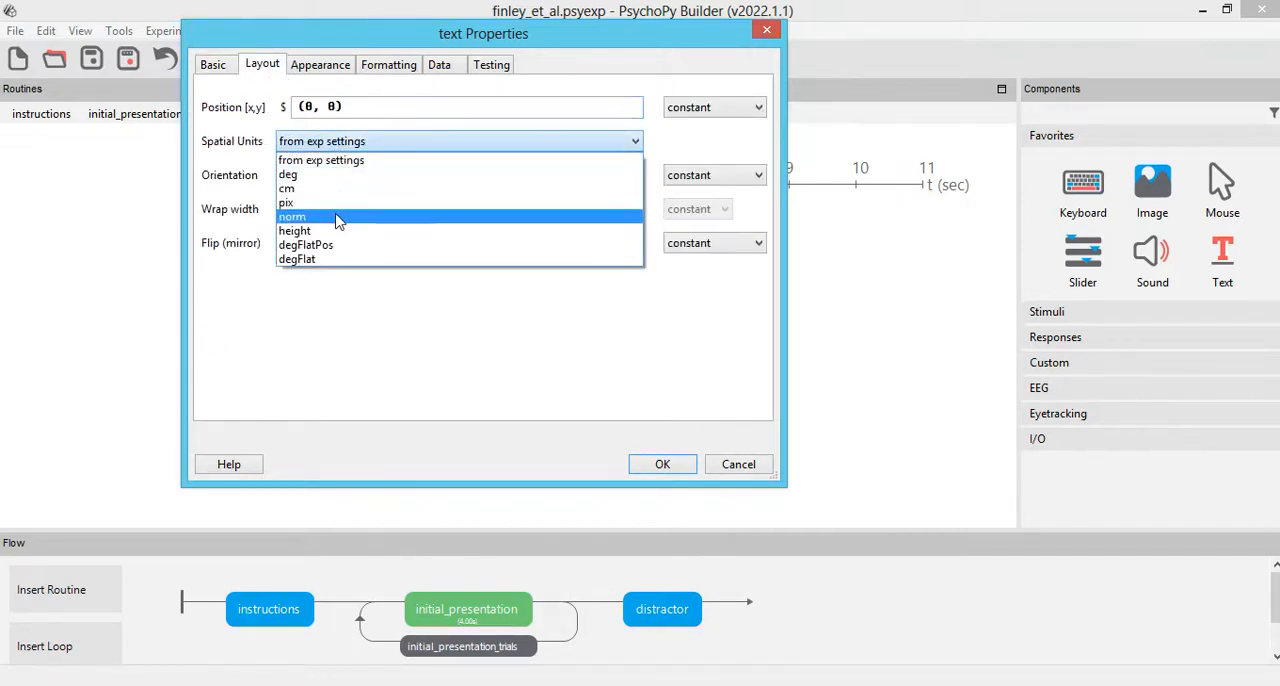
left_click(337, 217)
left_click(325, 209)
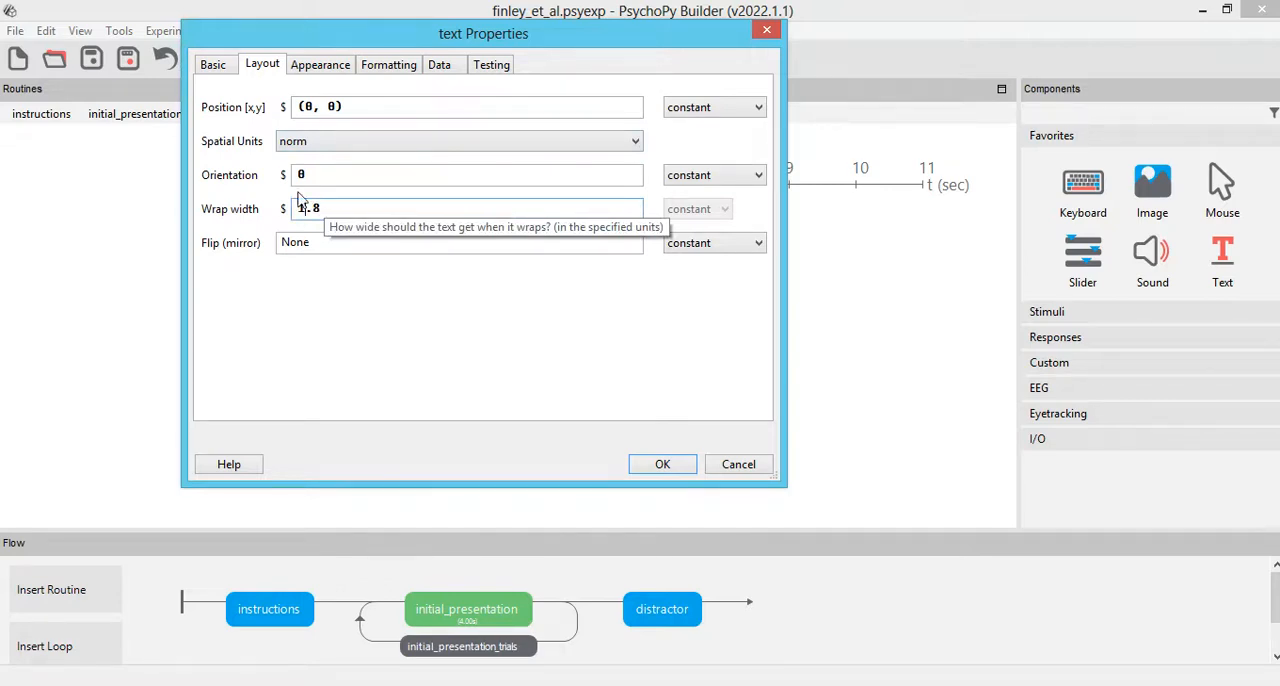
Step: Set distractor_msg's font to Times New Roman and accept the component's properties
left_click(320, 65)
left_click(388, 65)
type("Times New Roman")
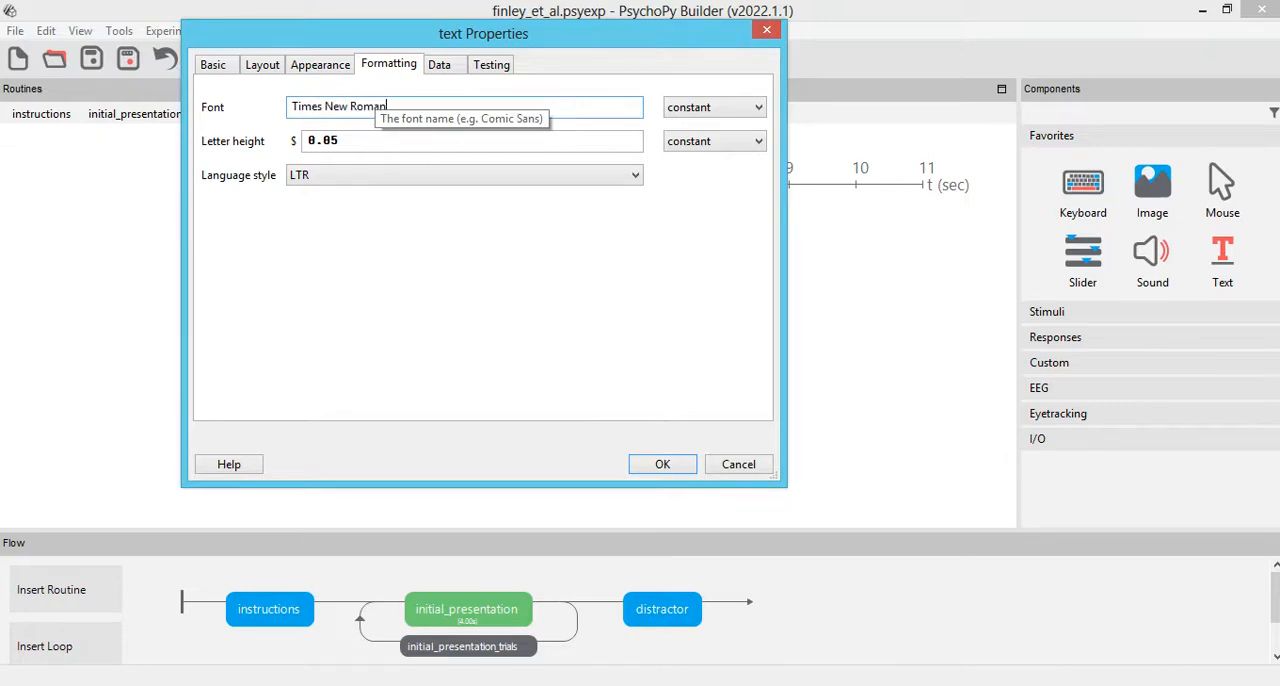
left_click(216, 66)
left_click_drag(344, 297, 200, 298)
left_click(311, 298)
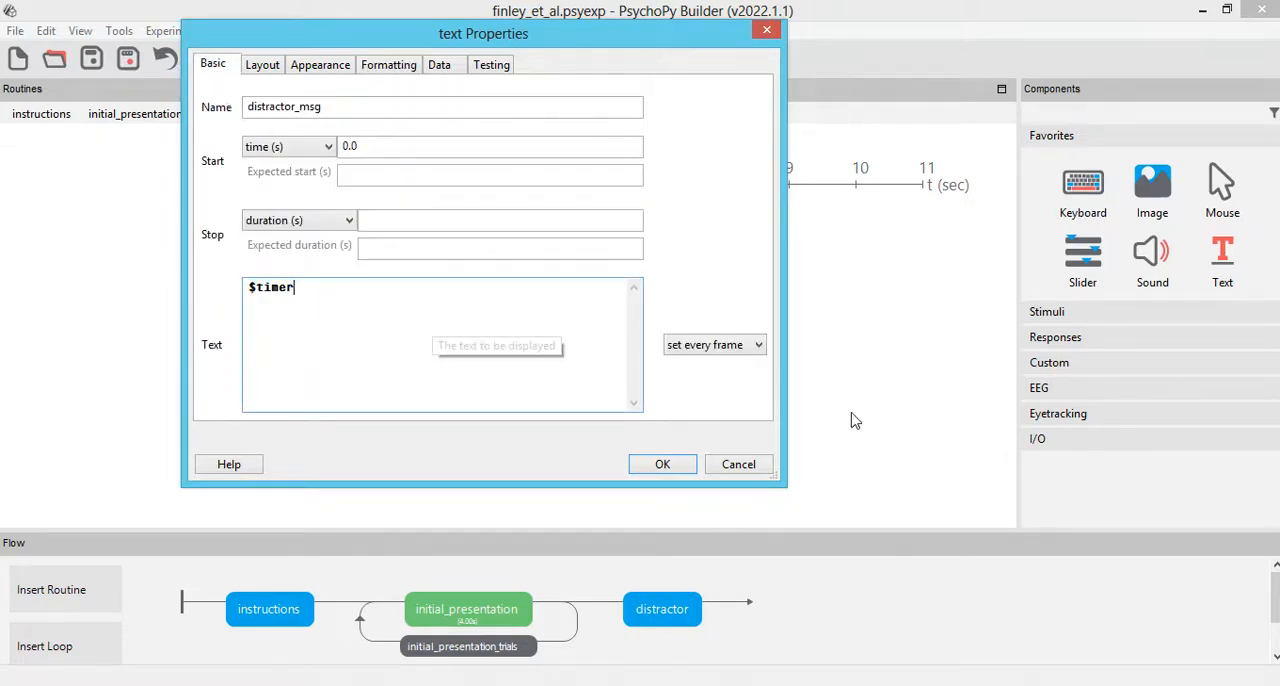
left_click(662, 464)
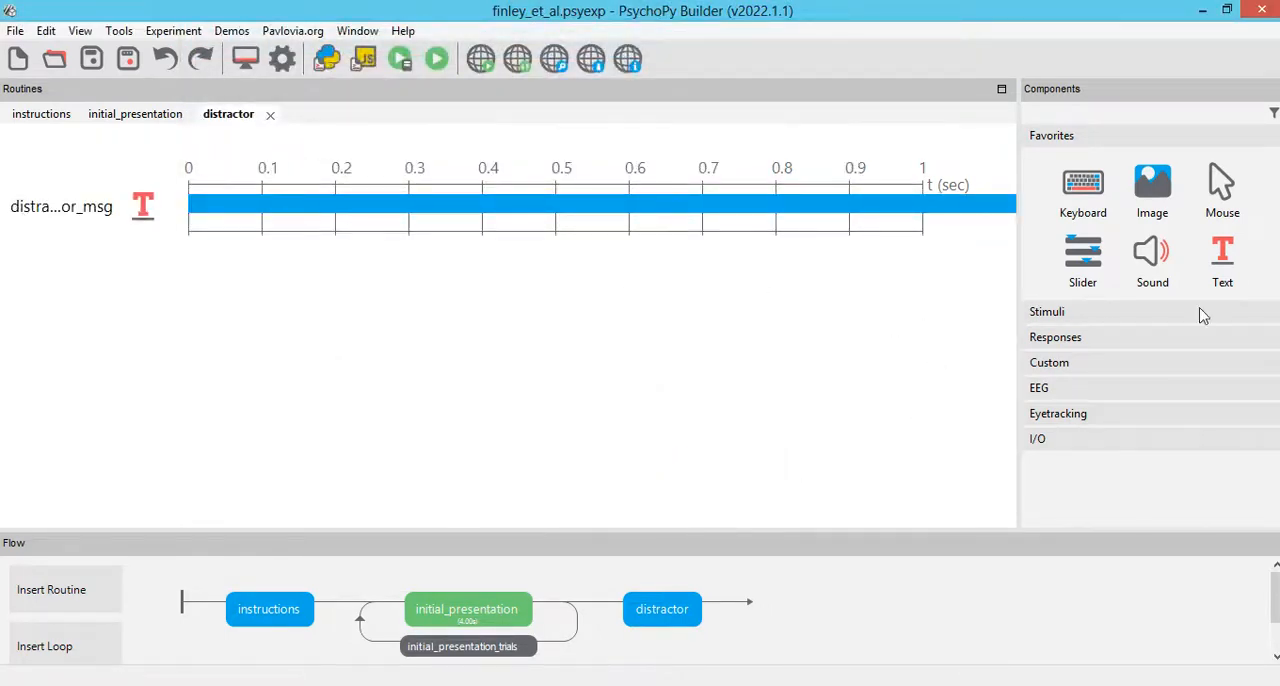
Step: Add a code component named distractor_code to the distractor routine with code type Py
left_click(1066, 366)
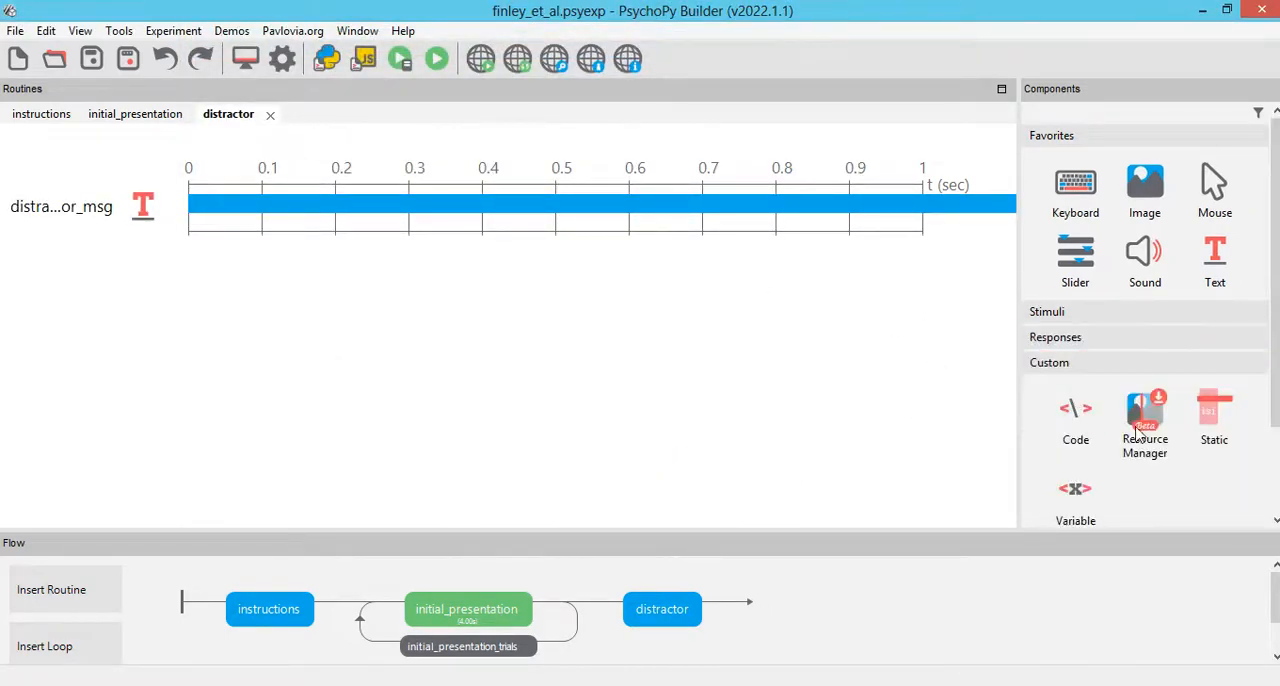
left_click(1062, 416)
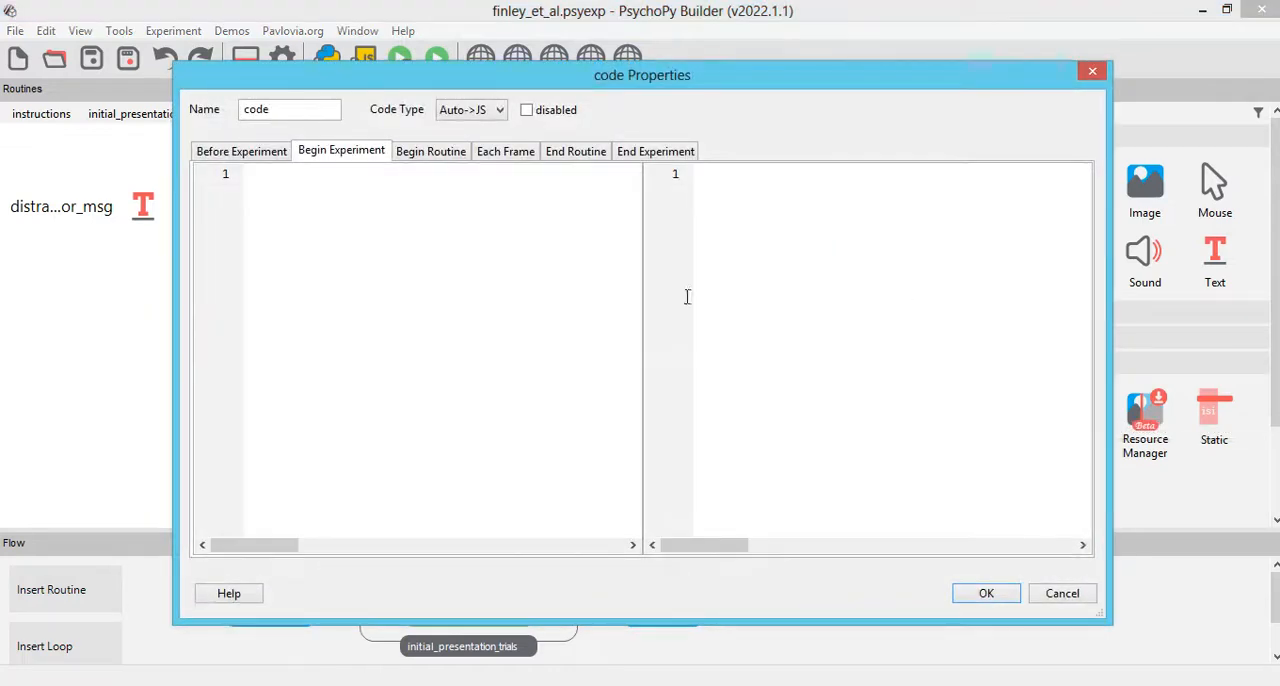
type("f")
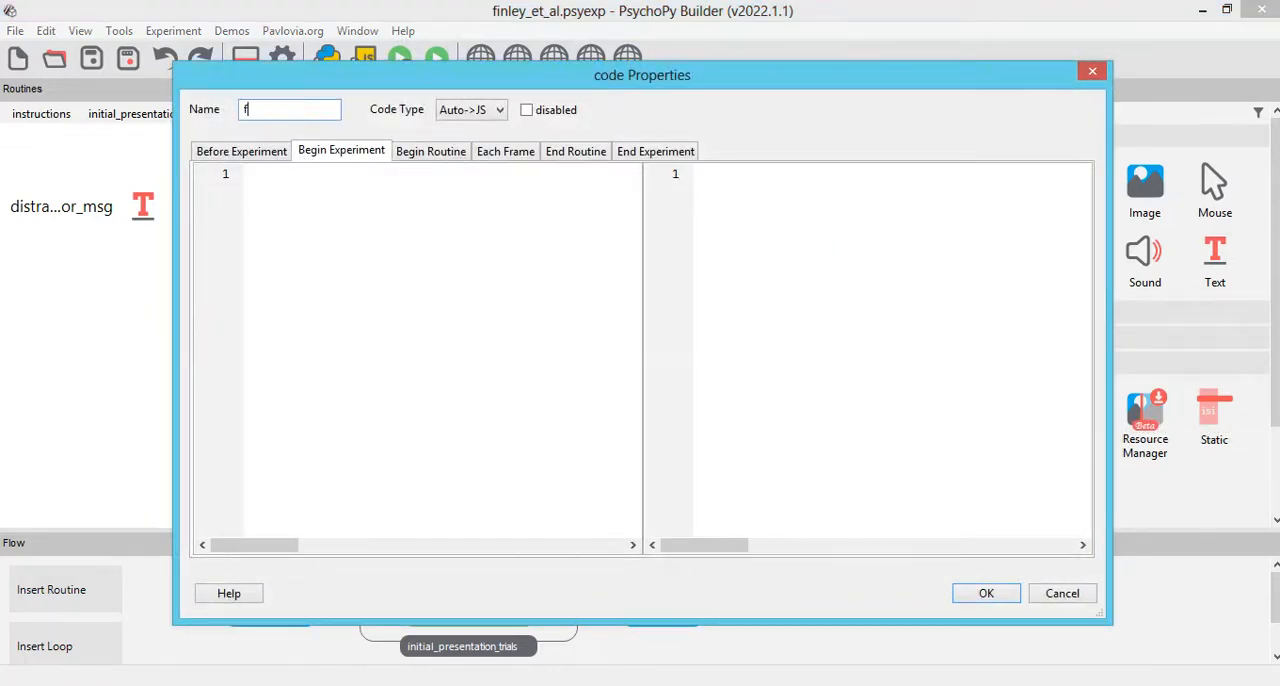
type("distractor_code")
left_click(462, 113)
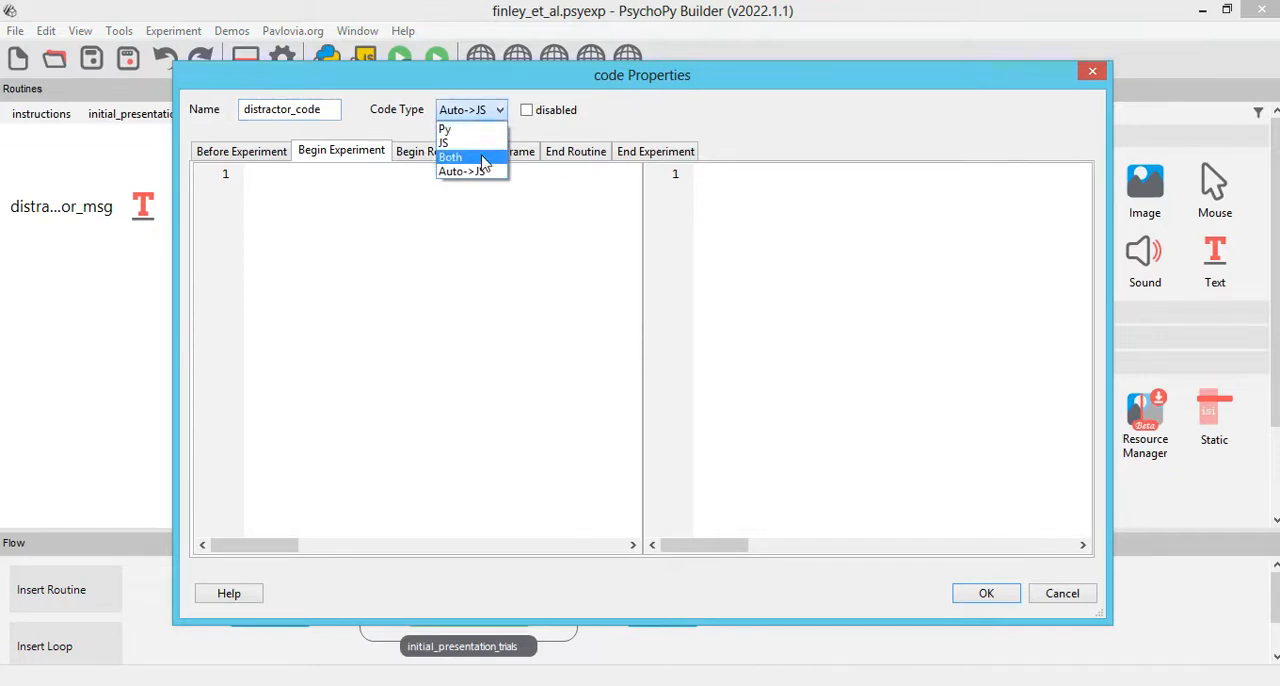
left_click(445, 131)
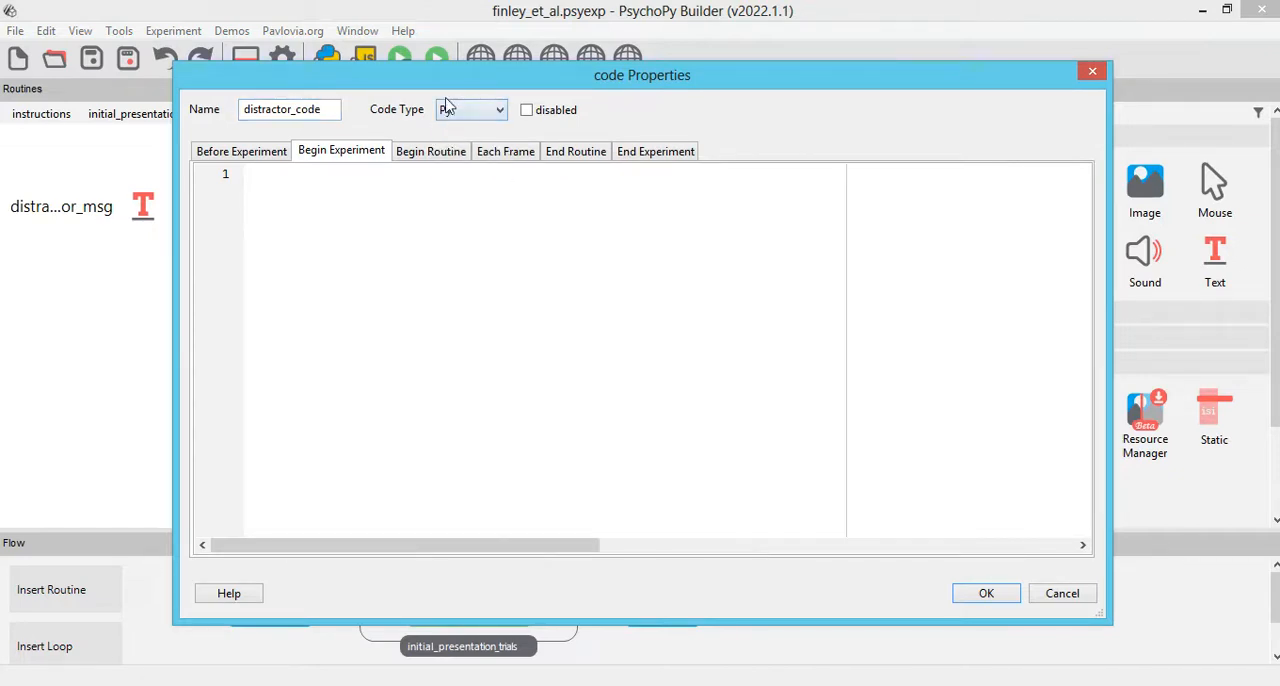
Step: In the distractor code's Begin Routine section, write clock = core.ClockCountdowntimer()
left_click(428, 151)
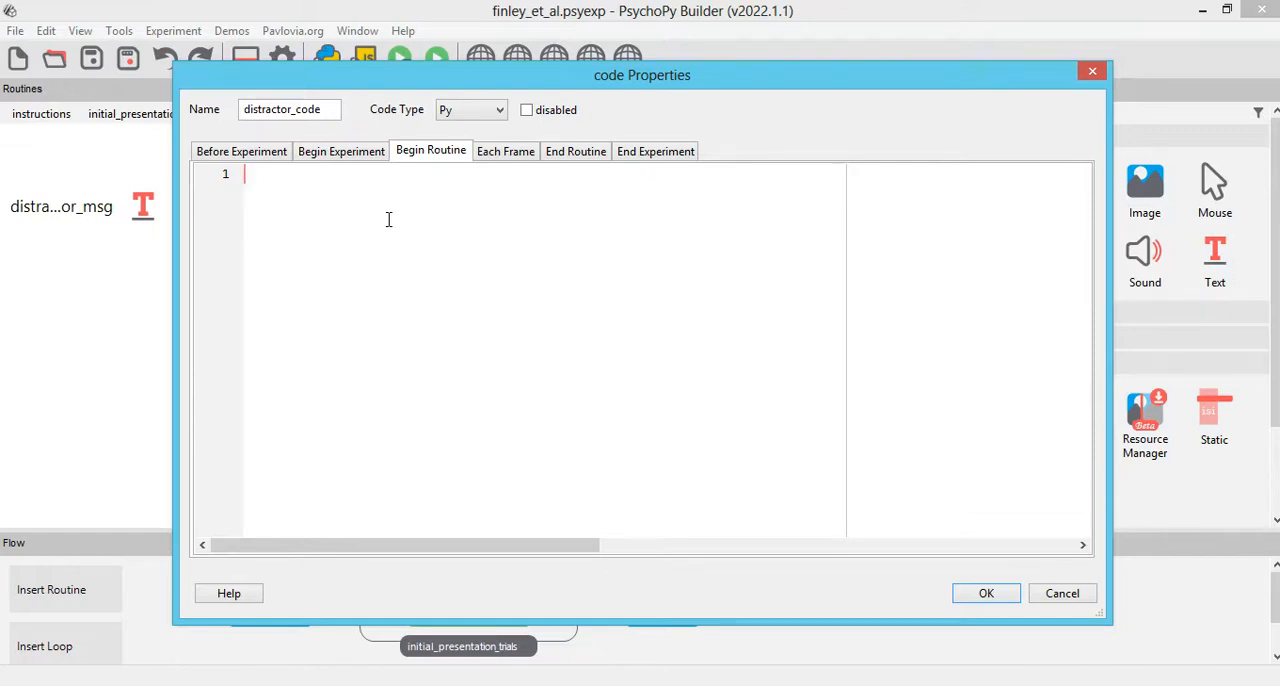
type("clock = core.ClockCount")
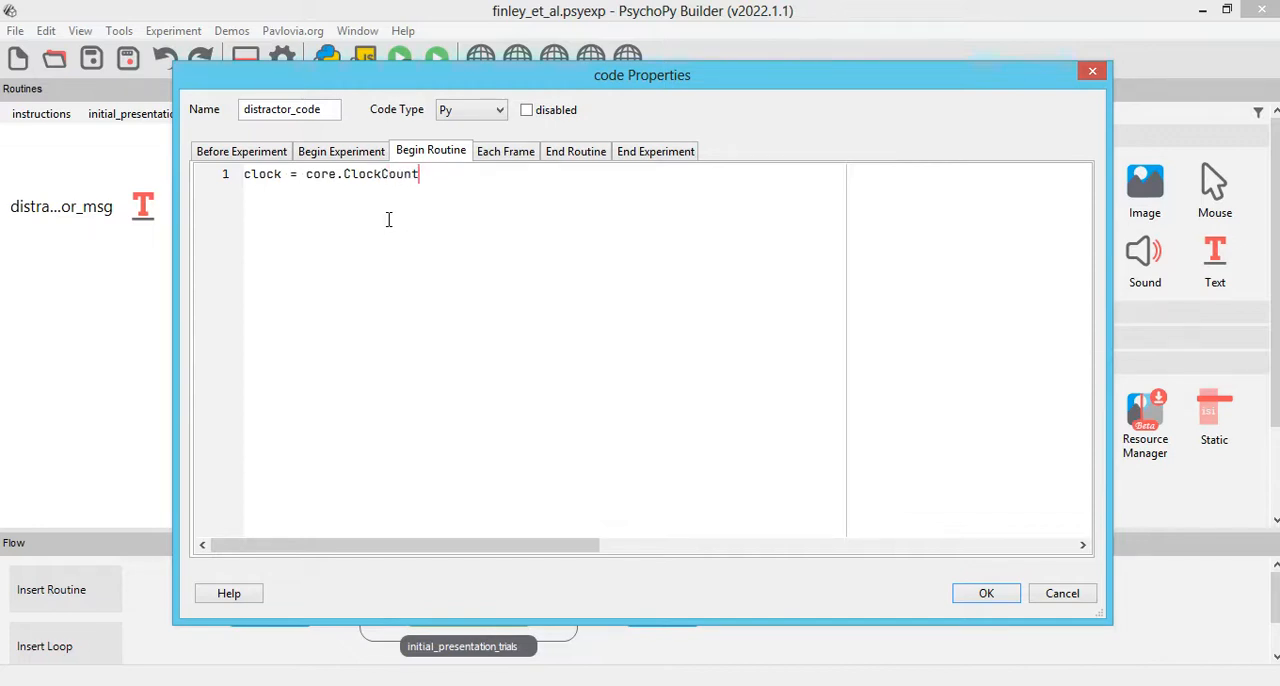
type("downtimer()")
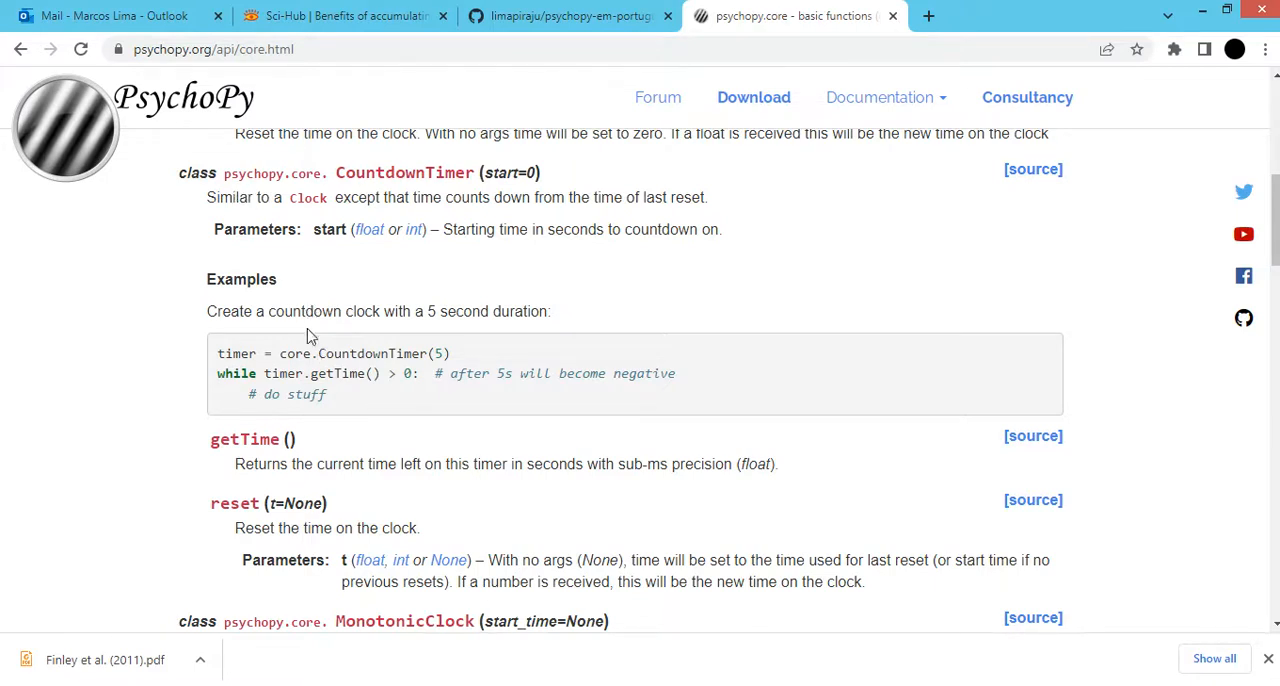
Step: Copy the class name CountdownTimer from the psychopy.core documentation example and move distractor_code to the top of the distractor routine
left_click_drag(318, 353, 428, 356)
key("ctrl+c")
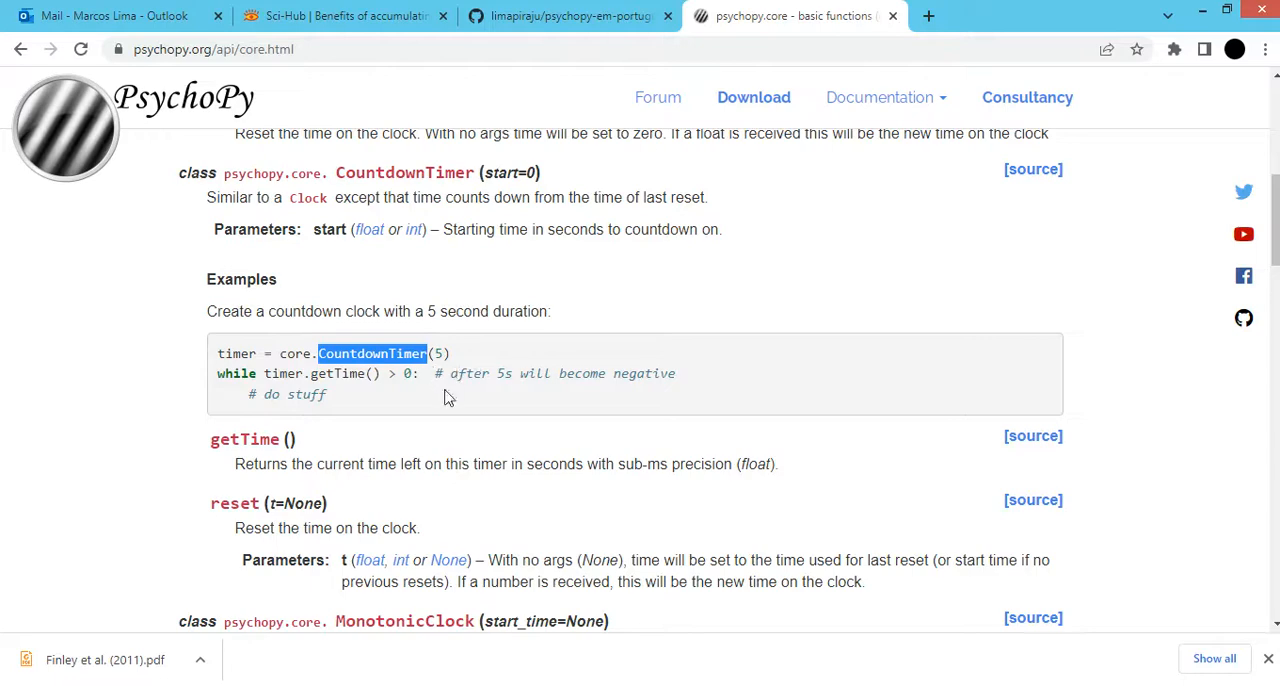
left_click(1200, 16)
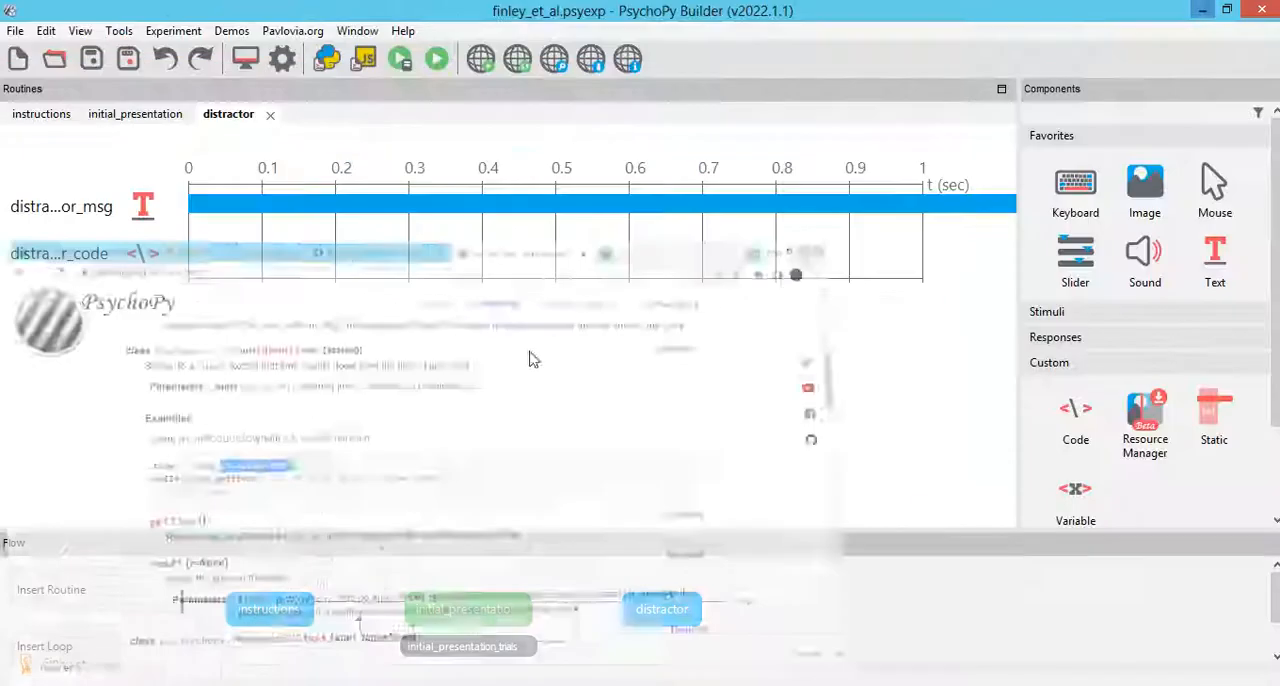
right_click(149, 258)
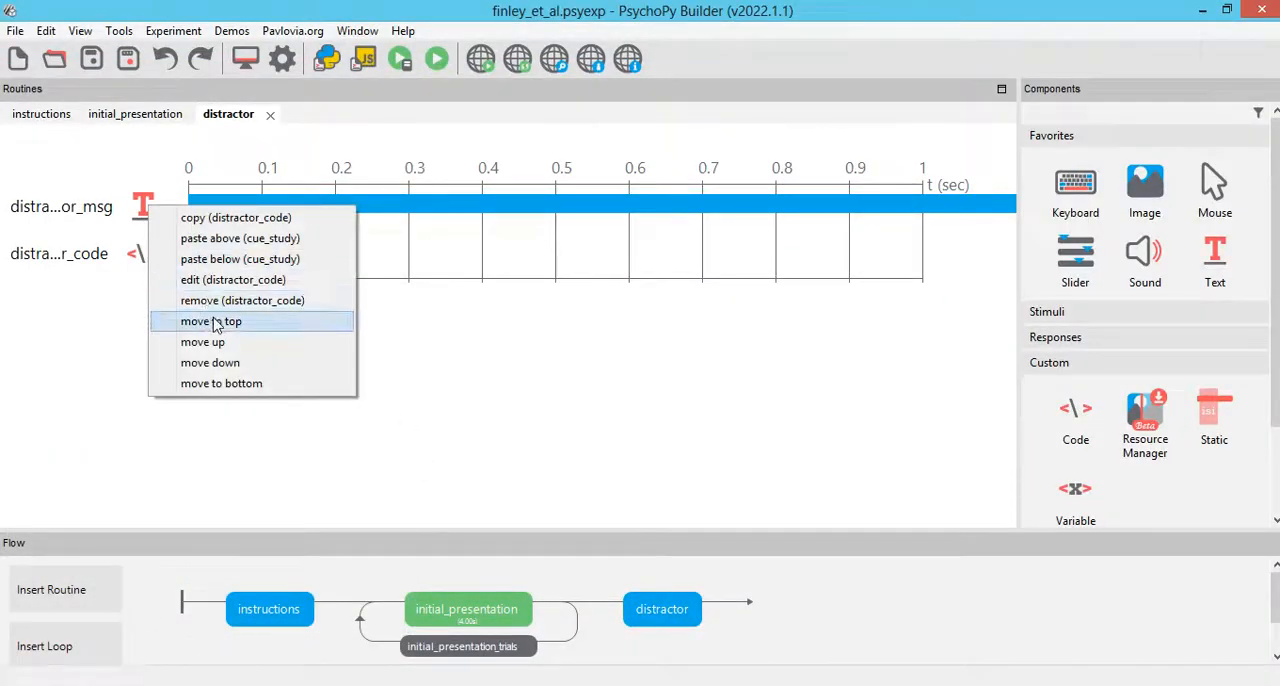
left_click(211, 321)
Step: Replace the mistyped class name in distractor_code's Begin Routine line so it reads clock = core.CountdownTimer()
left_click(145, 208)
left_click(531, 173)
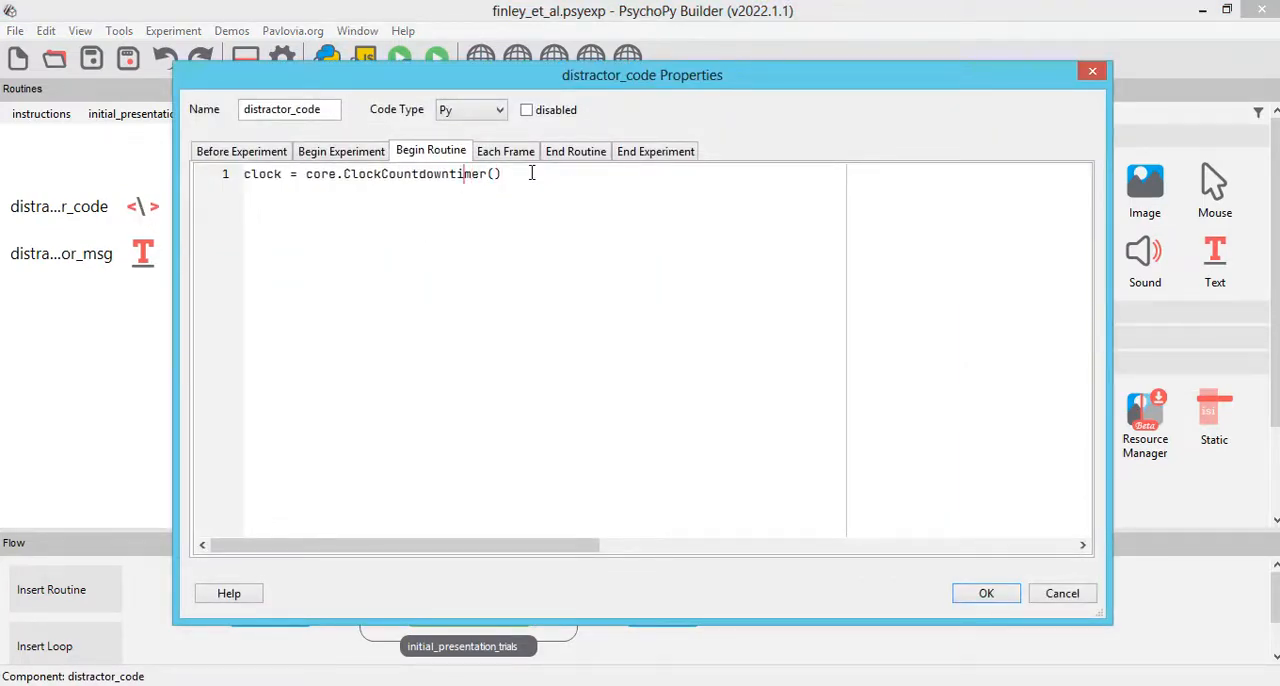
key("ctrl+v")
key("shift+Right")
key("shift+Right")
key("shift+Right")
key("shift+Right")
key("shift+Right")
key("shift+Right")
key("shift+Right")
key("shift+Right")
key("shift+Right")
key("shift+Right")
key("shift+Right")
key("shift+Right")
key("shift+Right")
key("shift+Right")
key("shift+Right")
key("shift+Right")
key("shift+Right")
key("shift+Right")
key("shift+Right")
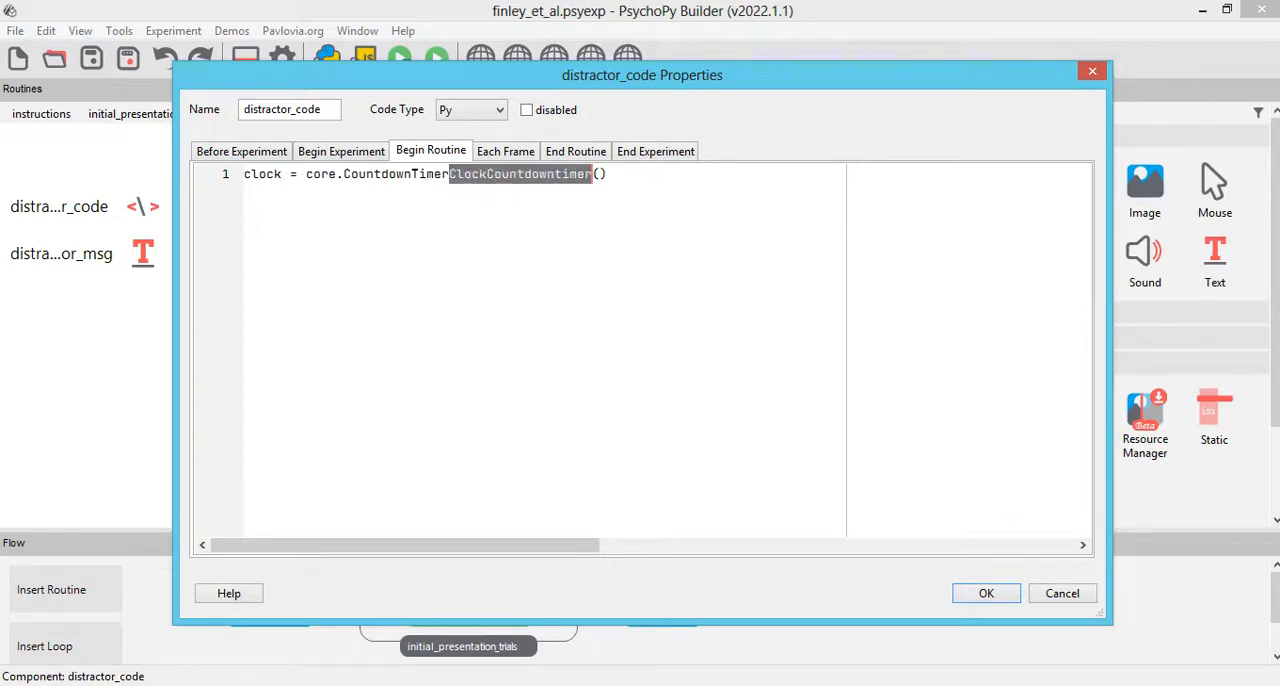
key("Delete")
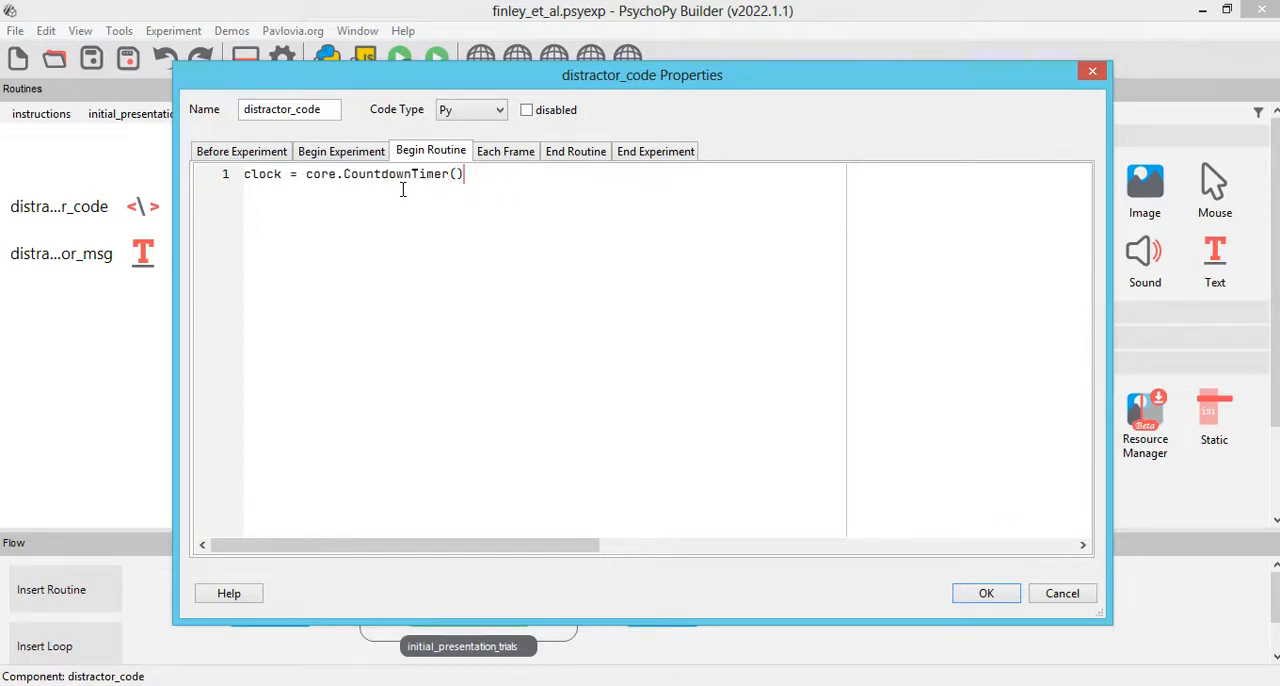
scroll(390, 198, "up", 5, "ctrl")
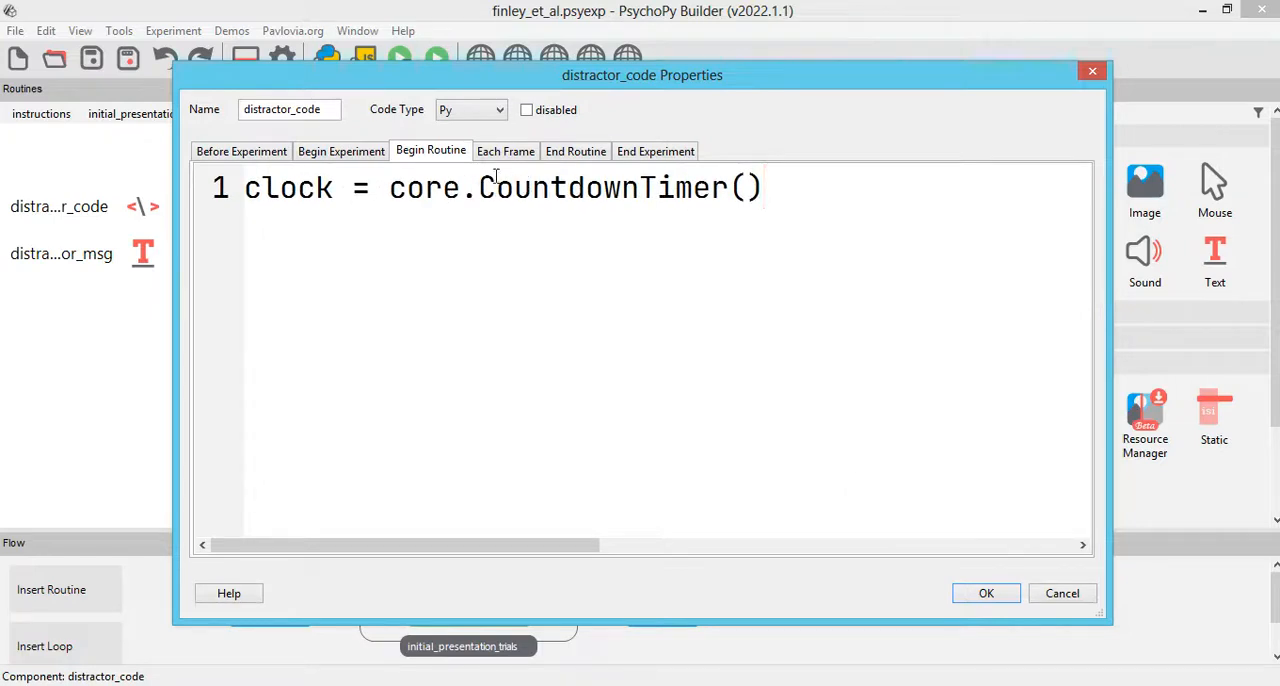
left_click_drag(341, 189, 176, 190)
left_click(322, 277)
Step: In distractor_code's Each Frame section, write timer = clock.getTime()
left_click(500, 152)
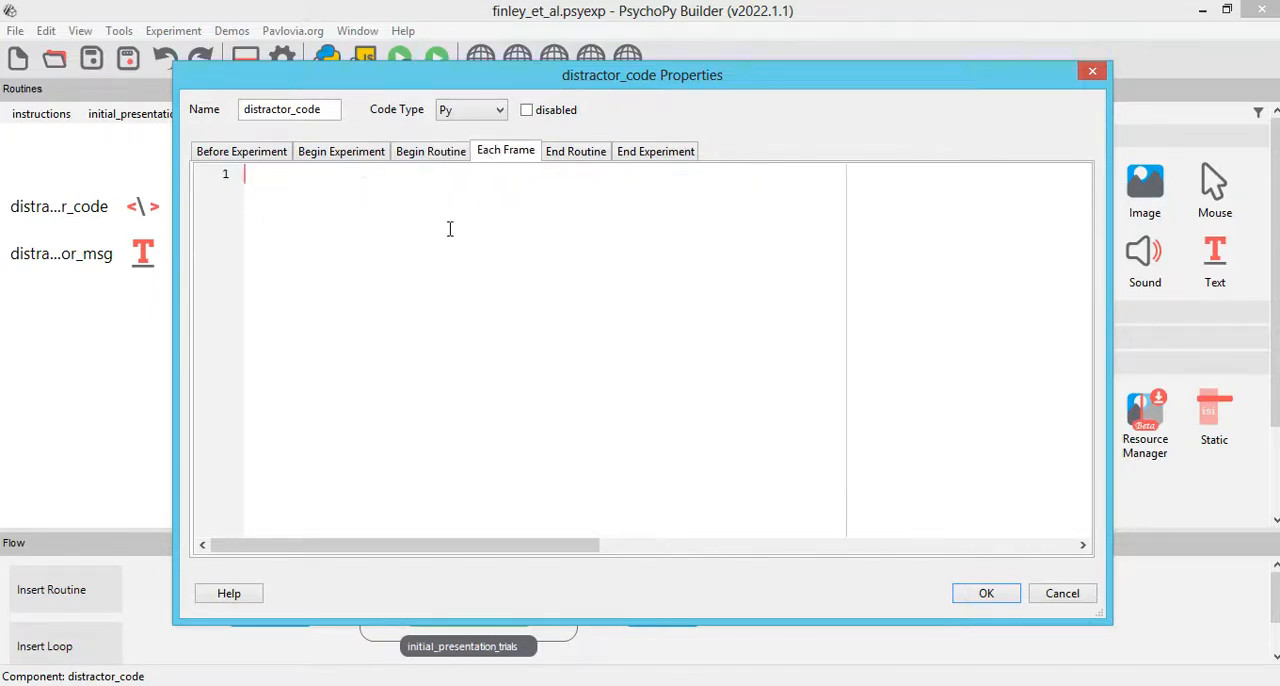
type("timer =")
scroll(459, 246, "up", 5)
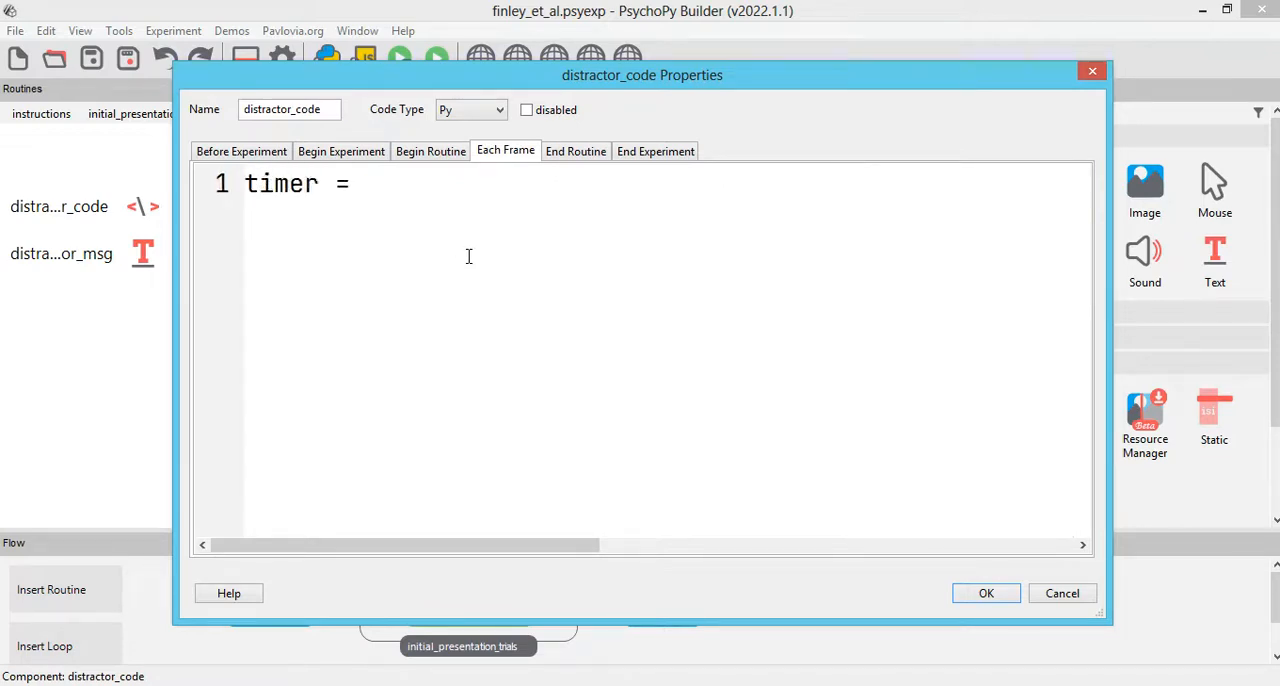
type("clock.getTime()")
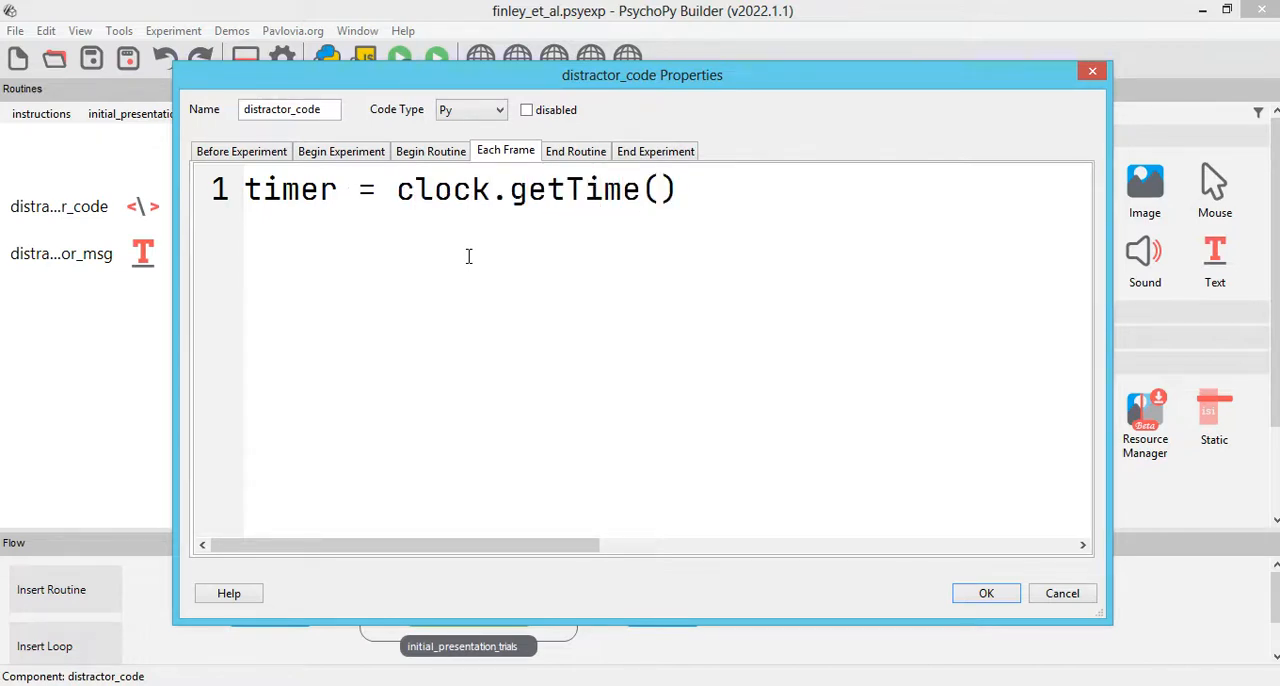
Step: Pass start = 10 as the argument of core.CountdownTimer in the Begin Routine code
left_click(430, 152)
left_click(745, 192)
type("start = 10")
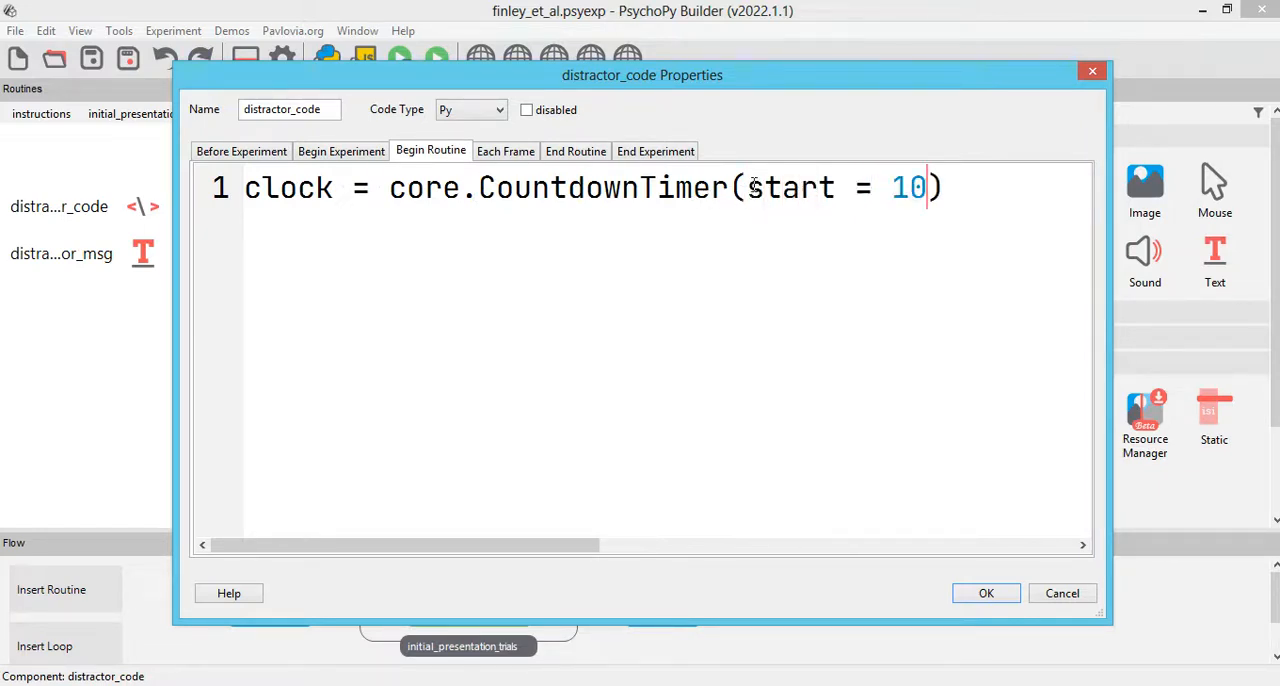
Step: Insert the comment "# start deveria começar com 90" above the CountdownTimer line in the Begin Routine code
key("Home")
key("Return")
key("Up")
type("# start ")
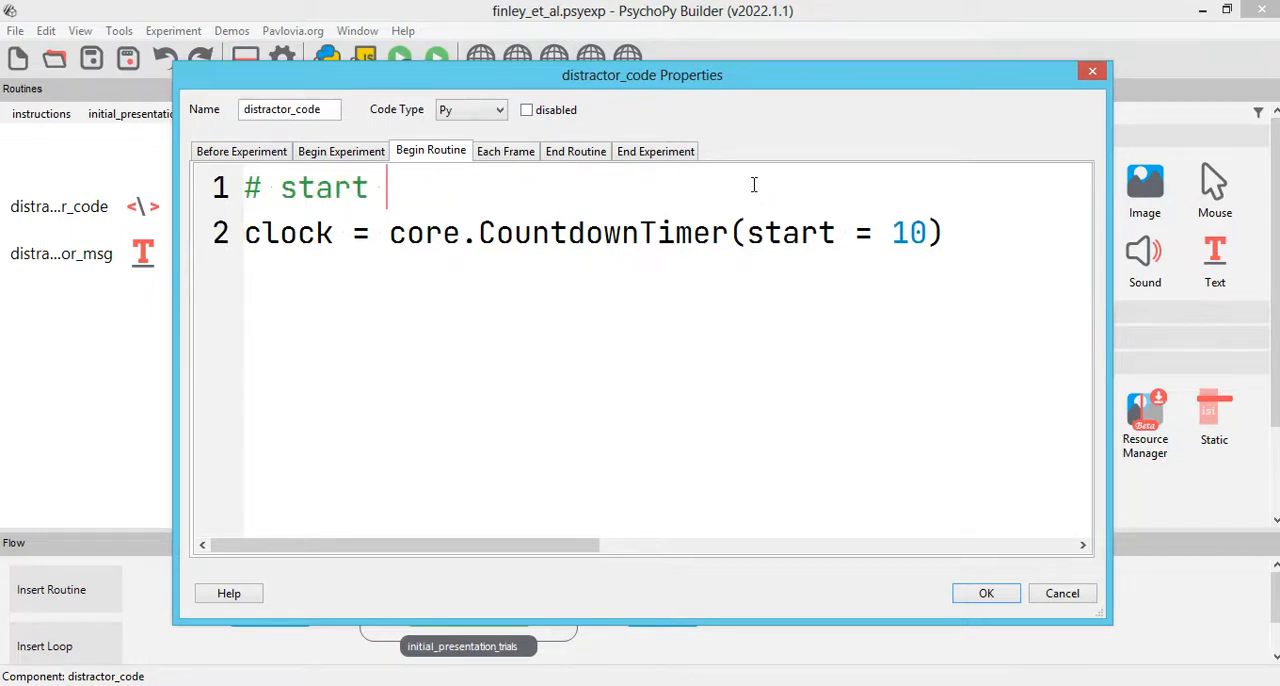
type("deveria começar com ")
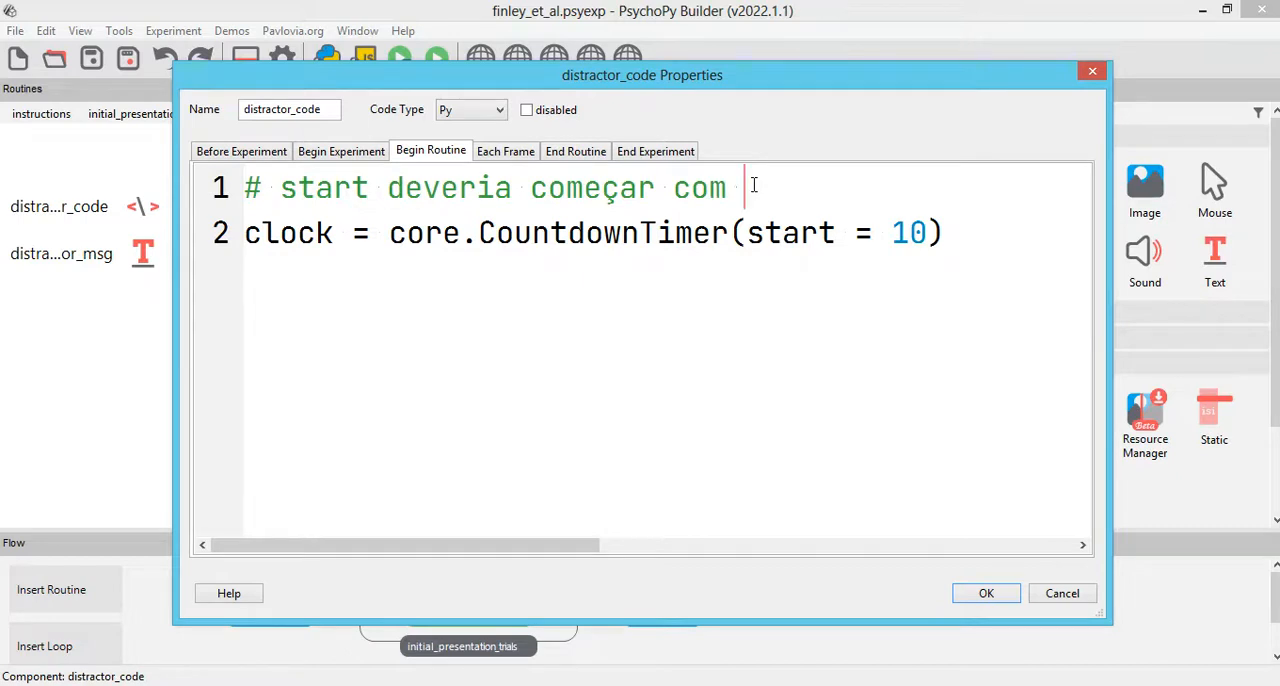
type("90")
left_click_drag(890, 232, 927, 232)
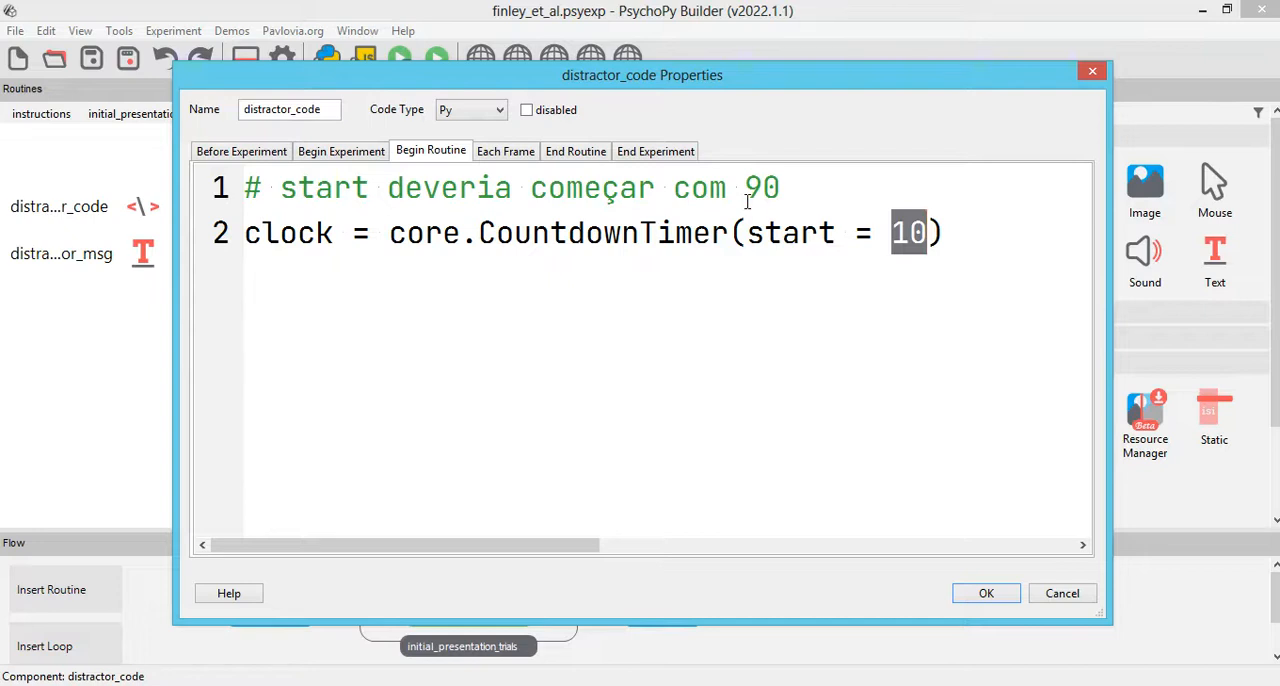
Step: Wrap clock.getTime() in int() in the timer line of the Each Frame code
left_click(530, 152)
left_click(722, 200)
left_click(387, 188)
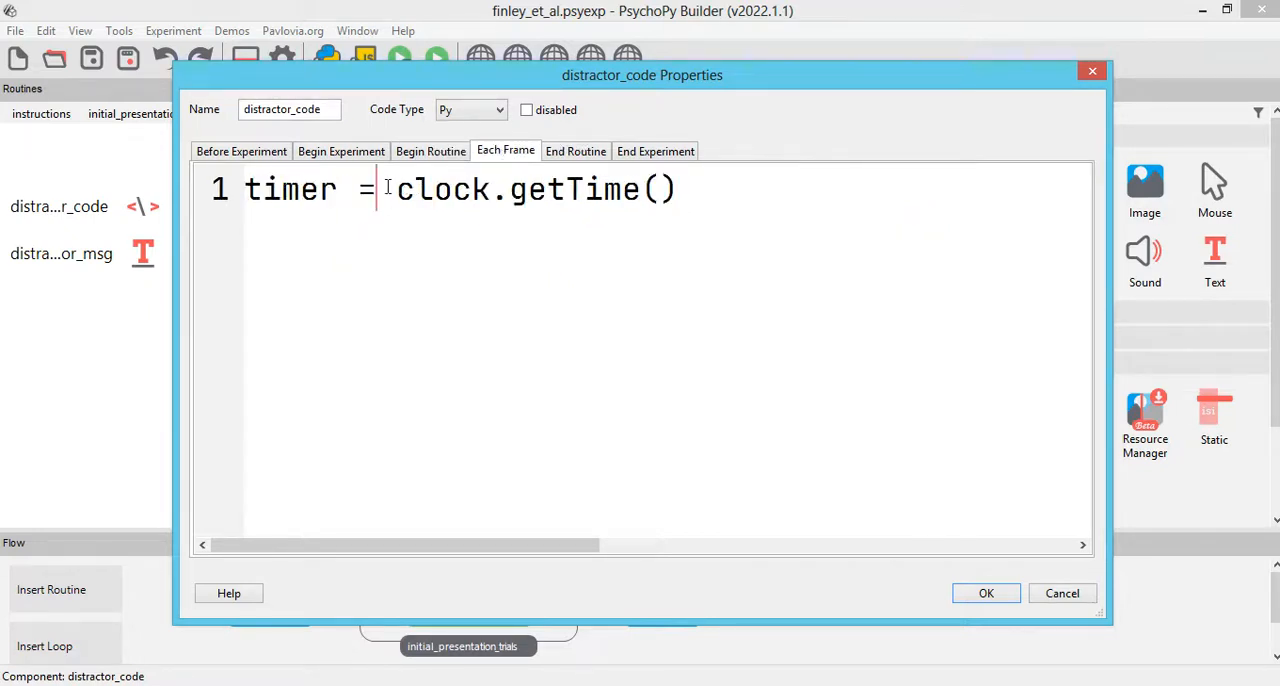
key("Right")
type("int(")
key("End")
type(")")
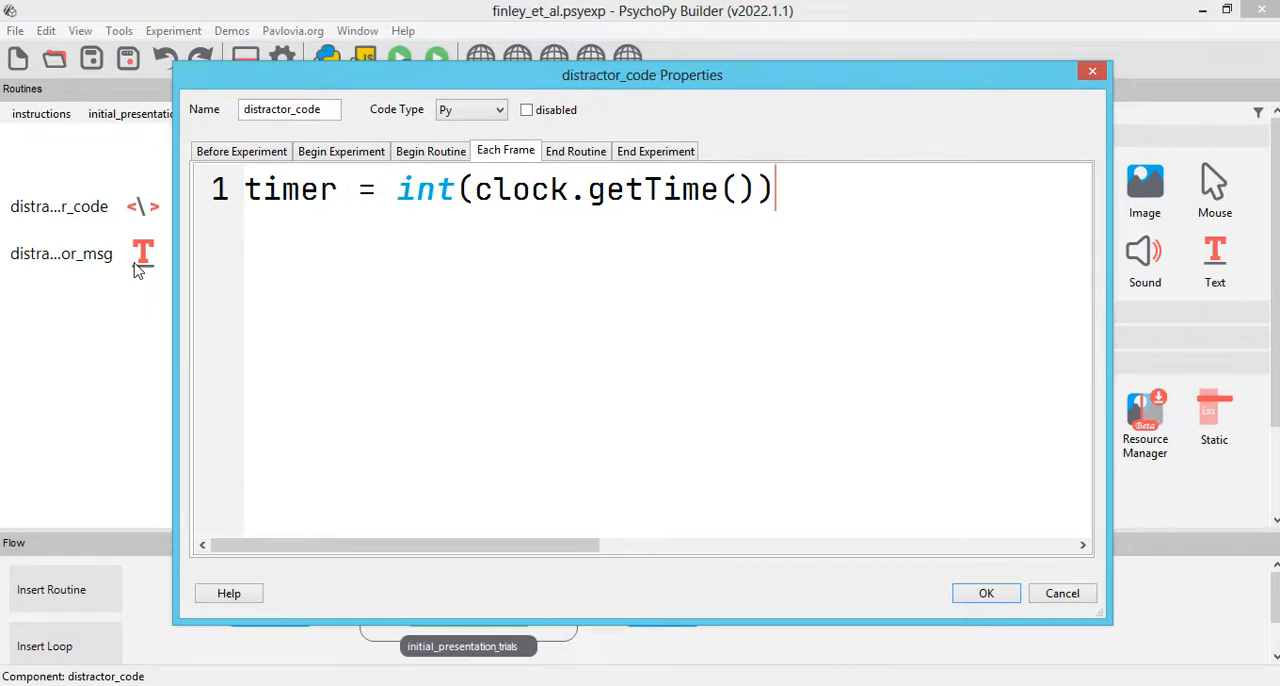
Step: Below the timer line, add "if int(clock.getTime()) <= 0:" with an indented "continueRoutine = False", then accept the code and save the experiment
key("Return")
key("Return")
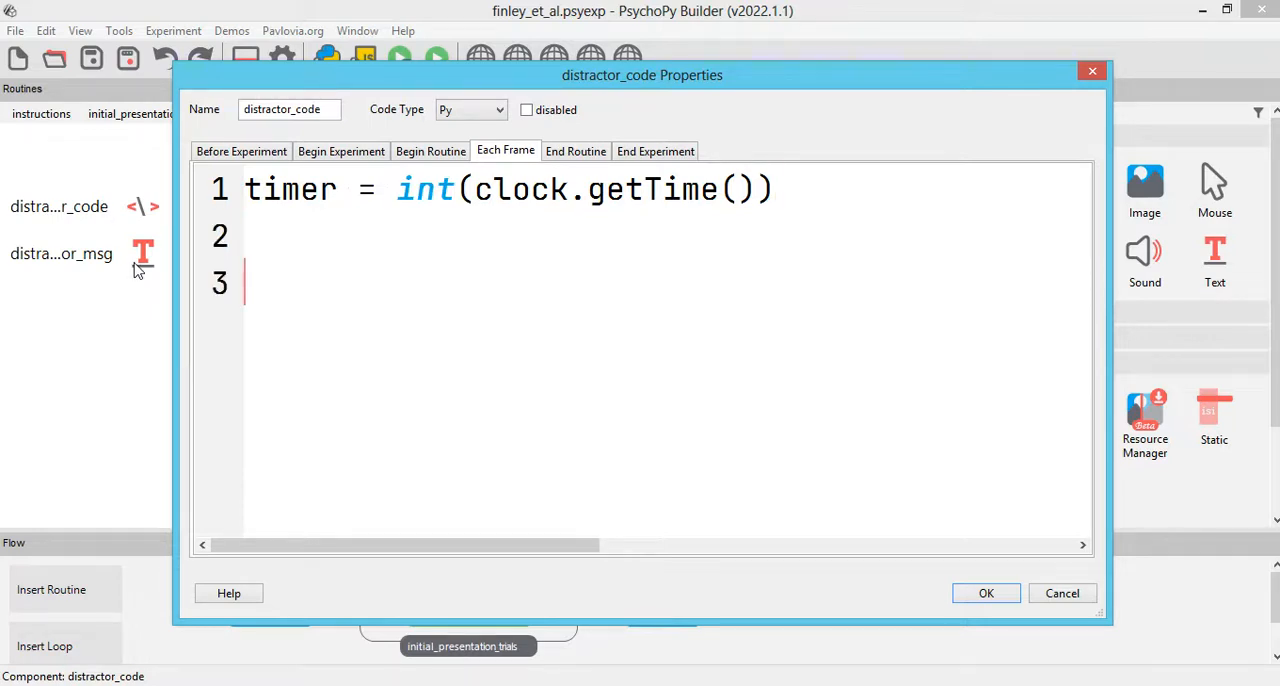
type("if int(clock")
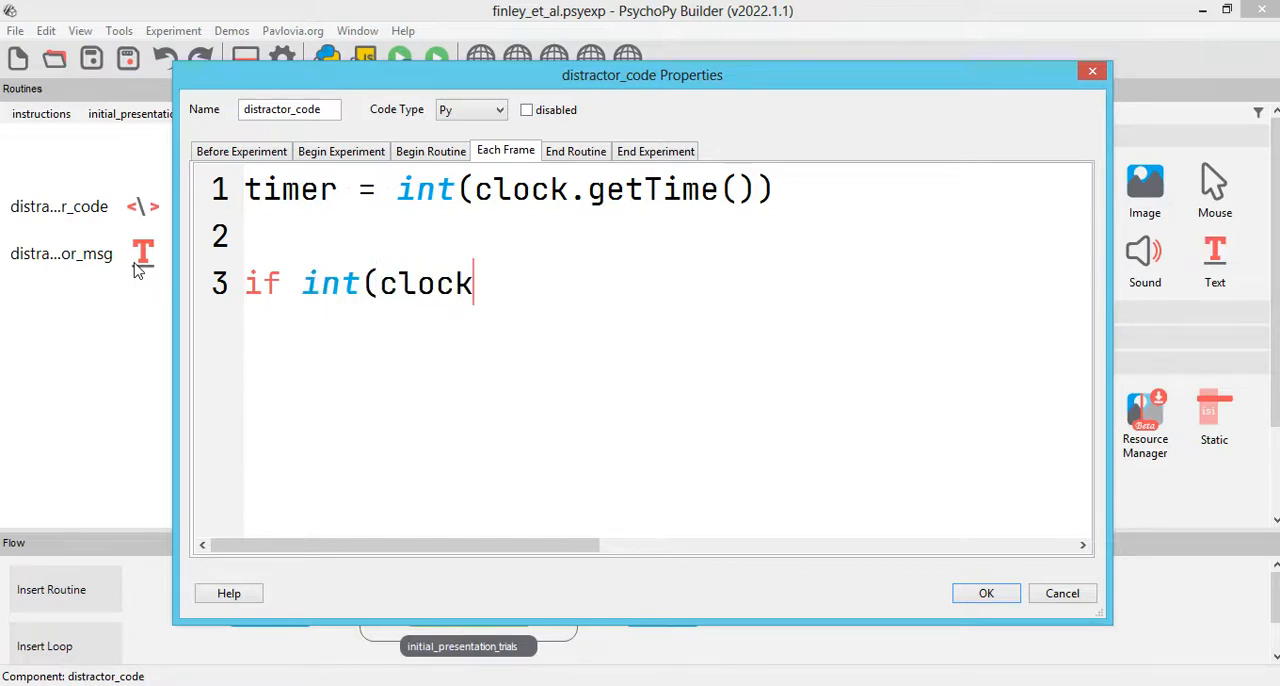
type(".getTime()) <=")
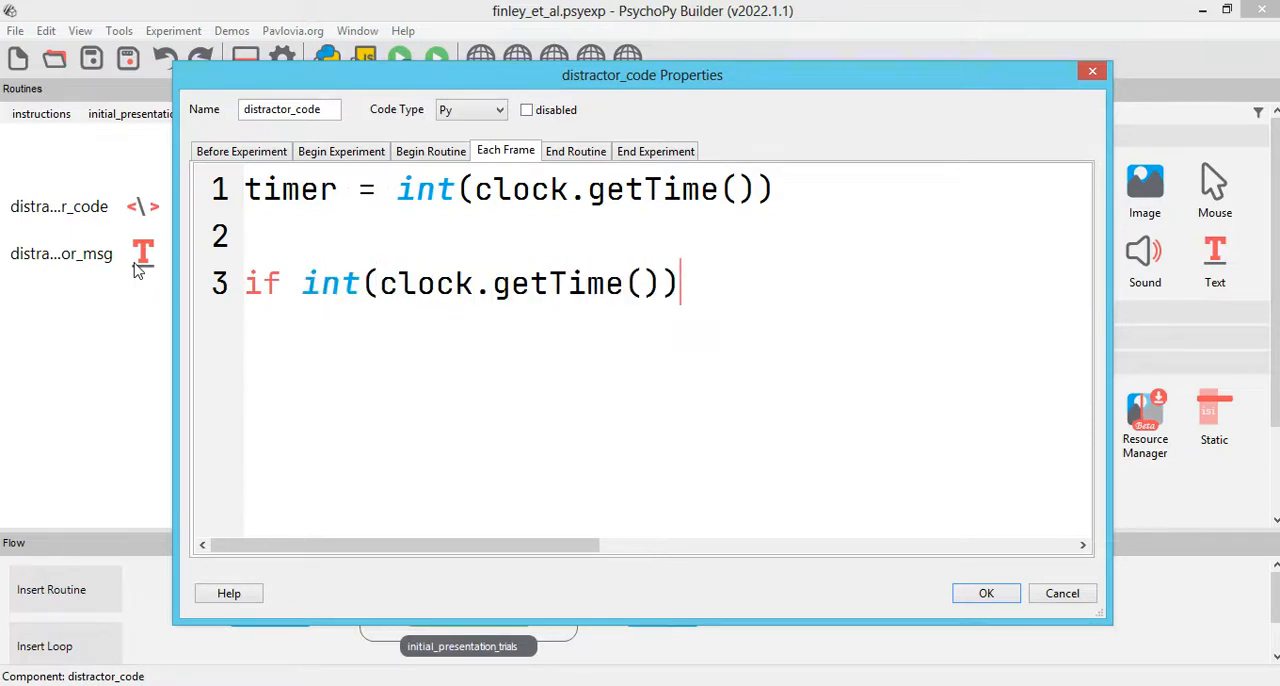
type(" 0:")
key("Return")
type("continue")
type("Routine = F")
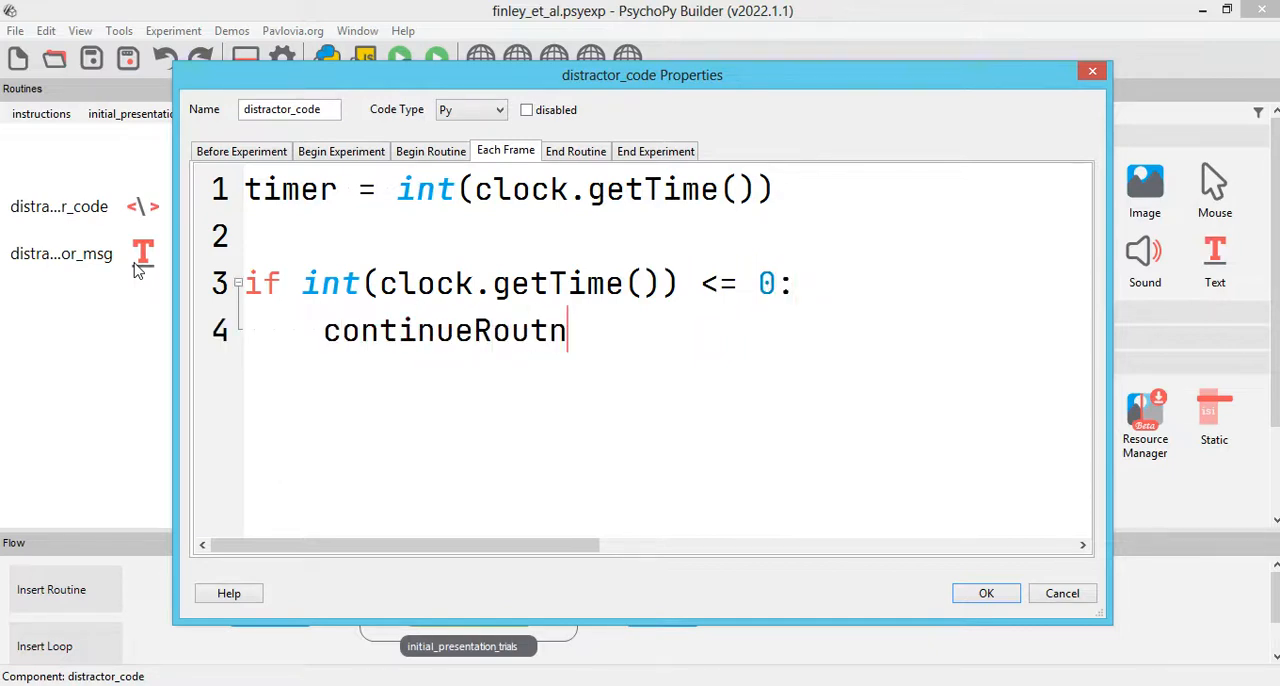
type("alse")
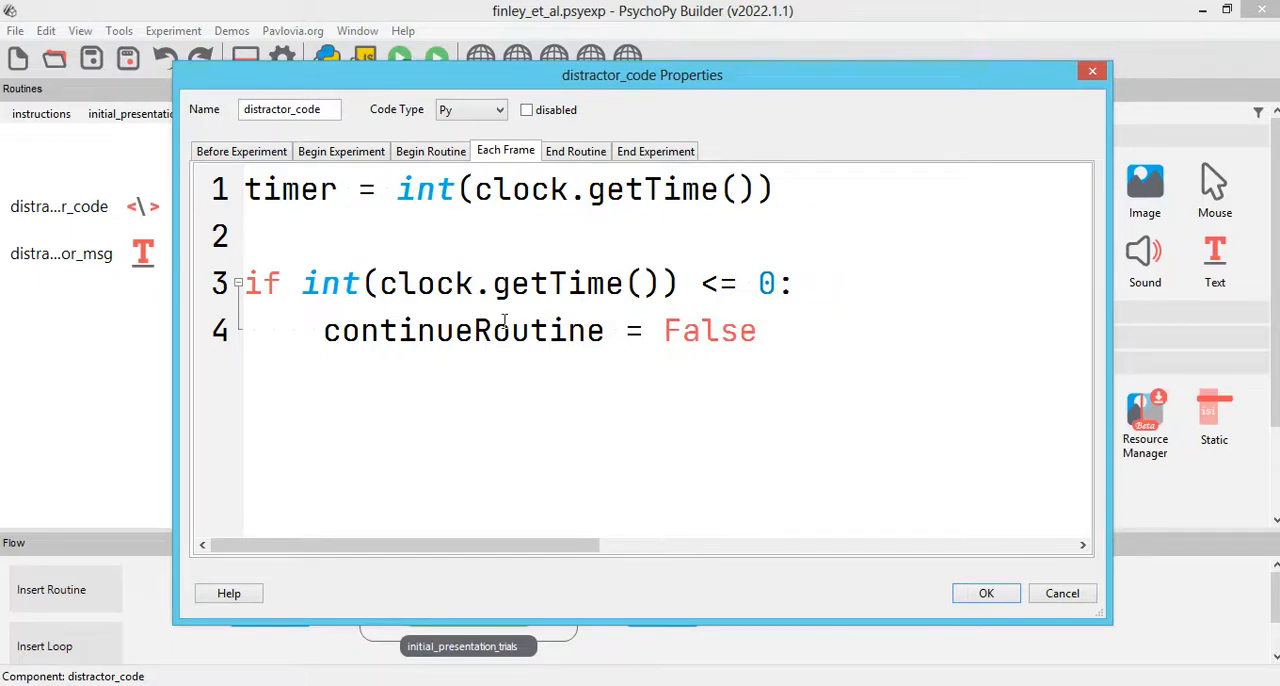
left_click(983, 593)
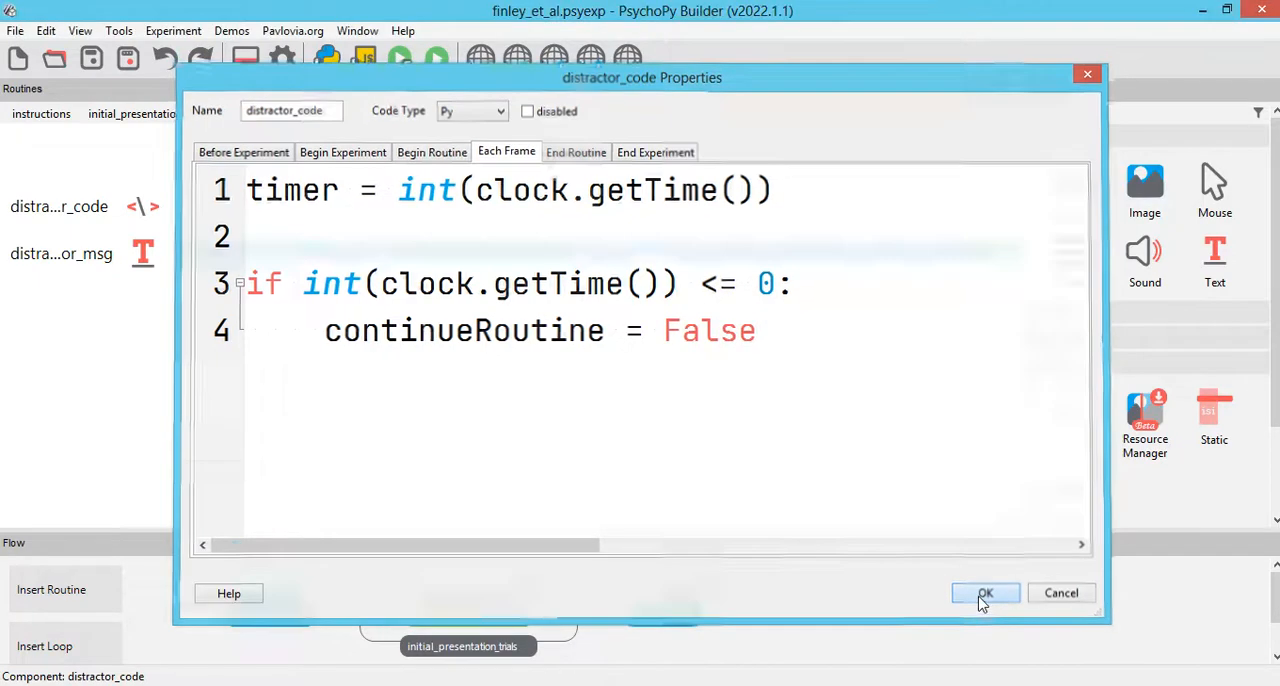
left_click(91, 58)
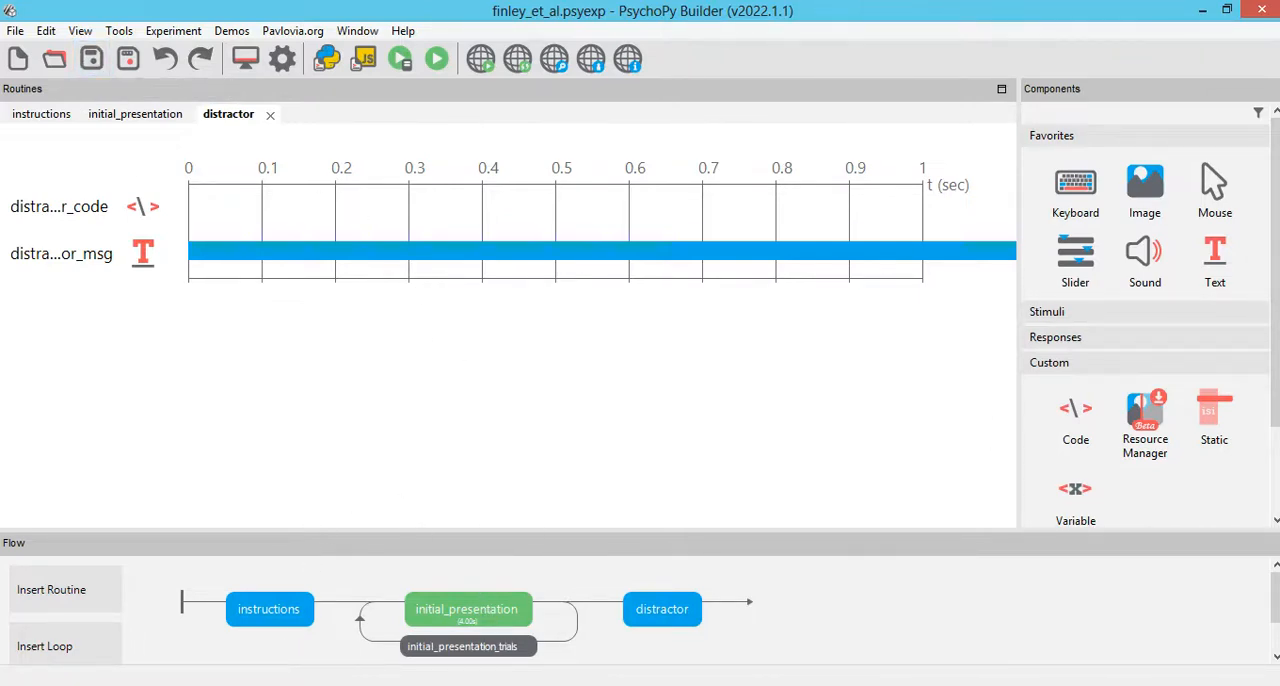
Step: Switch to the roteiro document in Word and review the initial presentation and practice phase descriptions
left_click(240, 685)
left_click(341, 358)
left_click_drag(234, 383, 349, 484)
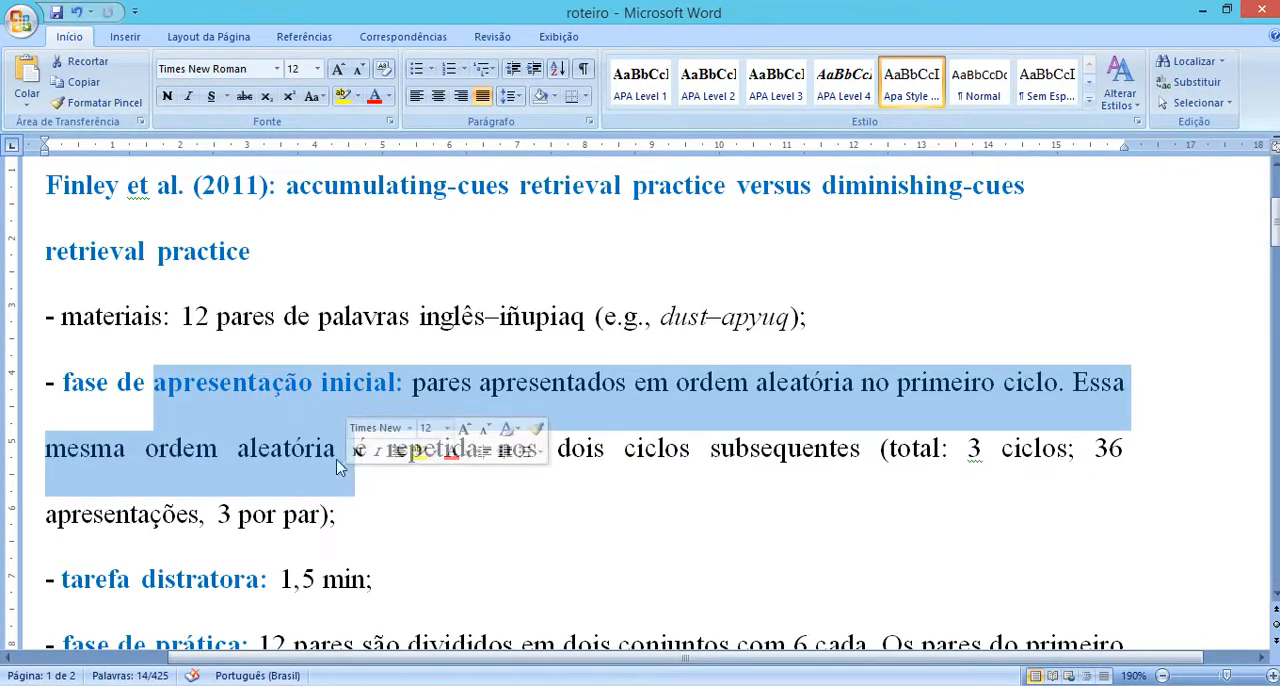
left_click(291, 448)
scroll(231, 487, "down", 2)
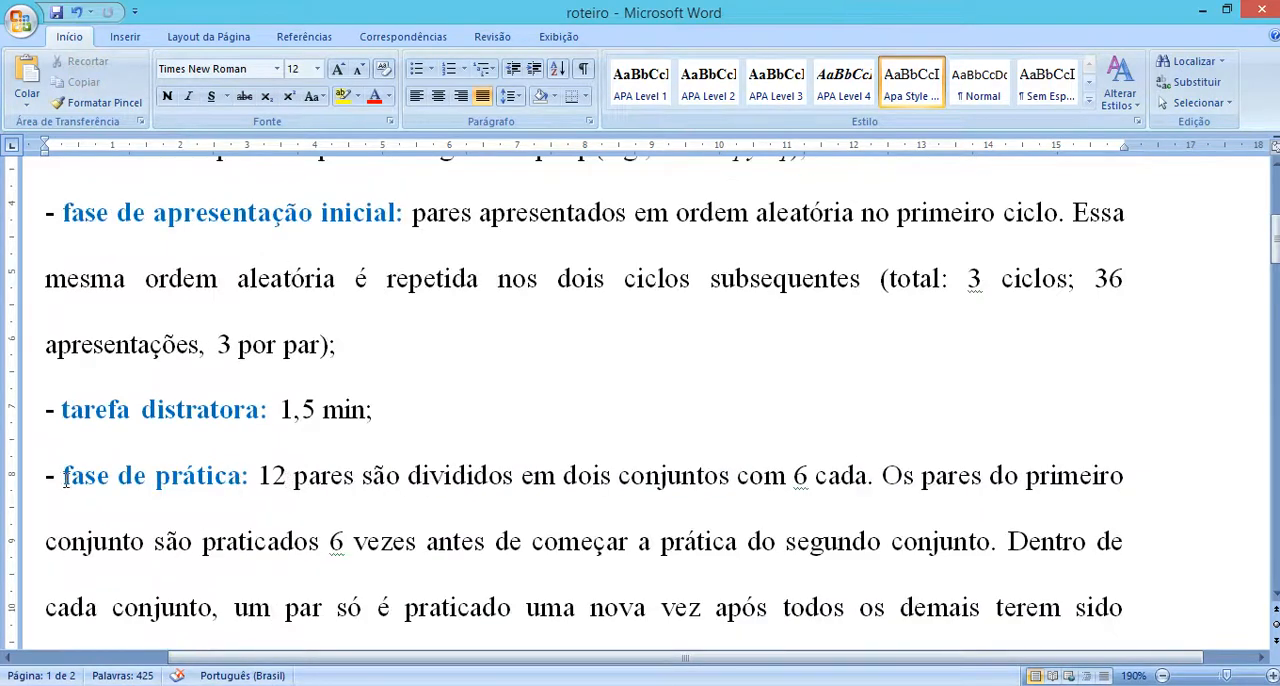
left_click_drag(60, 477, 520, 479)
left_click(427, 541)
left_click_drag(313, 480, 790, 474)
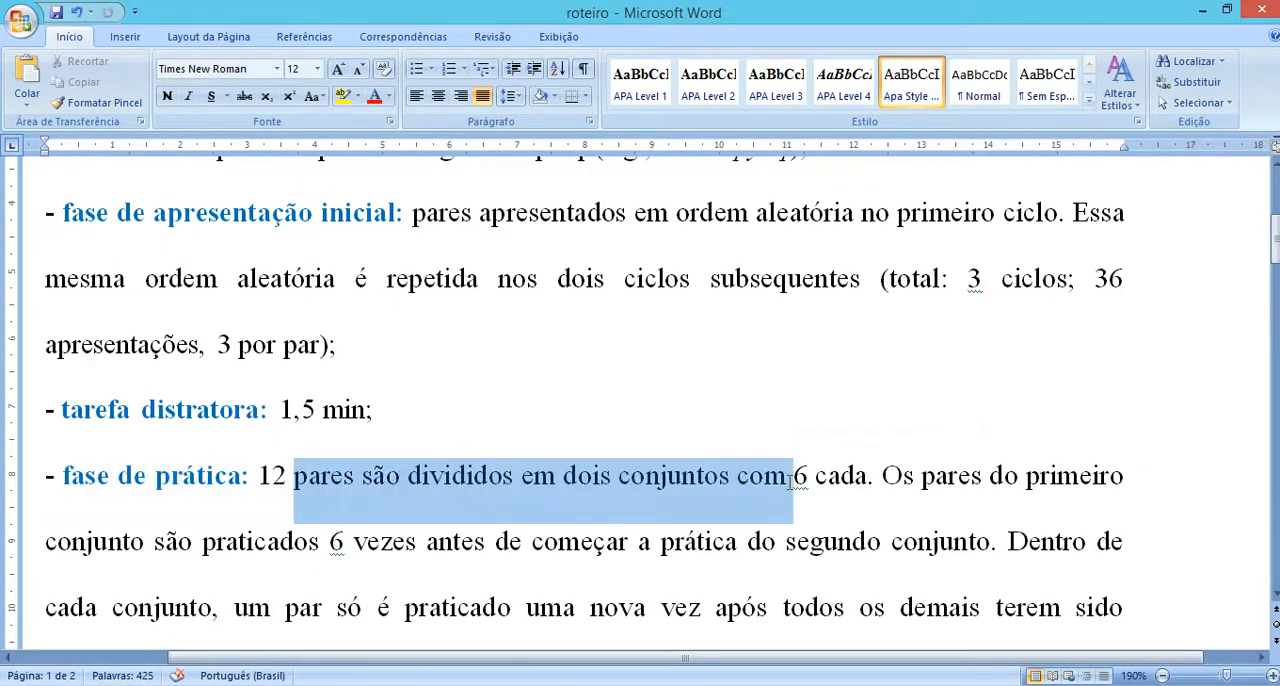
left_click(596, 488)
left_click_drag(870, 477, 362, 478)
Step: Insert the word "pares" between "6" and "cada" in the practice phase description
left_click(815, 476)
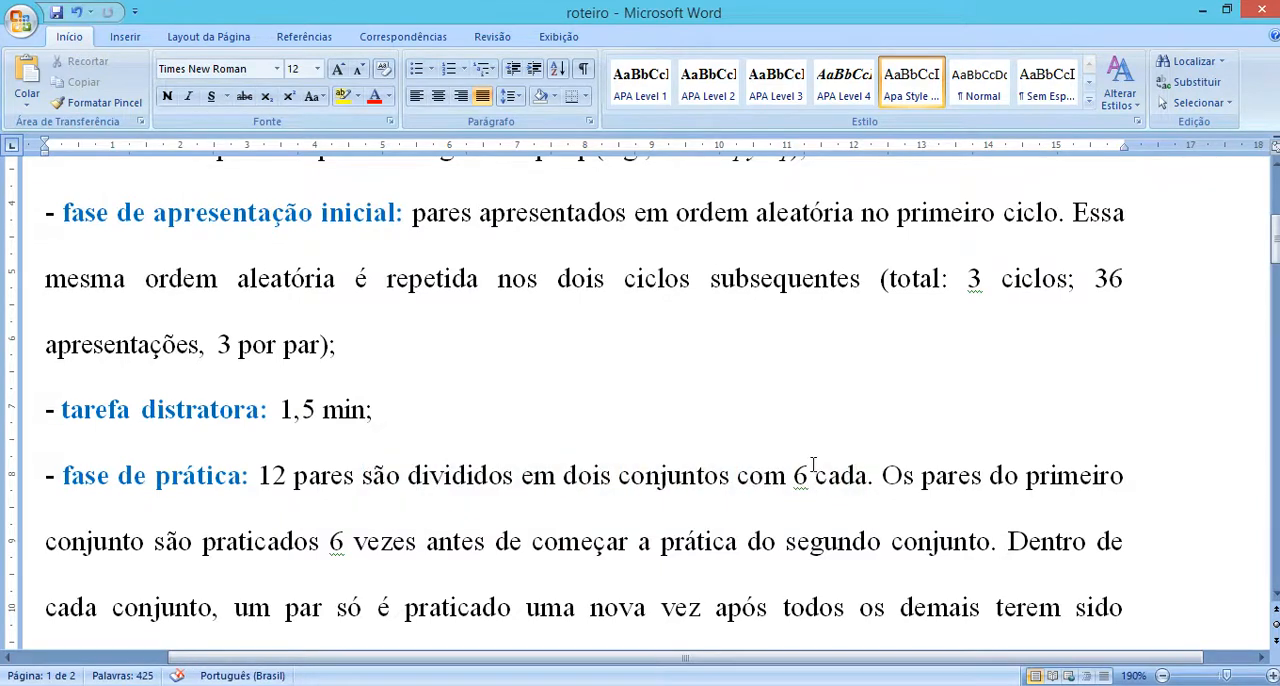
type("pares")
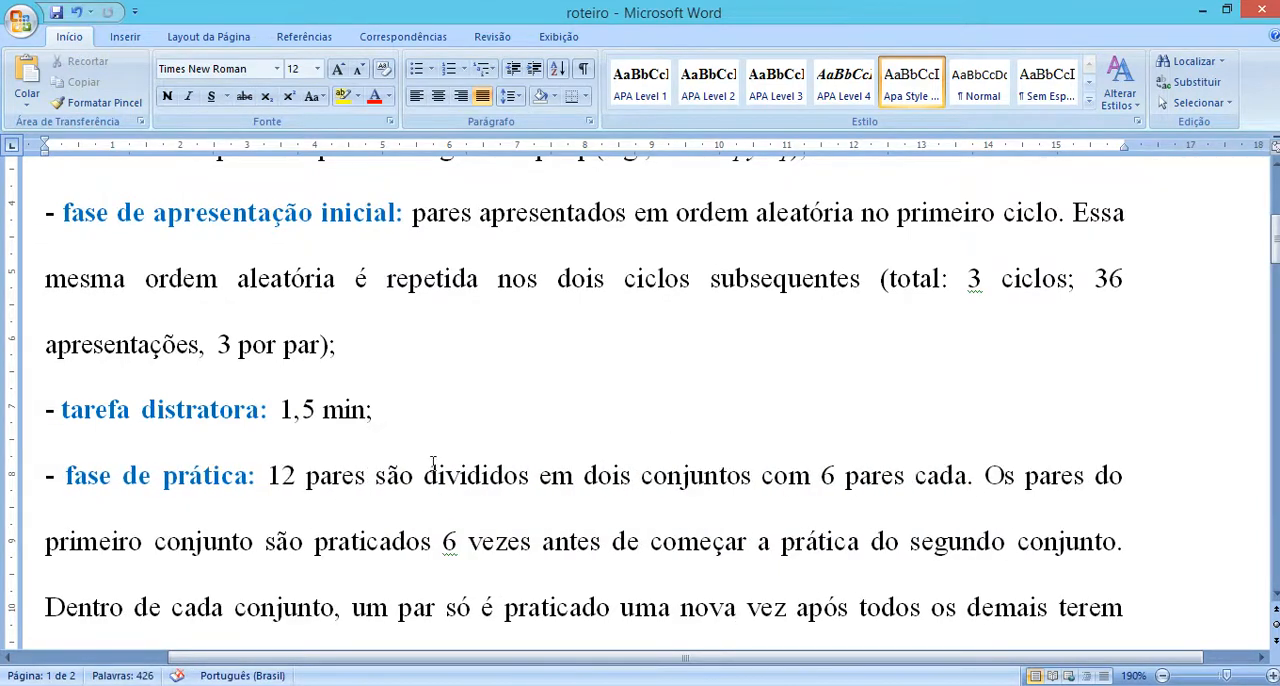
left_click(448, 512)
scroll(310, 477, "down", 1)
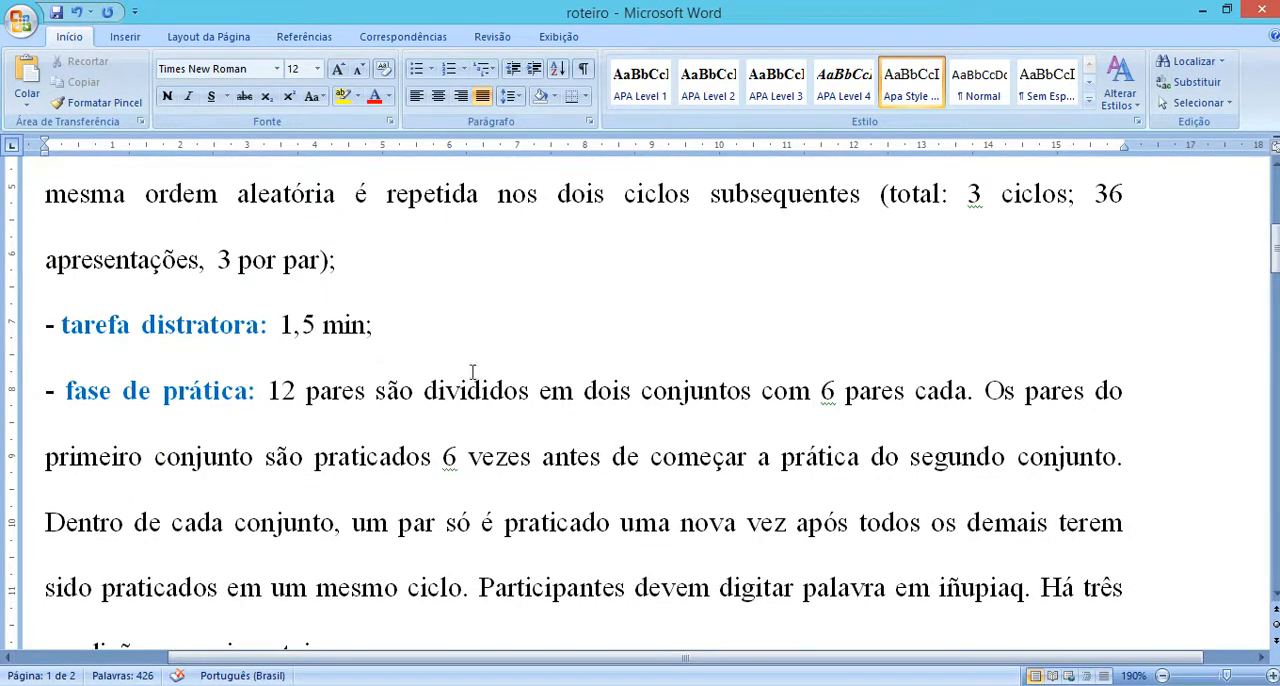
left_click(458, 333)
Step: Switch to the untitled Notepad notes and replace their entire content with the heading "12 pares" followed by a blank line
key("alt+Tab")
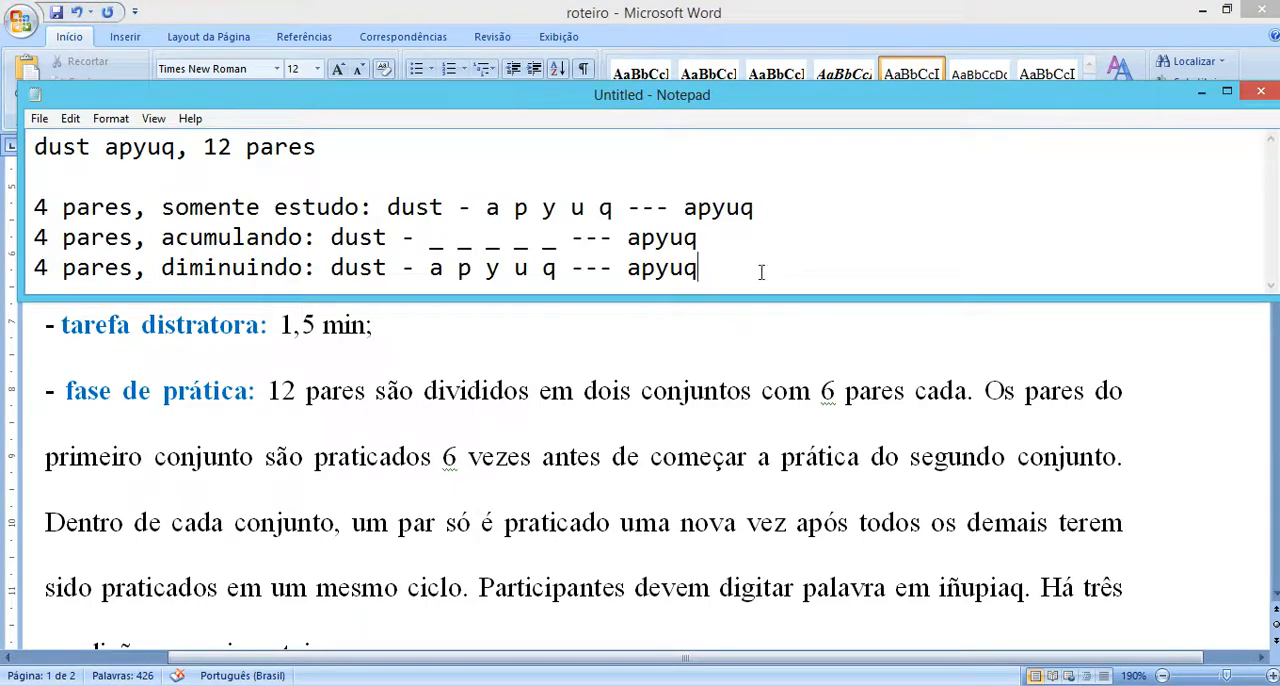
key("ctrl+a")
type("12 pares")
key("Return")
key("Return")
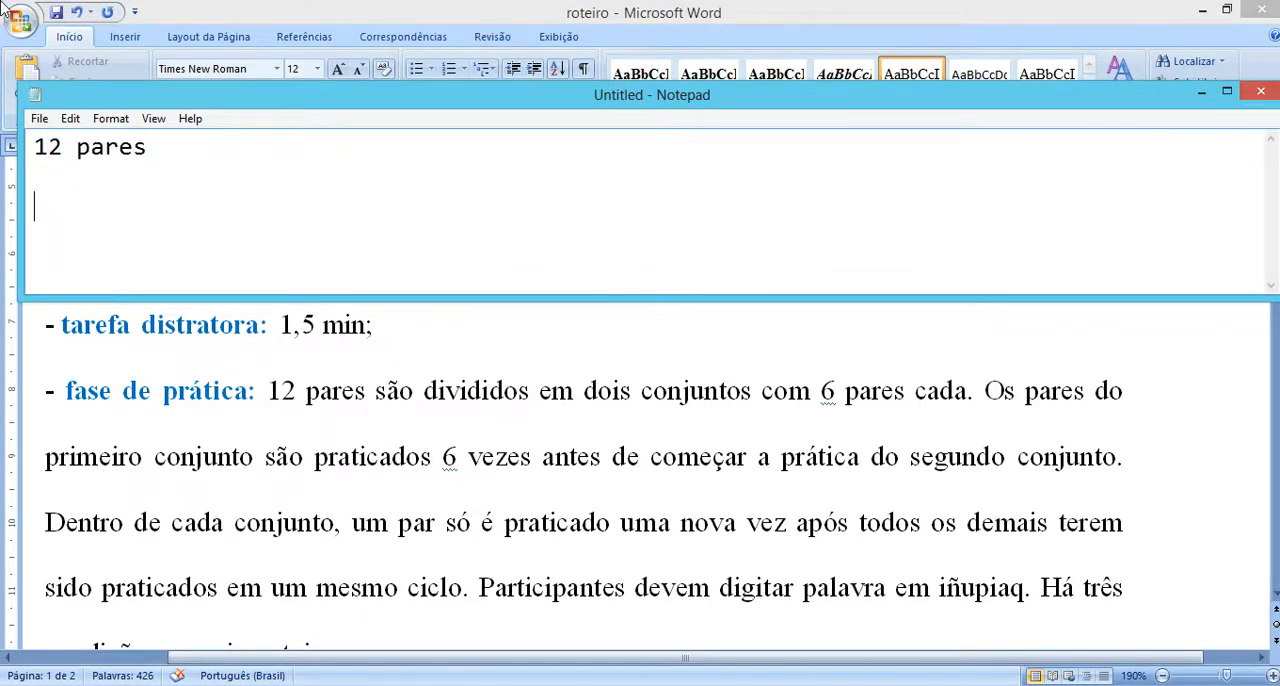
Step: Below the heading, add the lines "ímpares, pratico eles 6 vezes cada", "DEPOIS" and "pares, pratico eles 6 vezes cada", and select all three
type("ímpares ")
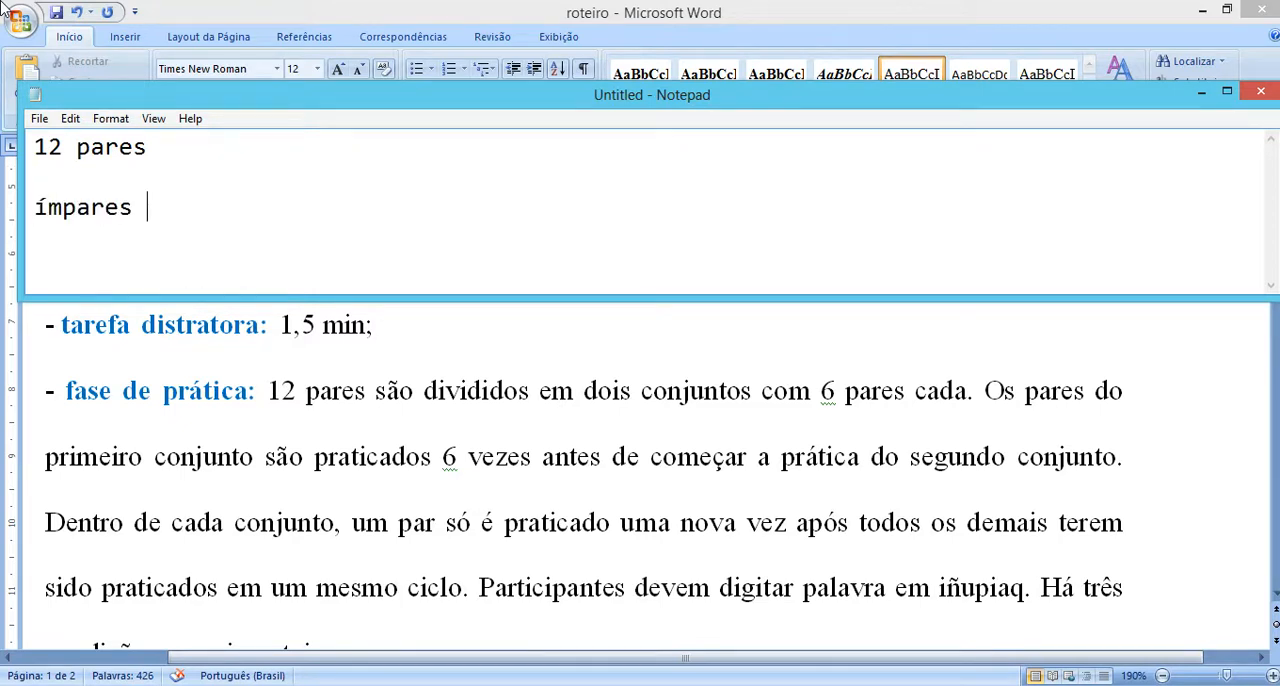
type(", prati")
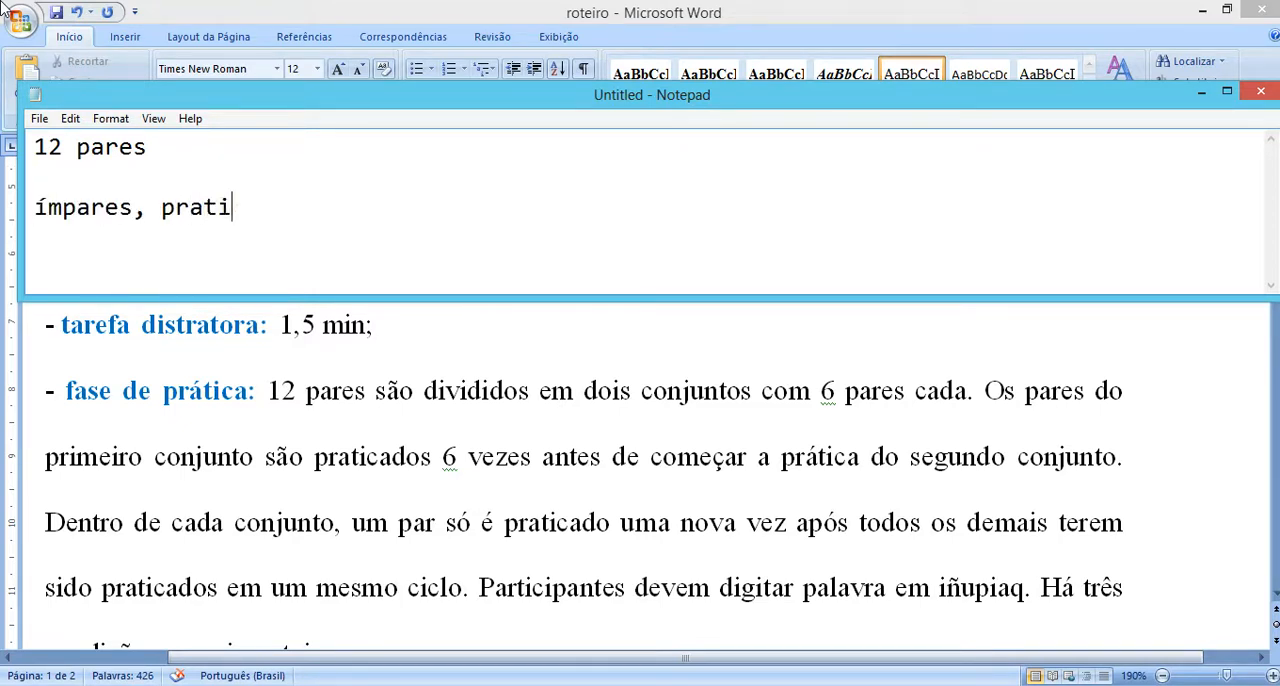
type("co eles ")
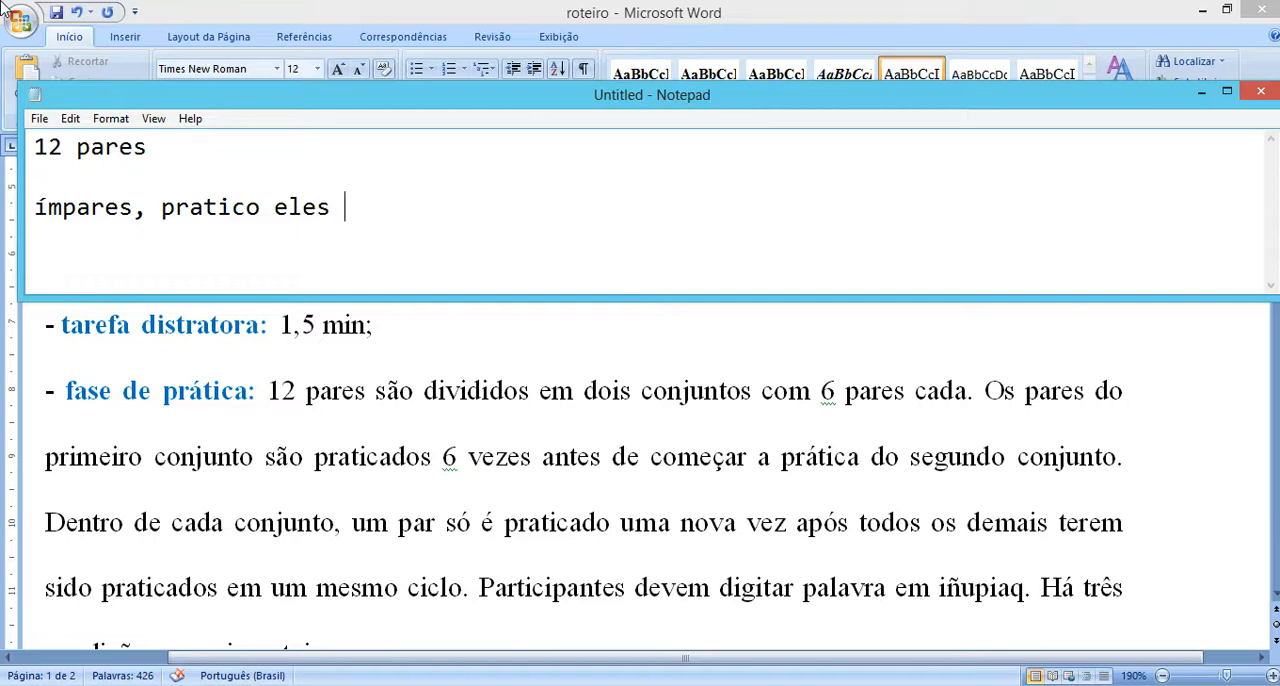
type("6 vezes cada")
key("Return")
type("DEPOIS")
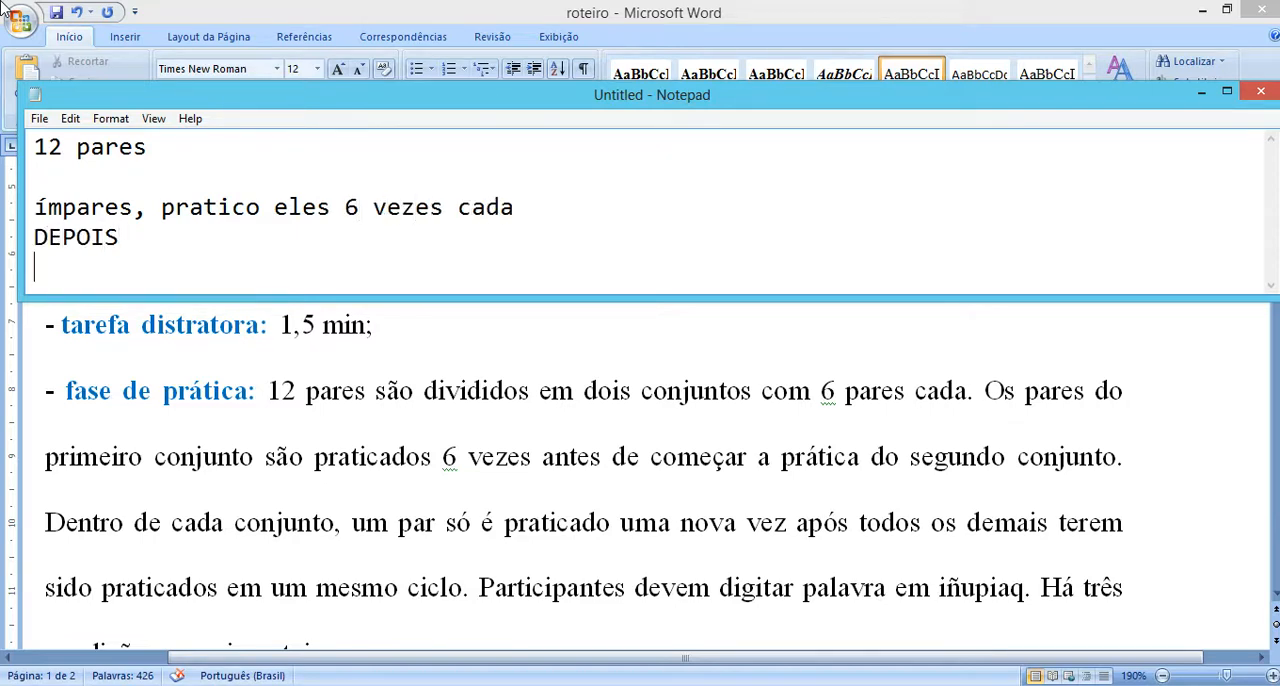
type("pares, pratico eles ")
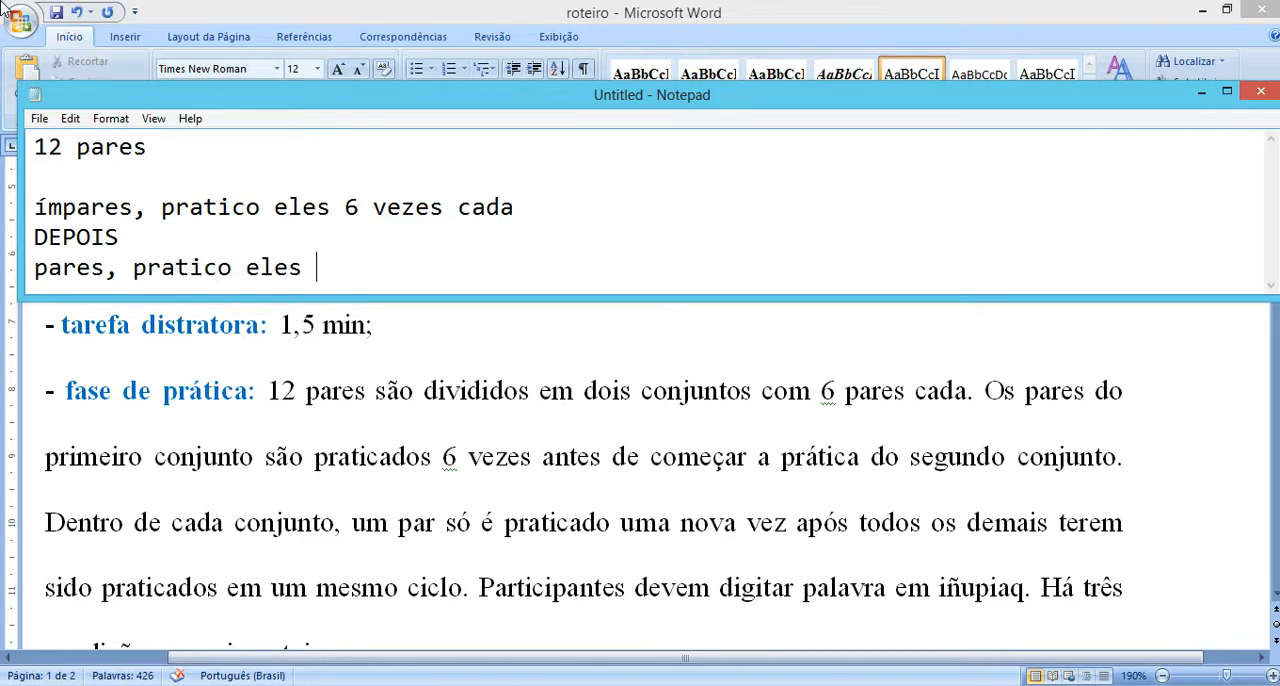
type("6 vezes cada")
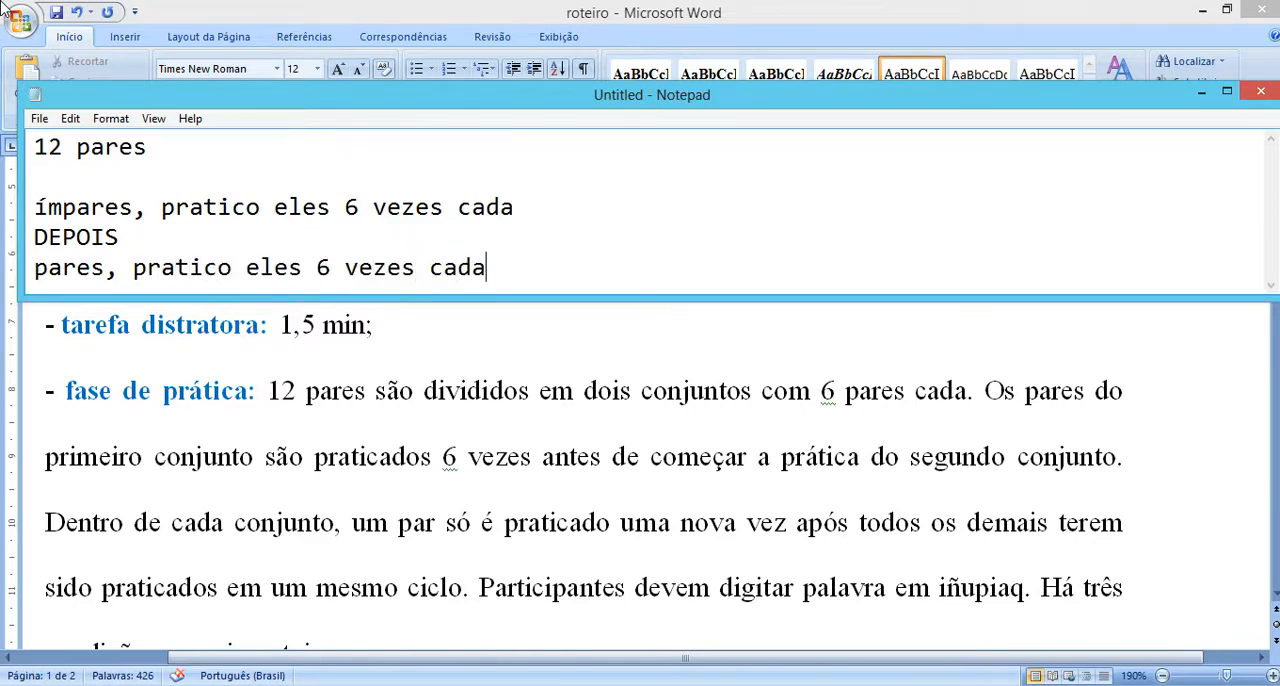
left_click_drag(44, 213, 510, 271)
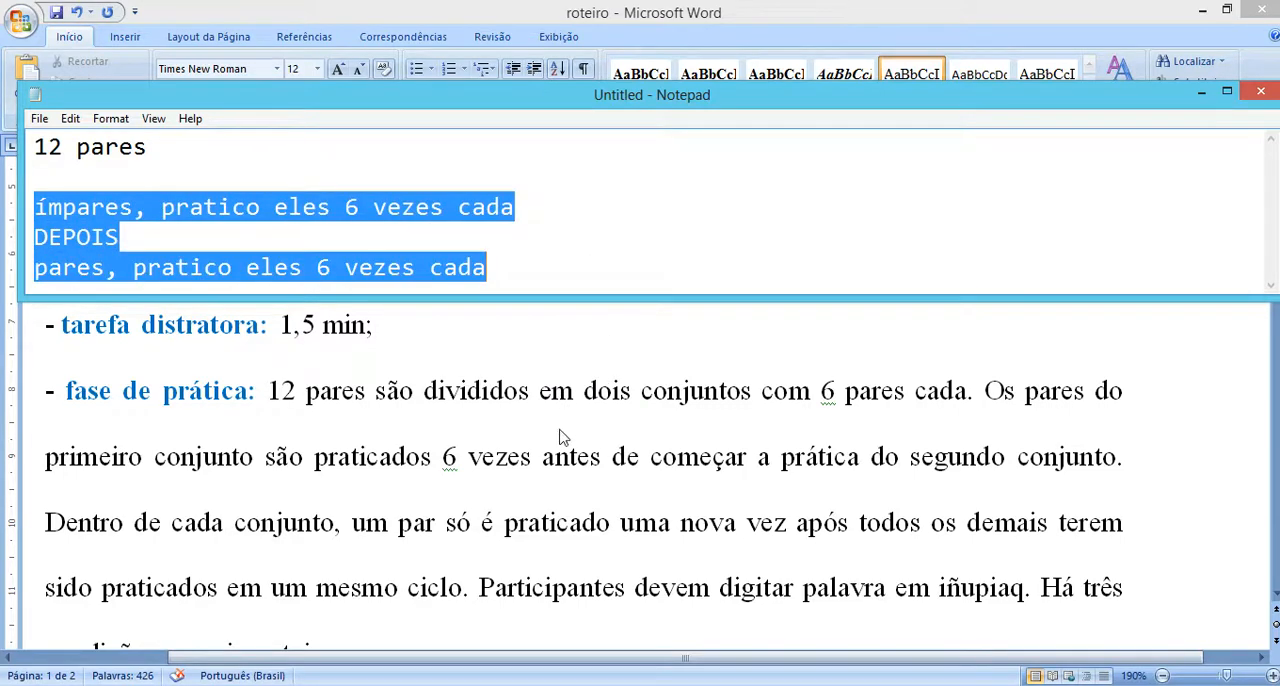
Step: Switch to the finley_et_al.psyexp experiment in PsychoPy Builder and start inserting a new routine into the flow
key("alt+Tab")
mouse_move(560, 680)
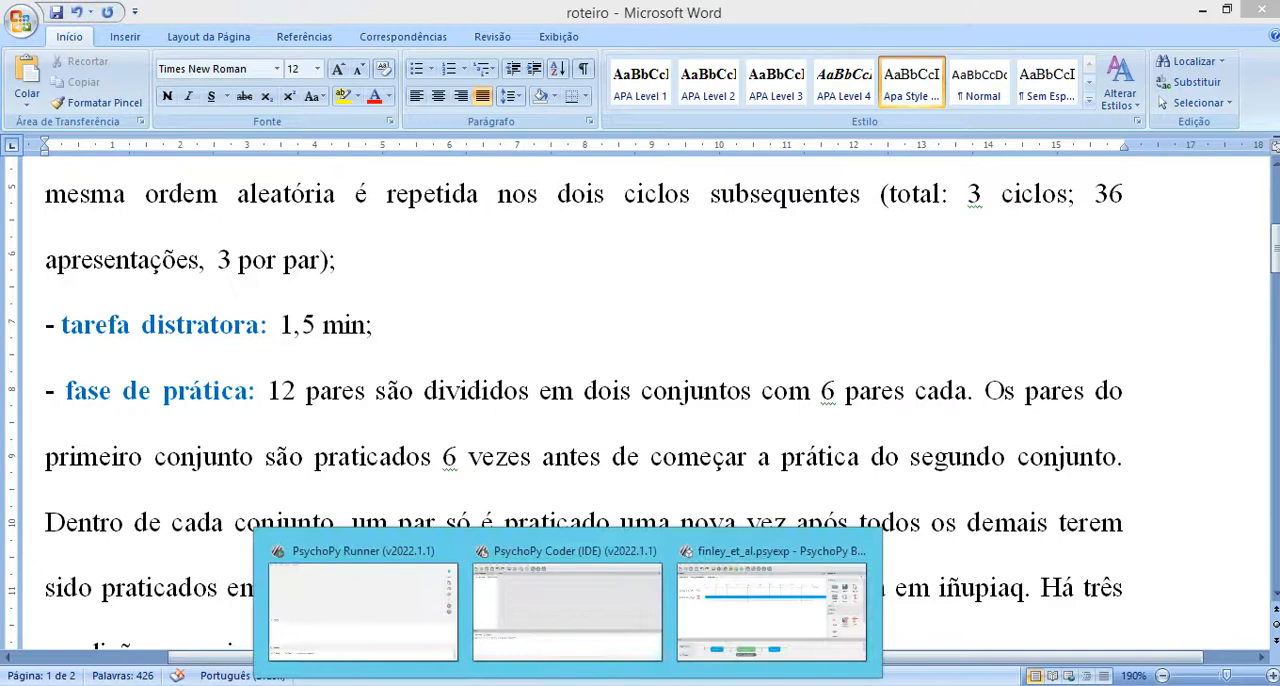
left_click(700, 590)
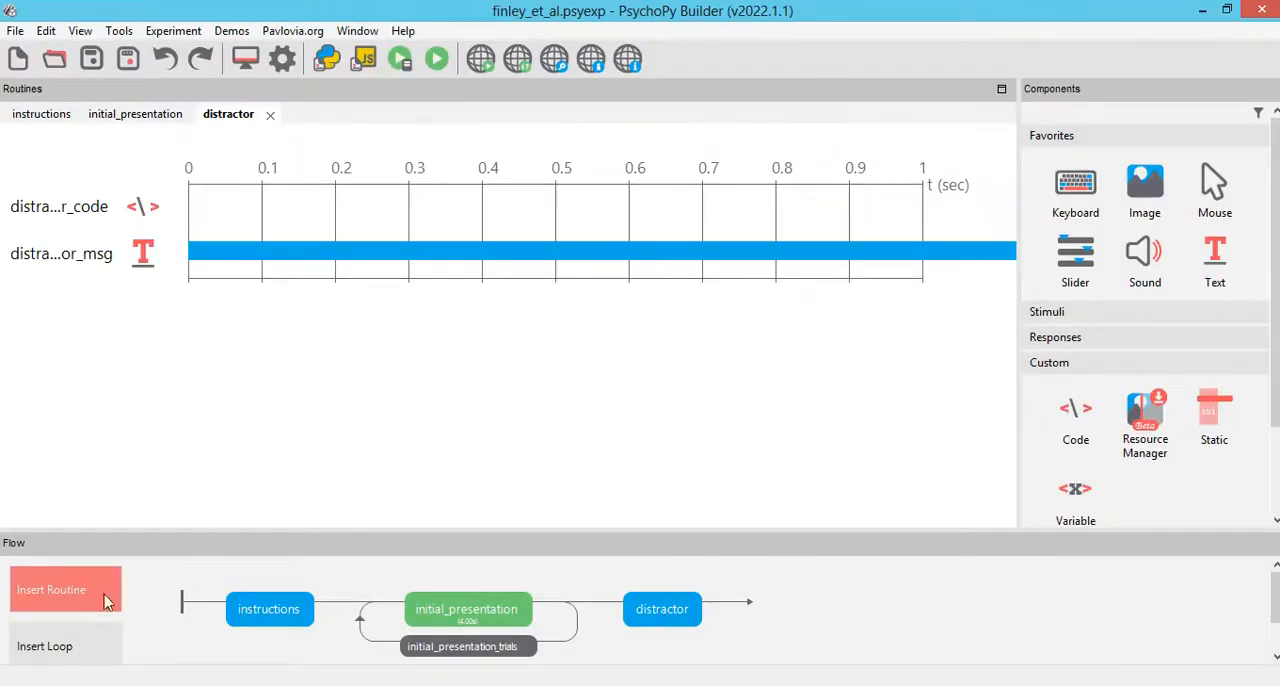
left_click(55, 590)
left_click(97, 540)
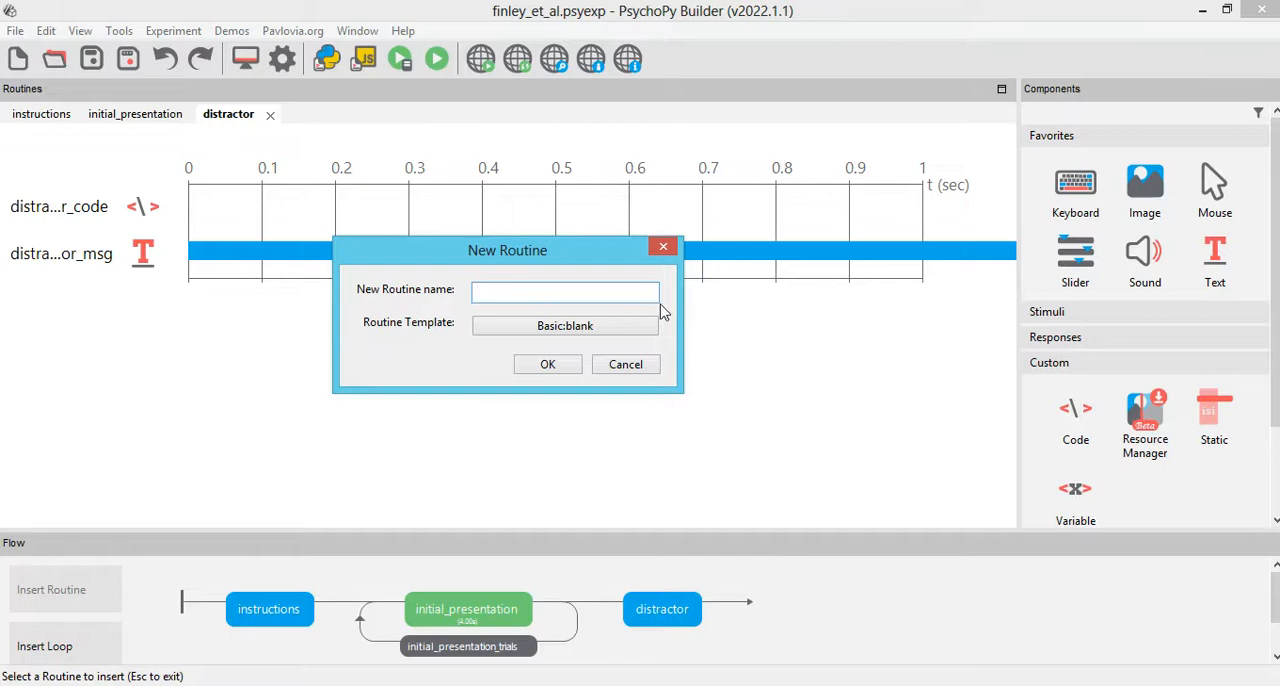
Step: Name the new routine practice_phase_part1 and insert it into the flow directly after the distractor routine
type("practice_phase_part1")
left_click(520, 364)
left_click(60, 590)
left_click(45, 594)
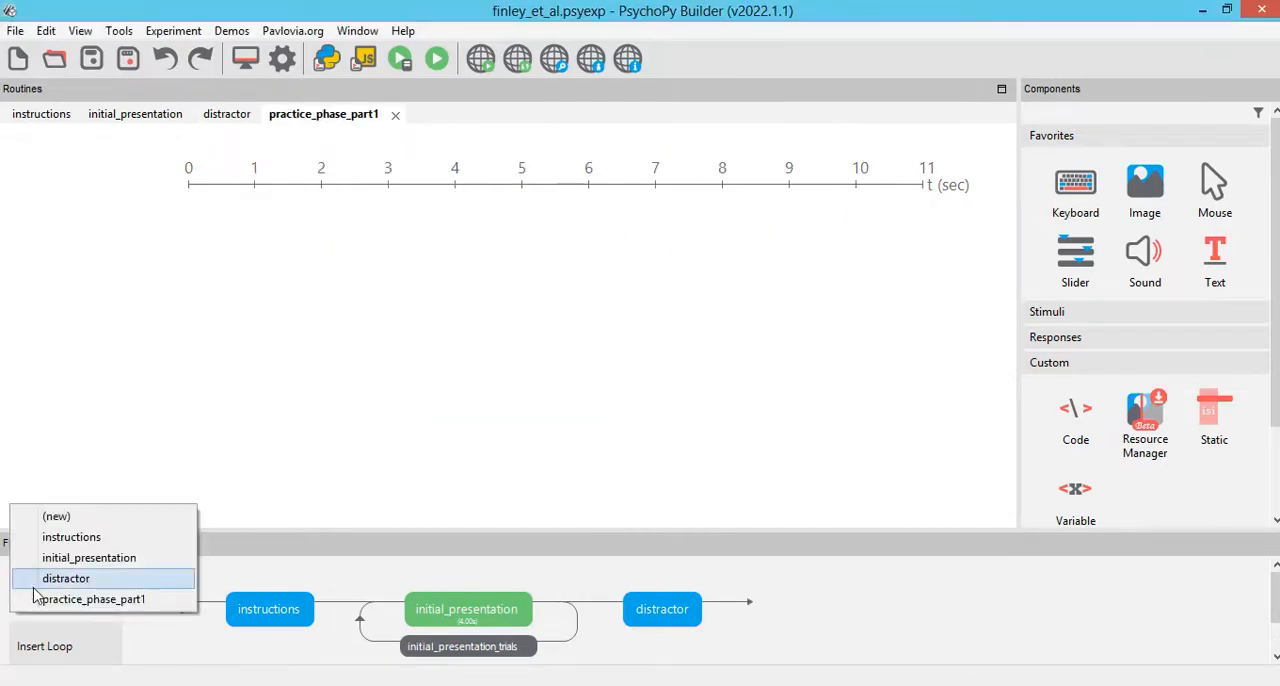
left_click(60, 598)
left_click(726, 603)
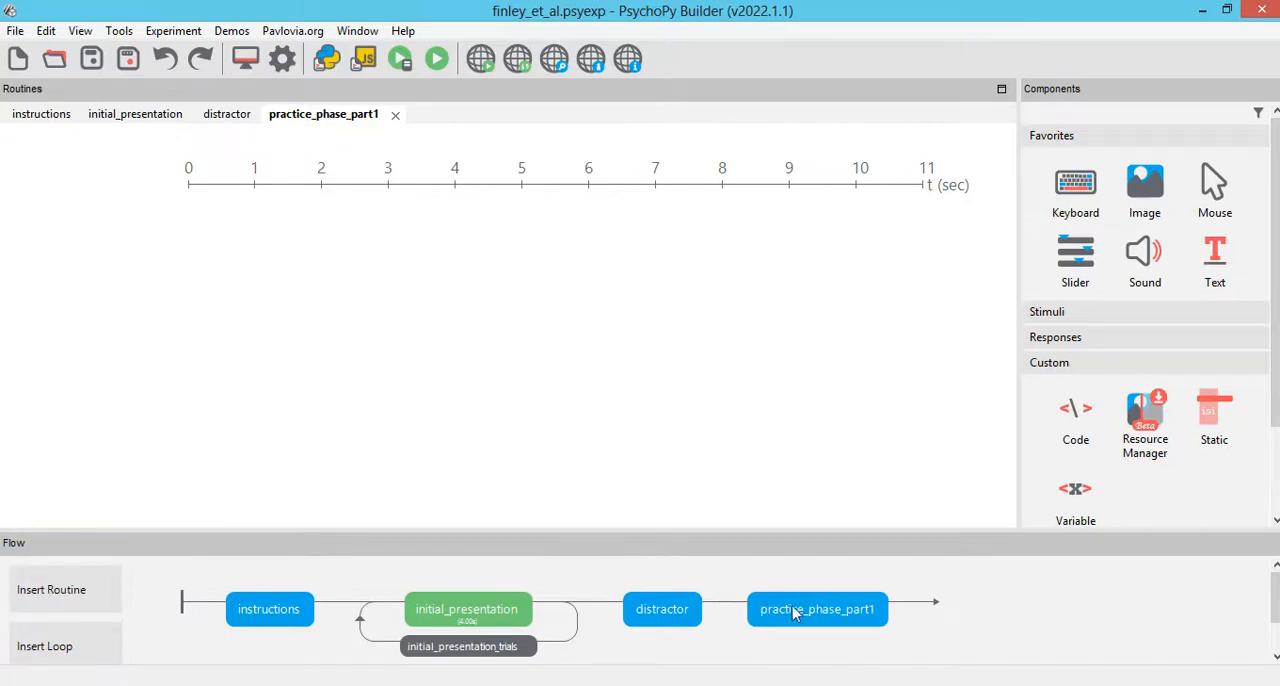
left_click(808, 612)
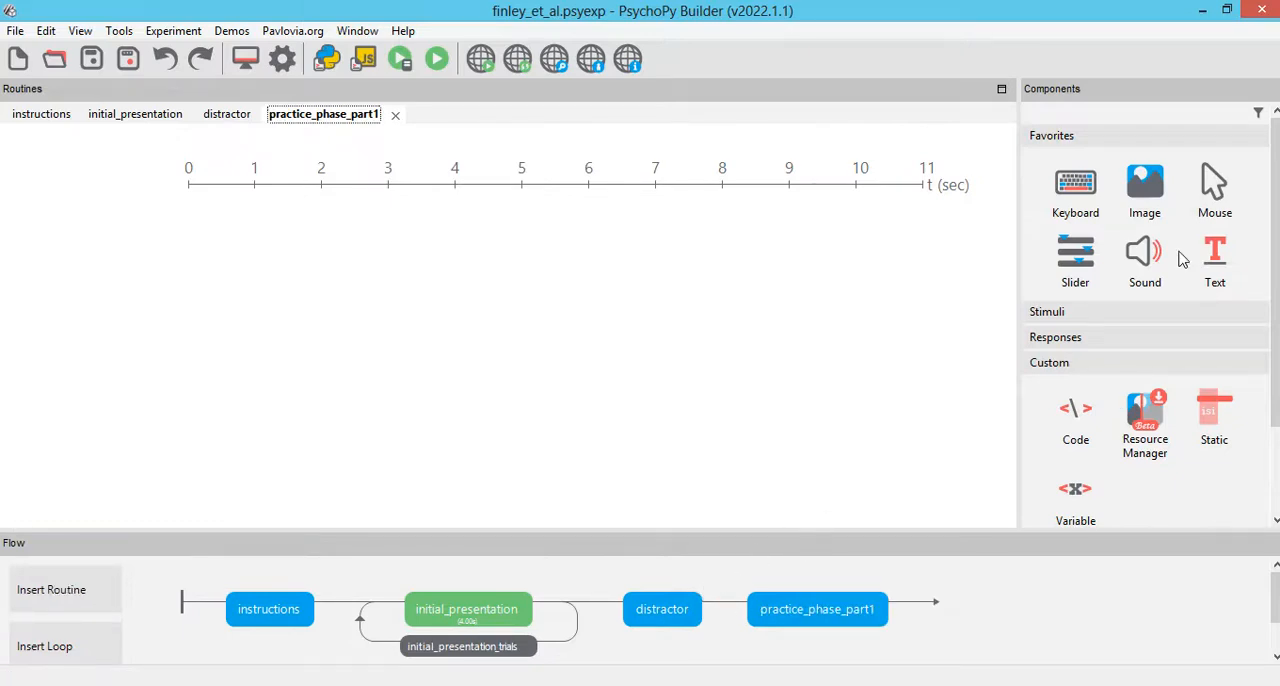
Step: Try to copy the cue_study component from initial_presentation into the practice_phase_part1 routine
left_click(467, 622)
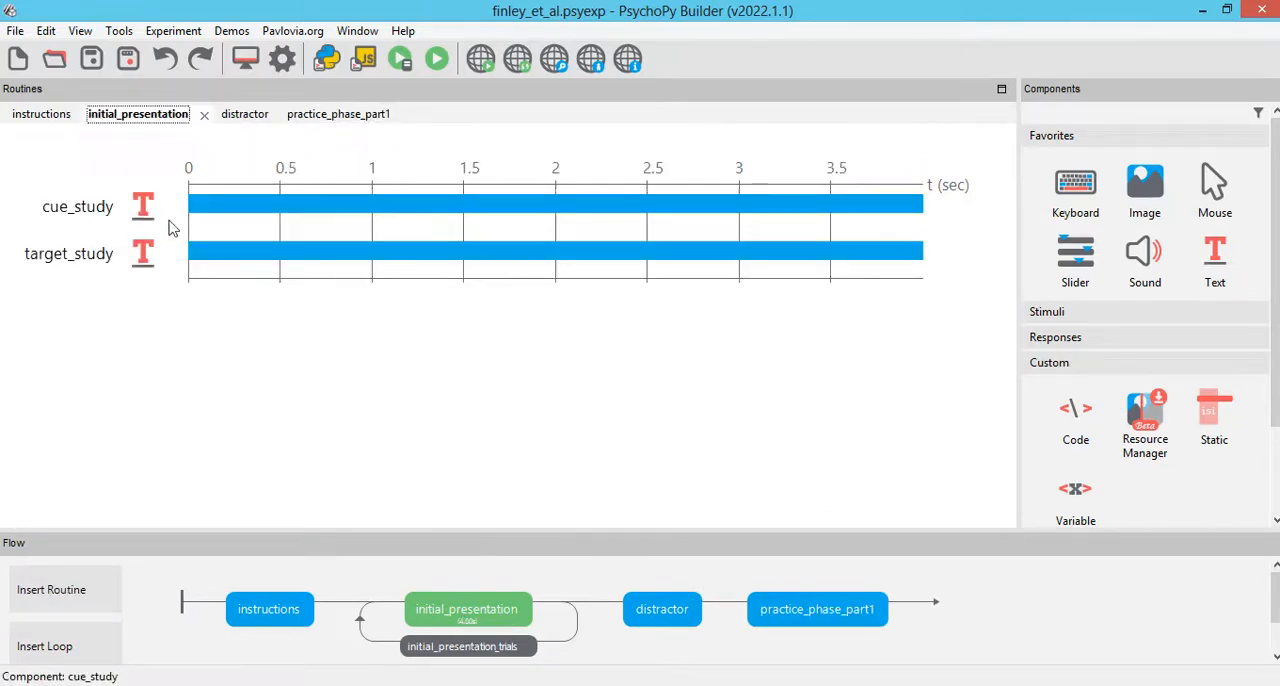
left_click(145, 212)
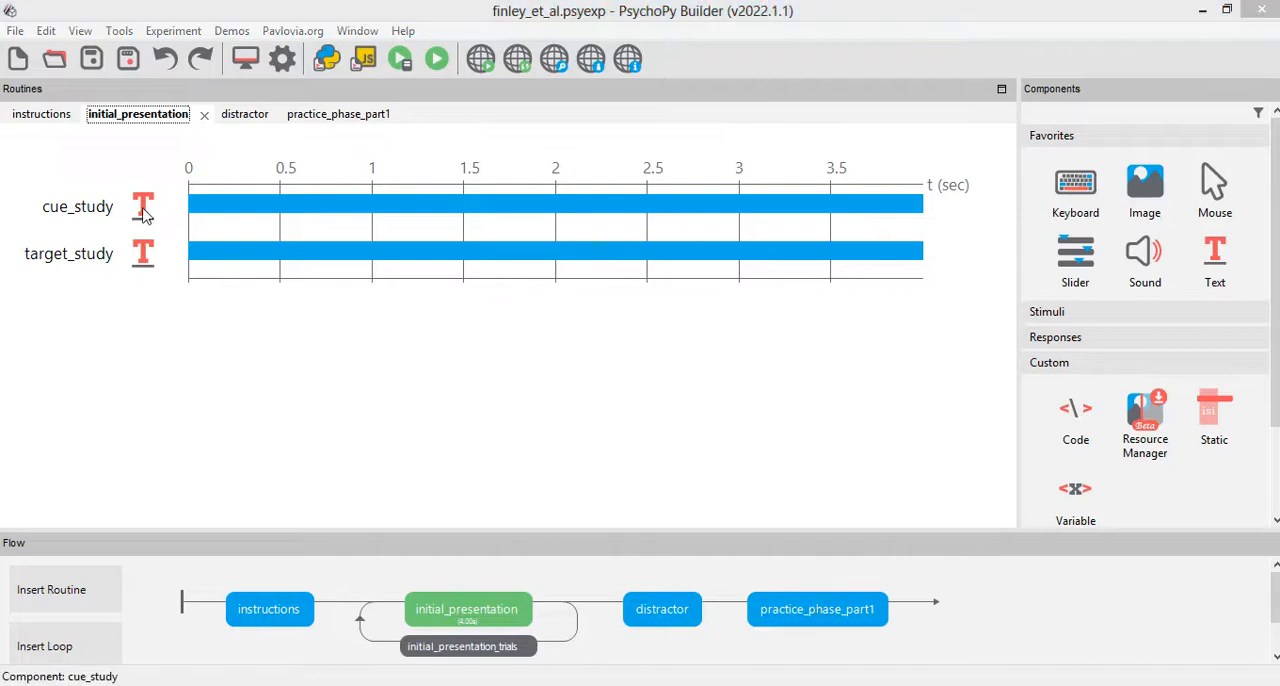
left_click(748, 460)
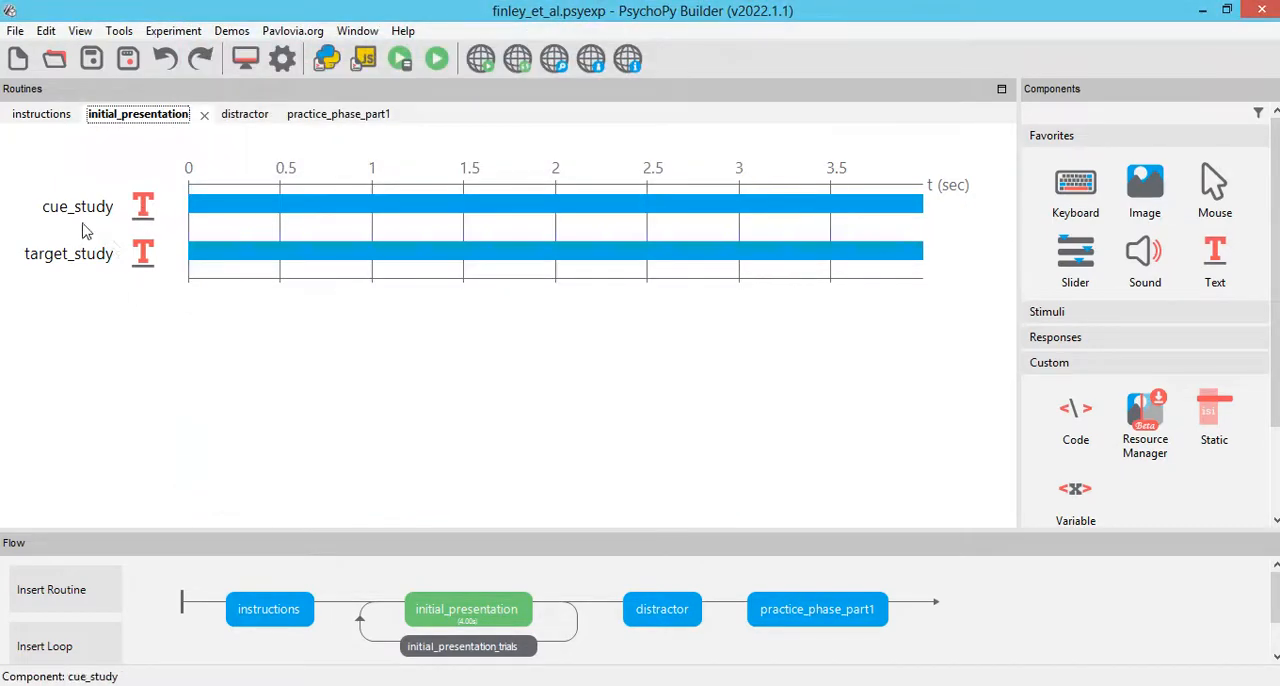
right_click(78, 218)
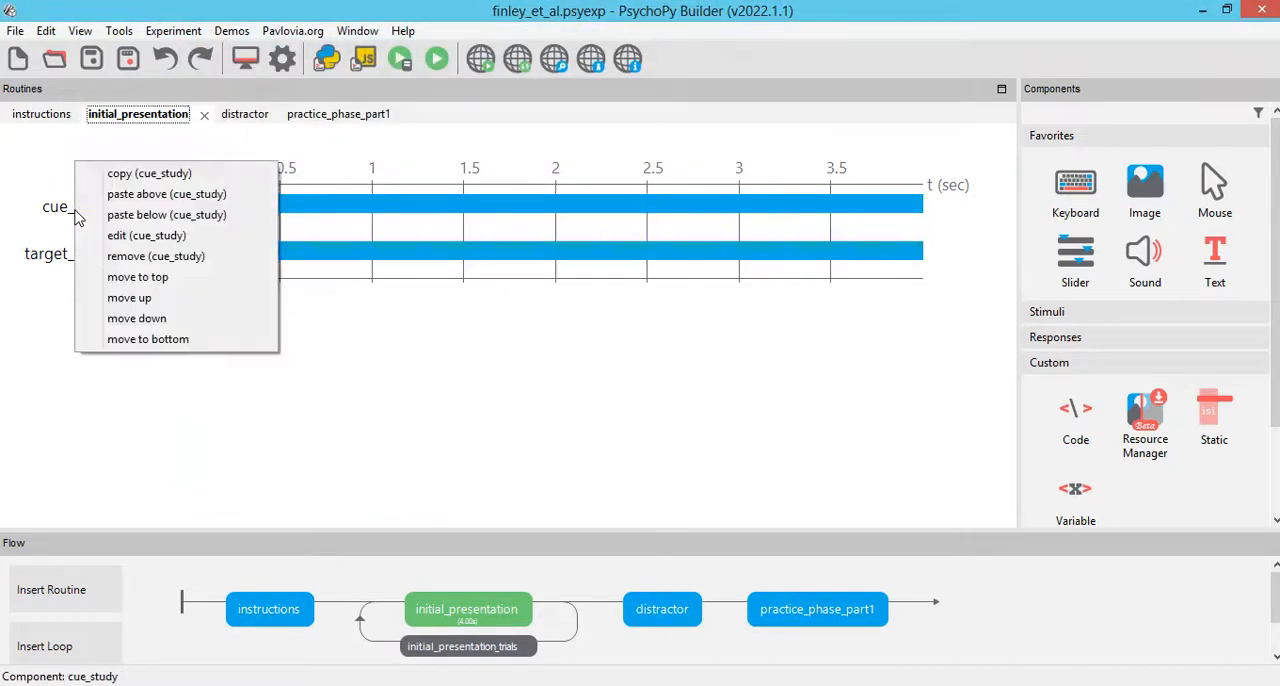
left_click(128, 177)
left_click(796, 609)
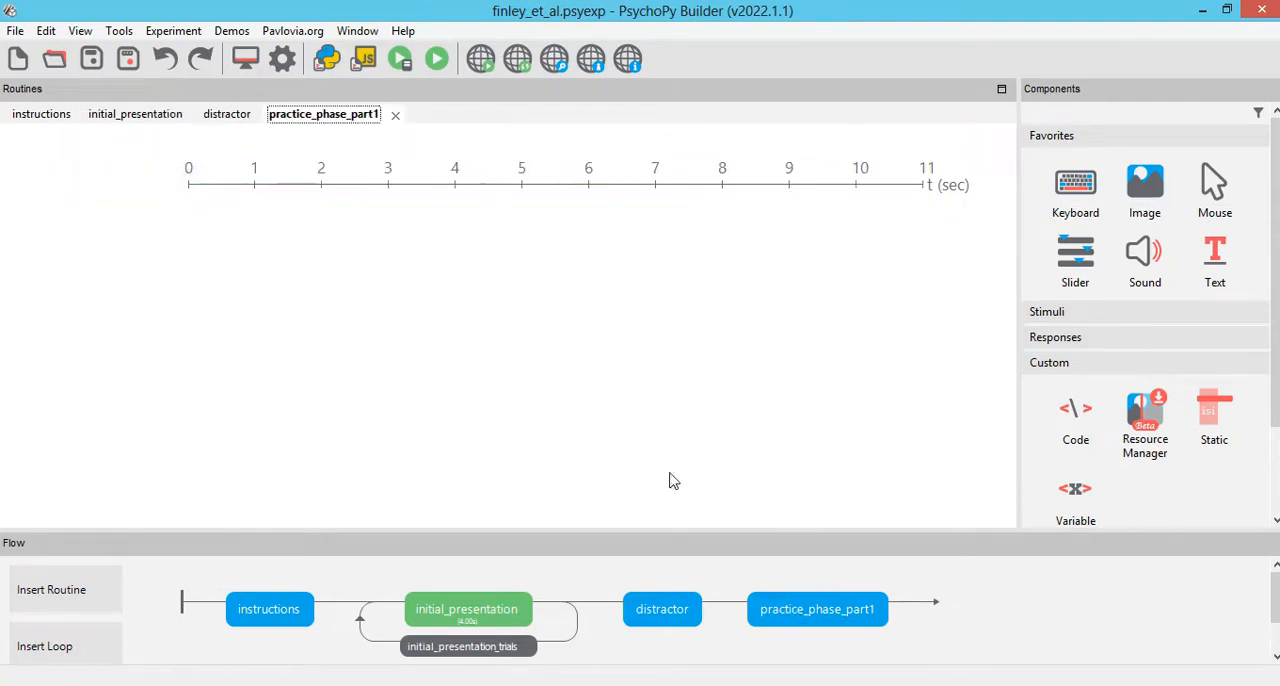
left_click(172, 31)
left_click(236, 104)
left_click(180, 31)
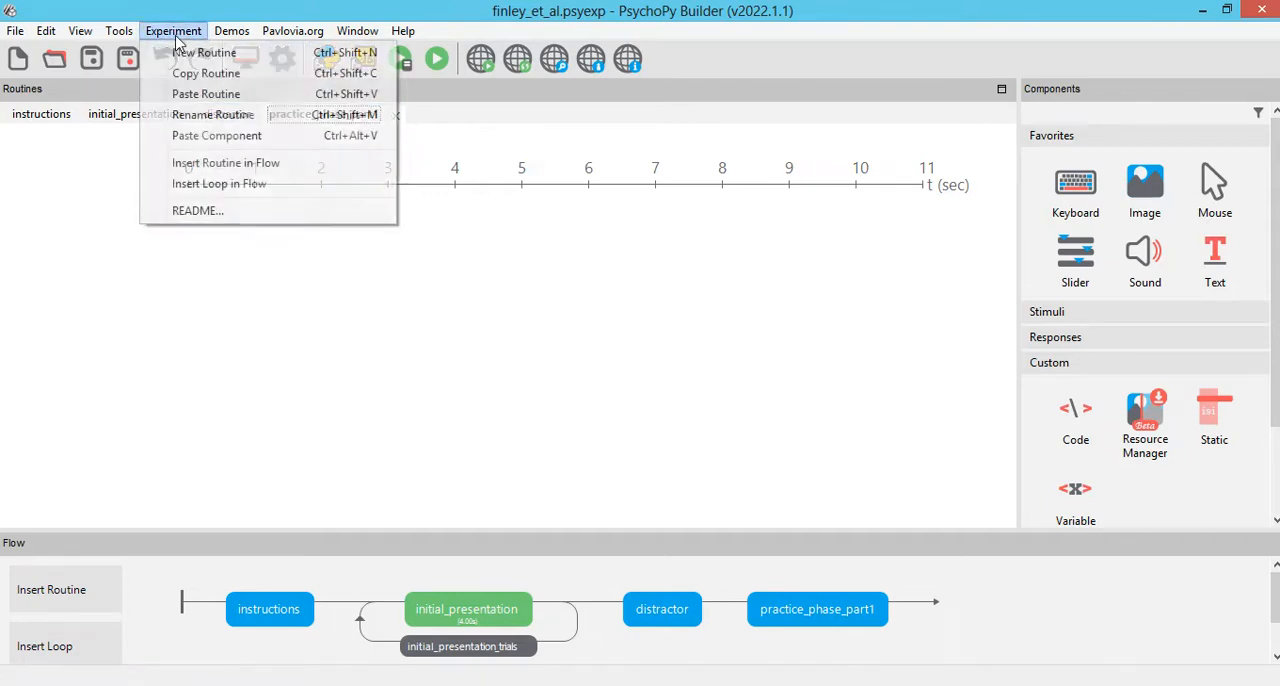
left_click(198, 96)
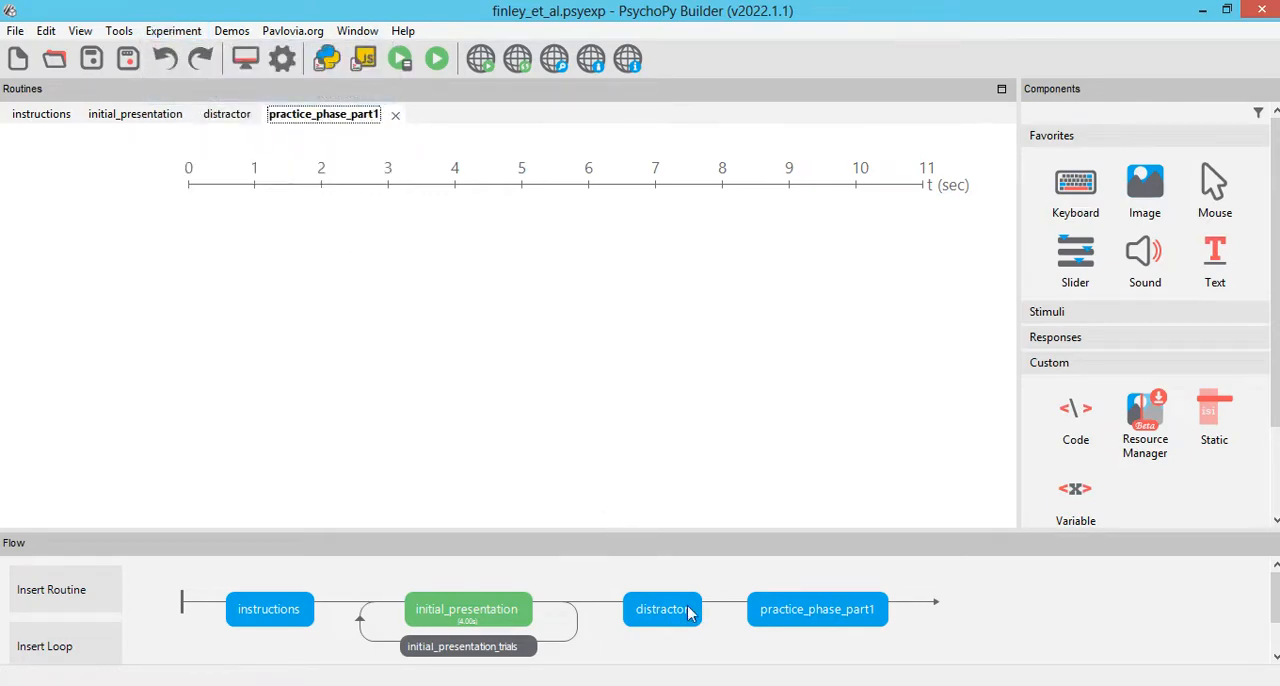
Step: Copy the cue_study text component from initial_presentation and paste it into practice_phase_part1 under the name cue_practice1
left_click(486, 613)
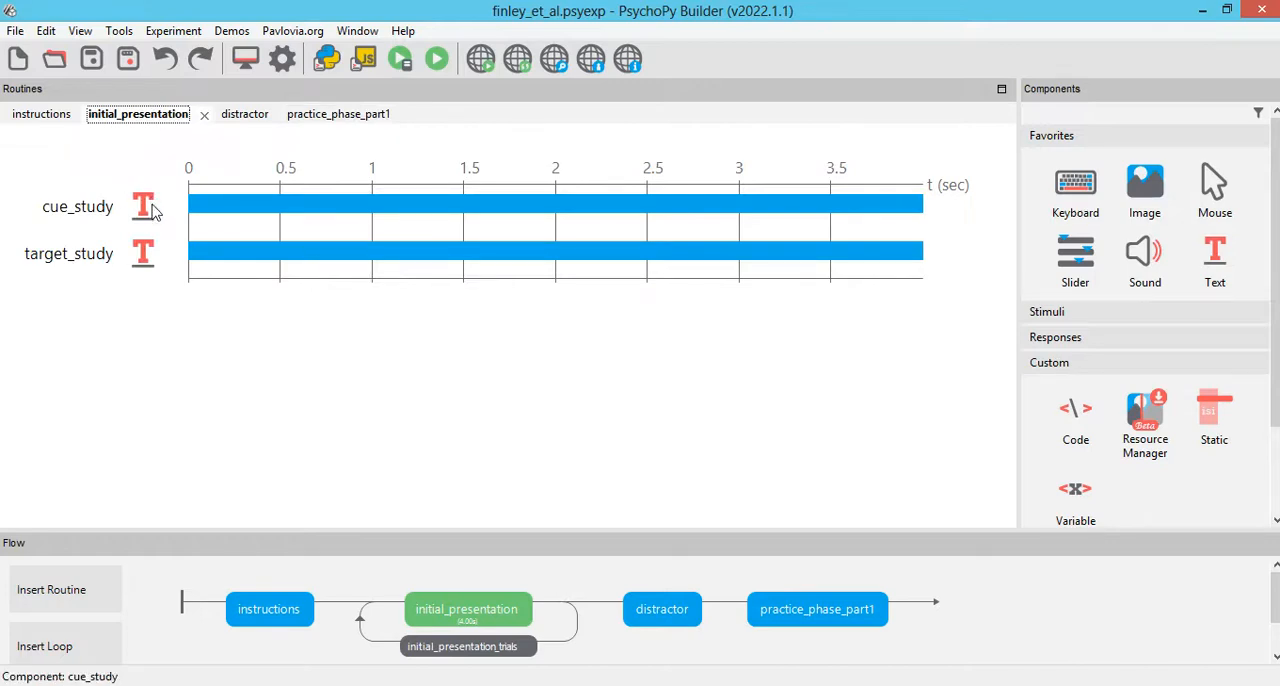
double_click(150, 210)
left_click(760, 471)
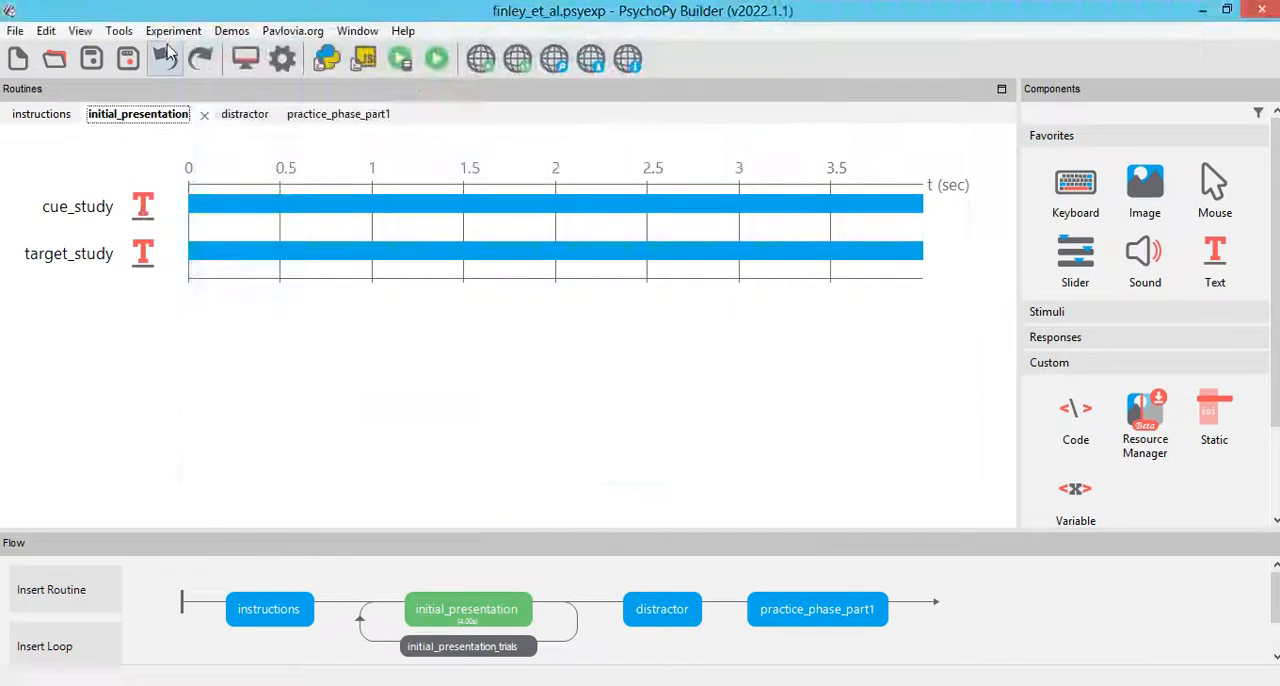
right_click(143, 206)
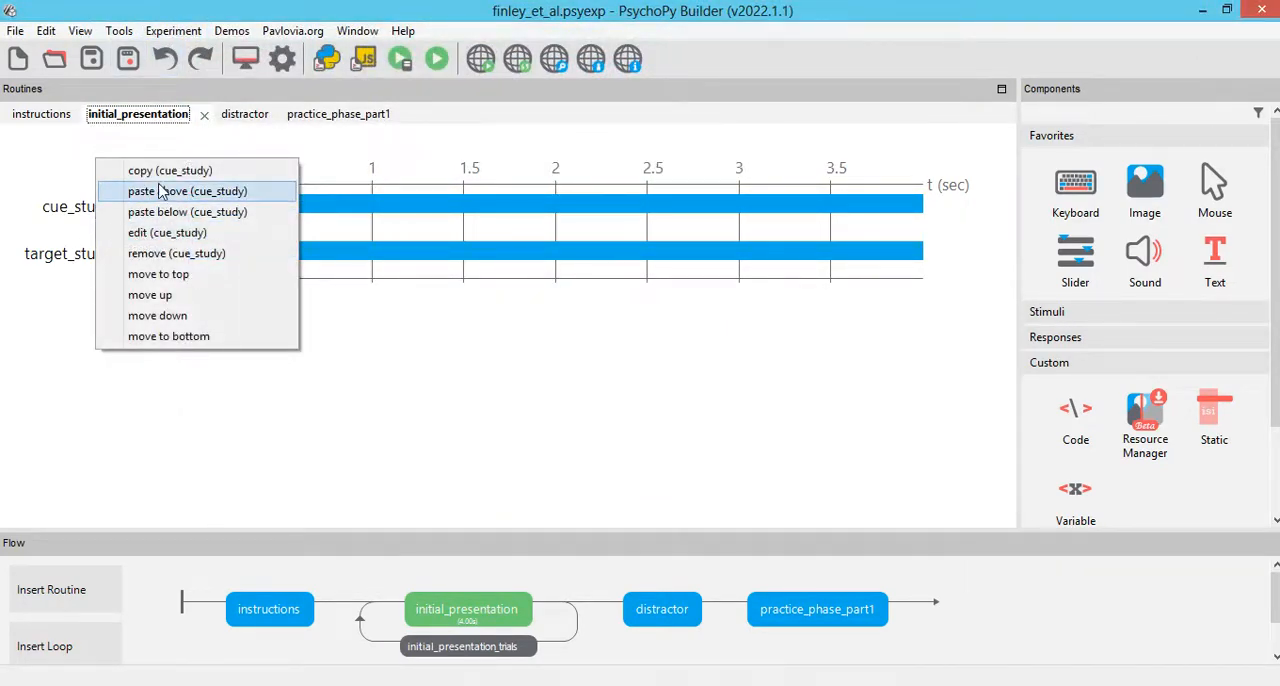
left_click(170, 170)
left_click(820, 612)
left_click(178, 31)
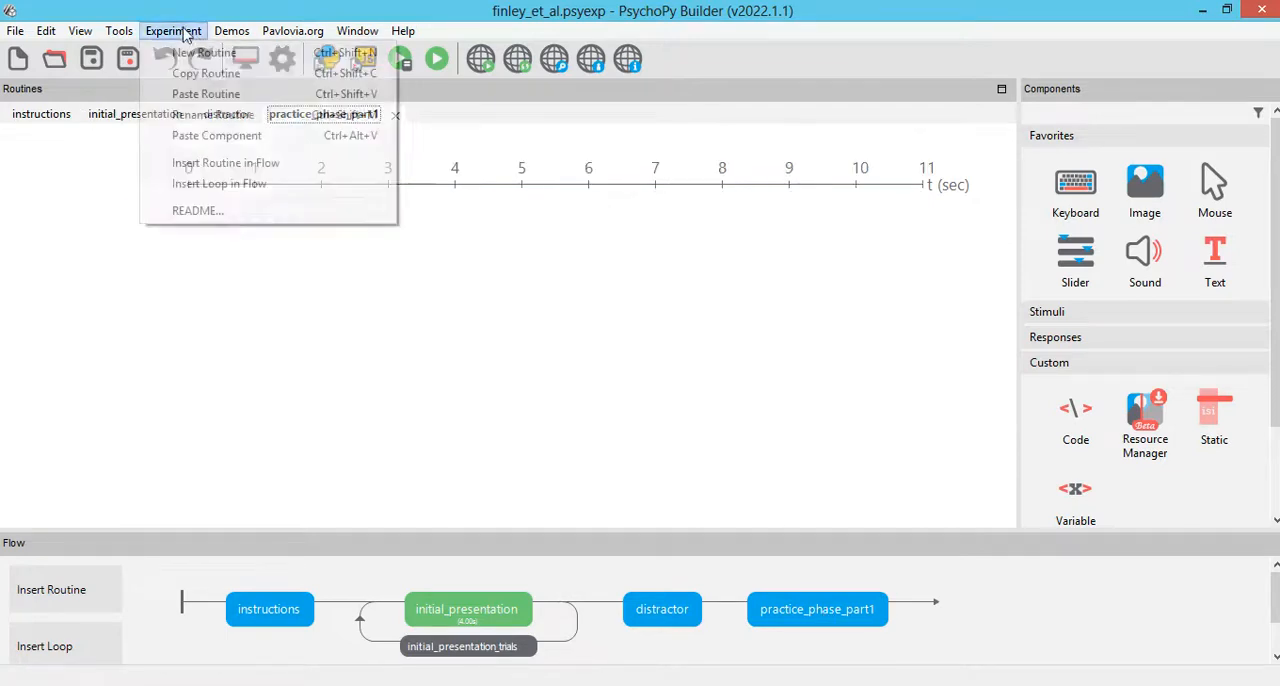
left_click(216, 135)
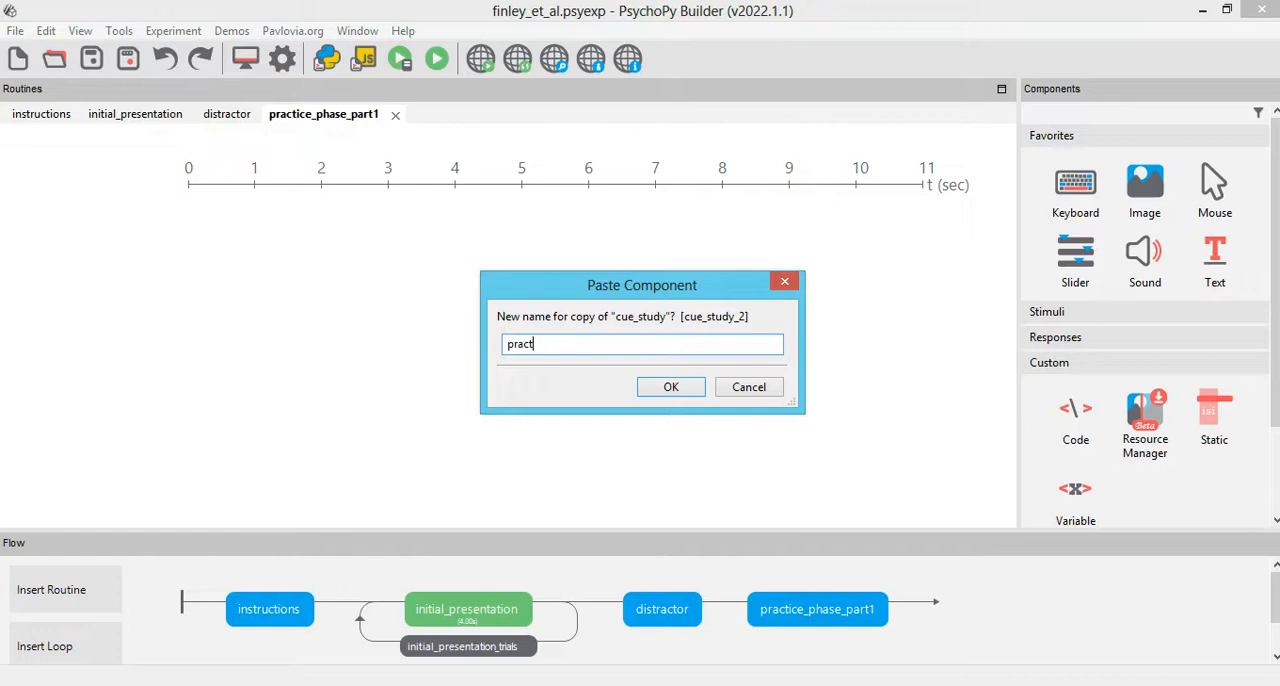
type("cue_pract")
left_click(671, 389)
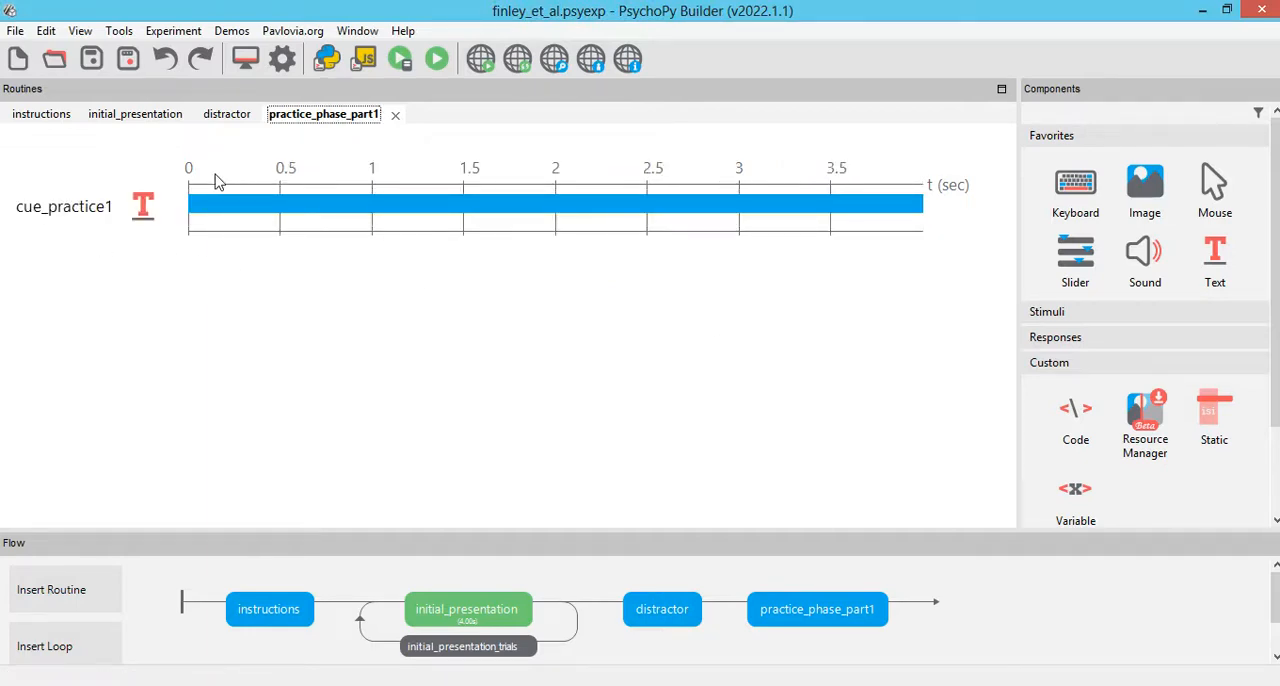
Step: Clear the stop duration of cue_practice1 so the cue has no time limit
left_click(20, 208)
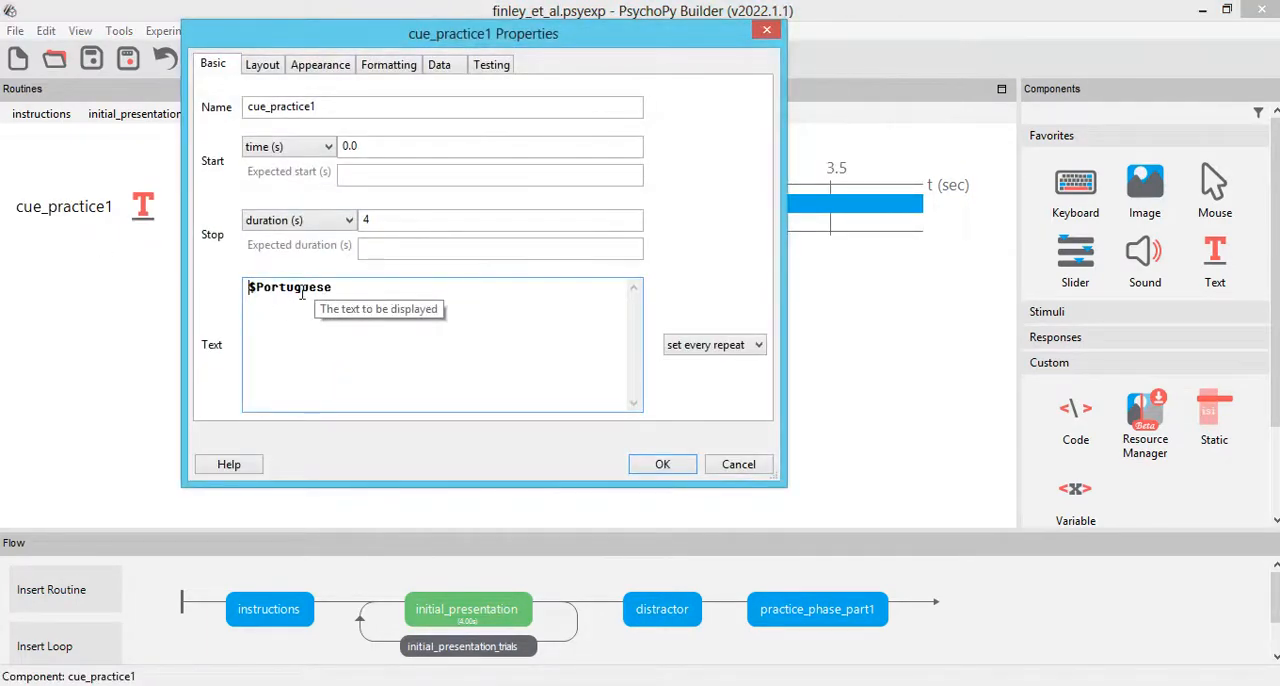
double_click(365, 219)
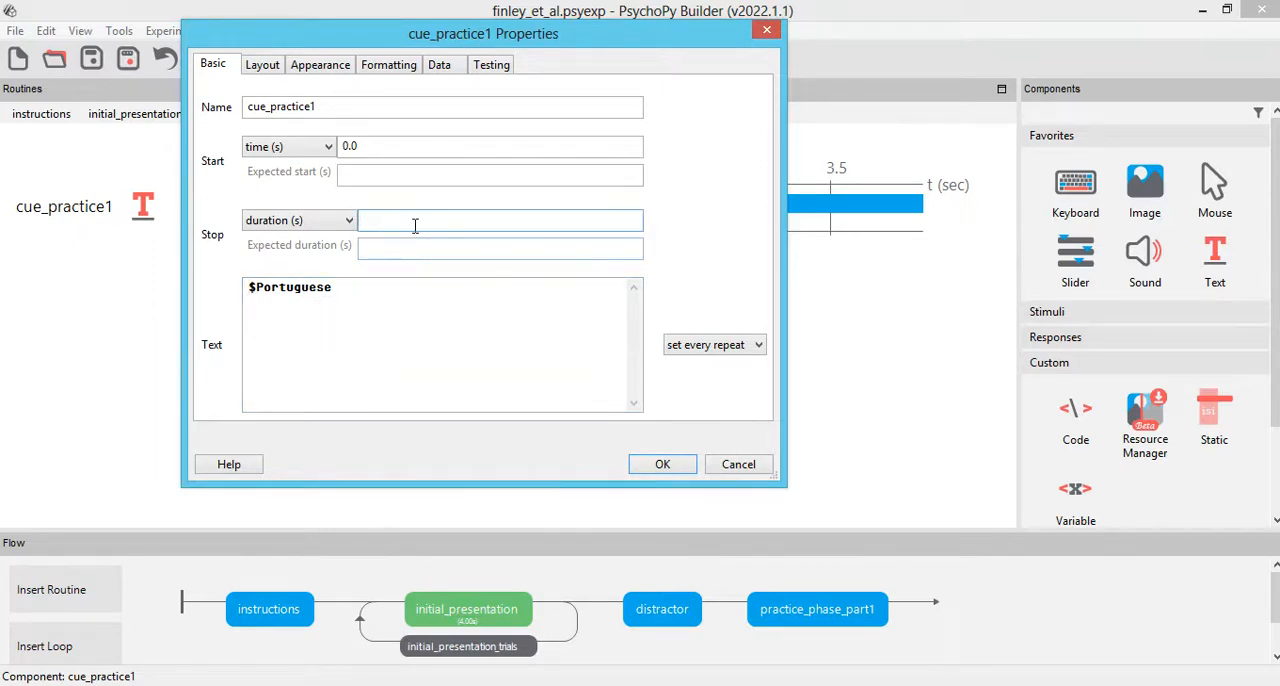
left_click(318, 64)
left_click(388, 64)
left_click(264, 66)
left_click(213, 66)
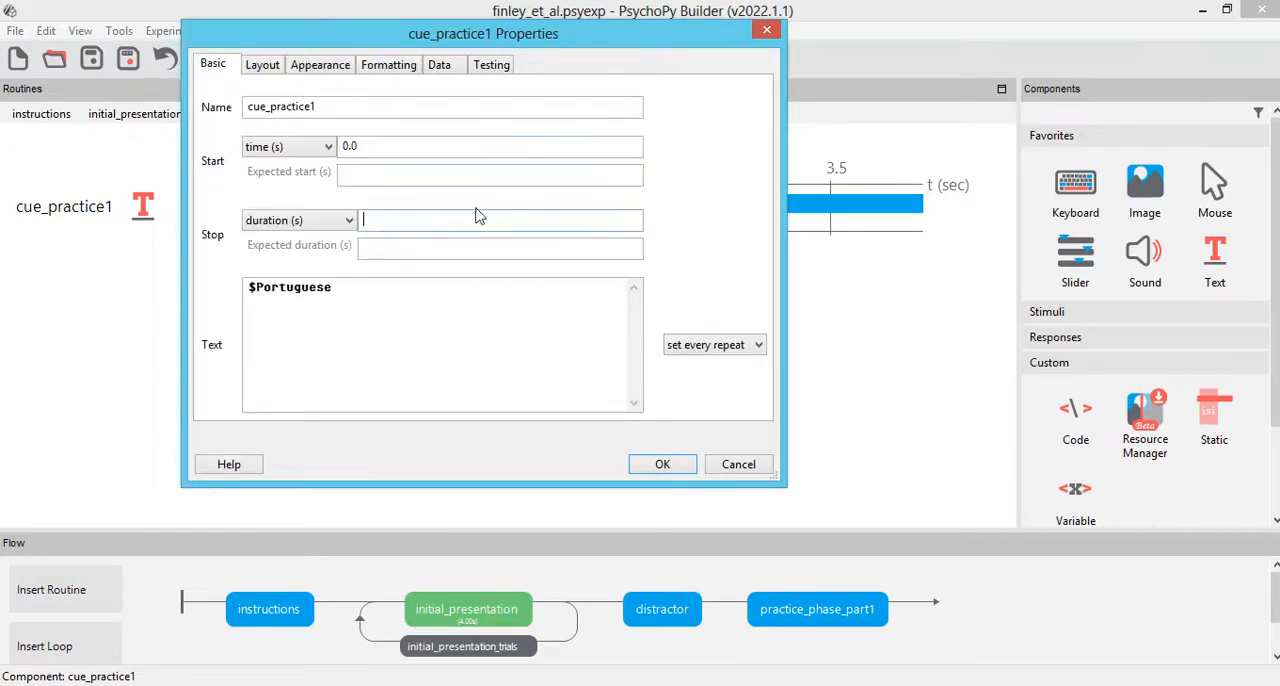
left_click(675, 466)
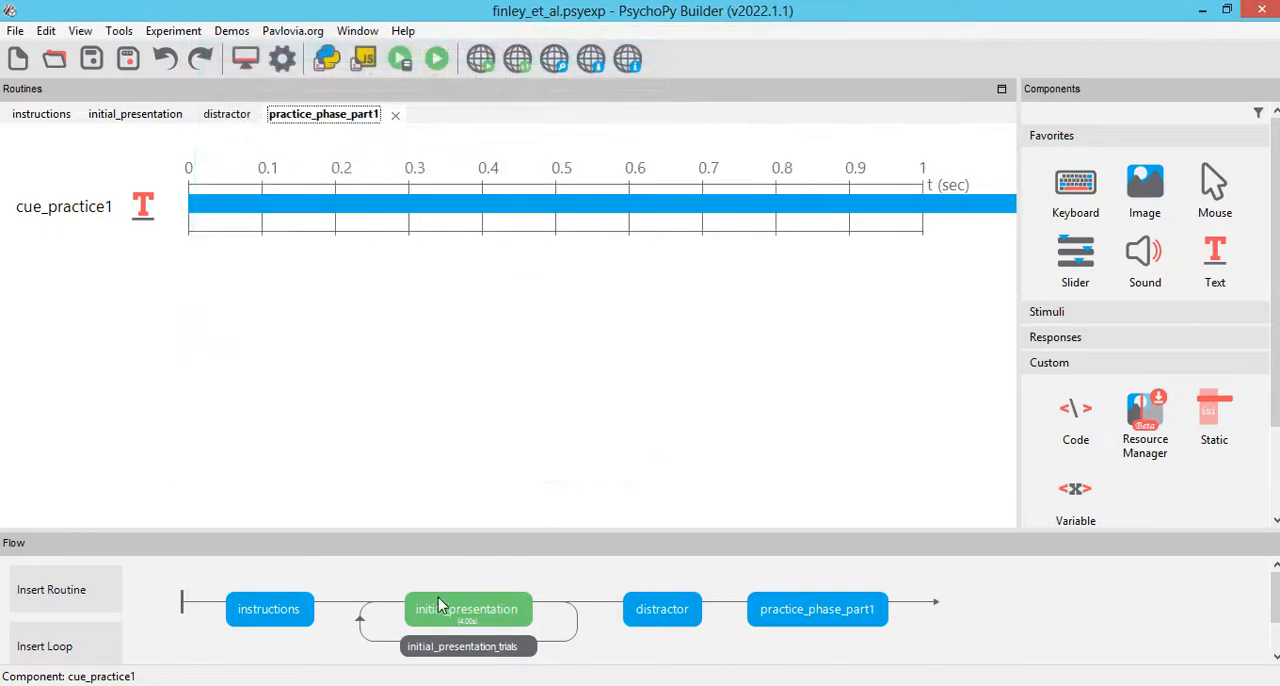
Step: Copy the target_study text component from initial_presentation and paste it into practice_phase_part1 under the name target_practice1
left_click(451, 608)
left_click(142, 262)
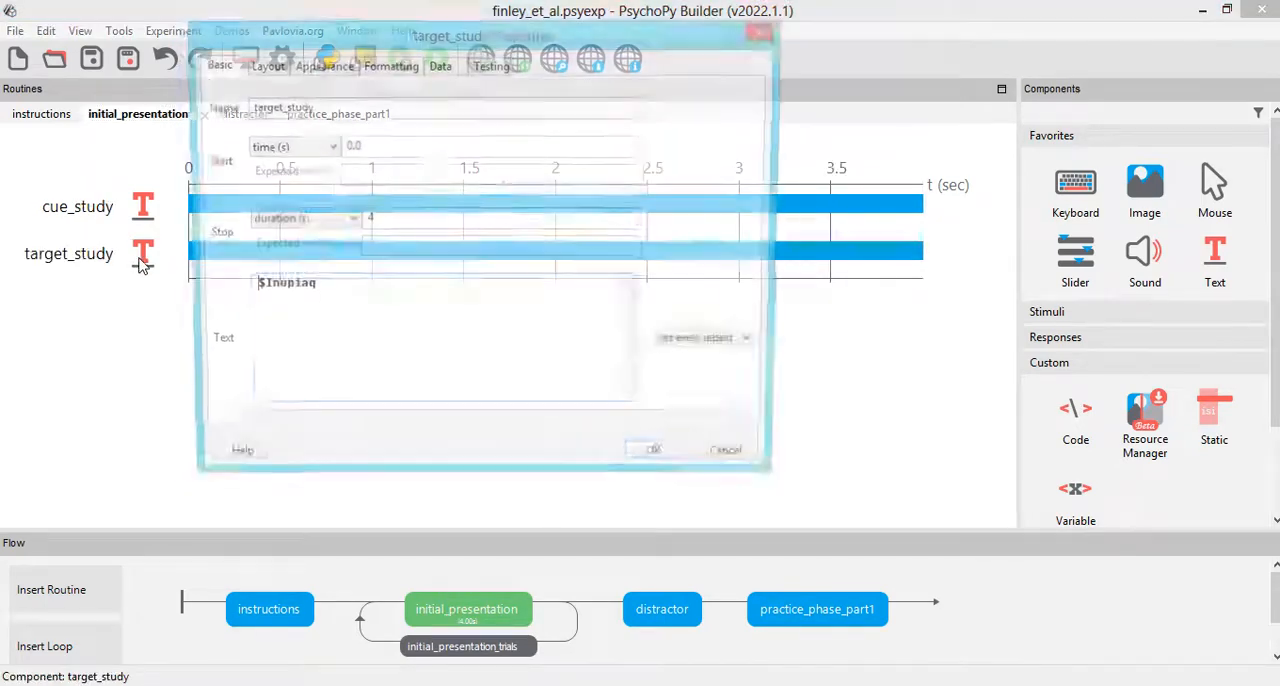
left_click(733, 466)
right_click(101, 265)
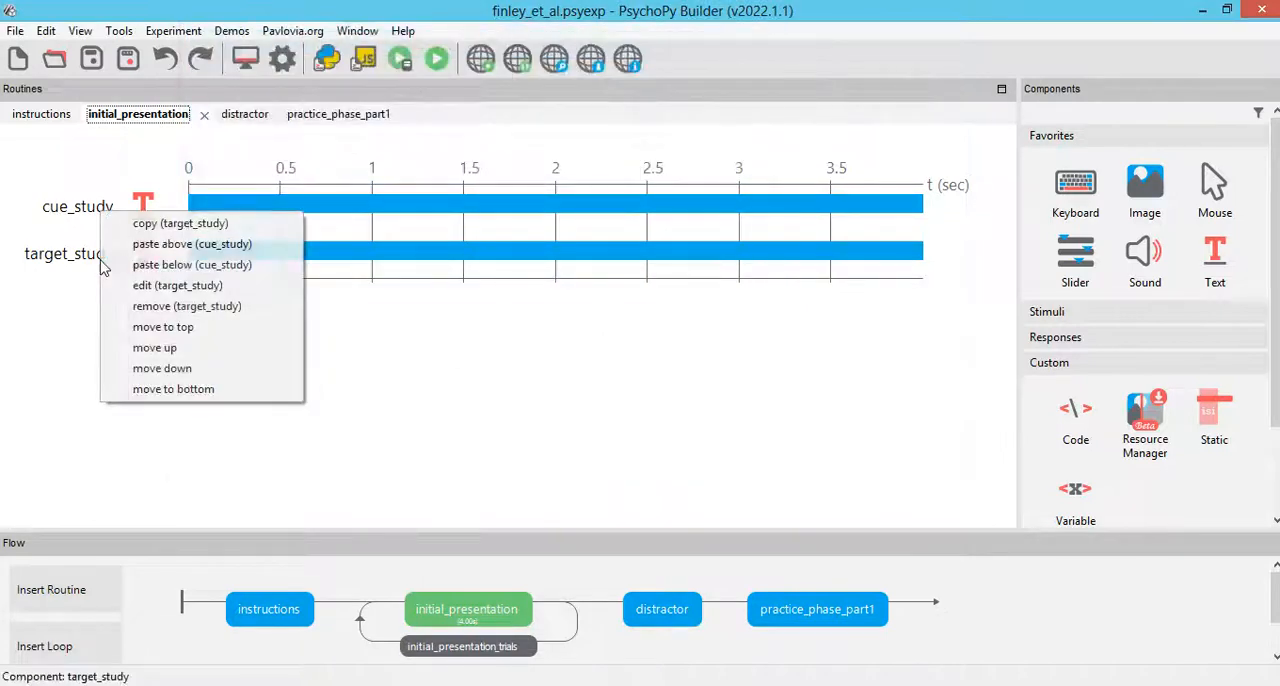
left_click(185, 223)
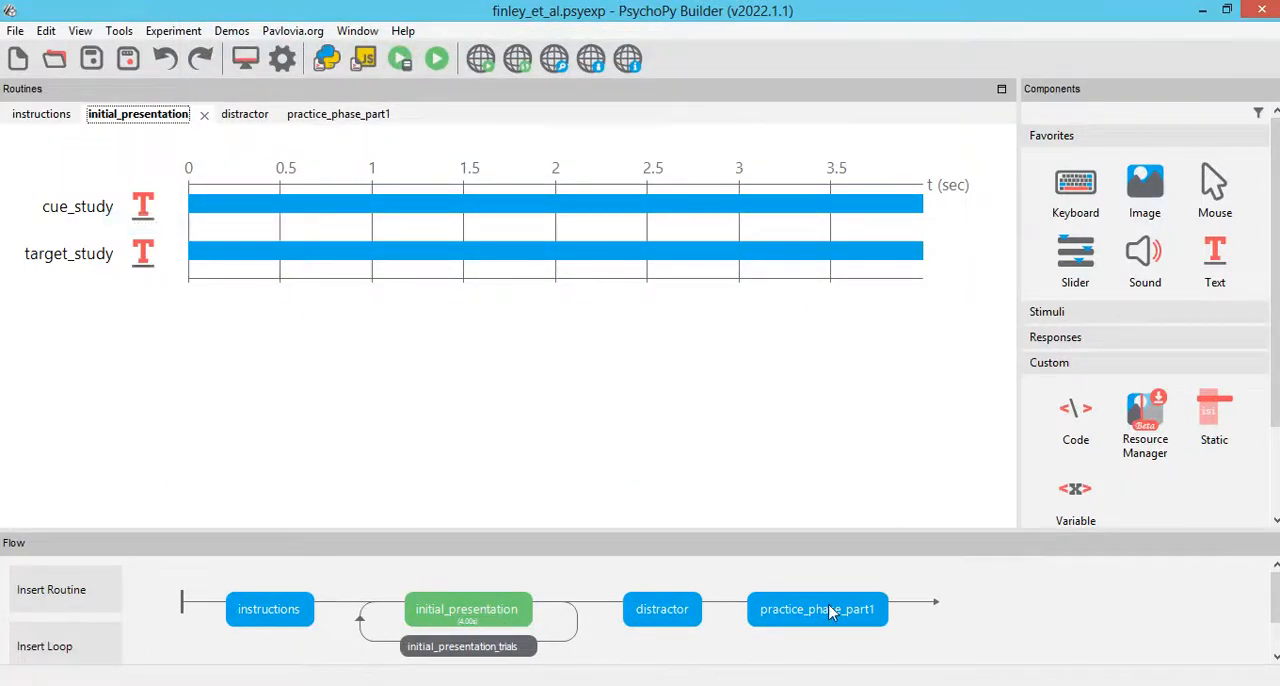
left_click(832, 615)
left_click(173, 30)
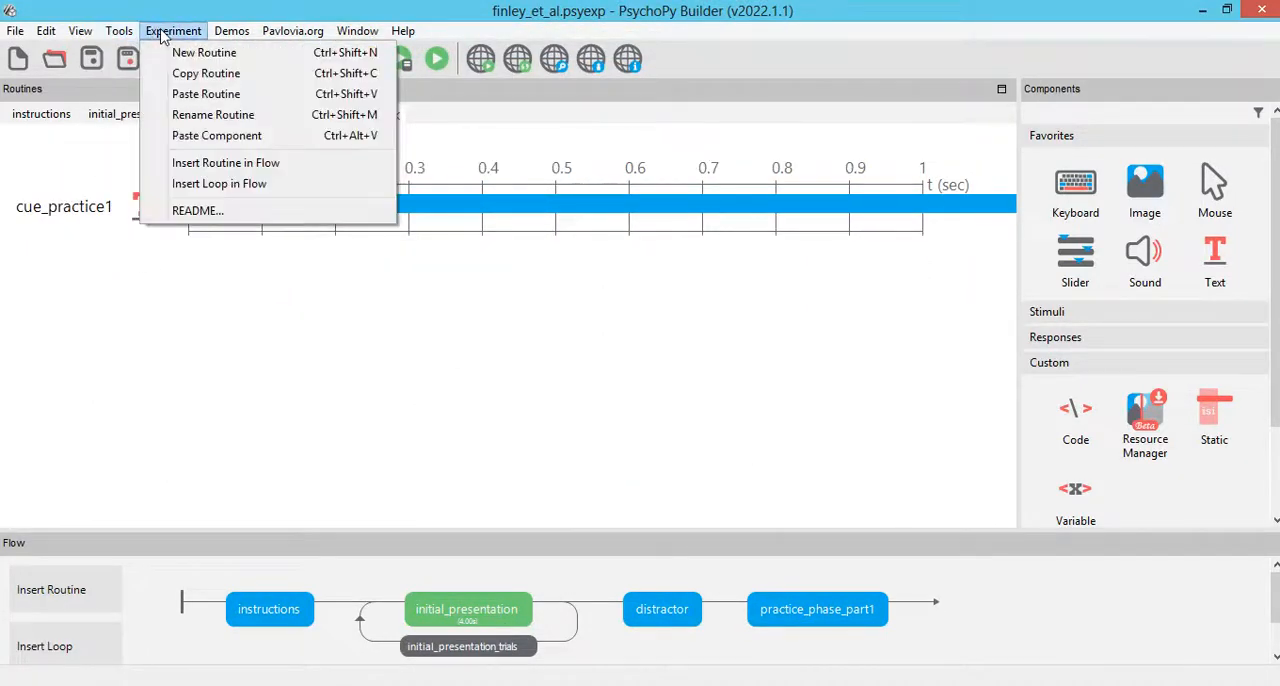
left_click(222, 137)
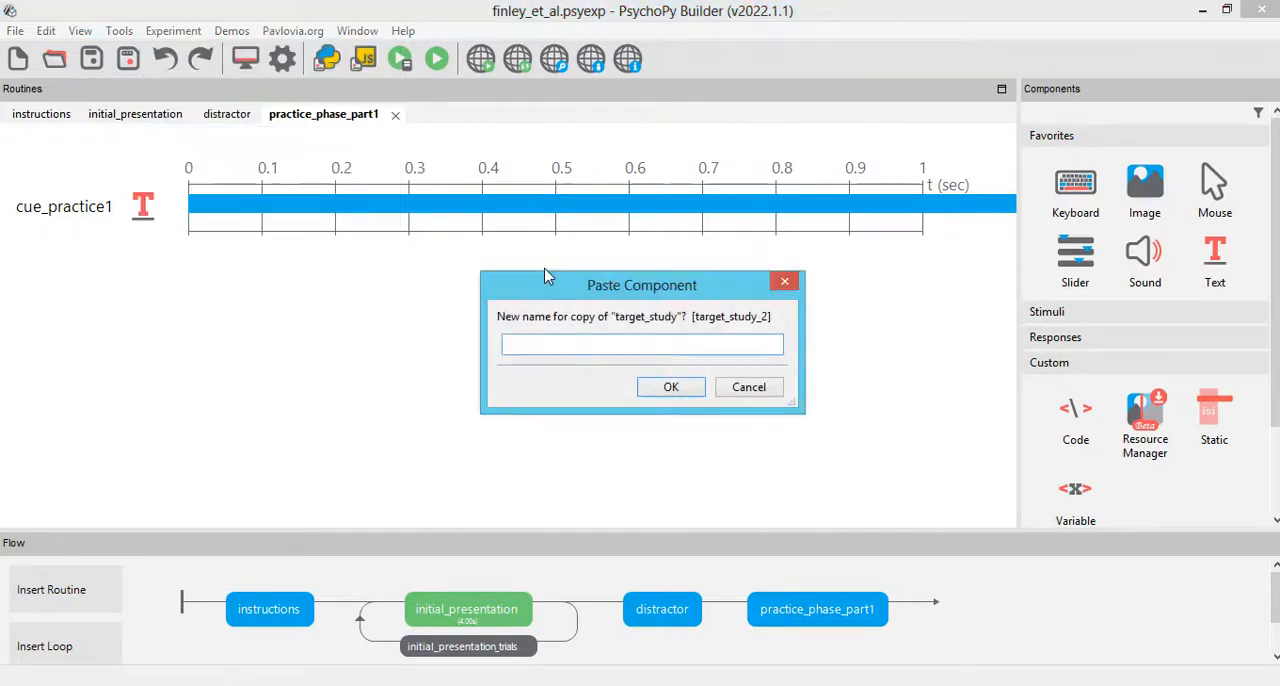
type("target_practice1")
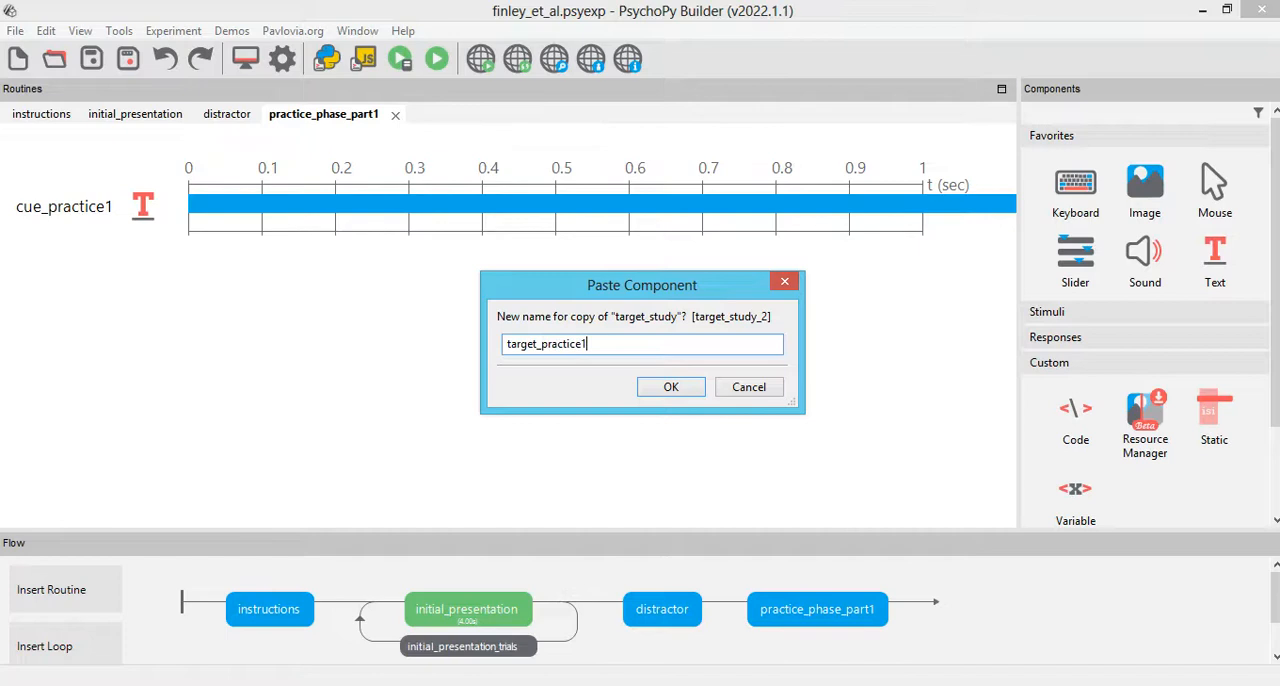
left_click(668, 387)
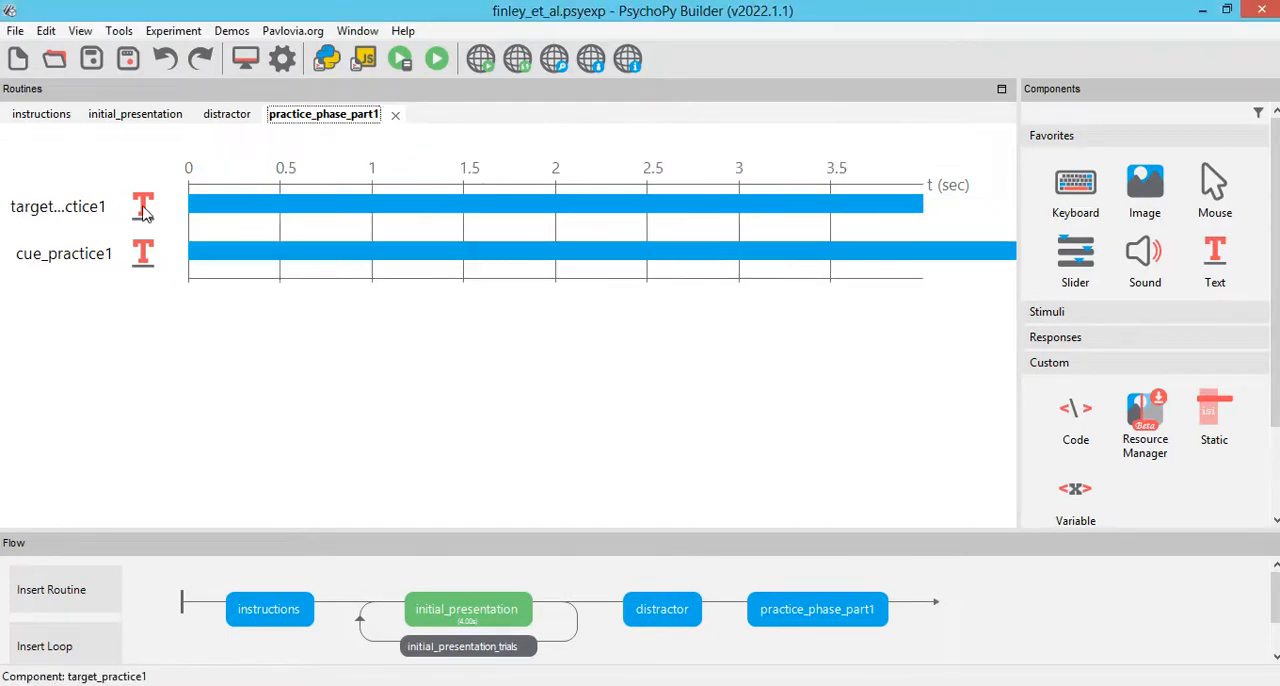
Step: Move target_practice1 to the bottom of the practice_phase_part1 routine and clear its stop duration
right_click(143, 205)
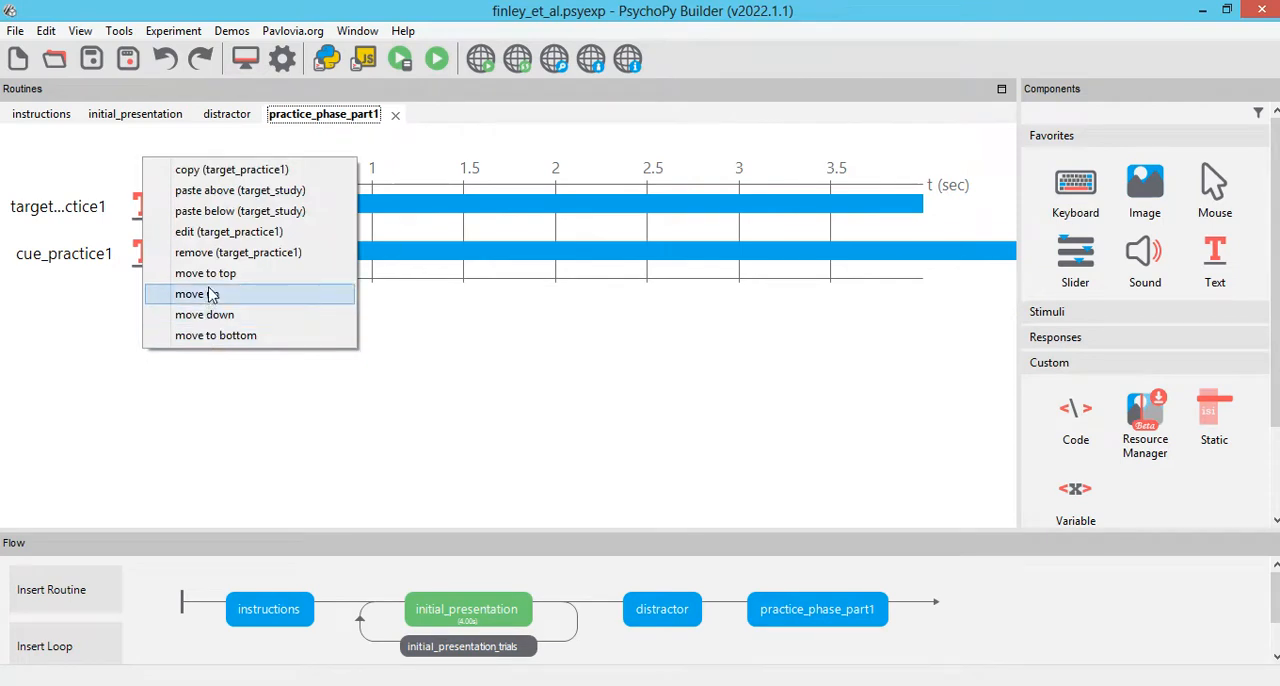
left_click(228, 335)
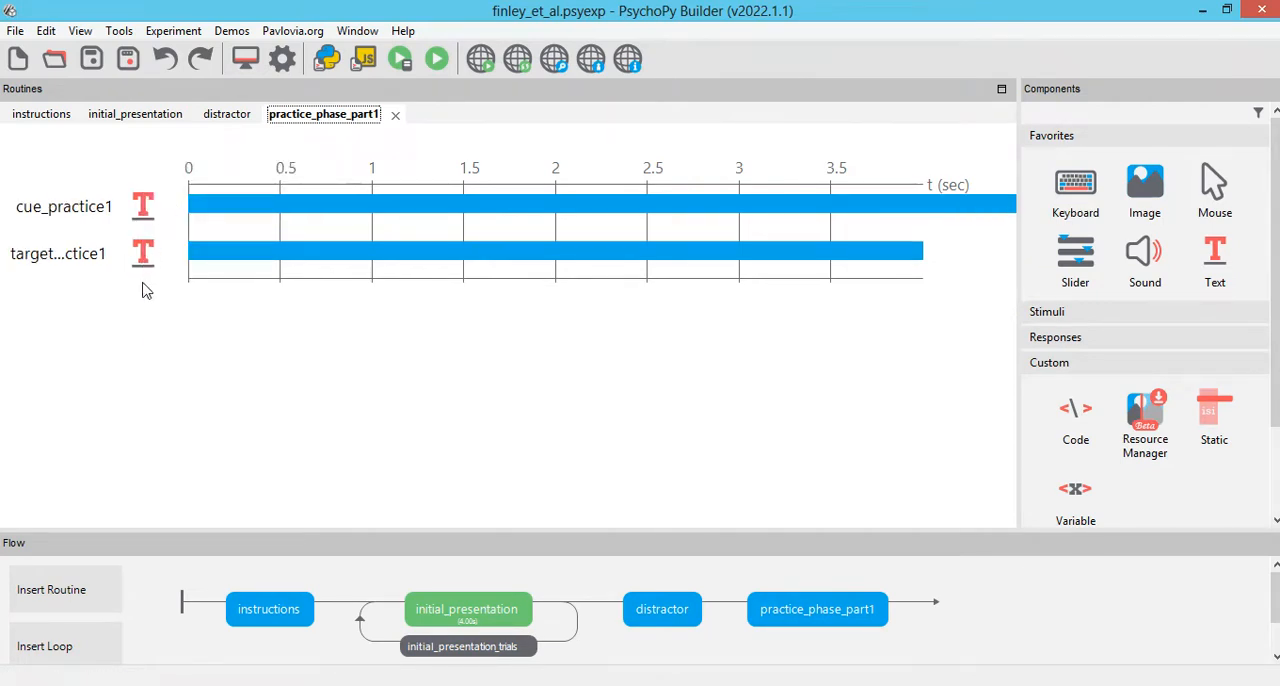
double_click(143, 253)
double_click(390, 220)
key("BackSpace")
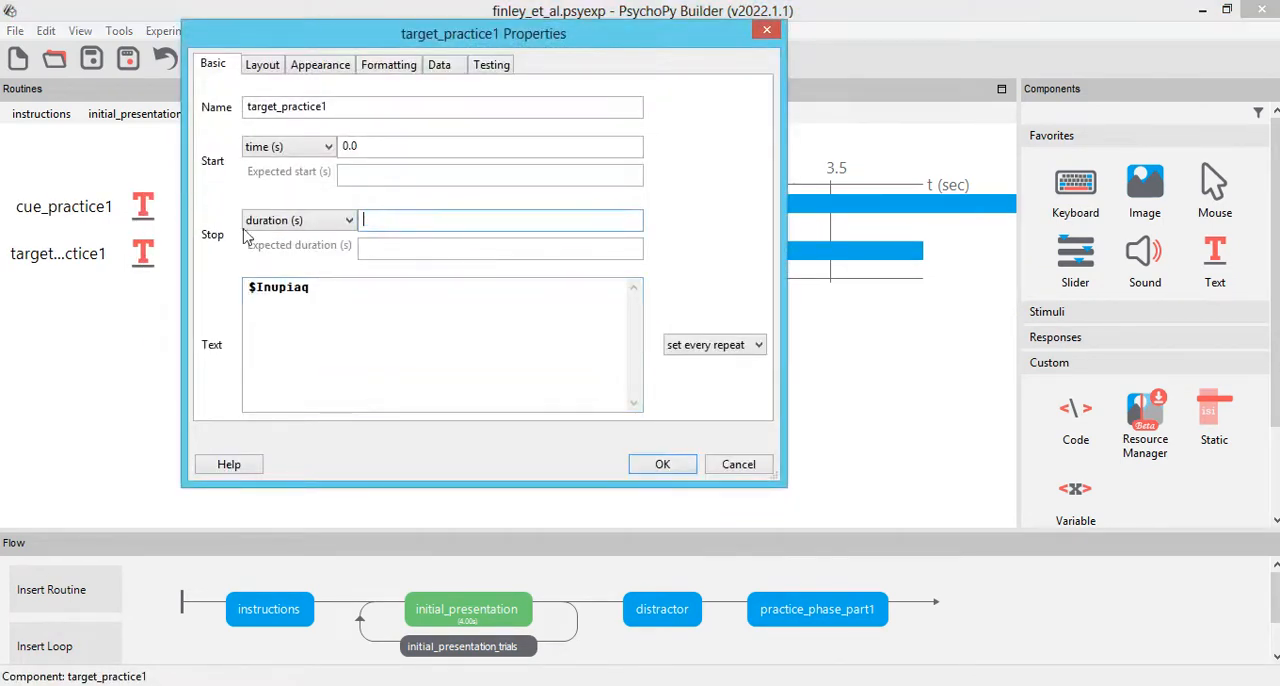
left_click(663, 465)
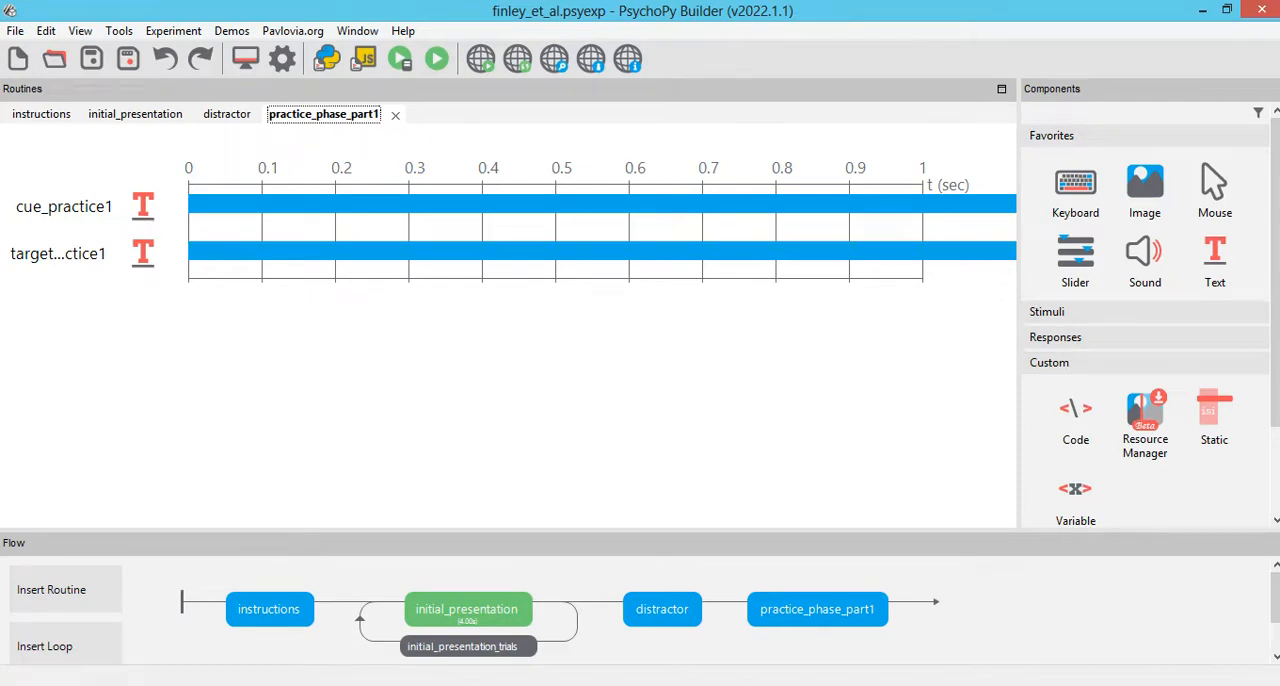
Step: Switch to the Finley et al. (2011) PDF and examine the AC, DC and study-only practice descriptions and the table of displayed Iñupiaq words
key("alt+Tab")
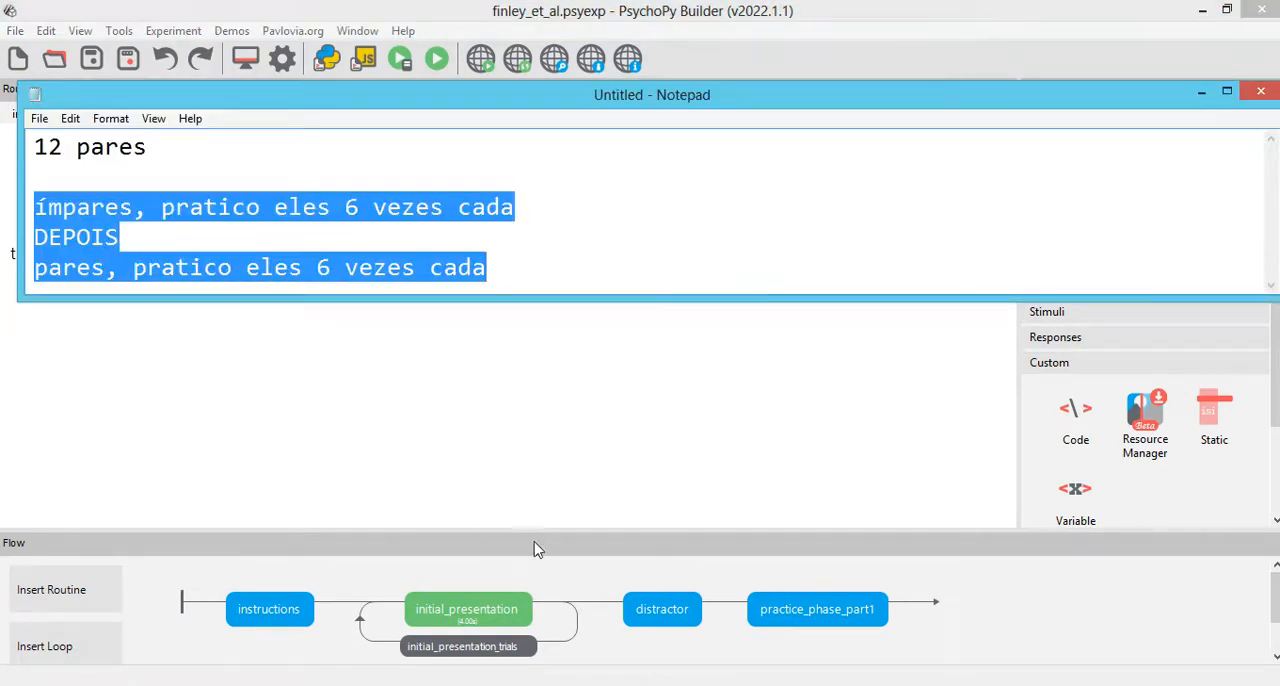
key("alt+Tab")
scroll(894, 449, "down", 10)
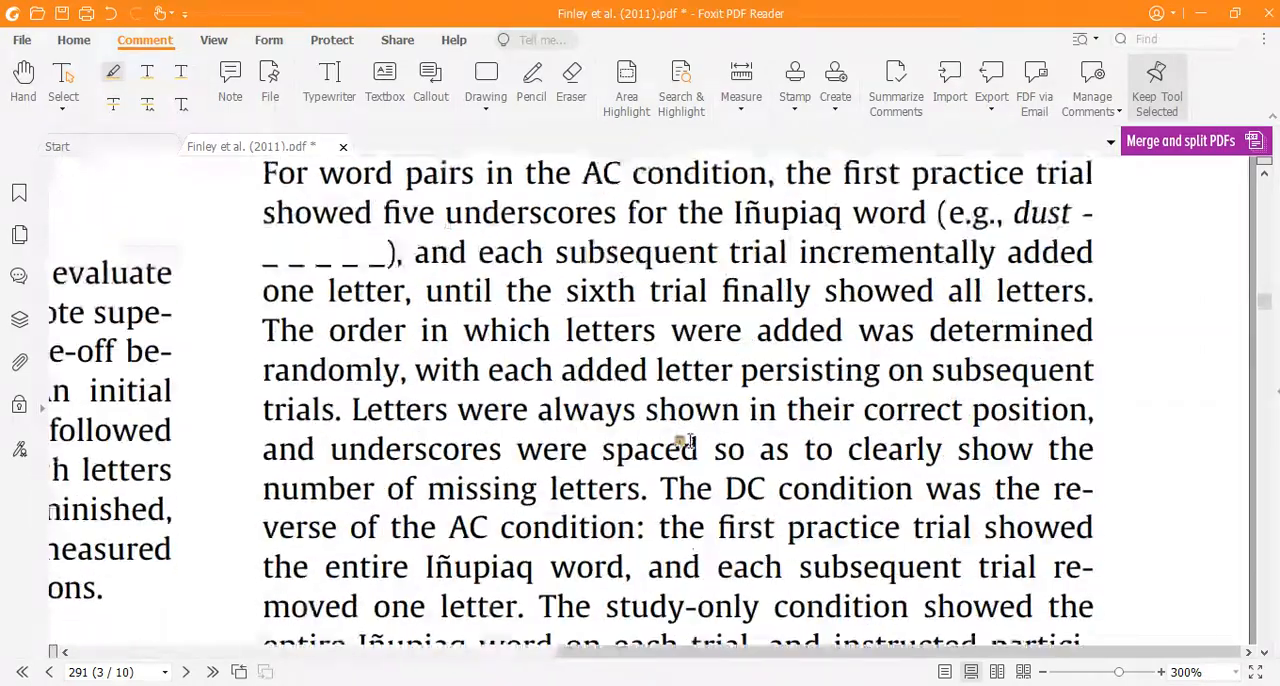
scroll(688, 447, "down", 10)
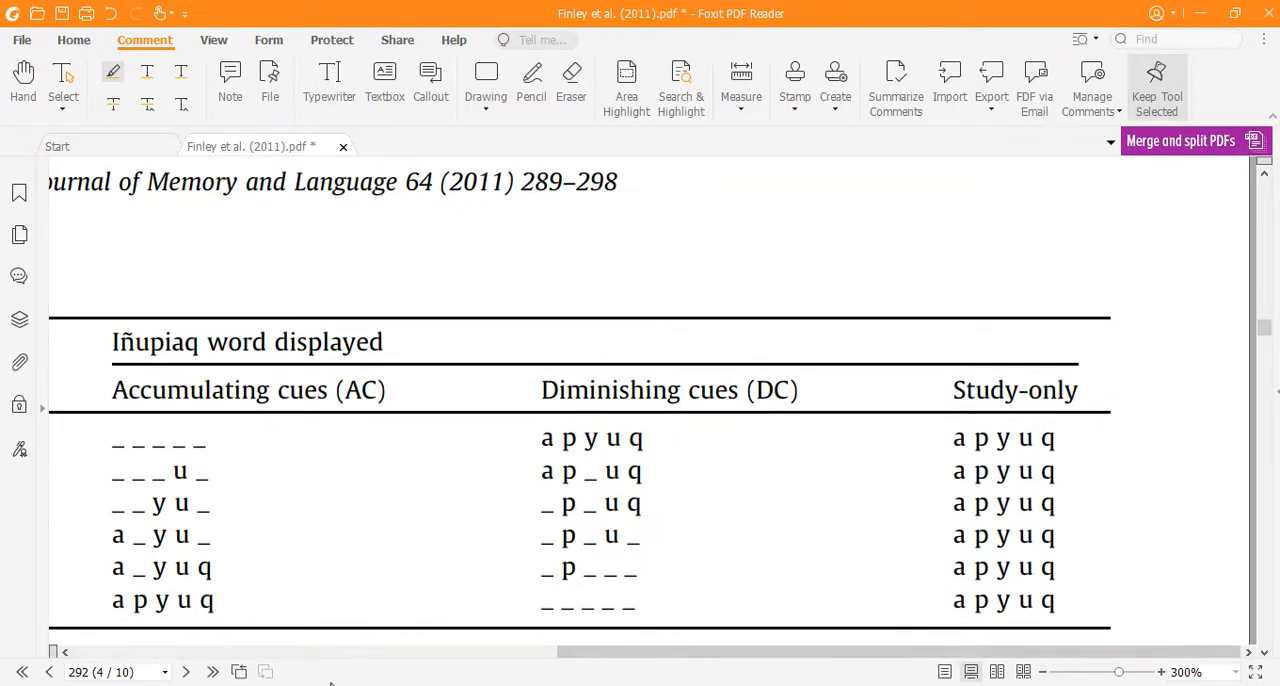
mouse_move(571, 684)
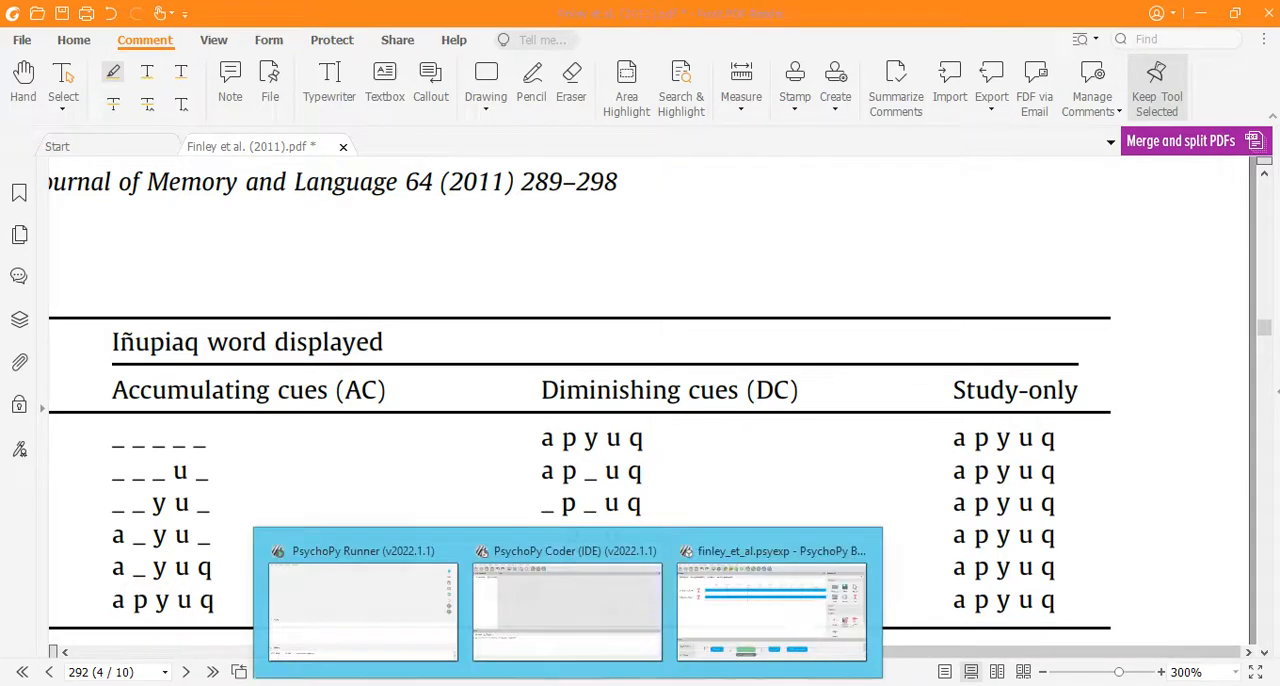
Step: Return to PsychoPy Builder and add a keyboard component named key_practice1 to practice_phase_part1, accepting only 'space' as an allowed key
left_click(750, 565)
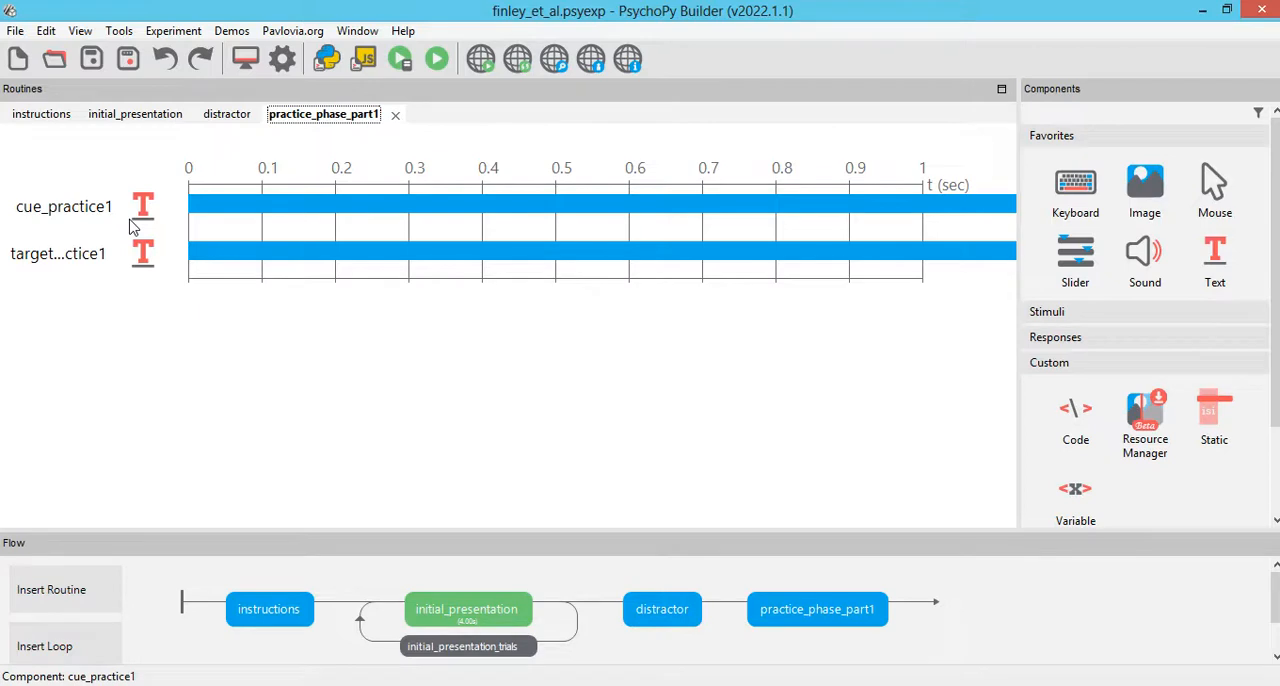
left_click(1062, 197)
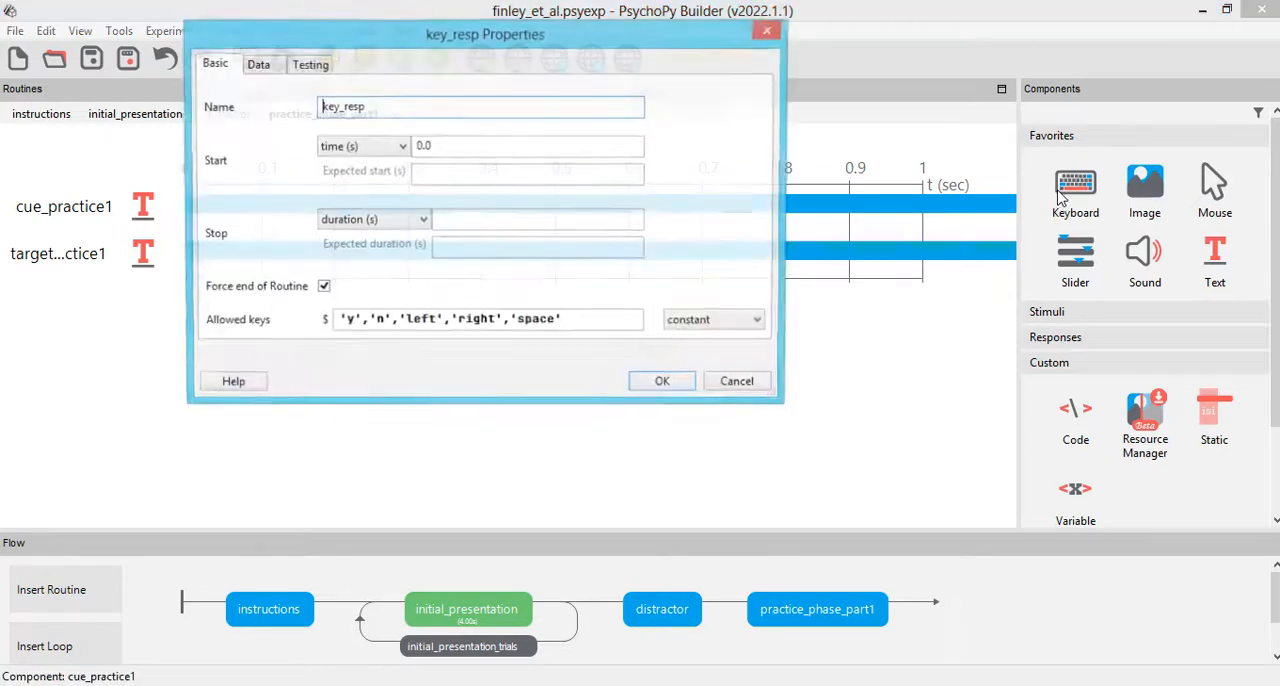
left_click_drag(511, 321, 70, 268)
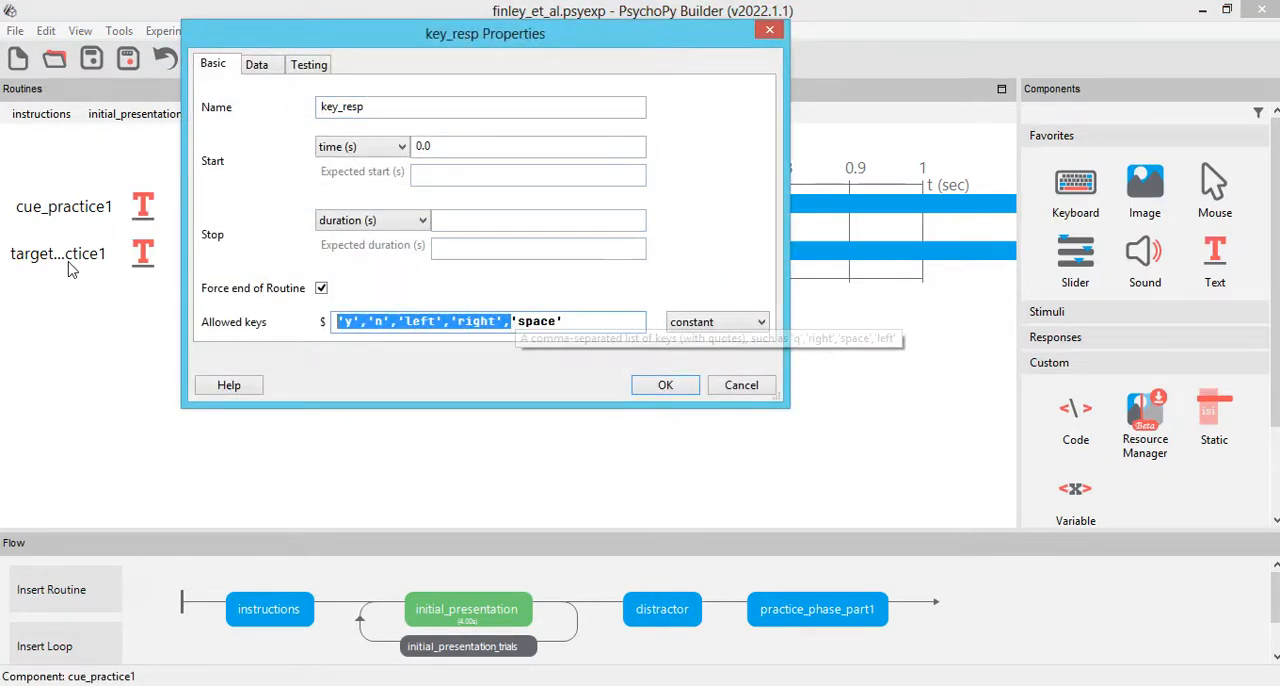
key("Delete")
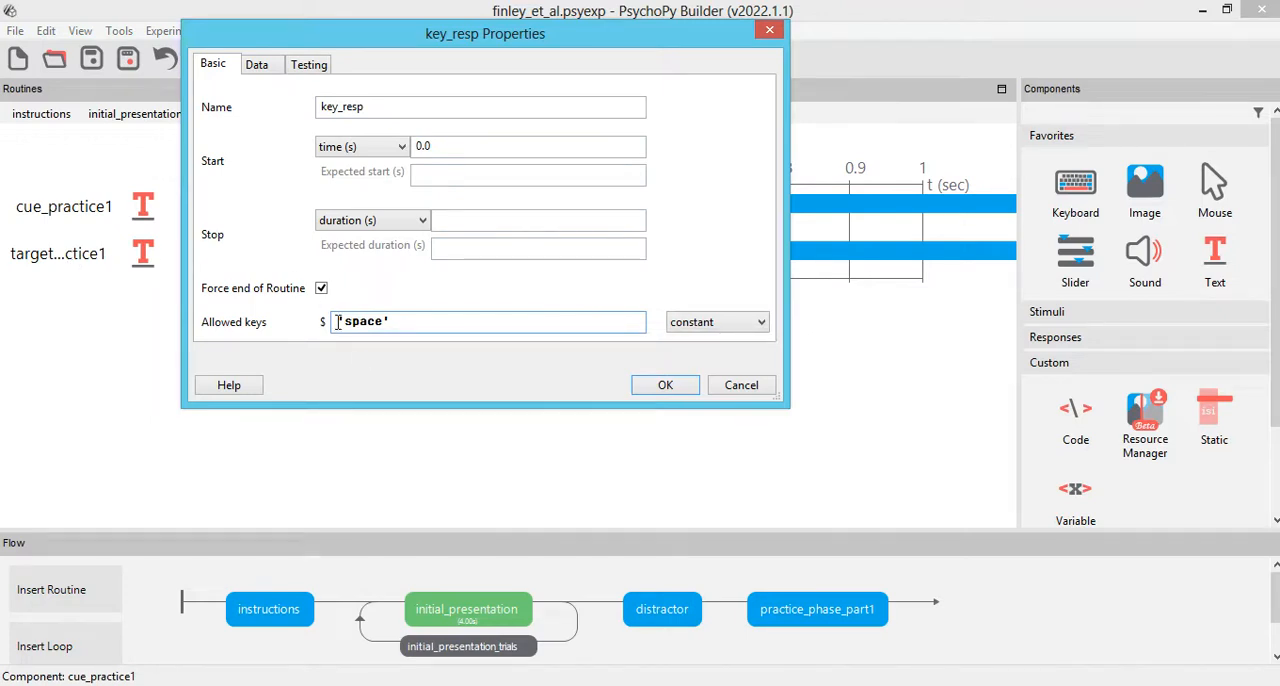
left_click_drag(295, 88, 3, 87)
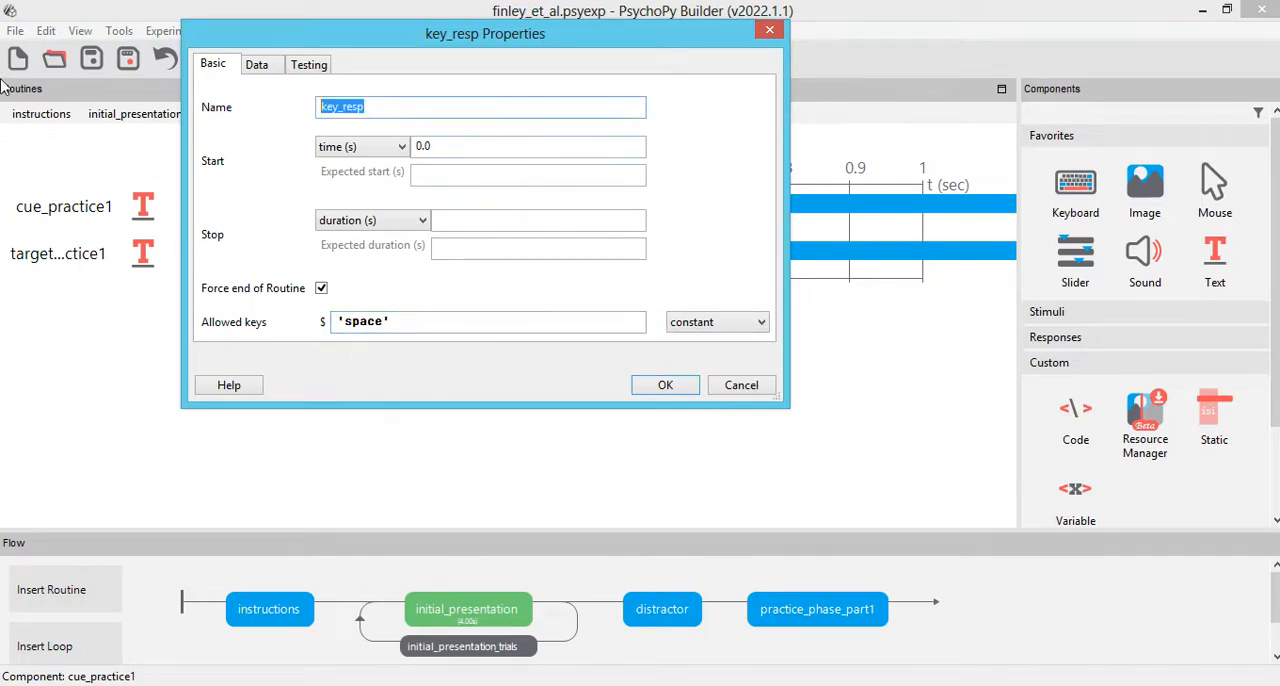
type("key")
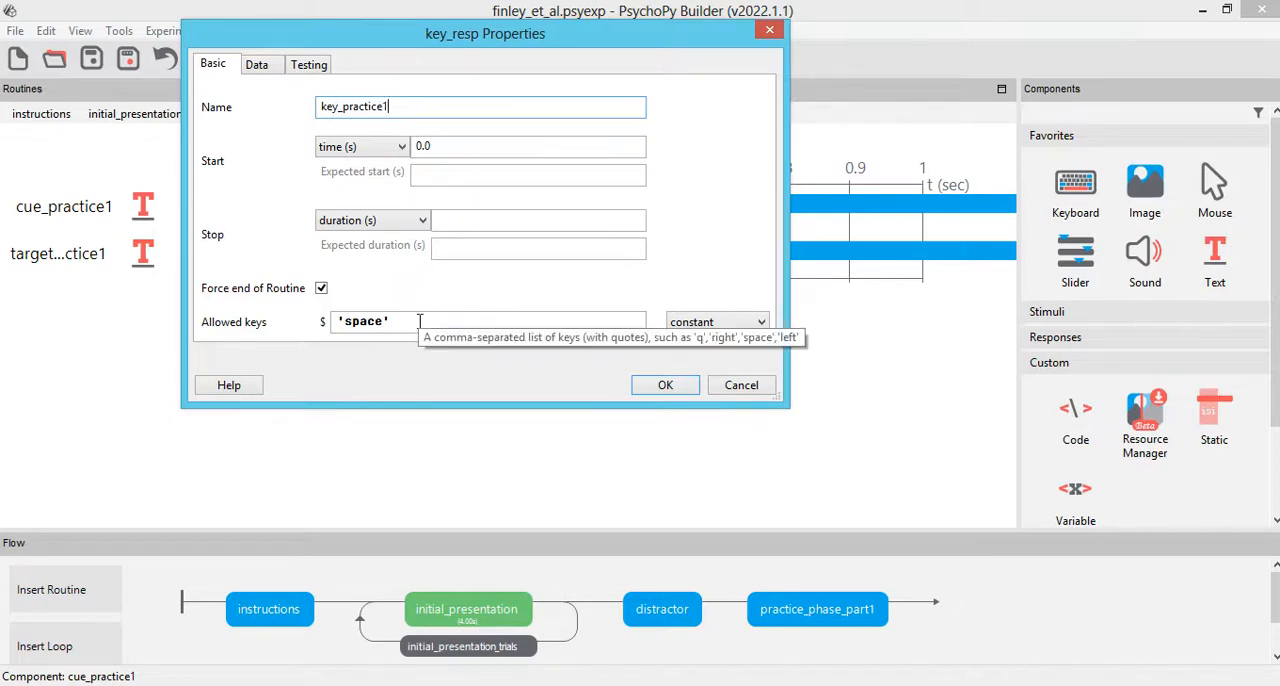
left_click(656, 386)
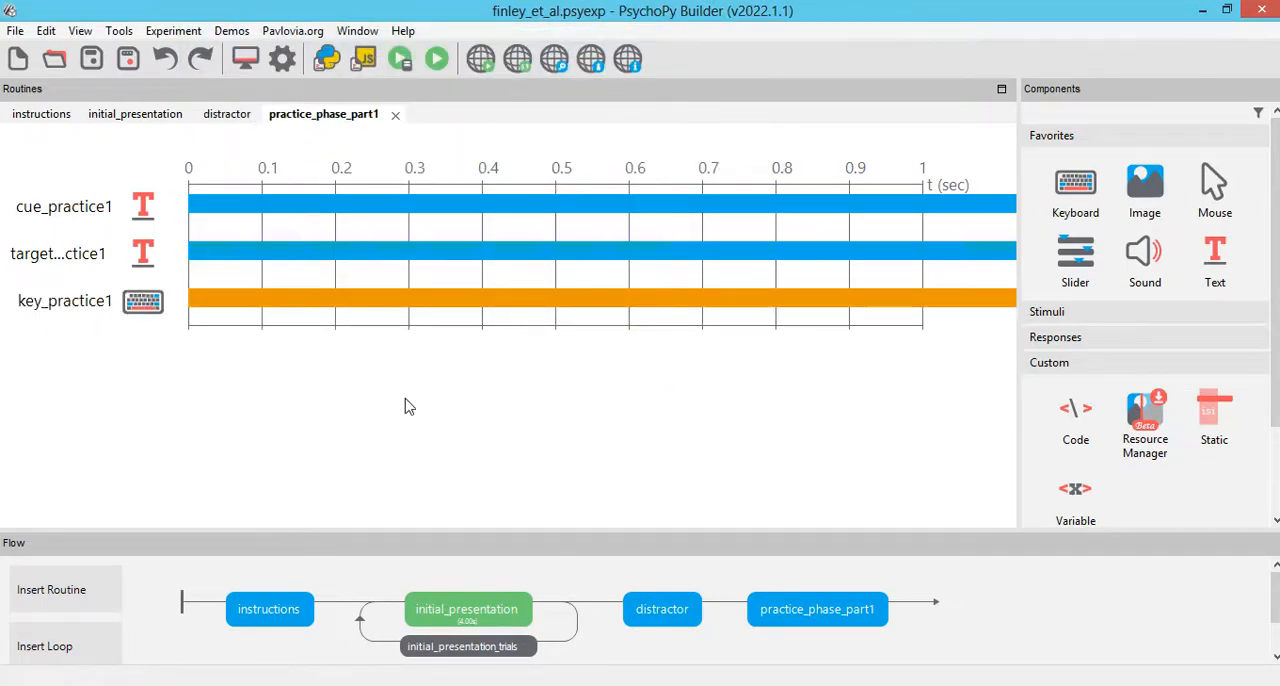
left_click(66, 658)
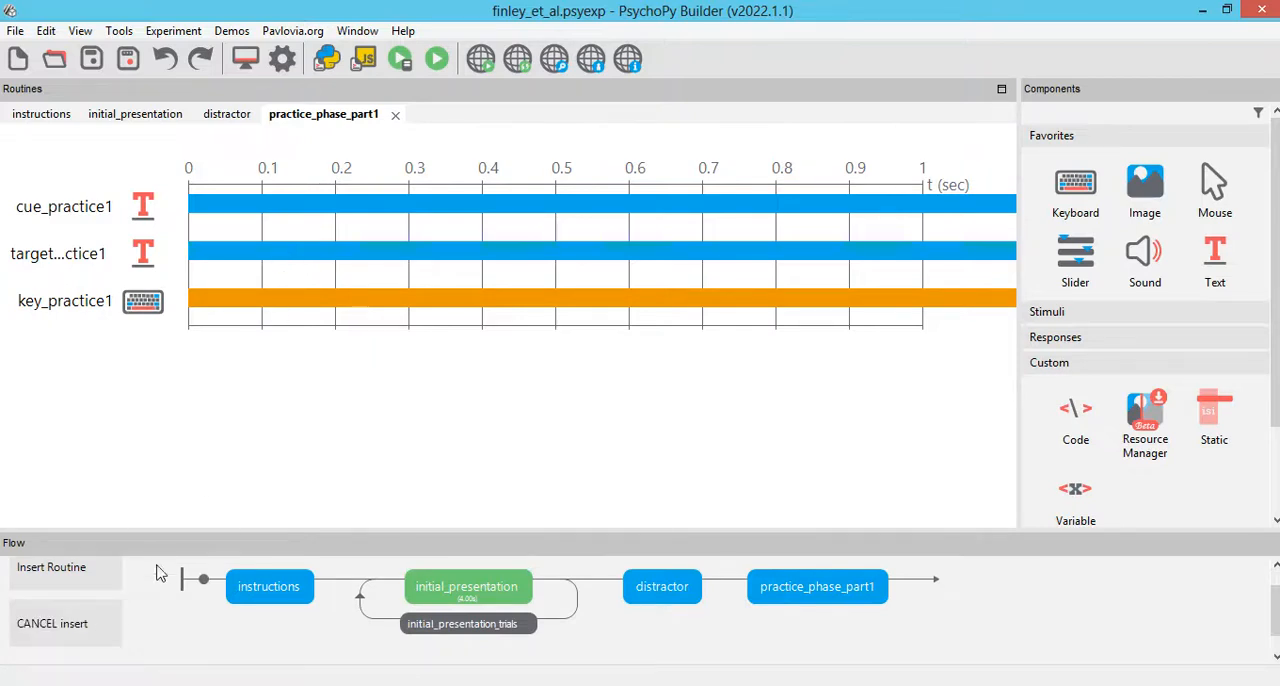
left_click(728, 582)
left_click(920, 580)
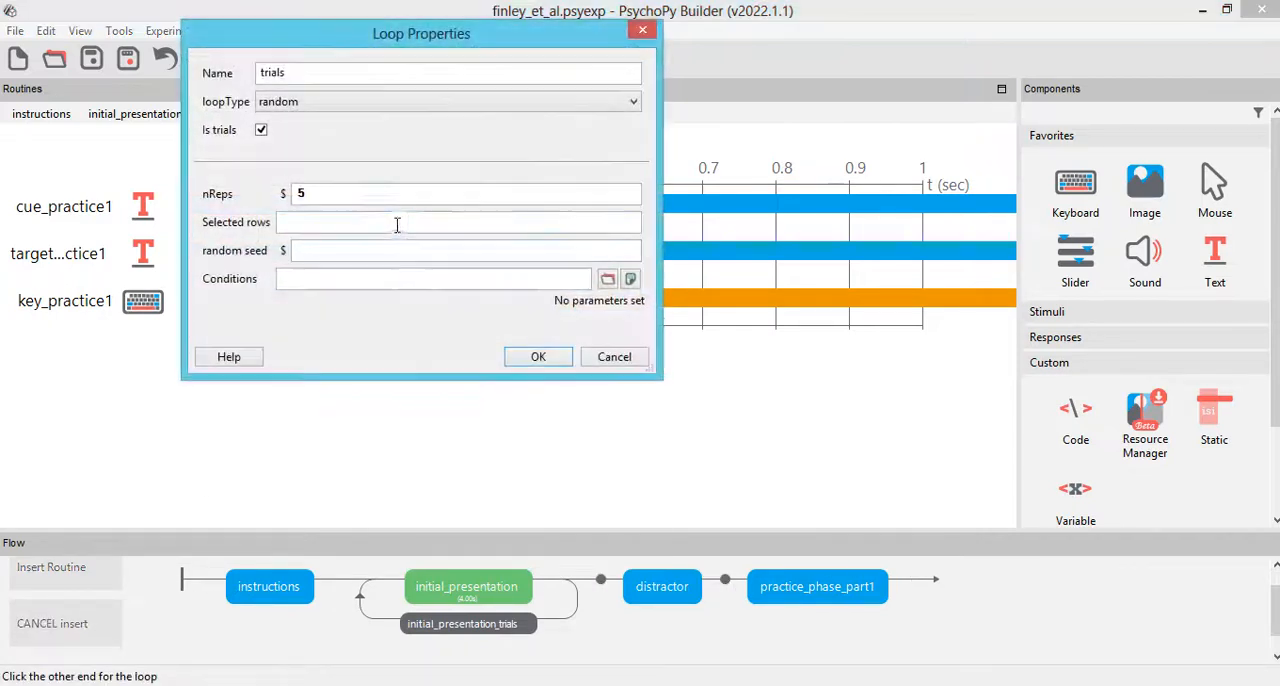
double_click(314, 192)
type("6")
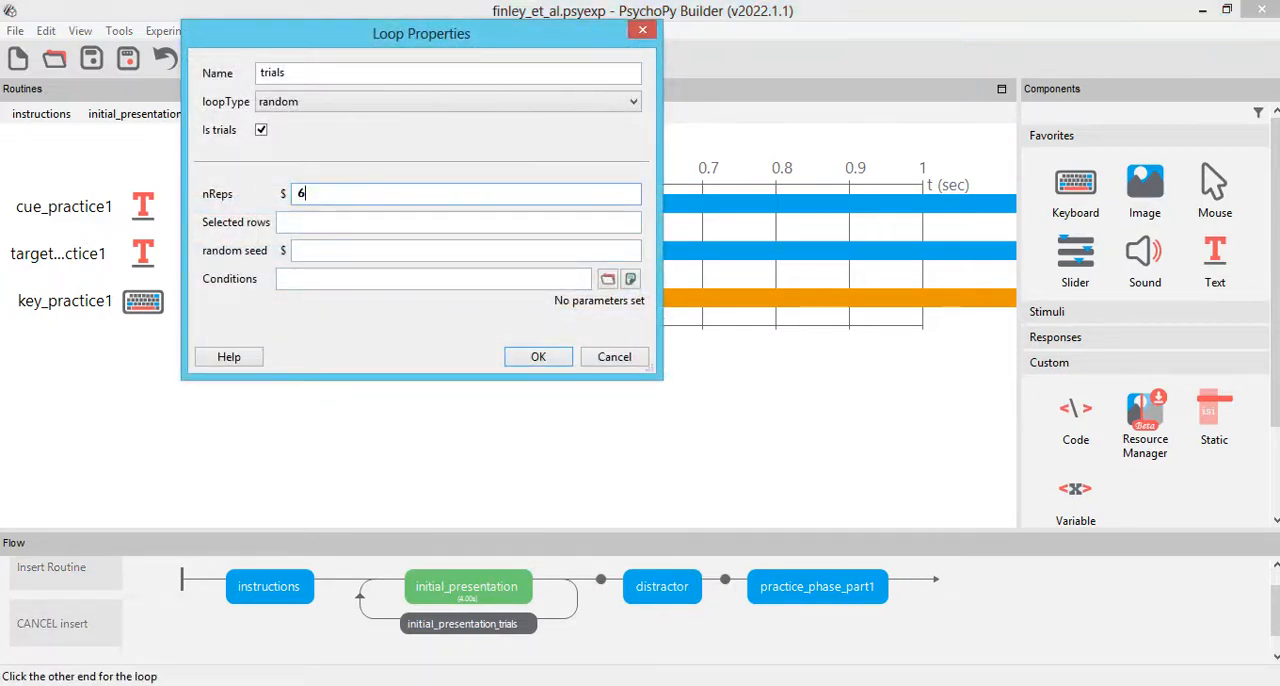
double_click(350, 72)
type("p")
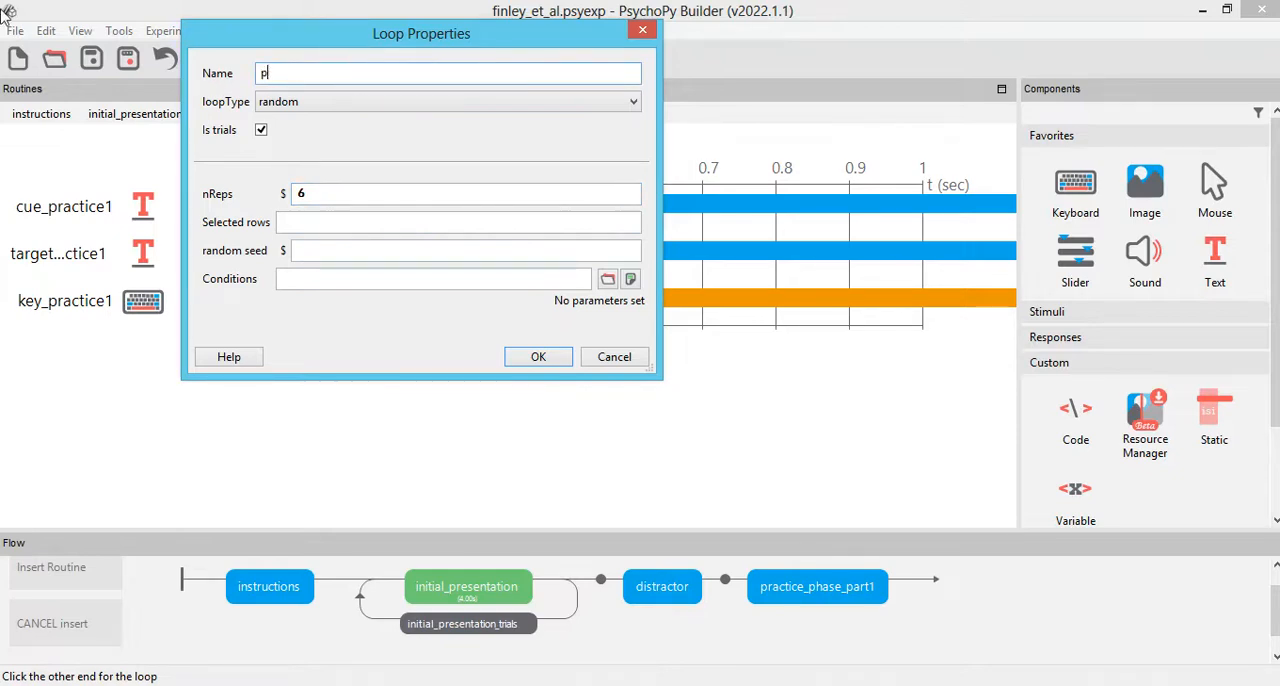
type("ractice_phase_part1")
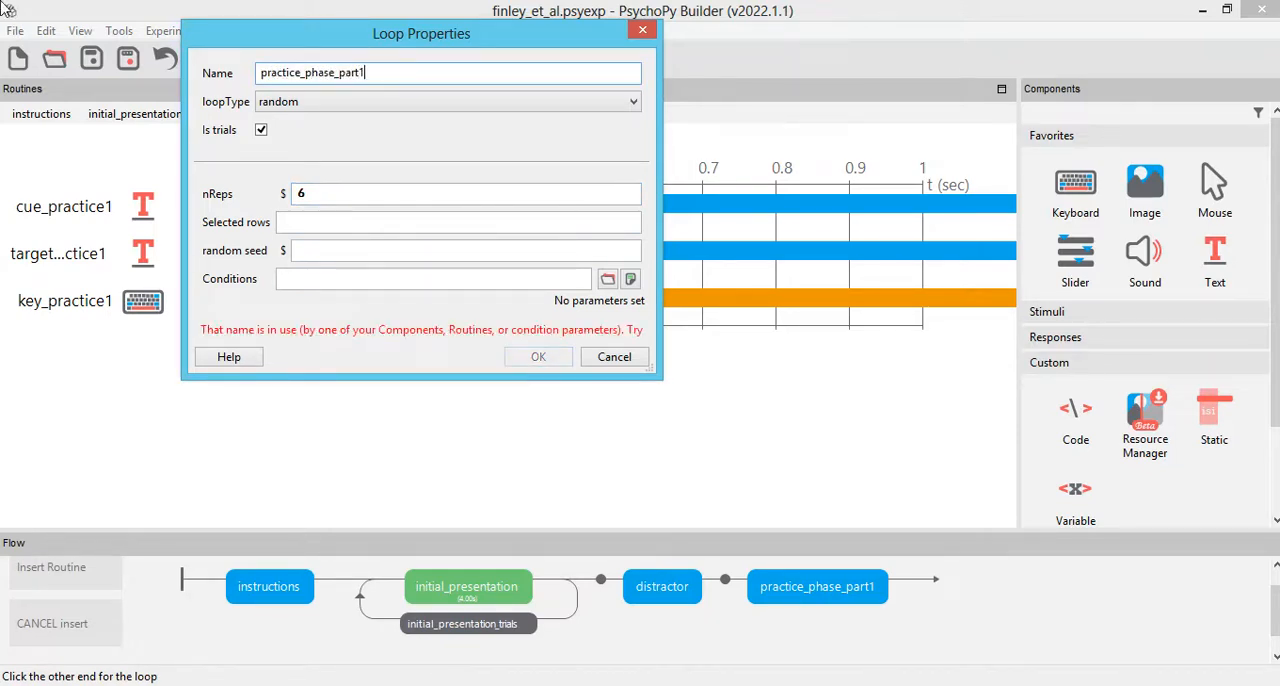
type("_trials")
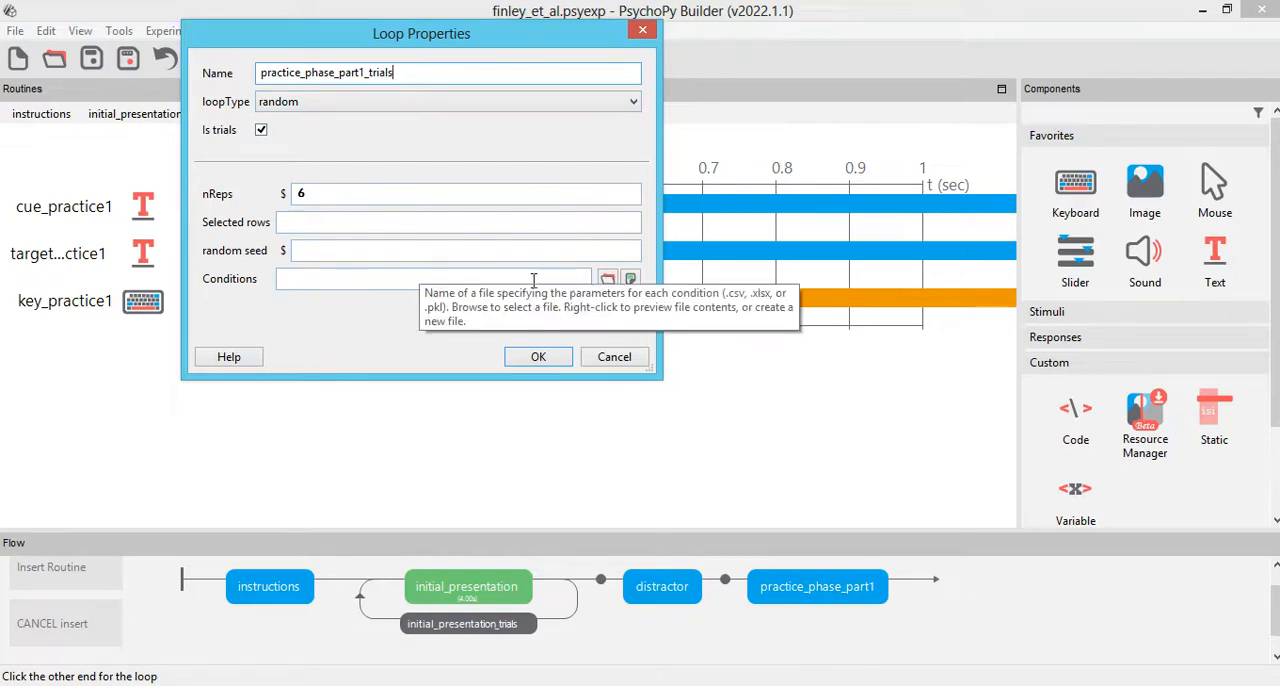
left_click(607, 279)
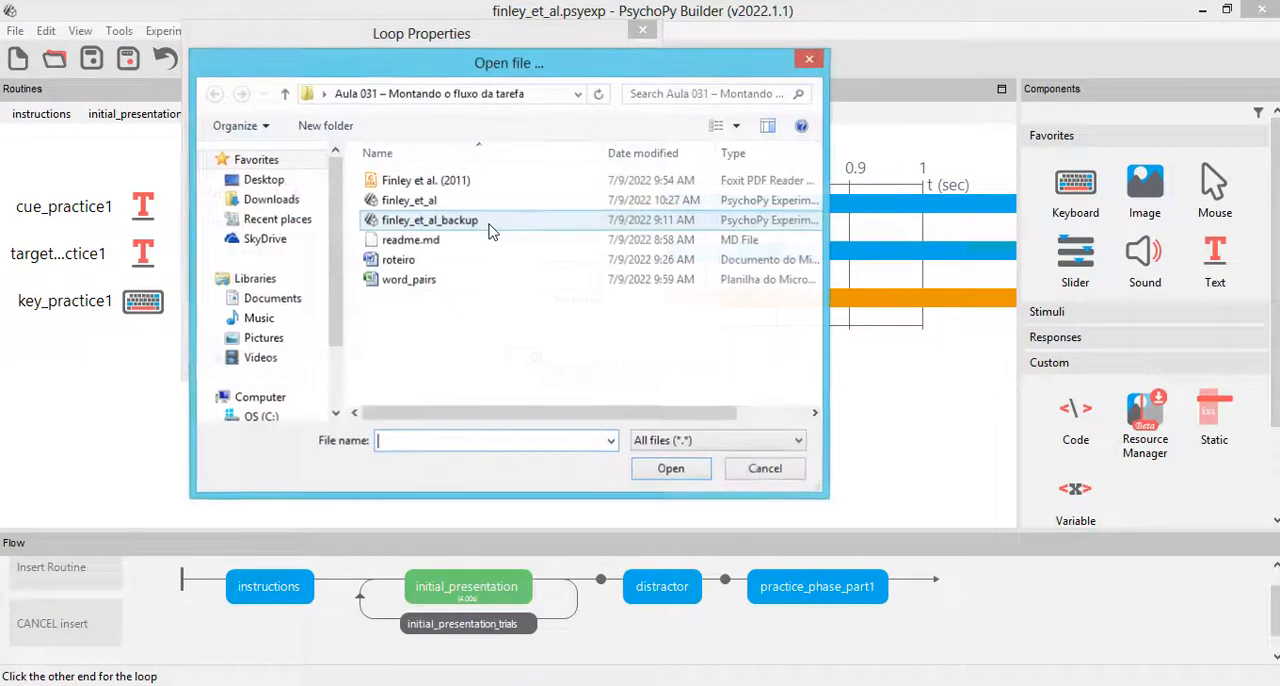
double_click(412, 281)
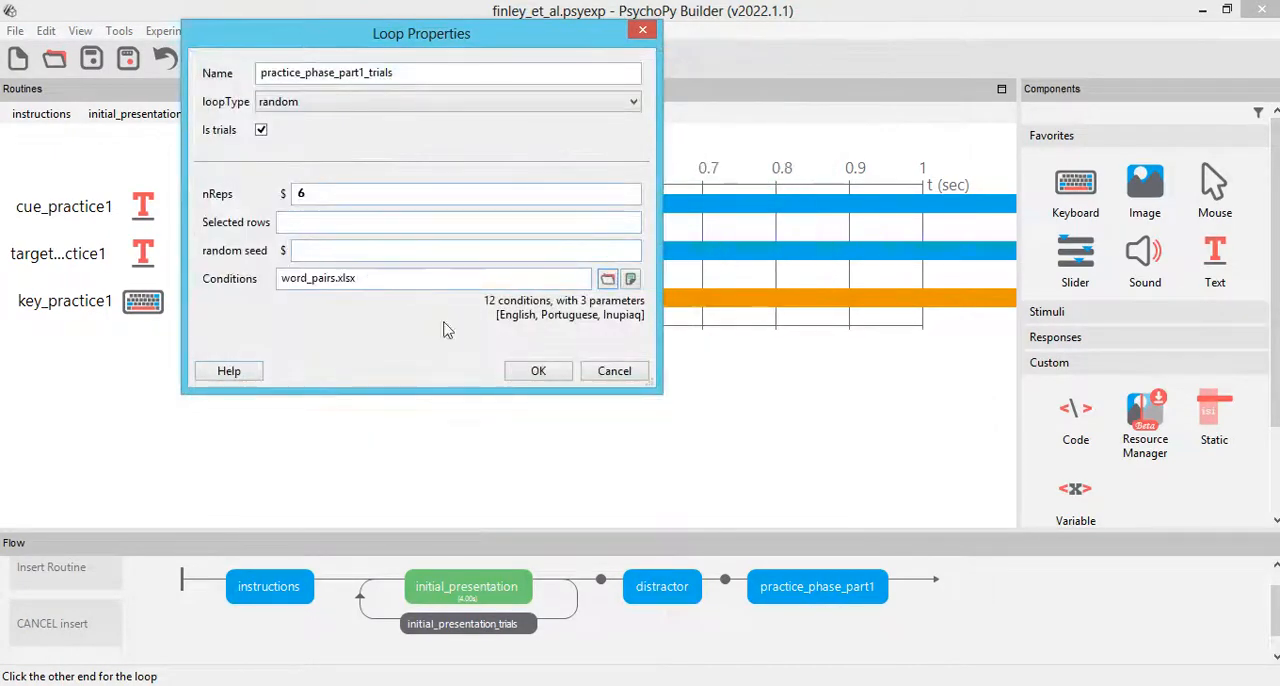
left_click(541, 371)
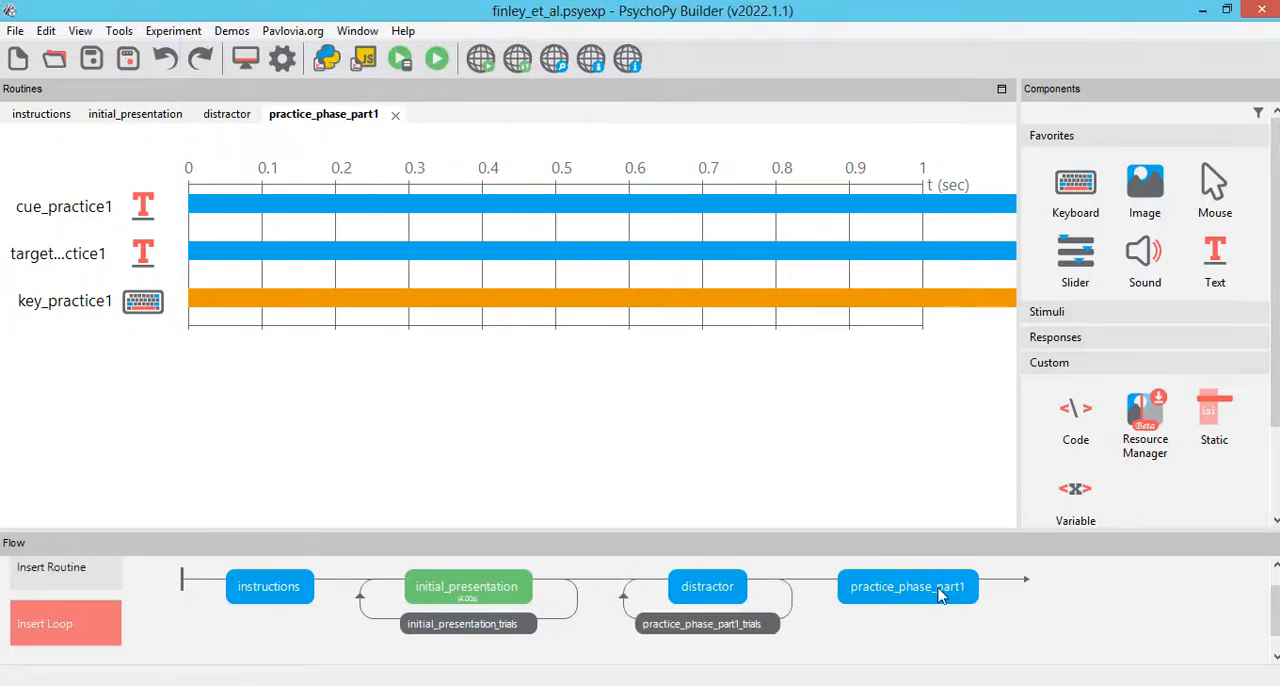
right_click(723, 628)
left_click(757, 645)
Step: Insert a loop around the practice_phase_part1 routine in the flow and name it practice_phase_part1_trials
left_click(52, 624)
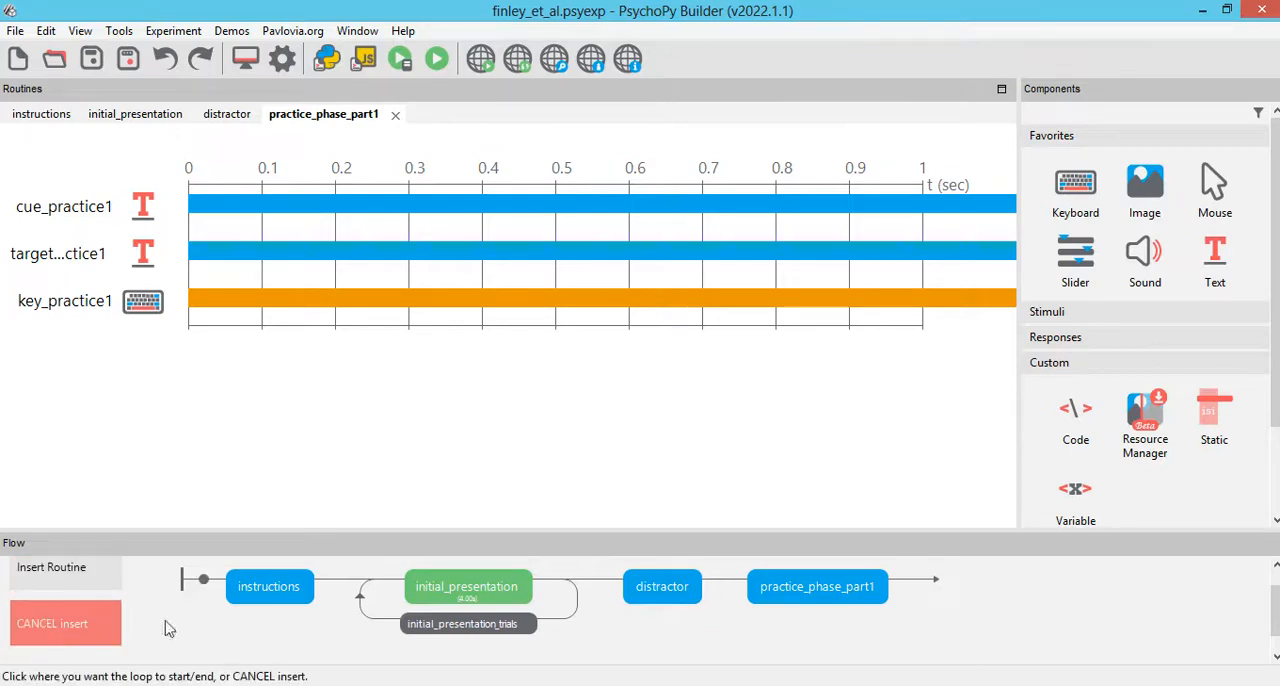
left_click(728, 584)
left_click(911, 580)
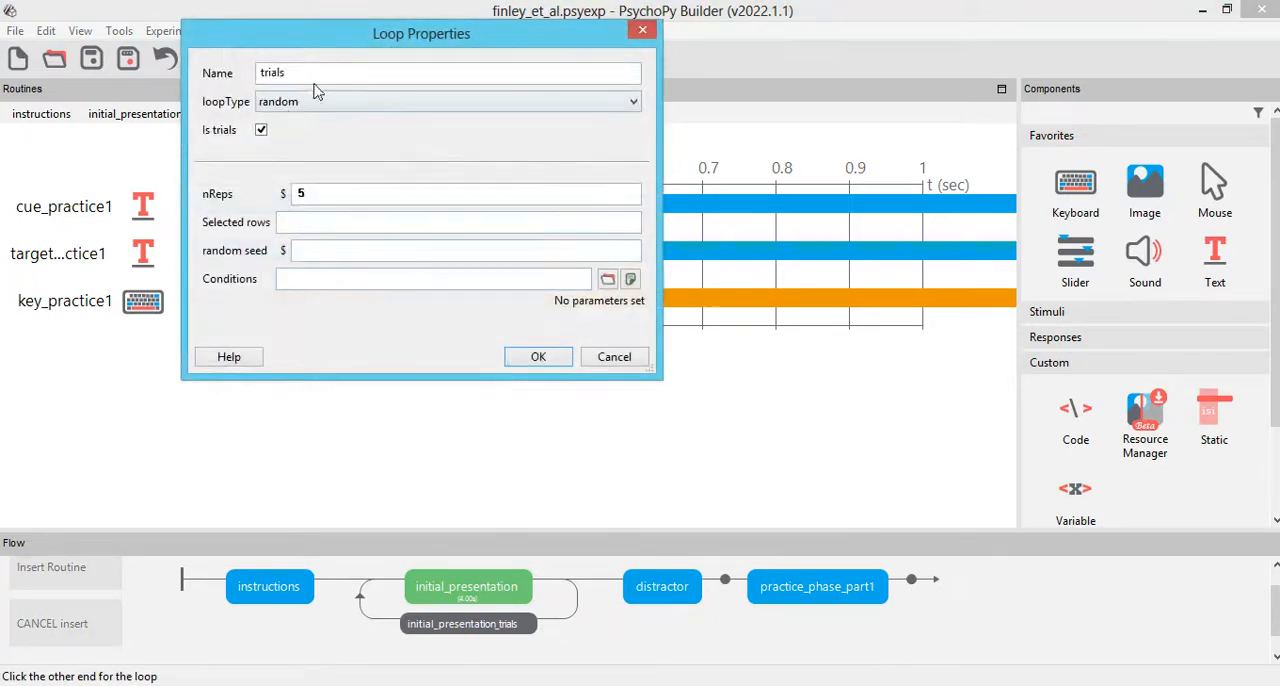
type("practice_")
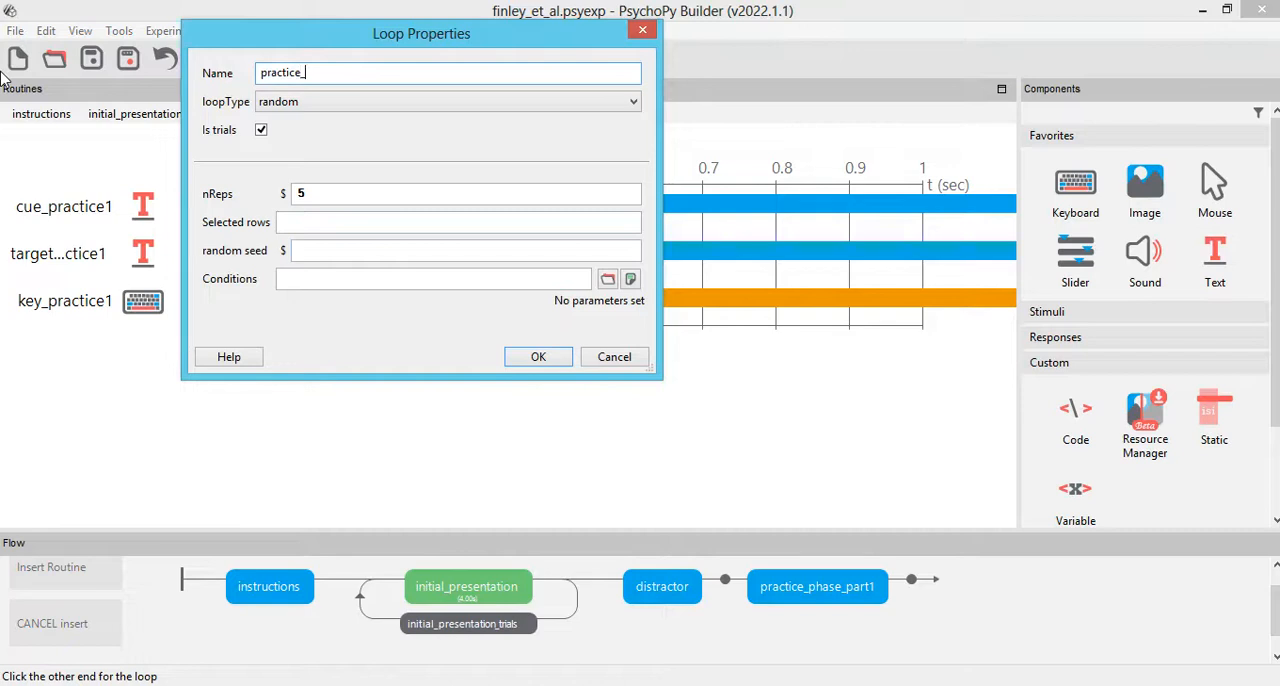
type("phase_part1_trials")
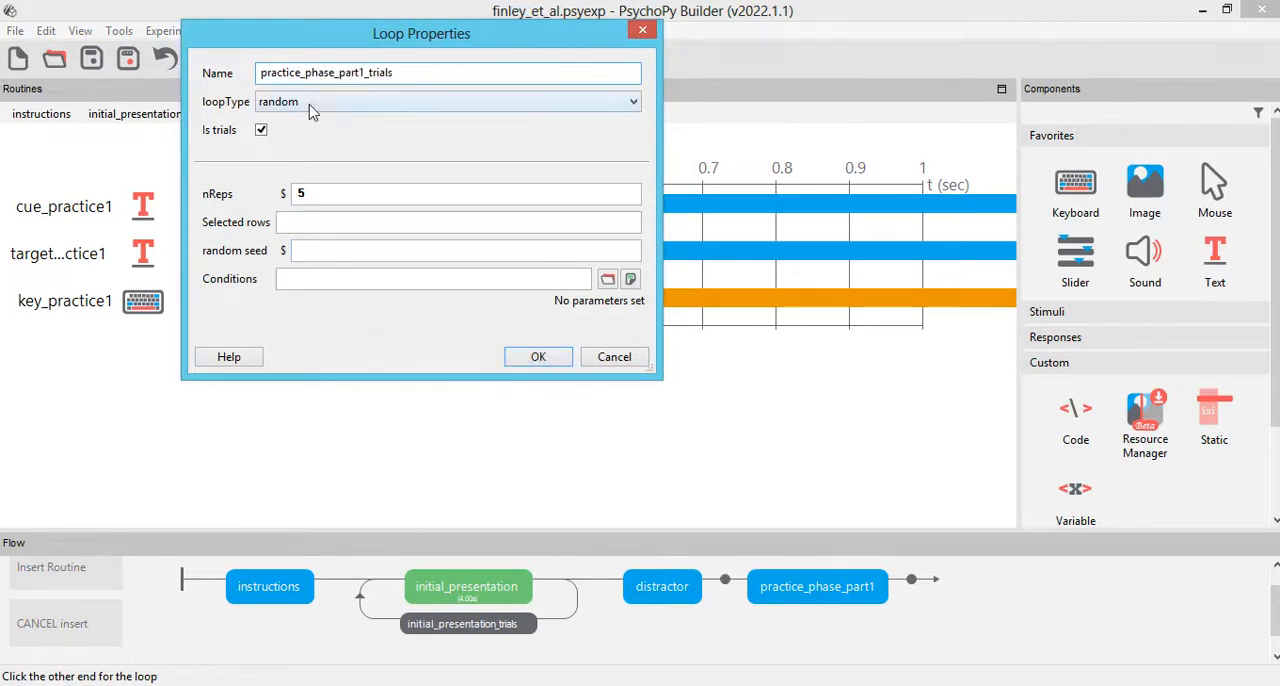
Step: Set the practice_phase_part1_trials loop to 6 repetitions and load word_pairs.xlsx as its conditions file
double_click(335, 189)
type("6")
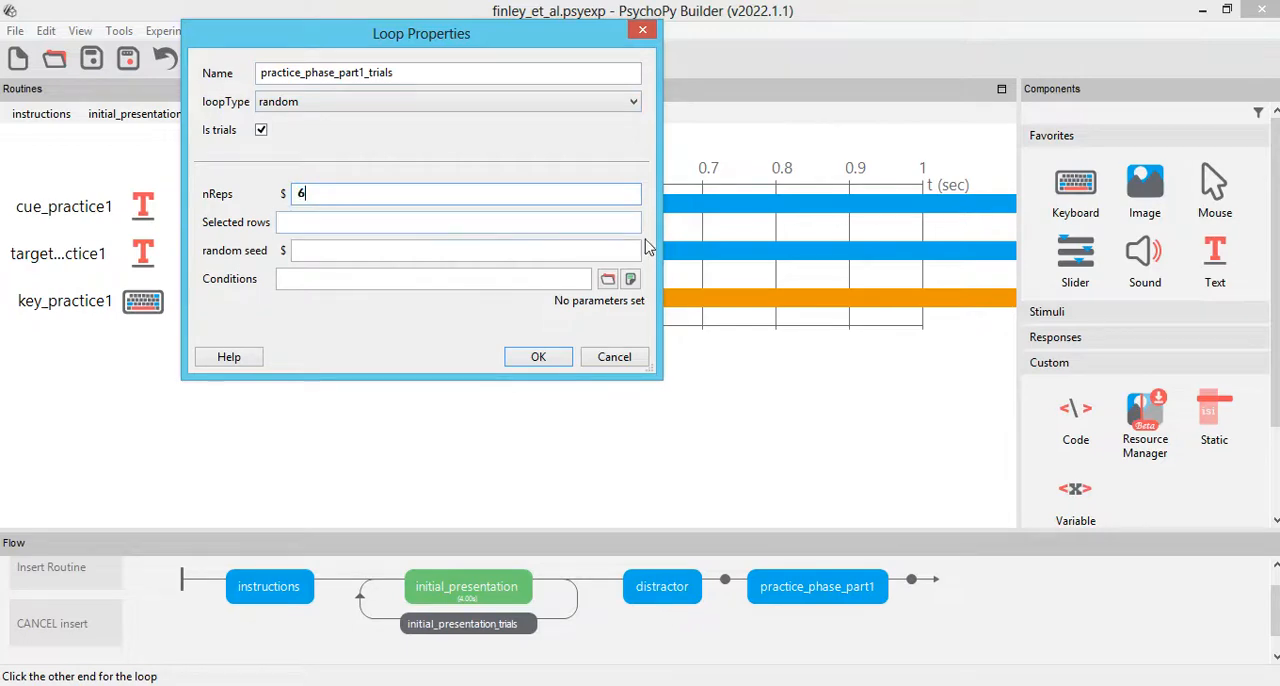
left_click(603, 283)
double_click(405, 246)
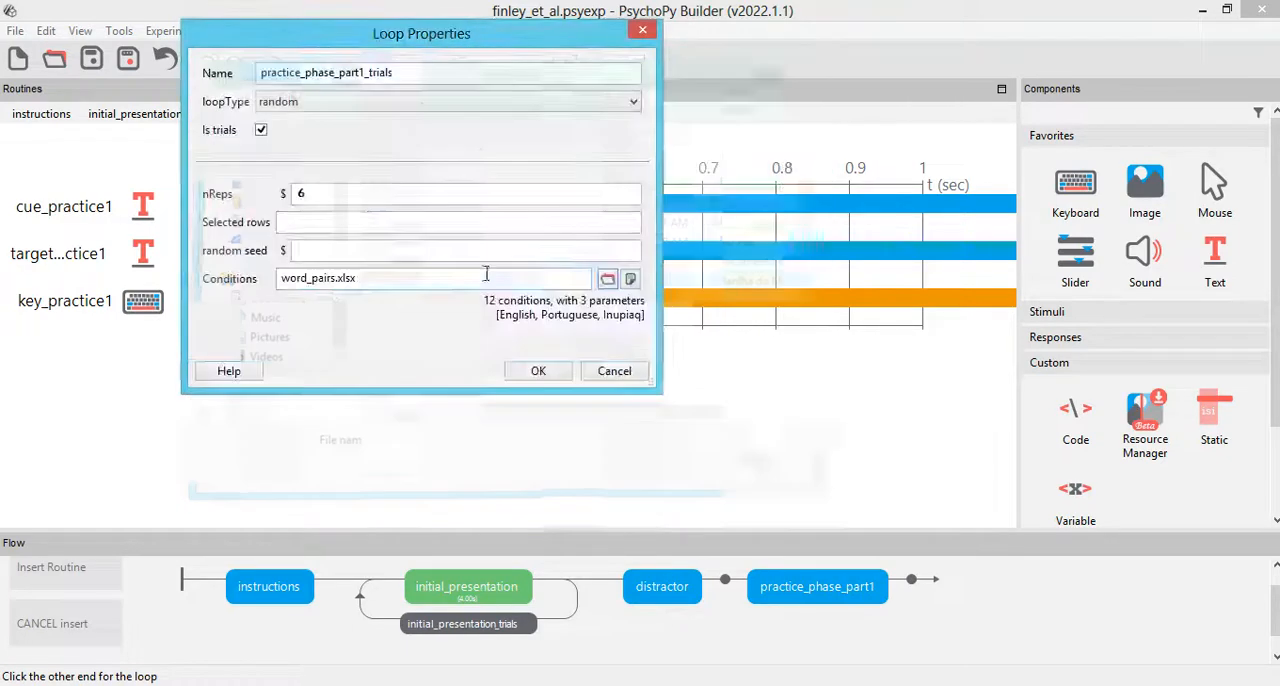
left_click(518, 376)
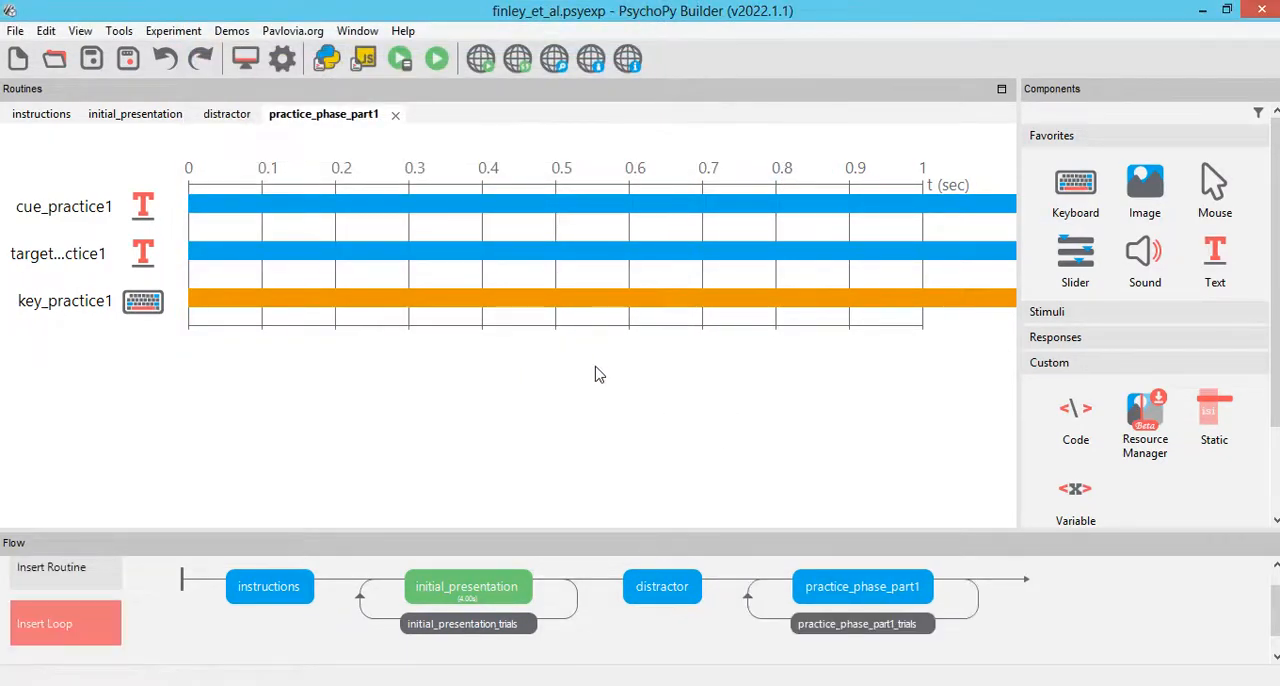
Step: Copy the practice_phase_part1 routine and paste it as a new routine named practice_phase_part2
right_click(863, 592)
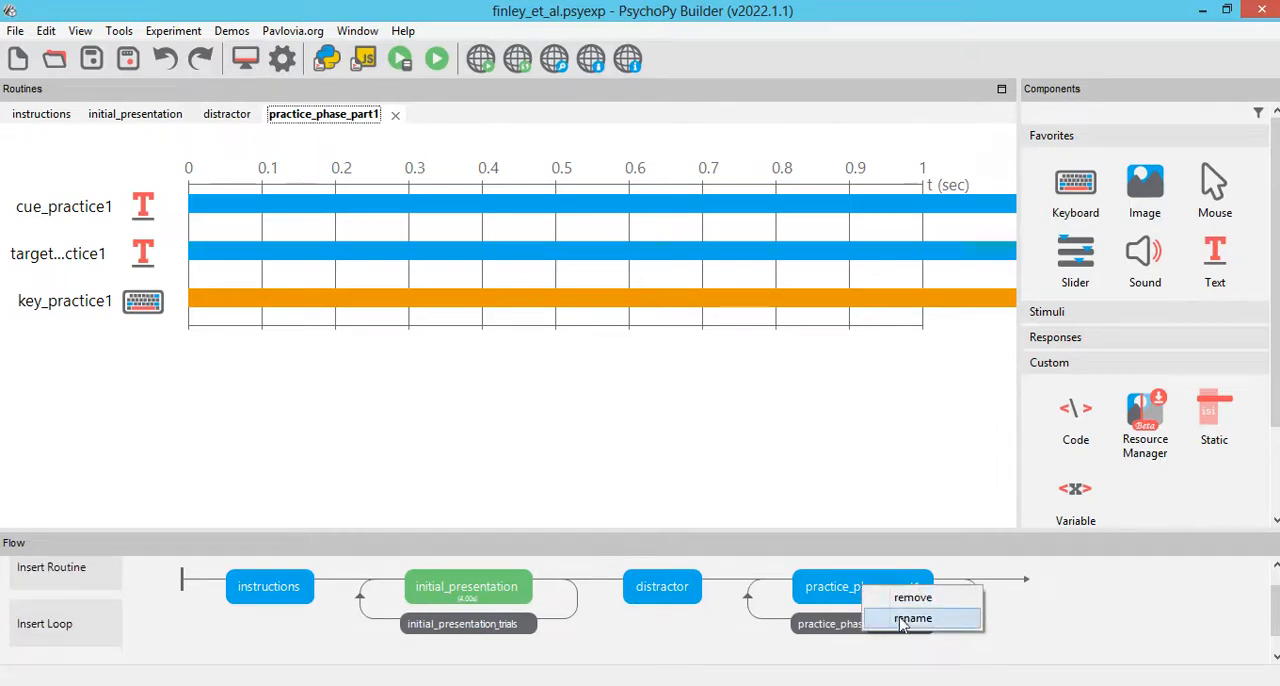
key("Escape")
left_click(182, 31)
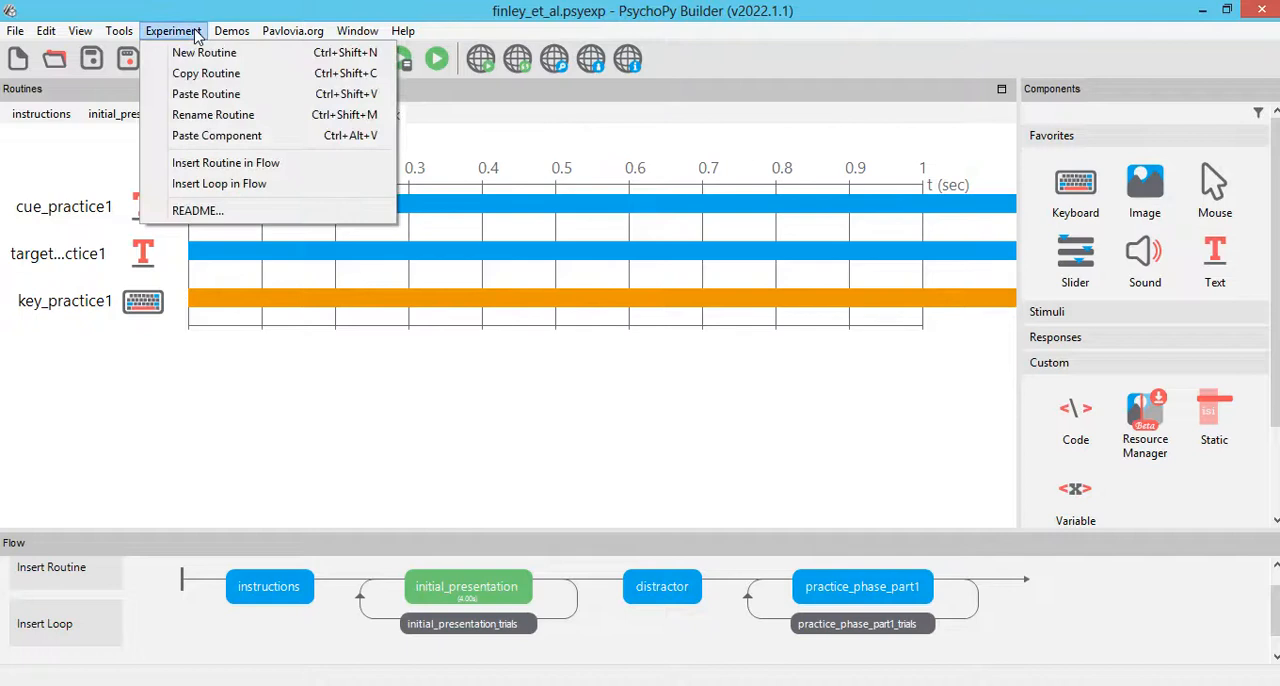
left_click(205, 73)
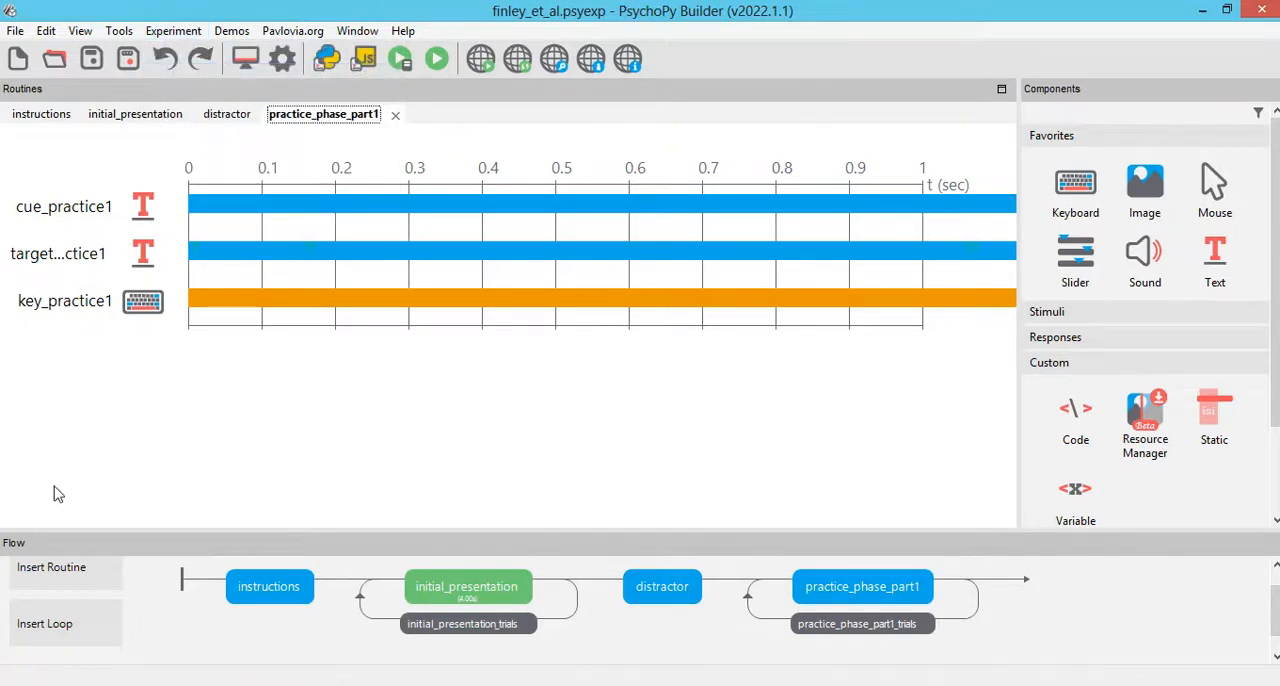
left_click(175, 31)
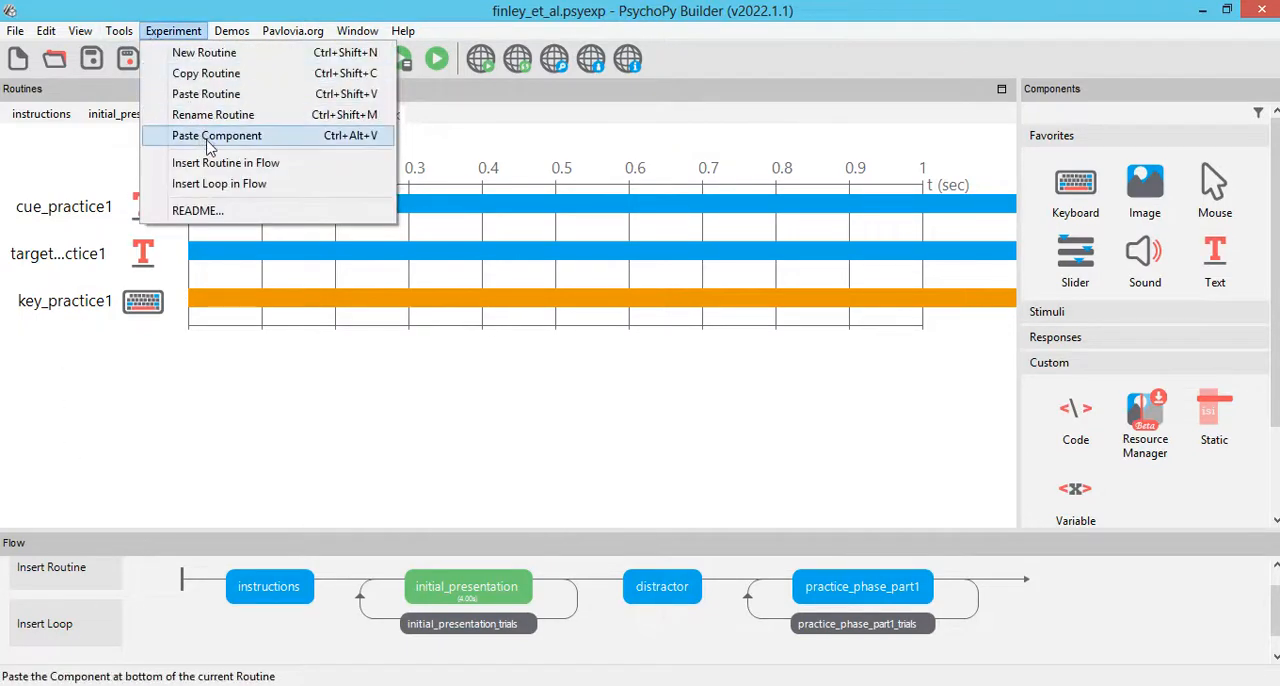
left_click(205, 94)
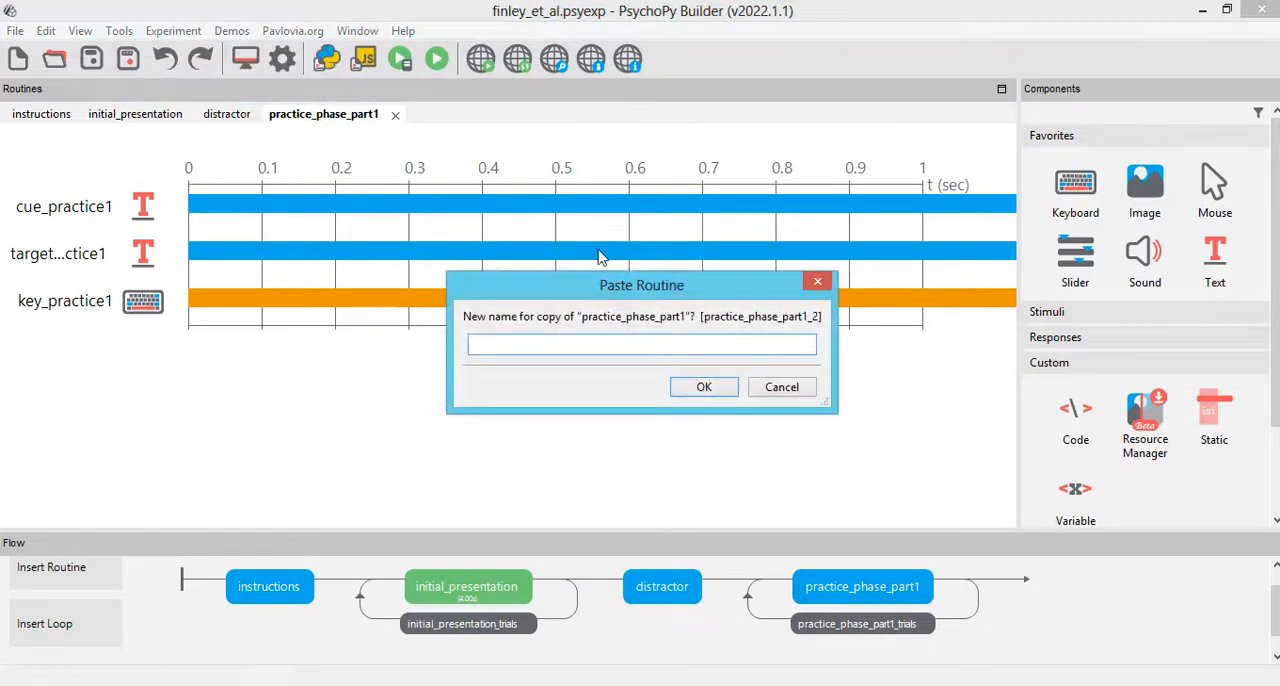
type("practice_phase_part2")
left_click(705, 387)
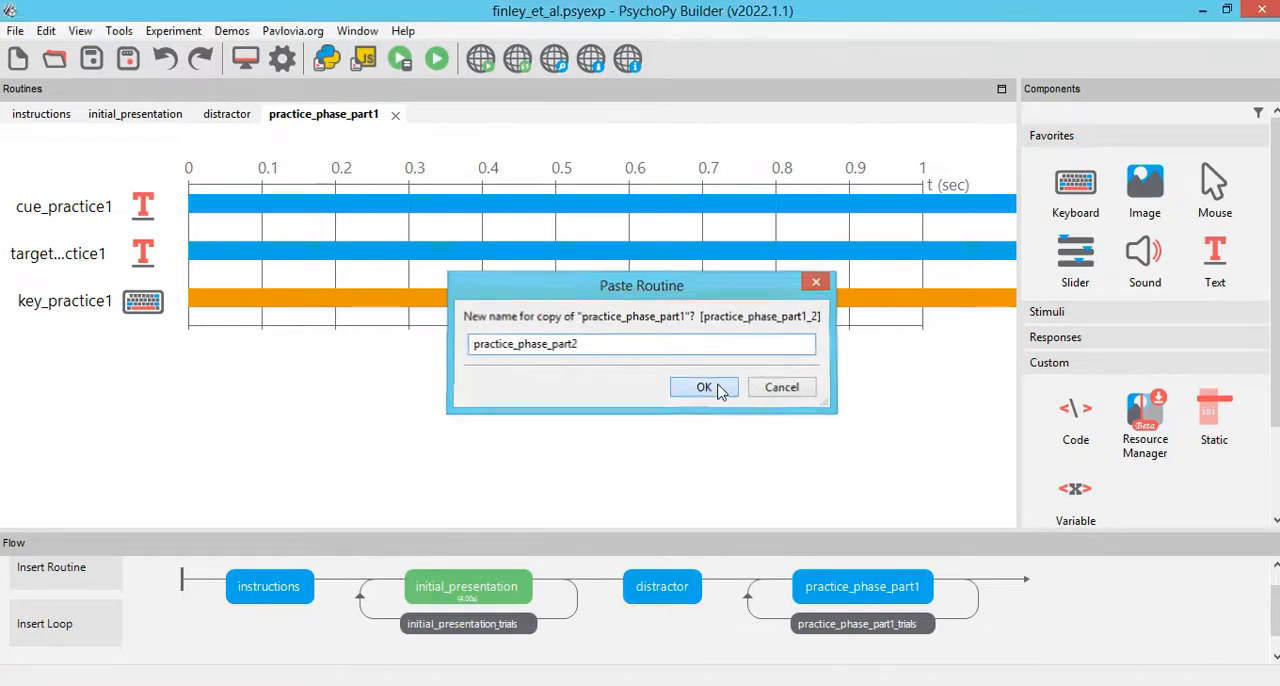
Step: Insert the practice_phase_part2 routine into the flow after the practice_phase_part1_trials loop and enlarge the flow area slightly
left_click(78, 570)
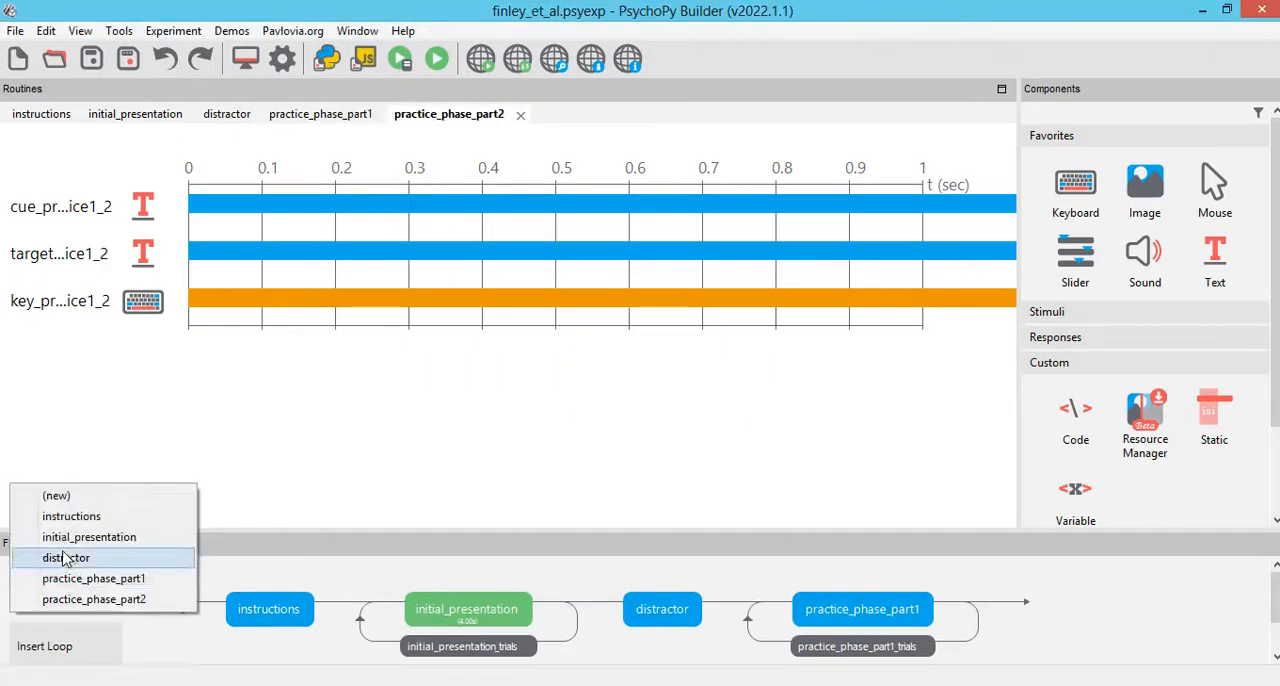
left_click(95, 597)
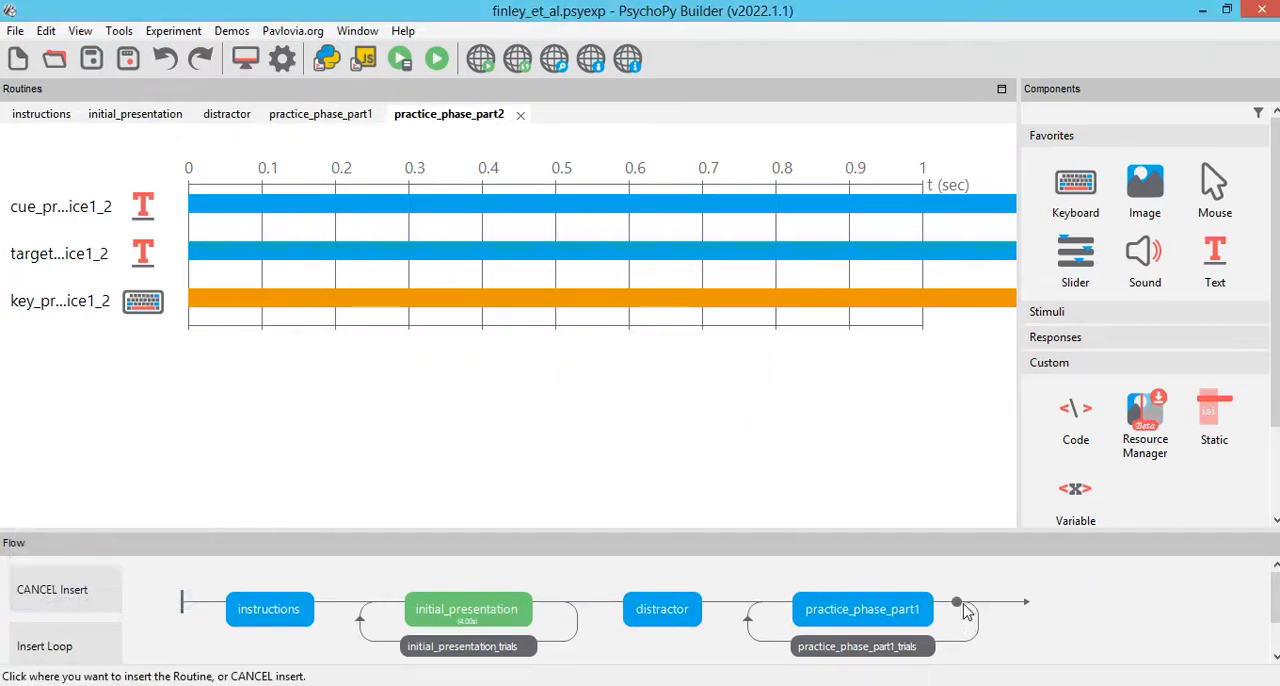
left_click(985, 541)
left_click_drag(1134, 533, 1130, 514)
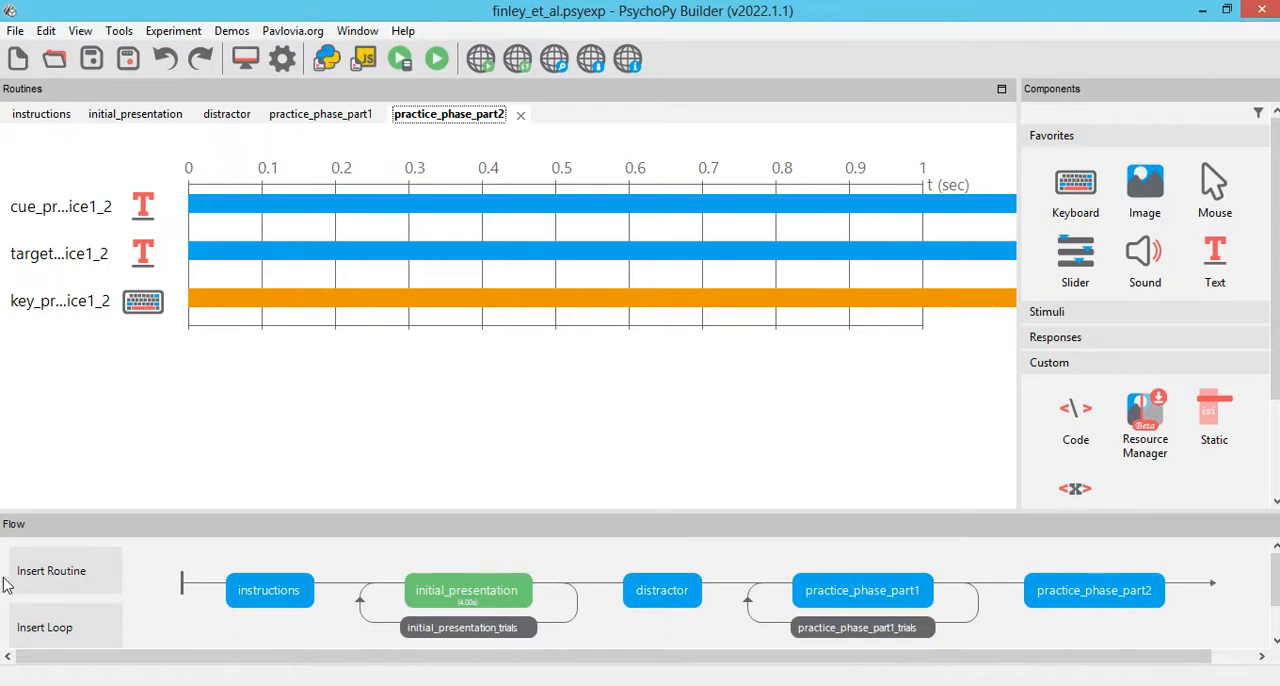
Step: Insert a loop around the practice_phase_part2 routine in the flow and name it practice_phase_part2_trials
left_click(51, 621)
left_click(1005, 563)
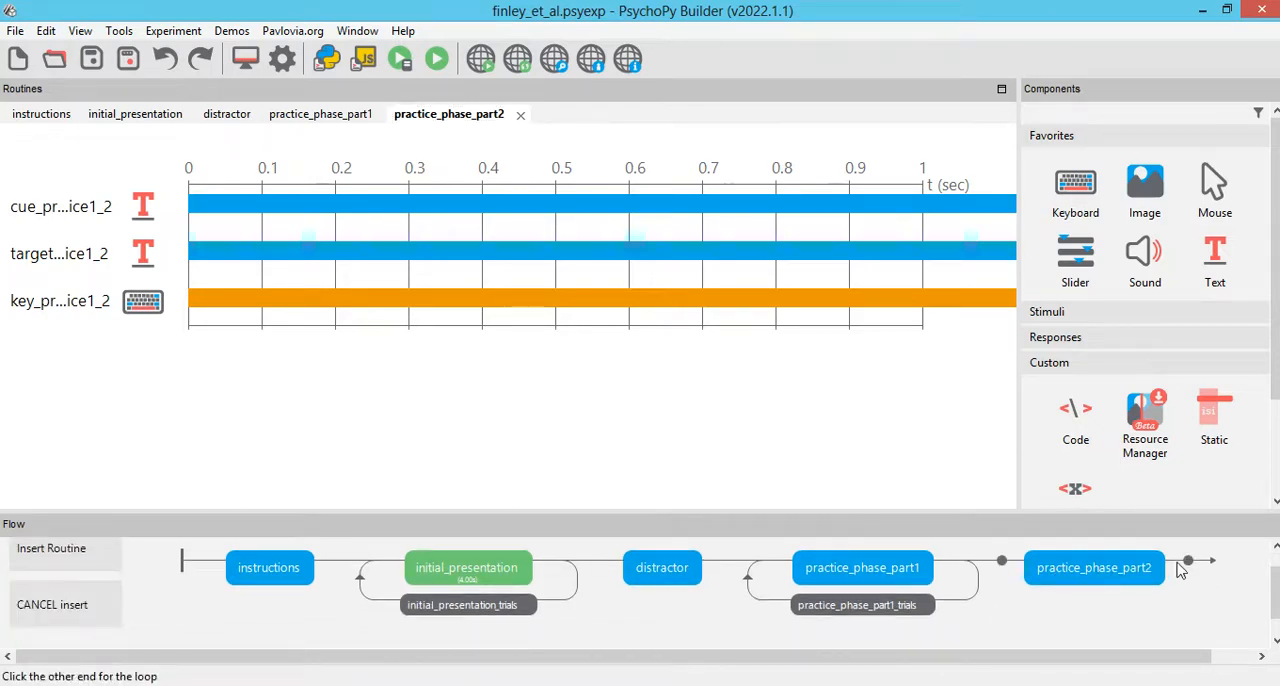
left_click(1183, 566)
type("practice_phase_part2_trials")
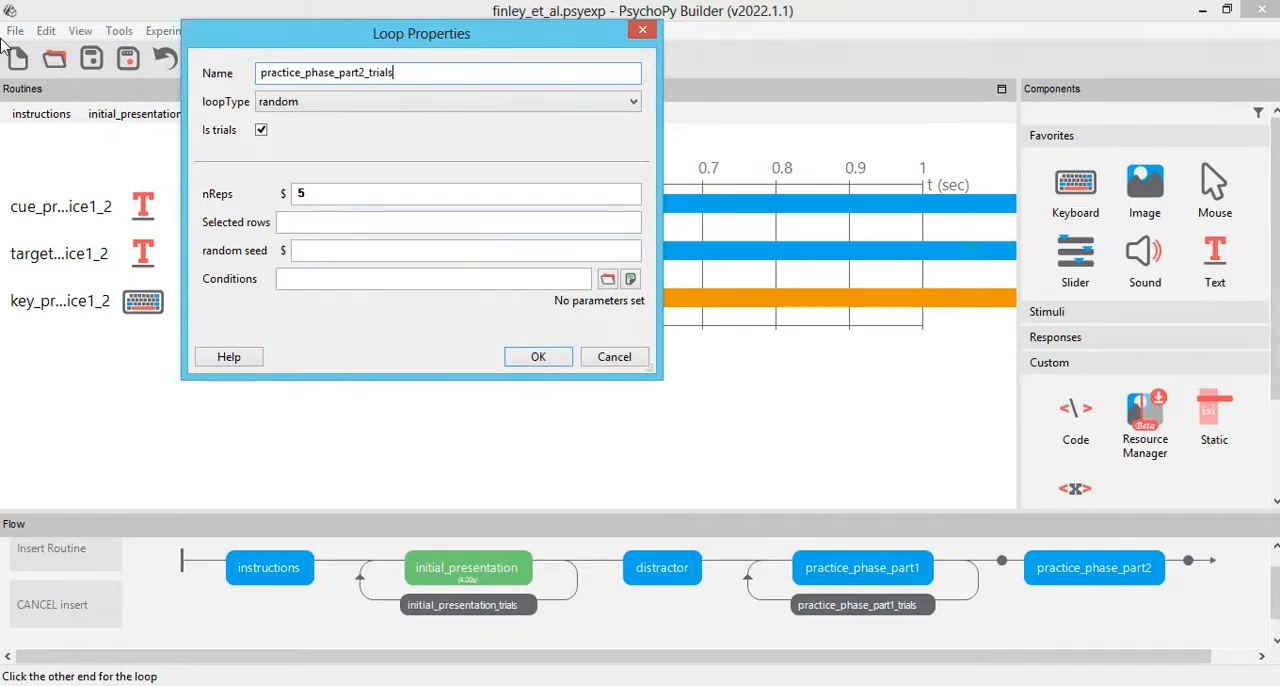
Step: Set the practice_phase_part2_trials loop to 6 repetitions and load word_pairs as its conditions file
left_click_drag(346, 198, 105, 171)
type("6")
left_click(607, 279)
double_click(452, 288)
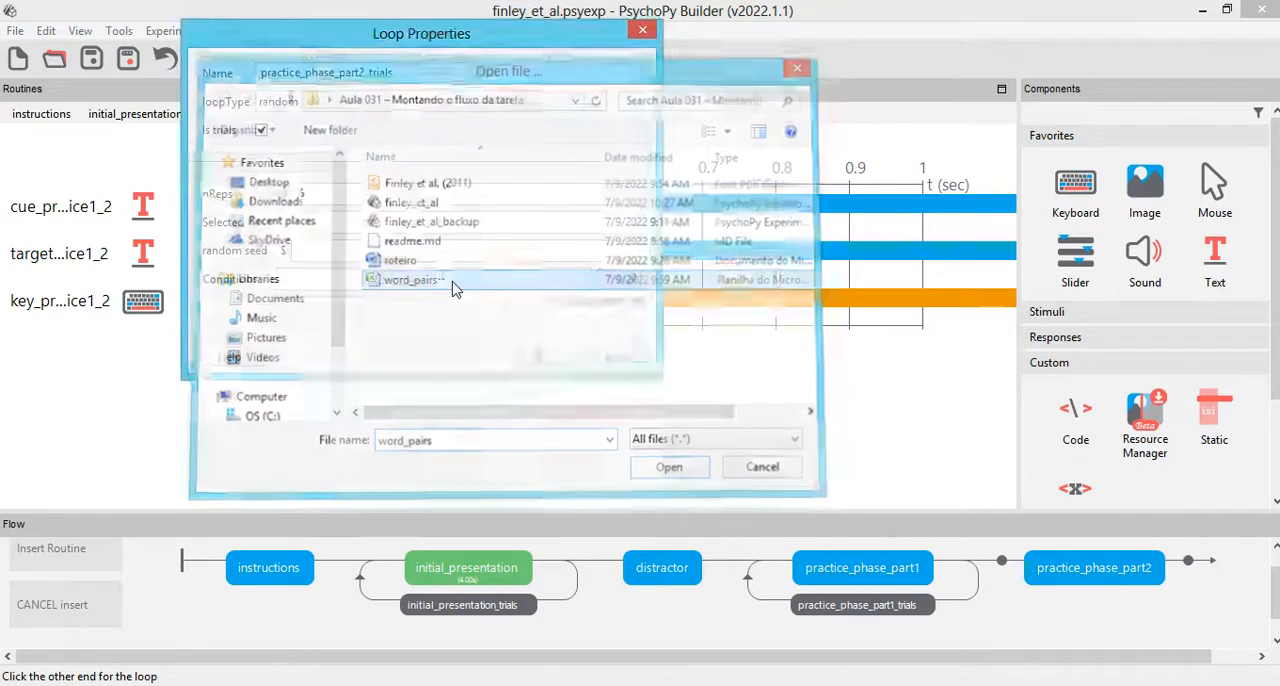
left_click(525, 377)
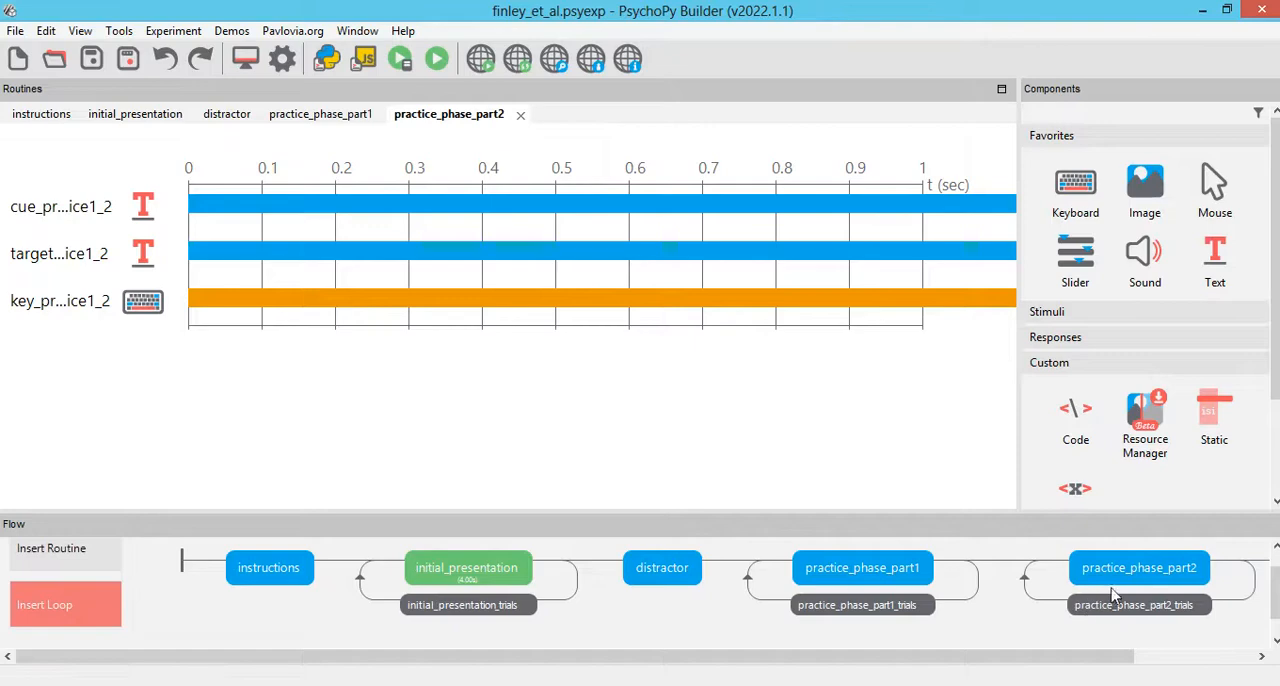
Step: Rename the cue text component of the practice_phase_part2 routine as cue_practice2
left_click(140, 205)
left_click(313, 106)
key("Delete")
key("Delete")
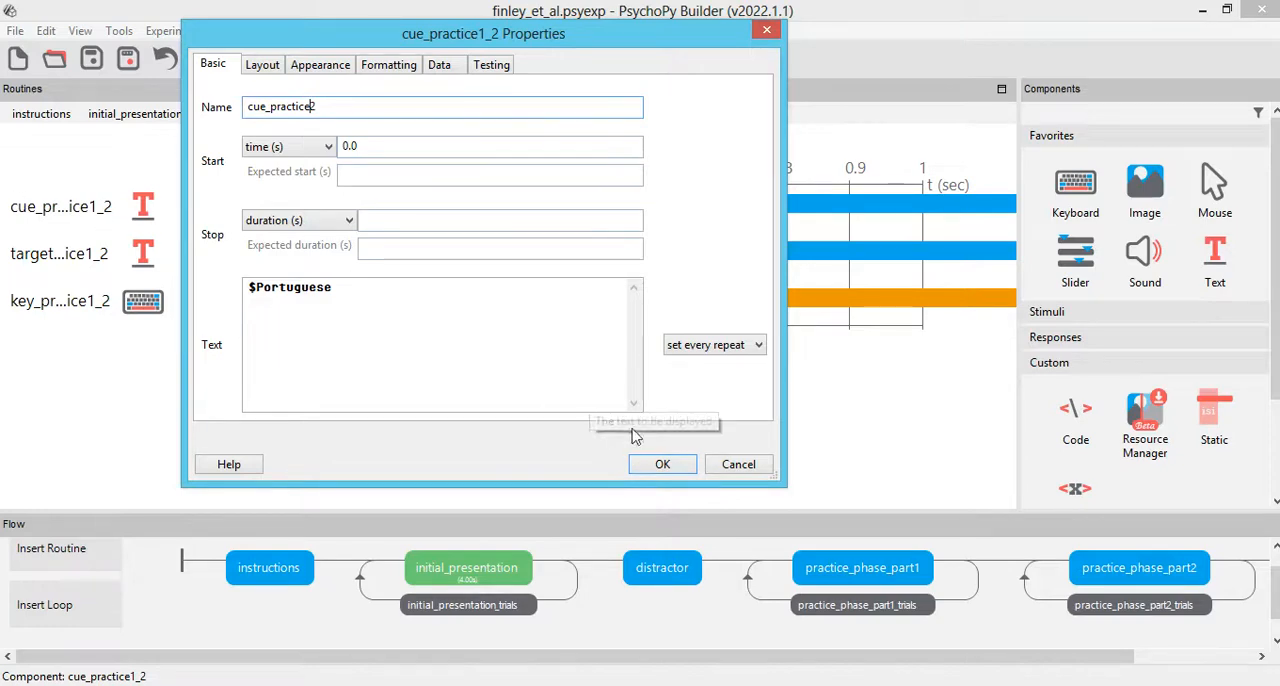
left_click(660, 464)
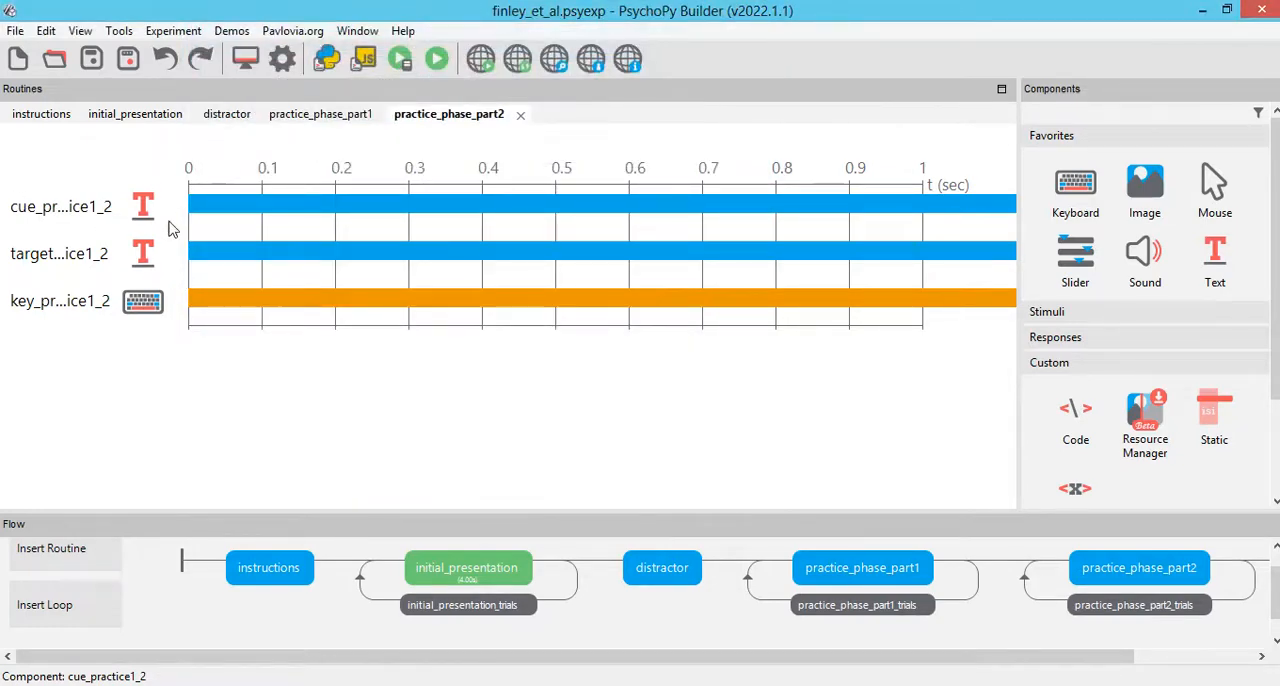
Step: Rename the target text component of the practice_phase_part2 routine as target_practice2
left_click(143, 253)
left_click(322, 106)
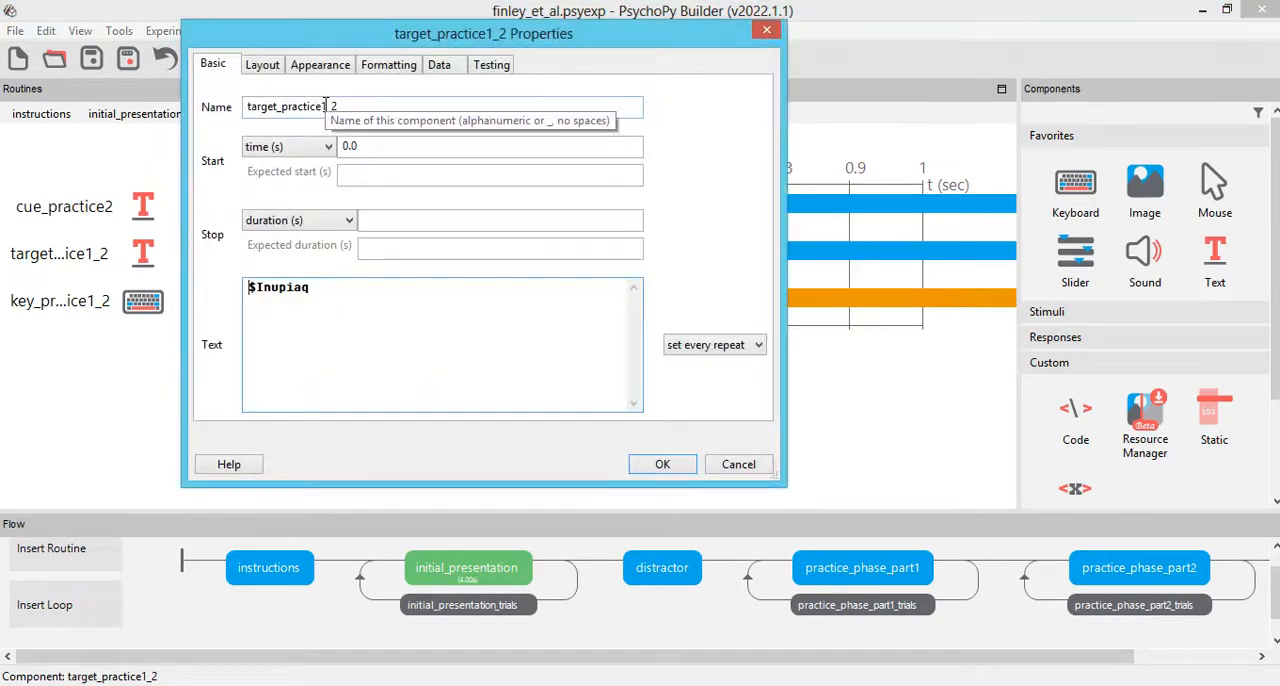
key("Delete")
key("Delete")
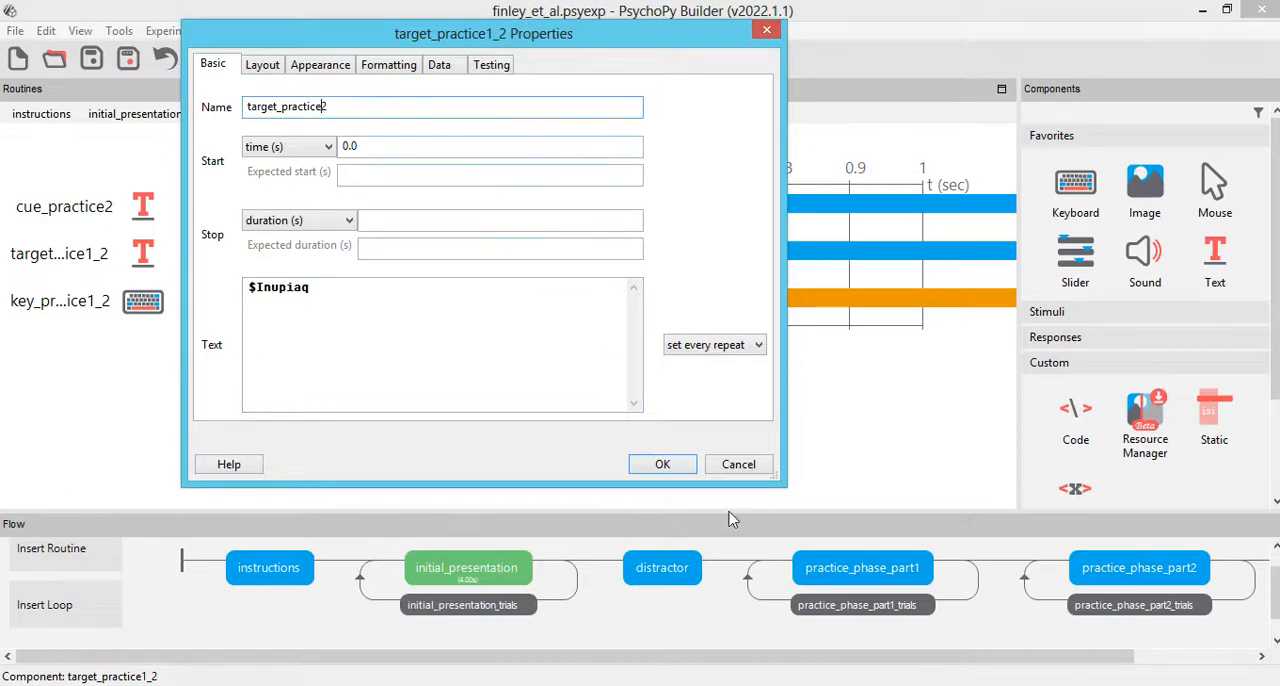
left_click(662, 464)
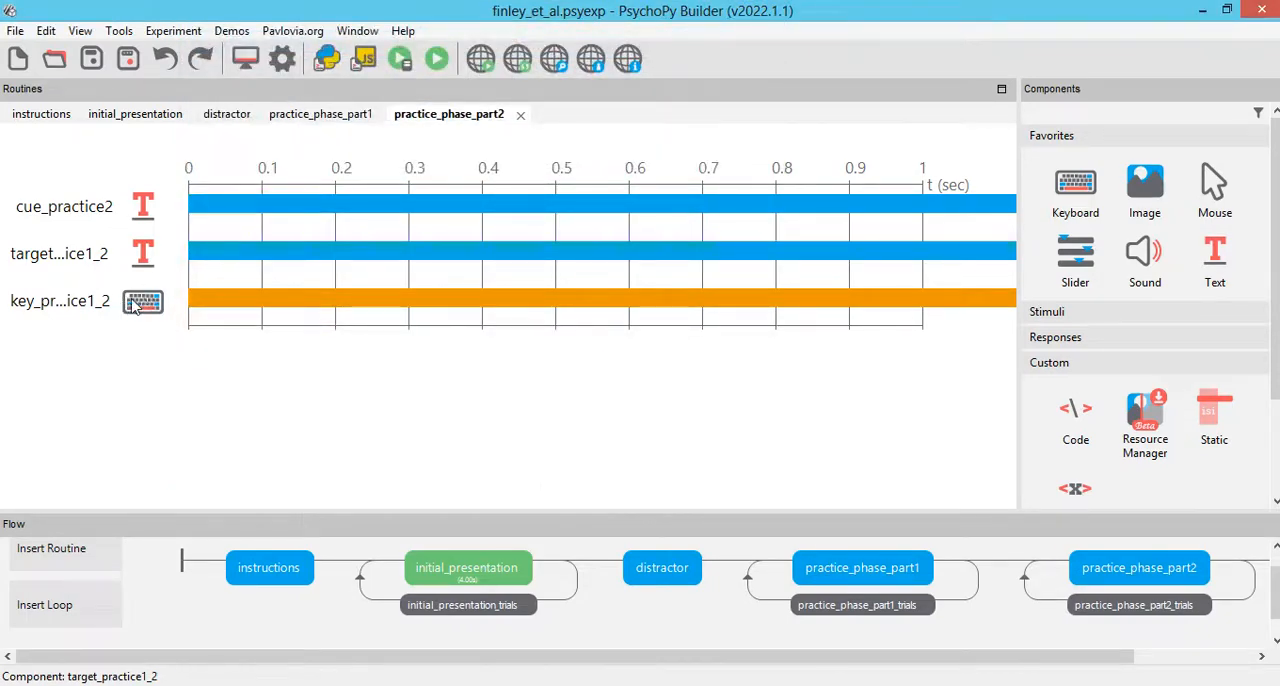
Step: Rename the keyboard component of practice_phase_part2 as key_practice2 and make the flow area slightly taller
left_click(145, 302)
left_click(382, 110)
key("Delete")
key("Delete")
key("Return")
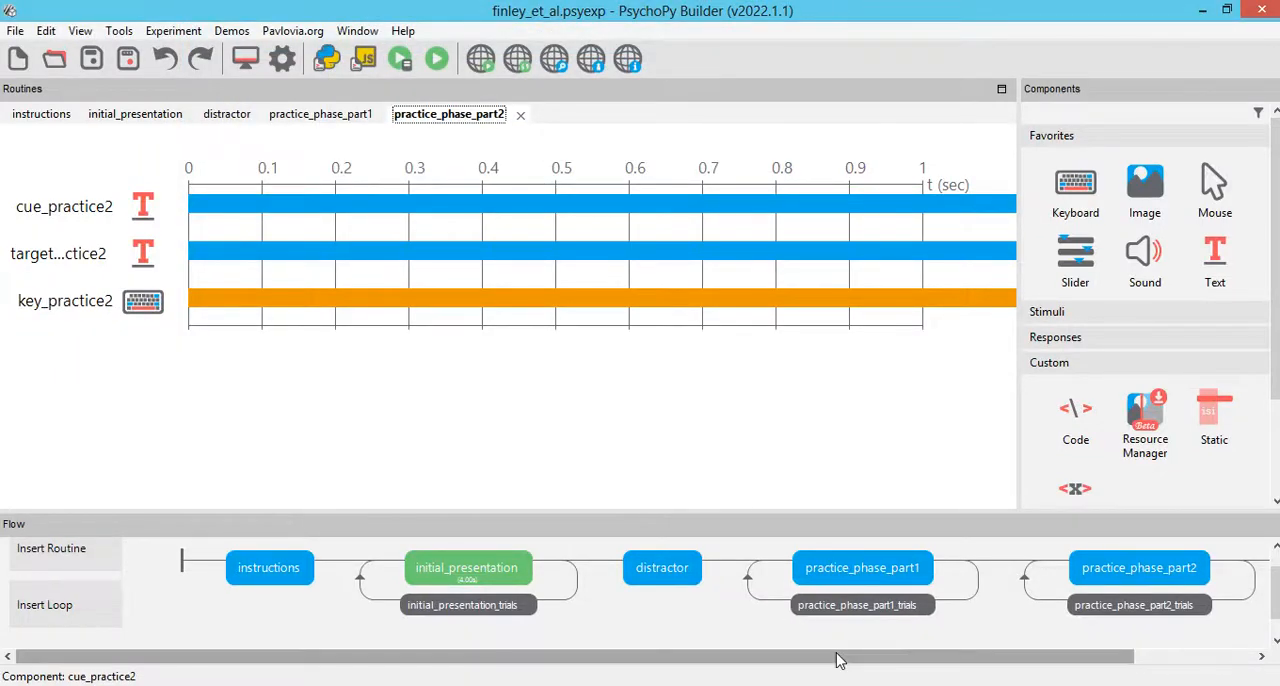
left_click_drag(704, 512, 703, 482)
mouse_move(697, 658)
left_mouse_down()
mouse_move(792, 655)
mouse_move(711, 655)
left_mouse_up()
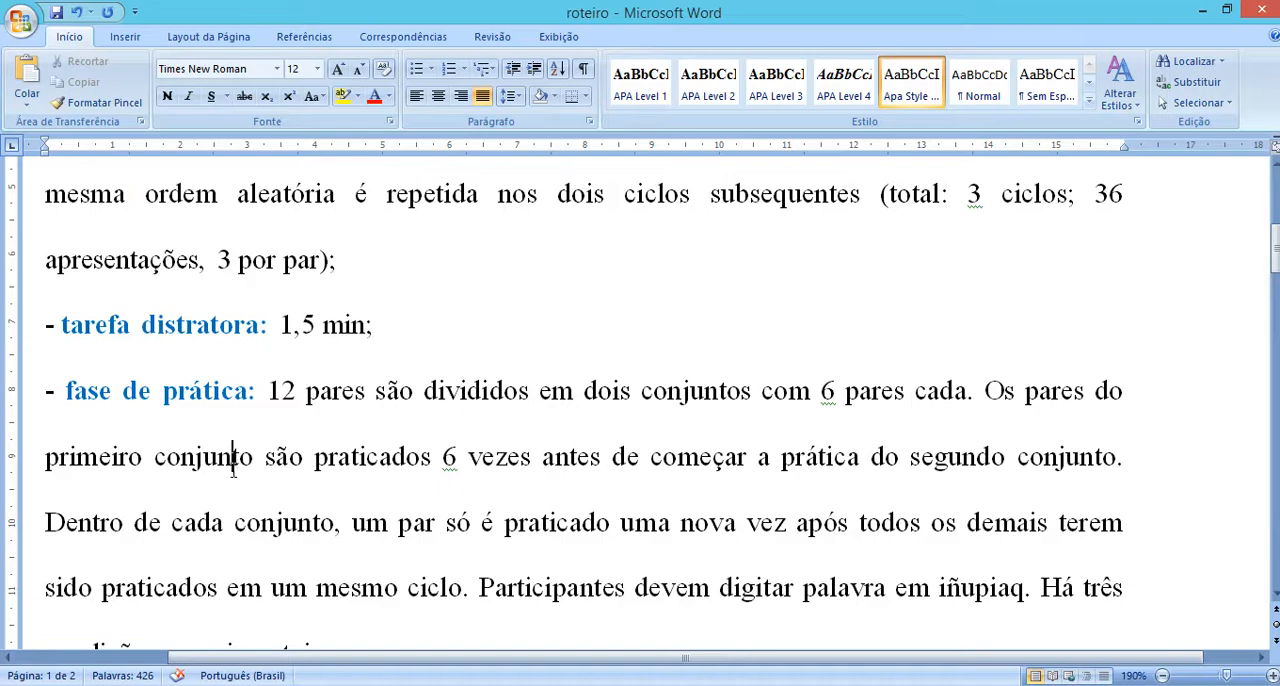
Step: Switch to the roteiro document in Word and examine the duration given for the tarefa distratora that follows the practice phase
left_click_drag(267, 391, 405, 588)
scroll(405, 588, "down", 2)
left_click(338, 420)
scroll(338, 420, "down", 5)
scroll(236, 418, "up", 1)
scroll(297, 428, "down", 10)
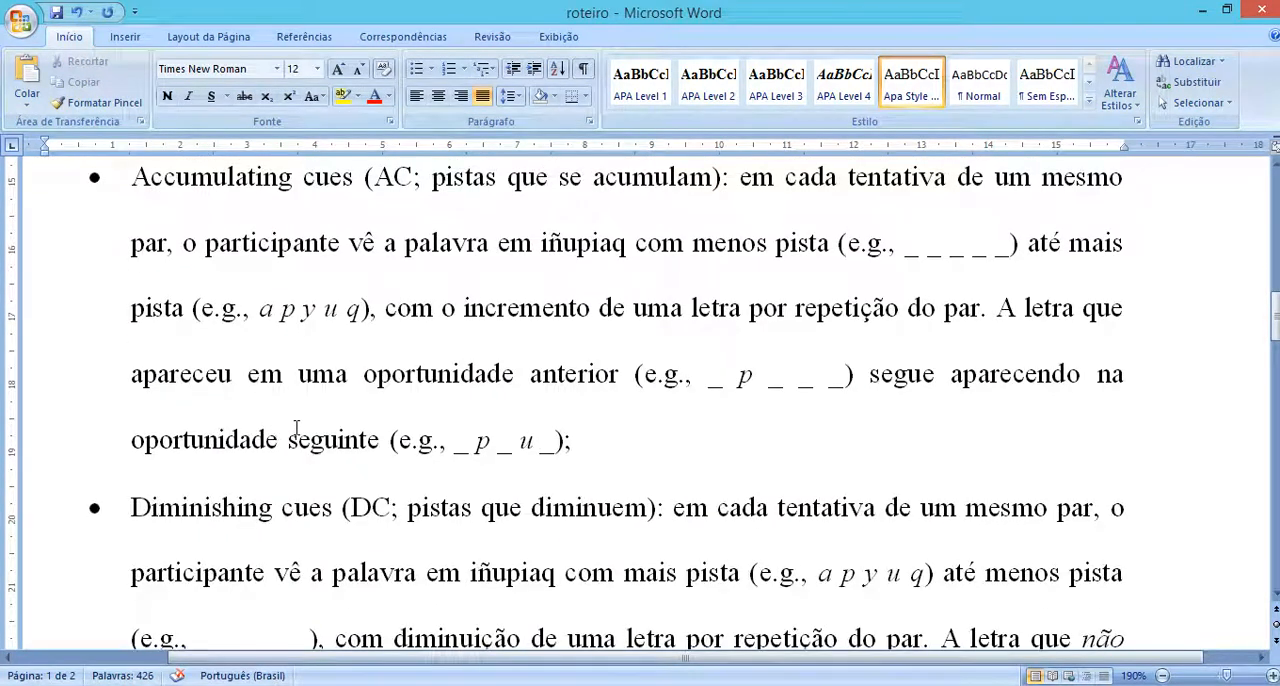
scroll(348, 421, "down", 6)
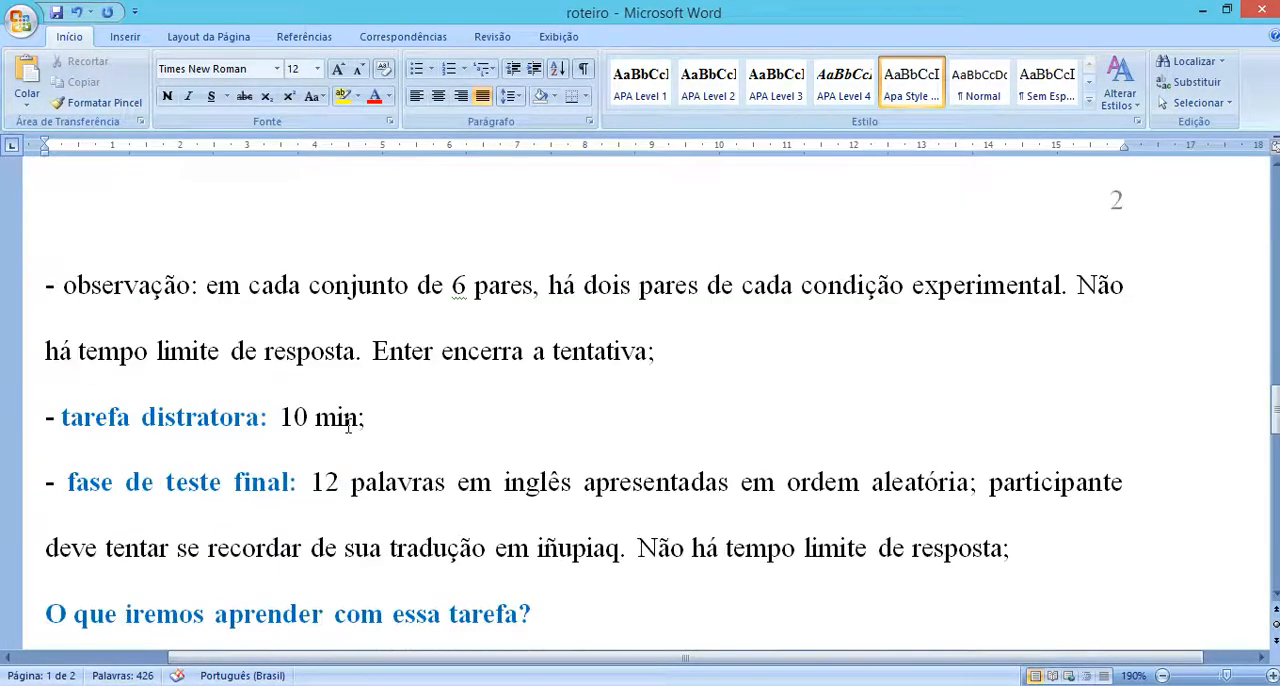
left_click_drag(389, 424, 44, 417)
left_click(118, 417)
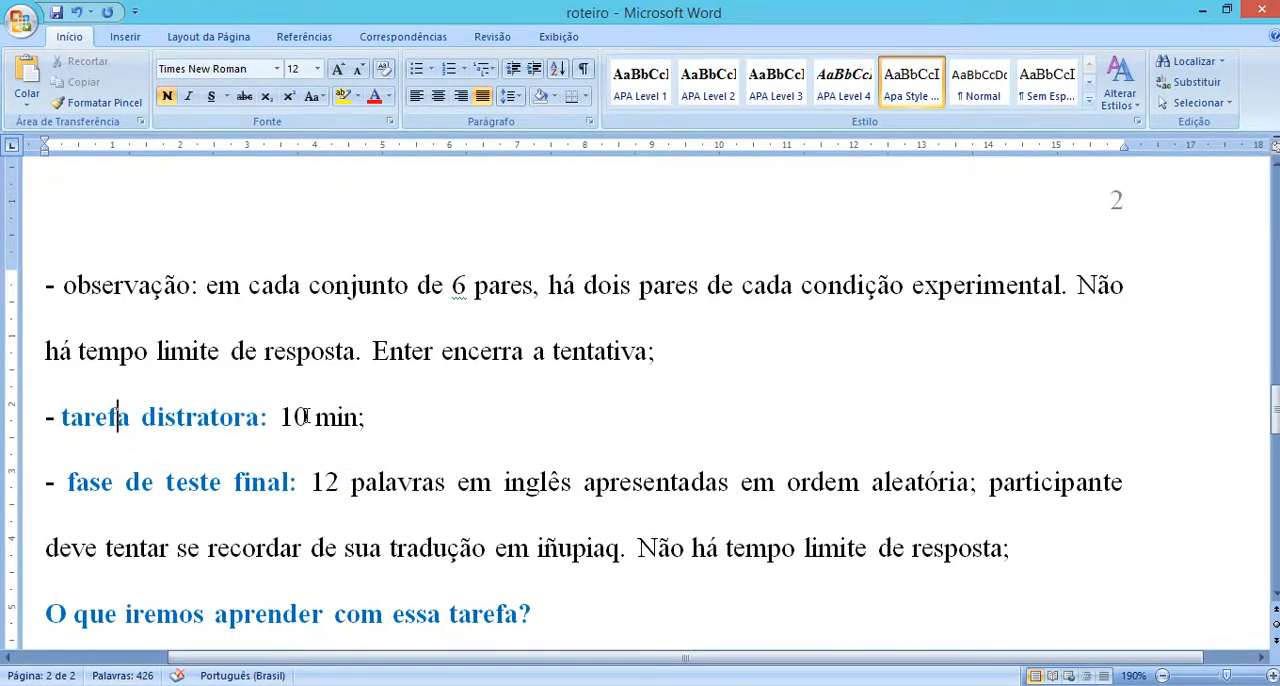
Step: Switch back to PsychoPy Builder and insert the existing distractor routine into the flow after the practice_phase_part2_trials loop
mouse_move(606, 684)
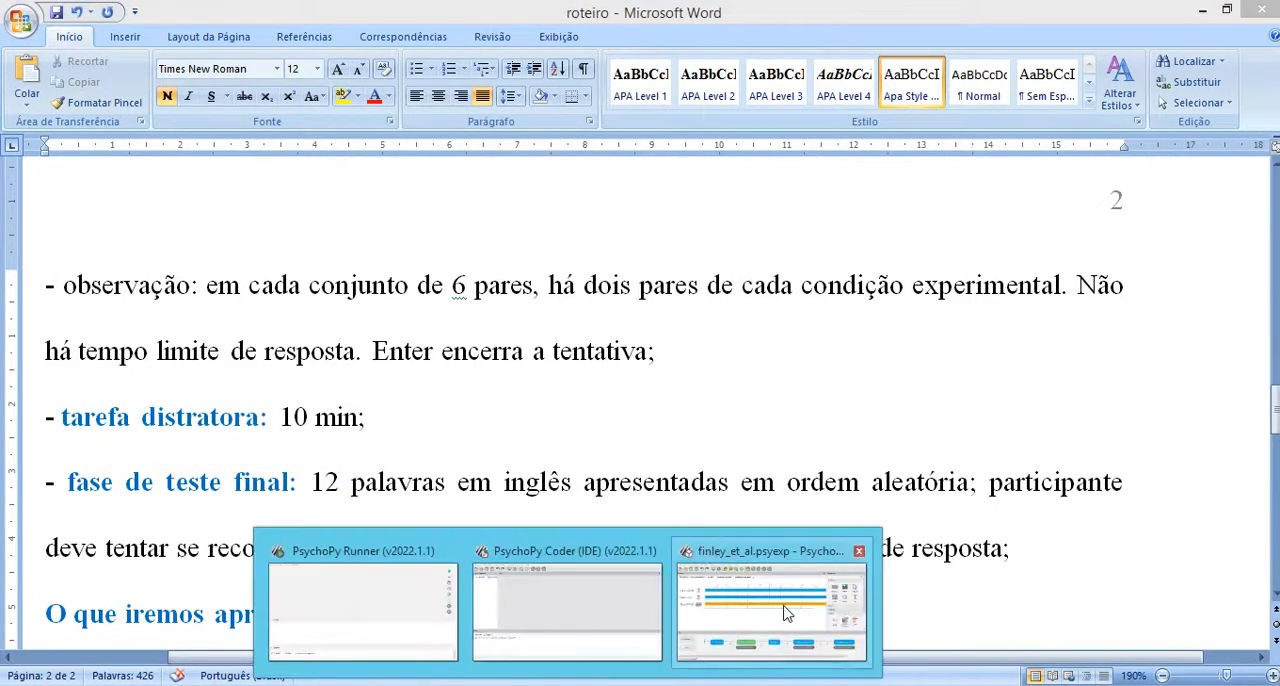
left_click(790, 612)
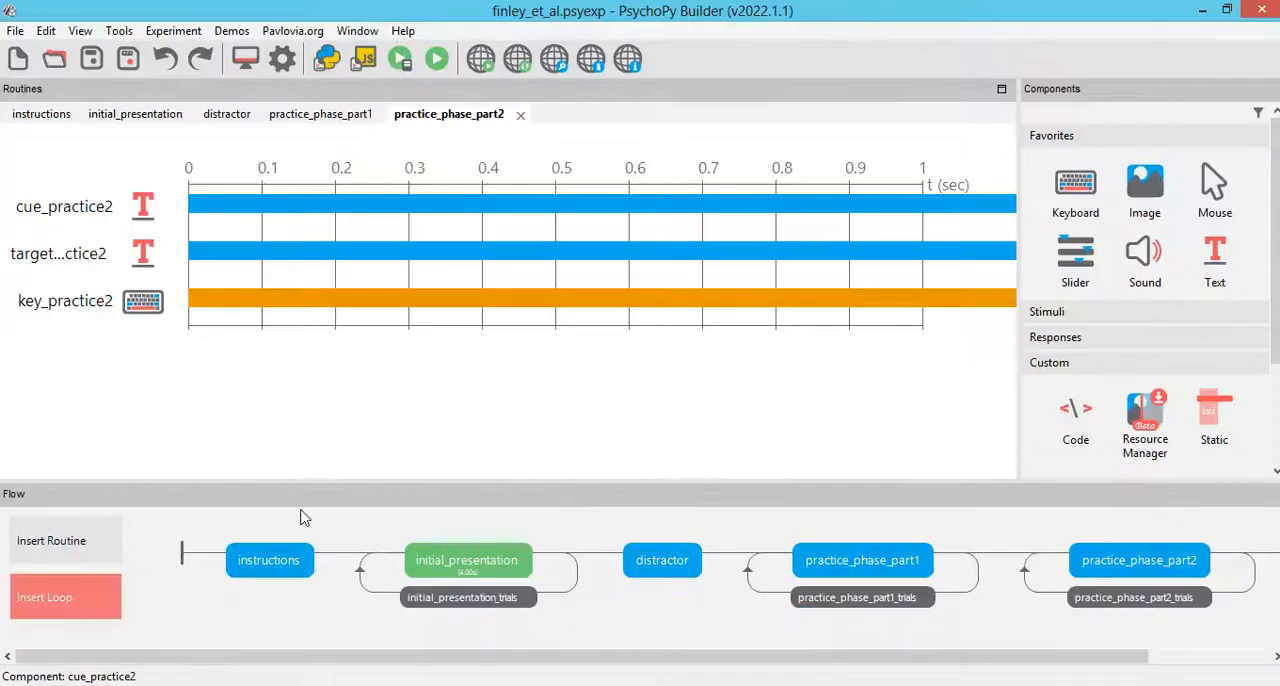
left_click(645, 562)
left_click(48, 542)
left_click(70, 507)
left_click_drag(175, 653, 258, 655)
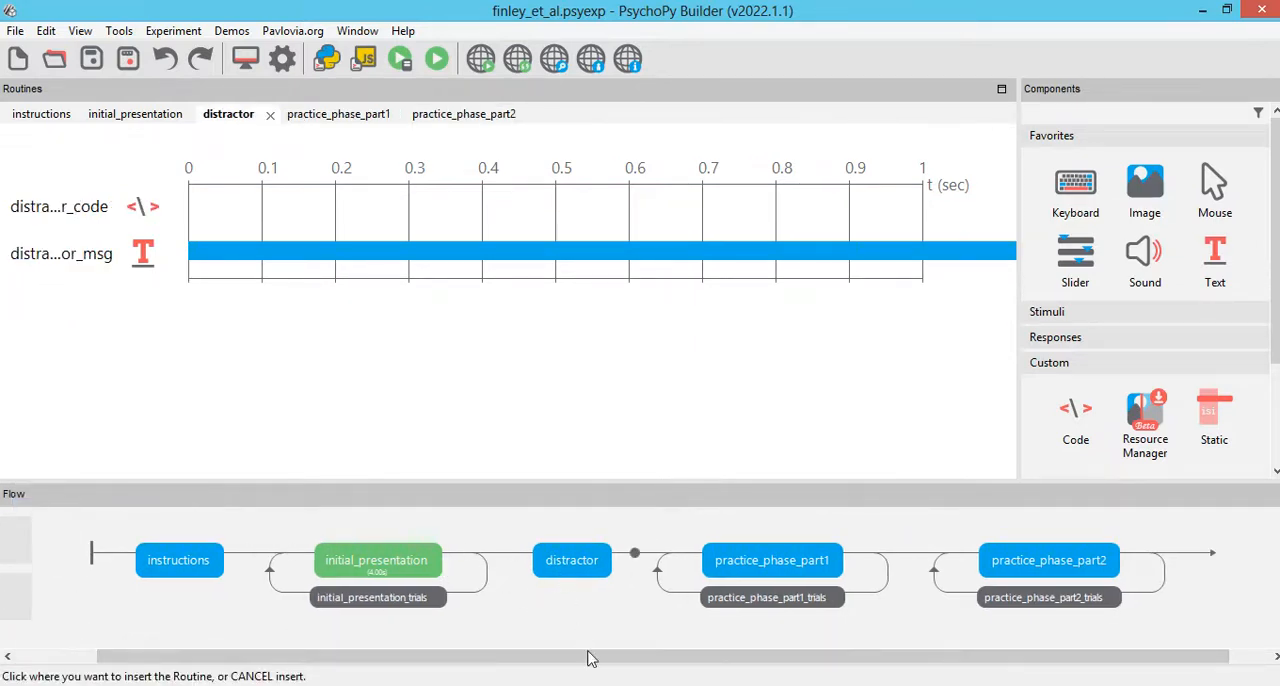
left_click_drag(594, 660, 1160, 577)
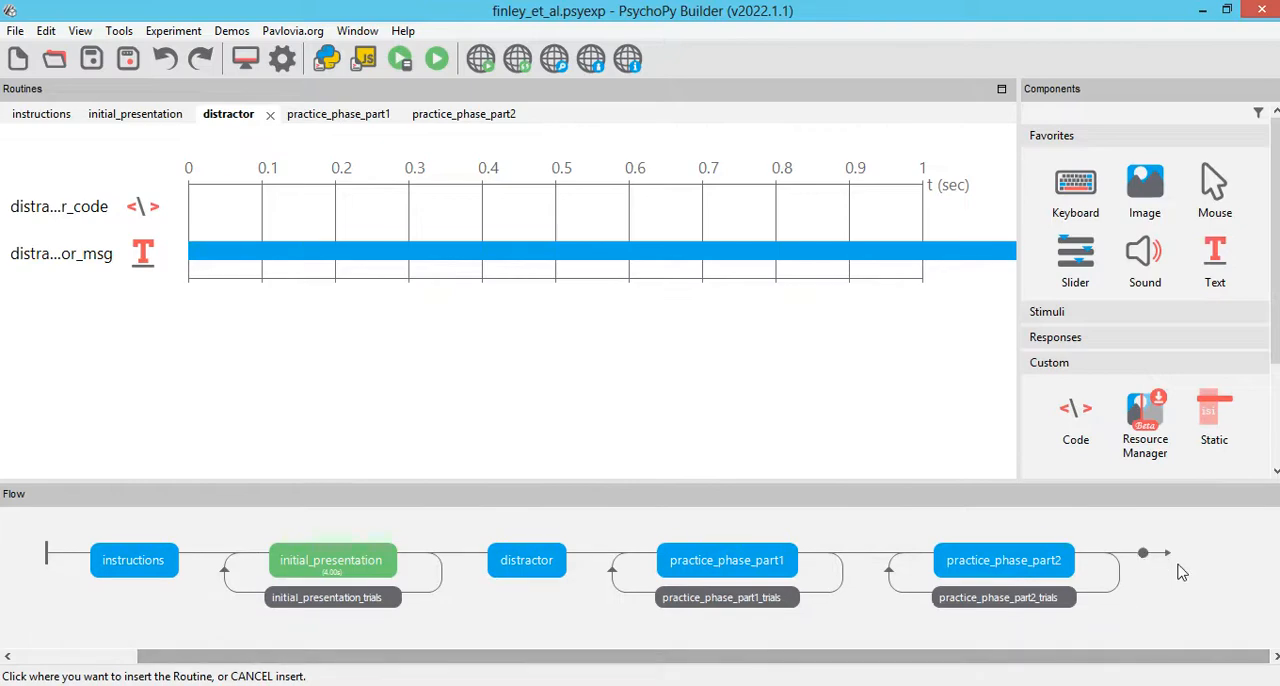
left_click(1150, 595)
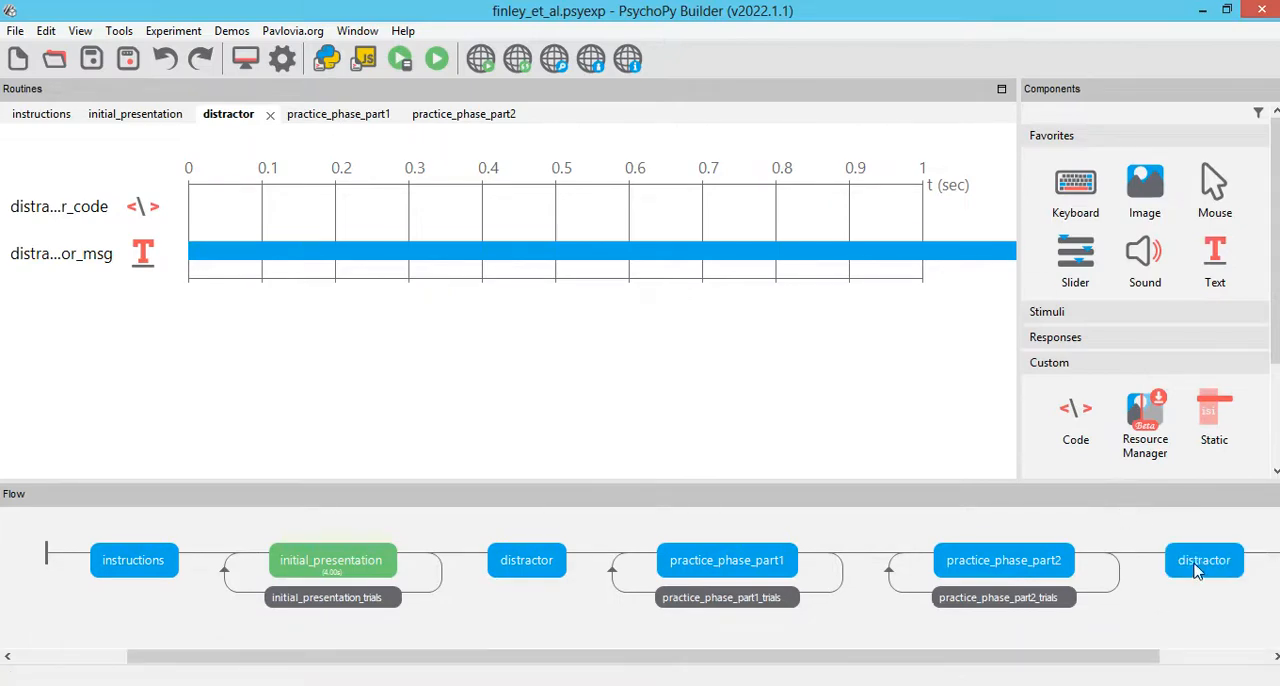
Step: Replace the distractor_code Begin Routine comment with the lines "# tarefa distratora inicial = 1,5 min" and "# tarefa distratora final = 10 min"
left_click(140, 206)
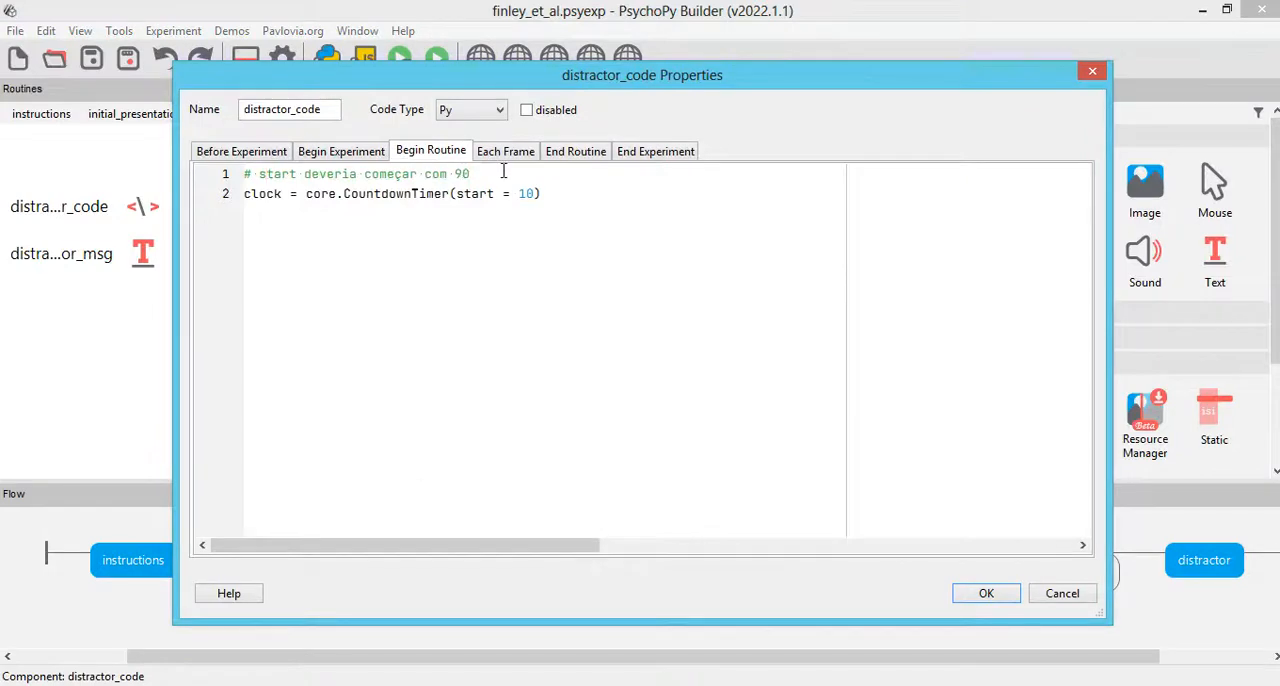
key("shift+Home")
type("tare")
scroll(500, 299, "up", 3)
type("fa distratora inicial = 1,5 min")
key("Return")
type("# tarefa distratora final = 10 min")
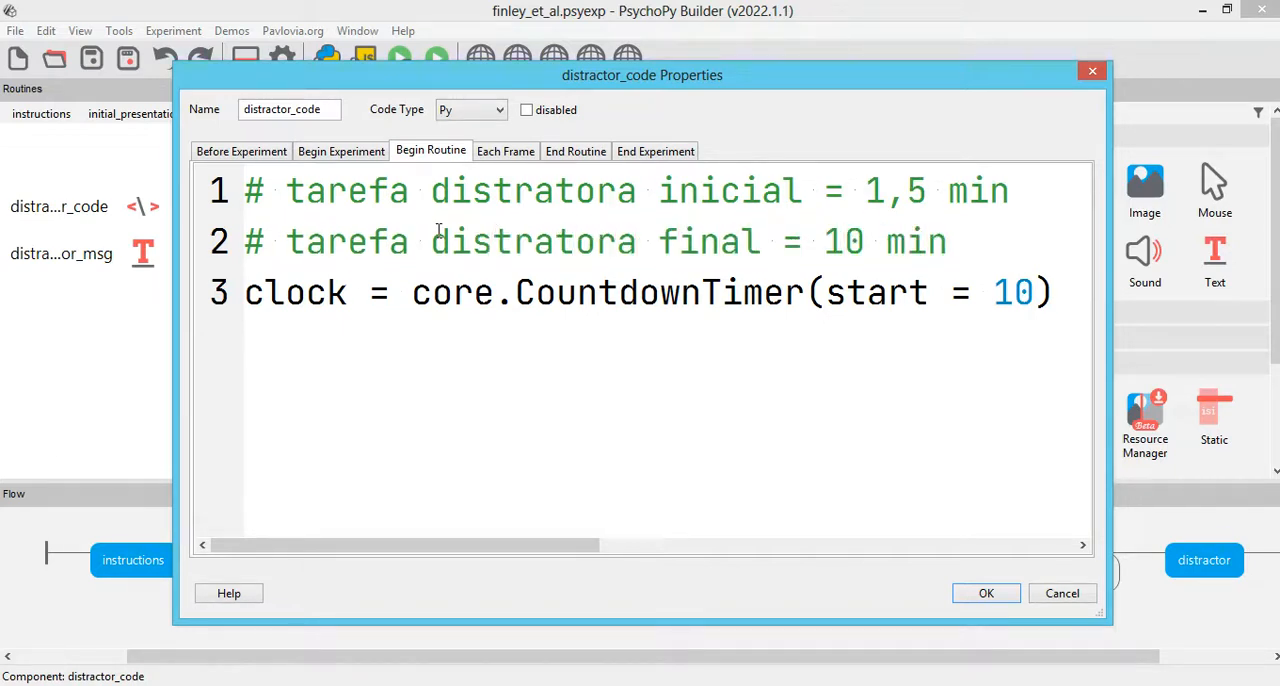
left_click(980, 594)
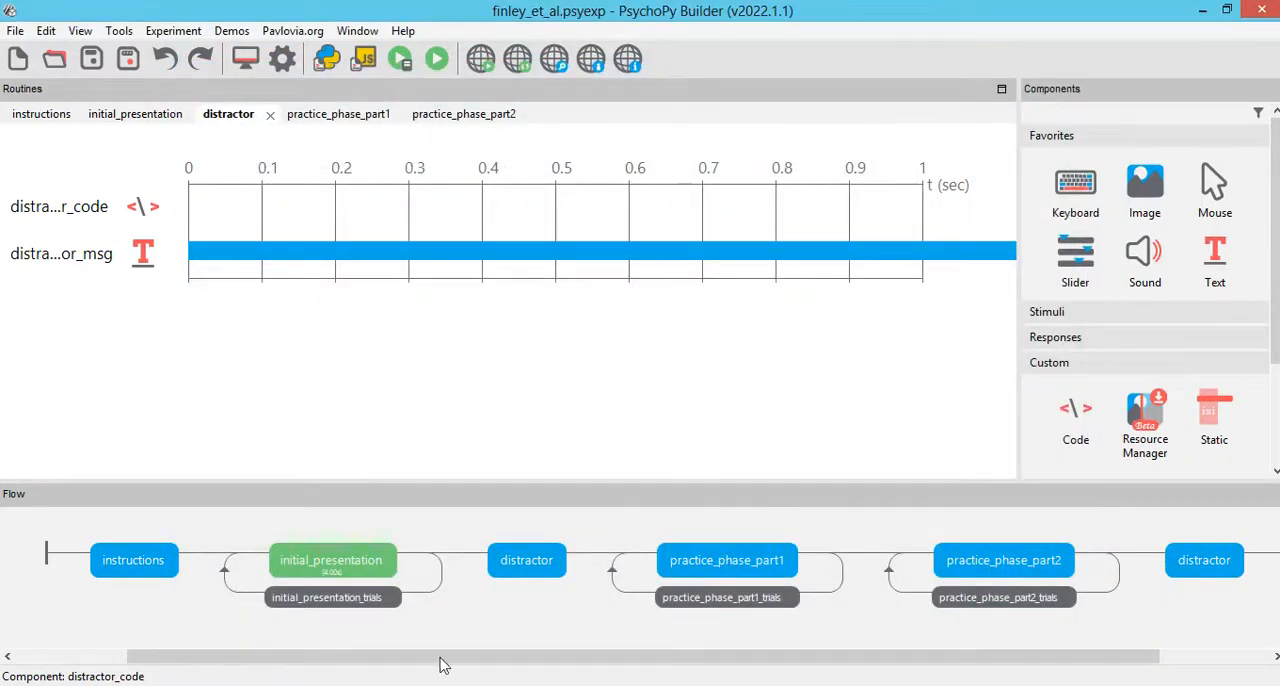
Step: Switch to the roteiro document to examine the fase de teste final description, and view the cue table in the Finley et al. (2011) PDF
left_click_drag(571, 658, 355, 659)
left_click(284, 685)
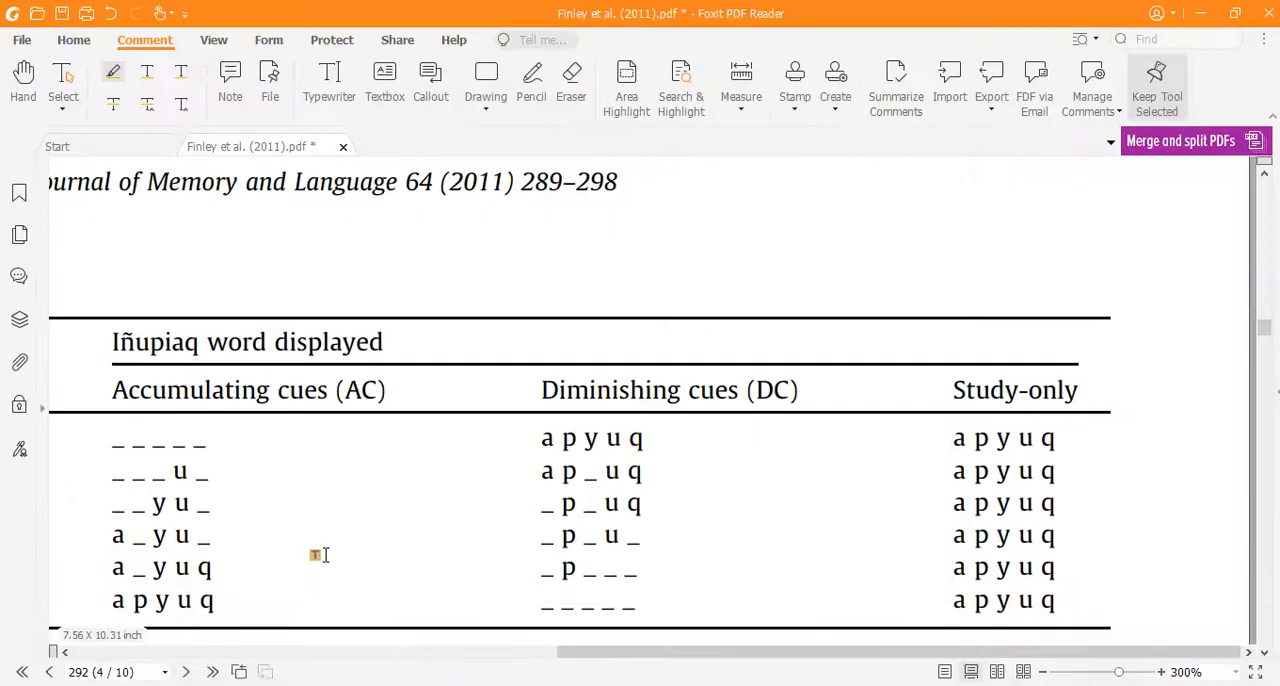
left_click(225, 685)
scroll(223, 506, "down", 3)
scroll(210, 480, "up", 3)
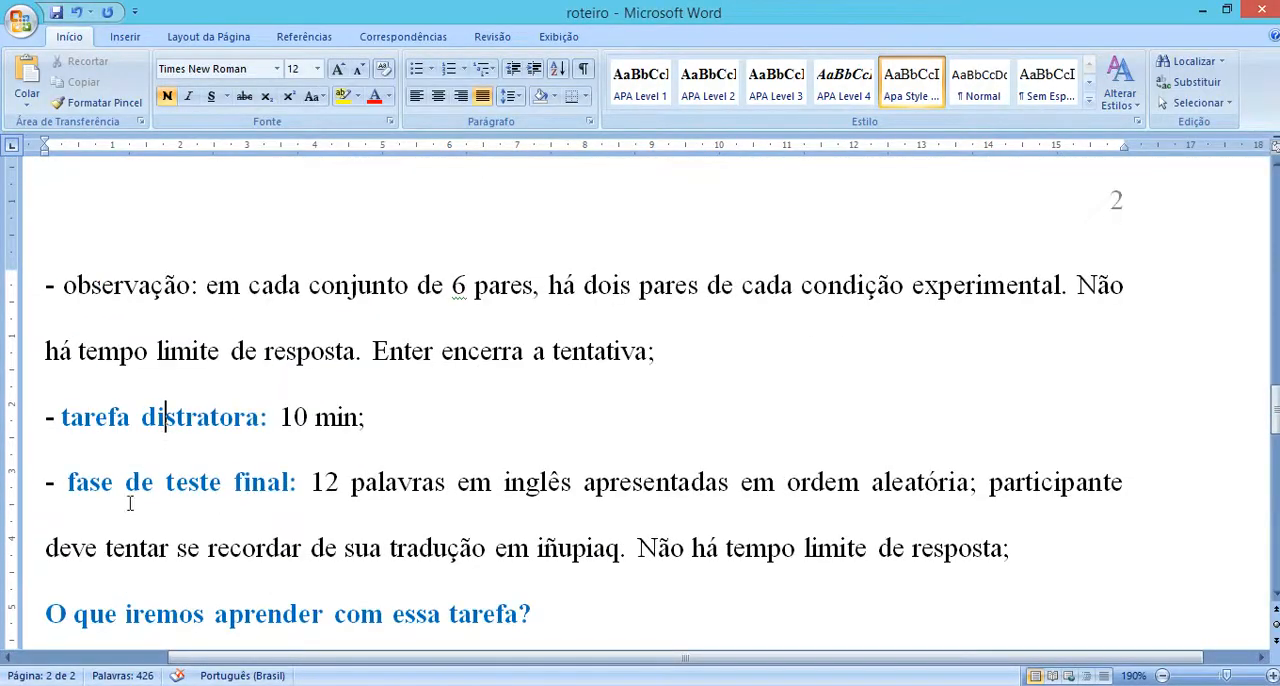
left_click_drag(126, 486, 1012, 548)
left_click(799, 546)
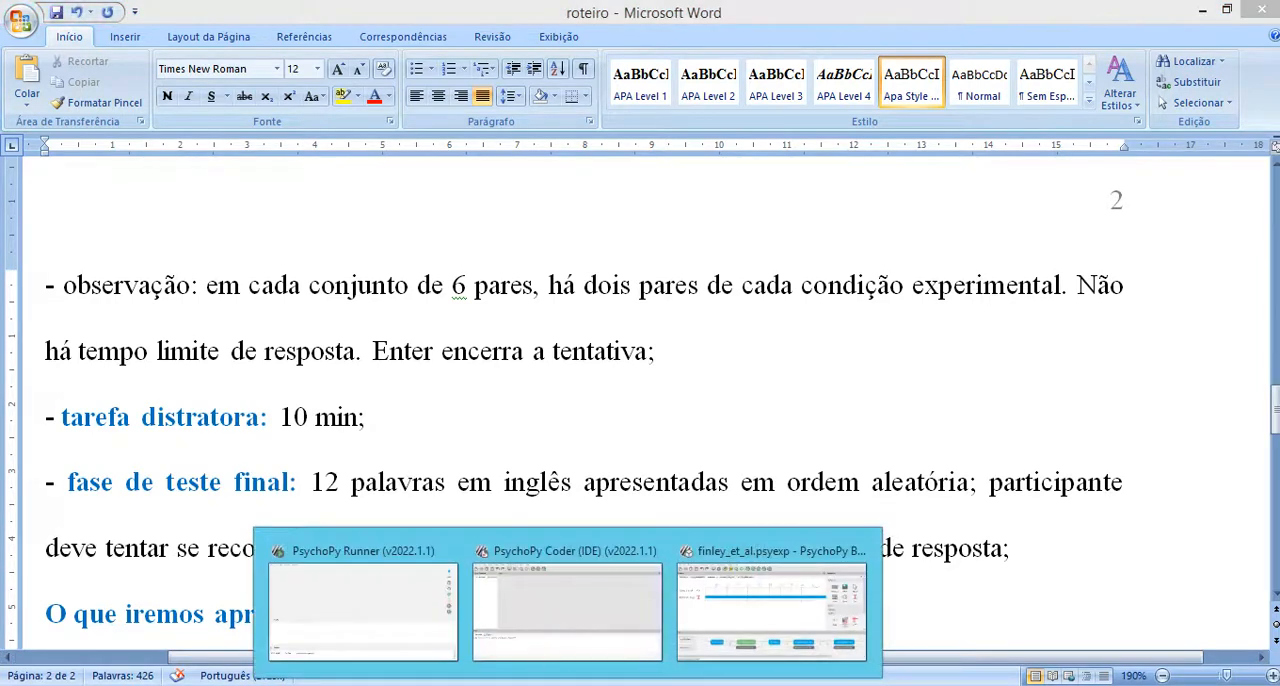
left_click(283, 684)
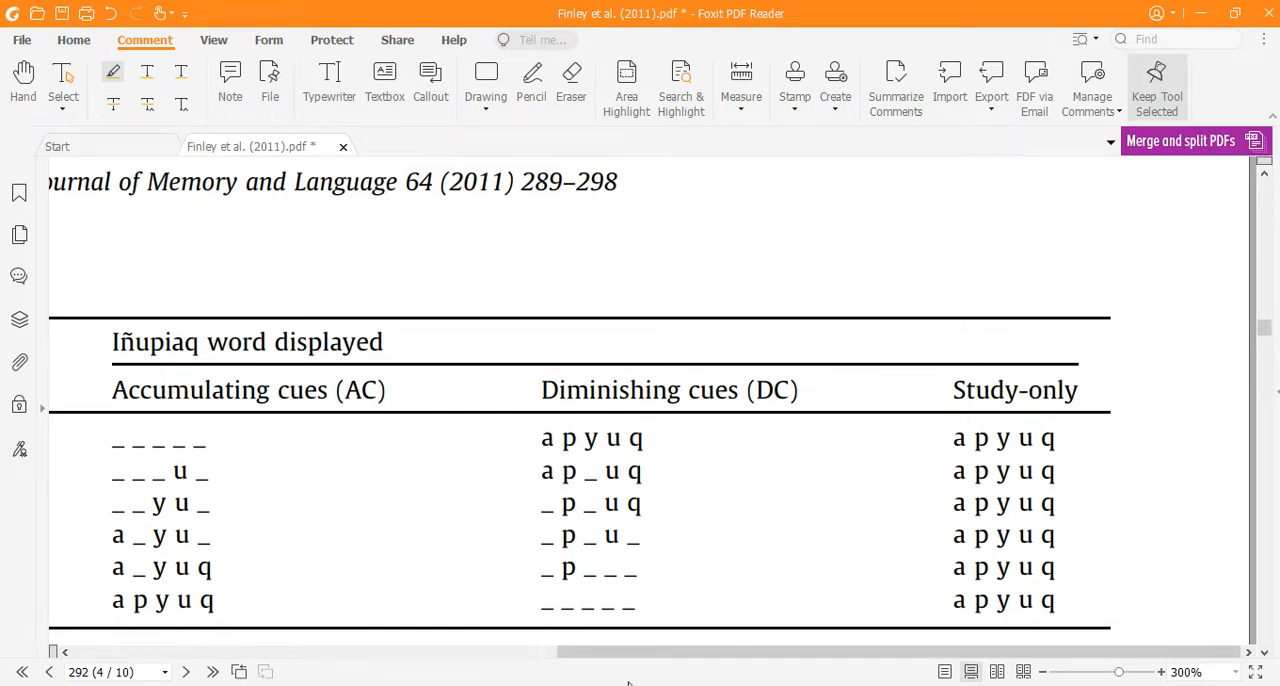
Step: Switch back to PsychoPy Builder, create a blank routine named final_test and insert it at the end of the flow after the second distractor
mouse_move(567, 684)
left_click(714, 588)
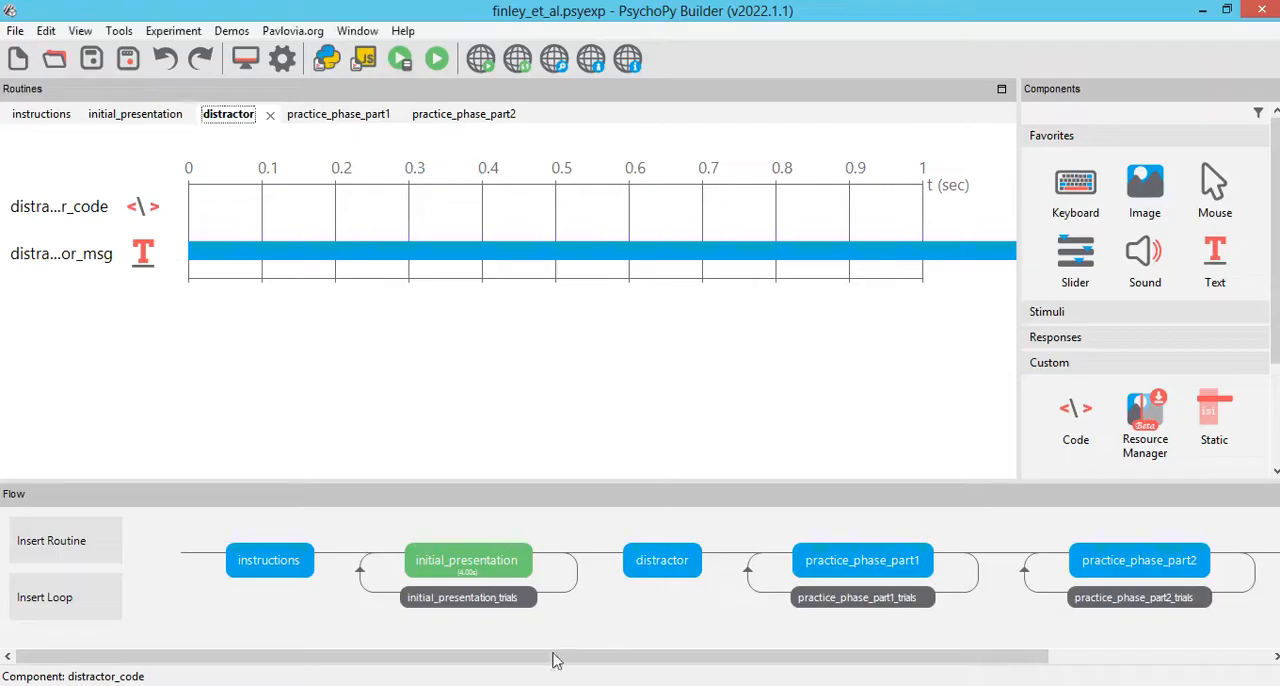
left_click(62, 538)
left_click(72, 446)
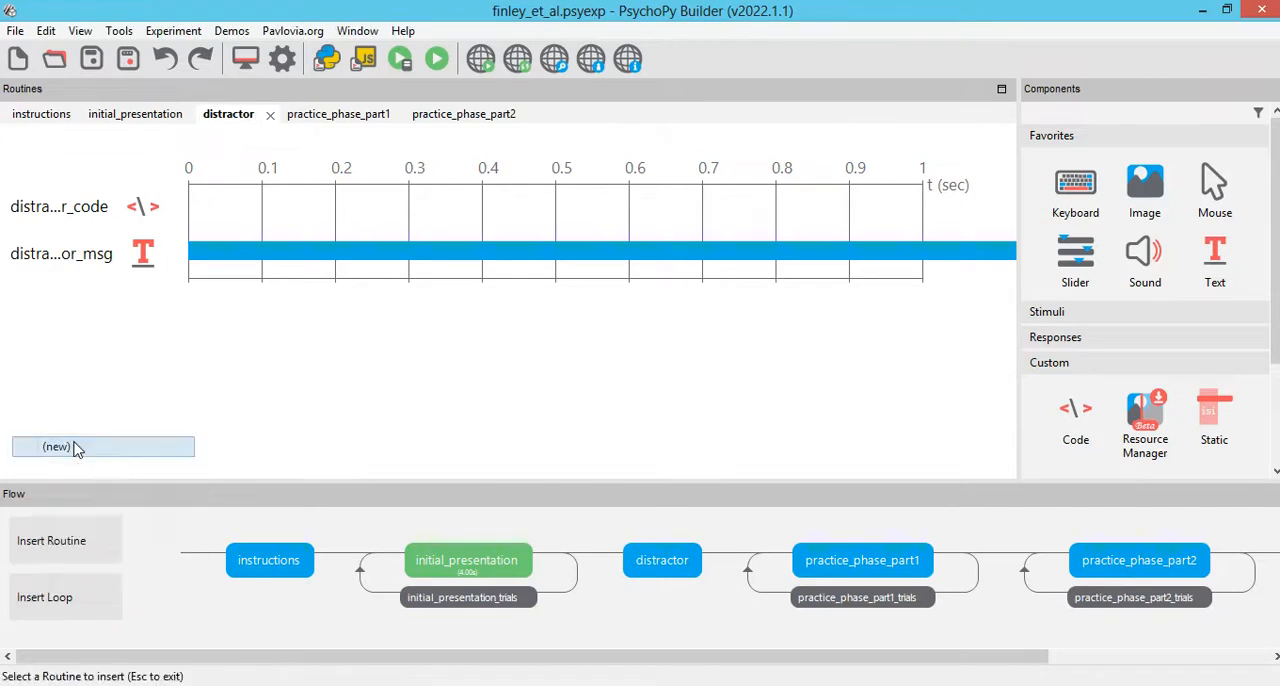
type("final_")
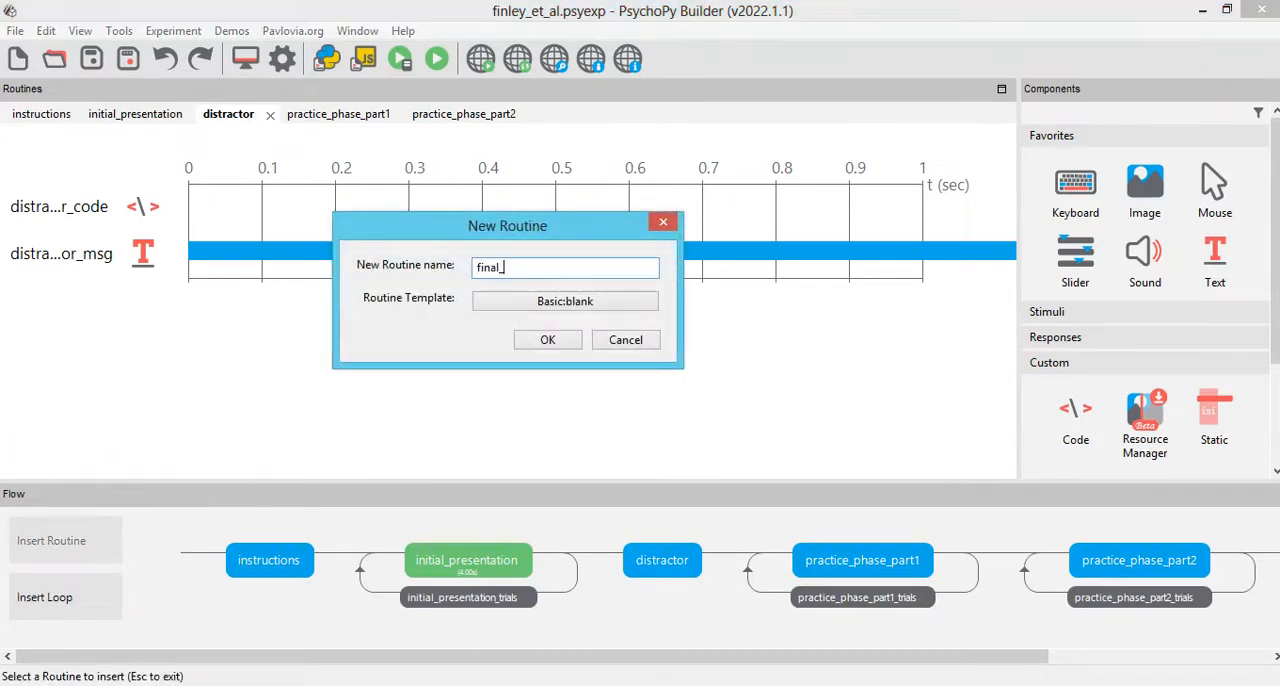
type("test")
left_click(525, 347)
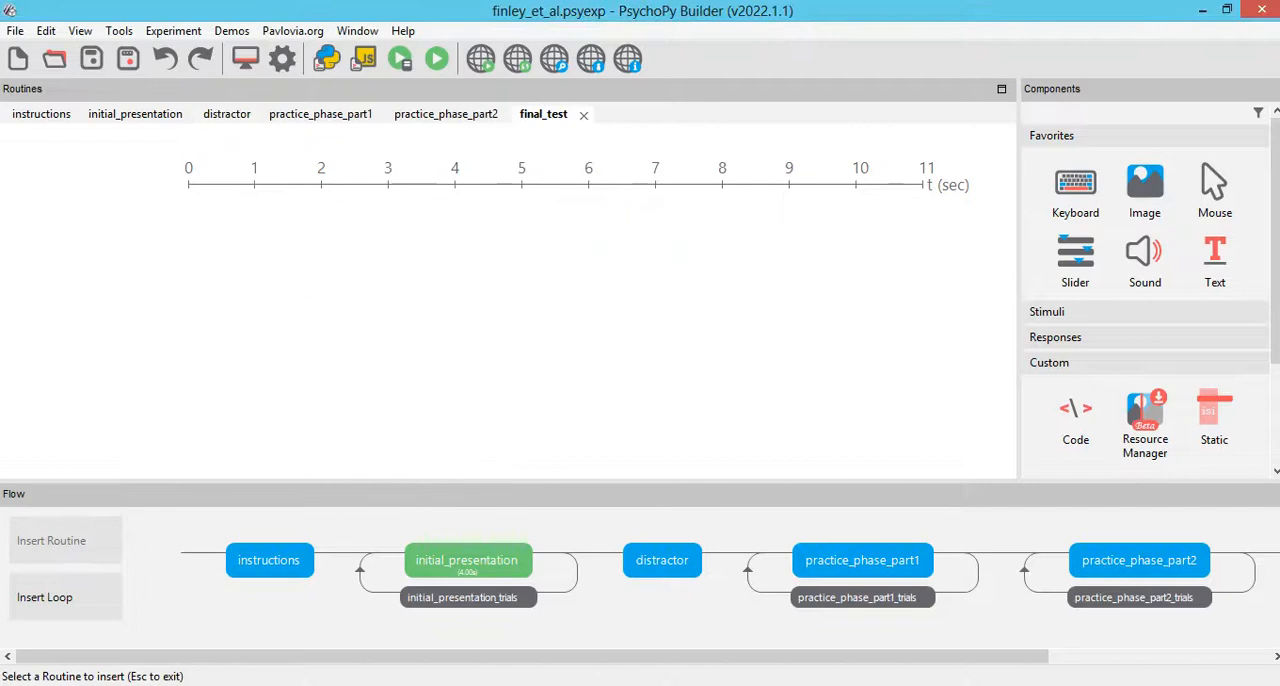
left_click(1089, 659)
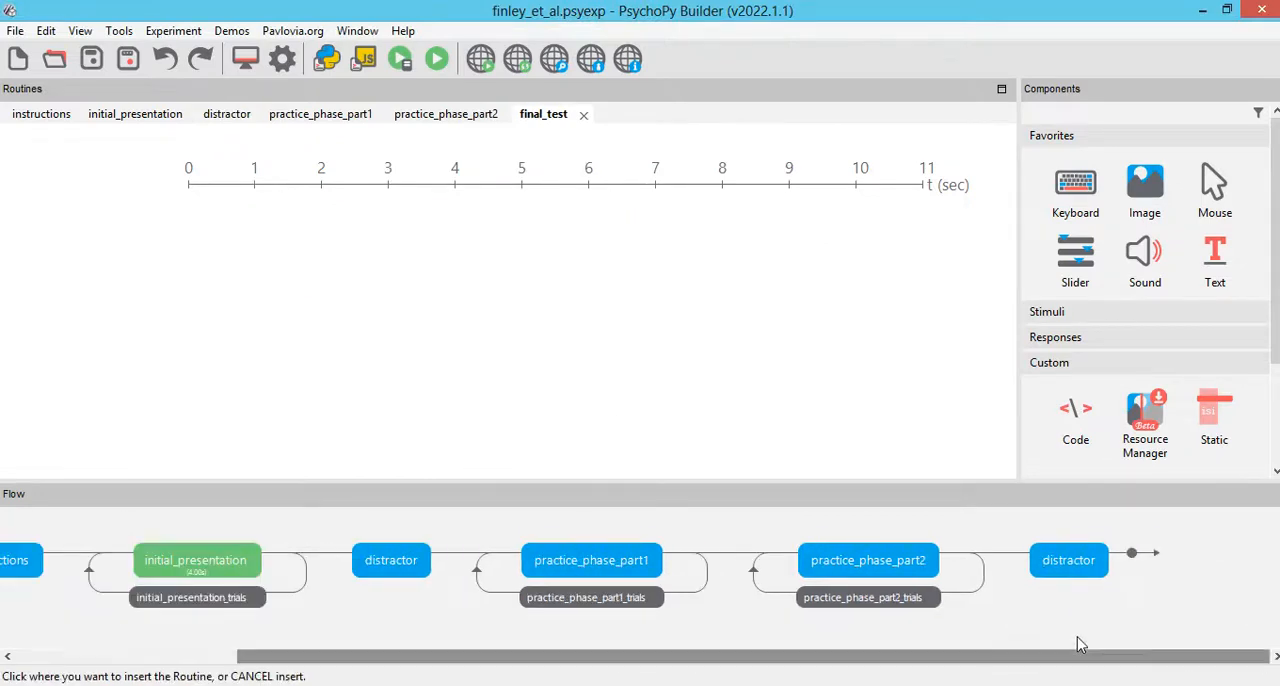
left_click(1133, 556)
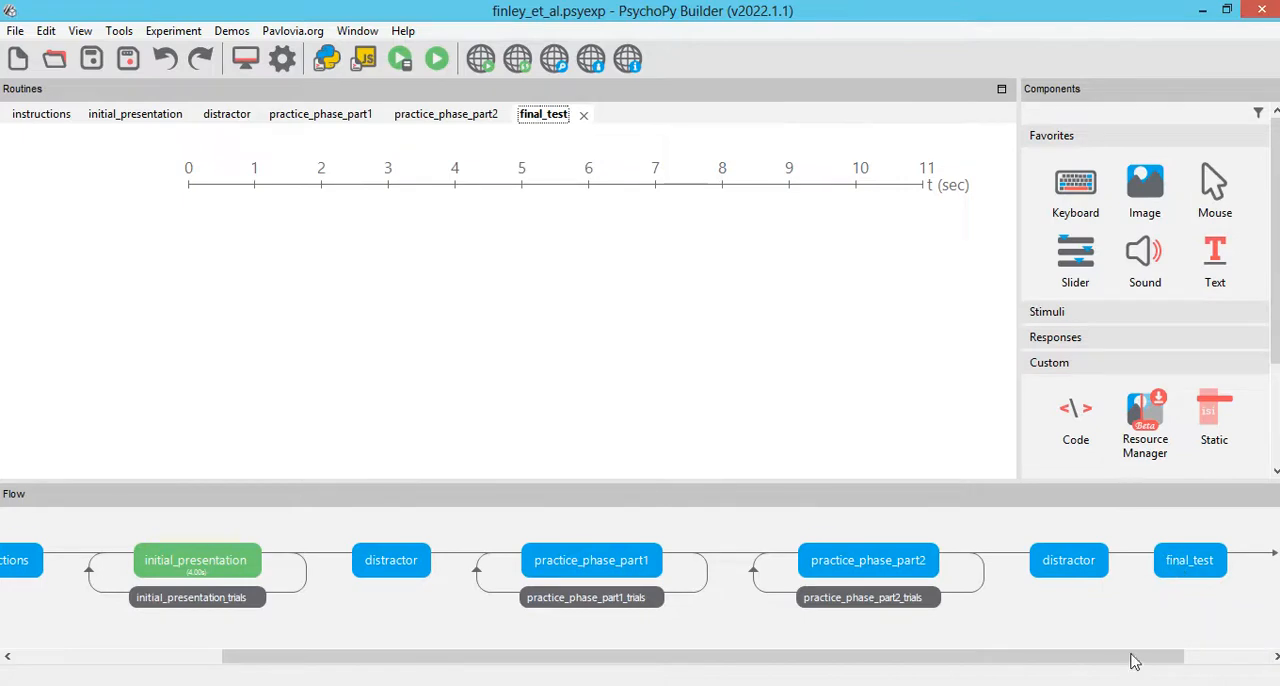
left_click_drag(1157, 660, 1242, 658)
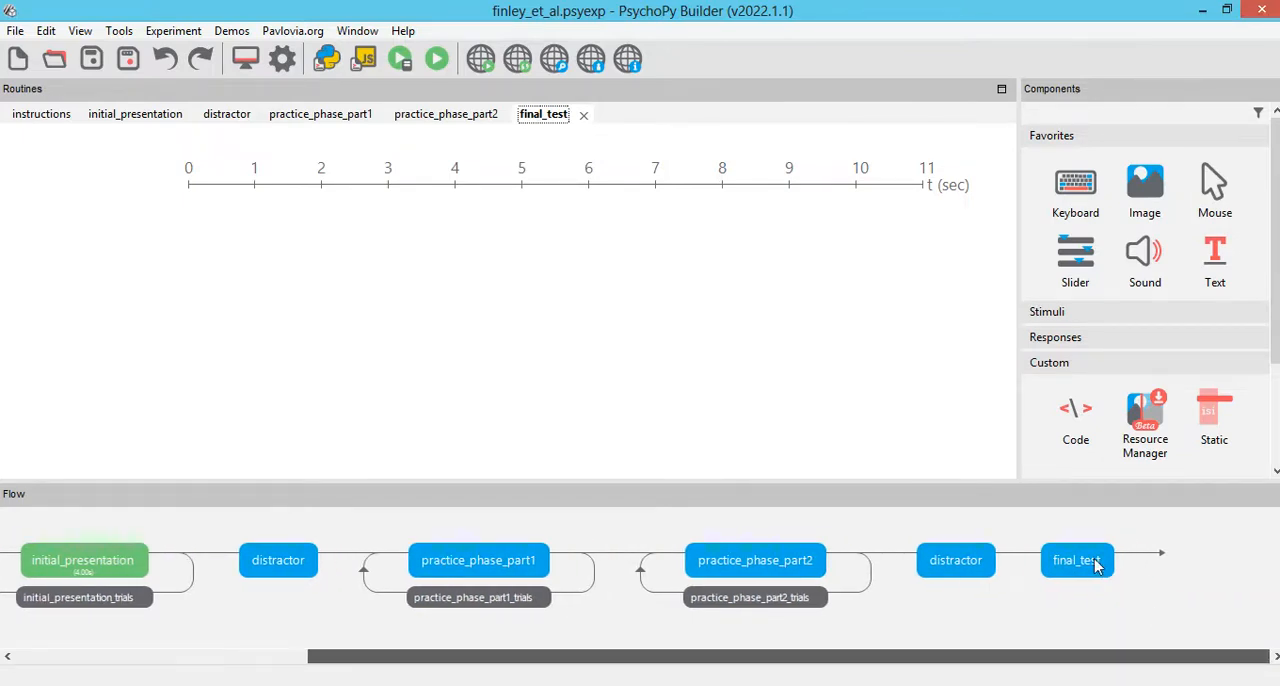
left_click(1207, 250)
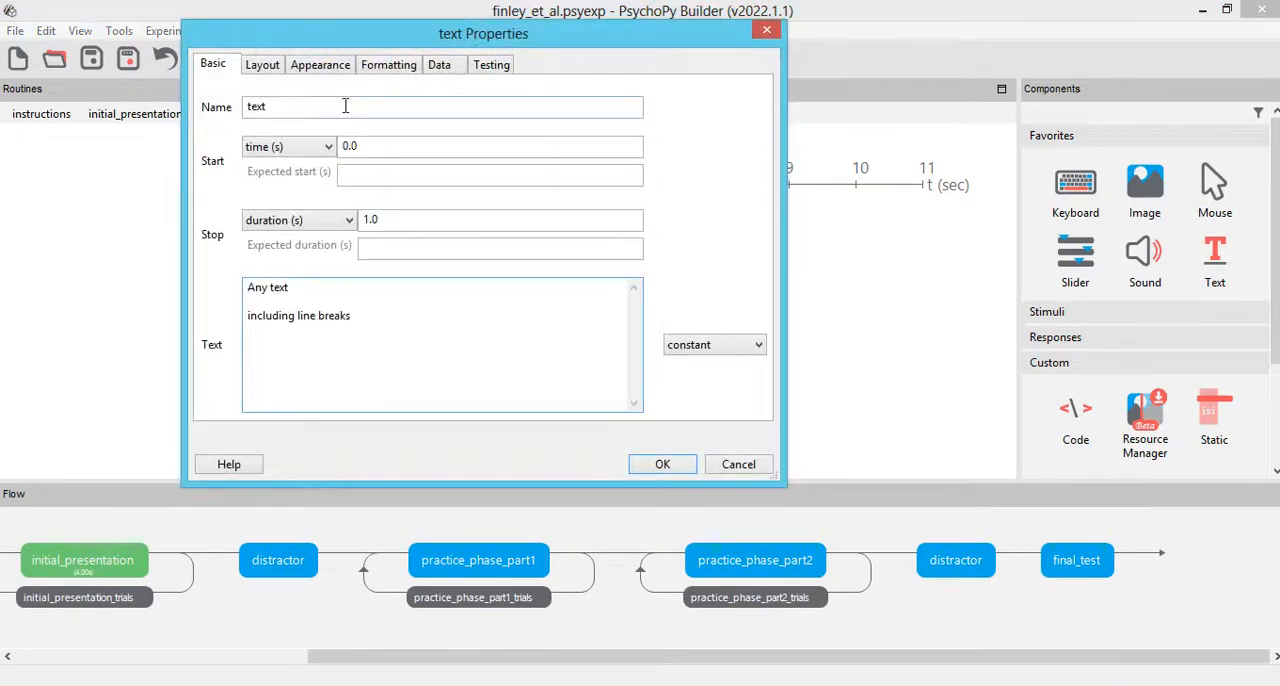
type("final_cue")
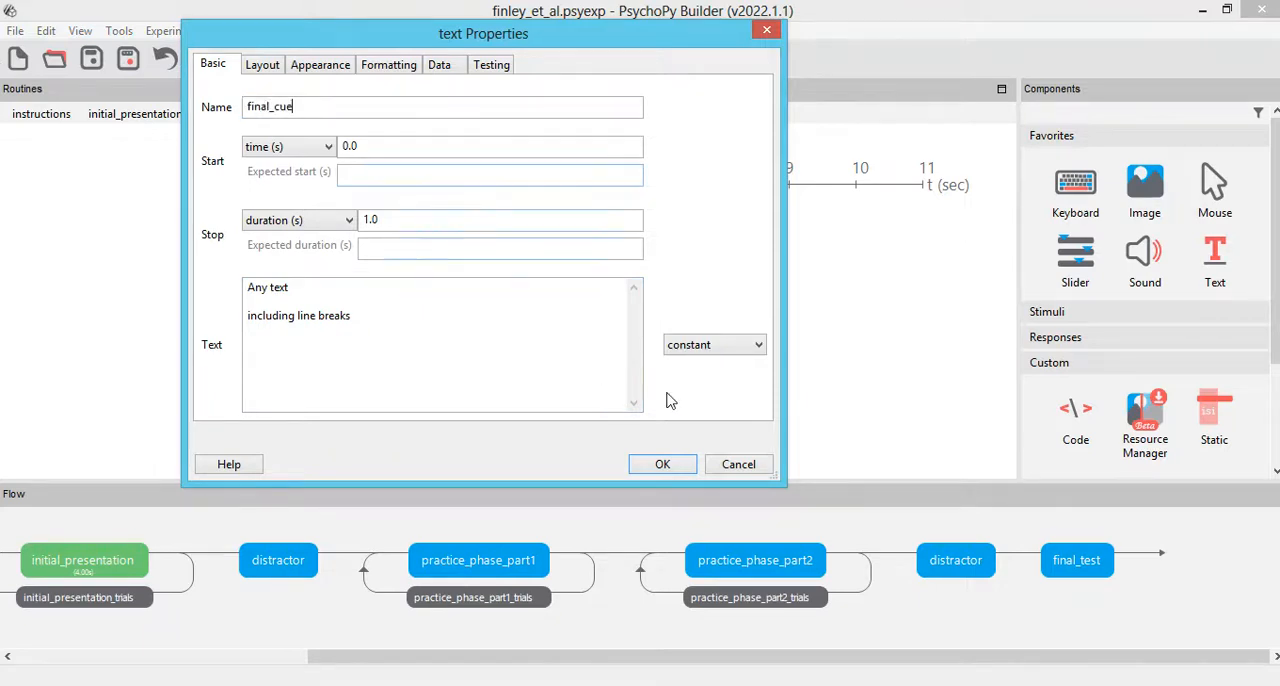
left_click(647, 466)
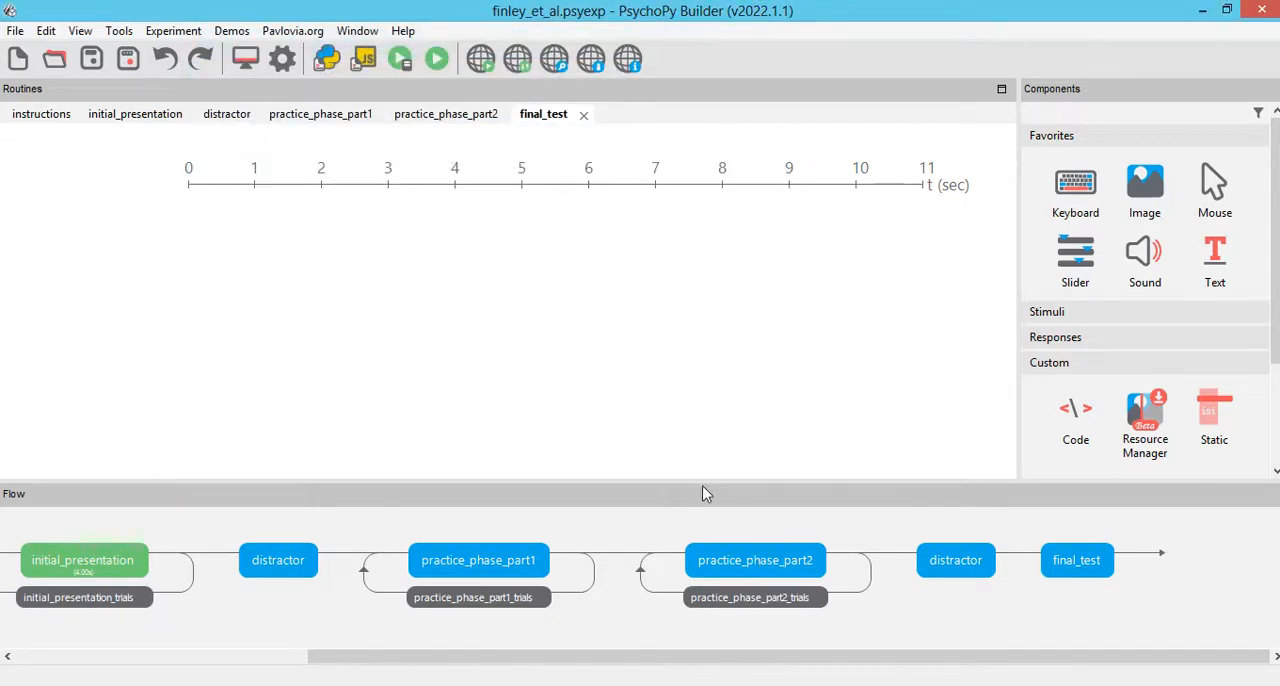
Step: Rename the text component in the final_test routine as cue_final and clear its stop duration
left_click(728, 556)
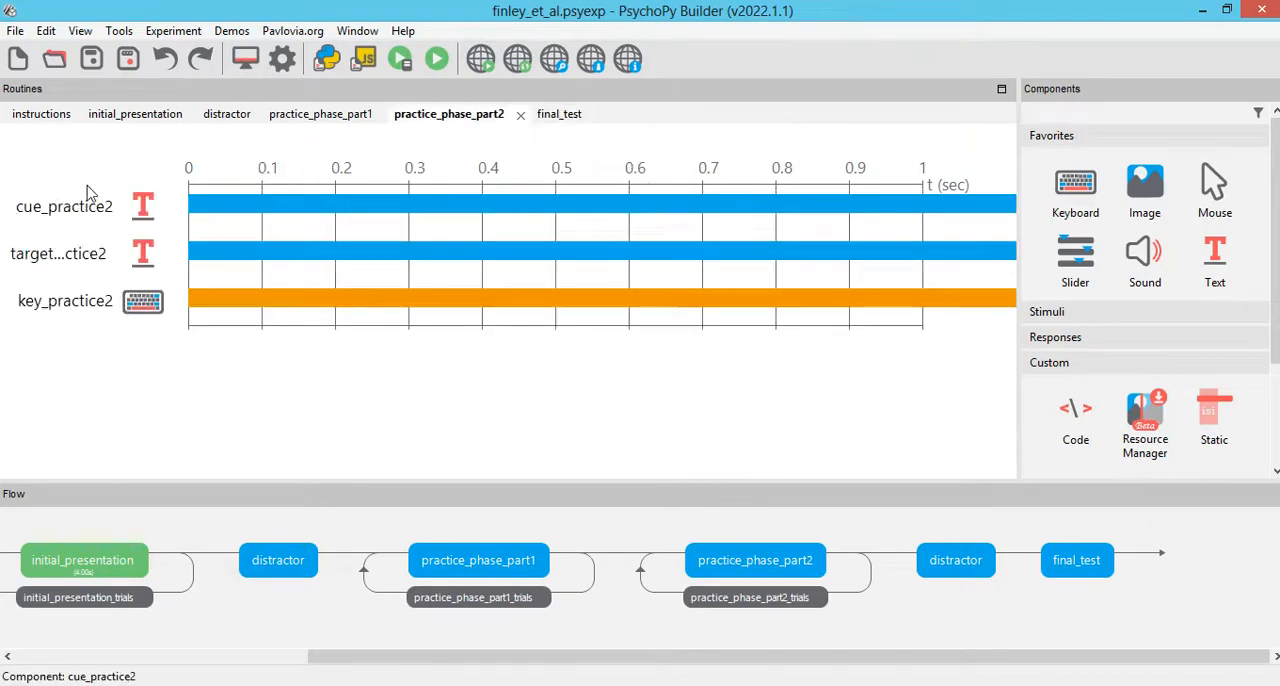
left_click(1076, 558)
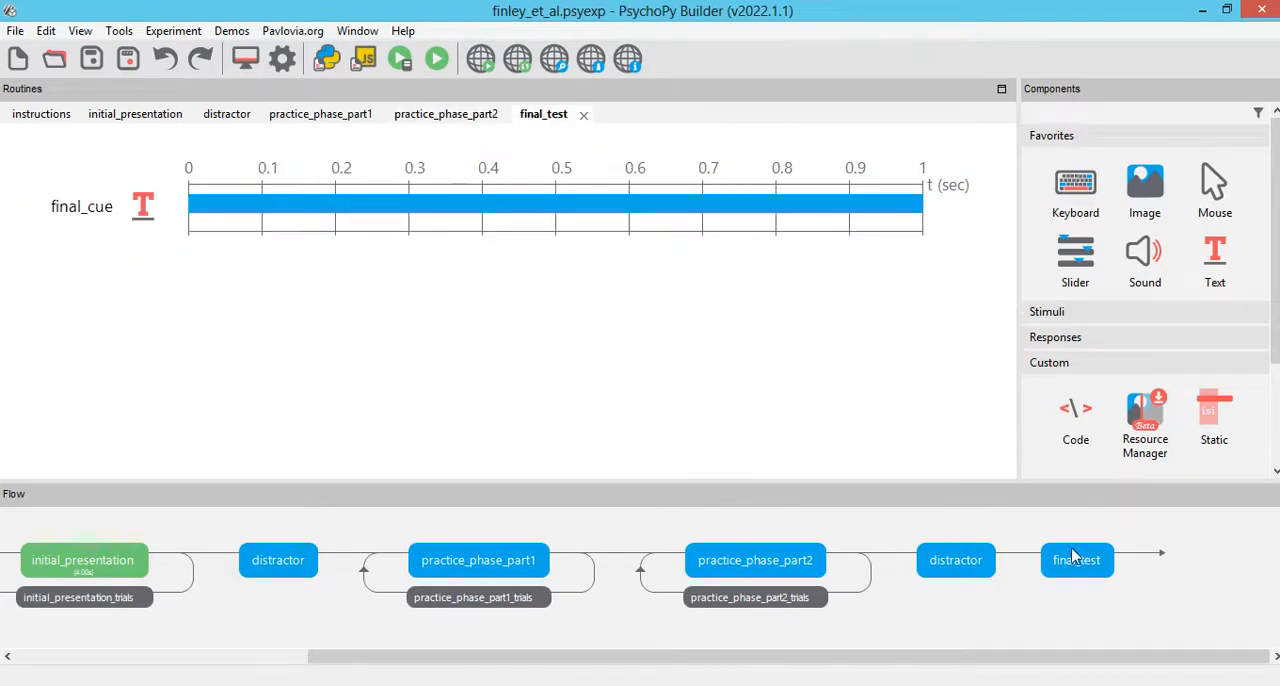
left_click(141, 209)
double_click(372, 103)
type("cue_final")
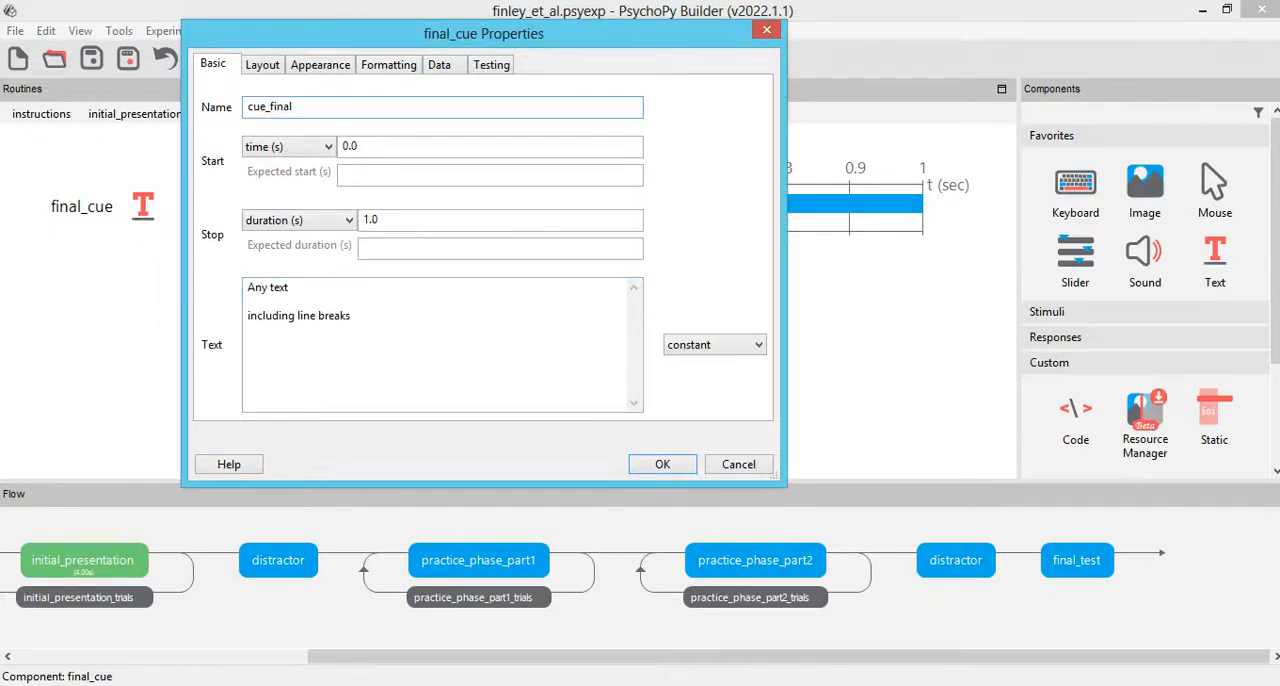
double_click(370, 219)
key("BackSpace")
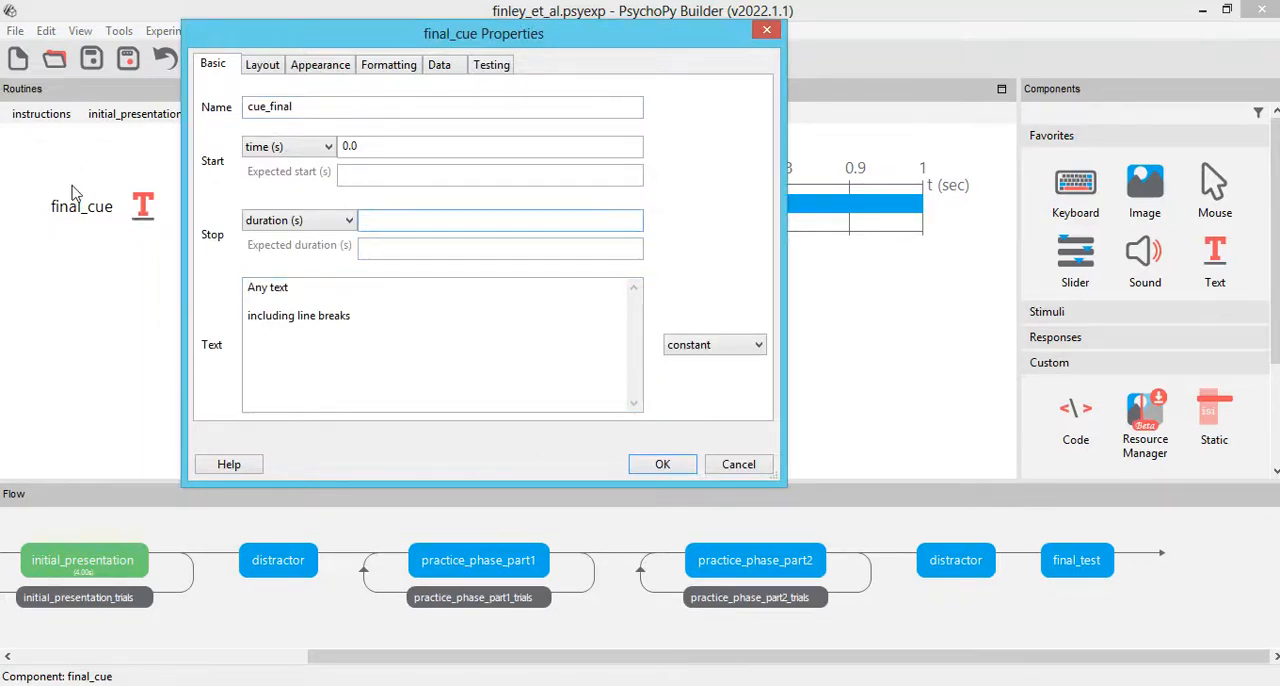
Step: Set the cue_final text to $Portuguese and have it set every repeat
key("Tab")
type("$P")
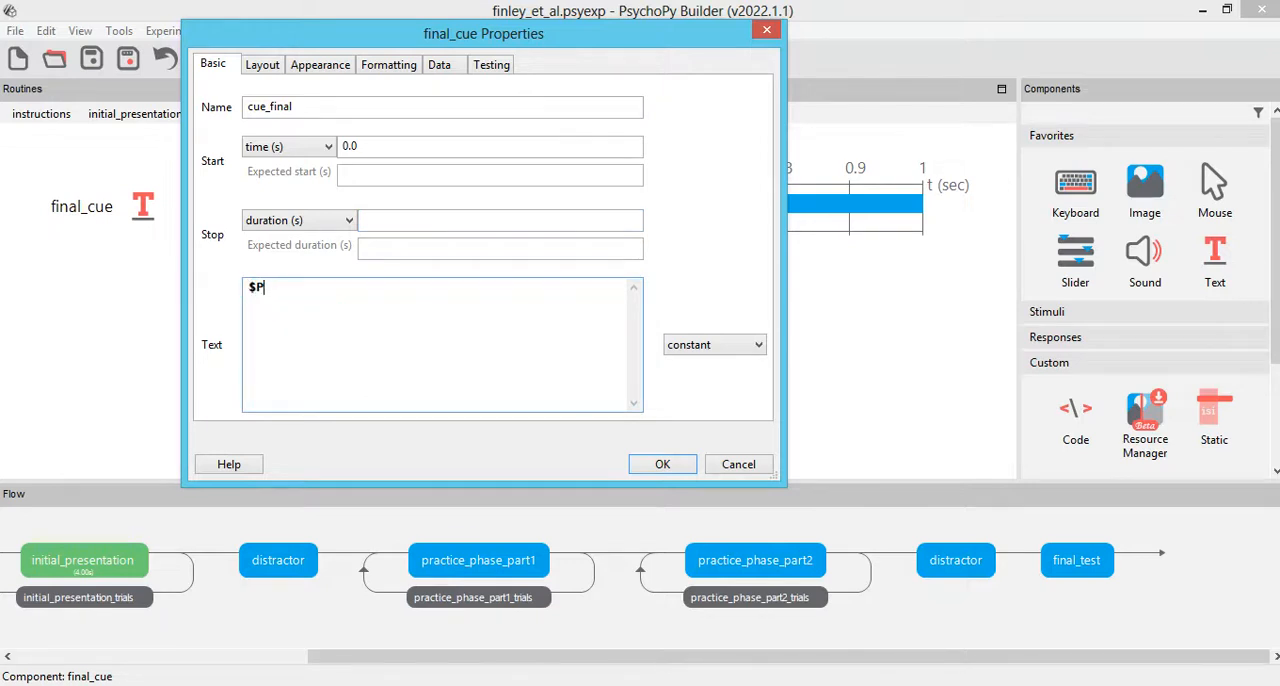
left_click(727, 346)
left_click(690, 370)
Step: Set the cue_final layout to position (0, 0.3), norm spatial units and a wrap width of 1.8
left_click(263, 66)
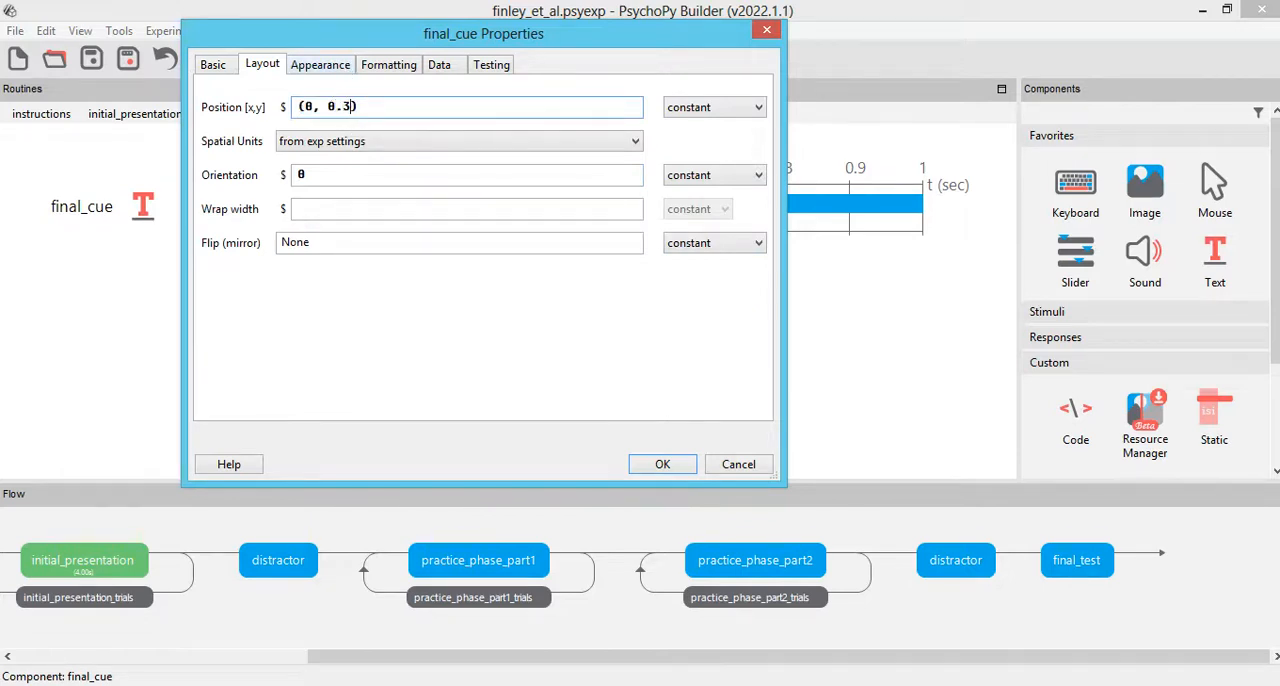
left_click(352, 150)
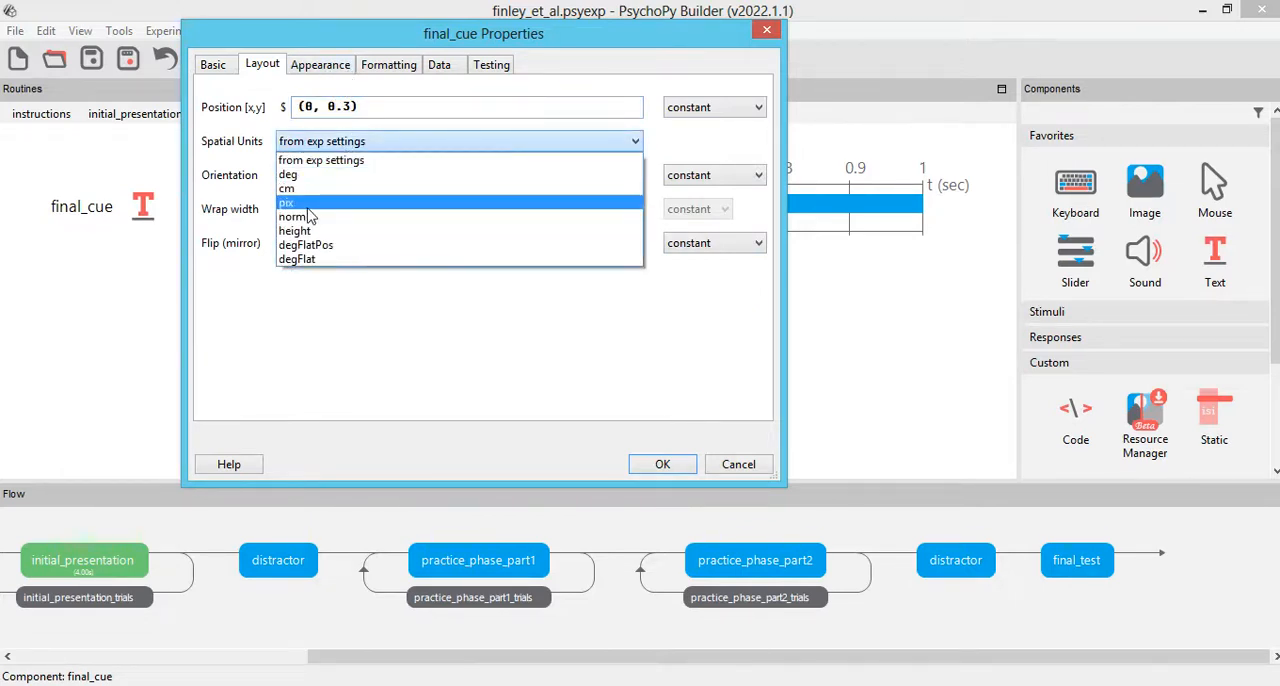
left_click(307, 213)
left_click(312, 208)
type("1.8")
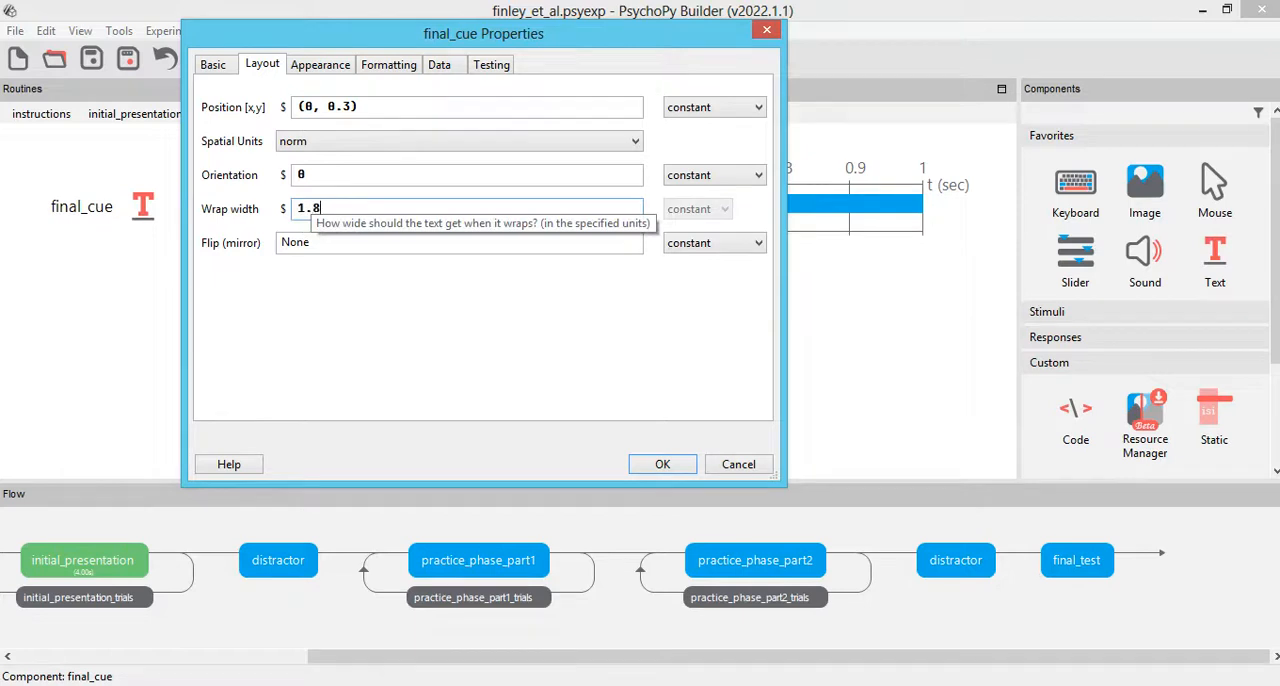
Step: Format cue_final with the Times New Roman font and a letter height of 0.2, and accept its properties
left_click(385, 65)
type("Times New Rom")
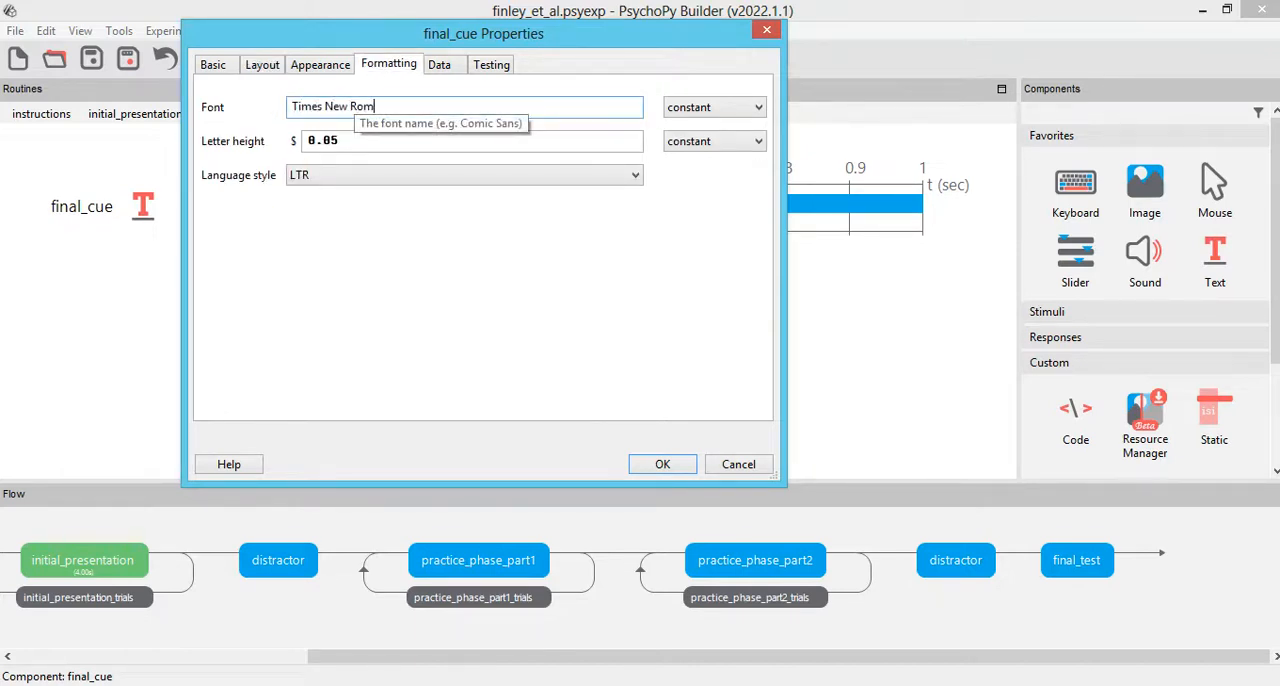
type("an")
left_click(351, 140)
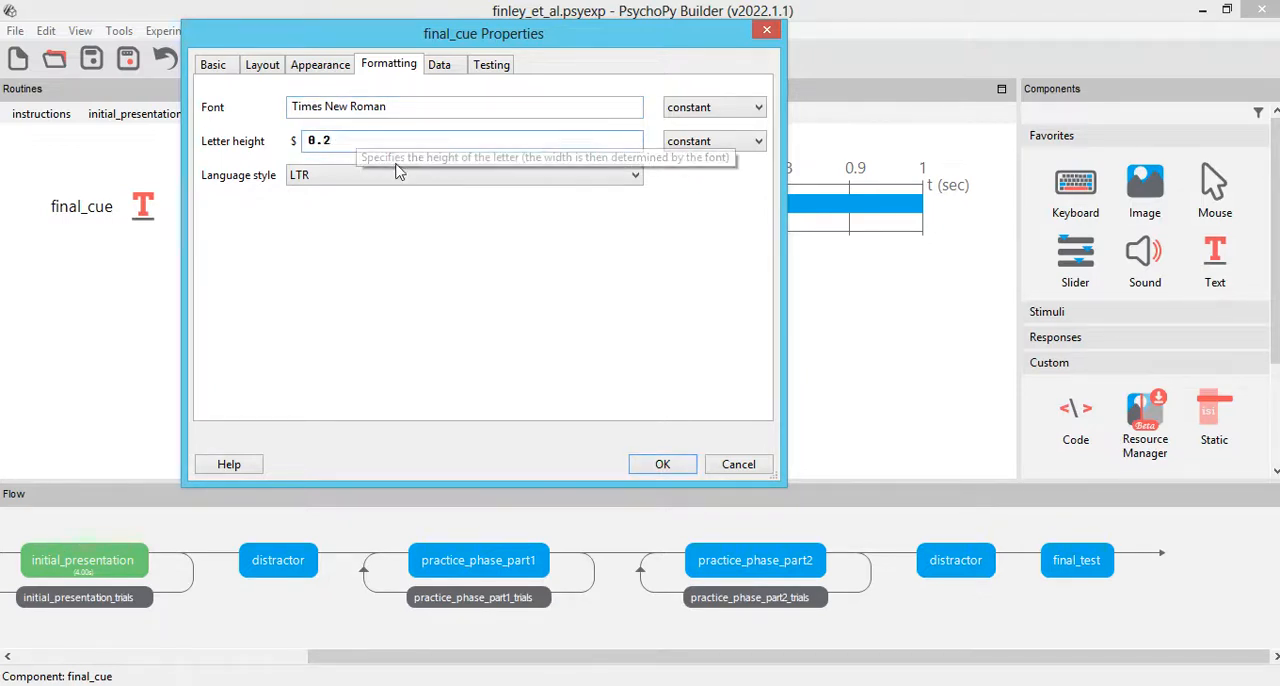
left_click(662, 465)
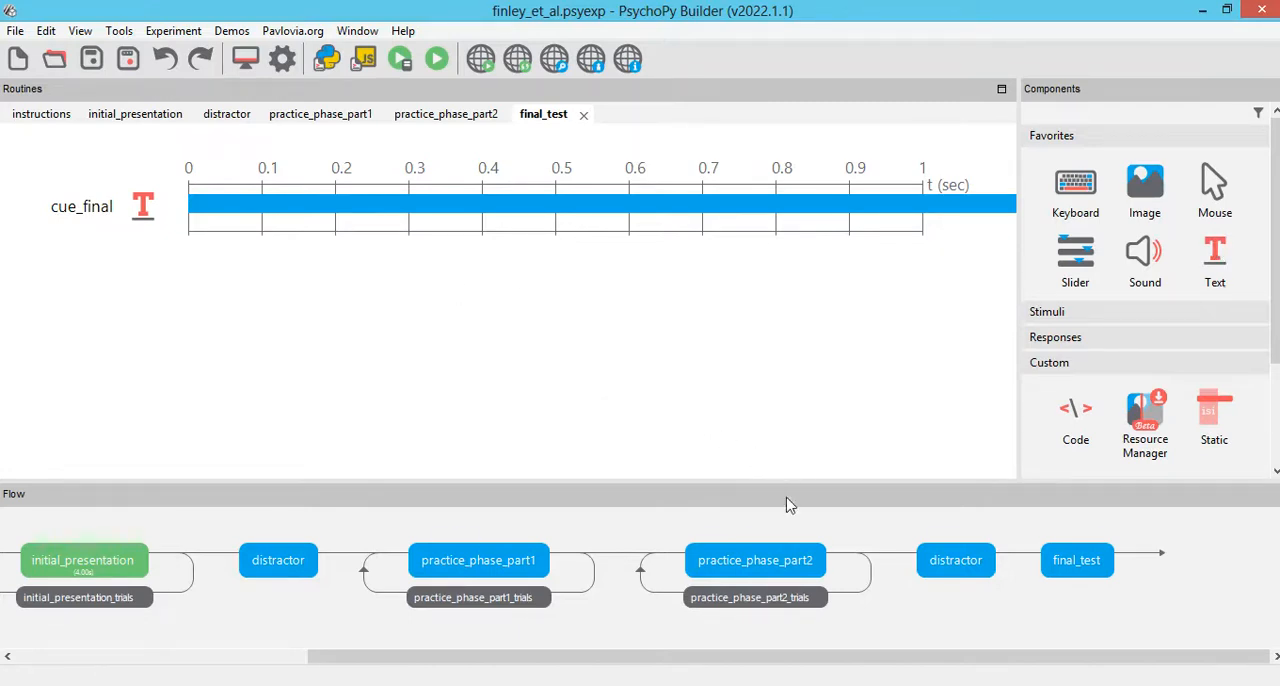
Step: Copy the target_practice2 text component from practice_phase_part2 and paste it into the final_test routine as target_final
left_click(712, 562)
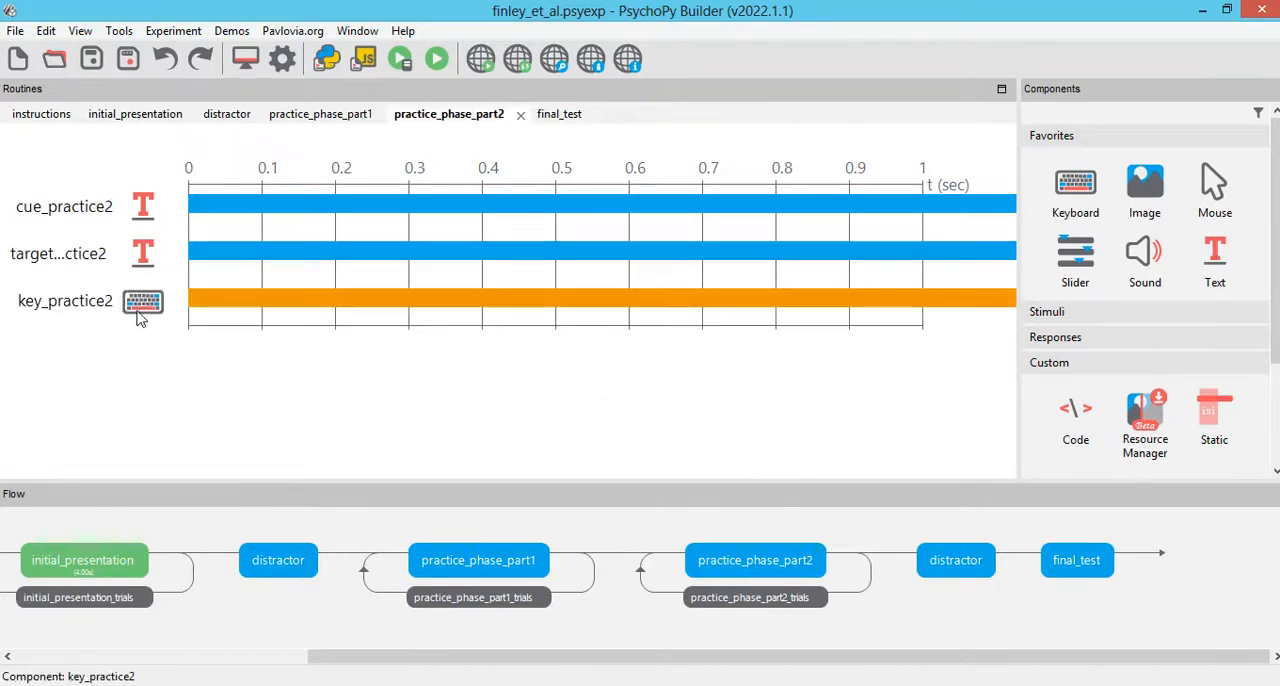
right_click(146, 260)
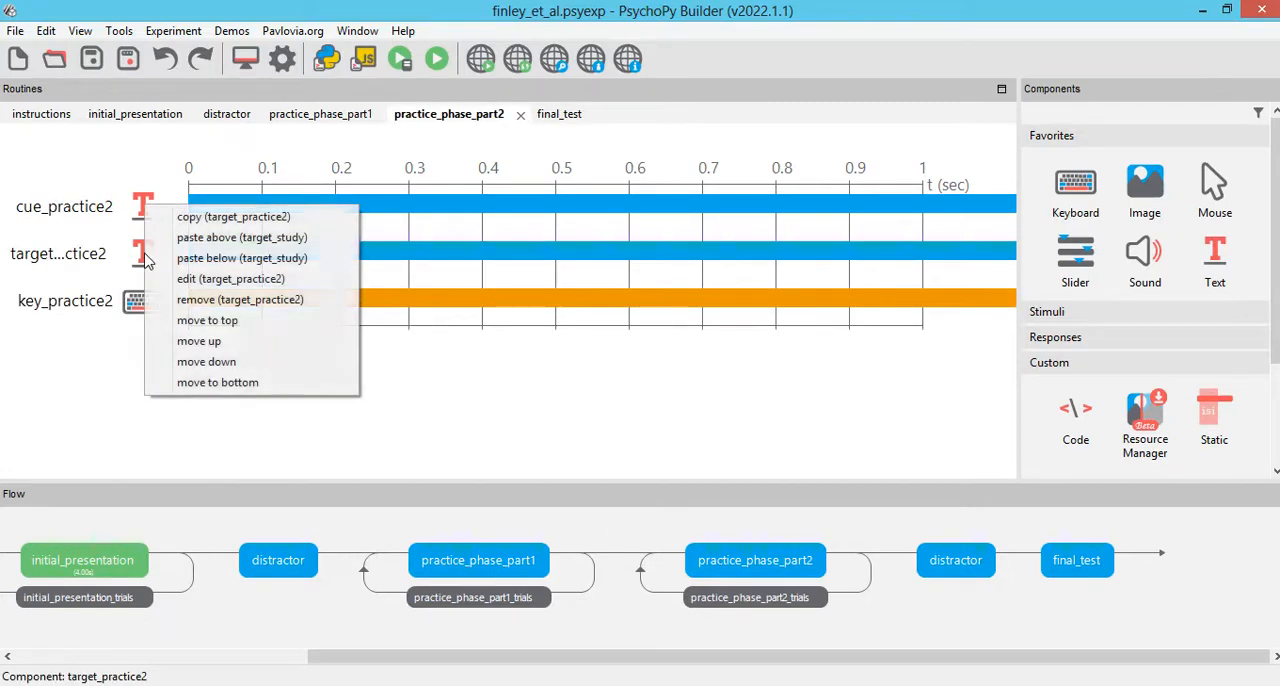
left_click(205, 216)
left_click(1074, 576)
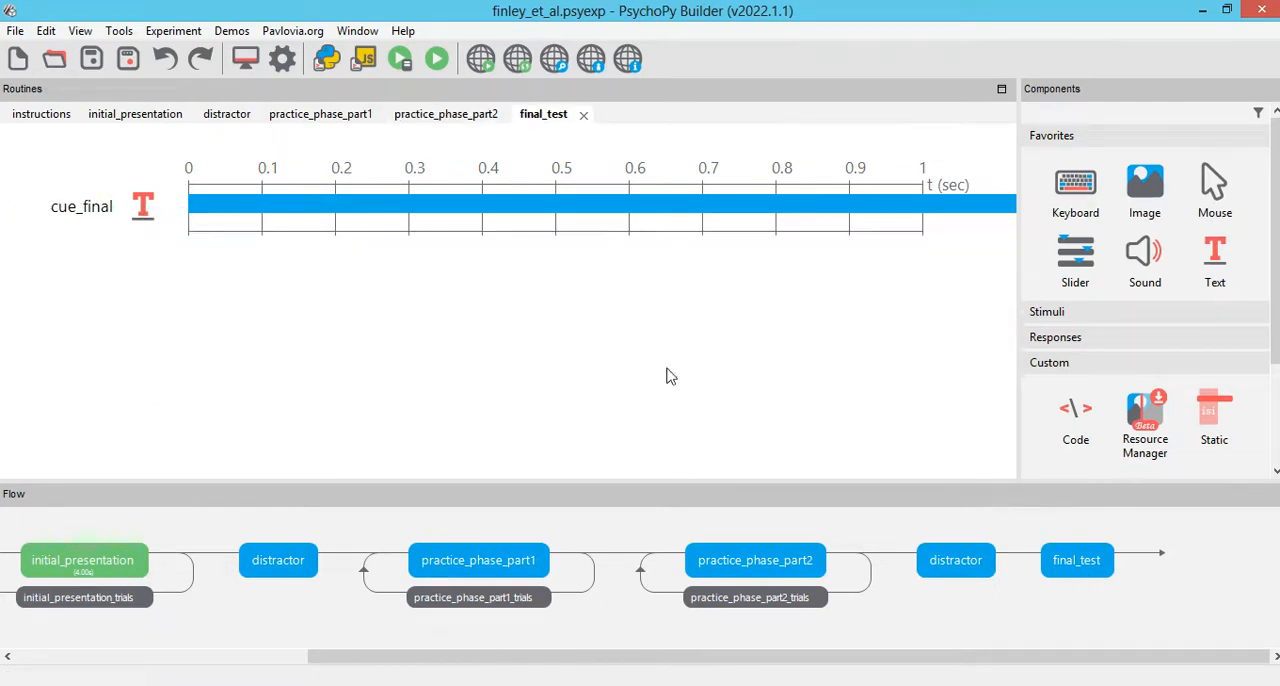
left_click(178, 34)
left_click(214, 140)
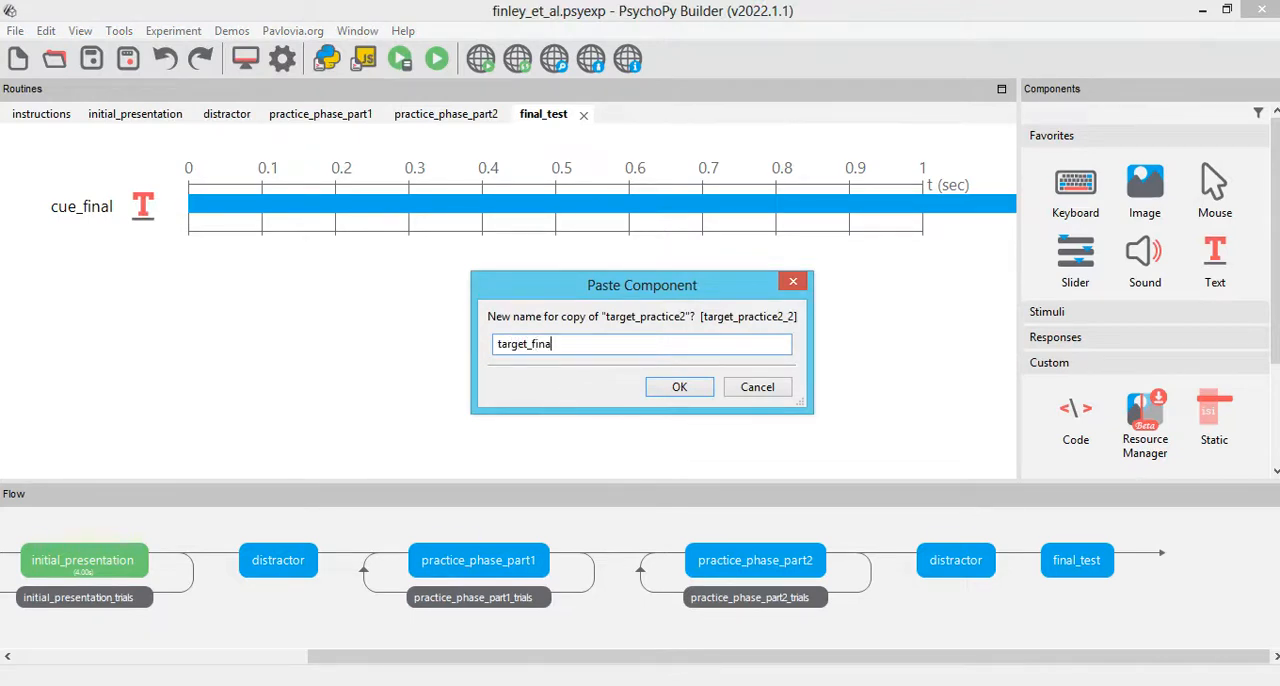
type("target_final")
left_click(689, 388)
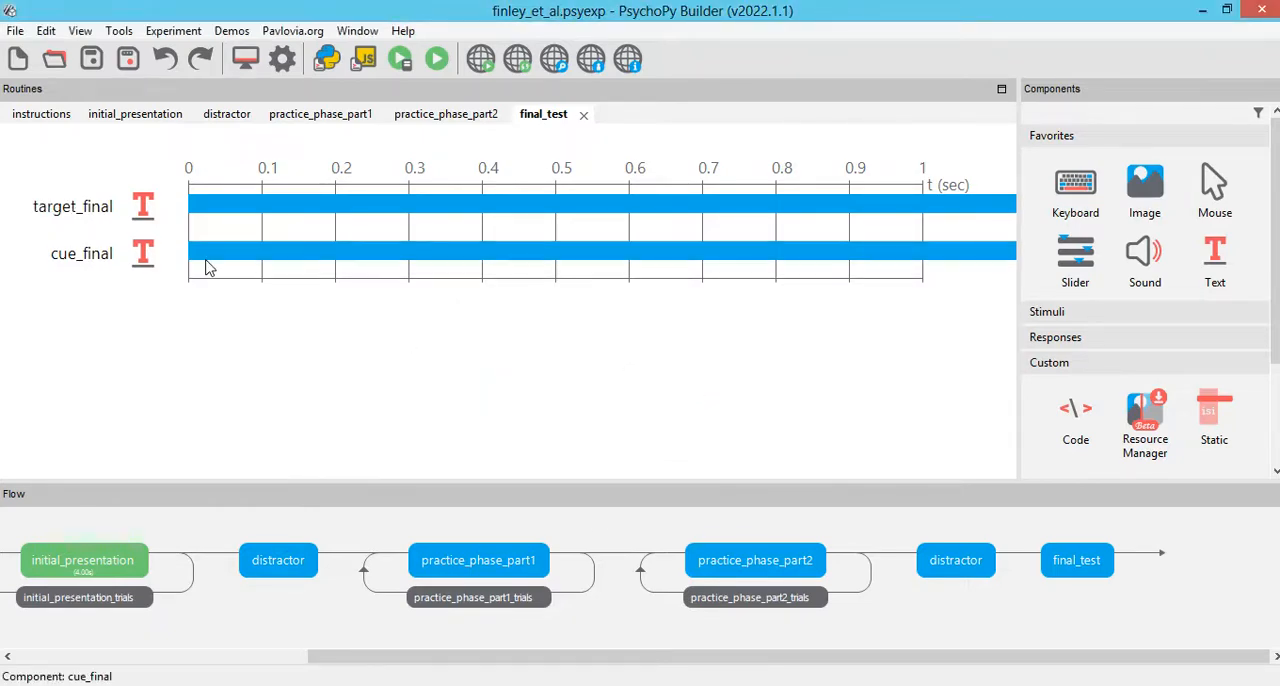
Step: Check the text expression of cue_final without changing it, and move the target_final component below cue_final
left_click(146, 252)
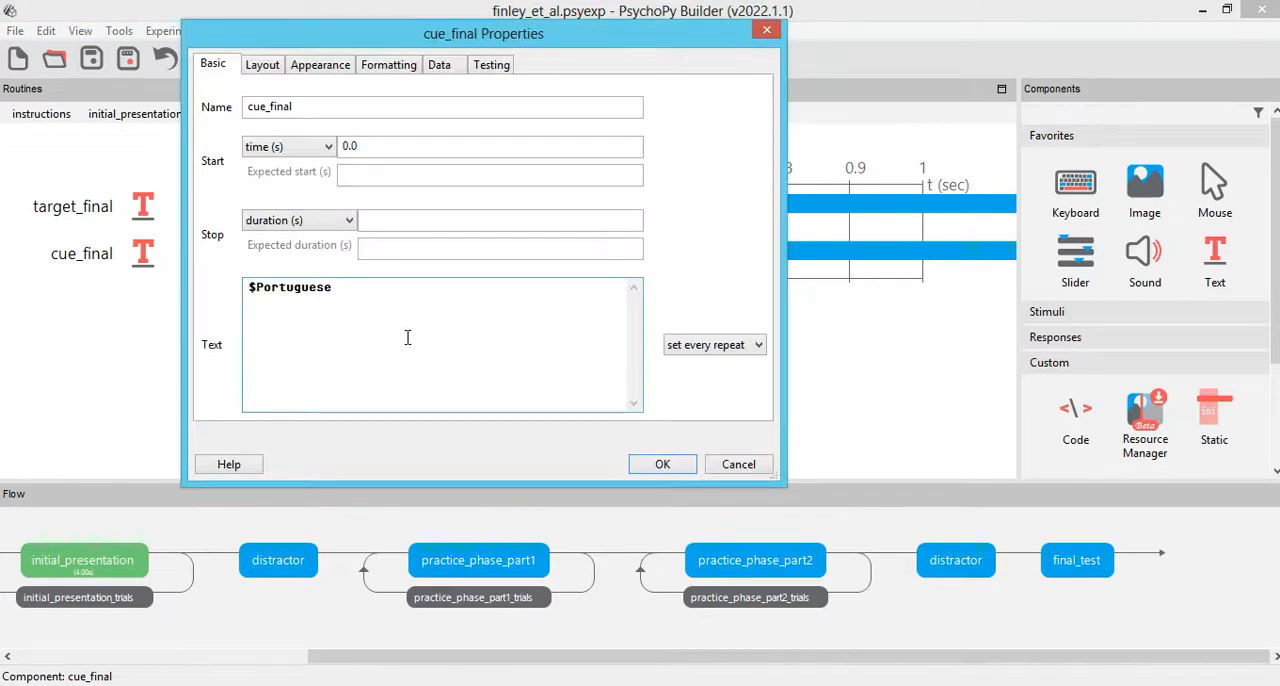
left_click_drag(356, 293, 20, 288)
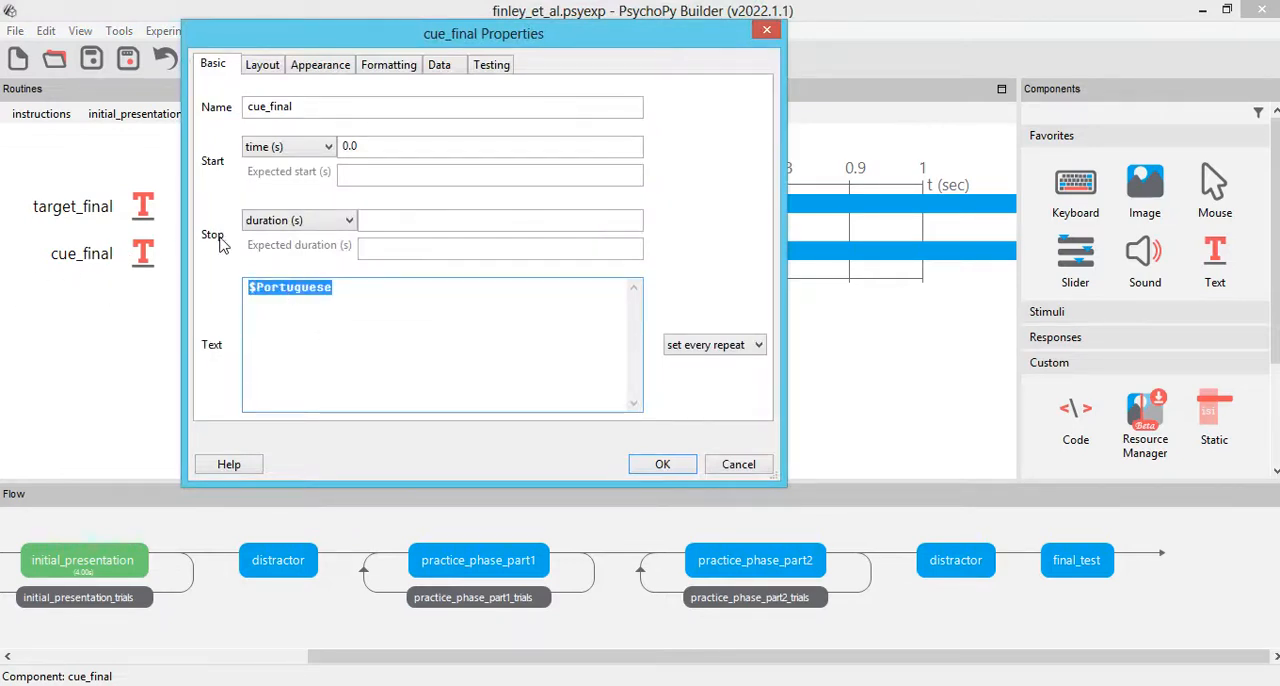
left_click(739, 464)
right_click(146, 210)
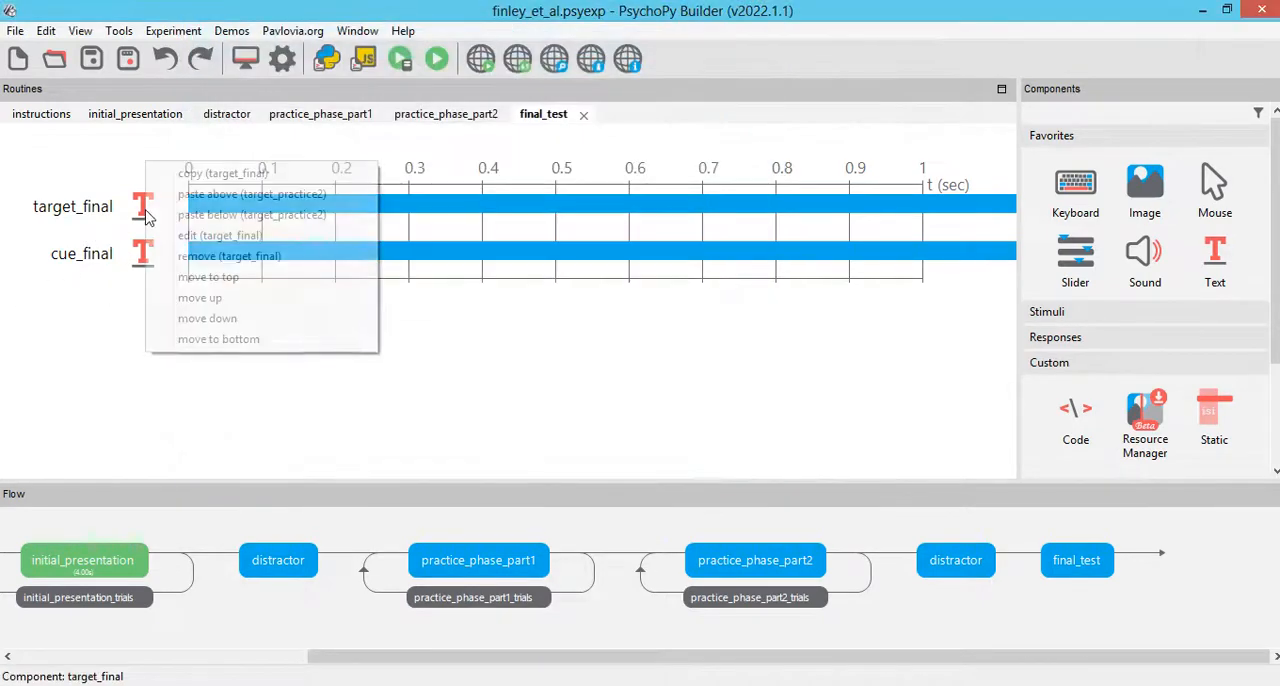
left_click(228, 322)
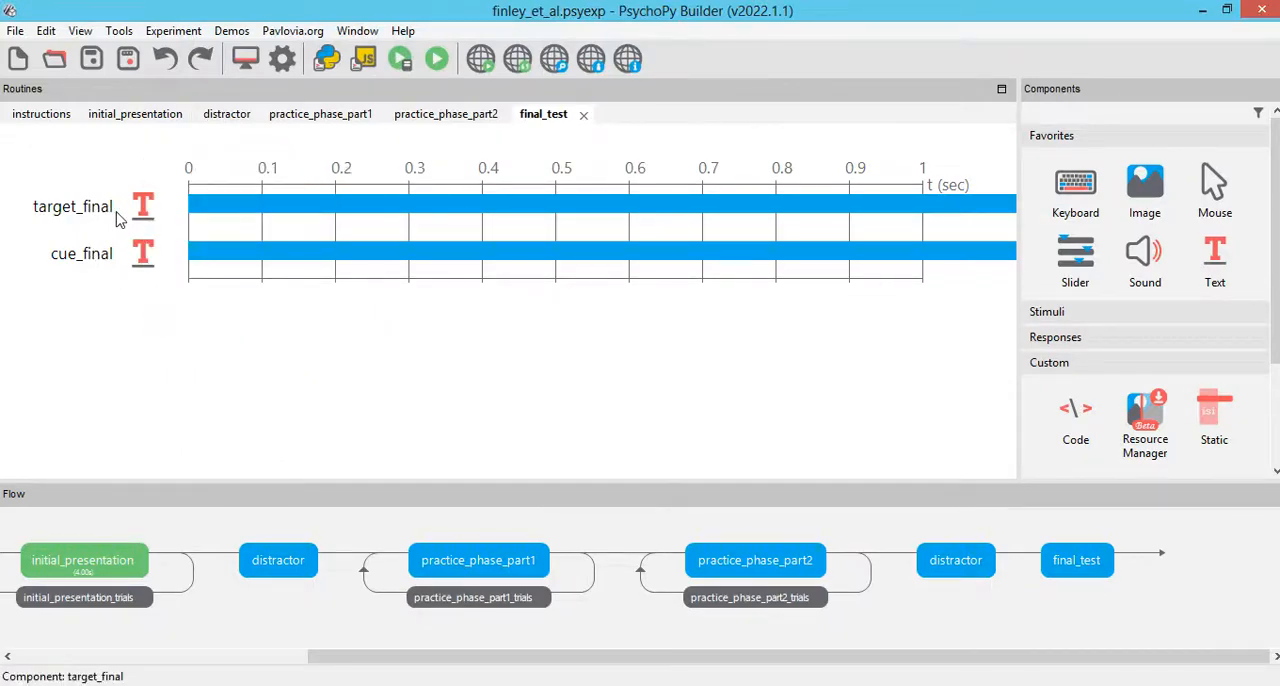
Step: Open the target_final properties and review its formatting, appearance and layout settings
double_click(144, 256)
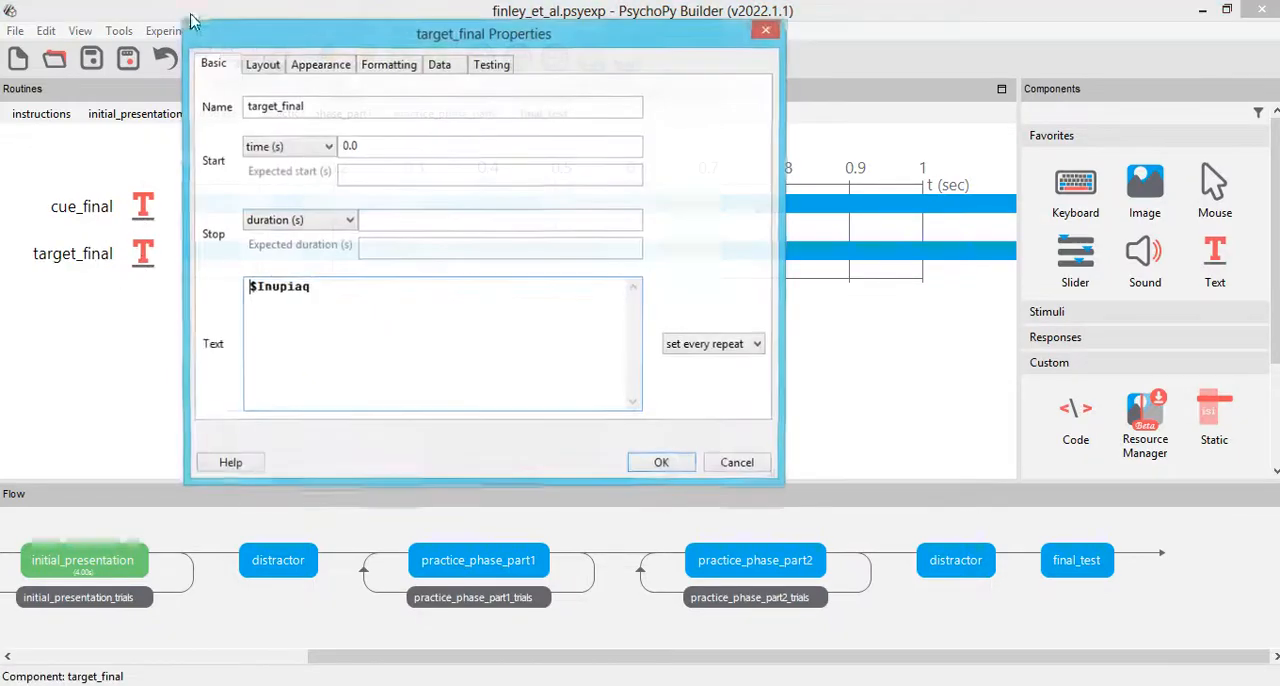
left_click(343, 62)
left_click(388, 64)
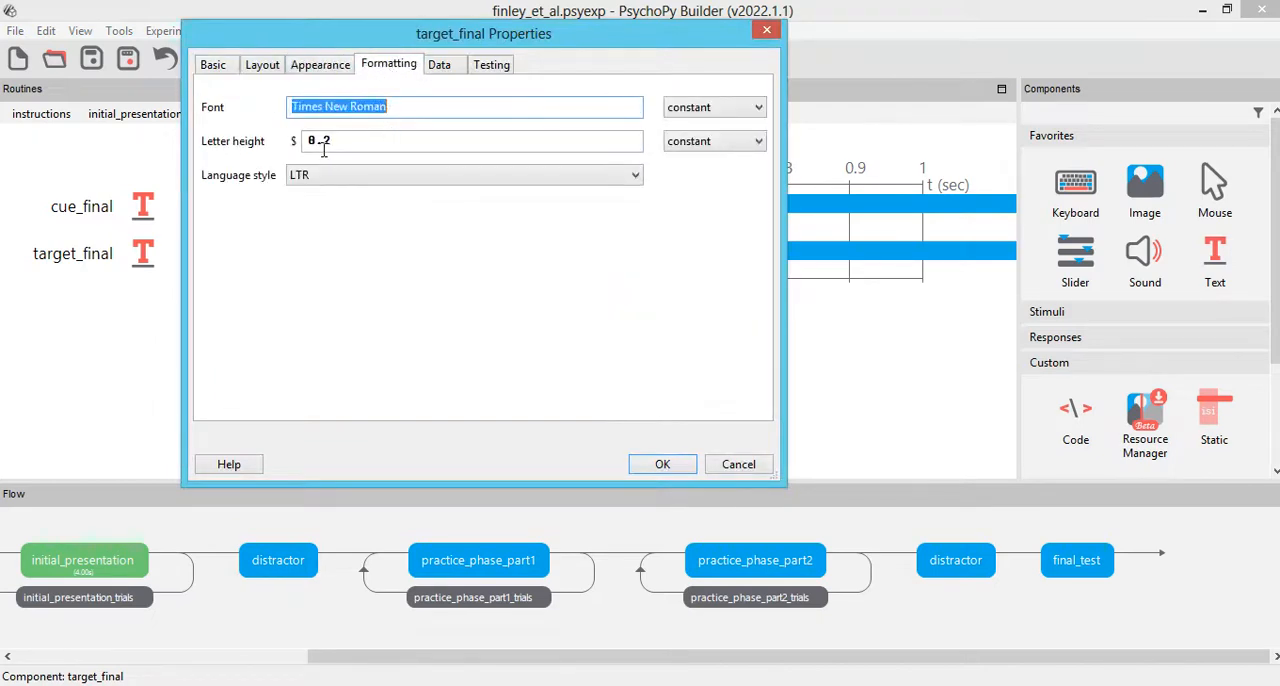
left_click(321, 64)
left_click(262, 64)
left_click(316, 106)
left_click(218, 66)
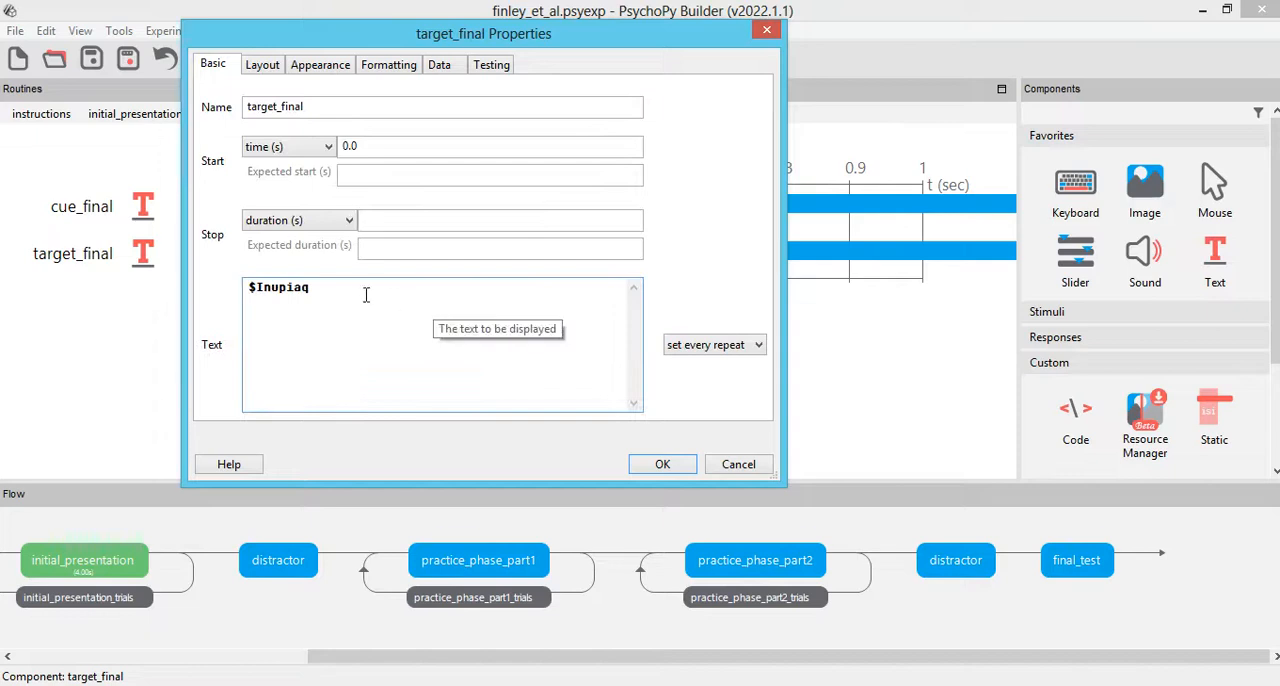
Step: Make the target_final text constant and replace it with a row of five underscores
left_click(745, 344)
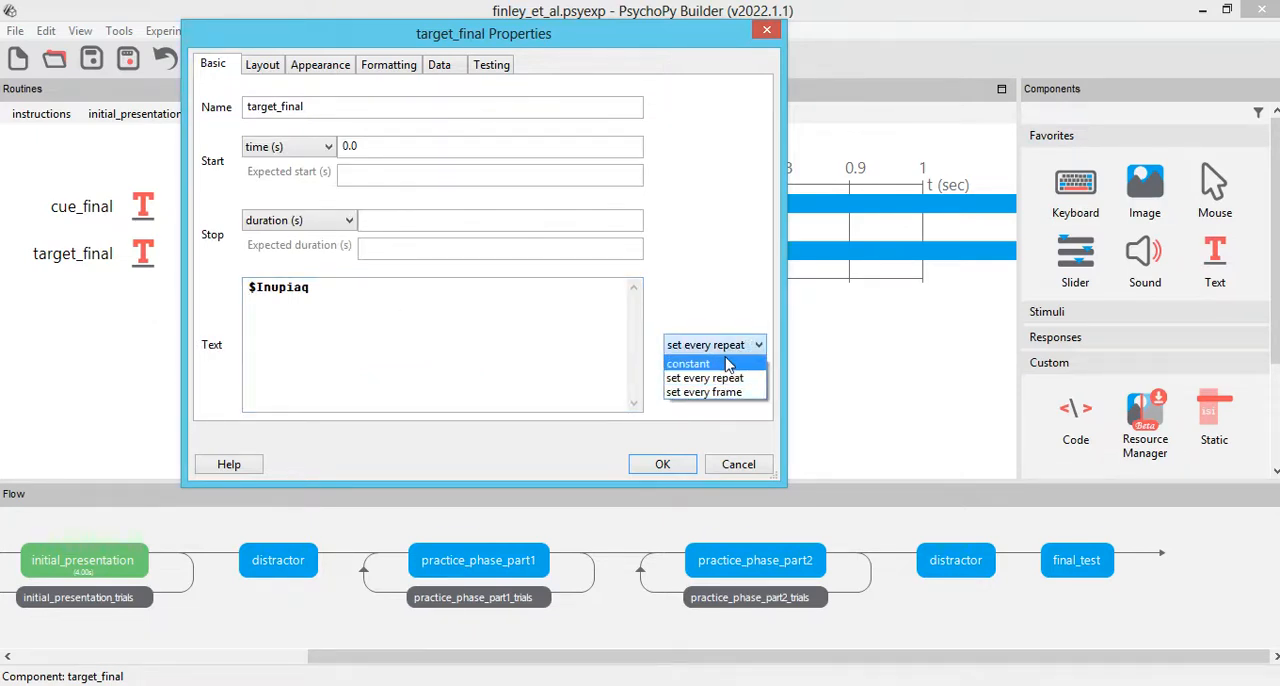
left_click(728, 364)
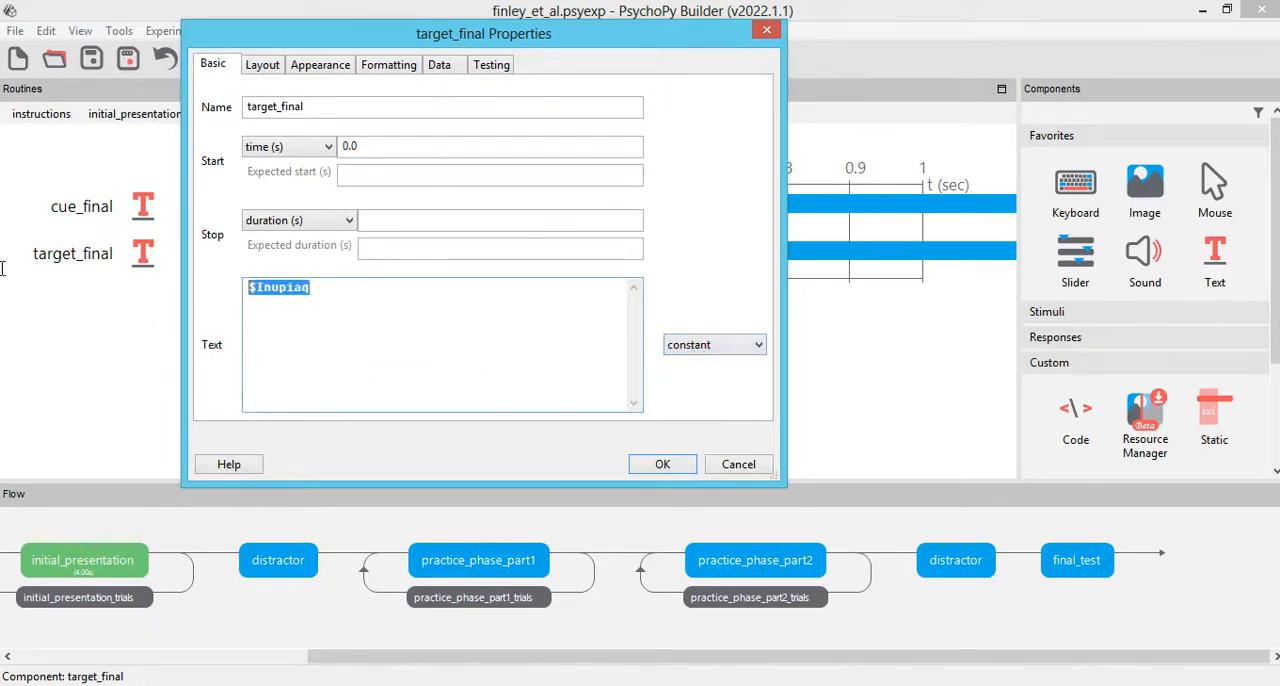
type("_____")
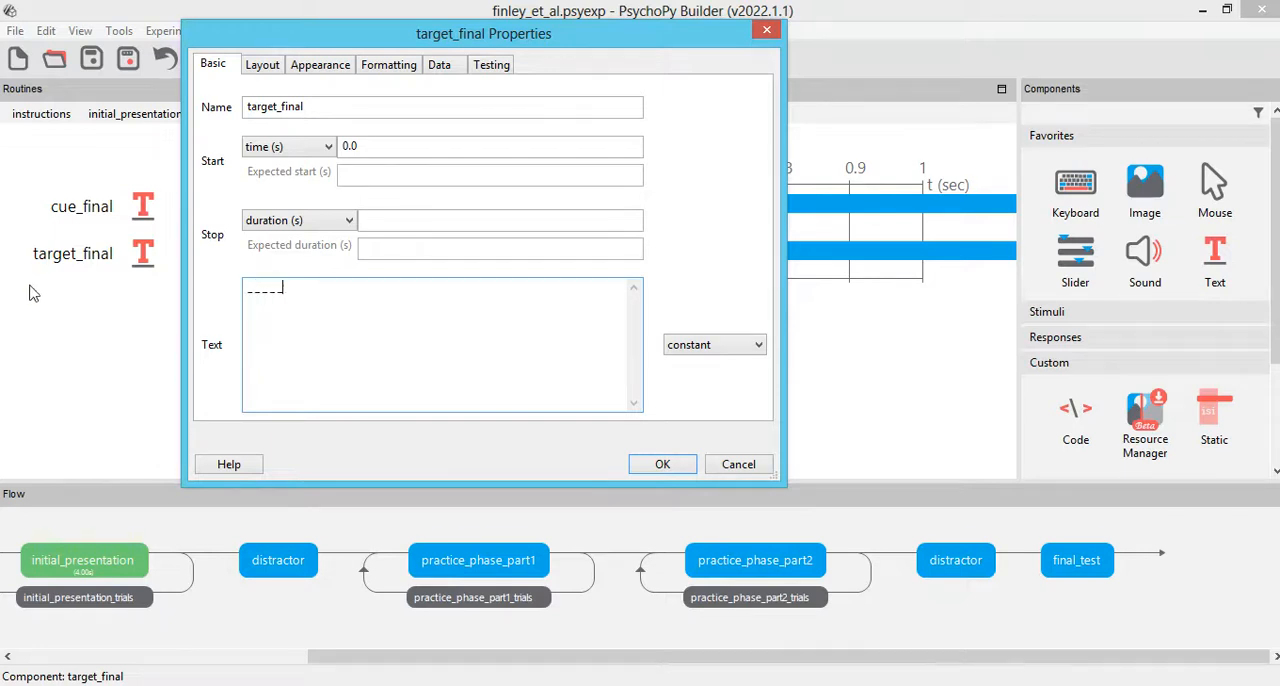
left_click(676, 464)
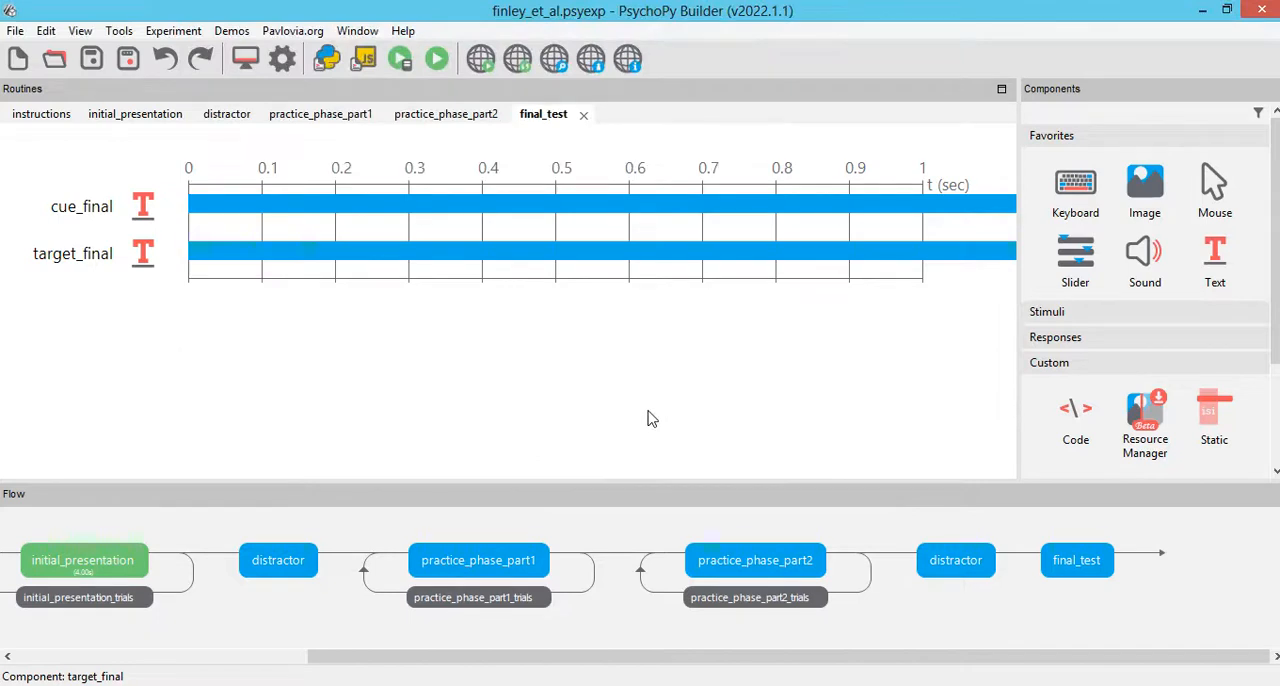
Step: Copy the key_practice1 keyboard component from practice_phase_part1 and paste it into the final_test routine as key_final
left_click(498, 564)
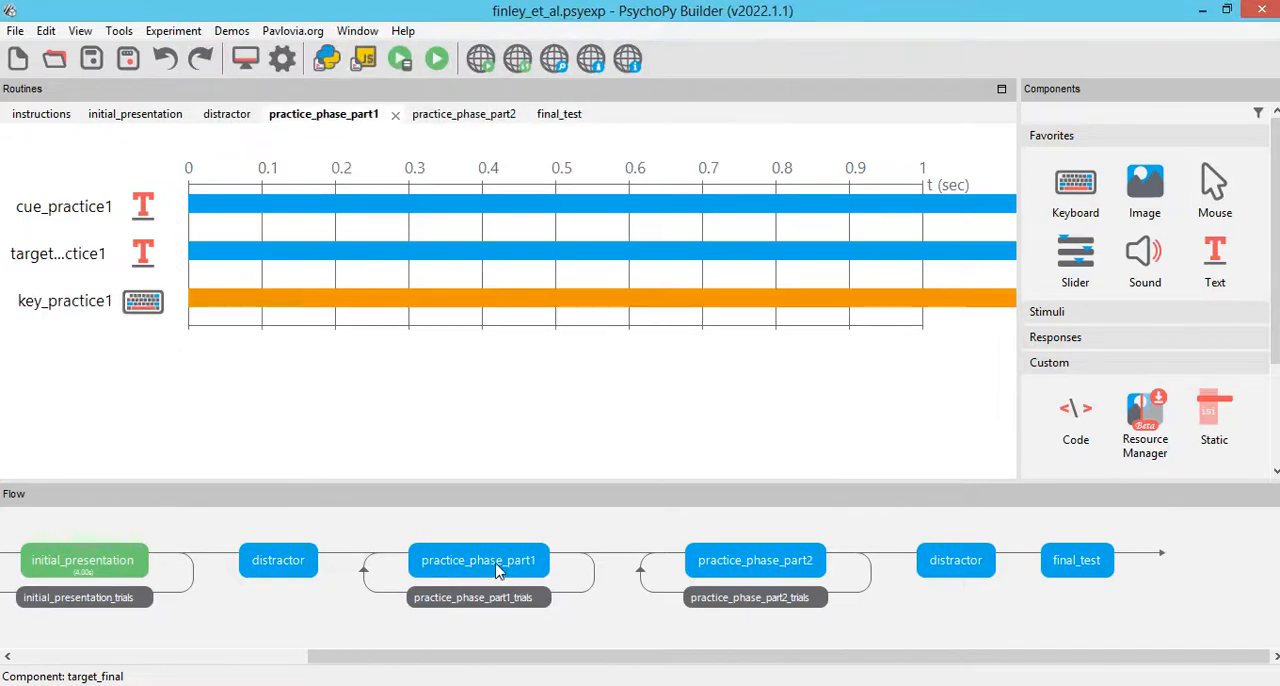
right_click(150, 306)
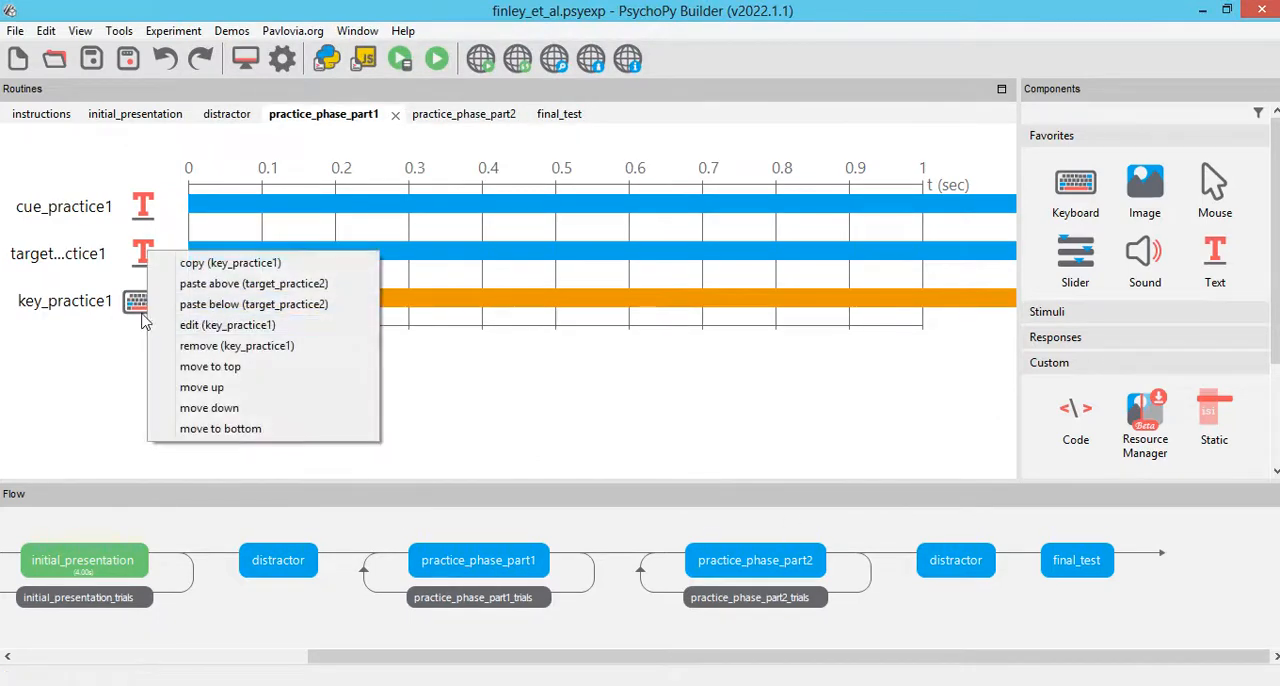
left_click(115, 316)
right_click(147, 312)
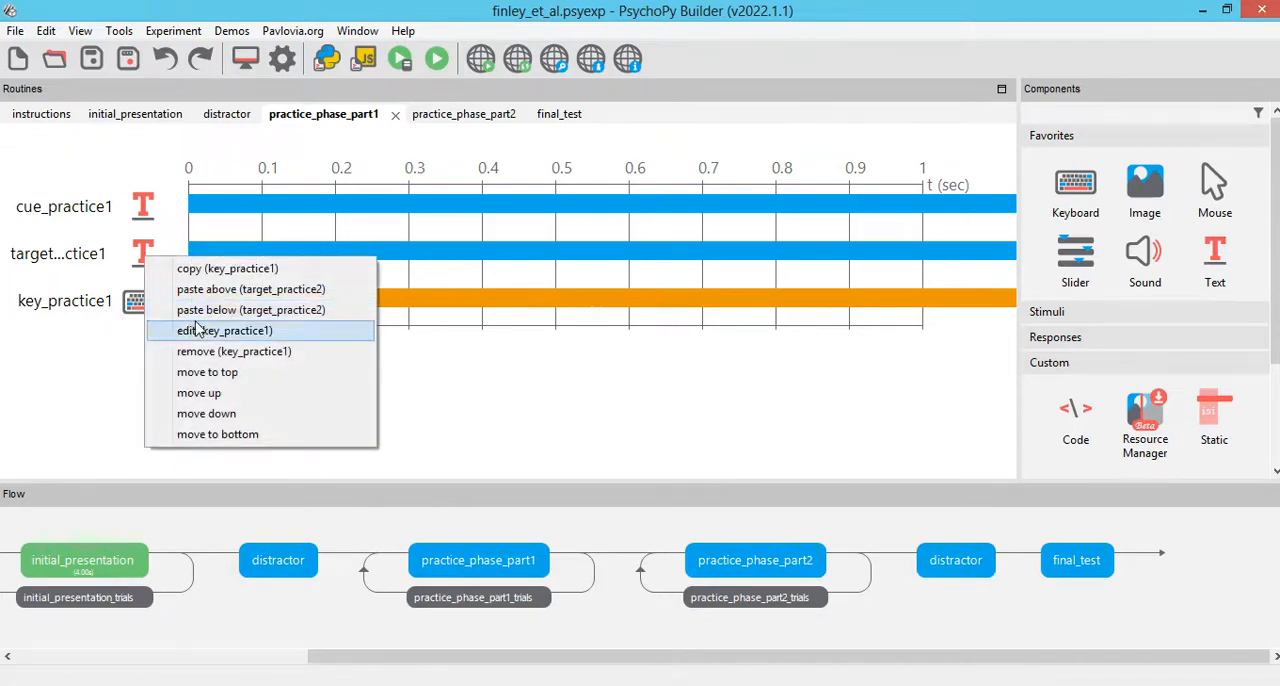
left_click(215, 268)
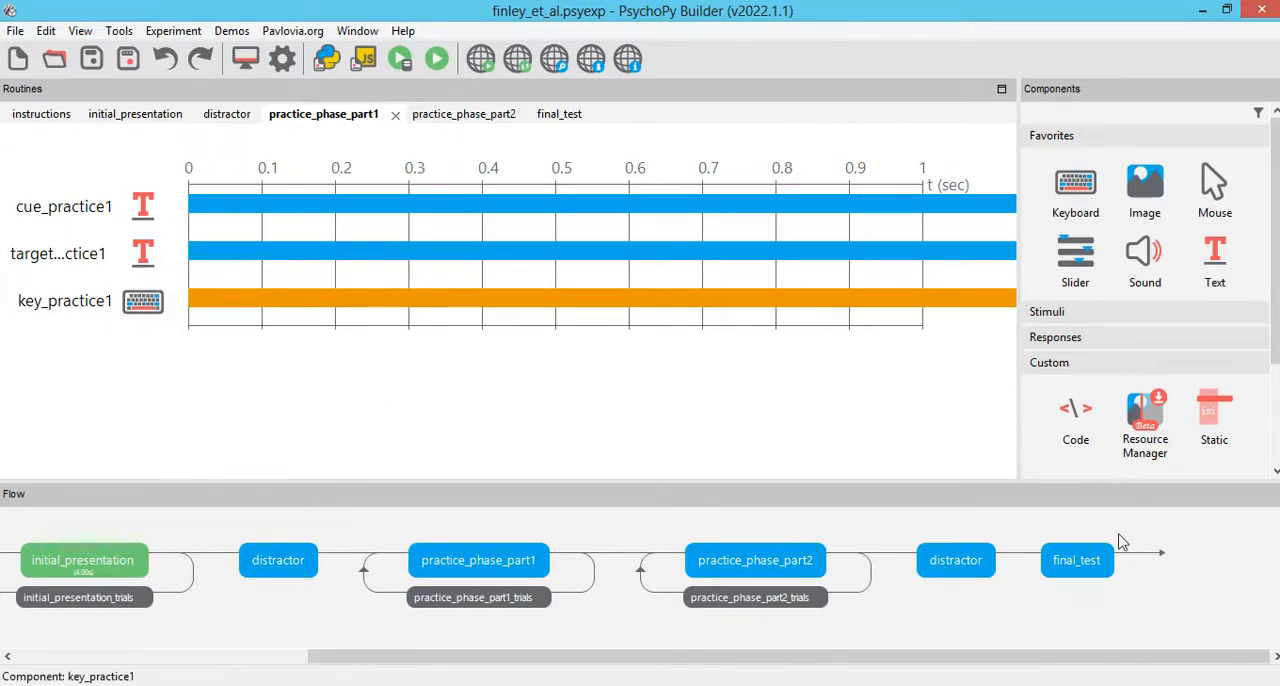
left_click(1090, 578)
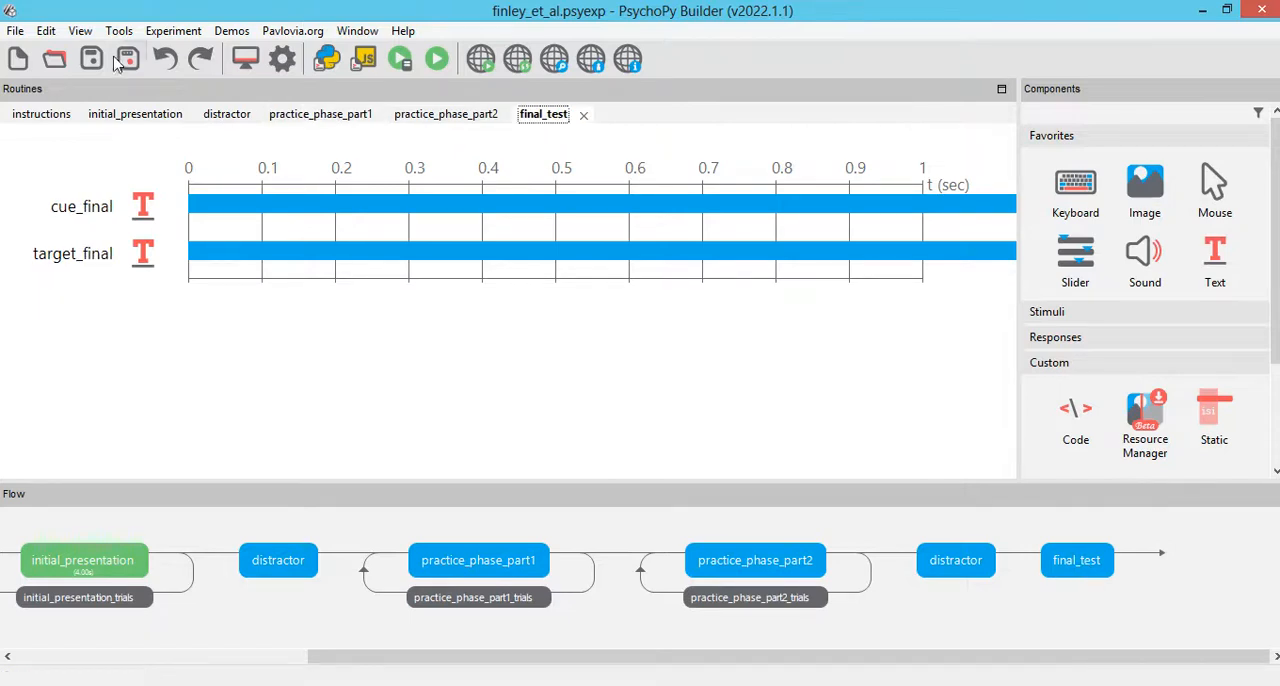
left_click(157, 34)
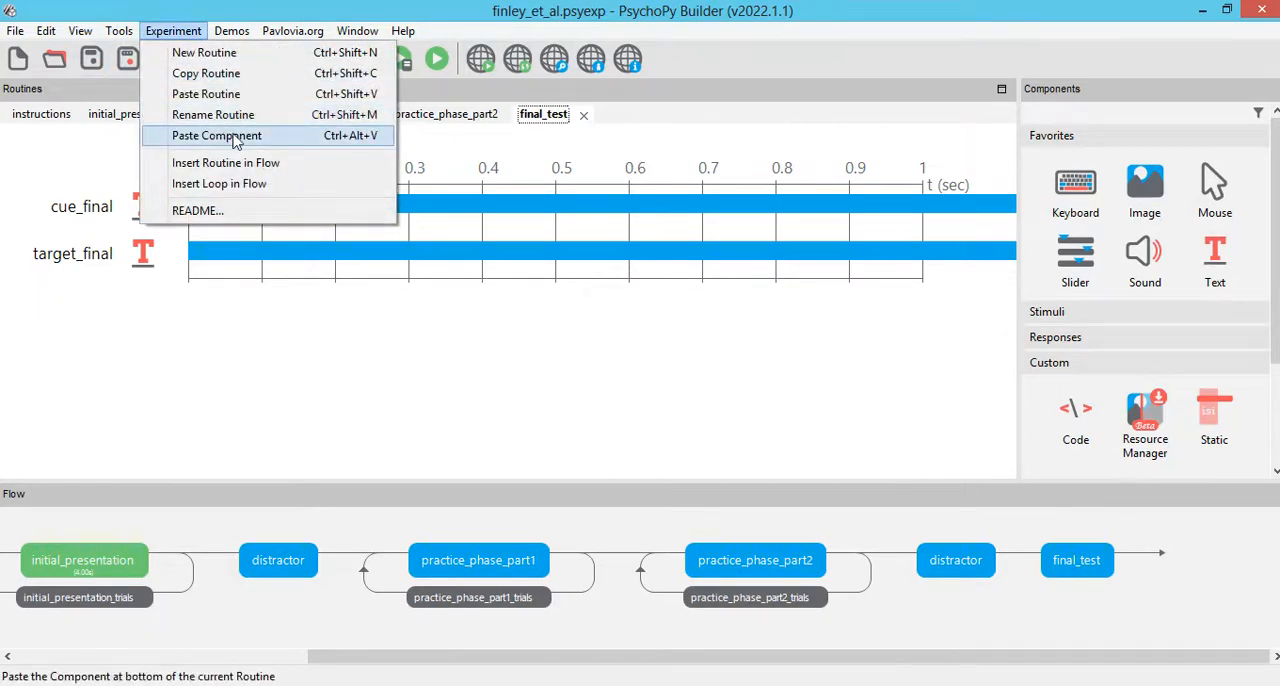
left_click(229, 140)
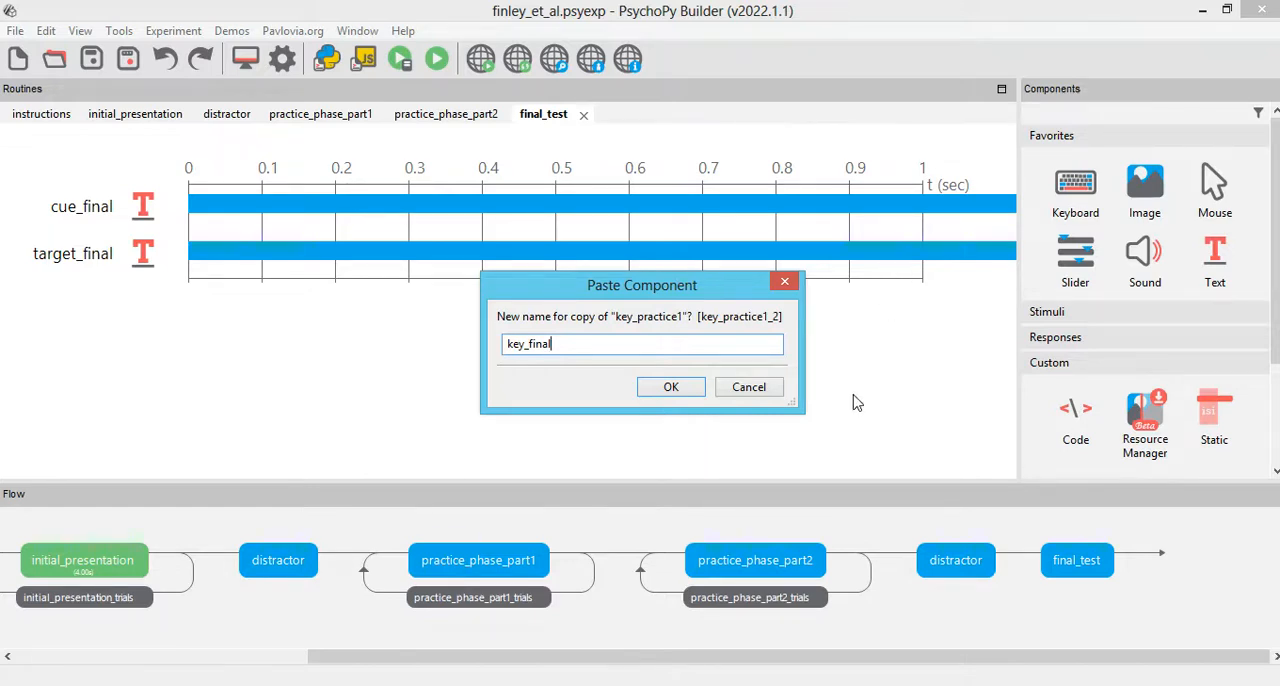
left_click(684, 390)
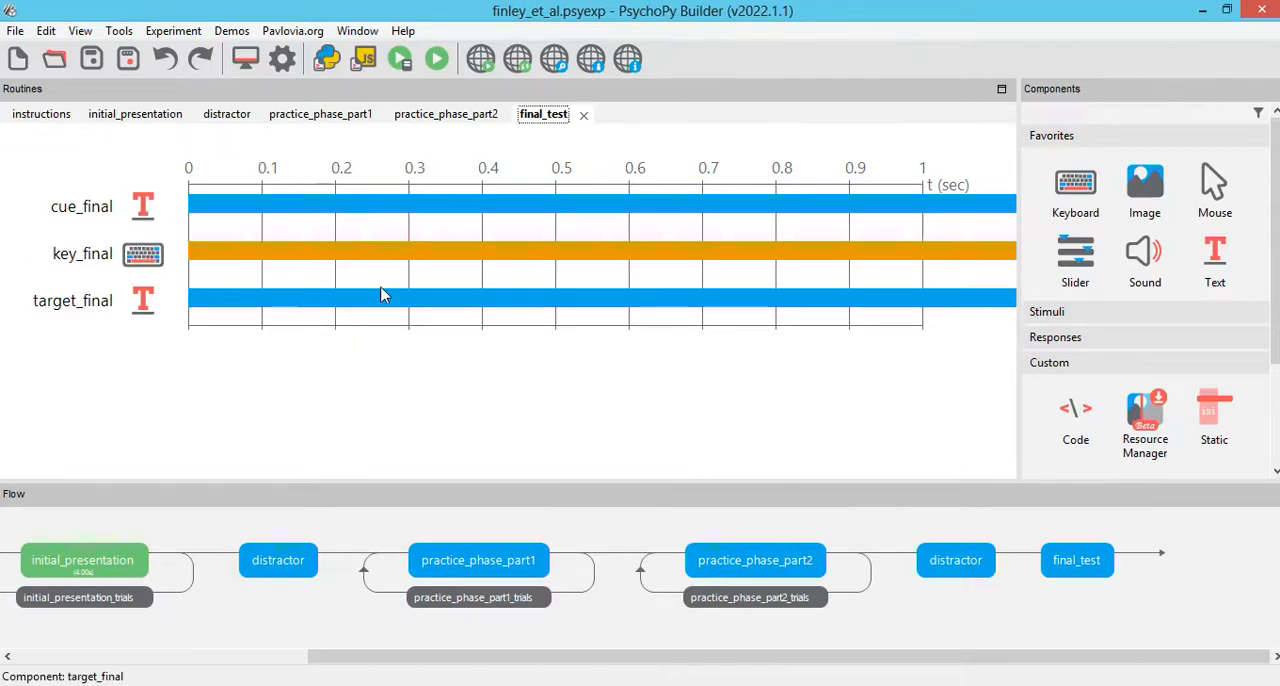
Step: Move the key_final component below target_final and review its basic and data settings without changing them
right_click(138, 258)
left_click(222, 367)
left_click(148, 305)
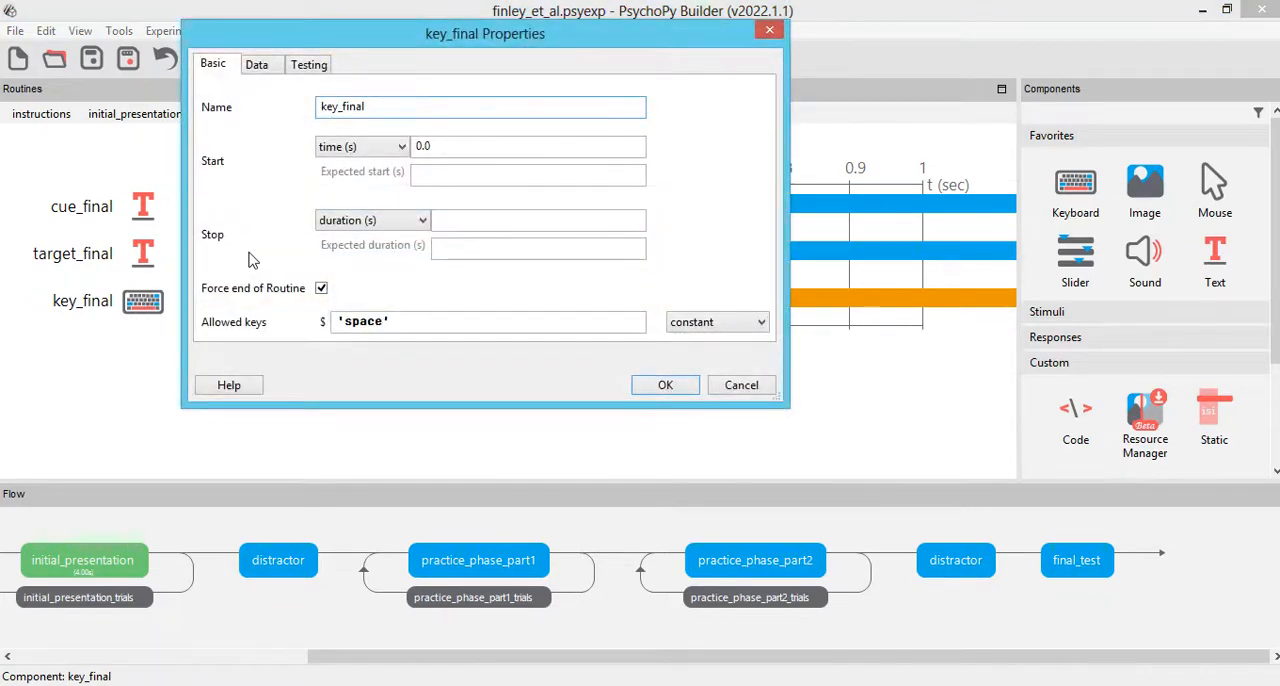
left_click(258, 68)
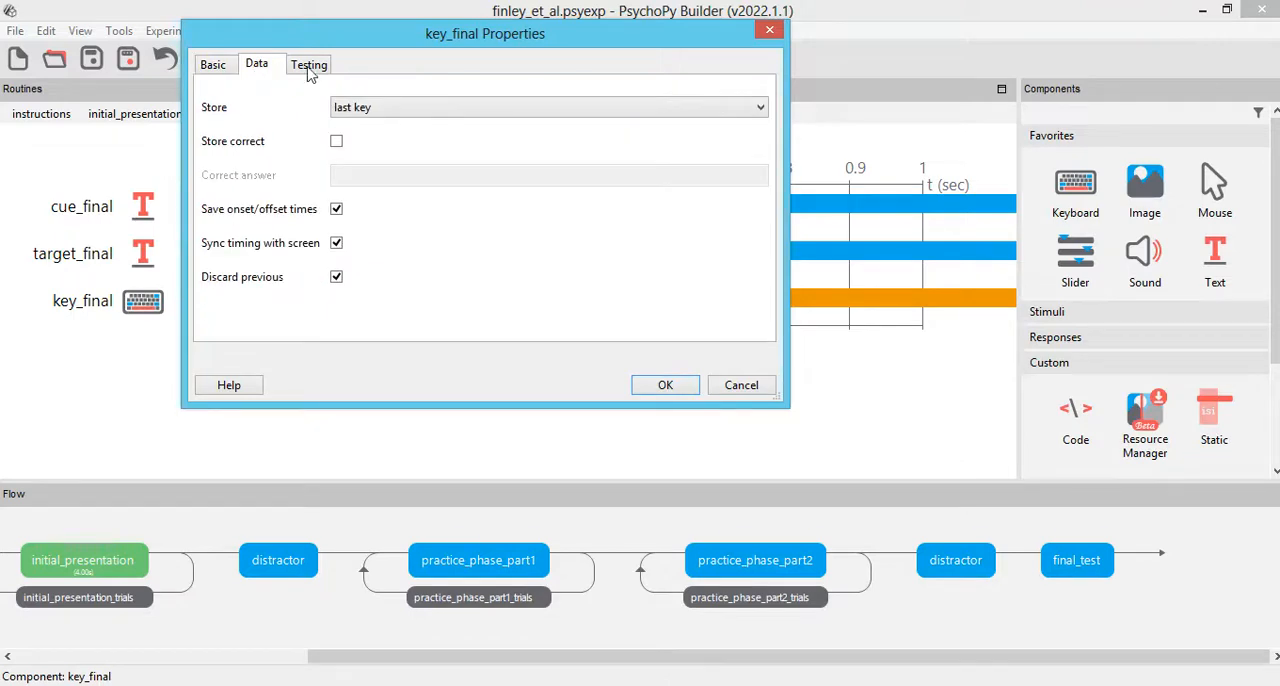
left_click(213, 72)
left_click(665, 385)
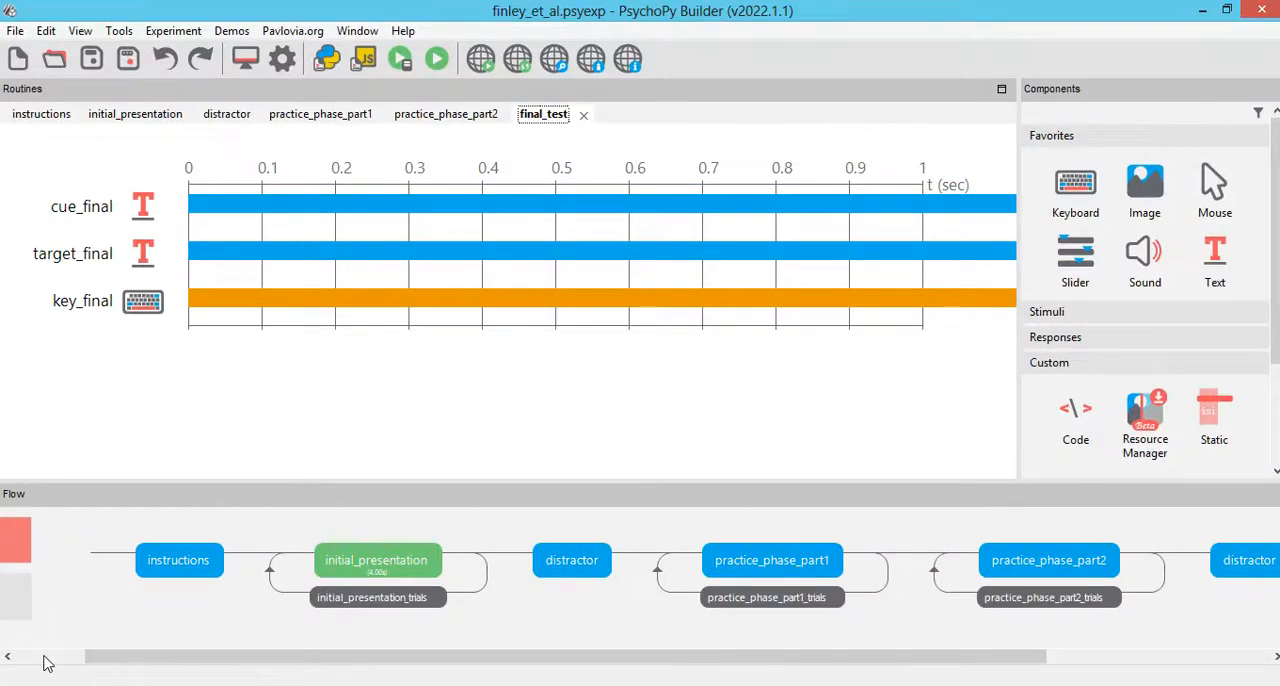
Step: Insert a loop around the final_test routine in the flow and name it final_test_trials
scroll(43, 660, "left", 3)
left_click(65, 597)
scroll(139, 657, "right", 5)
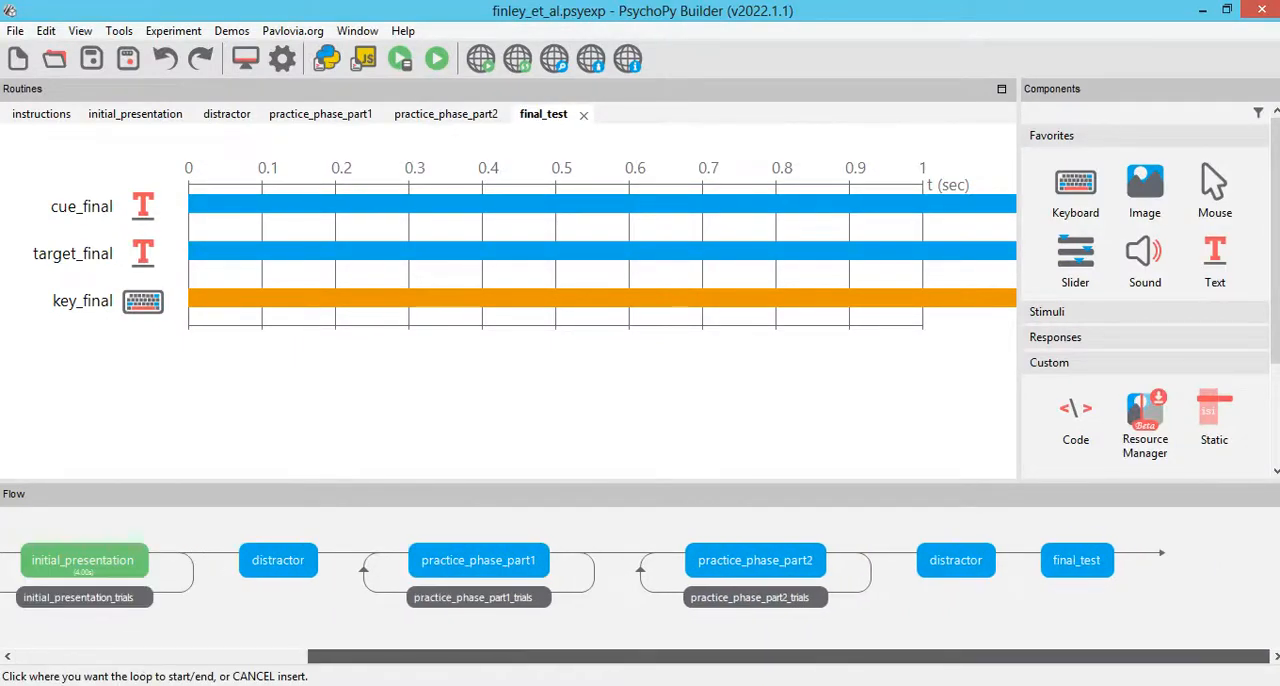
left_click(1019, 554)
left_click(1140, 553)
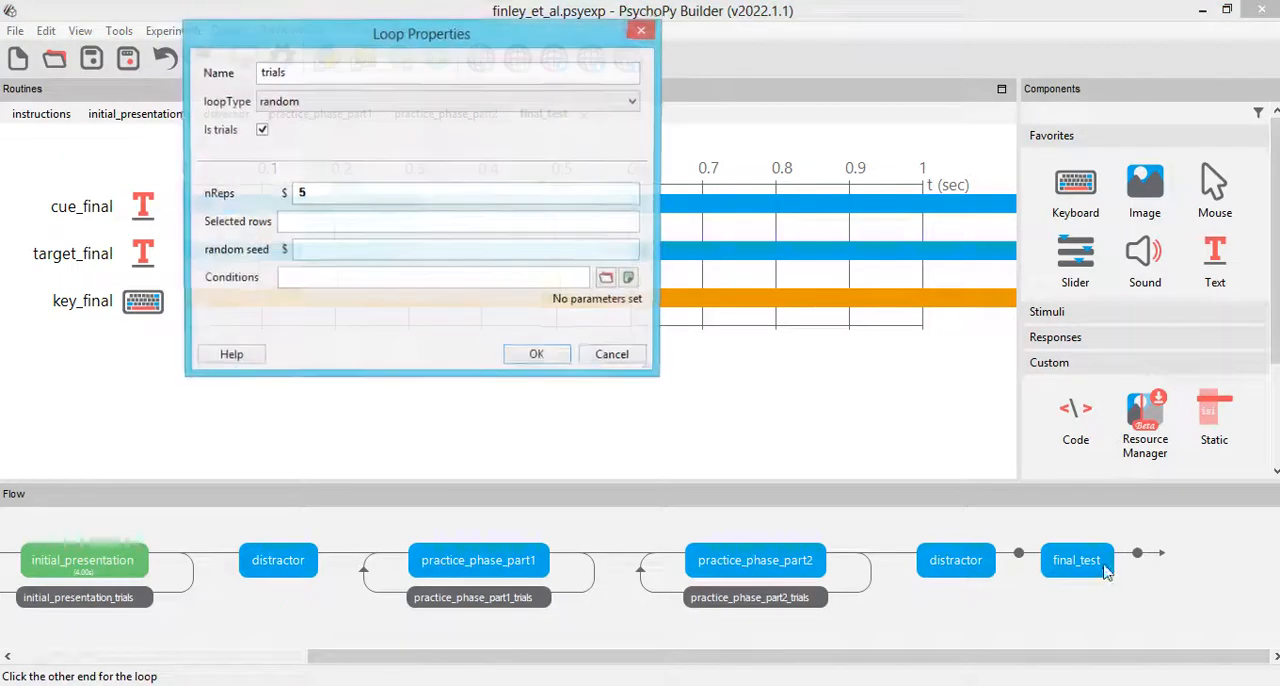
double_click(309, 77)
type("final_test_trials")
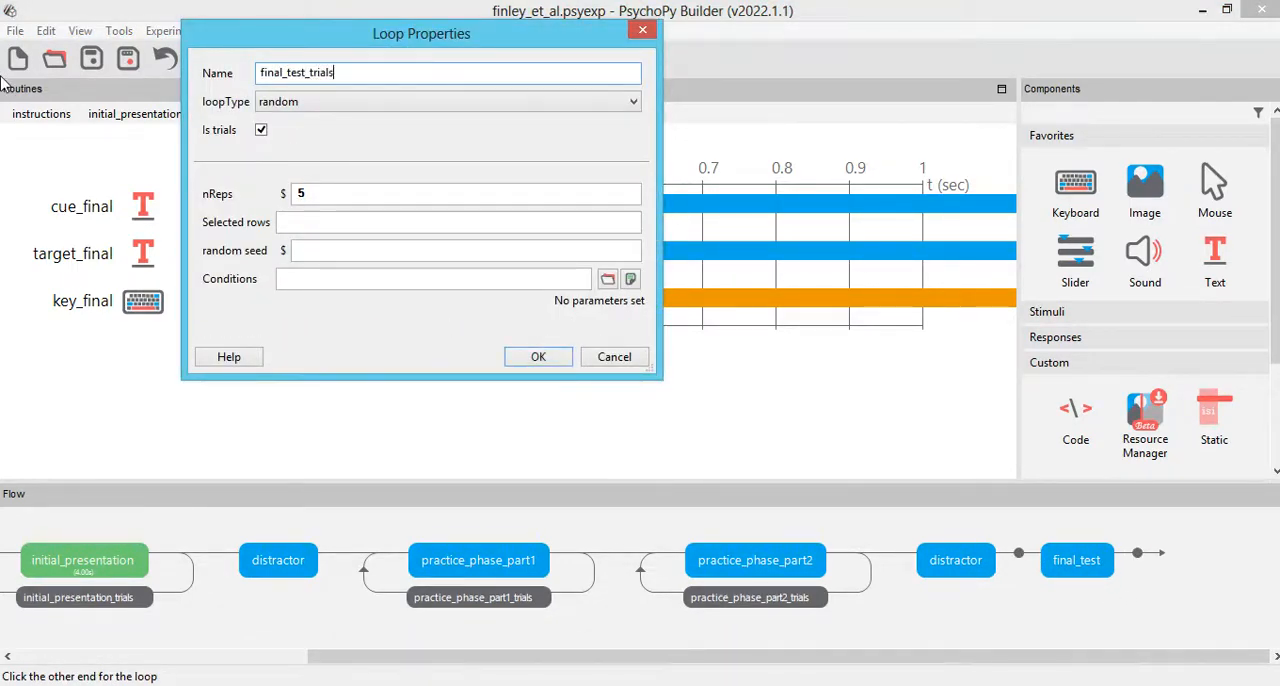
Step: Set the final_test_trials loop to 1 repetition and load the word_pairs spreadsheet as its conditions file
double_click(380, 193)
type("1")
left_click(607, 281)
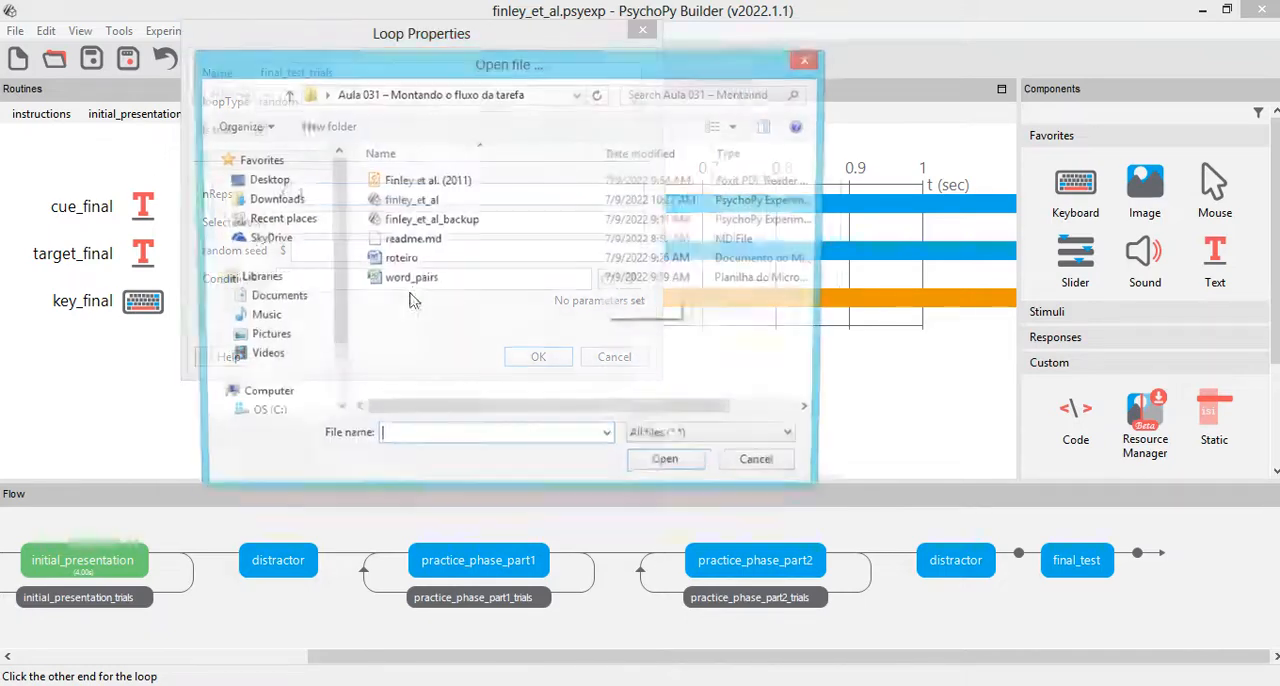
double_click(492, 295)
left_click(540, 371)
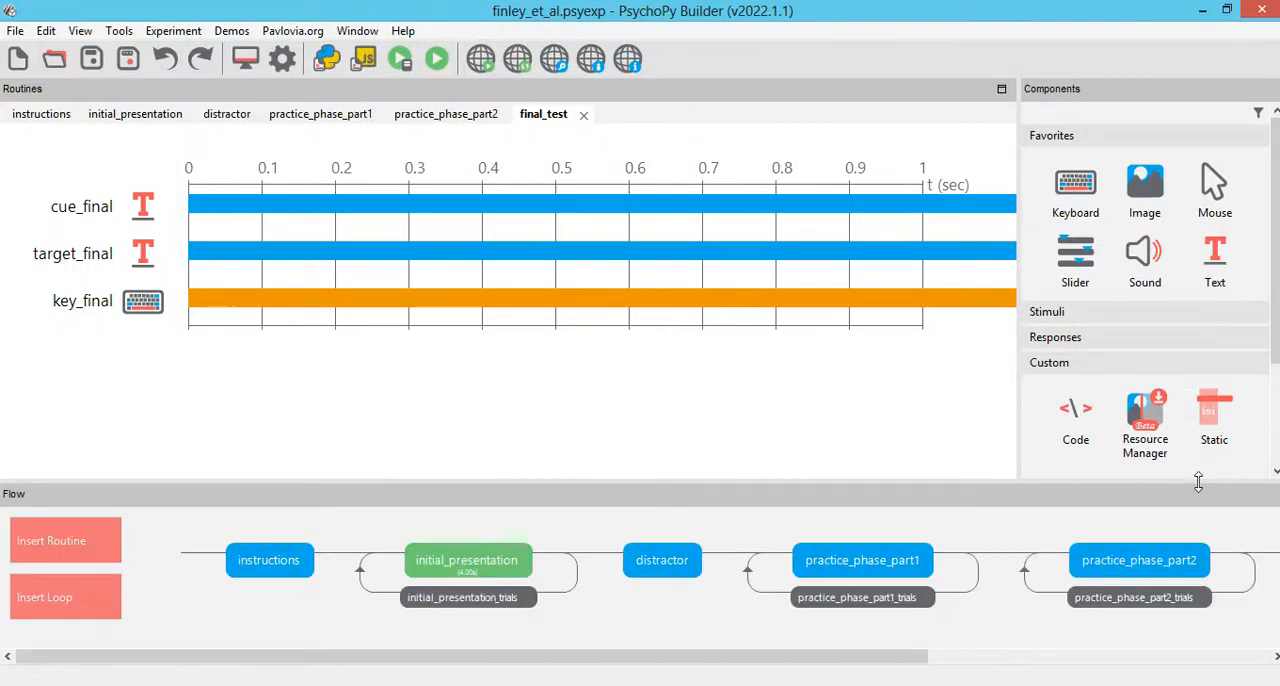
Step: Create a blank routine named thanks and insert it at the end of the flow, after the final_test_trials loop
left_click(55, 540)
left_click(85, 426)
type("thanks")
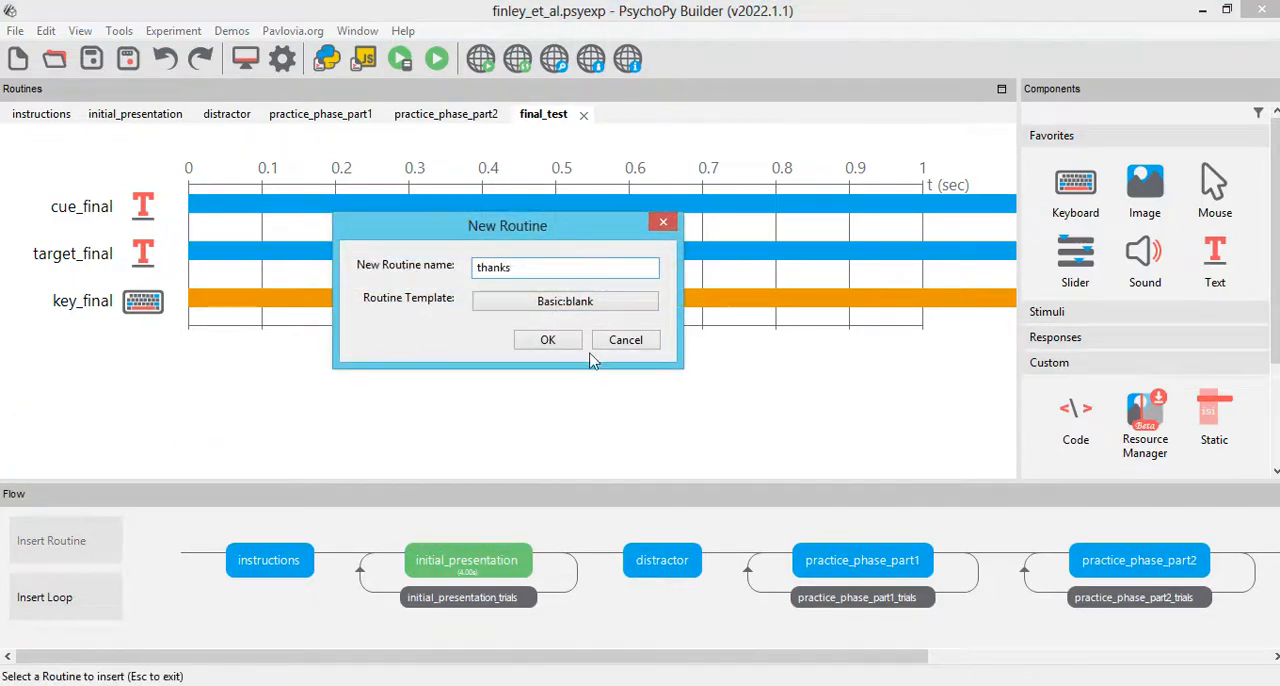
left_click(548, 342)
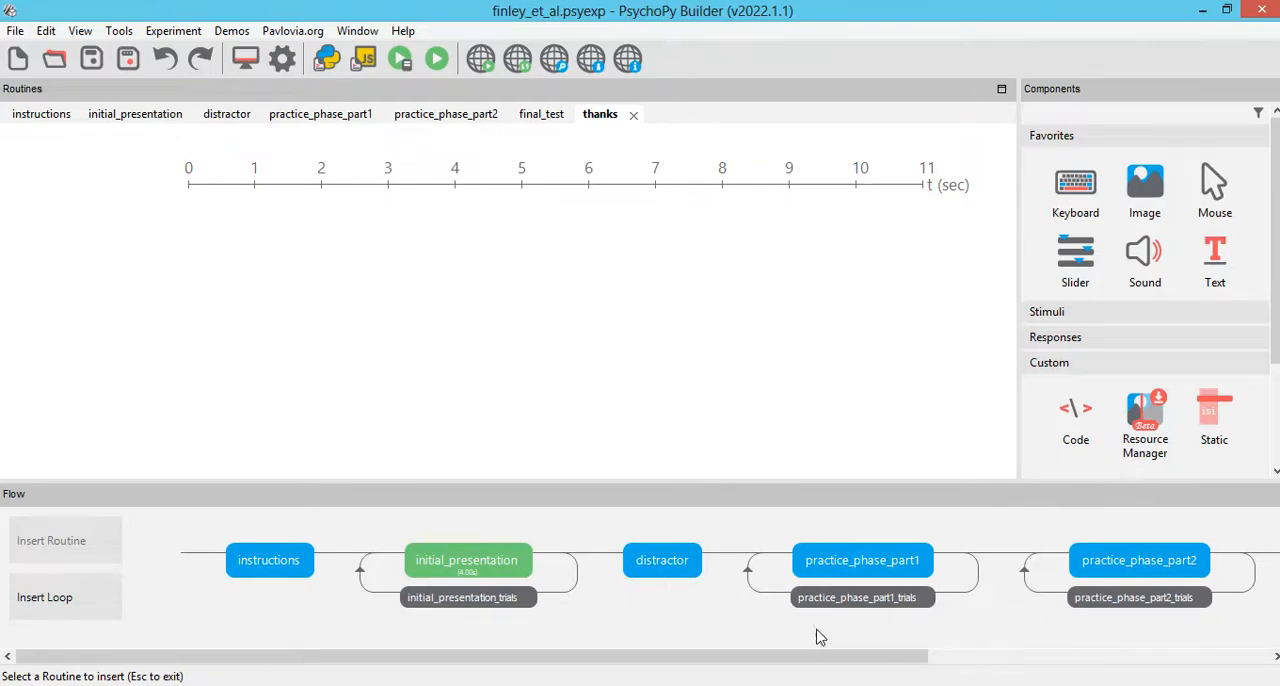
left_click(951, 657)
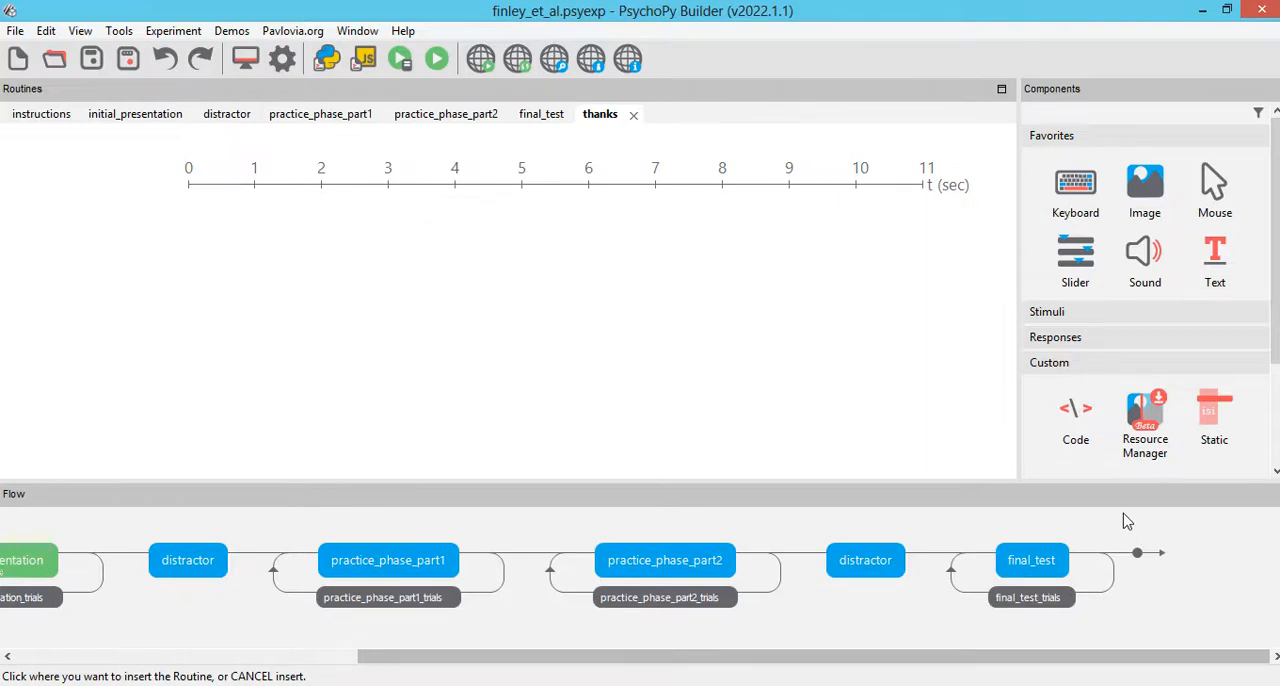
left_click(1137, 552)
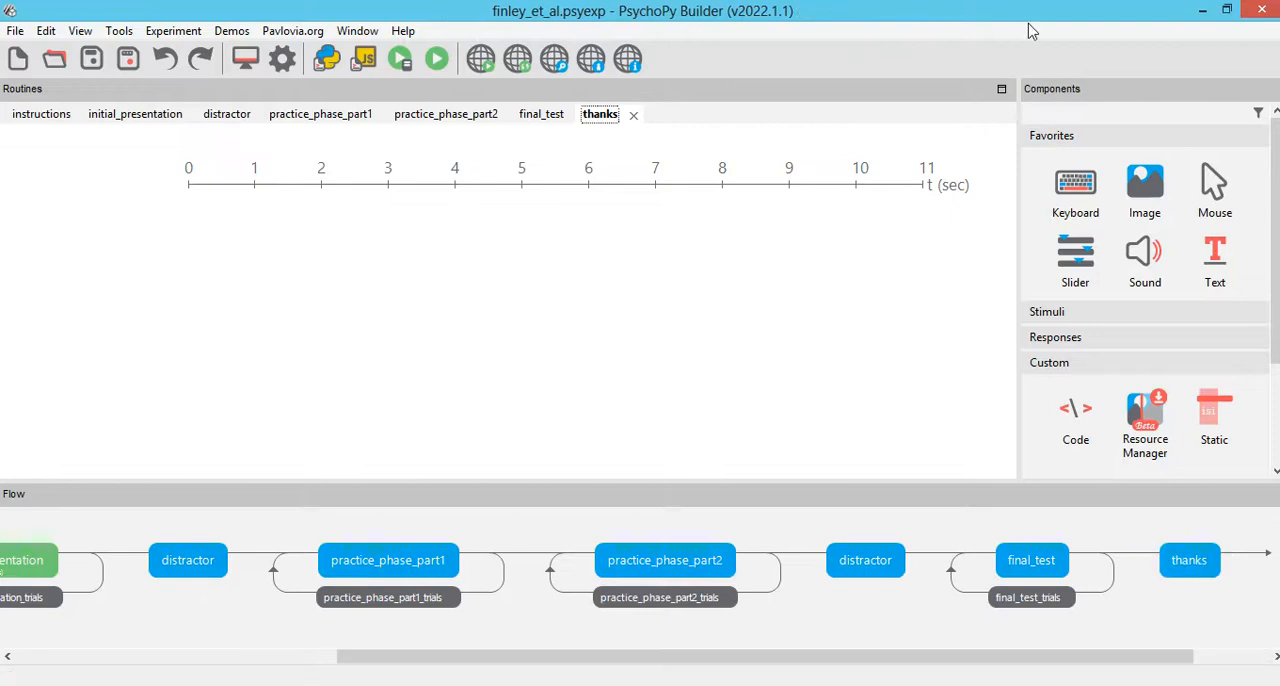
Step: Add a text component named thanks_msg to the thanks routine with a duration of 5 seconds
left_click(1214, 255)
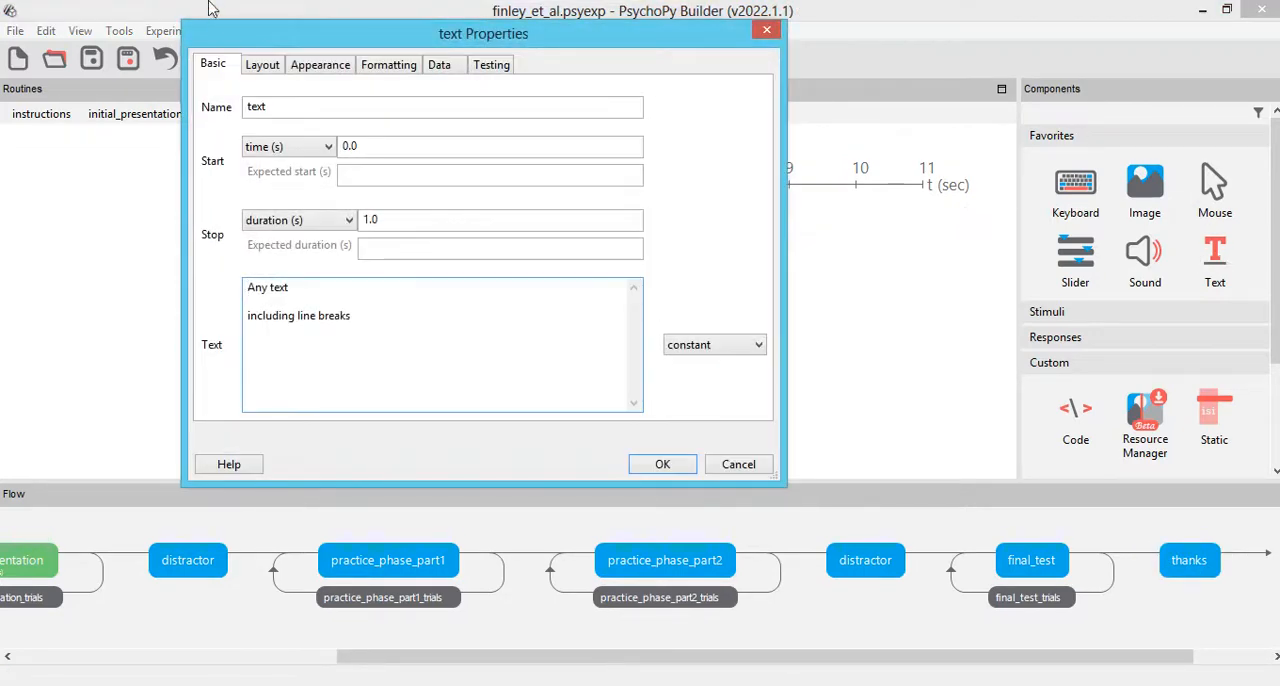
double_click(310, 107)
type("thanks_msg")
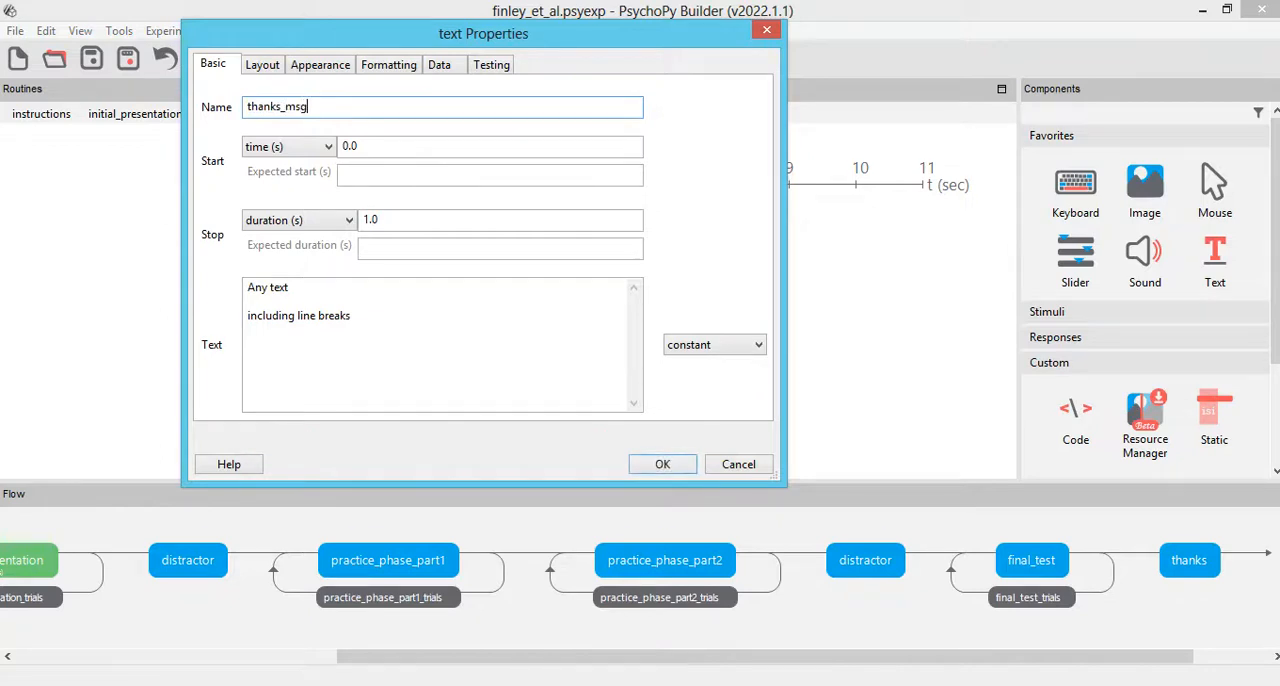
double_click(420, 219)
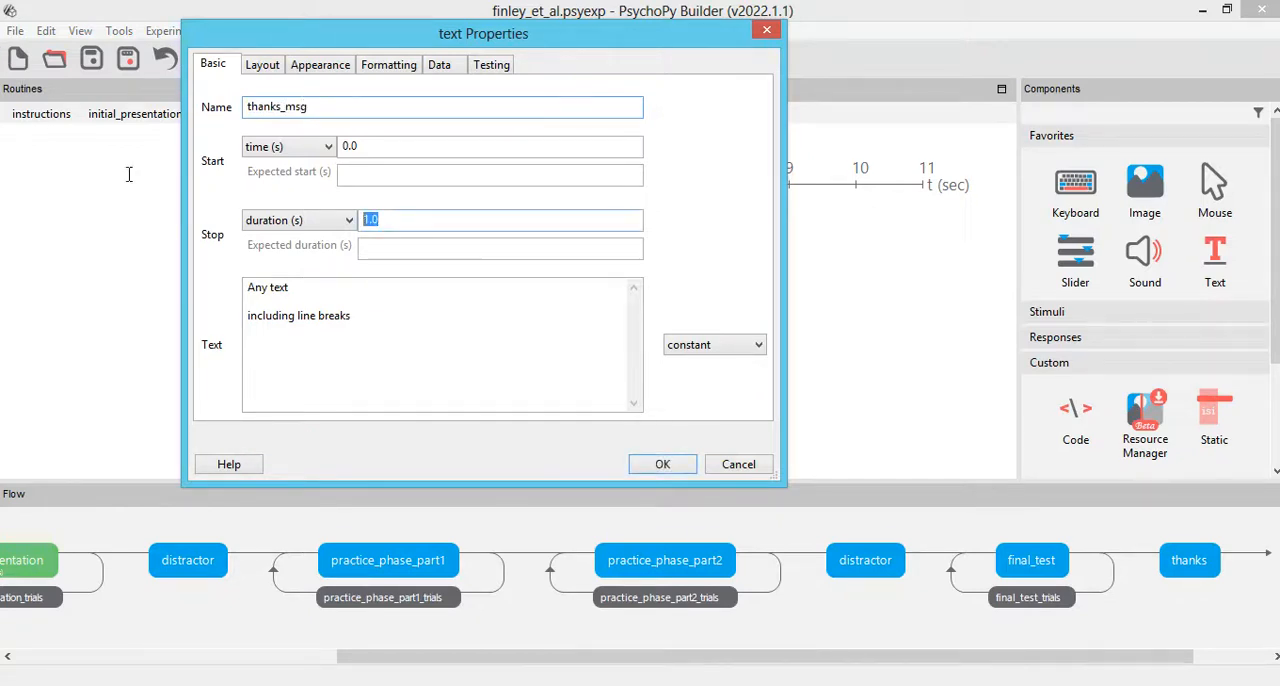
type("5")
Step: Replace the thanks_msg text with "Tarefa concluída." and, after a blank line, "Obrigado por sua participação!"
left_click(380, 337)
key("ctrl+a")
type("T")
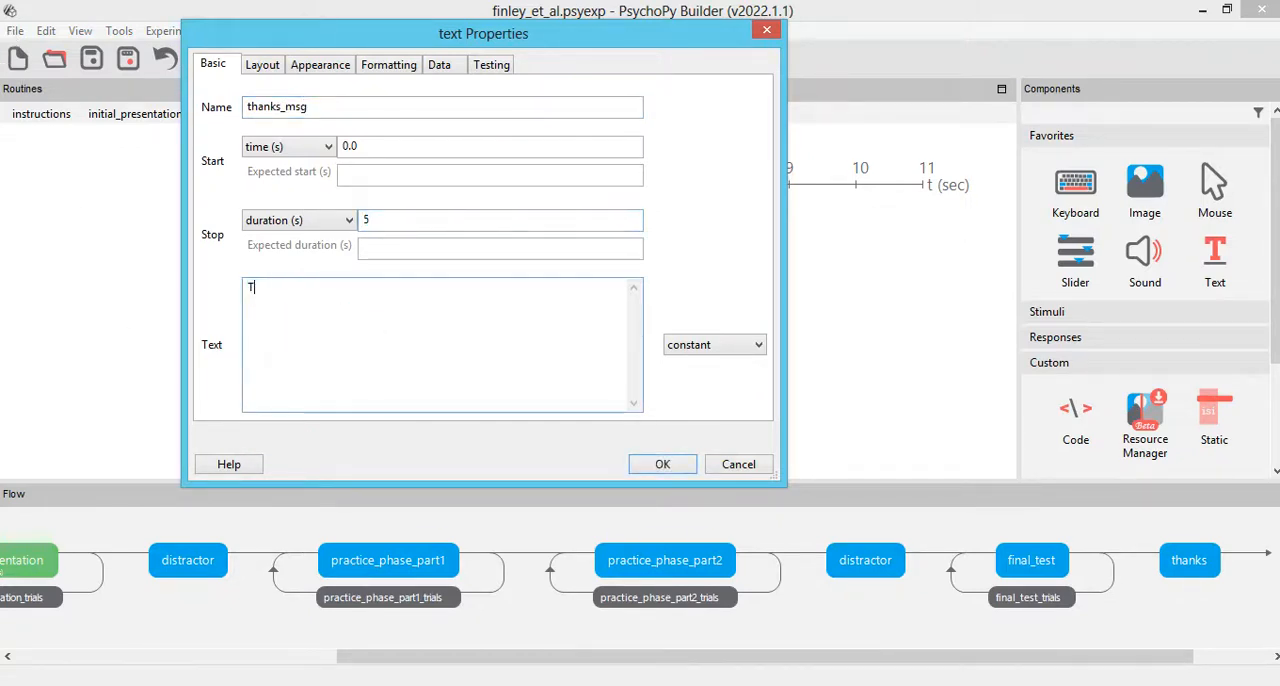
type("arefa concluída.")
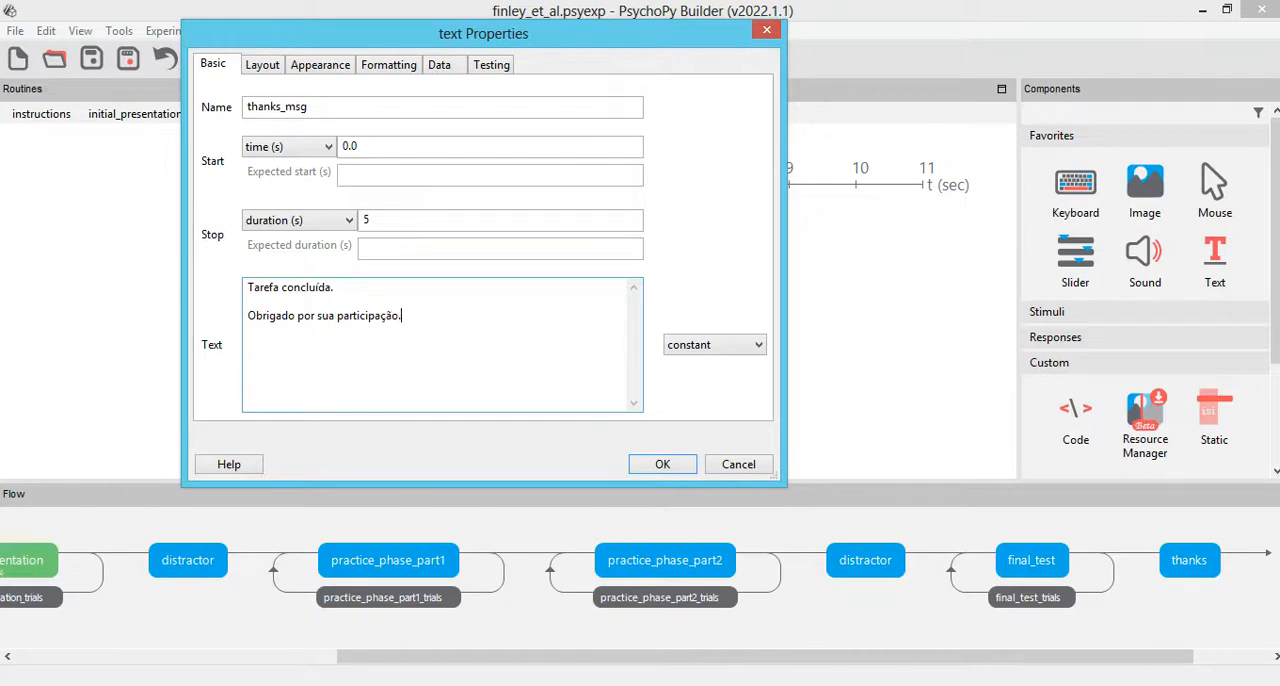
Step: Set the spatial units of thanks_msg to norm and its wrap width to 1.8
left_click(254, 66)
left_click(326, 106)
left_click(357, 143)
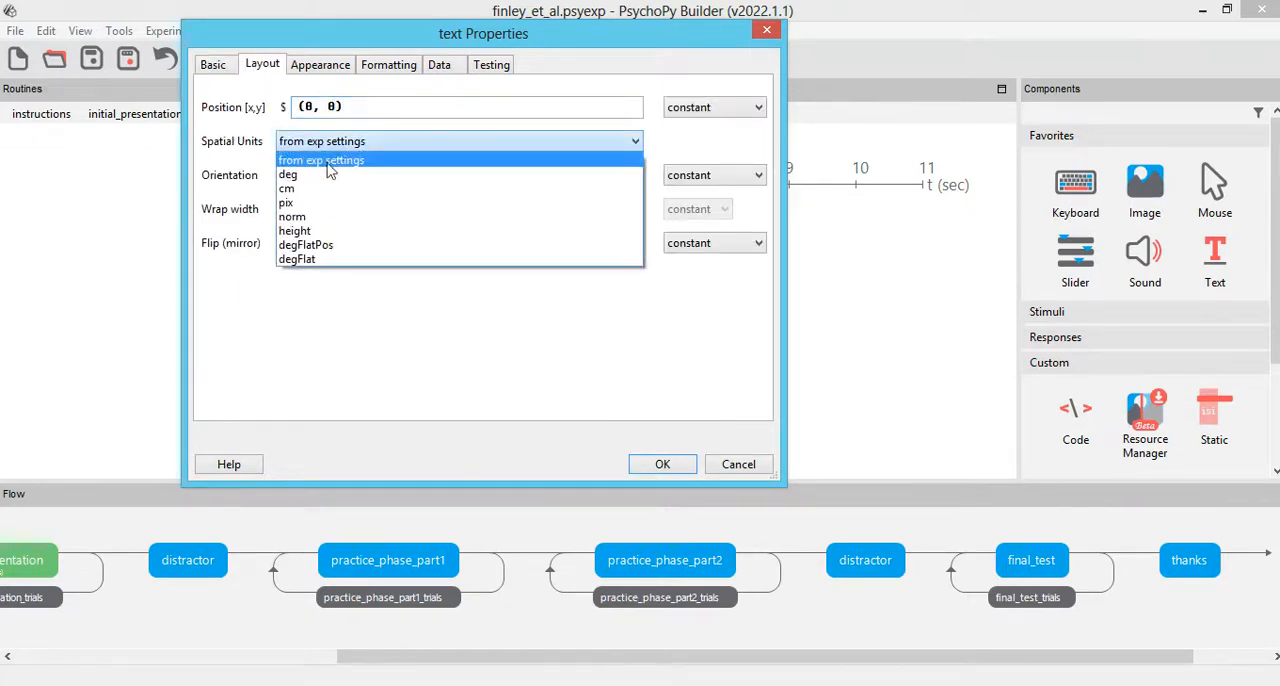
left_click(329, 224)
left_click(329, 209)
type("1")
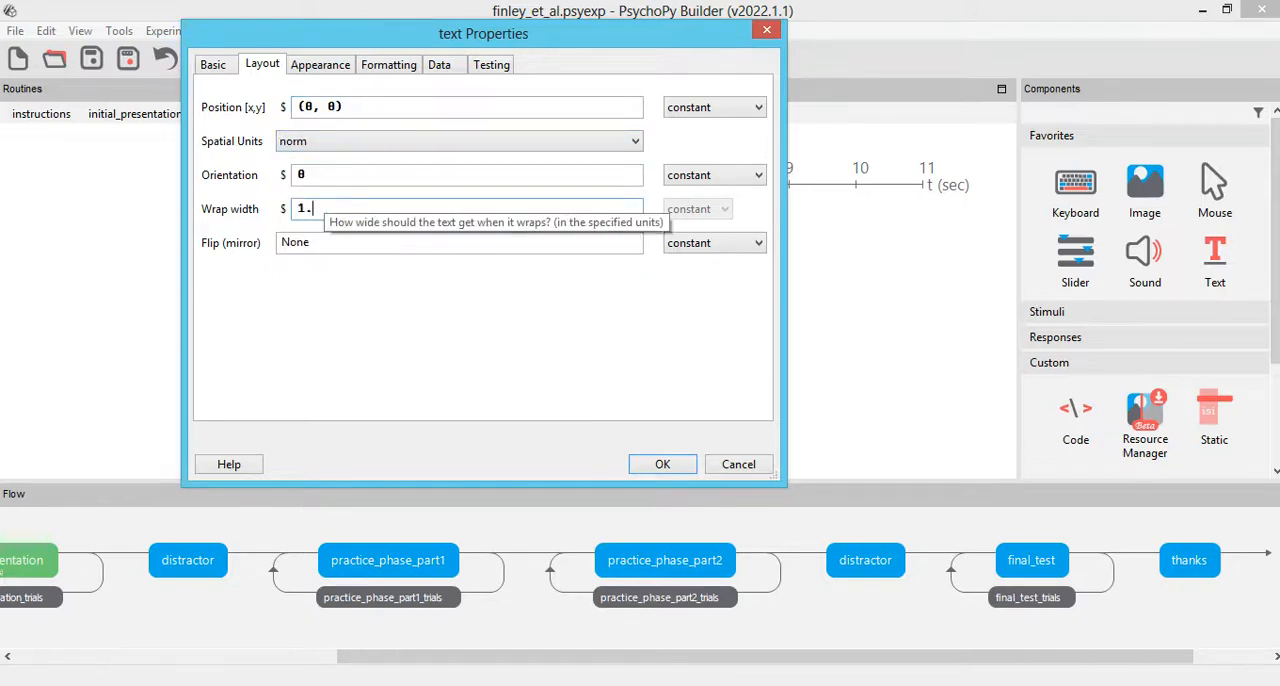
type(".8")
Step: Set the thanks_msg letter height to 0.2 and its font to Times New Roman, and accept the component
left_click(320, 64)
left_click(389, 64)
left_click(356, 140)
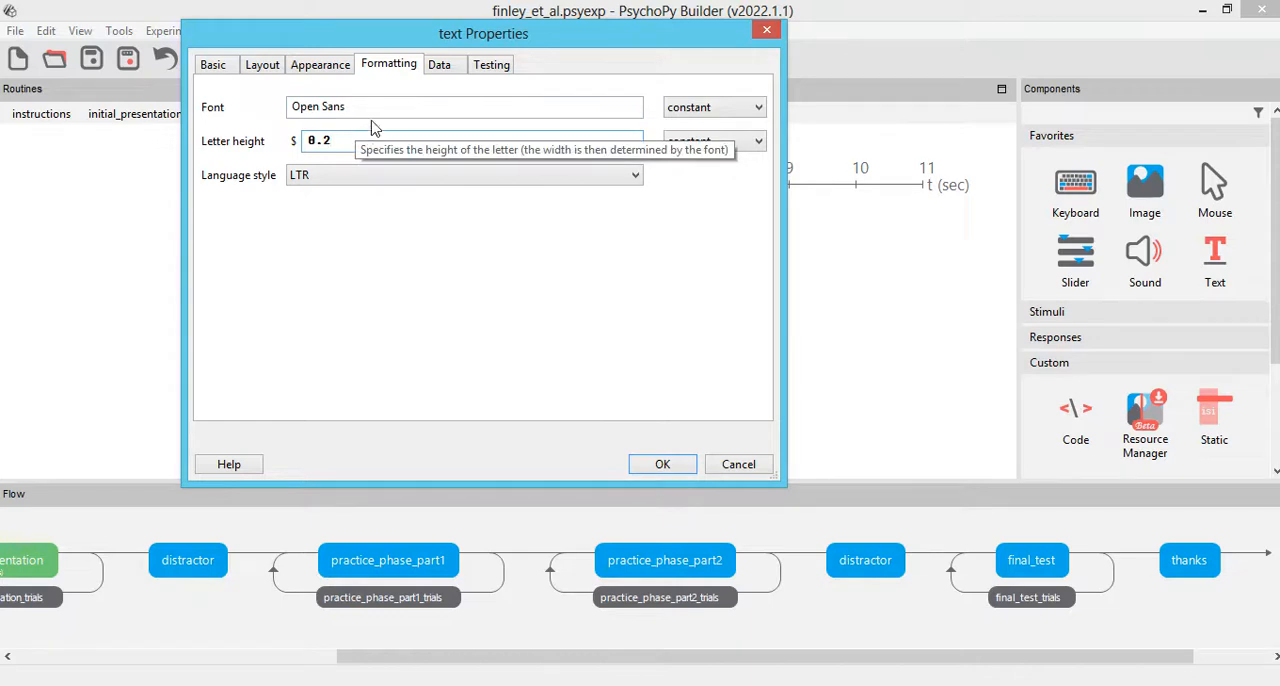
left_click_drag(375, 107, 251, 112)
type("Times N")
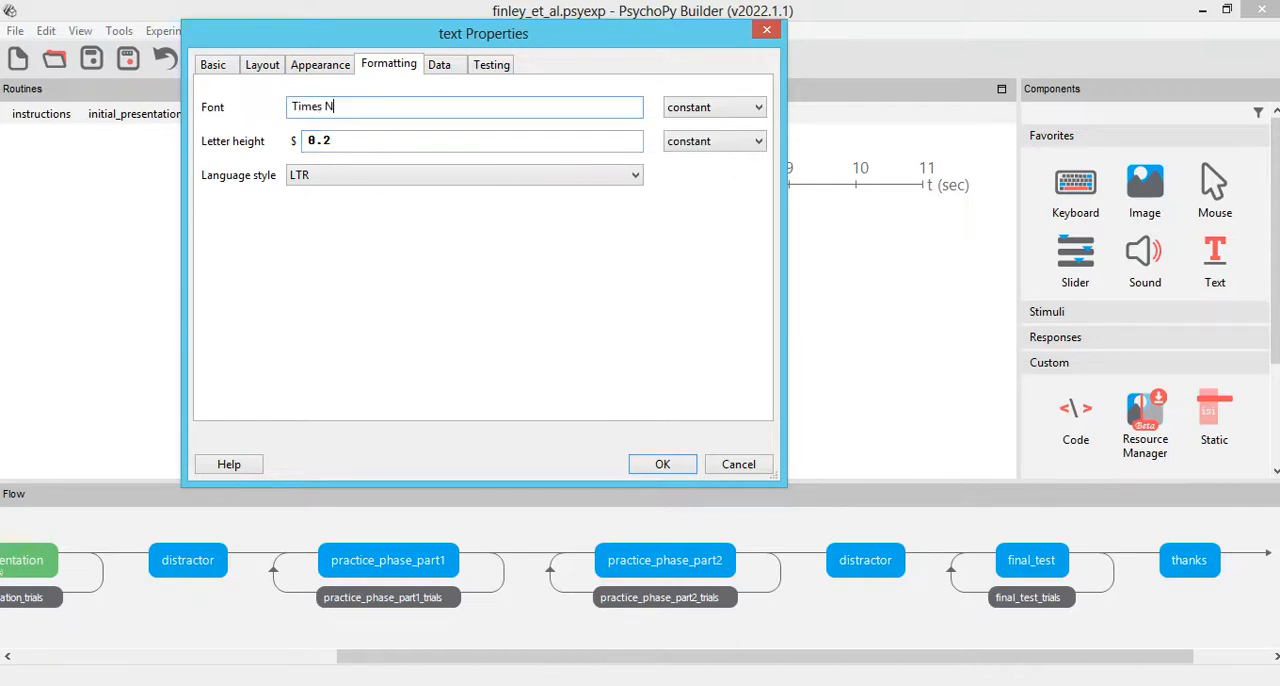
type("ew Roman")
left_click(663, 463)
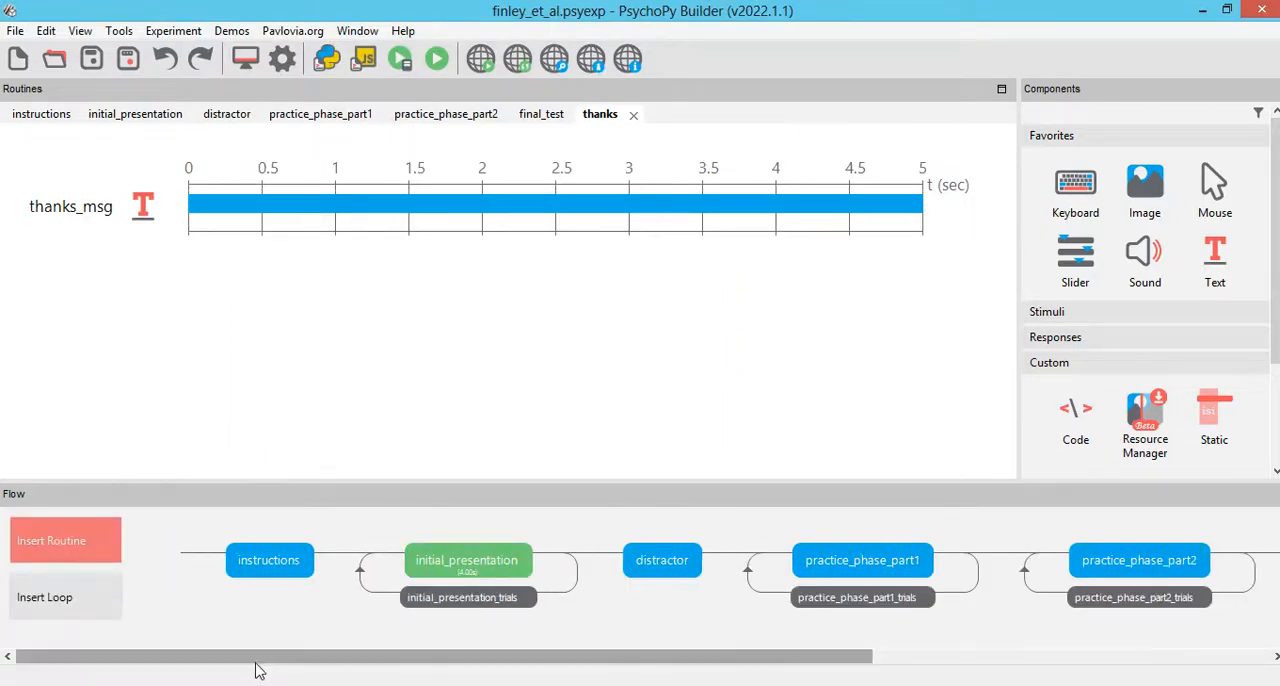
Step: Review the layout and appearance of instr_msg in the instructions routine and change its letter height
left_click(289, 556)
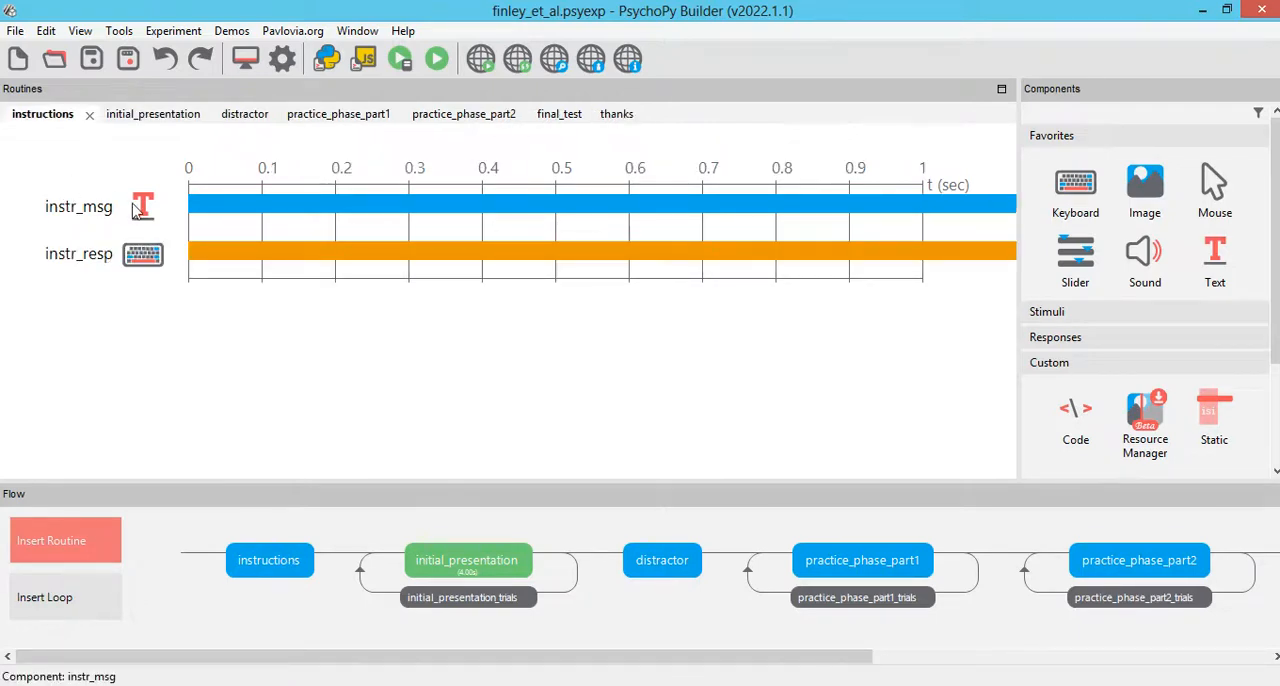
left_click(156, 236)
left_click(262, 65)
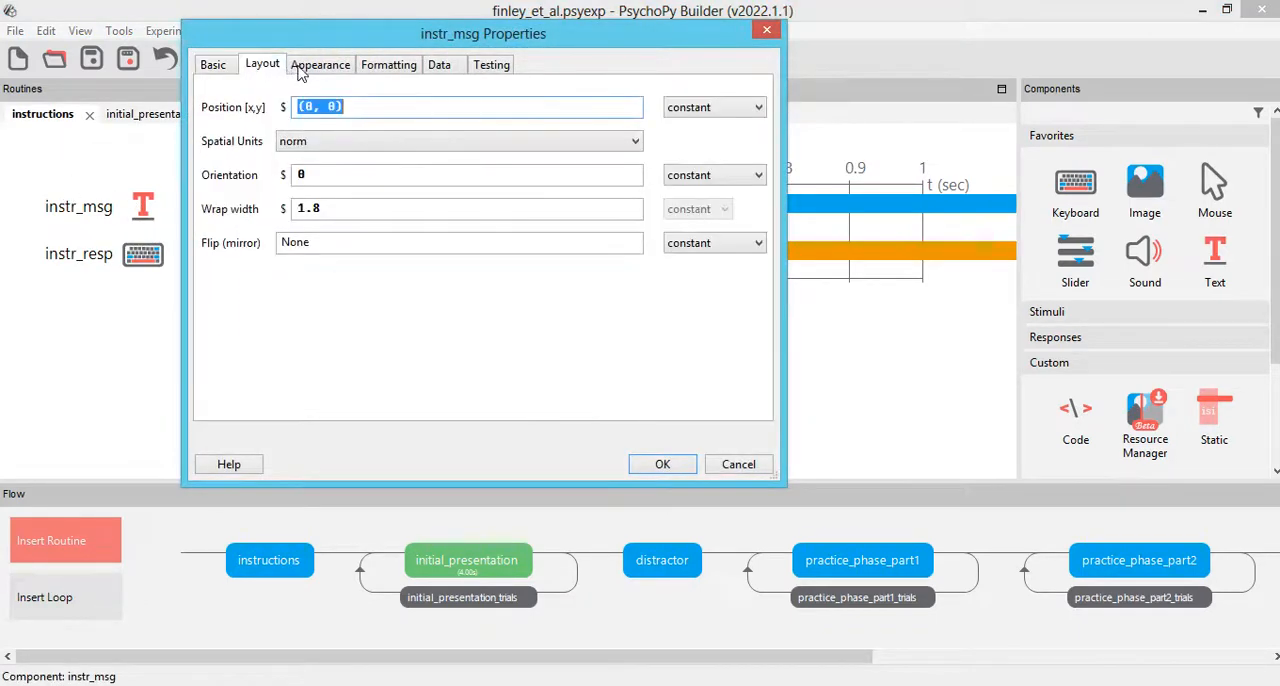
left_click(320, 64)
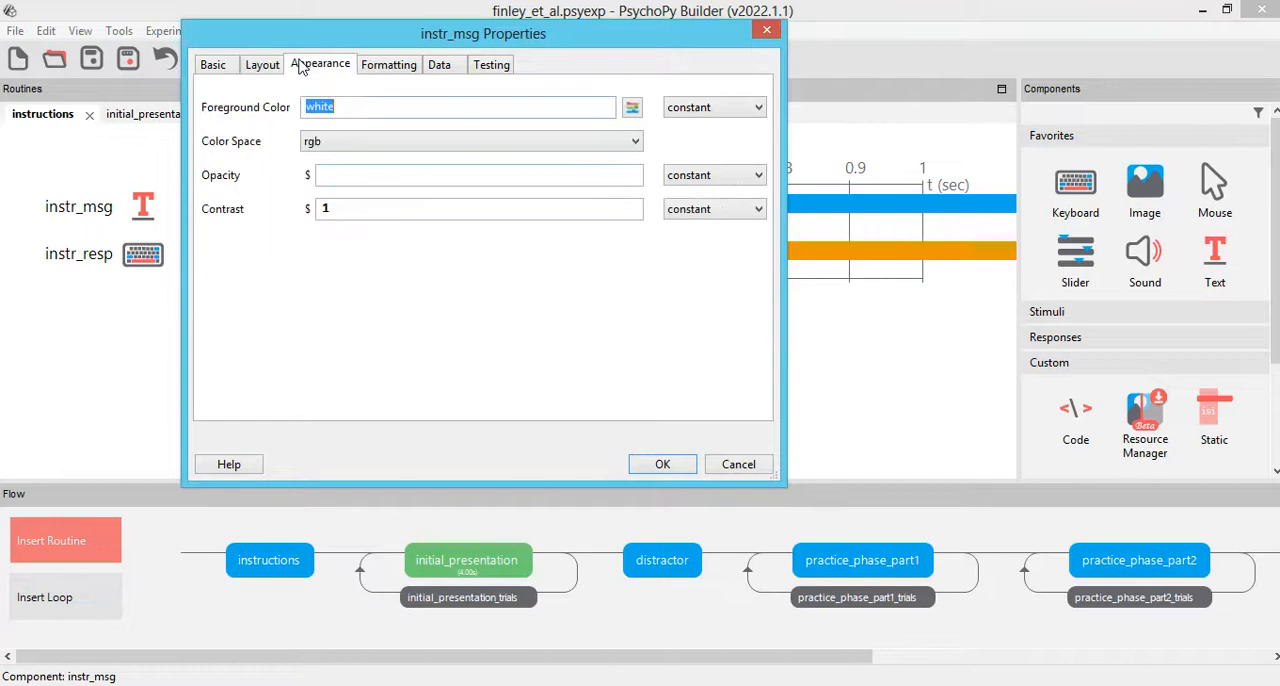
left_click(389, 64)
left_click(361, 140)
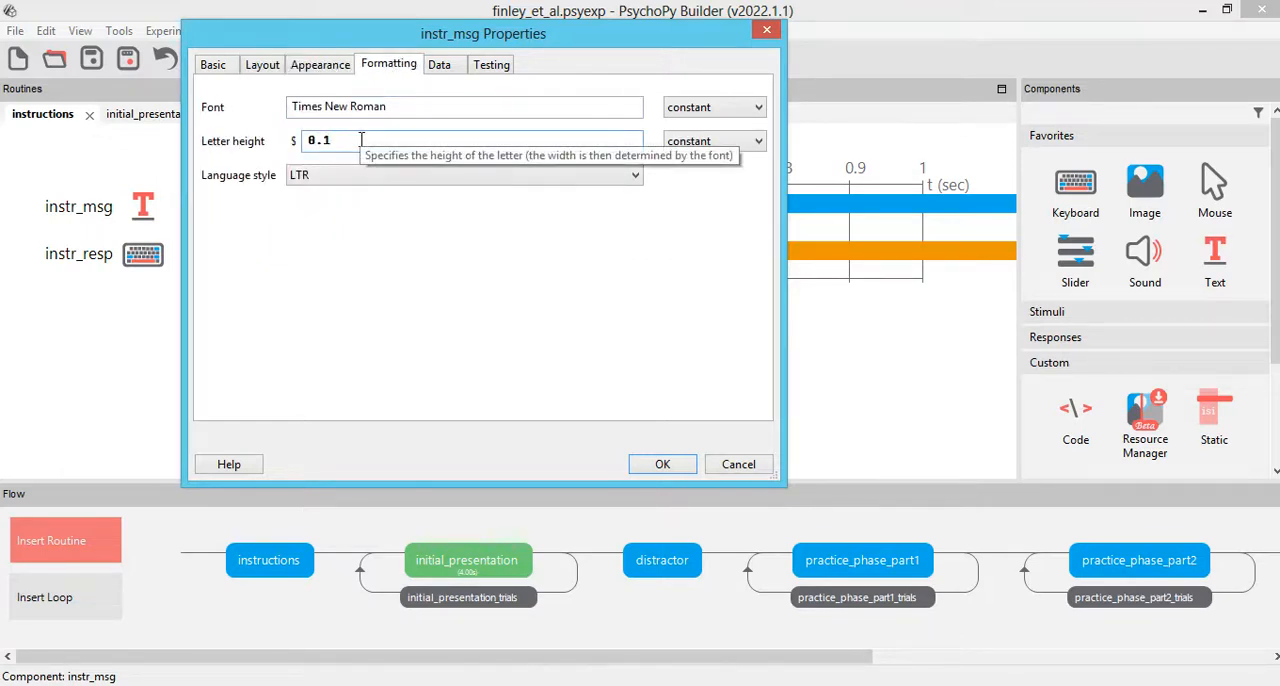
type("2")
left_click(677, 467)
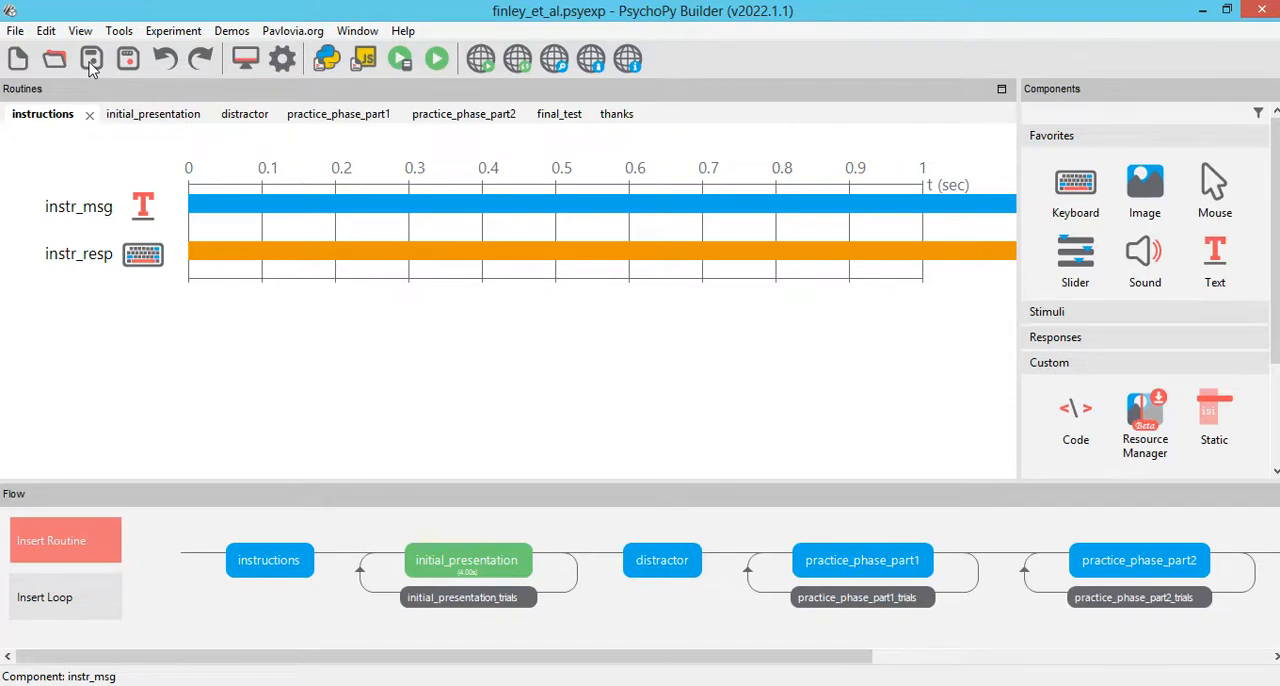
Step: Turn off the full-screen window in the experiment settings and set the window size to [900, 600] pixels
left_click(283, 62)
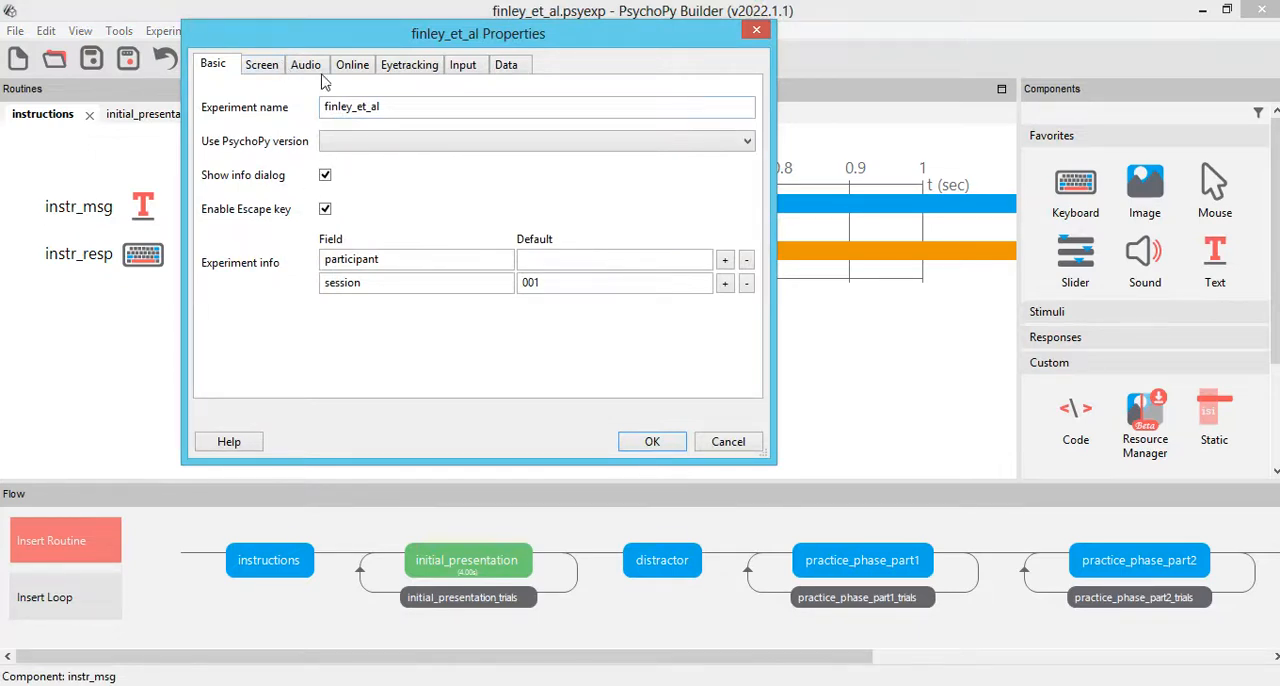
left_click(263, 65)
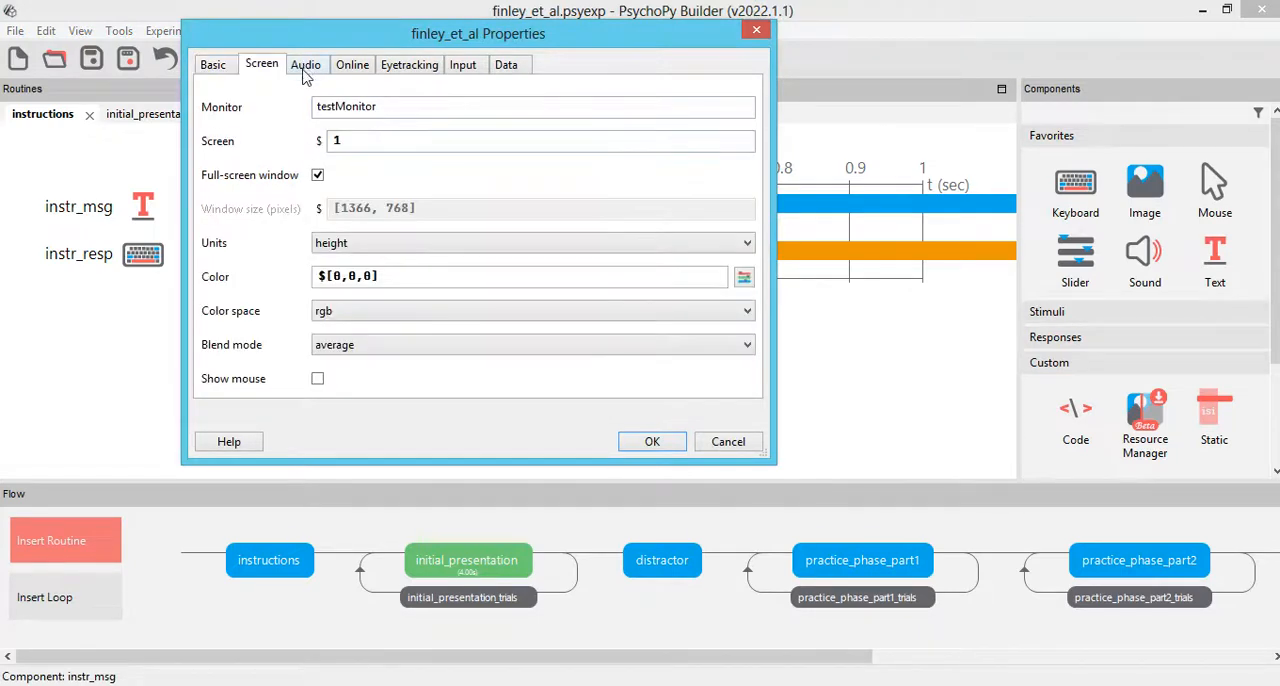
left_click(317, 176)
left_click_drag(343, 207, 413, 208)
type("900, 600")
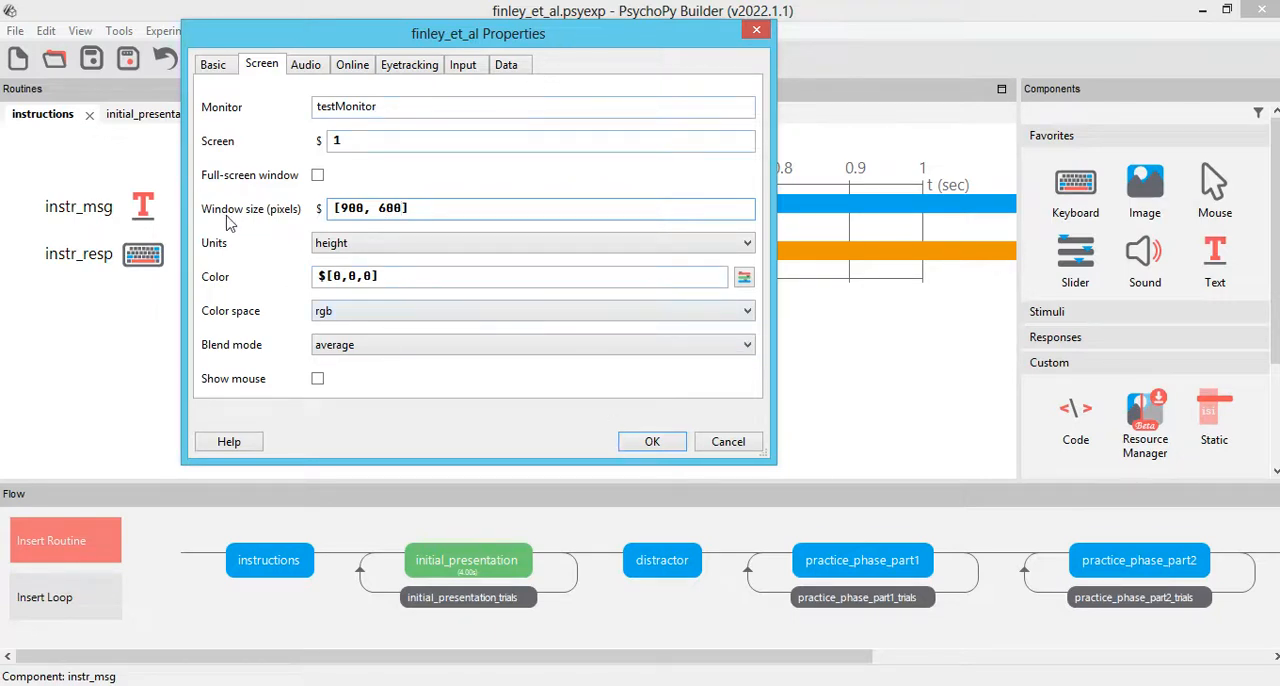
Step: Set the experiment's screen units to norm, check the audio and basic settings, and accept the experiment settings
left_click(338, 248)
left_click(362, 323)
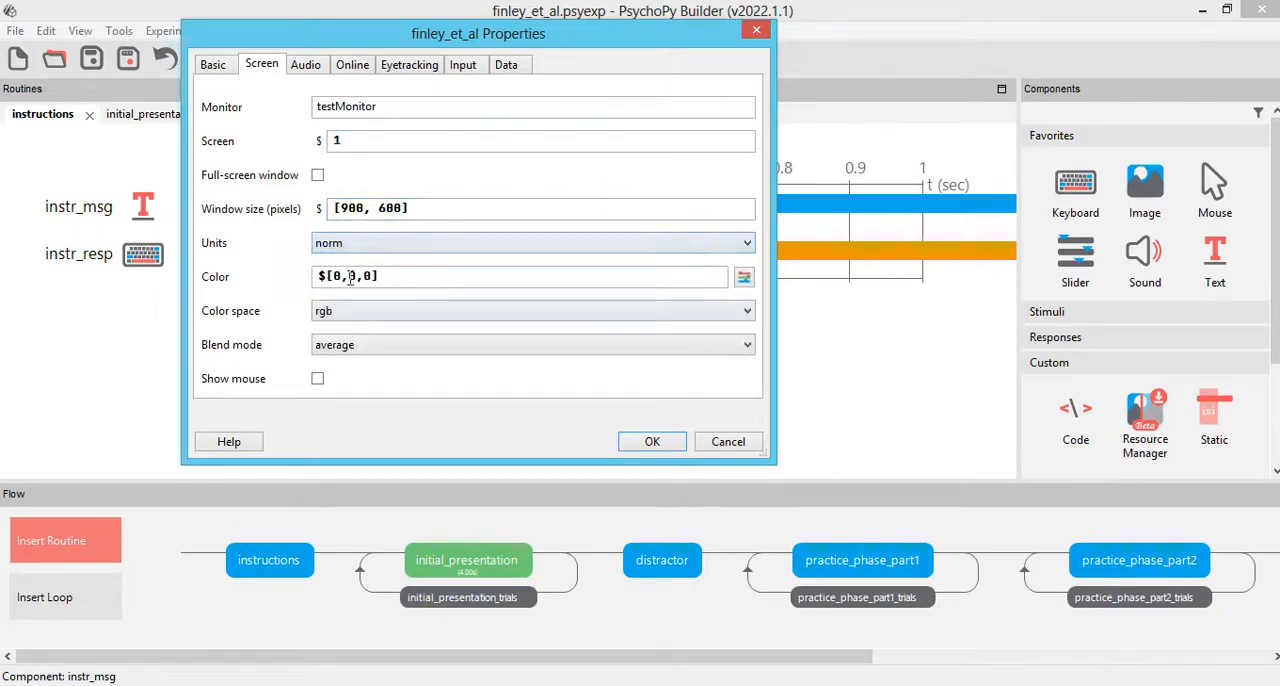
left_click(303, 66)
left_click(220, 64)
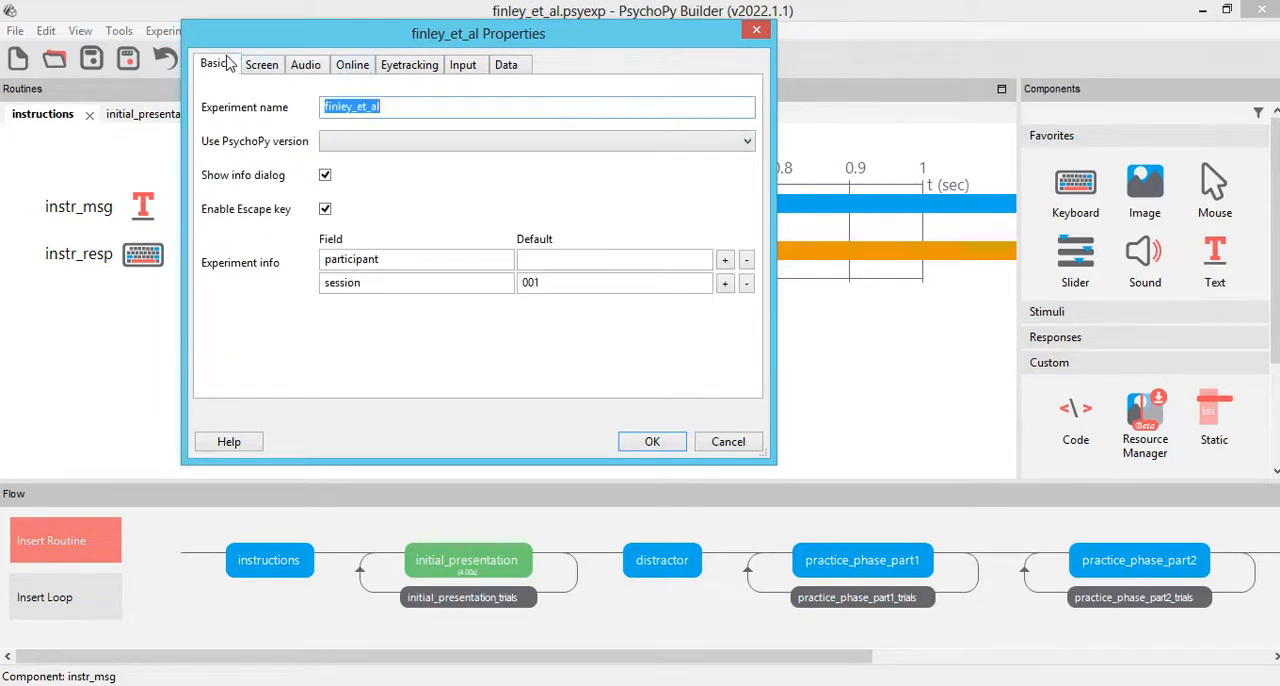
left_click(652, 441)
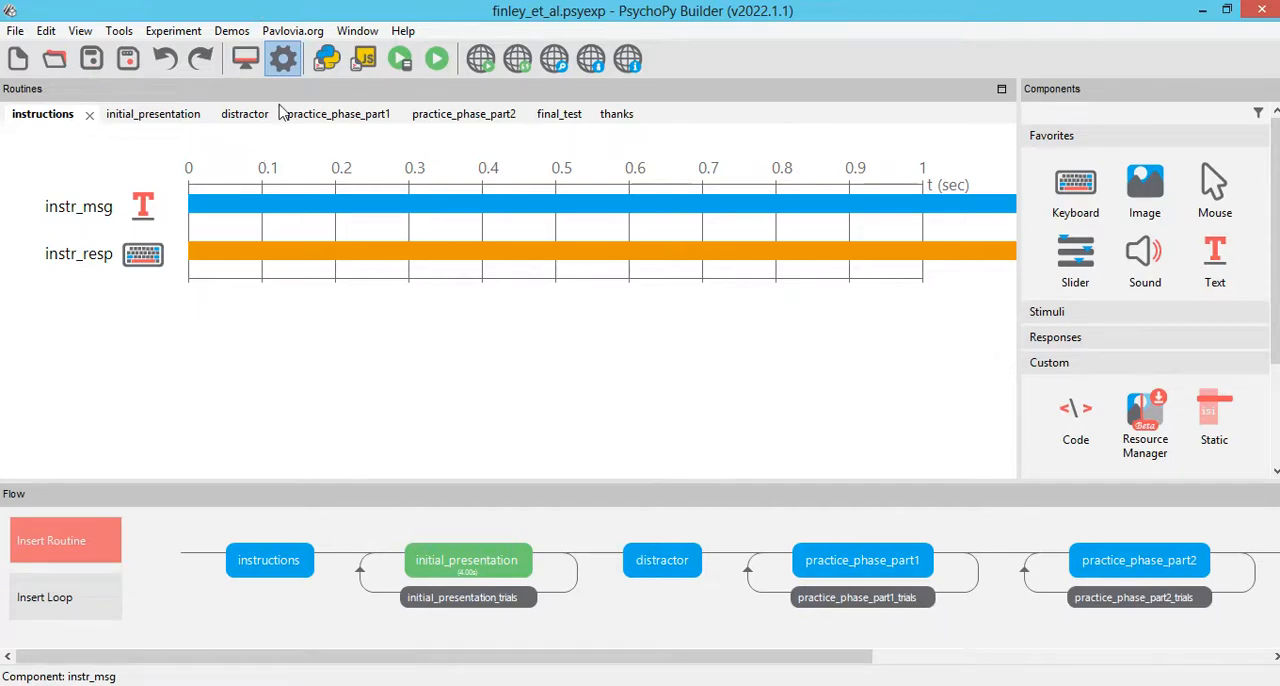
Step: Look along the experiment flow and switch to the Finley et al. (2011) paper in Foxit PDF Reader to consult the cue table
left_click_drag(208, 660, 330, 672)
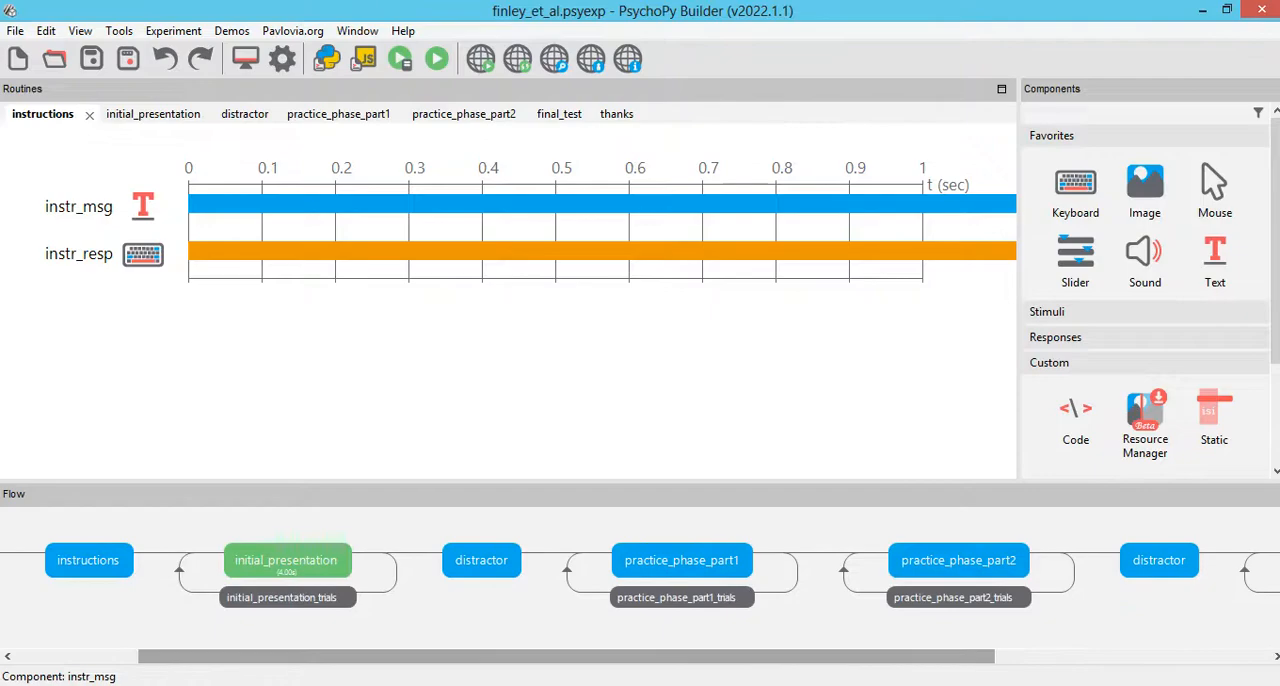
left_click(312, 685)
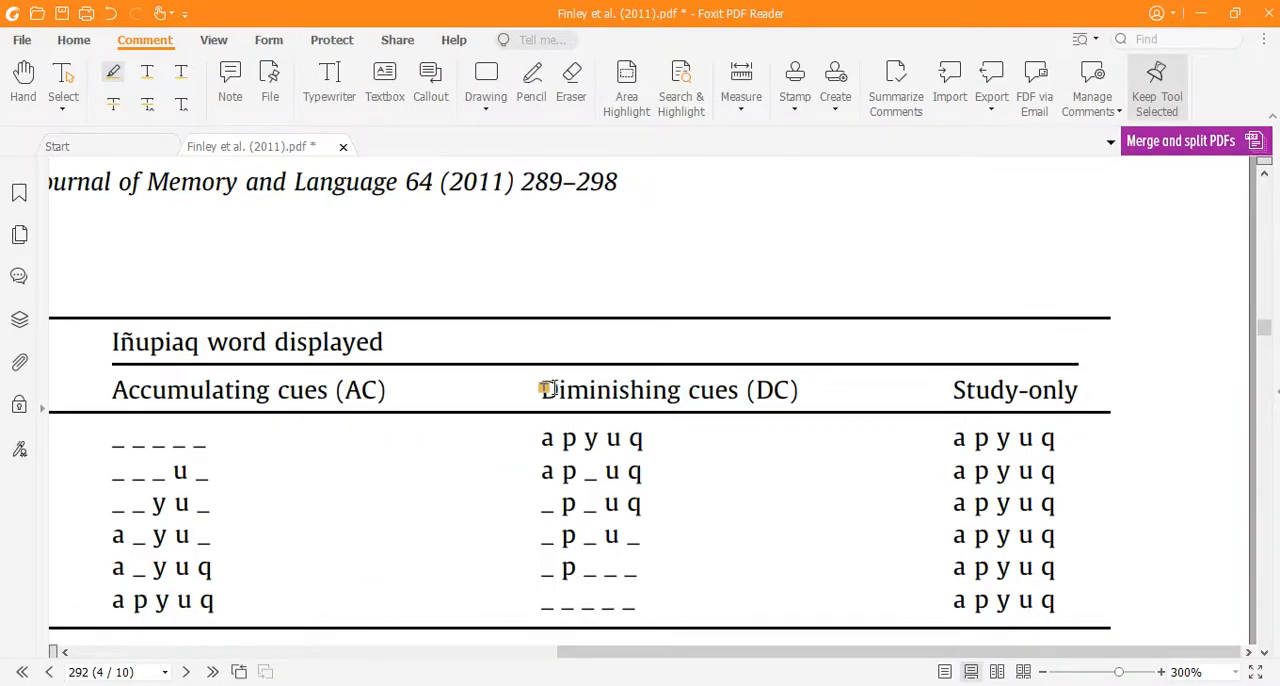
Step: Examine the initial presentation, practice and final test phases in the paper's procedure section
scroll(543, 380, "down", 3, "ctrl")
scroll(543, 382, "down", 3)
scroll(545, 392, "up", 1)
scroll(543, 397, "up", 15)
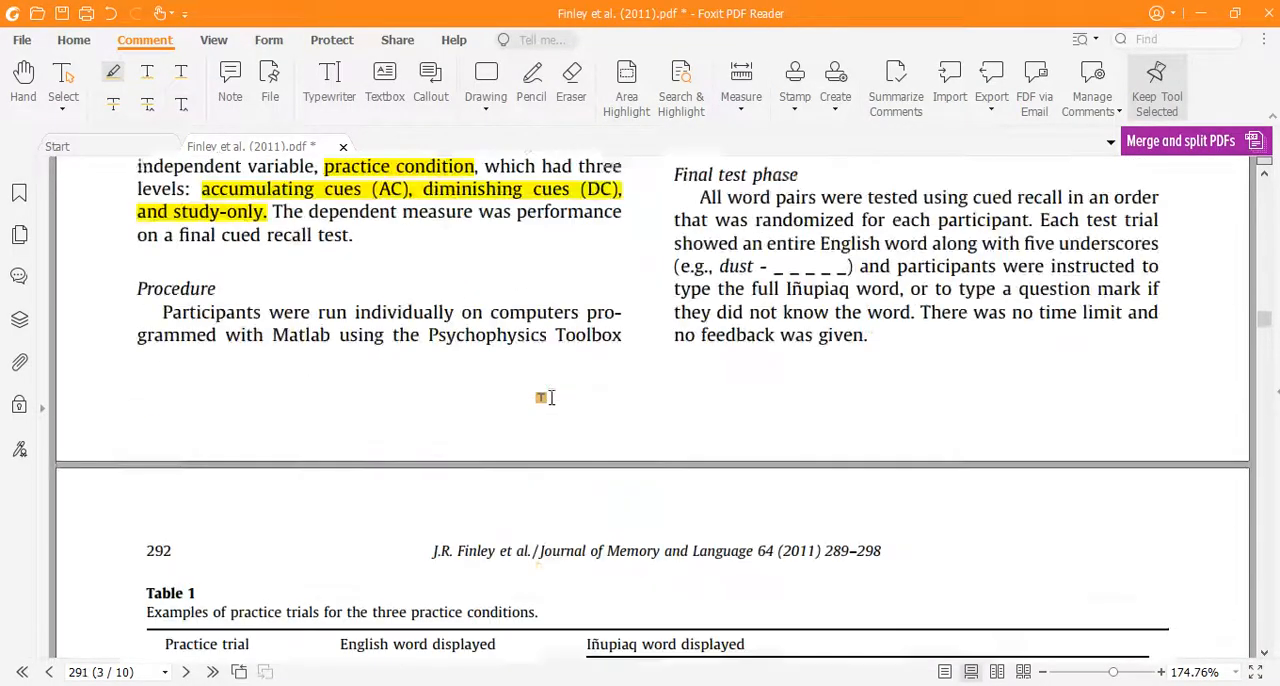
scroll(400, 398, "up", 3)
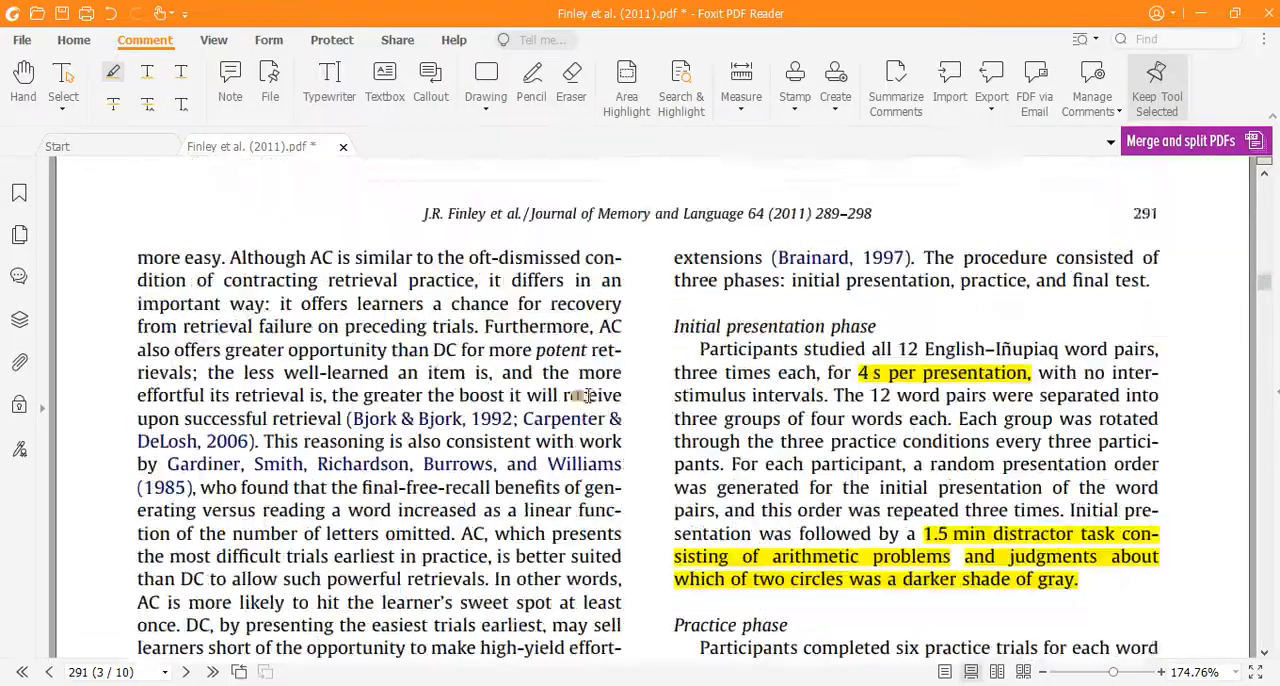
scroll(600, 371, "down", 14)
scroll(688, 497, "down", 3)
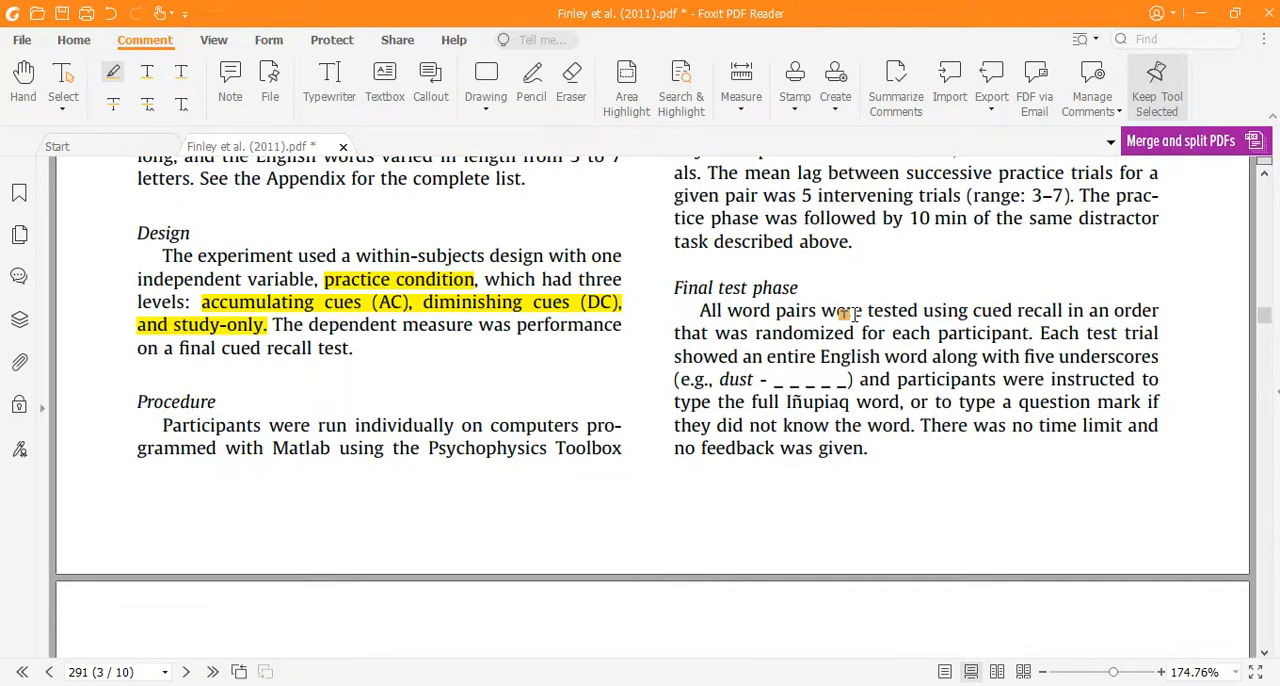
scroll(848, 313, "up", 4)
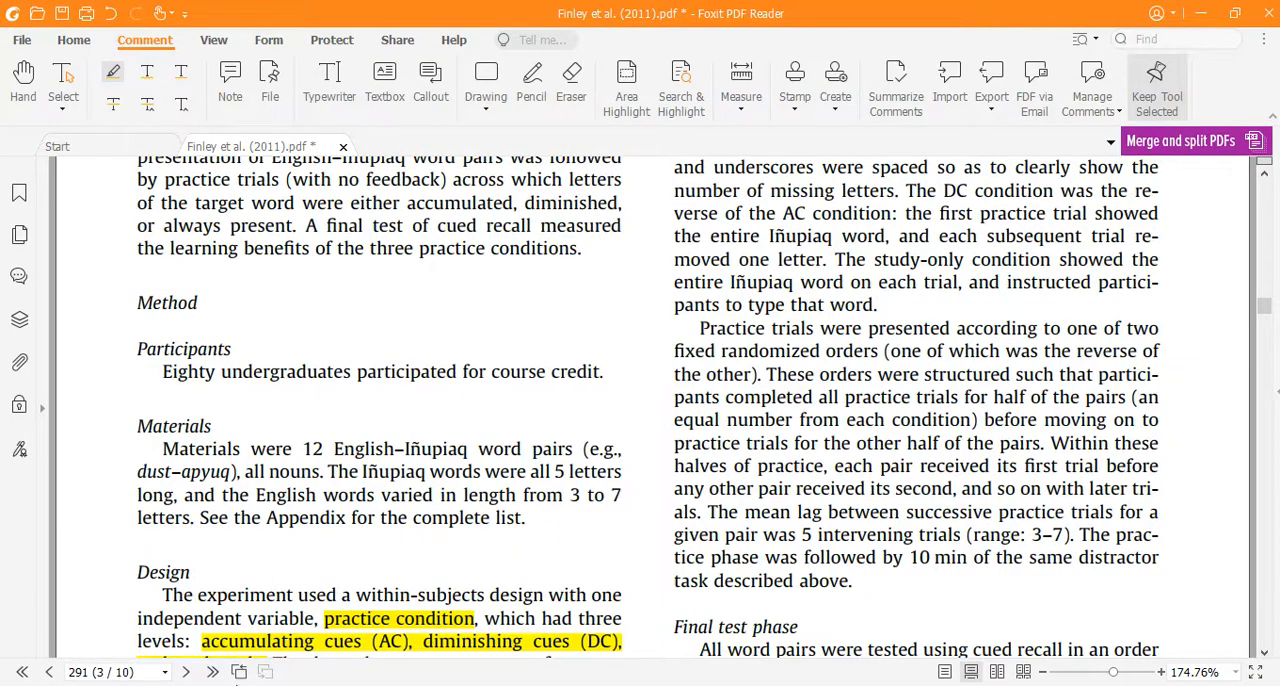
Step: Switch to the roteiro document in Word and review its description of the task phases
key("alt+Tab")
scroll(251, 443, "down", 5)
scroll(389, 438, "up", 4)
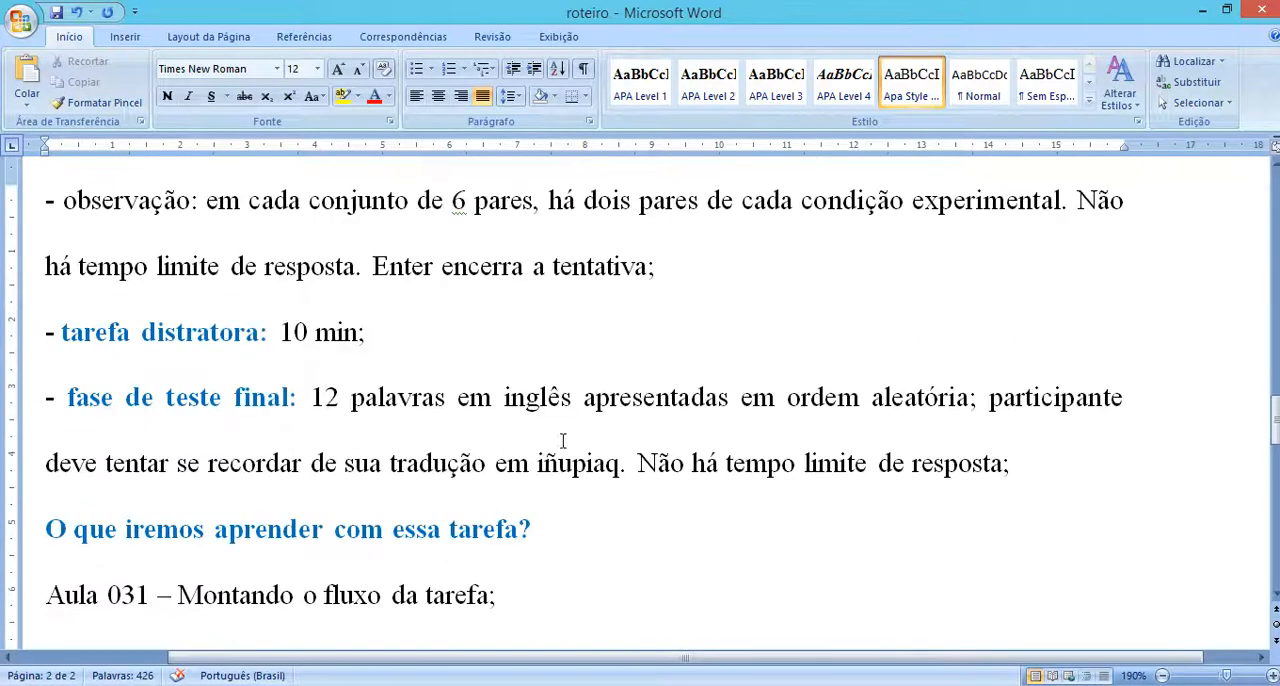
left_click_drag(1052, 457, 17, 5)
left_click_drag(375, 5, 153, 404)
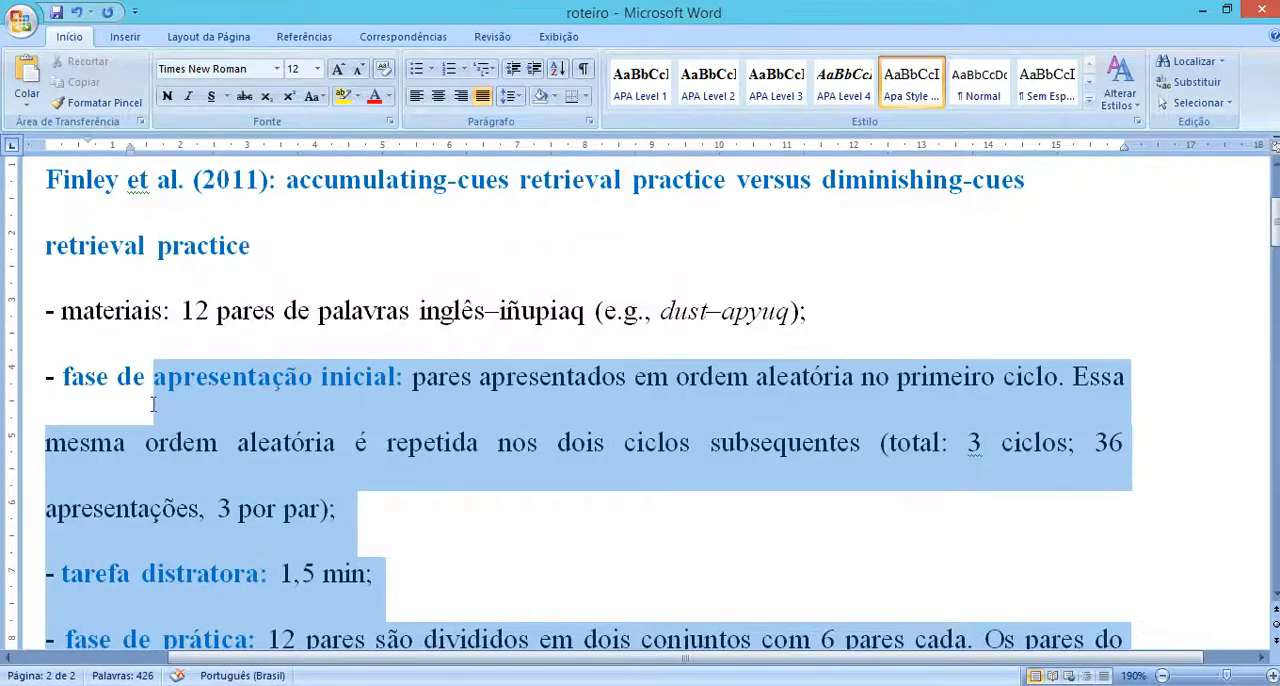
left_click(93, 401)
scroll(294, 486, "down", 12)
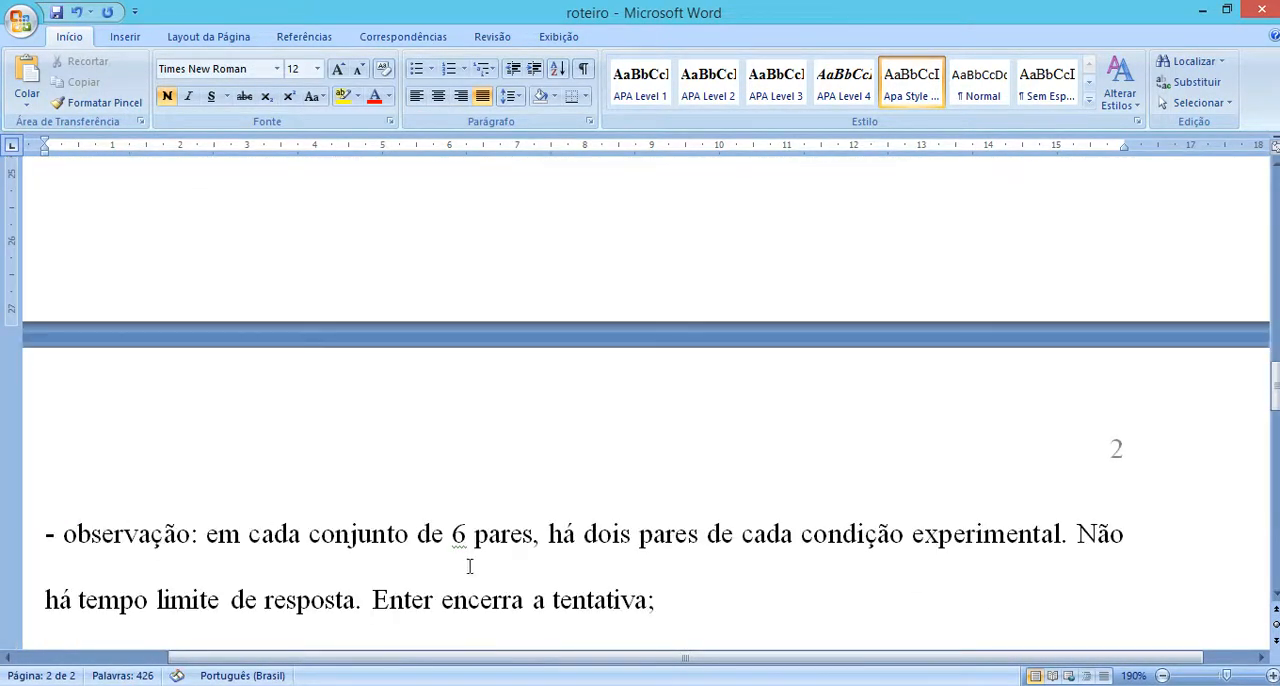
Step: Switch back to PsychoPy Builder and check the instr_msg text in the instructions routine without changing it
mouse_move(569, 678)
left_click(775, 600)
left_click(78, 566)
left_click(88, 656)
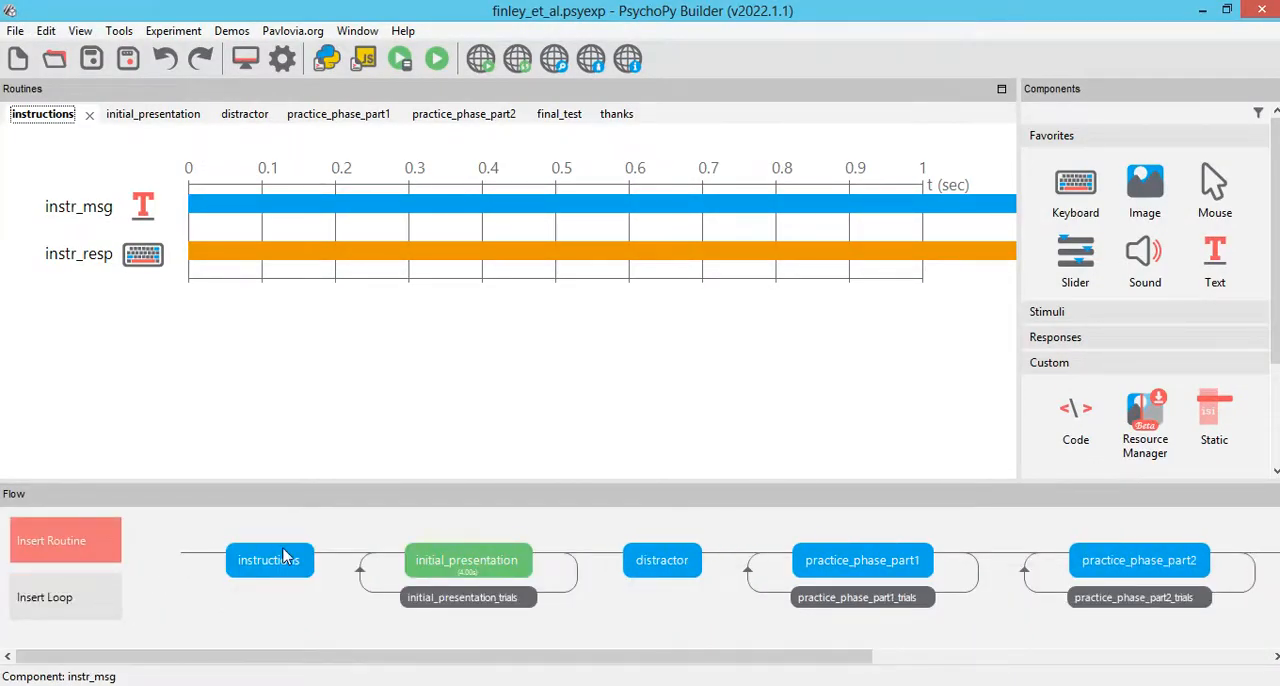
left_click(130, 204)
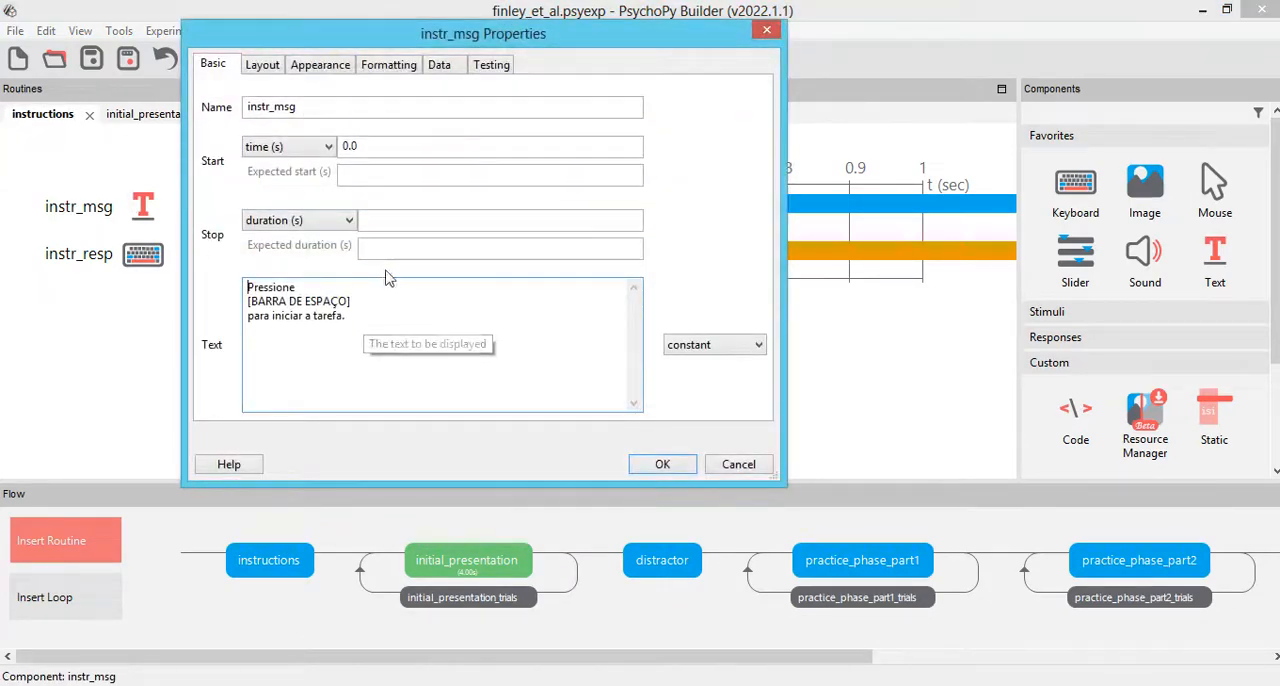
left_click(757, 467)
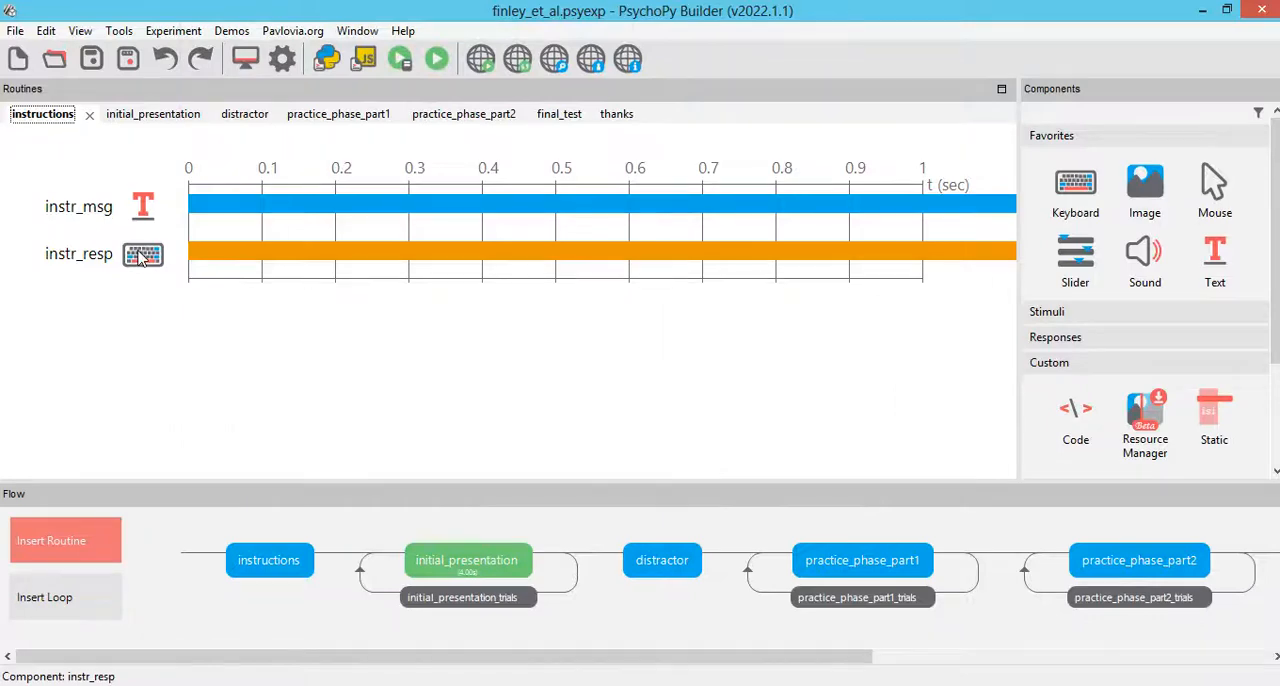
Step: Inspect the initial_presentation routine and the settings of its initial_presentation_trials loop
left_click(480, 575)
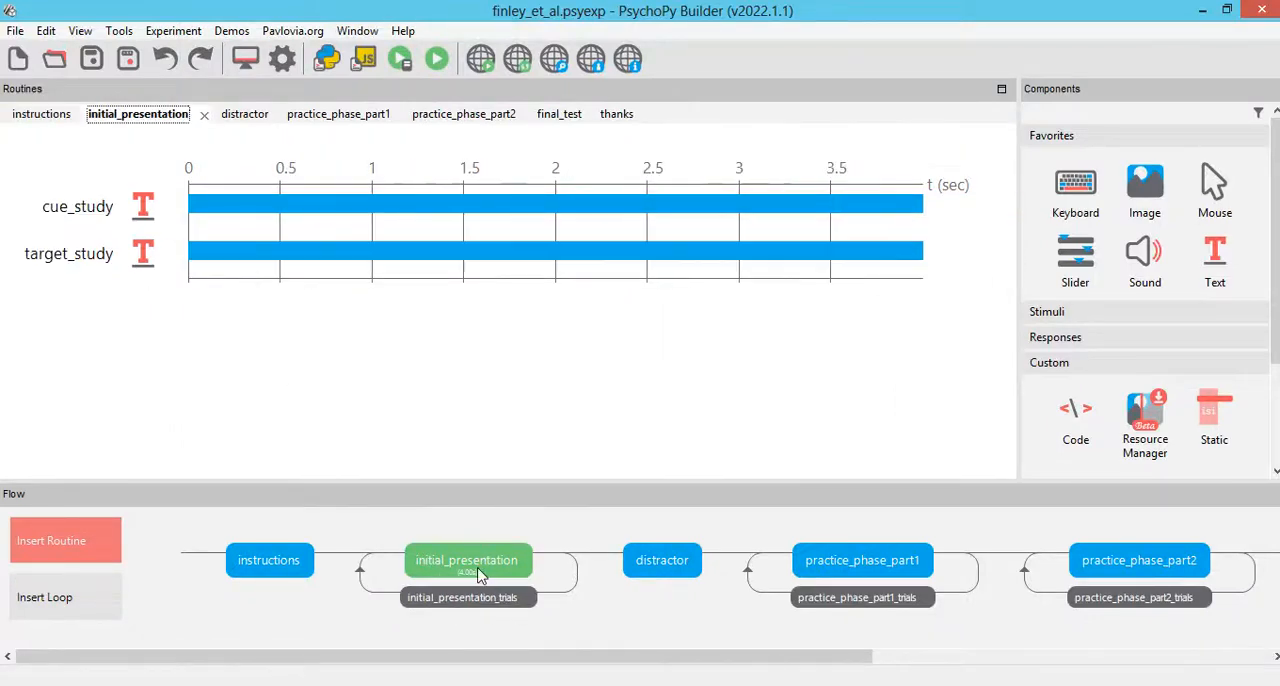
left_click(445, 600)
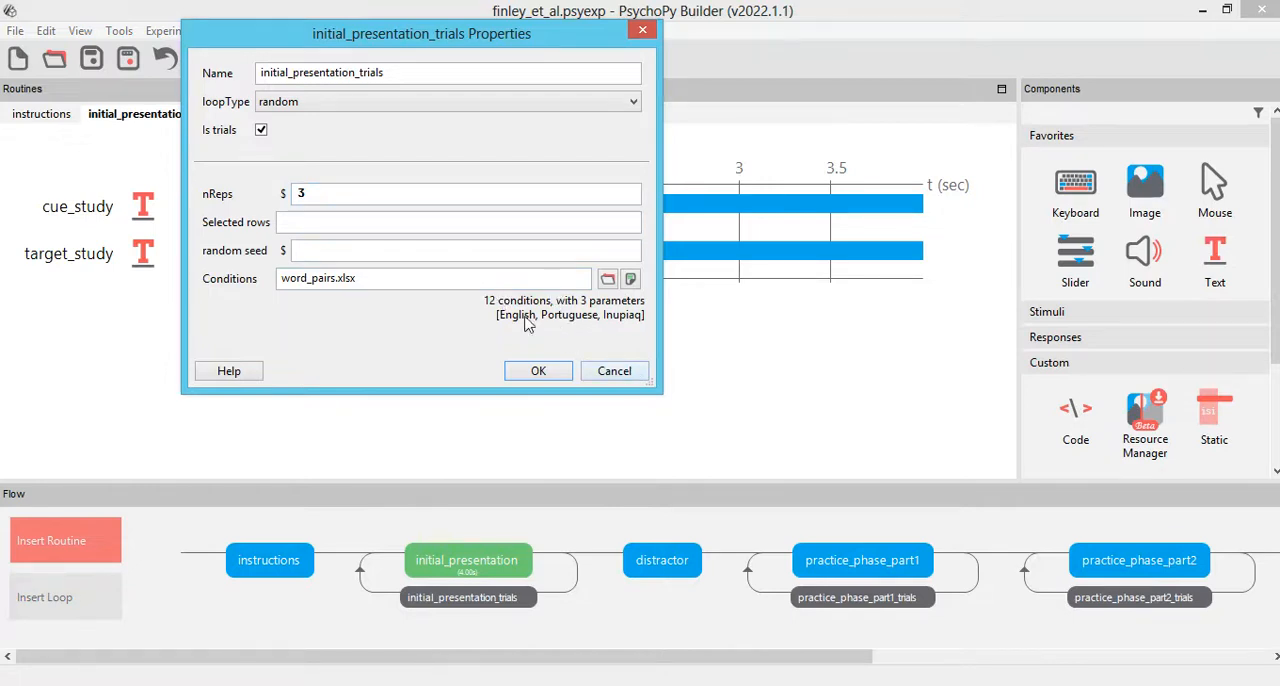
left_click(614, 371)
Step: Review the Begin Routine and Each Frame code of distractor_code in the distractor routine
left_click(668, 563)
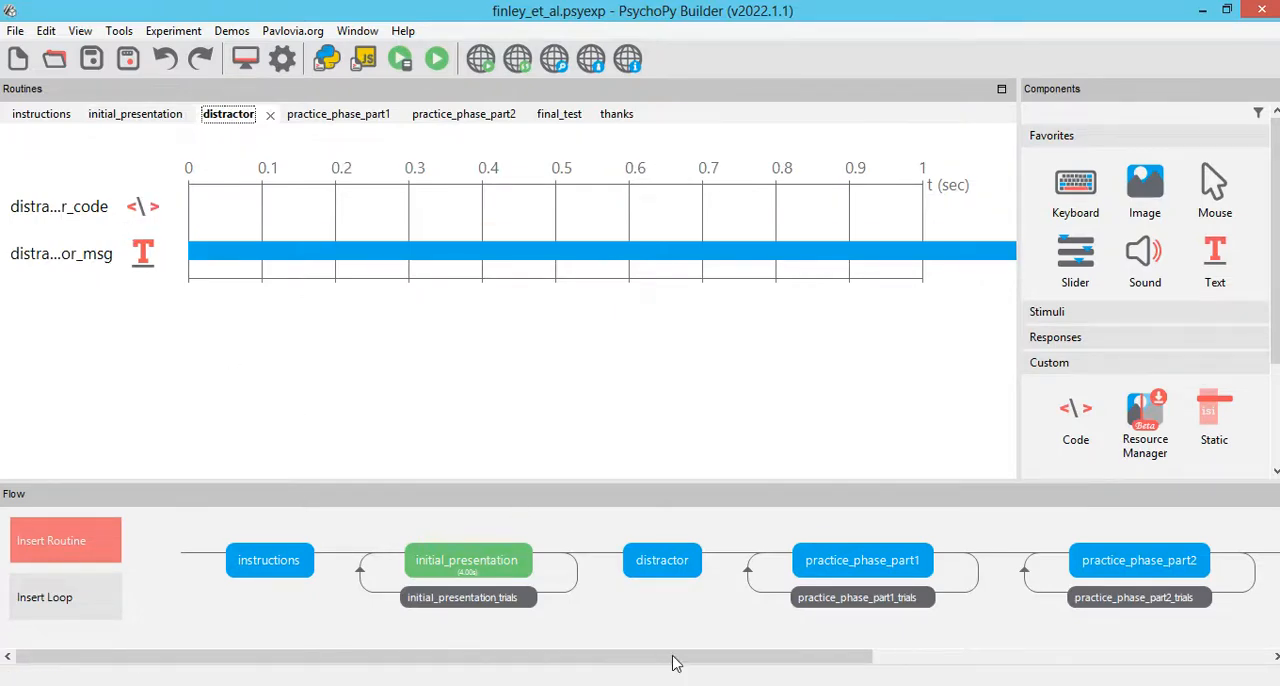
left_click(137, 208)
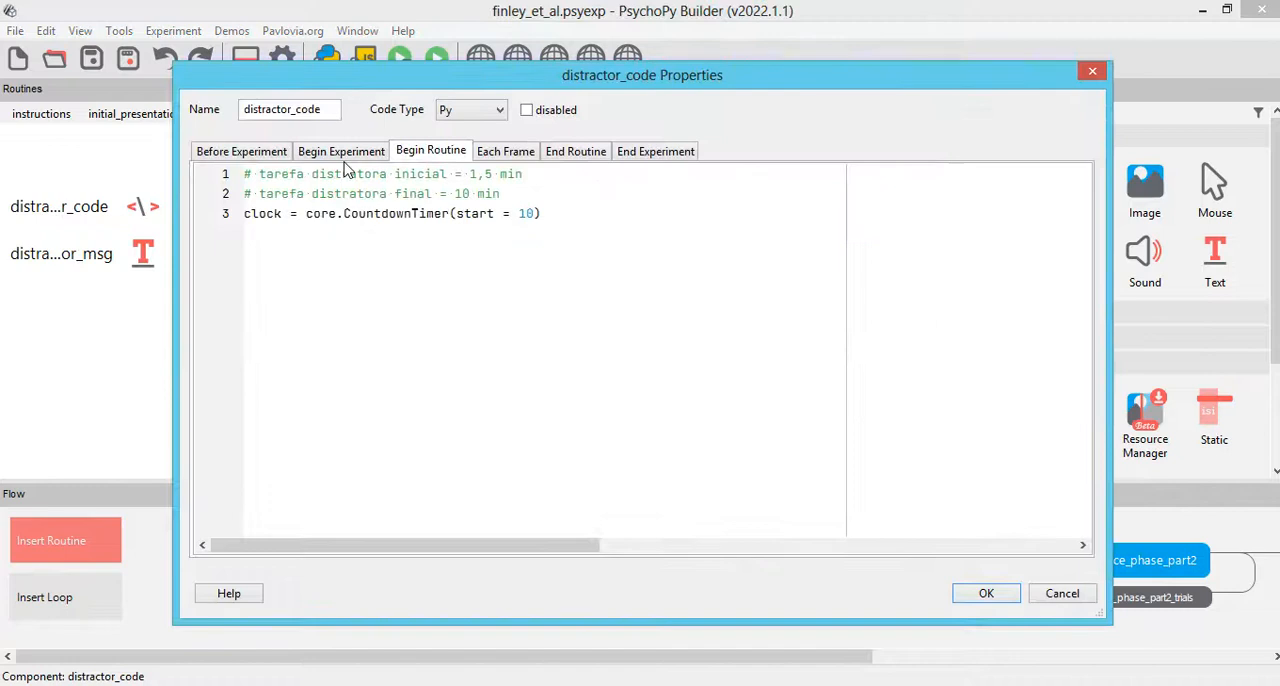
left_click(510, 158)
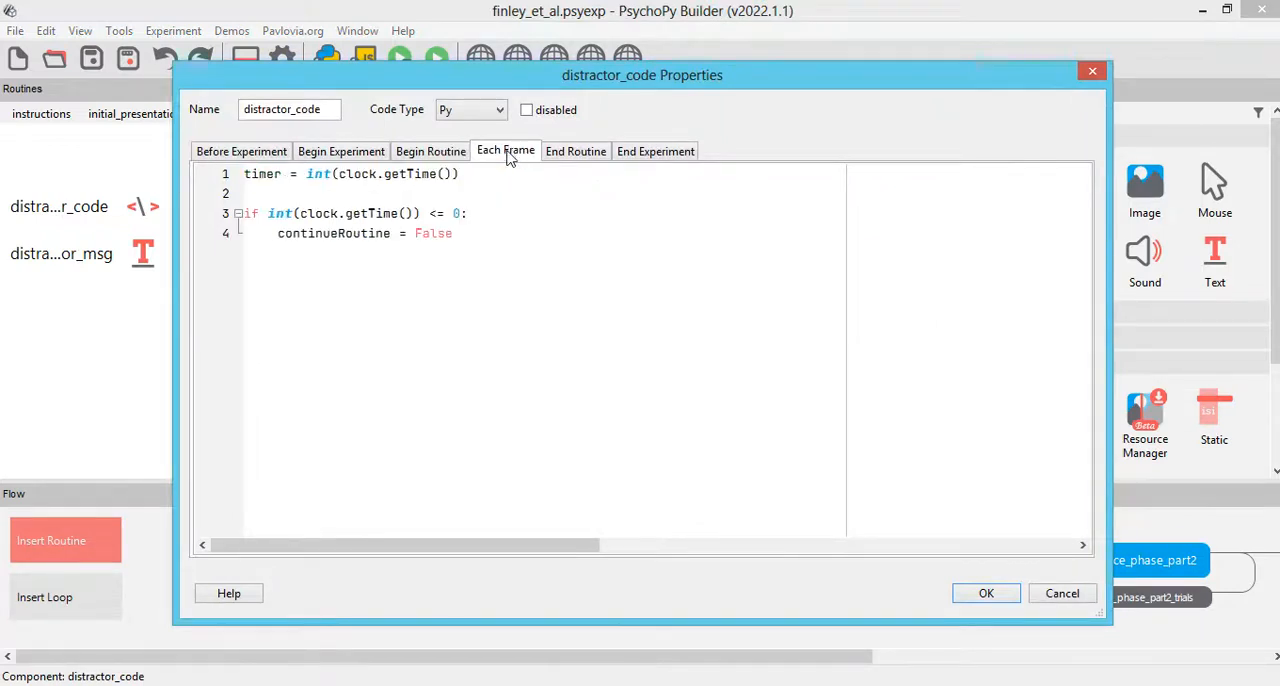
left_click(985, 594)
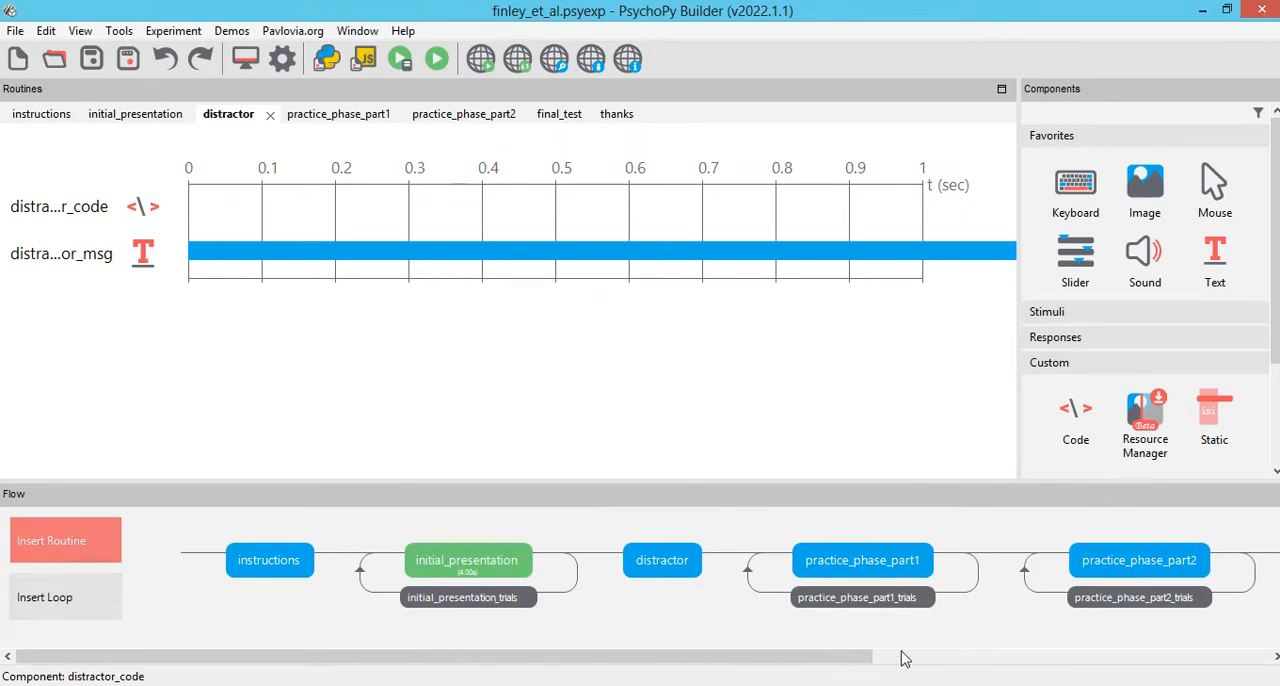
Step: Look through the practice_phase_part1, practice_phase_part2, second distractor, final_test and thanks routines along the flow
left_click(901, 548)
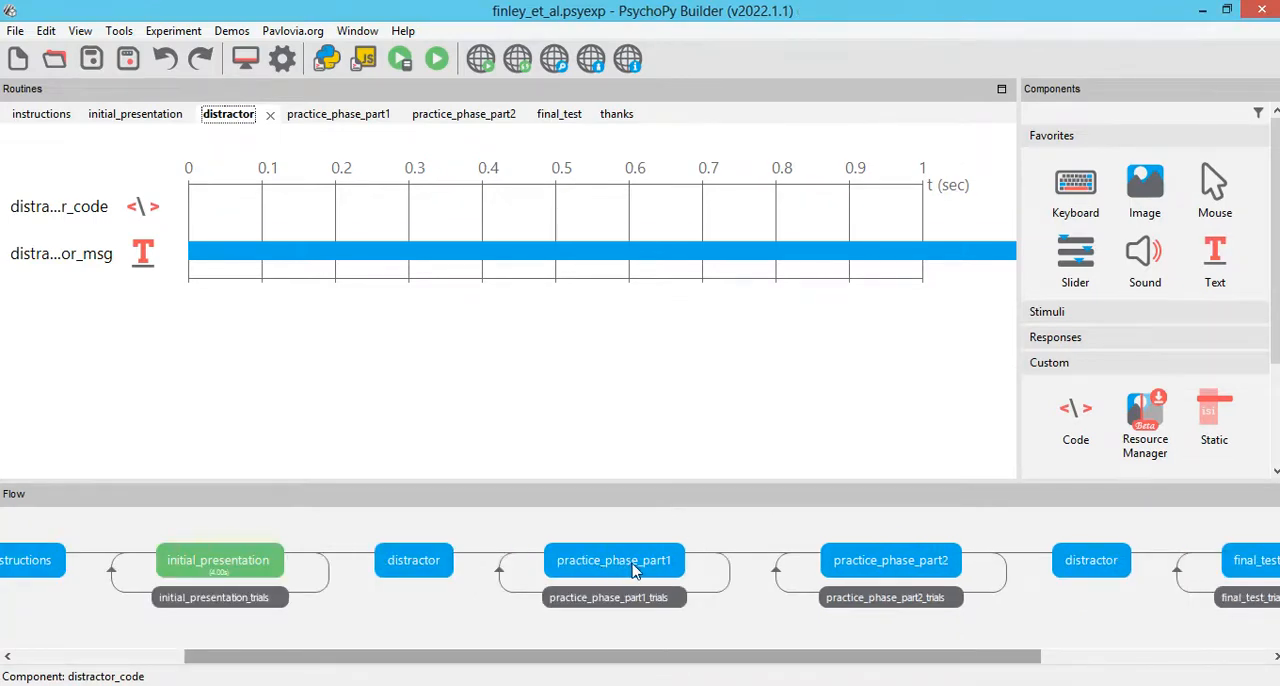
left_click(632, 568)
left_click(910, 565)
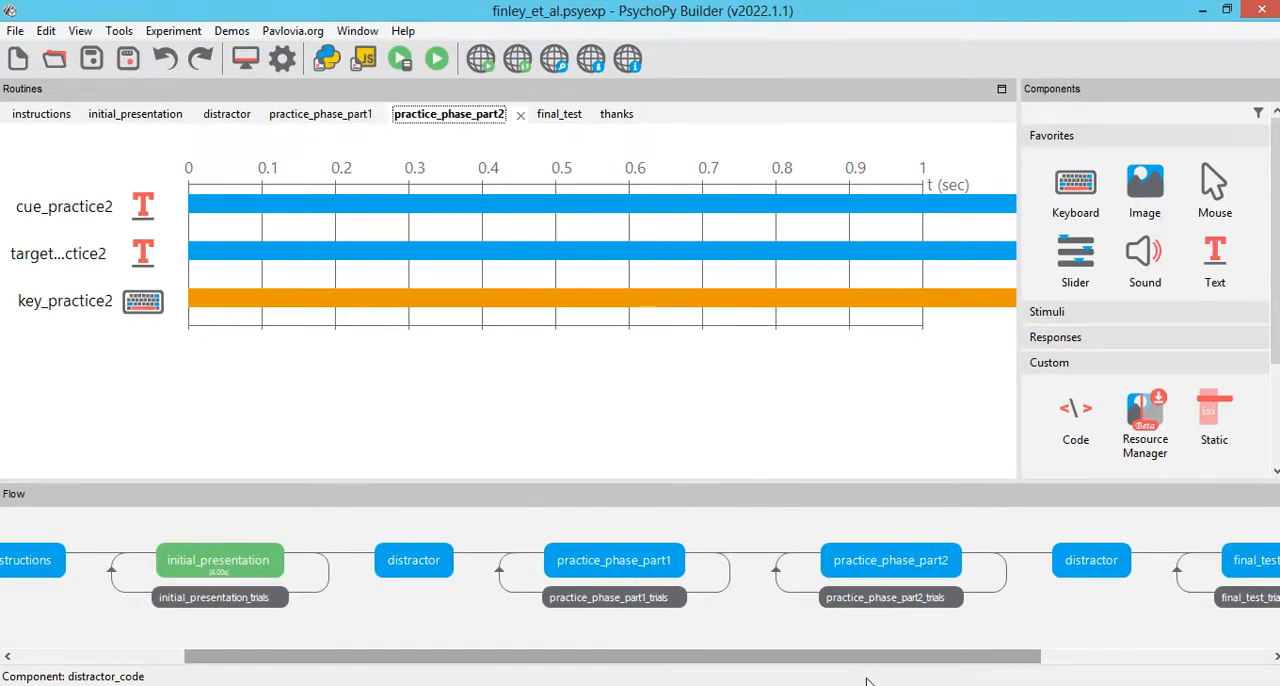
left_click_drag(865, 663, 990, 630)
left_click(902, 567)
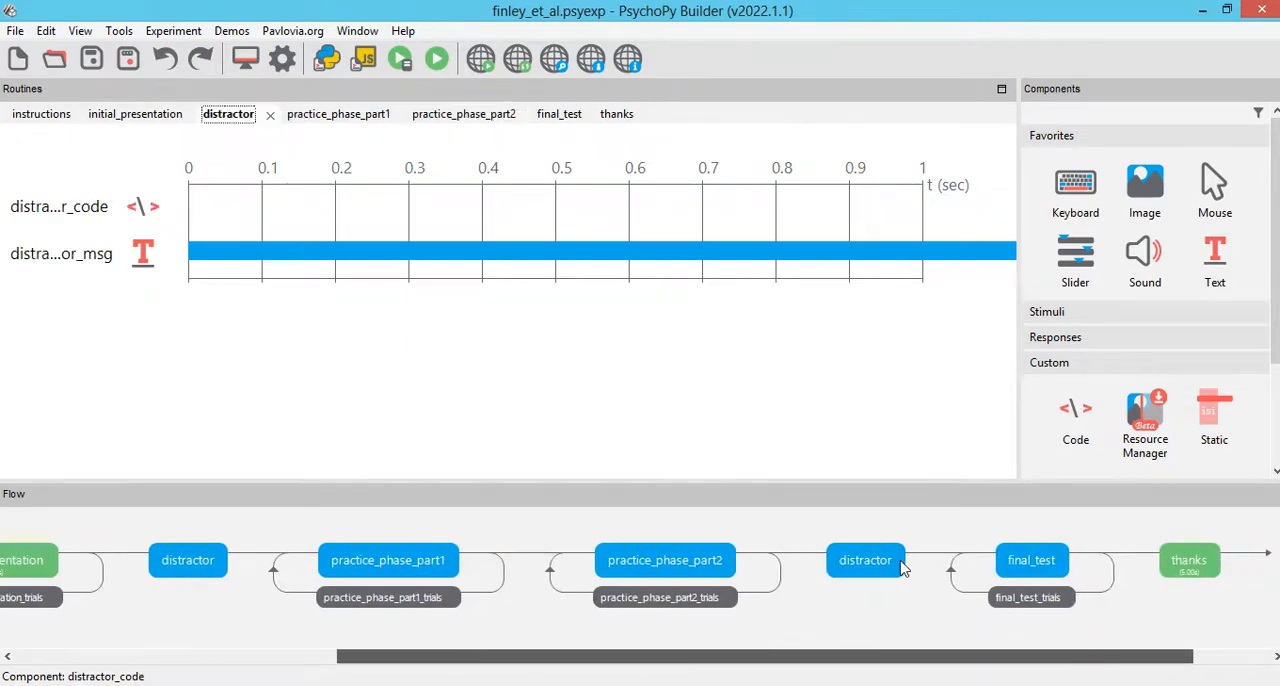
left_click(1051, 563)
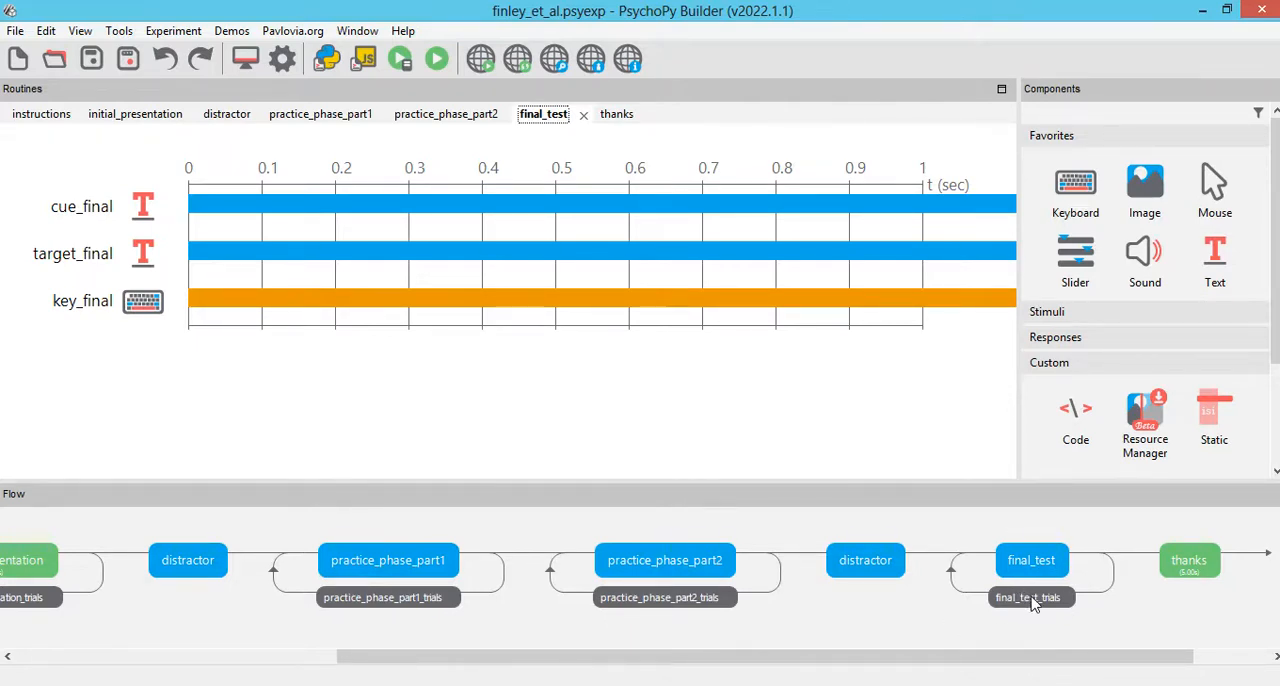
left_click(1182, 568)
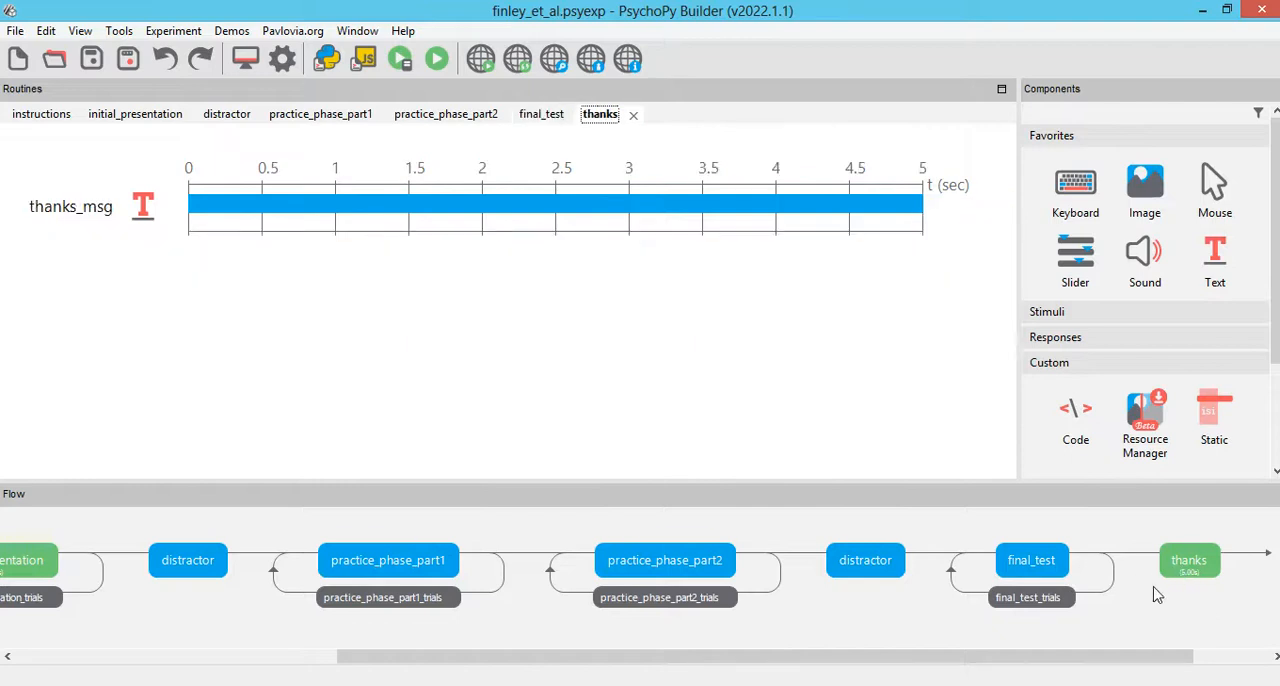
Step: Show the initial_presentation routine, and highlight the Portuguese–Inupiaq pairs in B2:C13 of the word_pairs workbook in Excel
left_click_drag(1148, 668, 608, 668)
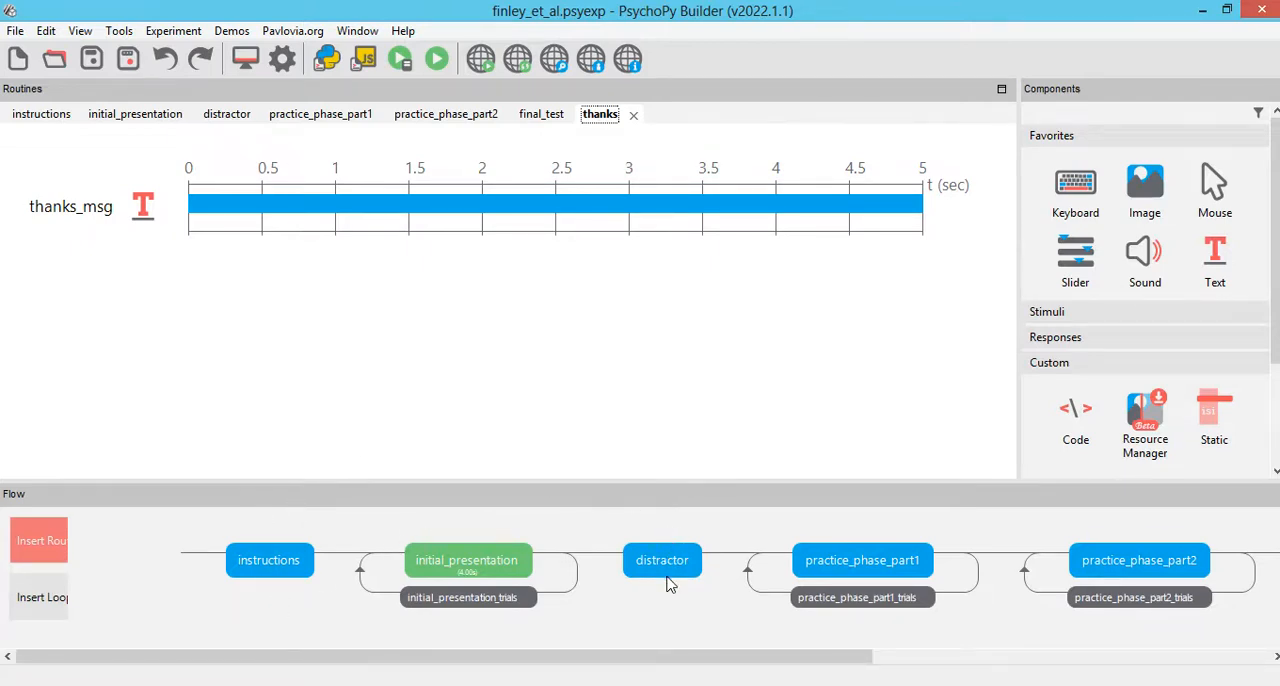
left_click(455, 565)
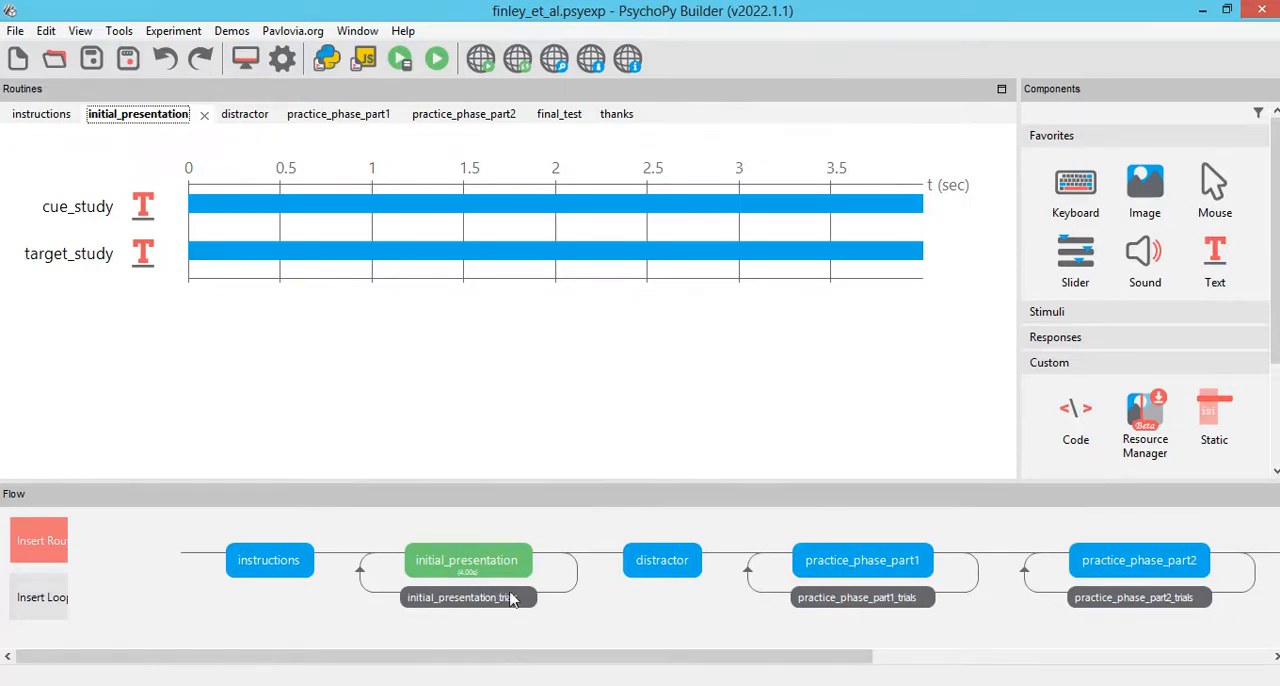
left_click(448, 685)
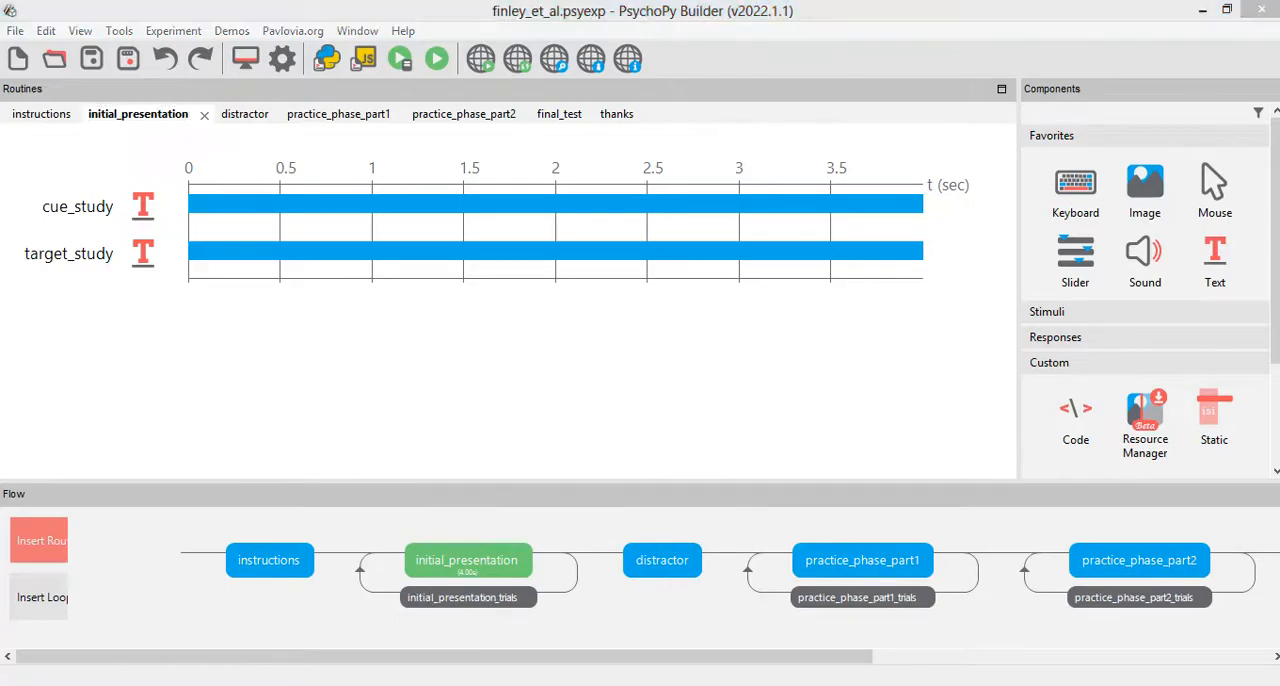
left_click_drag(337, 246, 478, 608)
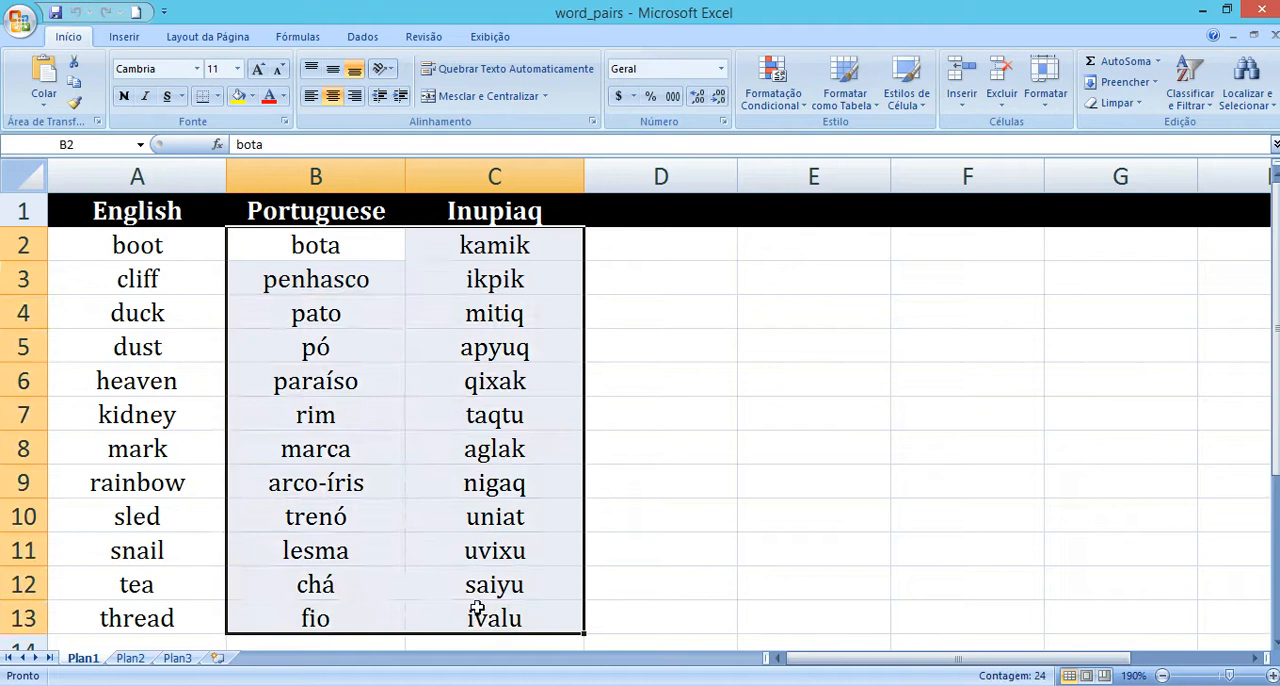
left_click_drag(363, 240, 475, 602)
Step: Switch to the roteiro document in Word and highlight "Aleatorização fixa" in the Aula 032 line
key("alt+Tab")
scroll(225, 517, "down", 1)
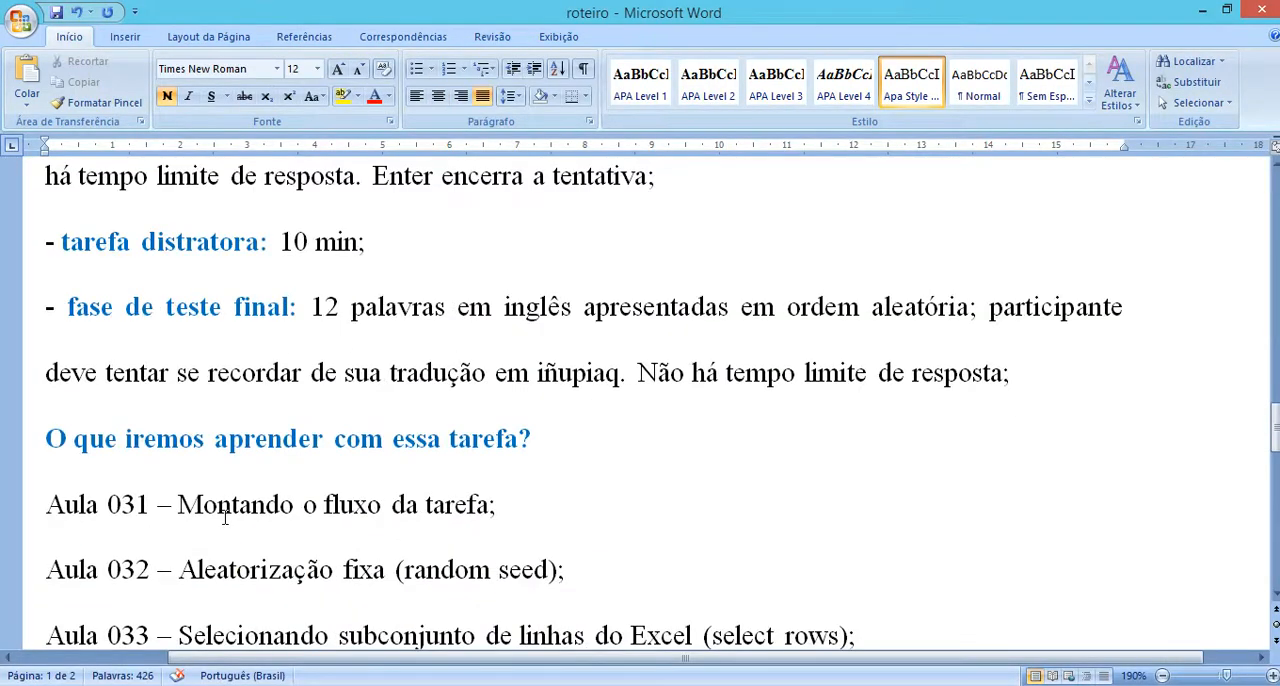
left_click_drag(180, 568, 383, 588)
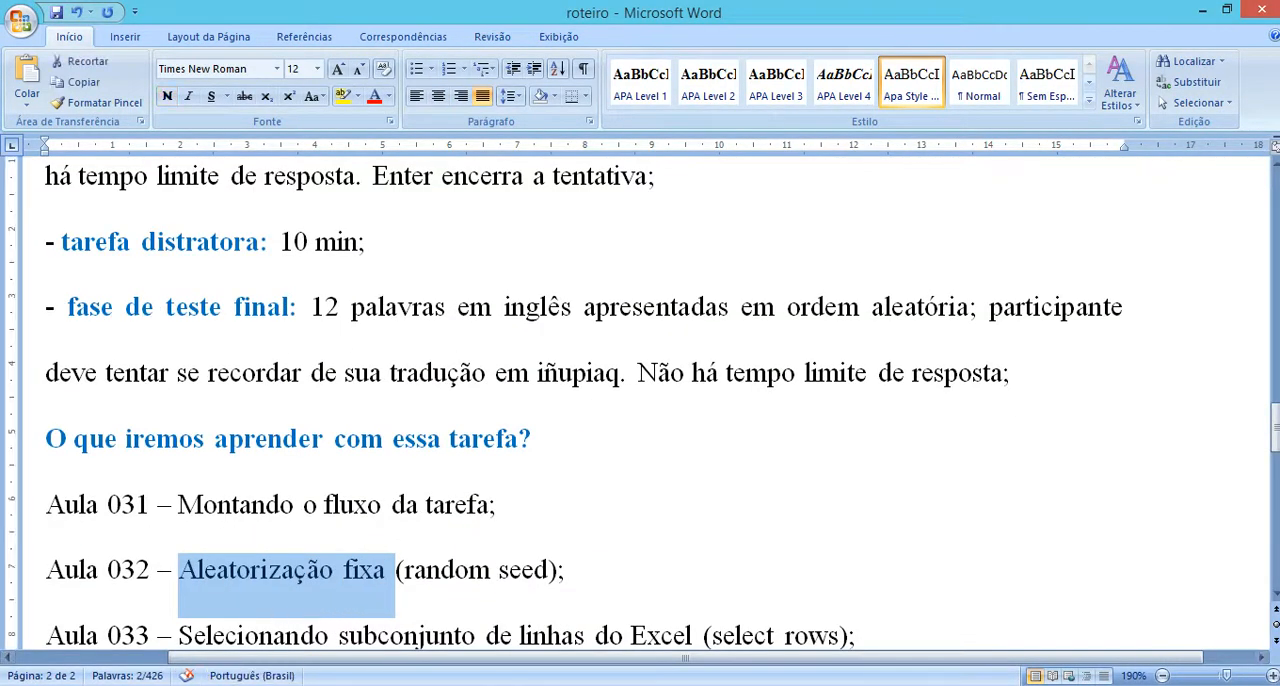
Step: Return to PsychoPy Builder by way of the word_pairs workbook and check the practice_phase_part1_trials loop settings without changing them
key("alt+Tab")
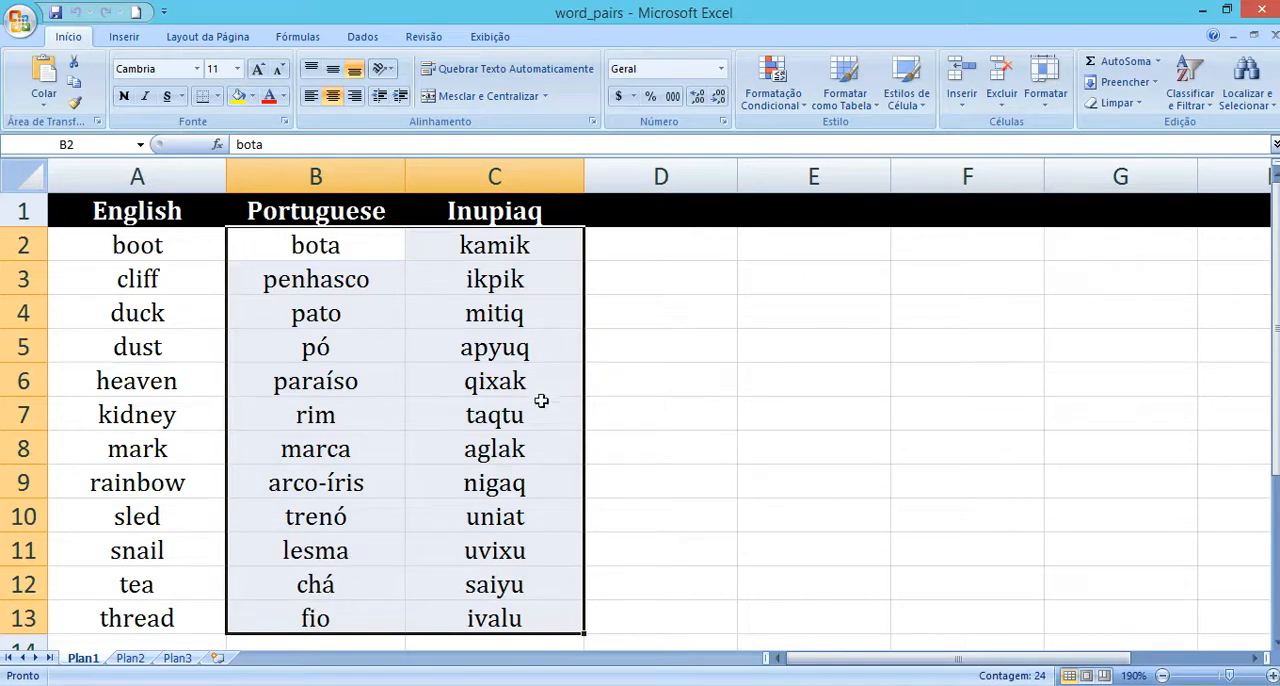
left_click(568, 685)
left_click(731, 613)
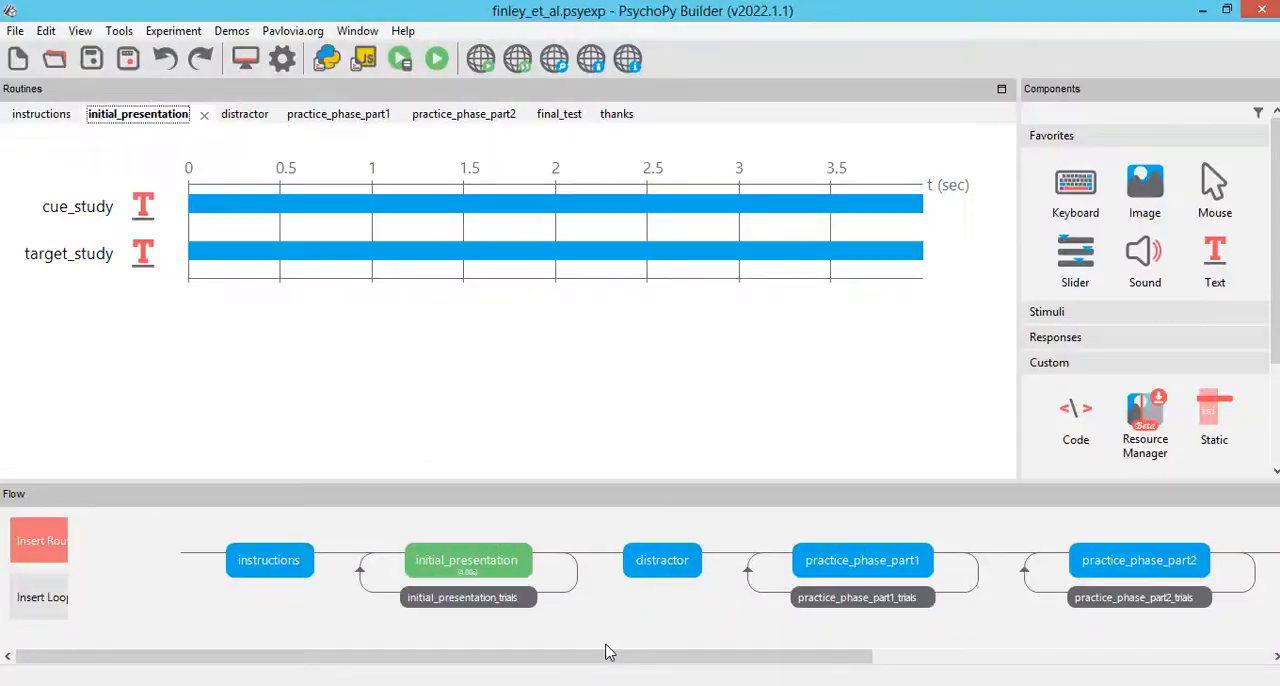
left_click_drag(626, 660, 812, 660)
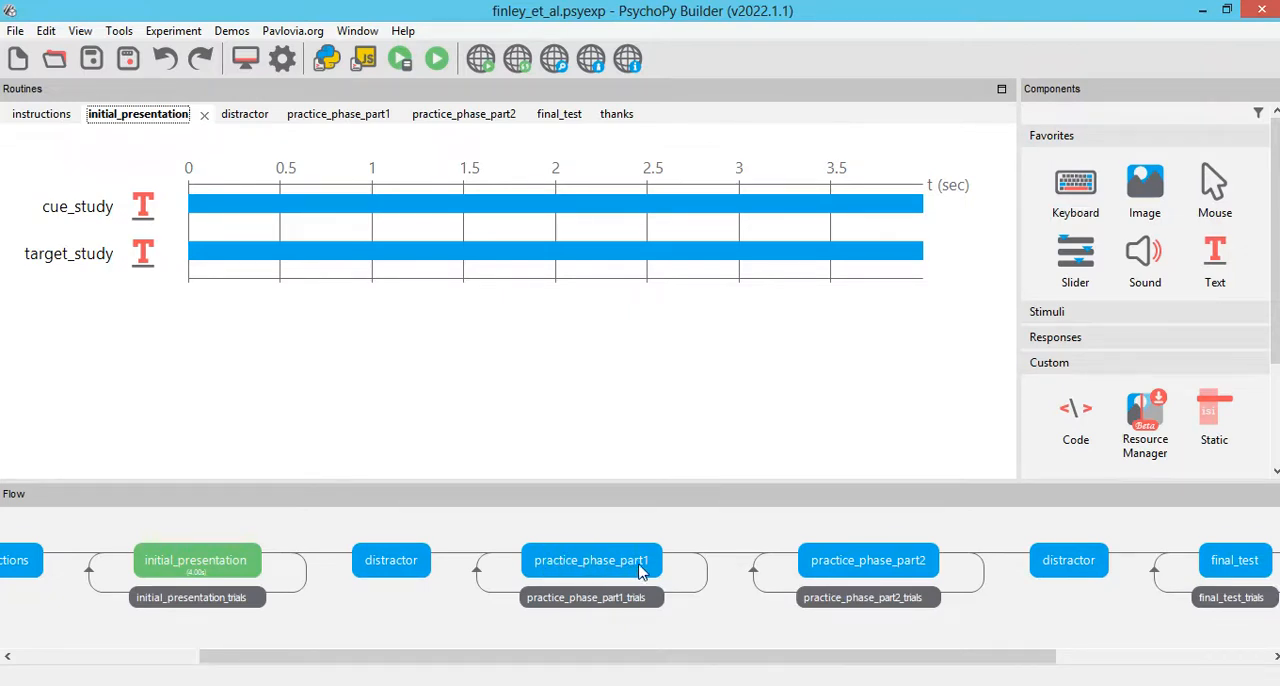
left_click(622, 604)
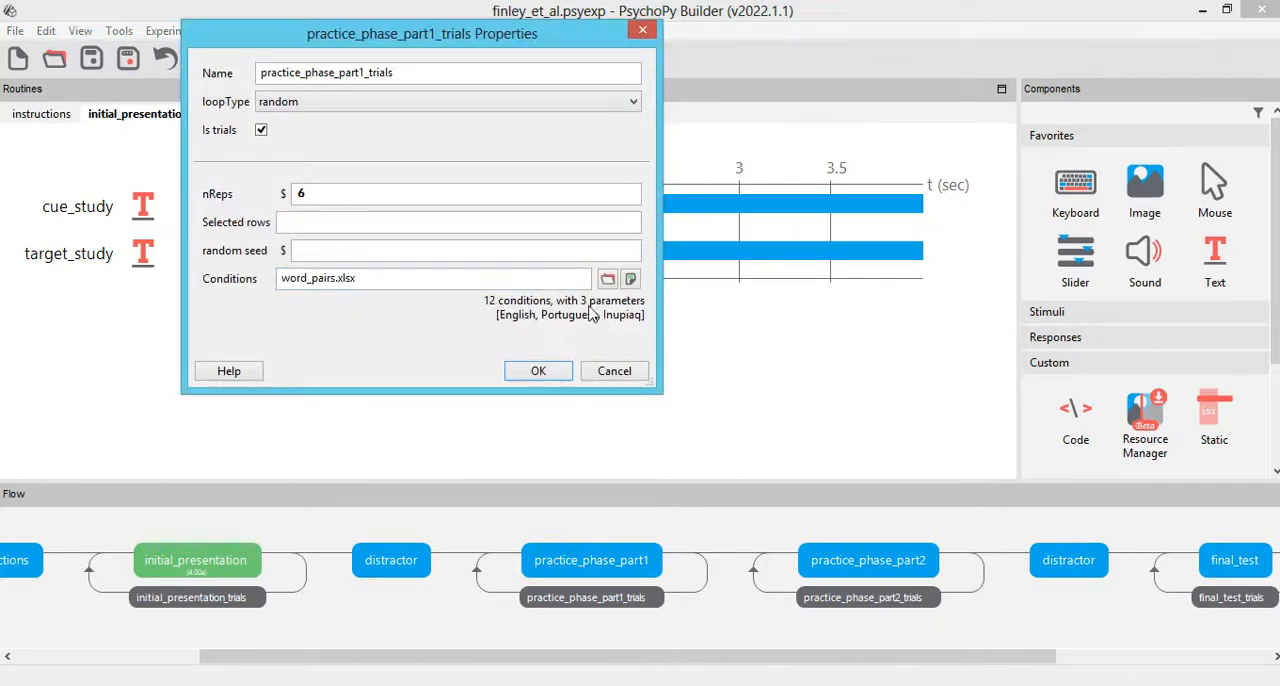
left_click(612, 371)
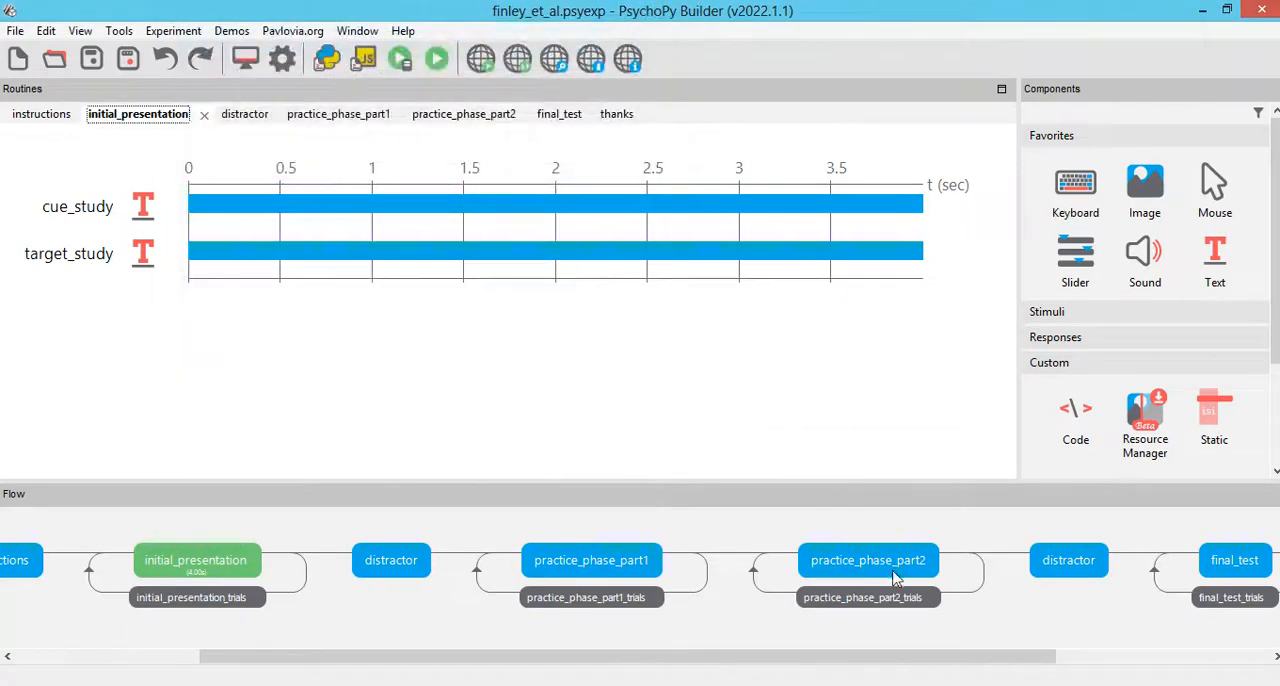
Step: In the word_pairs workbook in Excel, select the Portuguese–Inupiaq pairs in rows 3, 5, 8, 10, 12 and 13 together
left_click(585, 597)
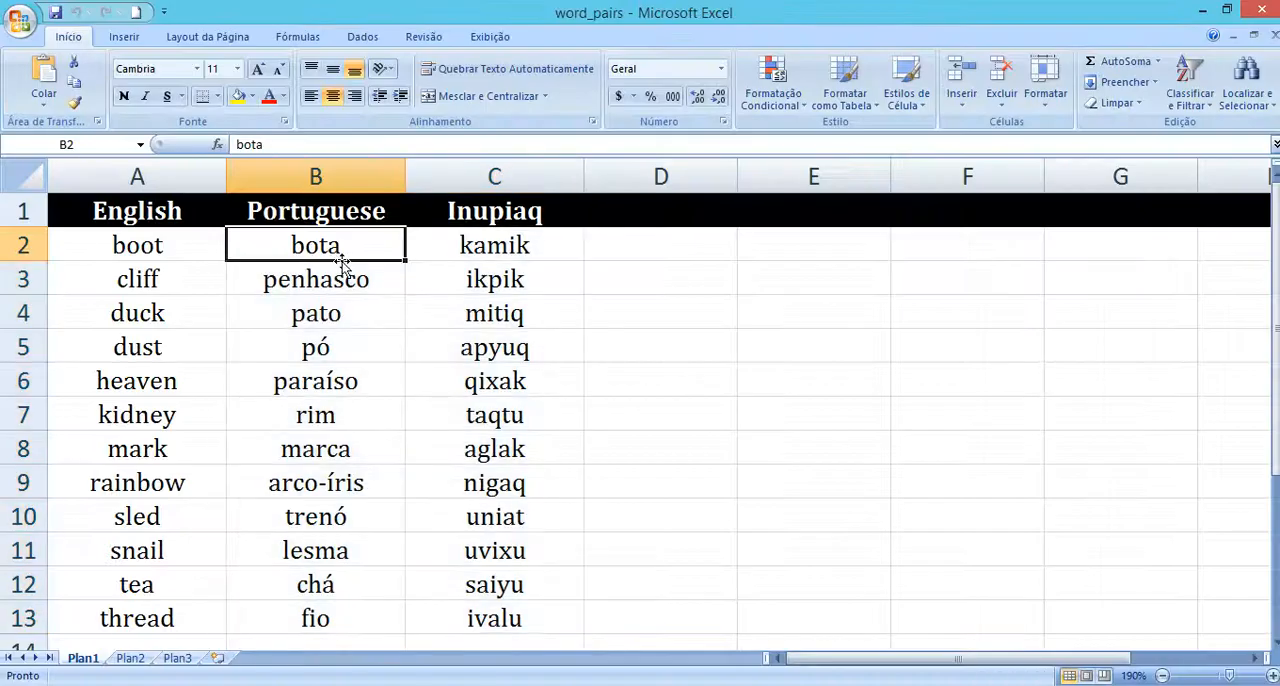
left_click_drag(343, 281, 478, 288)
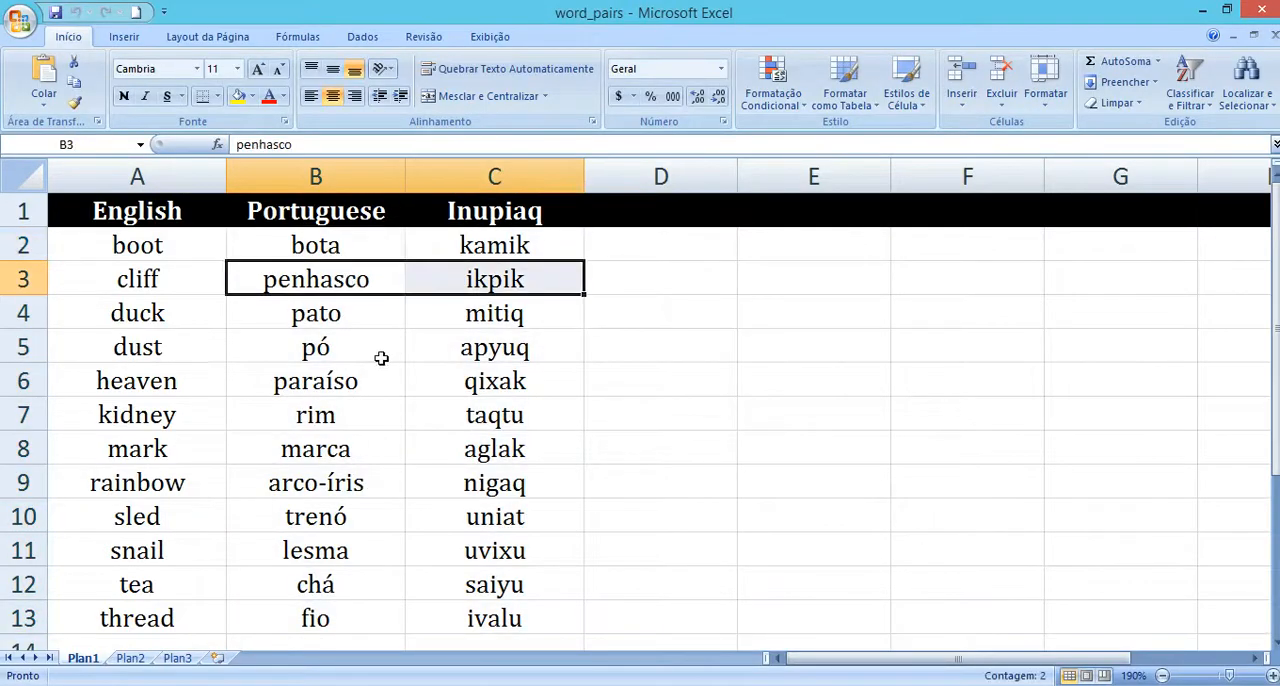
left_click_drag(380, 357, 467, 352)
left_click_drag(330, 455, 480, 449)
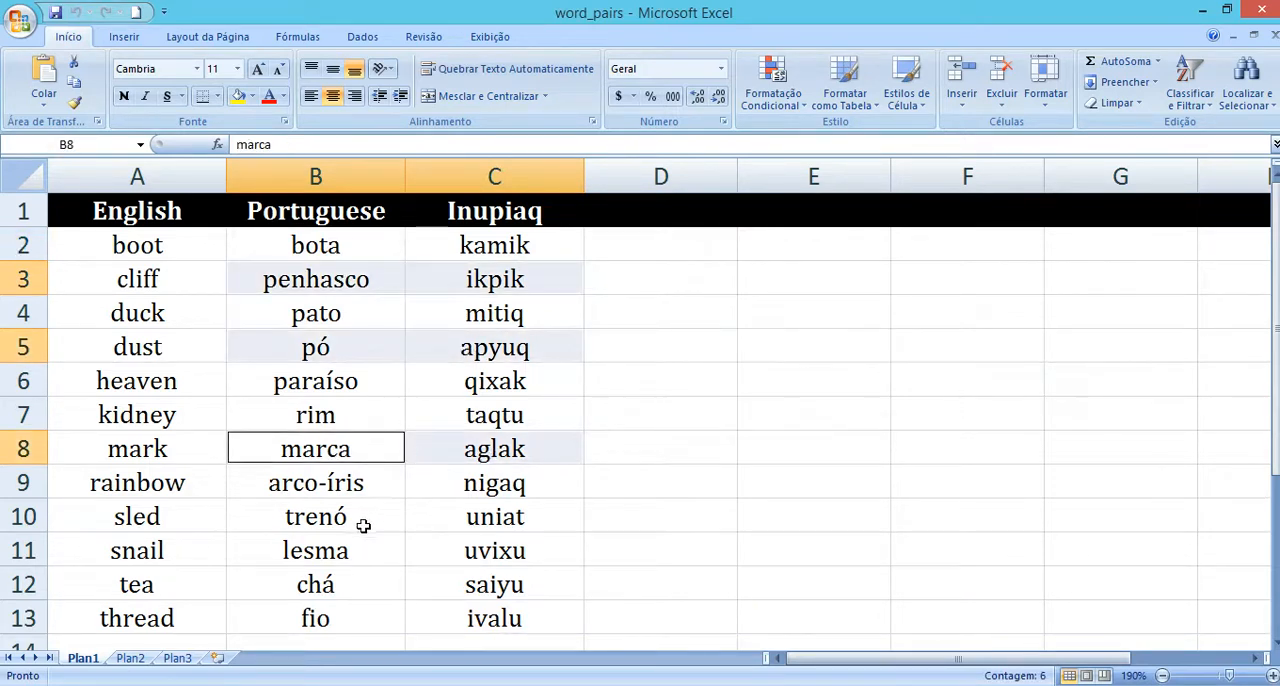
left_click_drag(366, 522, 468, 528)
left_click_drag(344, 584, 457, 585)
left_click_drag(391, 617, 432, 620)
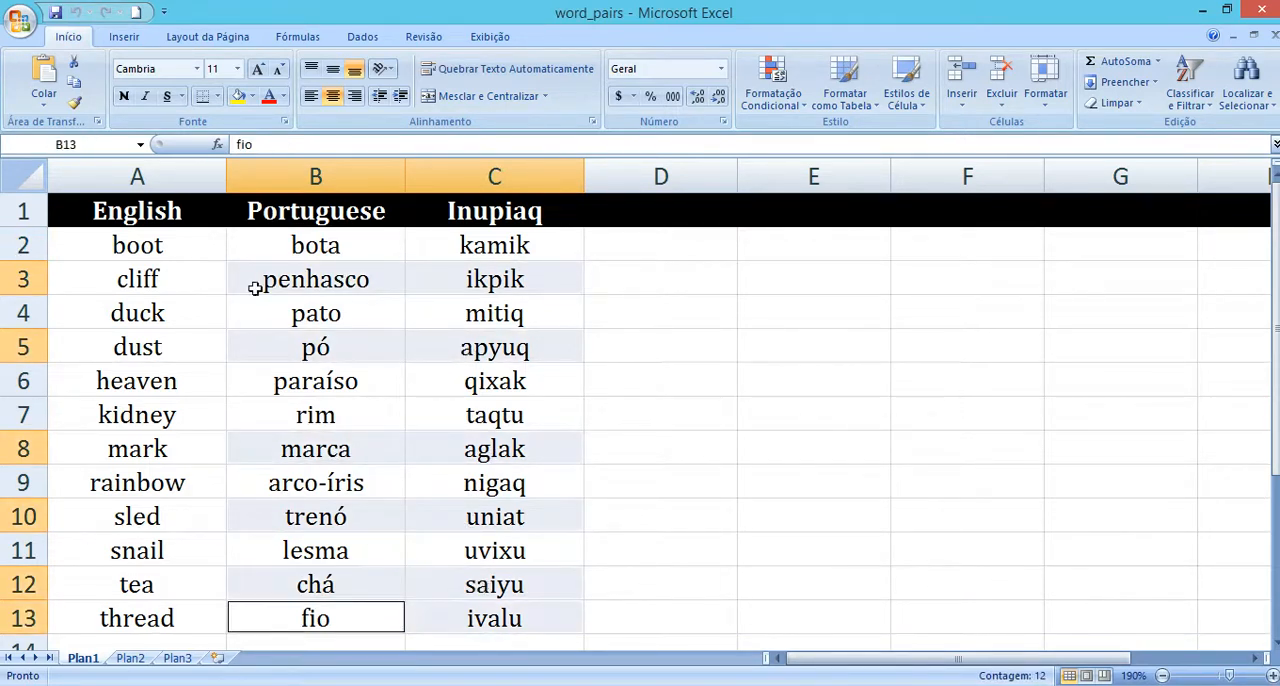
Step: Fill the selected word pairs in the word_pairs workbook with light red, and glance at the practice phase flow in PsychoPy Builder
left_click(253, 97)
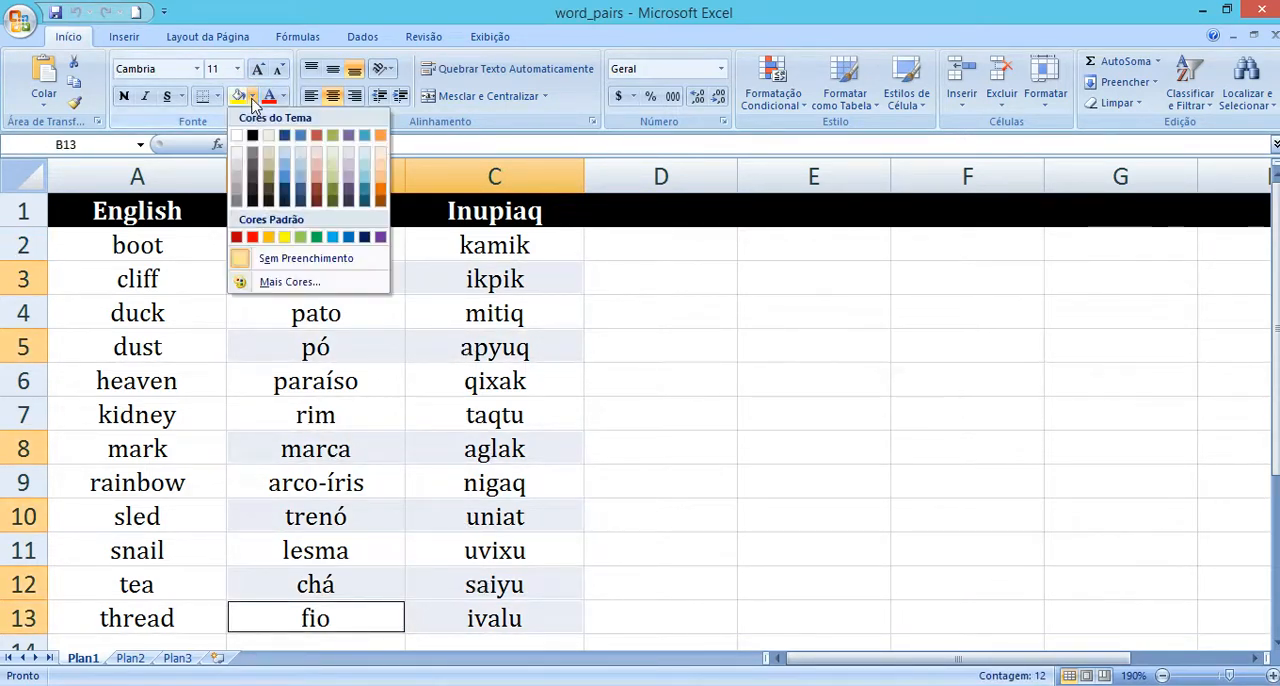
left_click(316, 164)
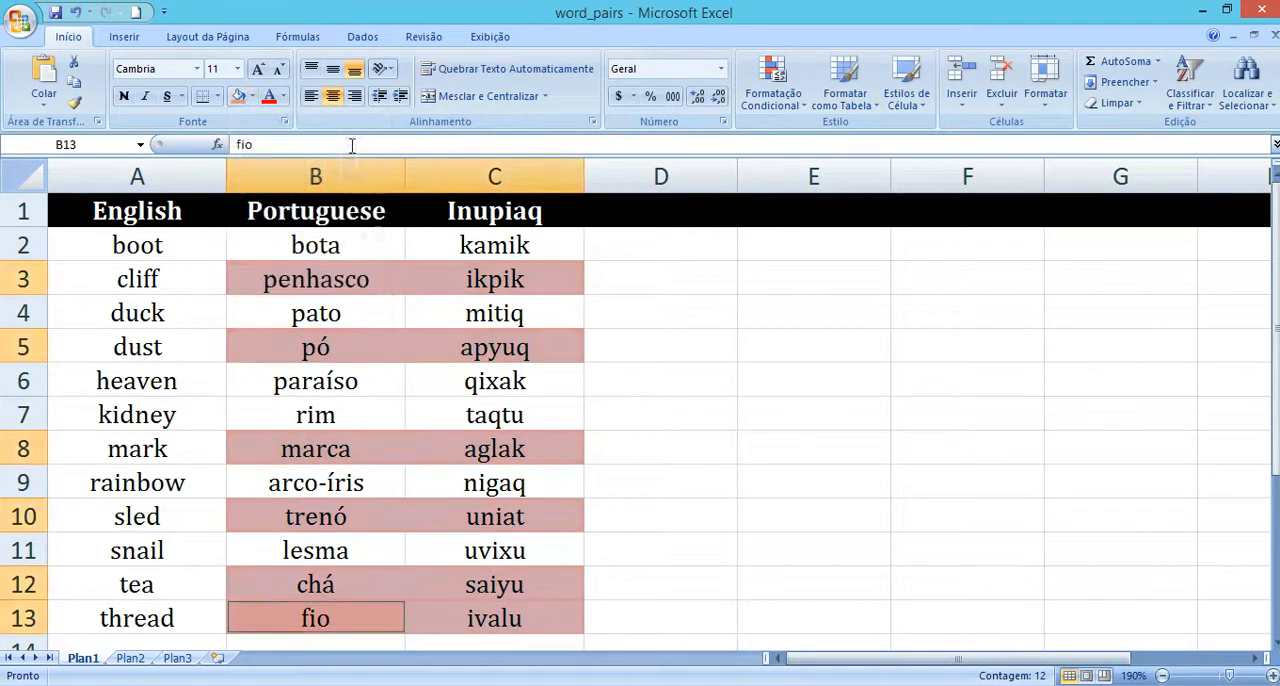
left_click(339, 291)
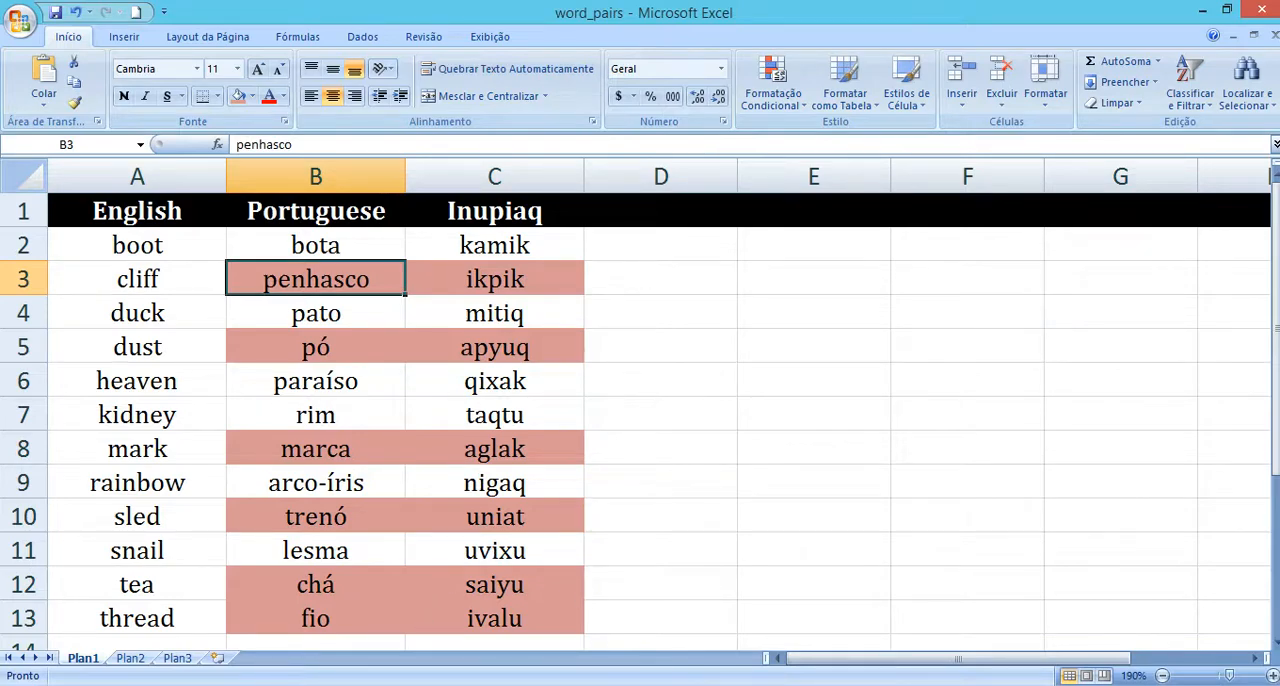
left_click(826, 611)
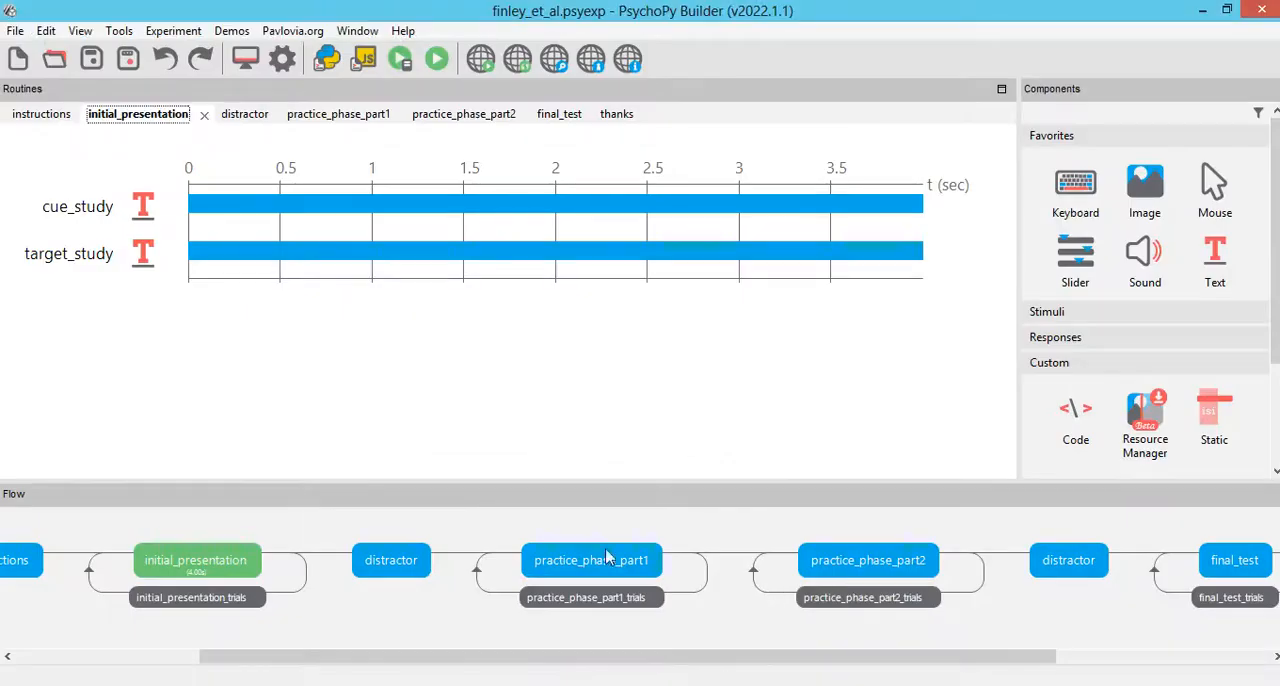
left_click(440, 684)
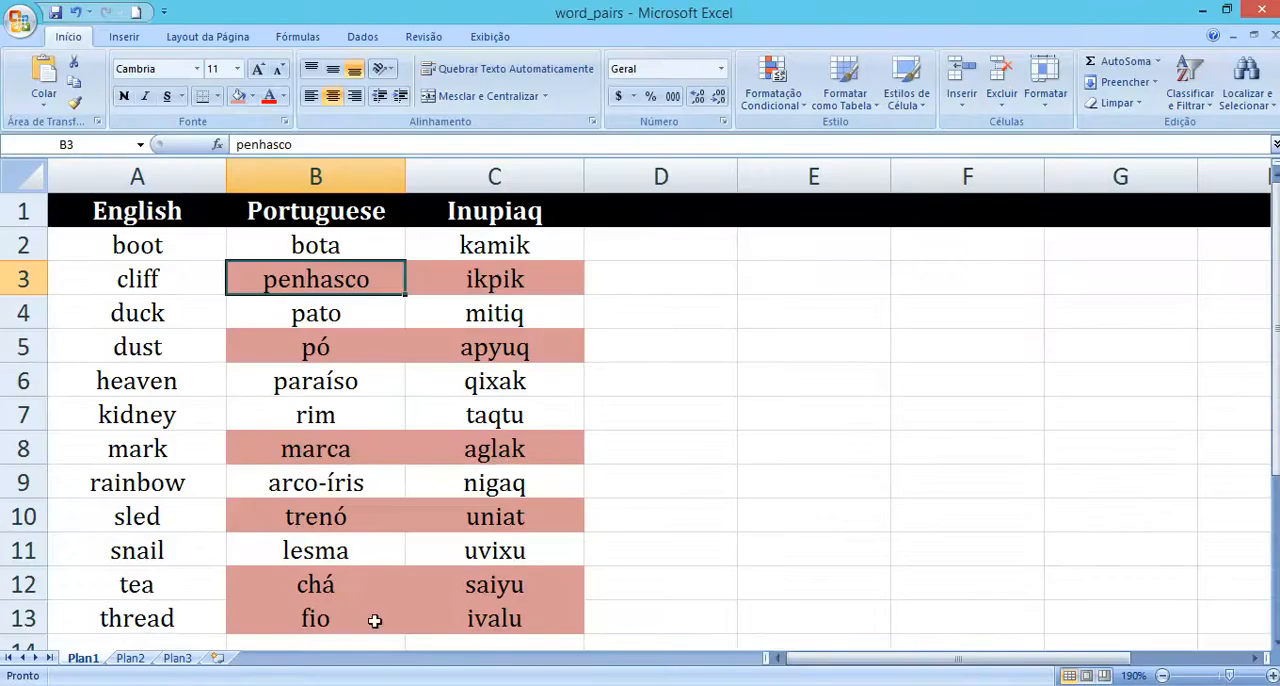
Step: Select the remaining Portuguese–Inupiaq pairs in rows 2, 4, 6, 7, 9 and 11 together and fill them with blue
left_click_drag(464, 552, 342, 556)
left_click_drag(497, 480, 351, 483)
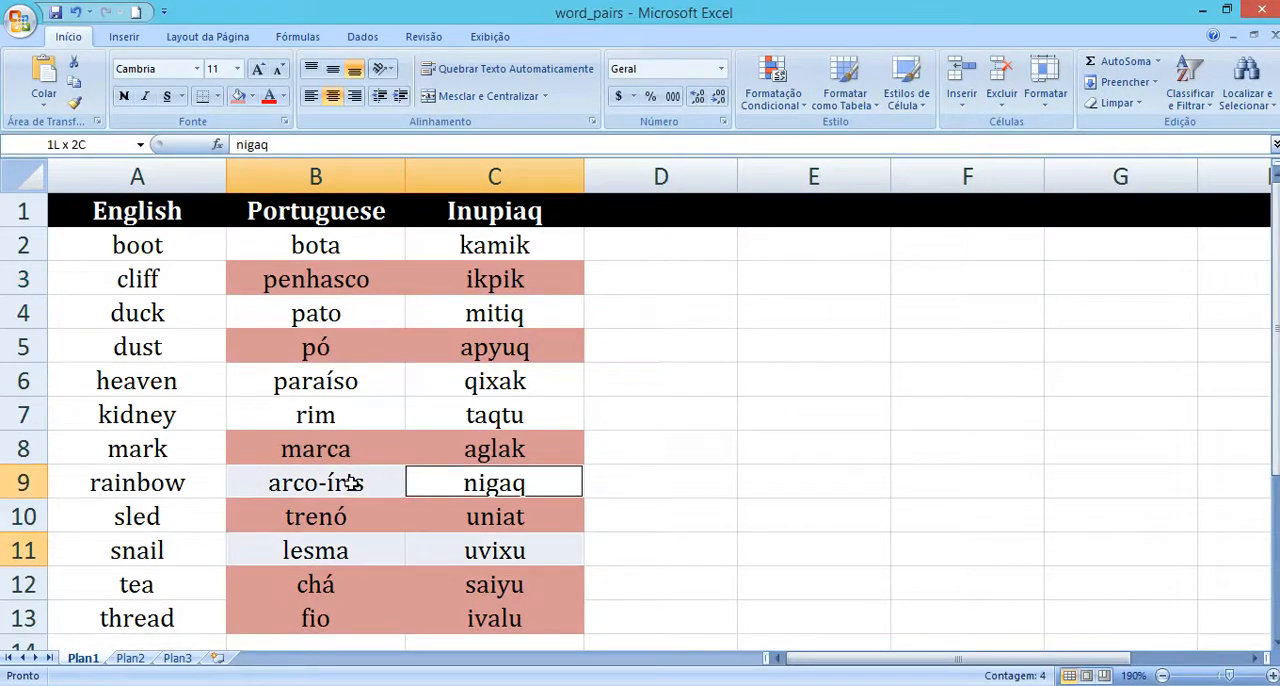
left_click_drag(455, 414, 369, 385)
left_click_drag(432, 322, 378, 318)
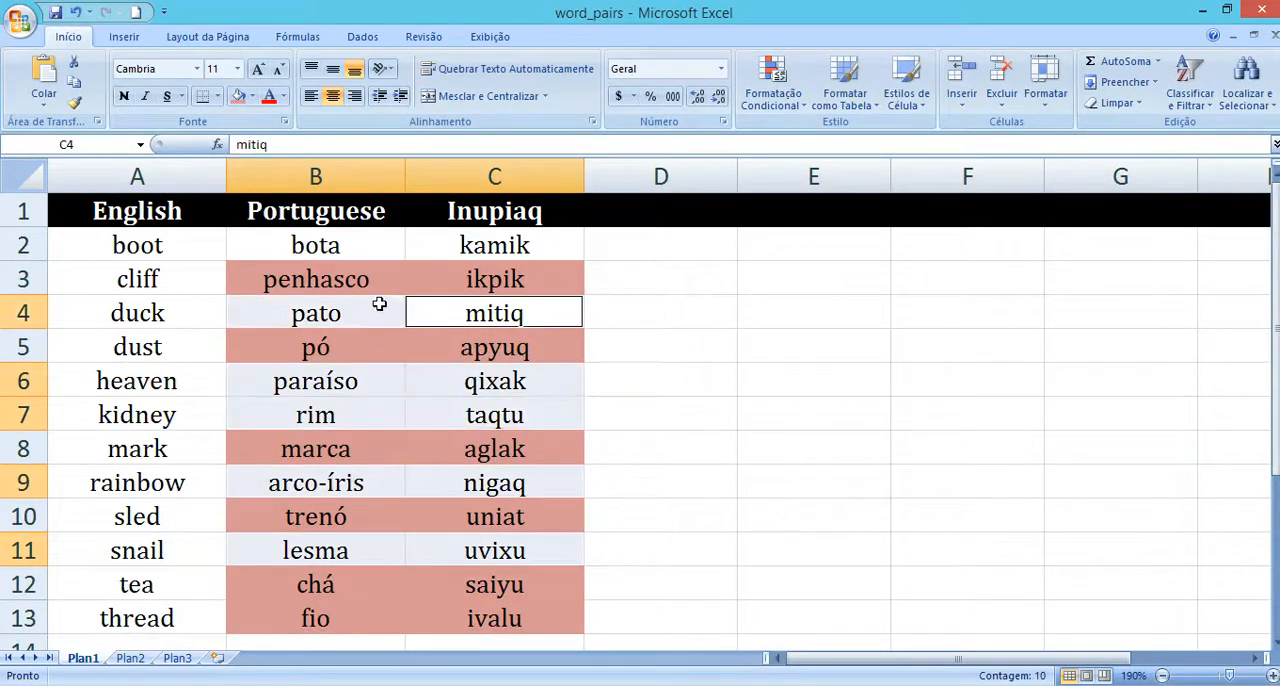
left_click_drag(428, 240, 378, 238)
left_click(252, 96)
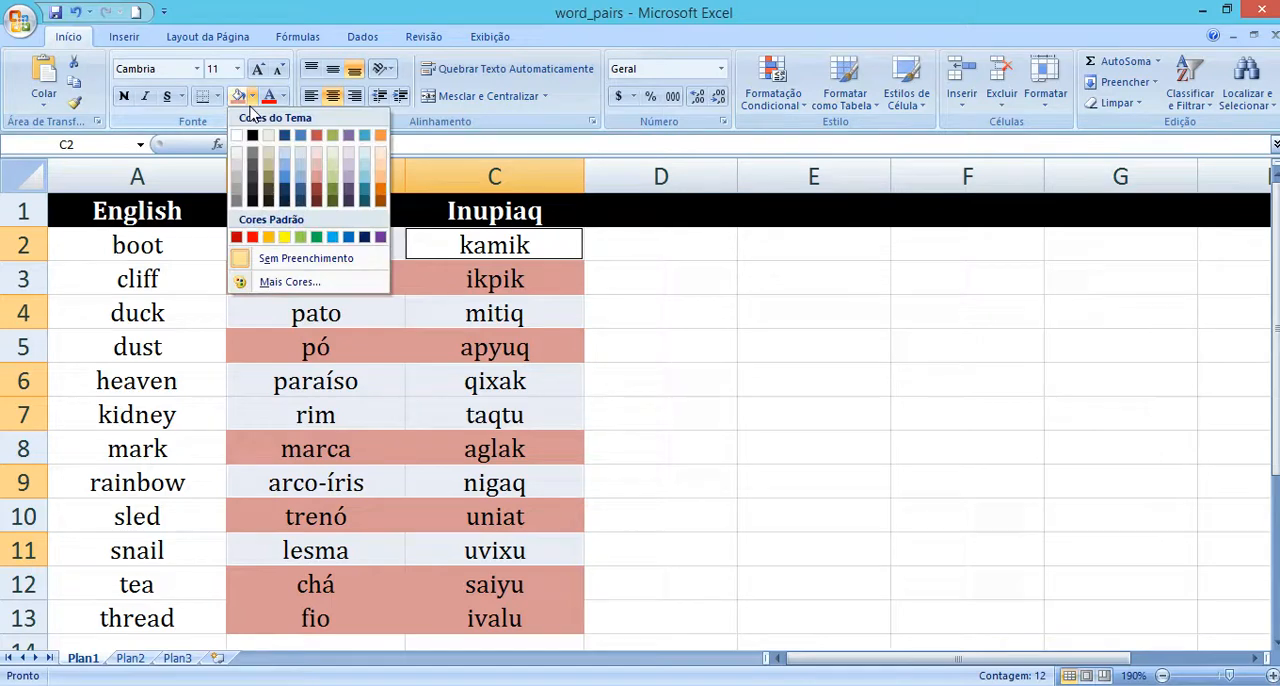
left_click(333, 245)
left_click(326, 345)
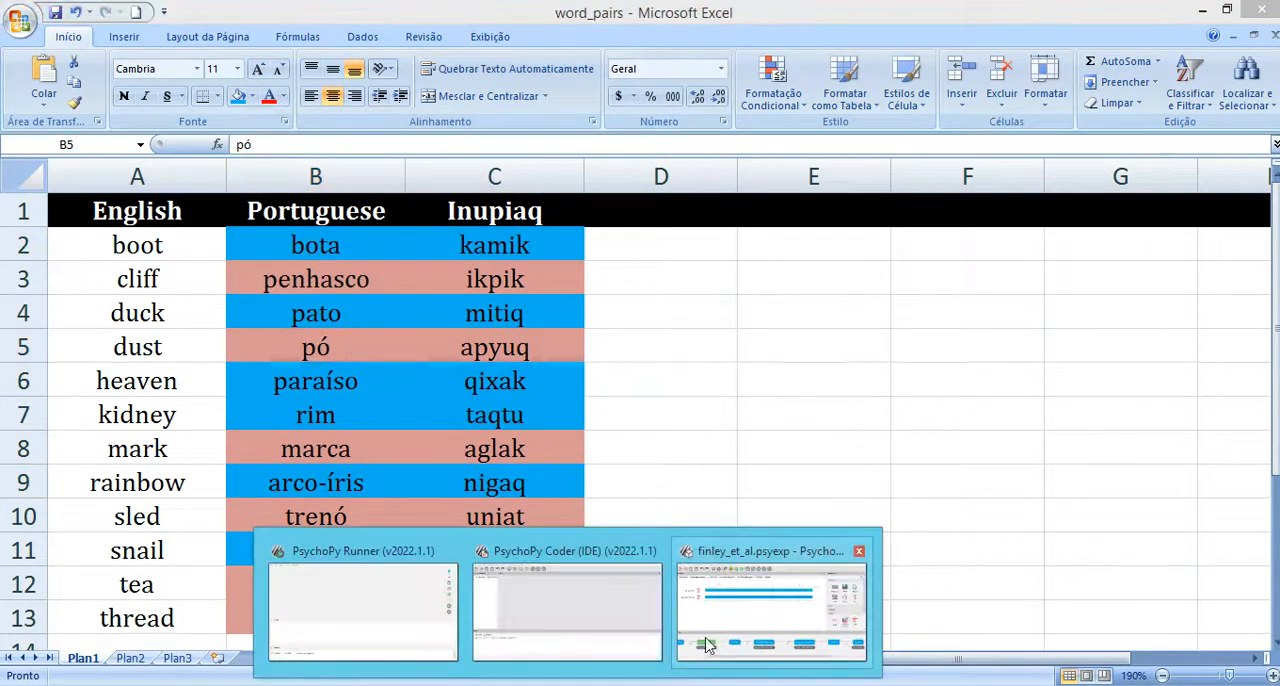
Step: Switch to PsychoPy Builder and compare the practice_phase_part1 and practice_phase_part2 routines
left_click(726, 626)
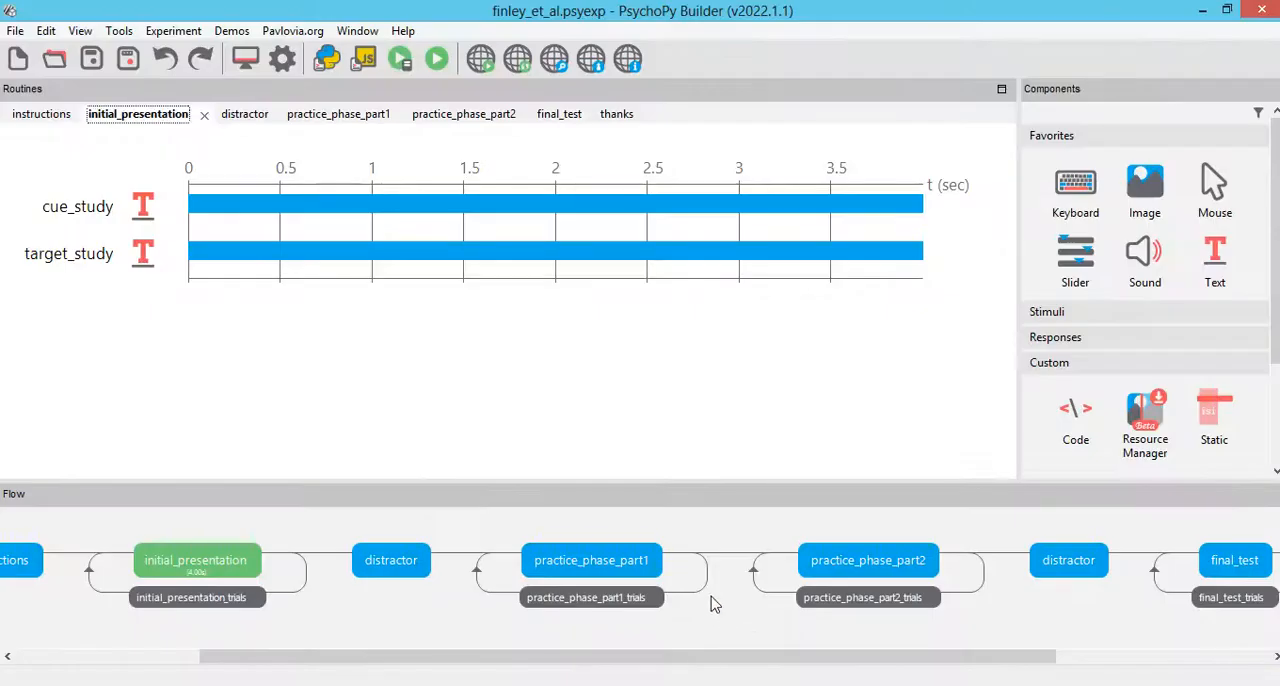
left_click(883, 566)
left_click(636, 563)
left_click(912, 566)
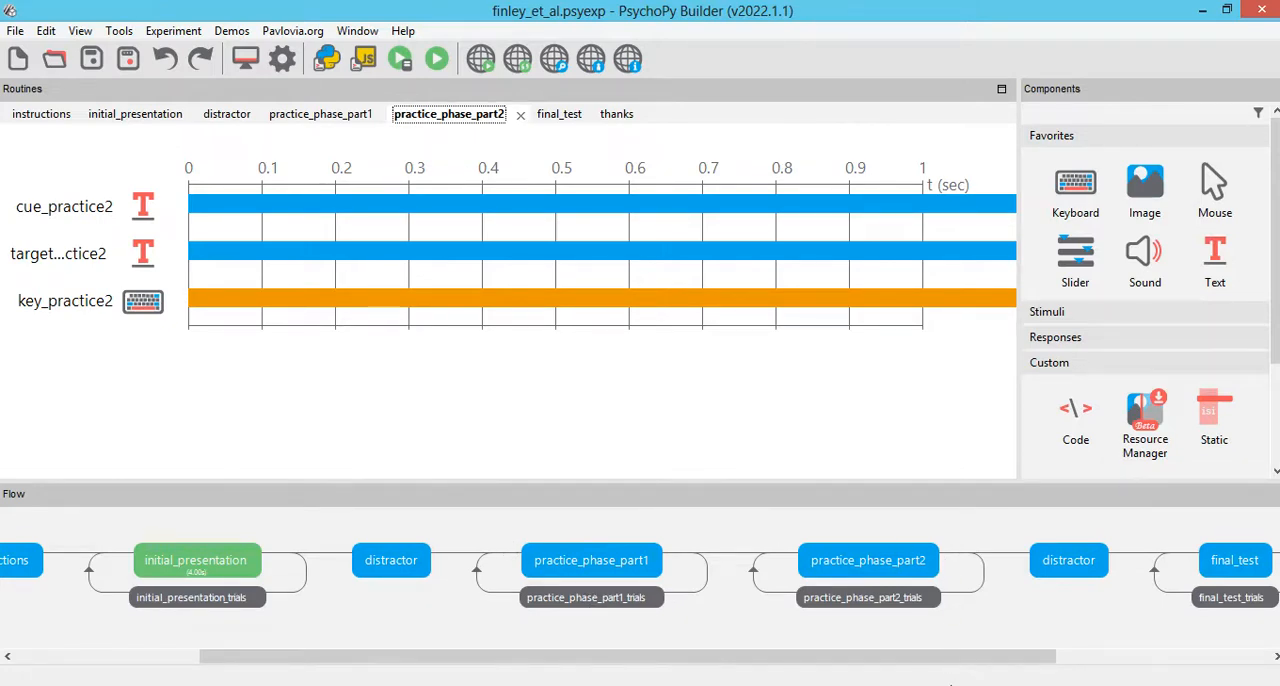
left_click_drag(951, 662, 1123, 662)
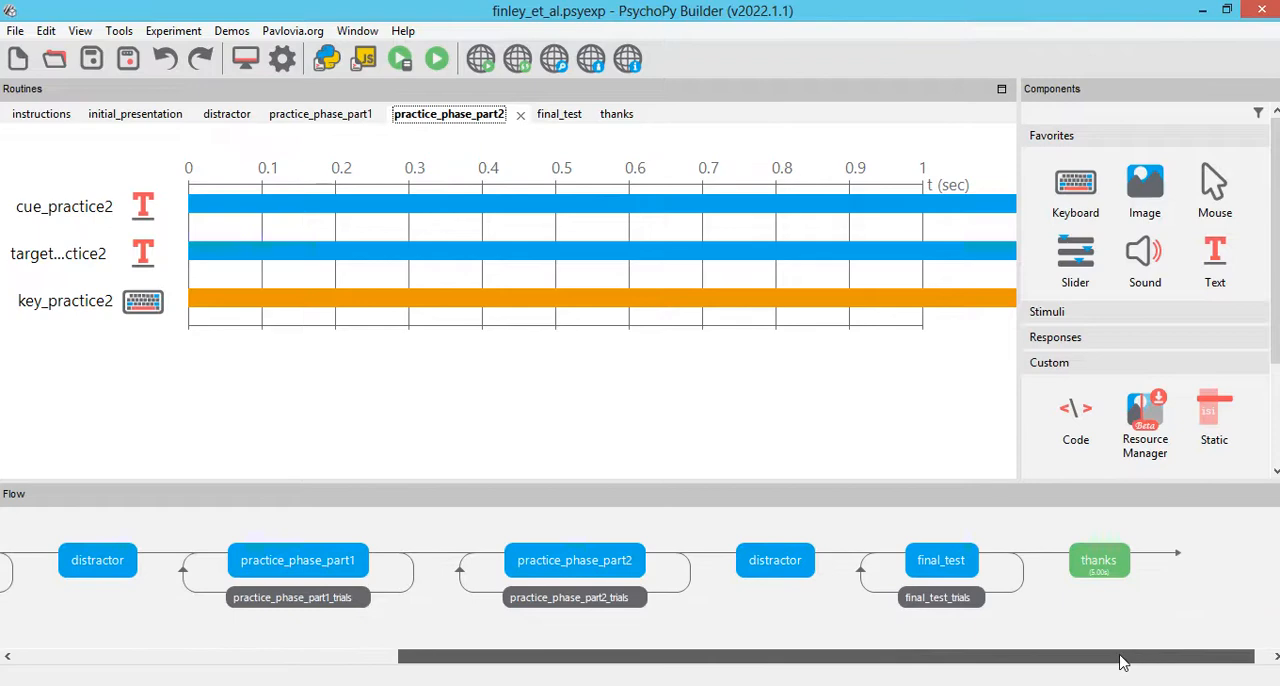
Step: Show the final_test routine and check the final_test_trials loop settings without changing them
left_click(933, 569)
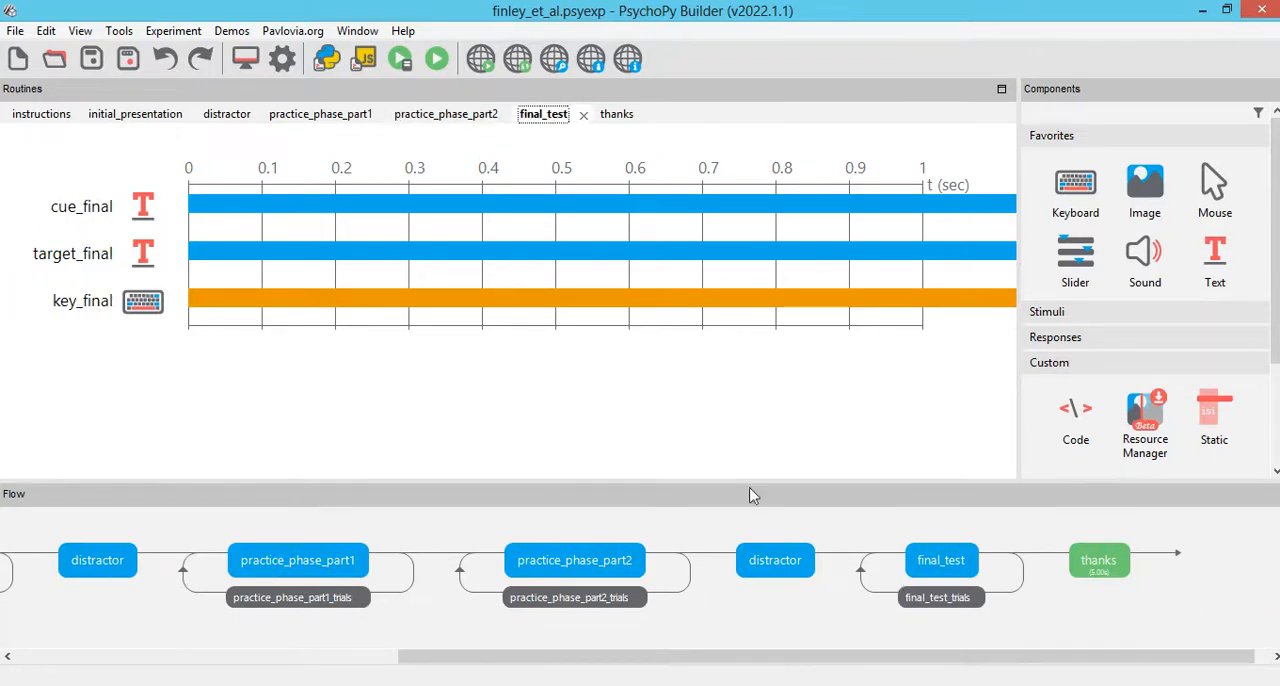
left_click(937, 597)
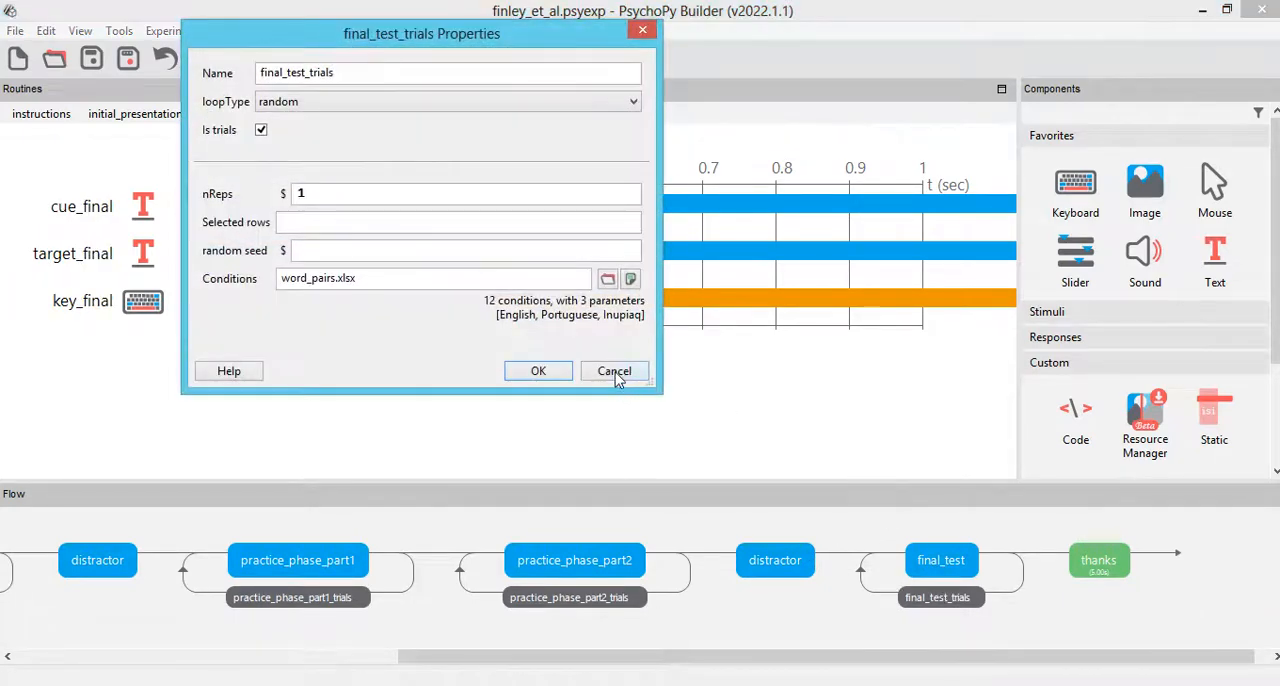
left_click(615, 372)
Step: Revisit the practice_phase_part1, practice_phase_part2 and final_test routines, and save the experiment
left_click(280, 560)
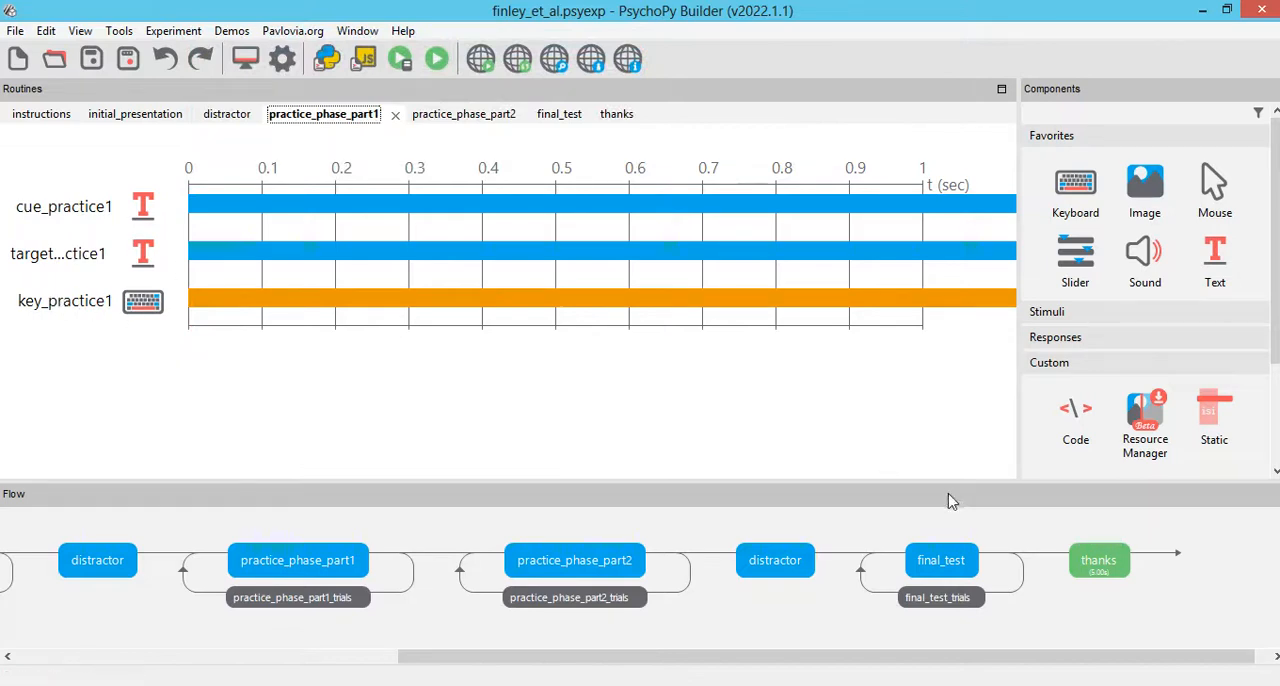
left_click(572, 568)
left_click(943, 572)
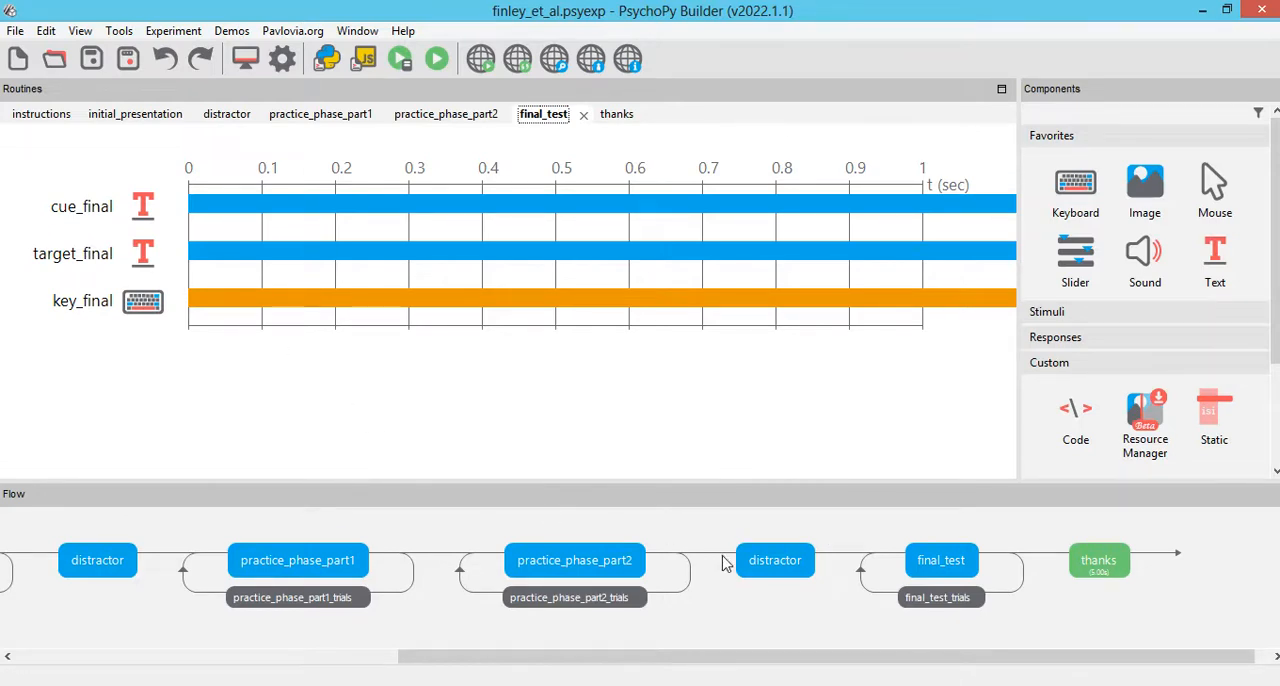
left_click_drag(649, 656, 87, 333)
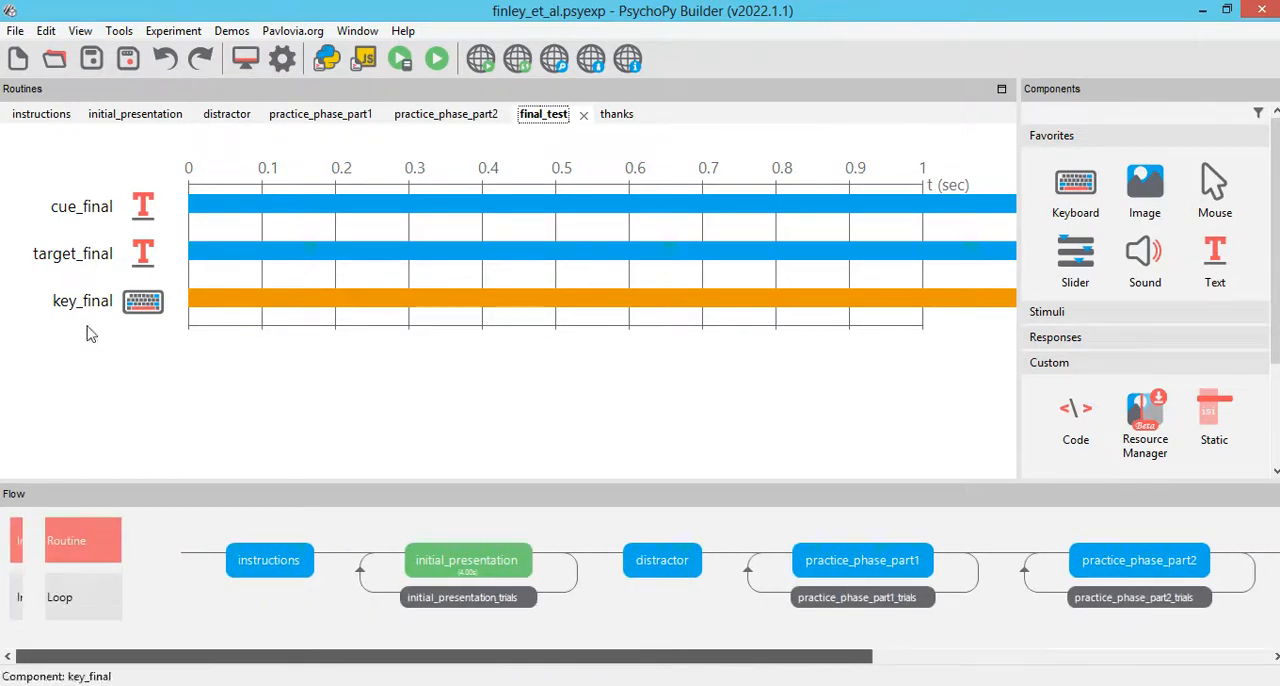
left_click(89, 60)
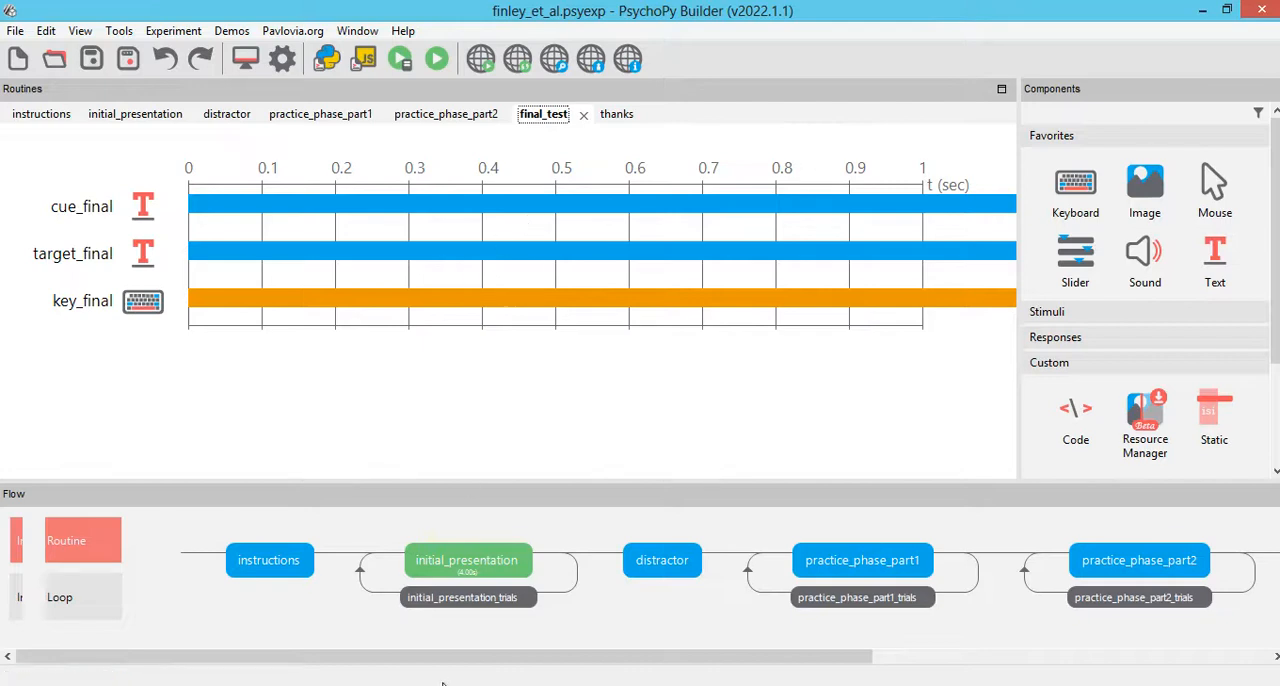
Step: Review the experiment flow from start to end and show the instructions routine
left_click_drag(406, 660, 466, 646)
left_click_drag(831, 664, 343, 634)
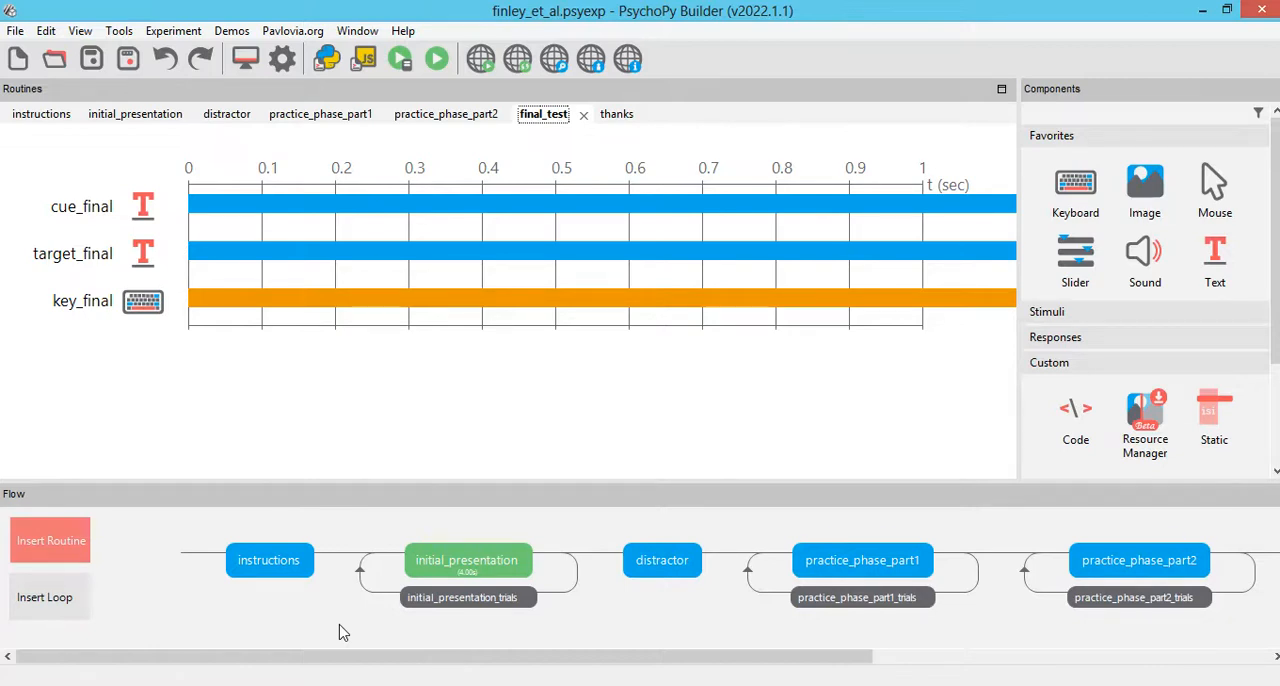
left_click(287, 571)
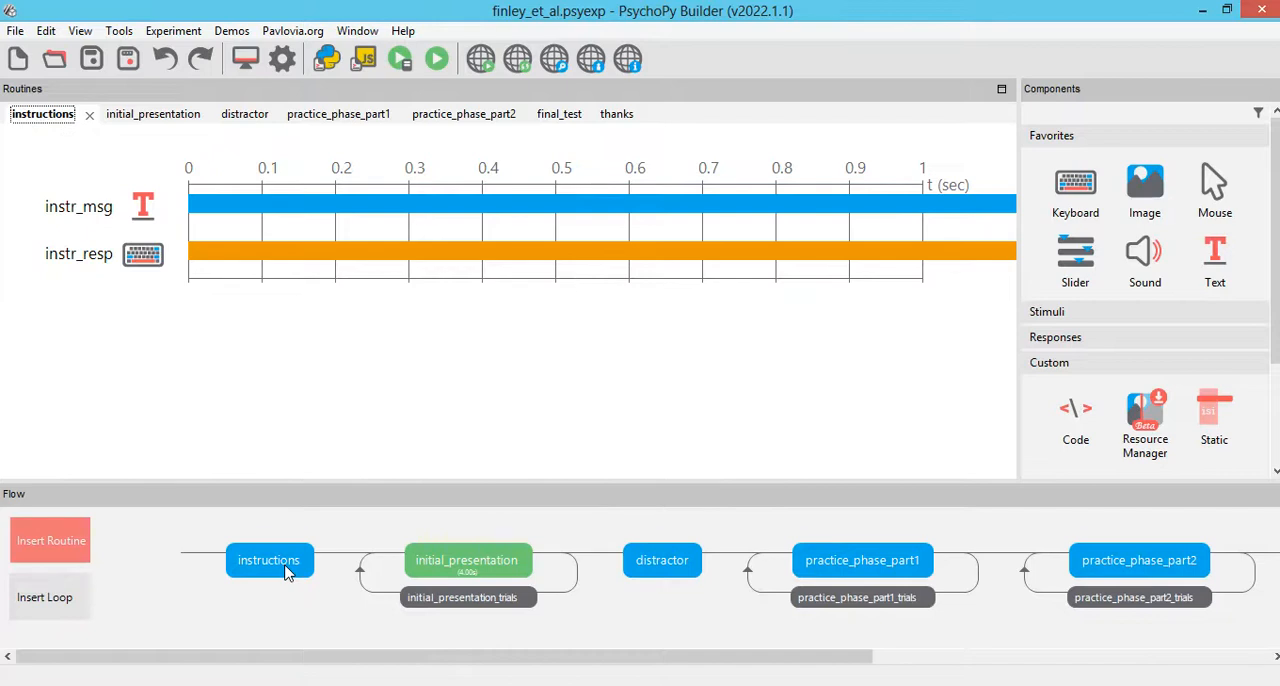
left_click_drag(757, 662, 457, 668)
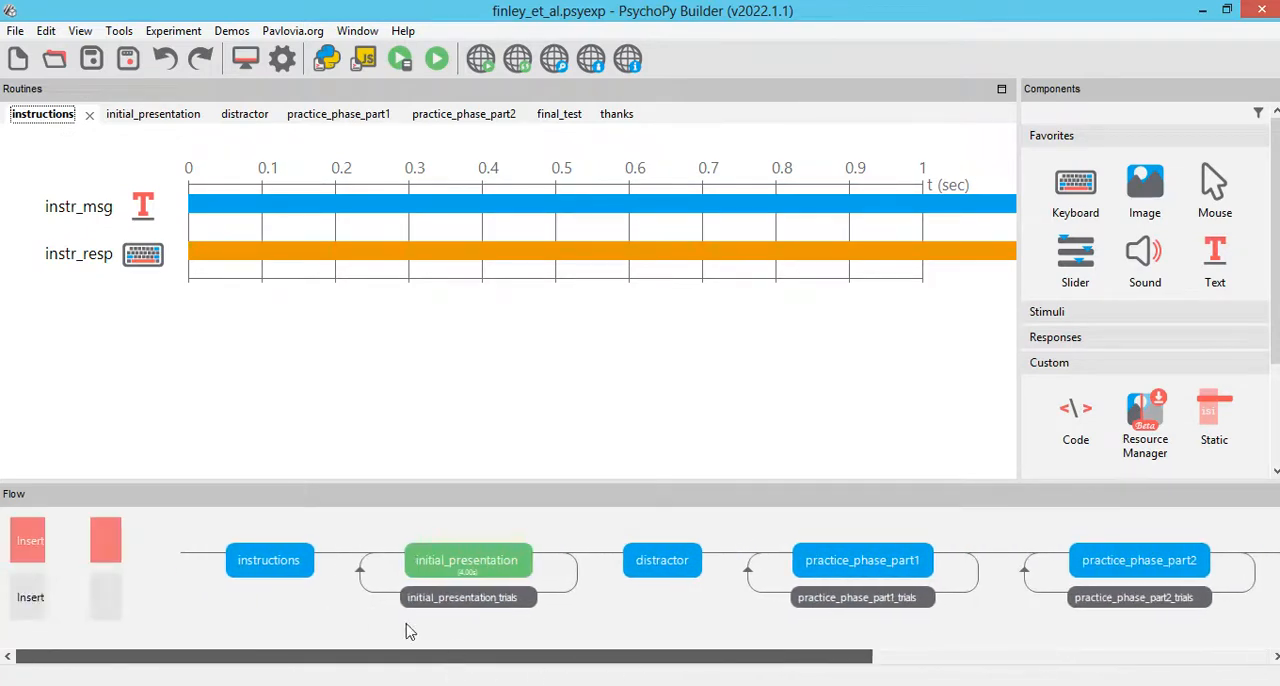
left_click_drag(845, 663, 686, 674)
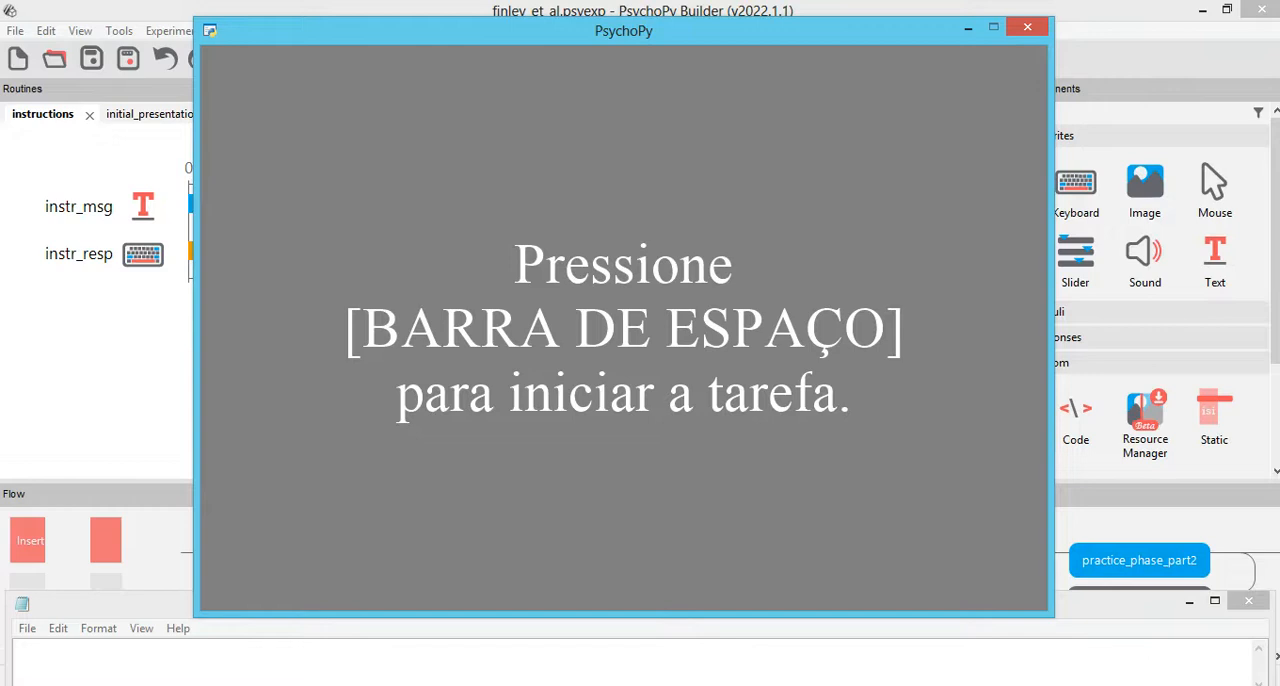
Step: Start the task from its instruction screen and note the presented cue words in Notepad as "penhasco, rim, pato, cha, "
key("space")
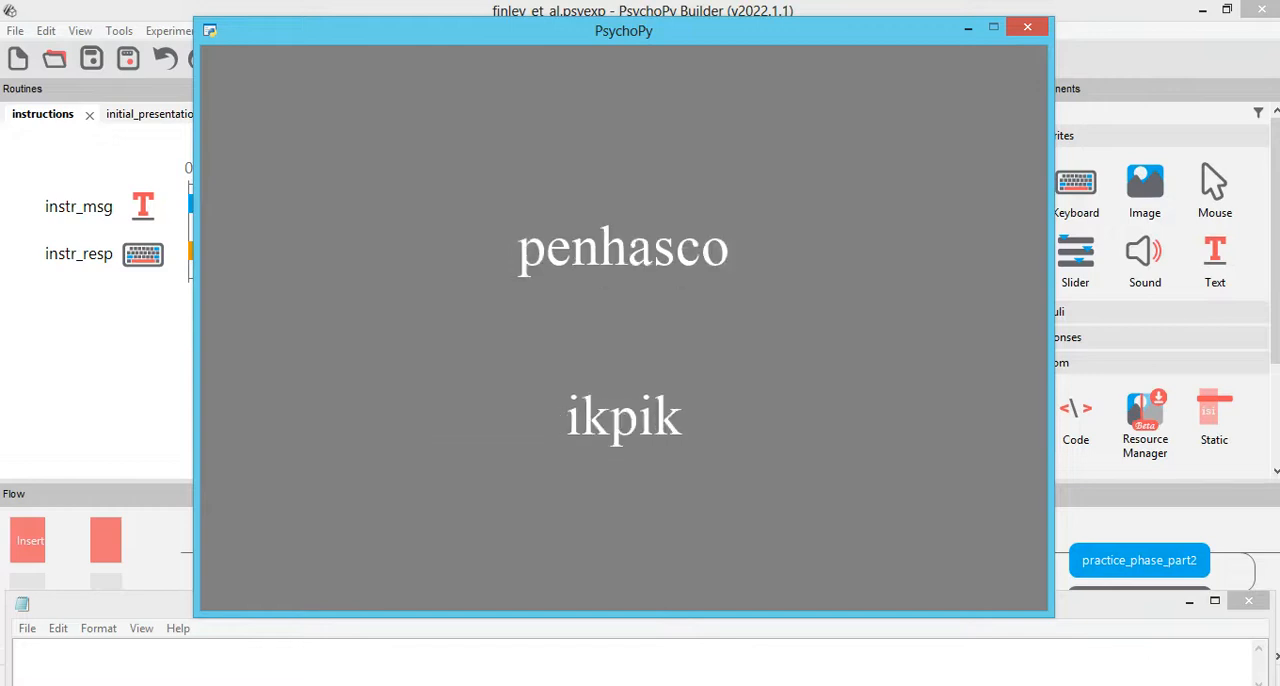
left_click(1066, 675)
type("penhasco, rim, ")
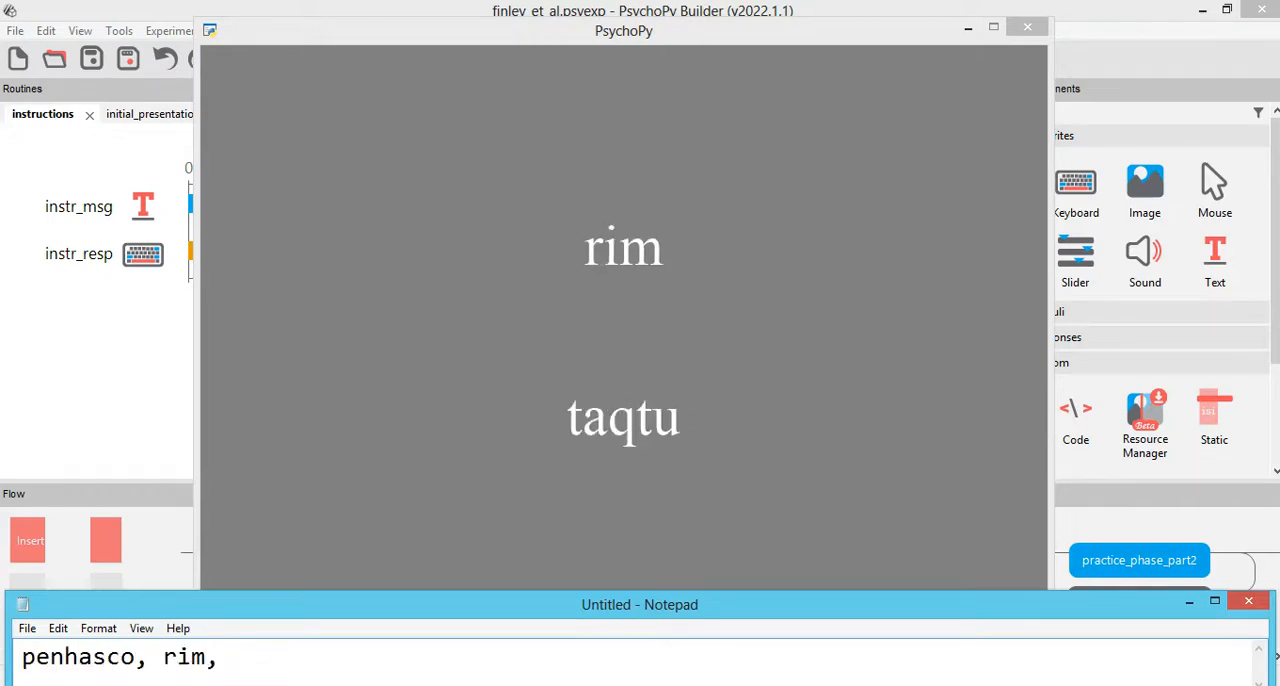
type("pato, ")
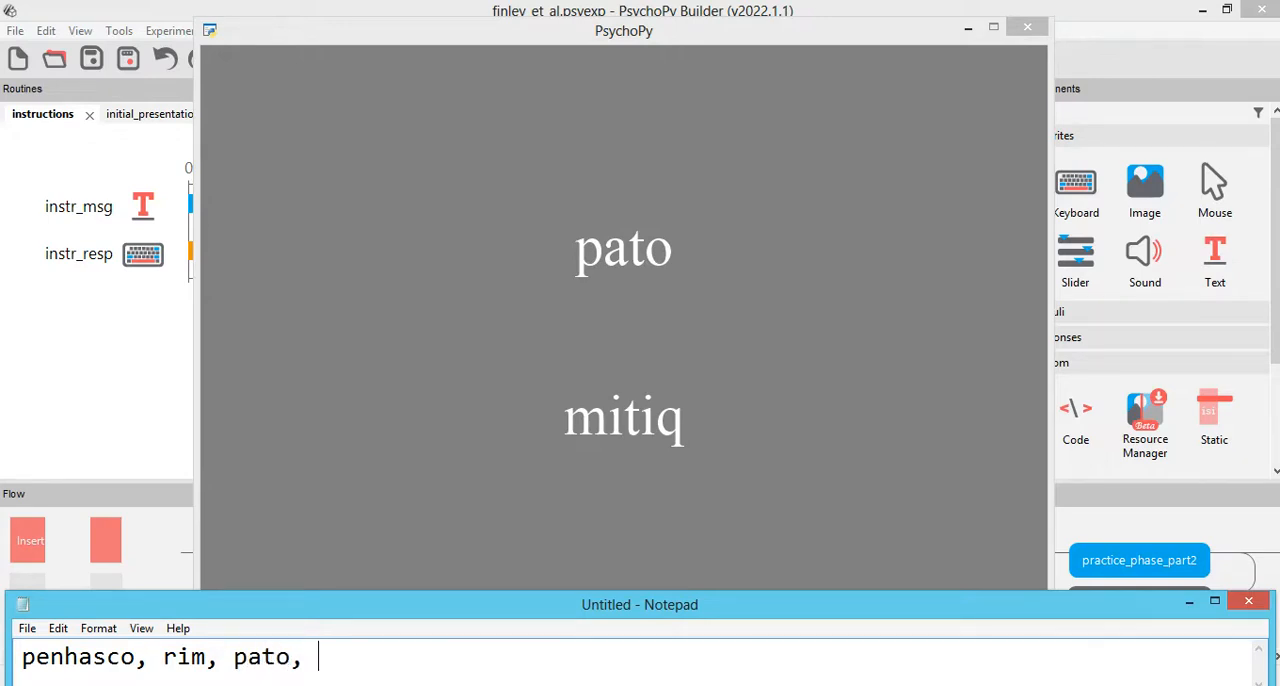
type("cha´´,")
key("BackSpace")
key("BackSpace")
key("BackSpace")
type(", ")
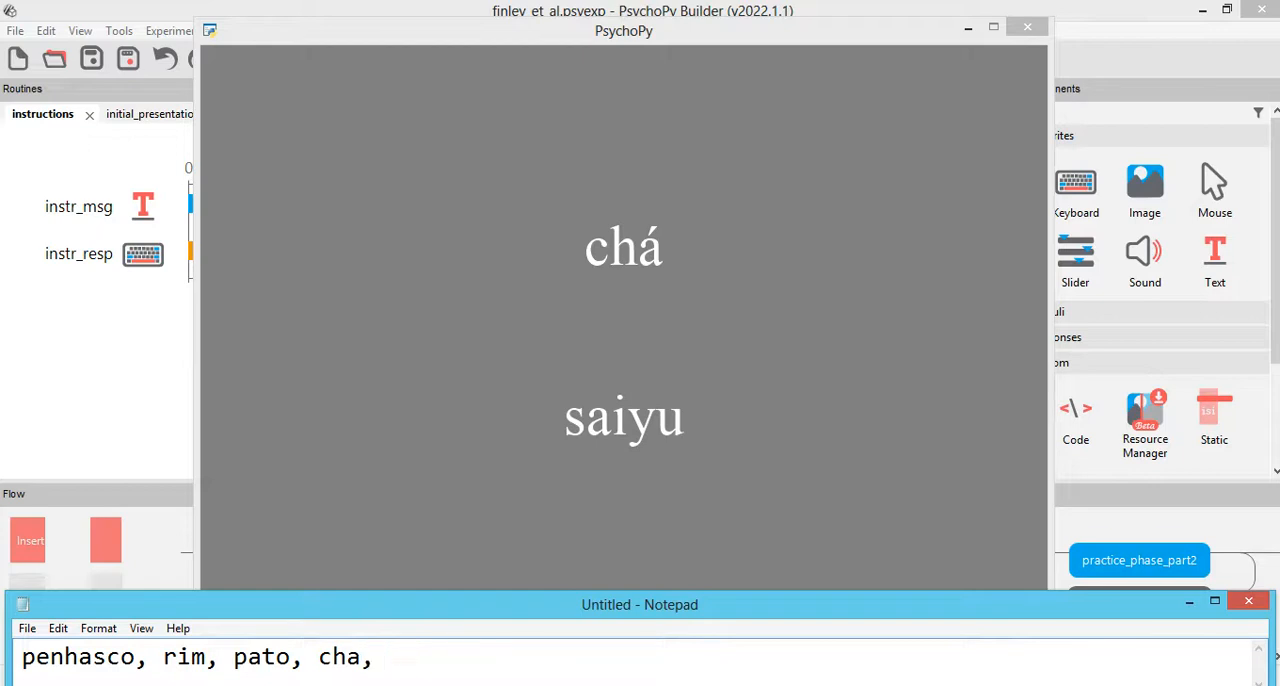
type("po, ")
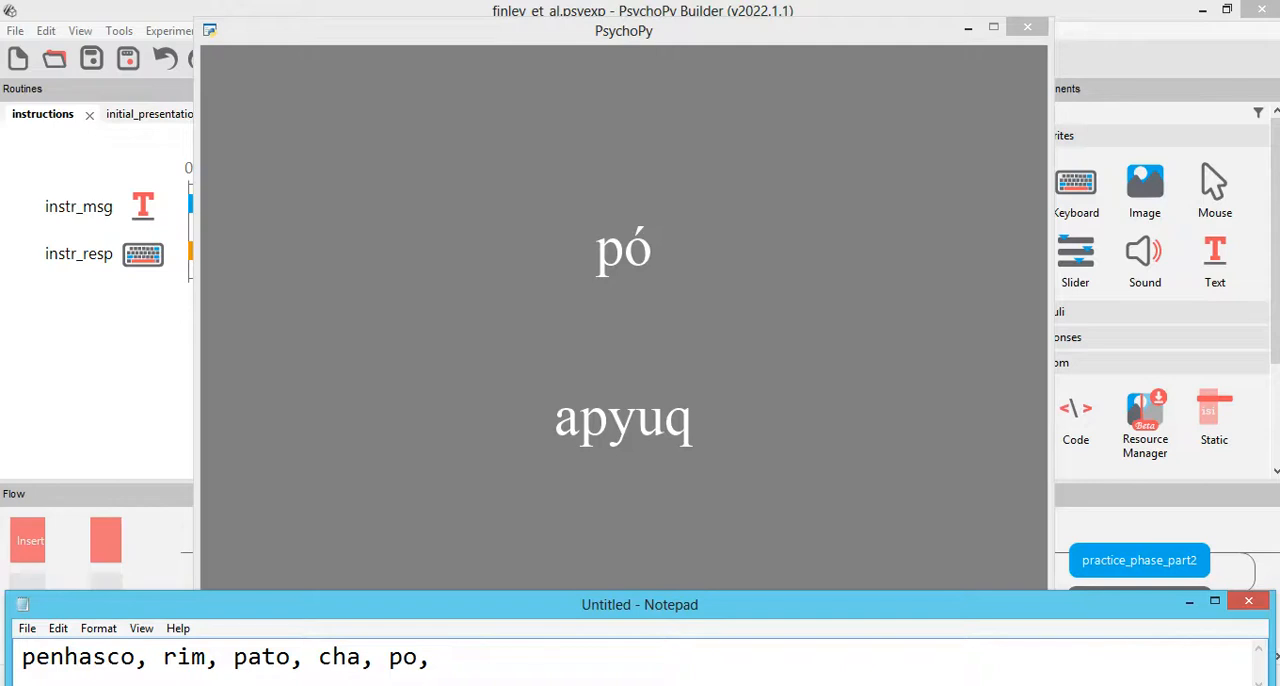
type("marca, ")
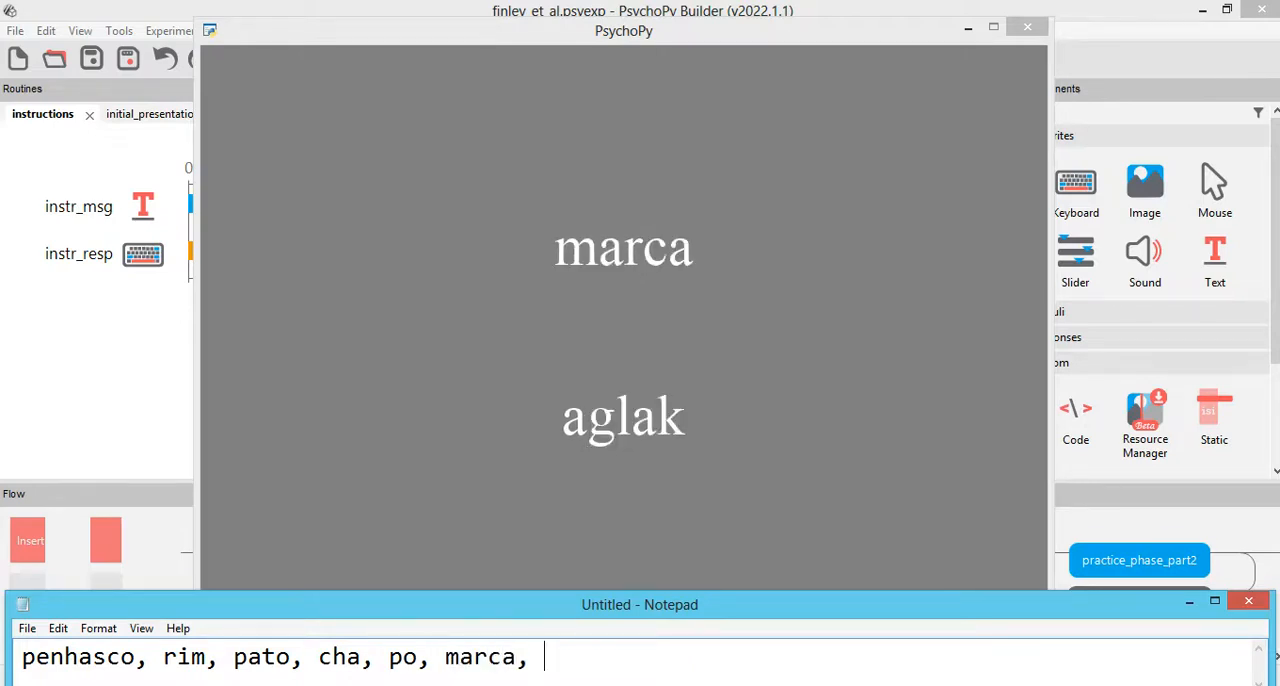
type("paraiso, ")
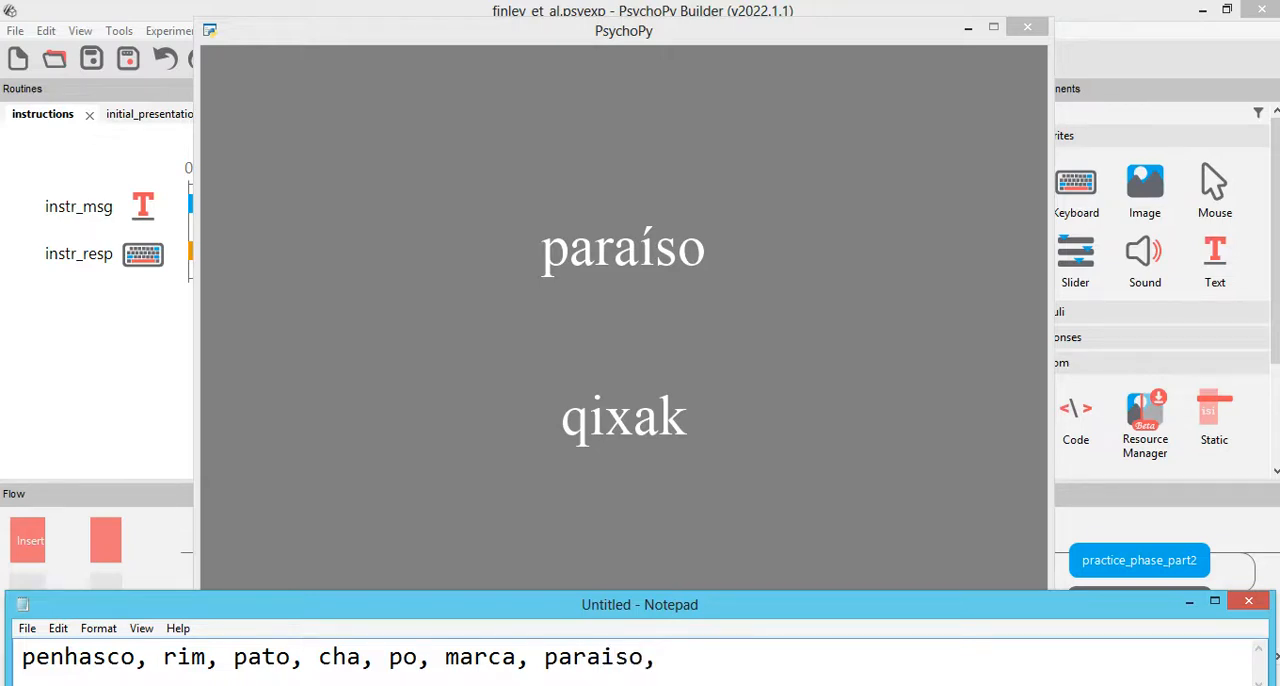
type("arco")
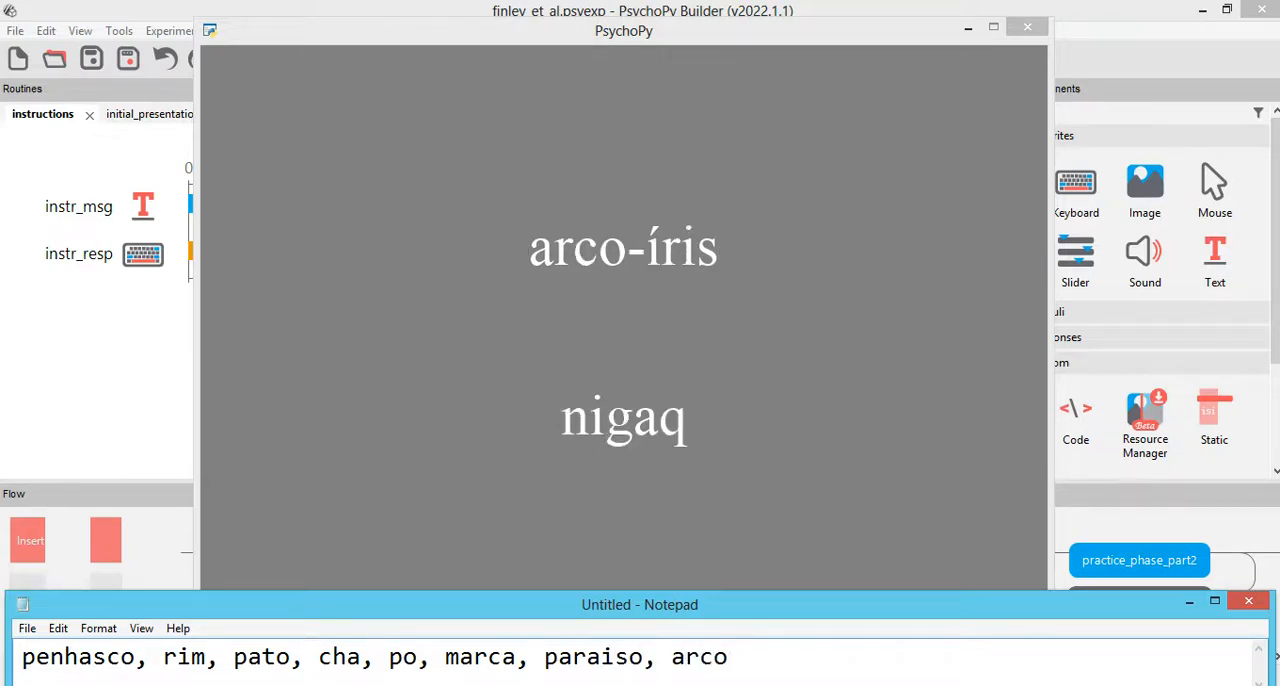
type("iro, lesma, ")
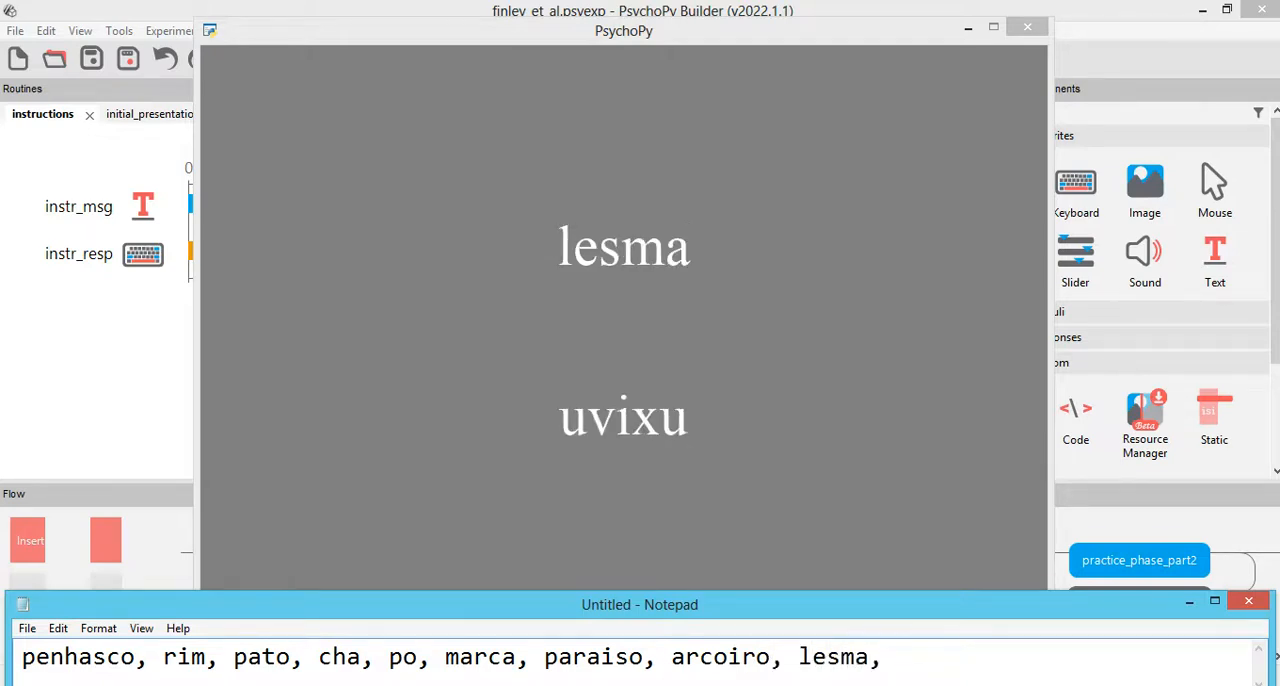
type("treno, ")
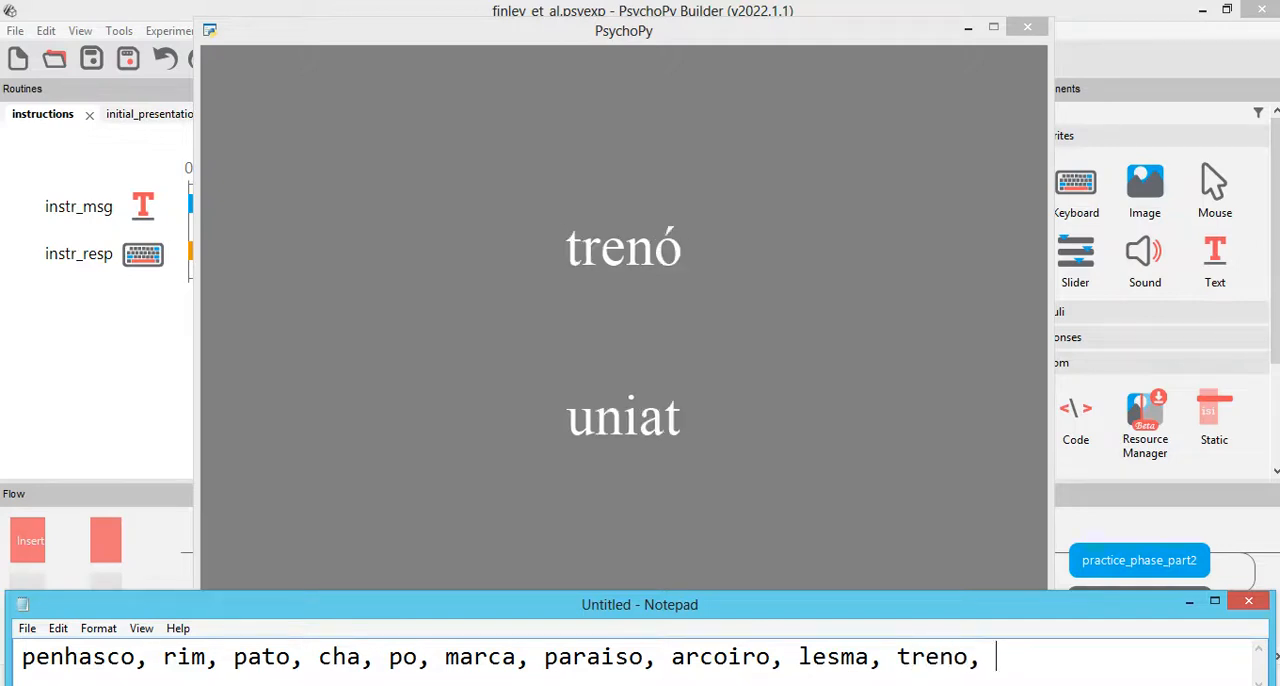
type("fio, ")
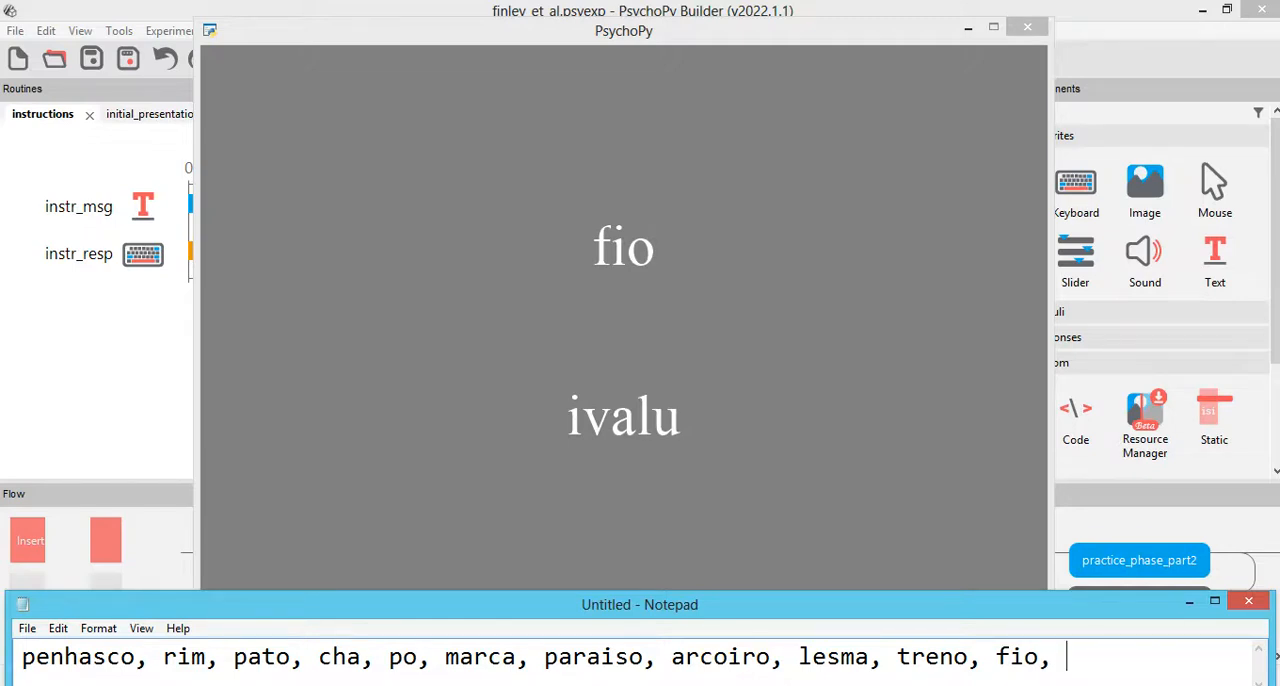
type("bota")
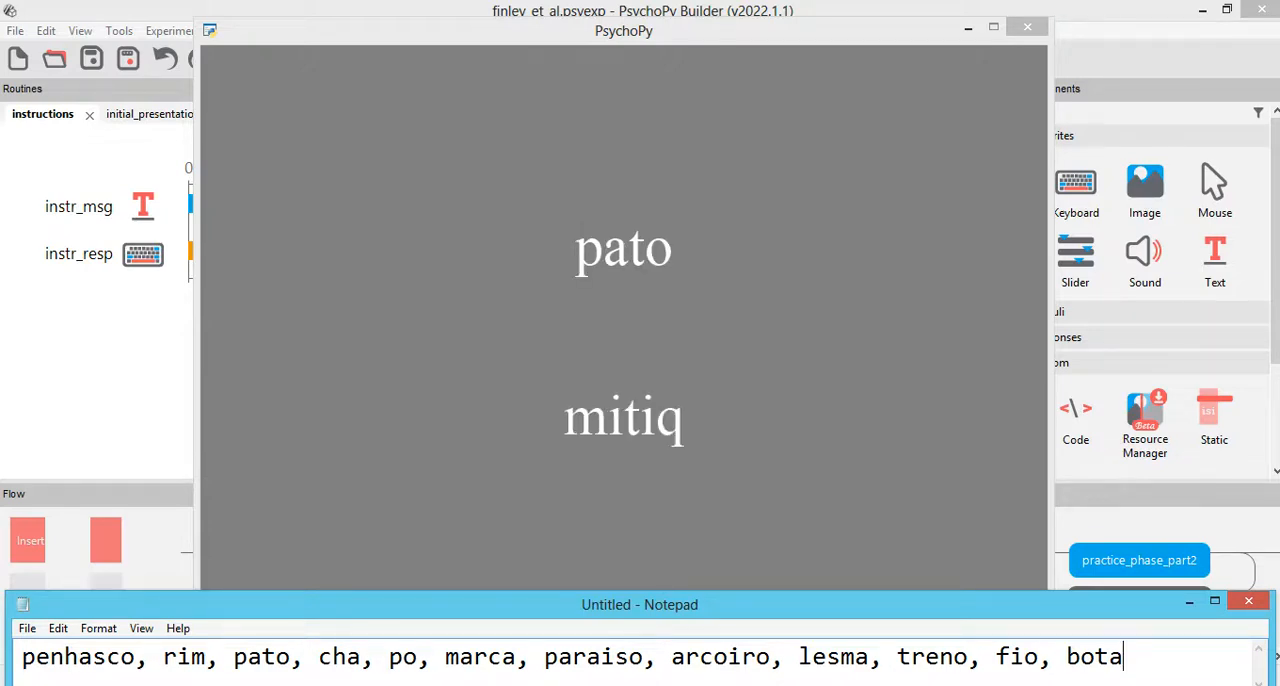
Step: Highlight the word pato in the Notepad list, and then the whole list from penhasco to bota
left_click_drag(234, 656, 292, 658)
left_click(288, 652)
left_click_drag(22, 656, 1132, 608)
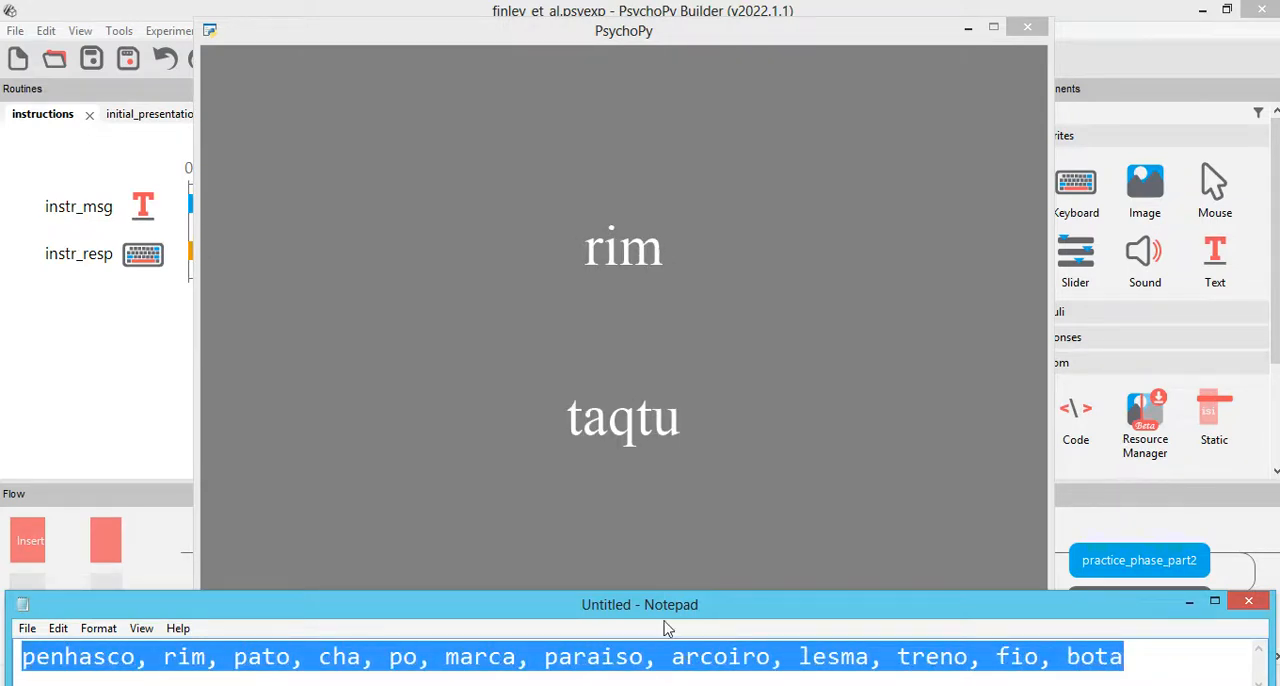
left_click(246, 660)
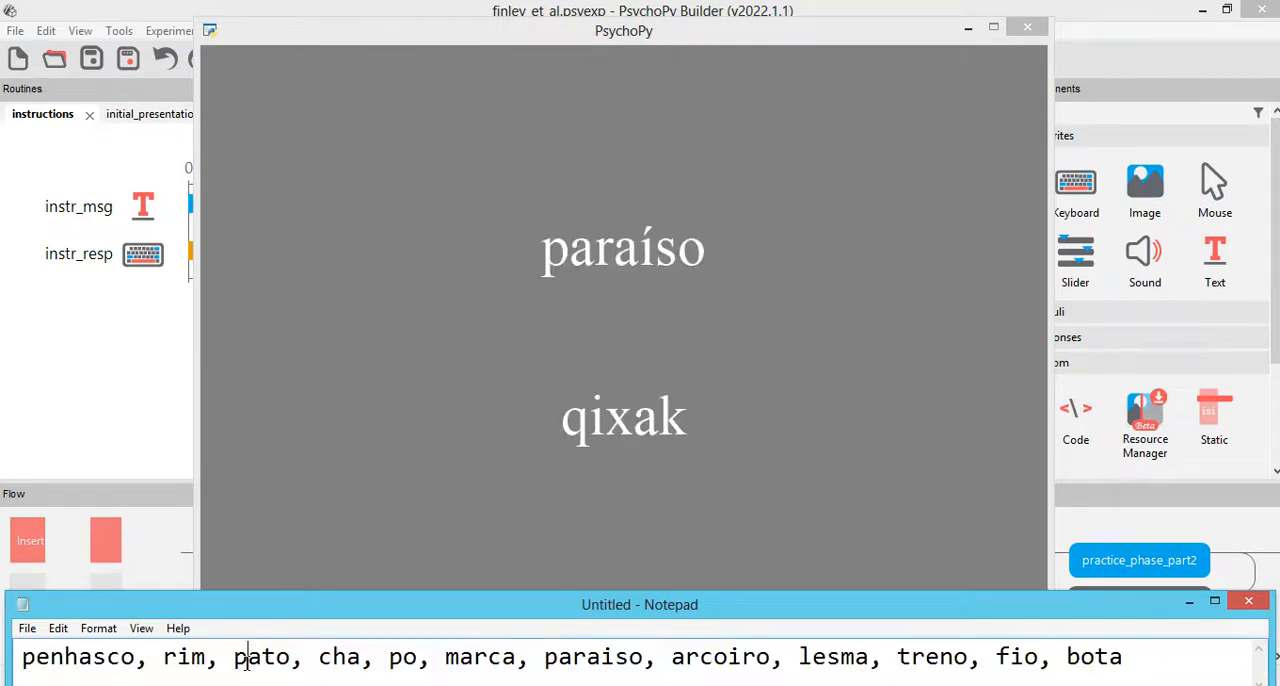
double_click(20, 660)
left_click_drag(183, 667, 1154, 674)
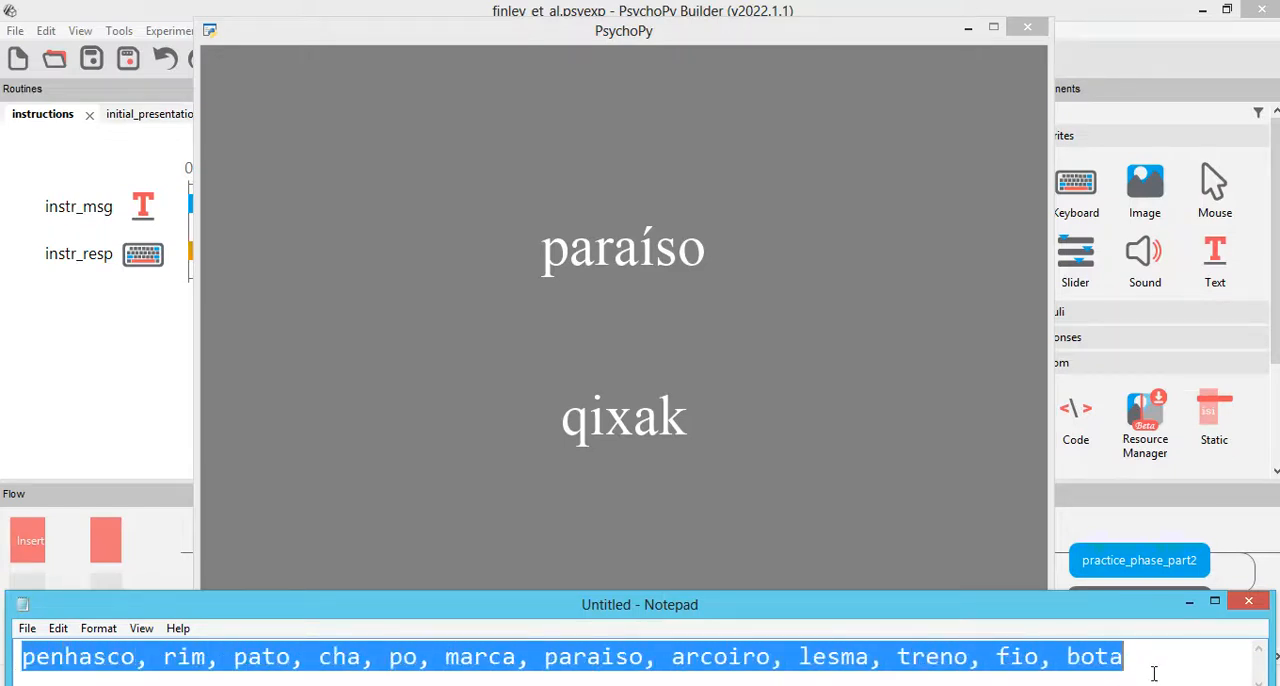